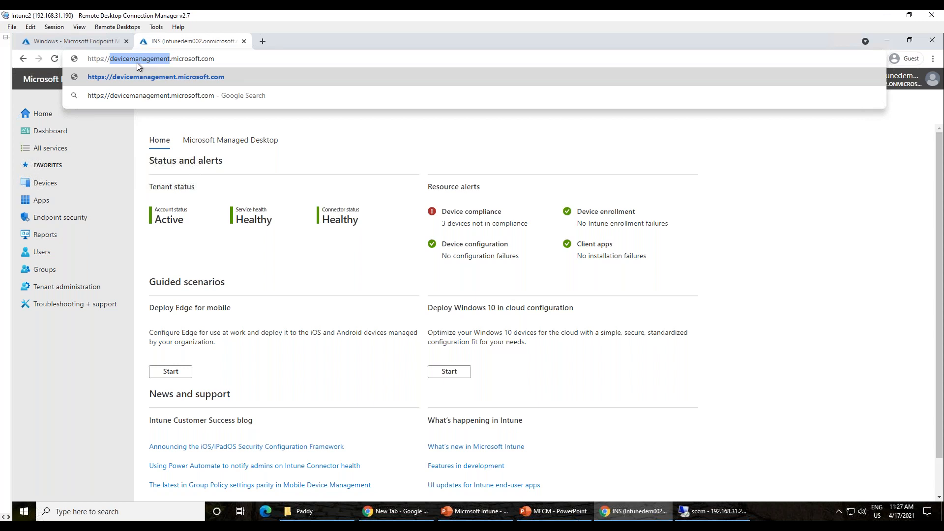
- Open portal.azure.com in a new tab and search it for 'intune'
left_click(140, 76)
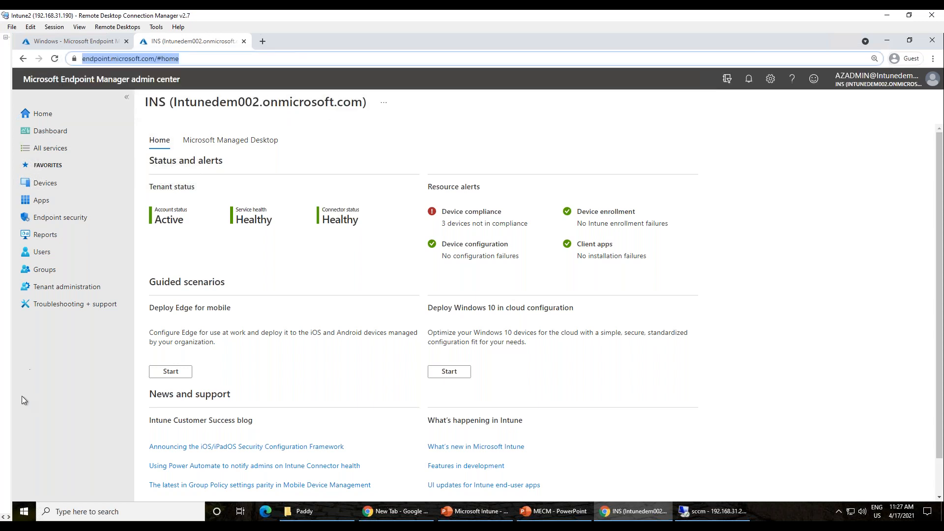
left_click(267, 44)
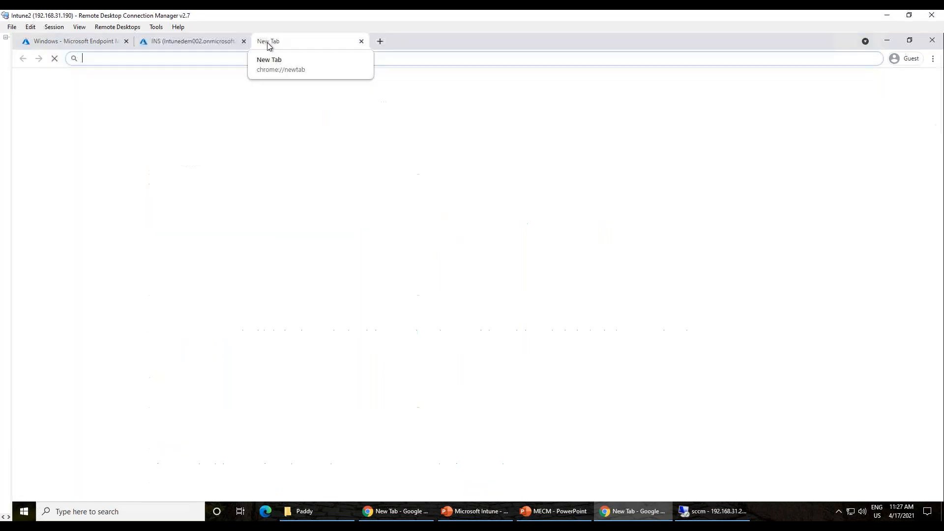
type("portal.")
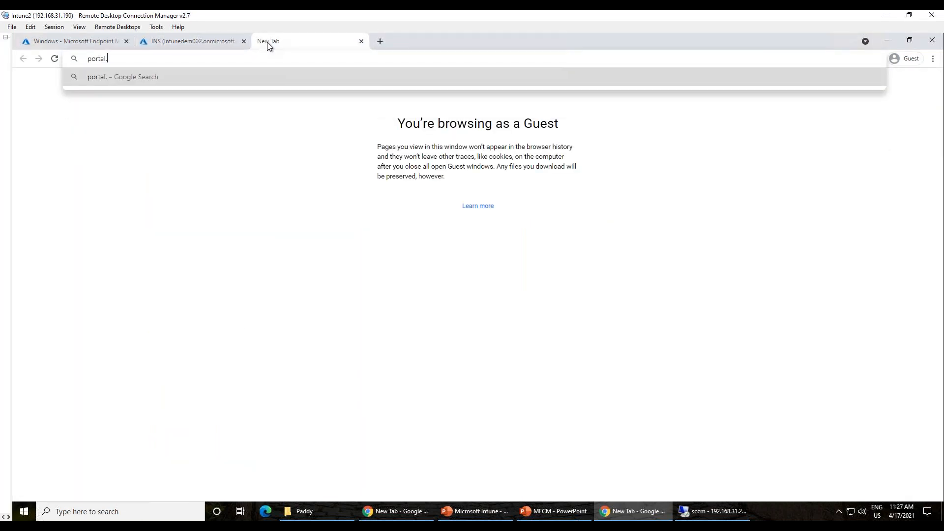
type("azure.com")
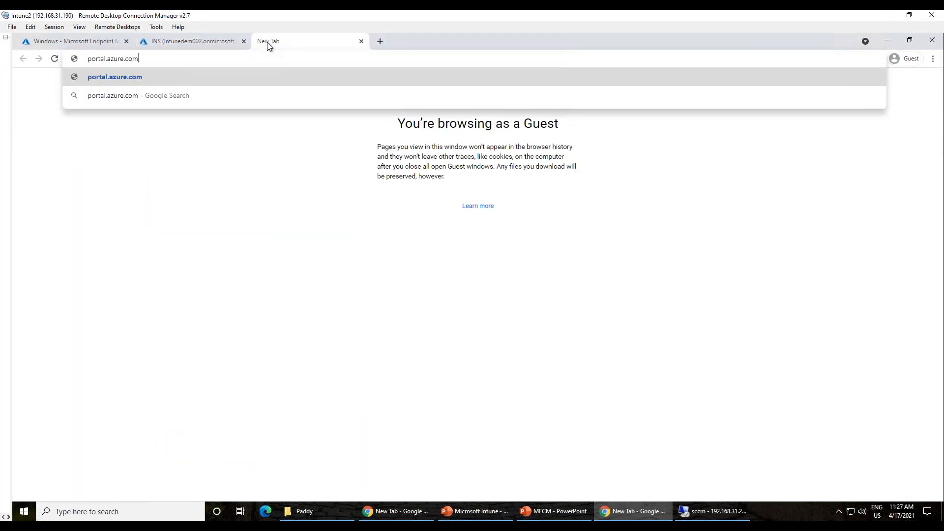
key("Return")
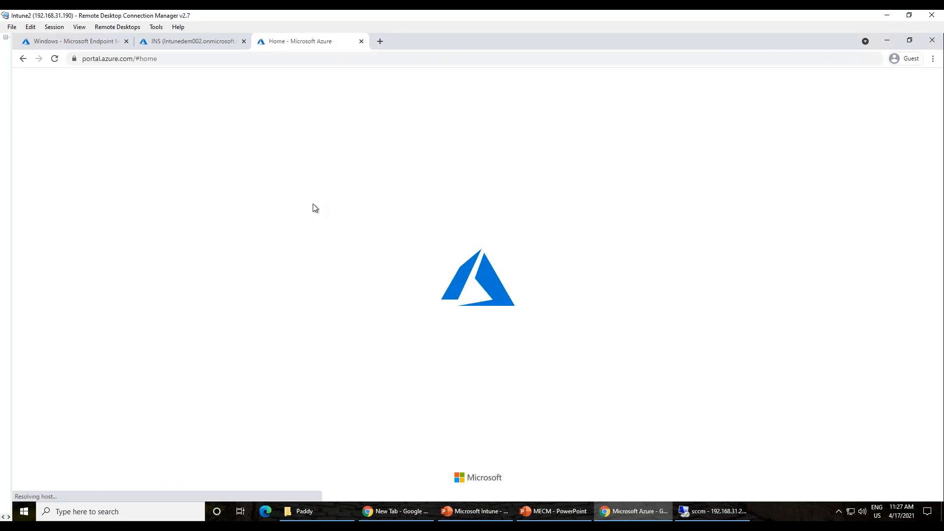
left_click(375, 79)
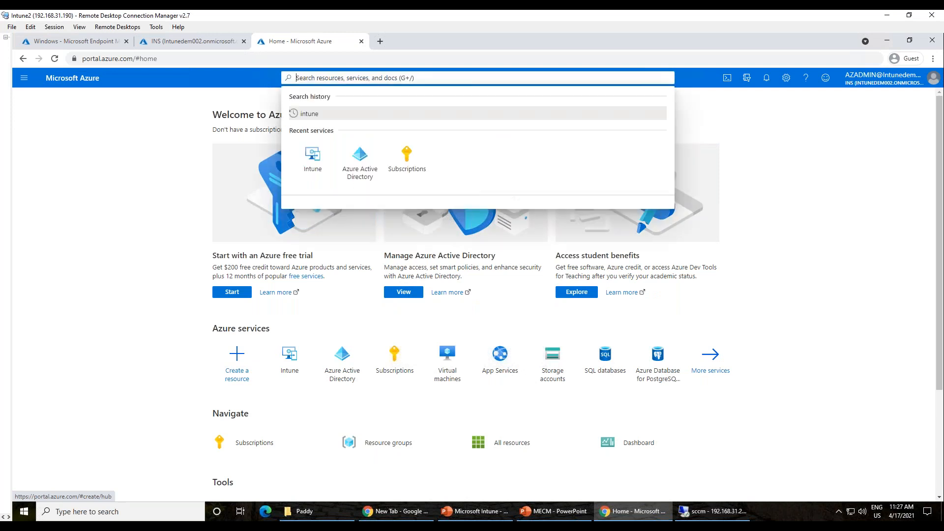
type("intune")
key("Return")
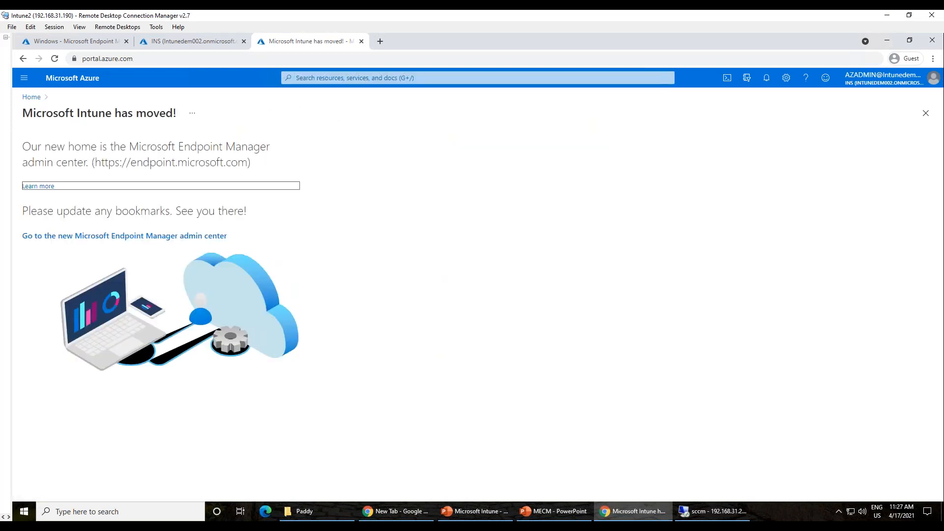
left_click_drag(213, 181, 559, 279)
left_click(743, 363)
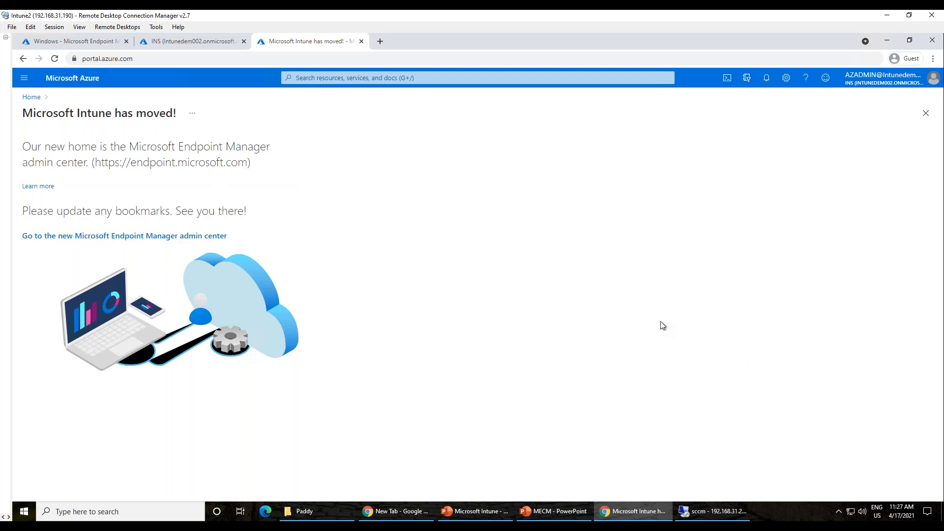
left_click_drag(55, 99, 271, 147)
left_click(255, 199)
key("ctrl+plus")
key("ctrl+plus")
key("ctrl+plus")
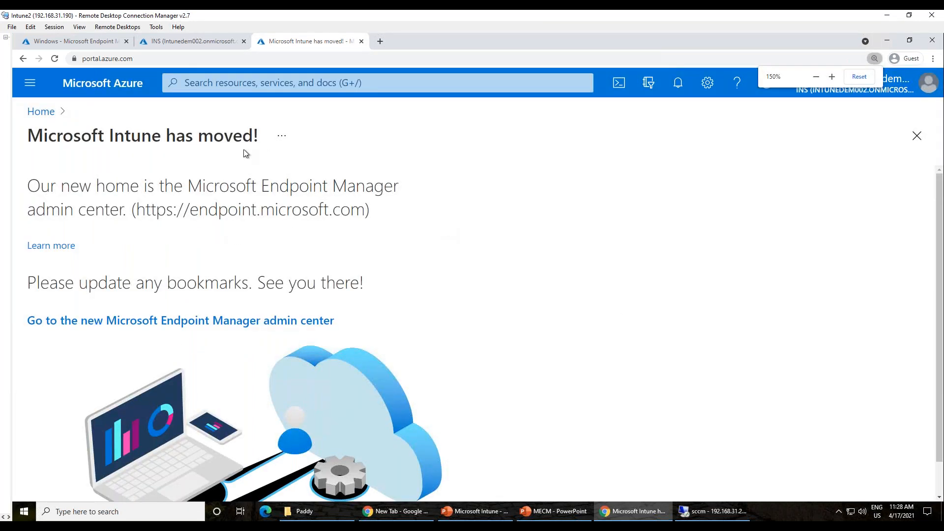
left_click_drag(139, 210, 366, 211)
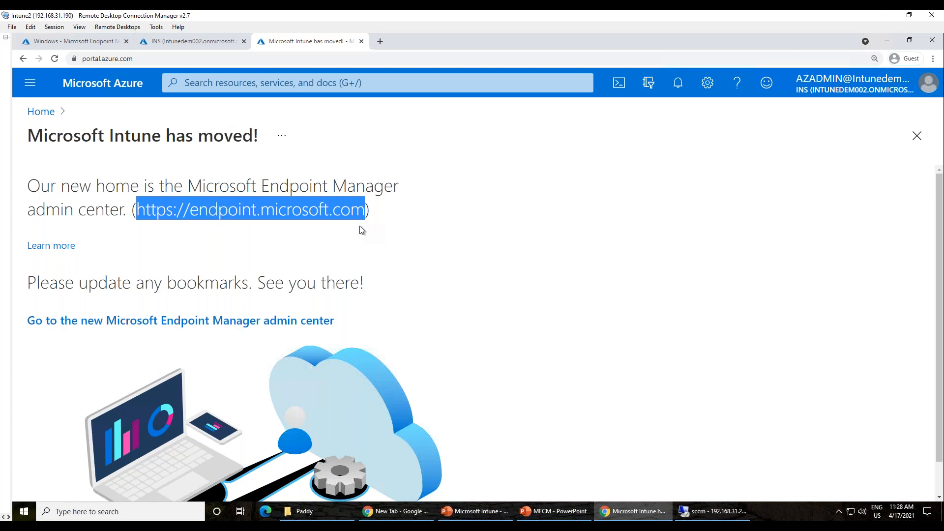
left_click(159, 215)
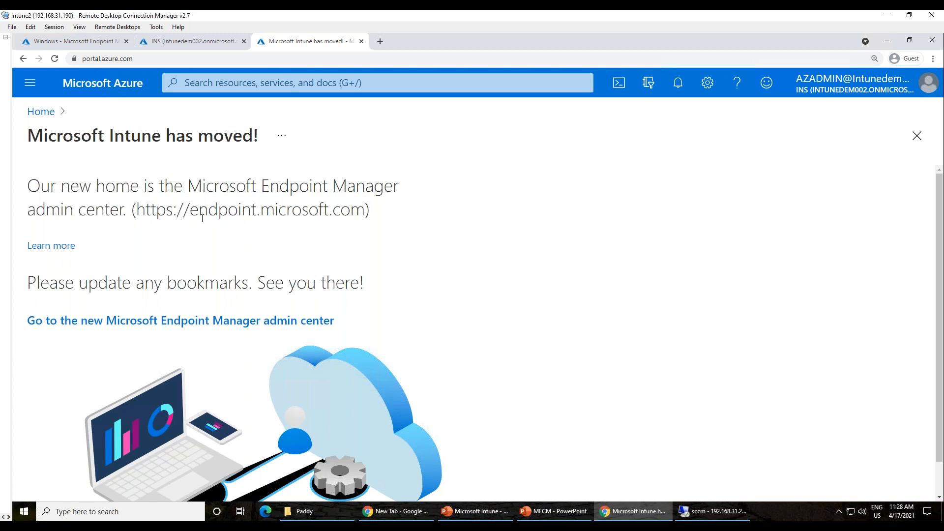
left_click_drag(189, 210, 350, 211)
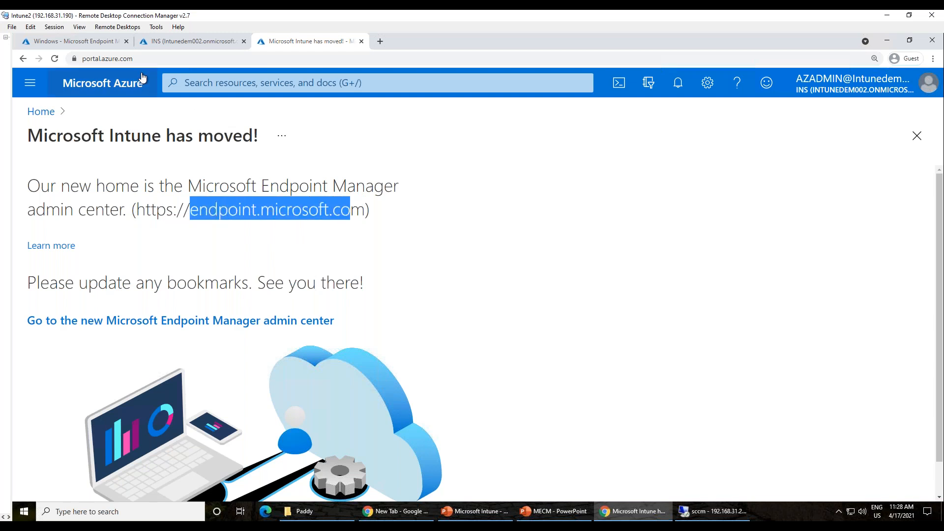
- Trim the Windows apps page URL to endpoint.microsoft.com and load the admin center home
left_click(81, 47)
left_click_drag(157, 59, 411, 59)
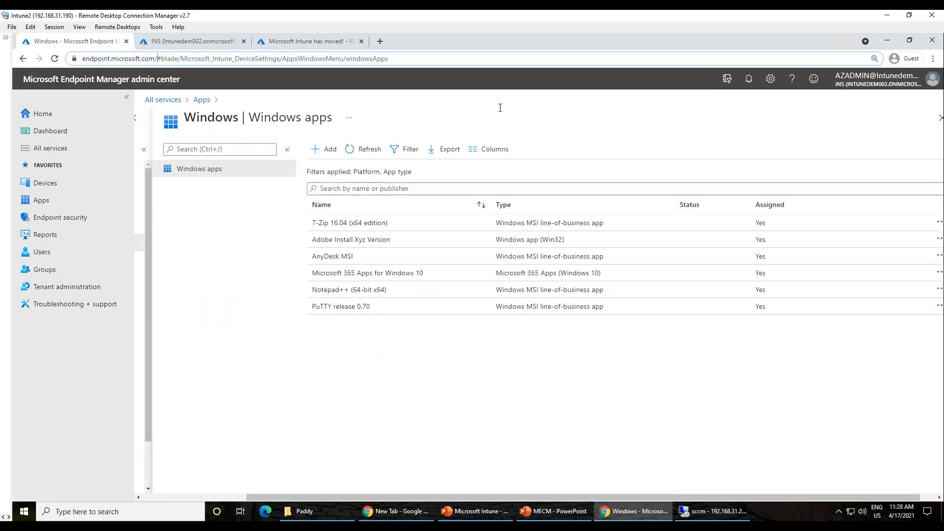
key("BackSpace")
key("Return")
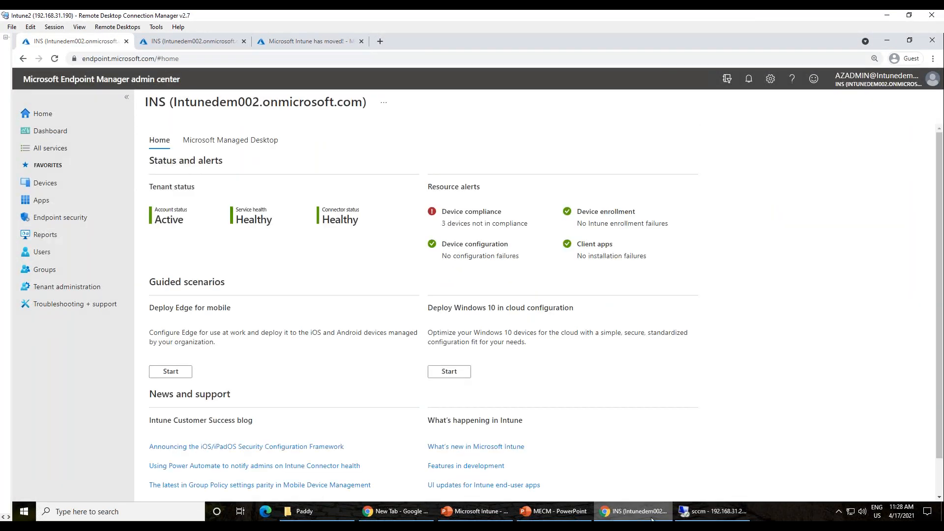
- Search Google for 'intune license' and open the 'Licenses available for Microsoft Intune' Docs article
left_click(633, 517)
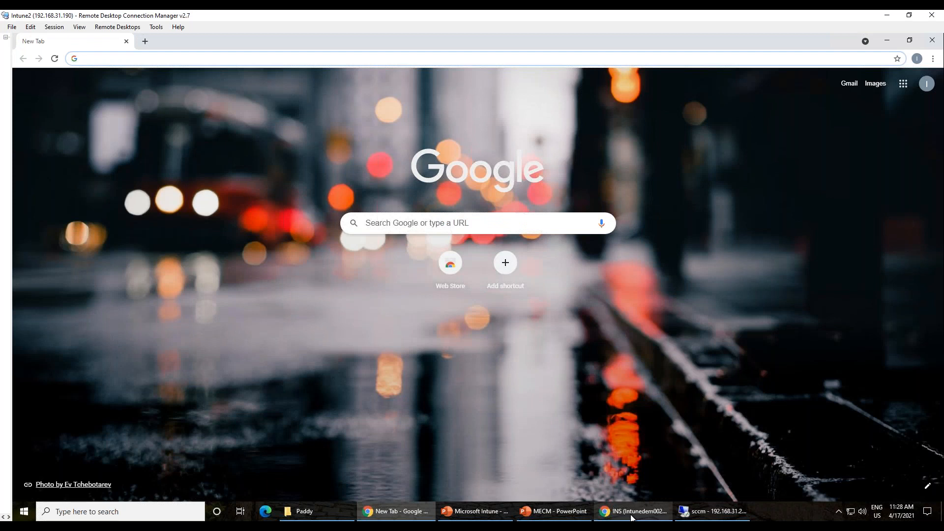
left_click(247, 198)
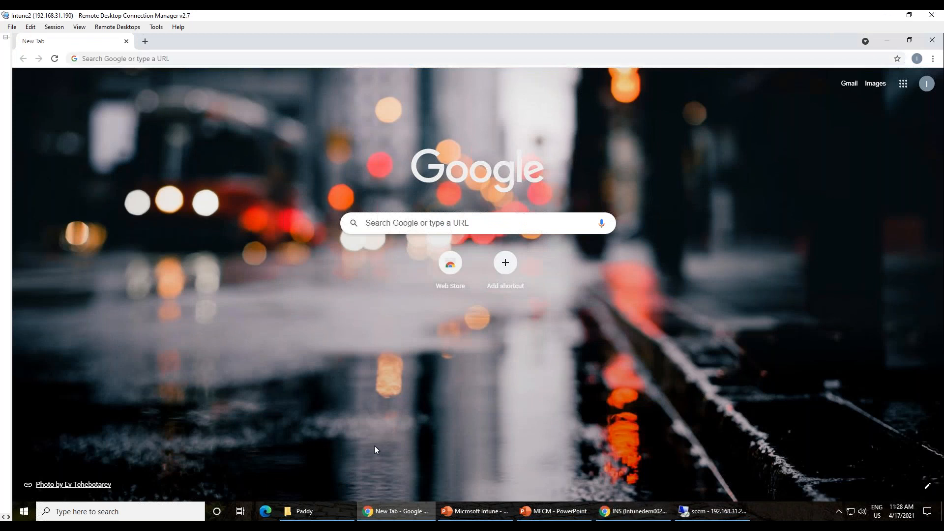
left_click(397, 222)
type("intune license")
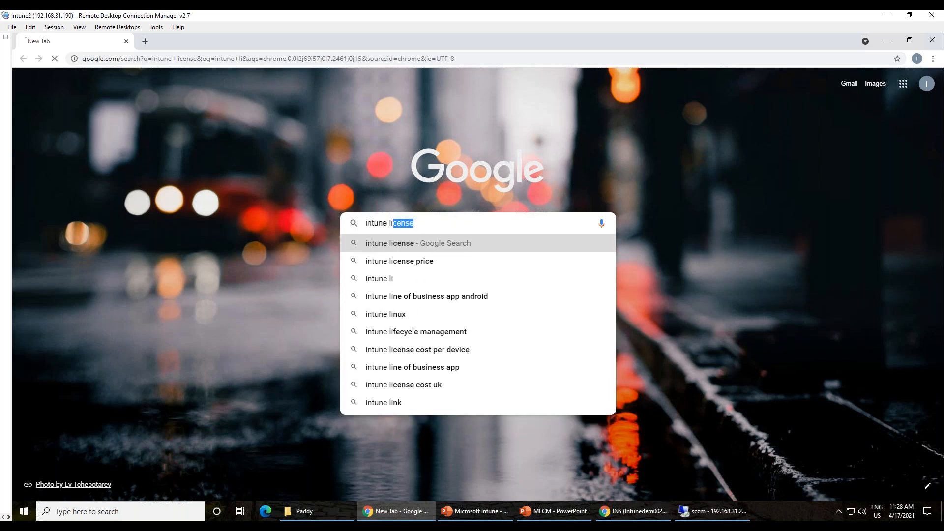
key("Return")
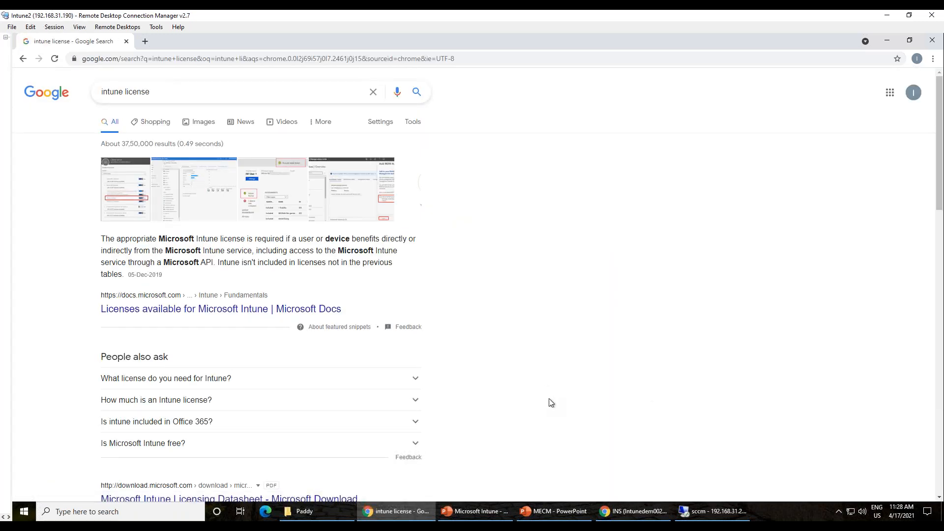
left_click(170, 310)
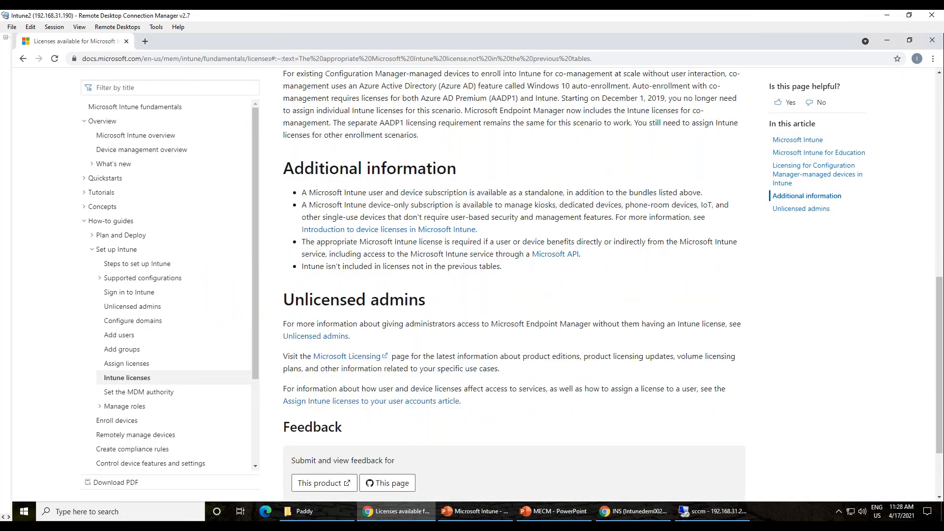
scroll(609, 356, "down", 3)
scroll(609, 357, "up", 12)
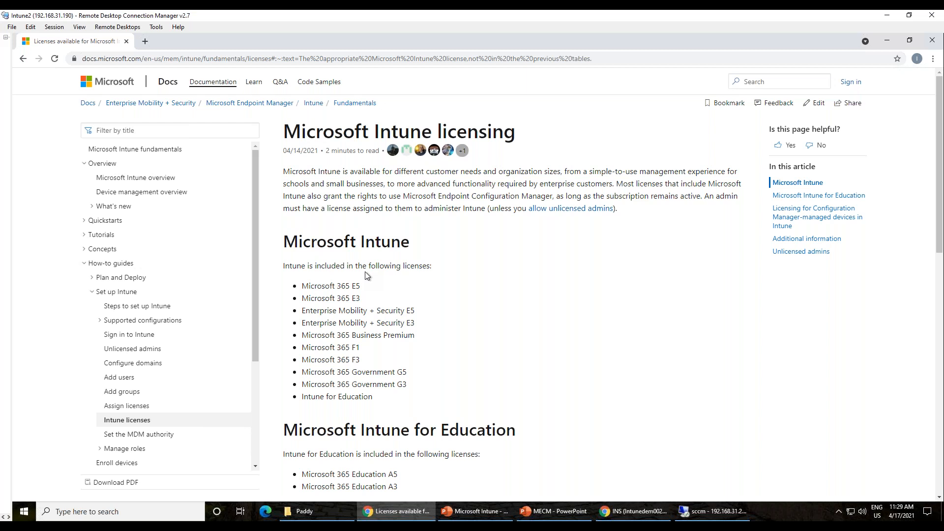
left_click_drag(276, 241, 381, 244)
left_click_drag(388, 404, 301, 286)
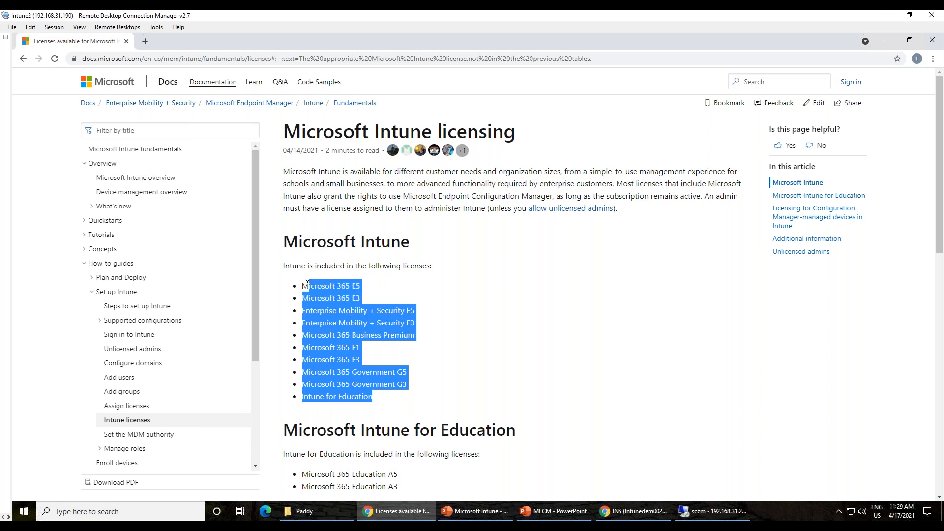
left_click(471, 374)
key("ctrl+plus")
key("ctrl+plus")
key("ctrl+plus")
key("ctrl+plus")
key("ctrl+plus")
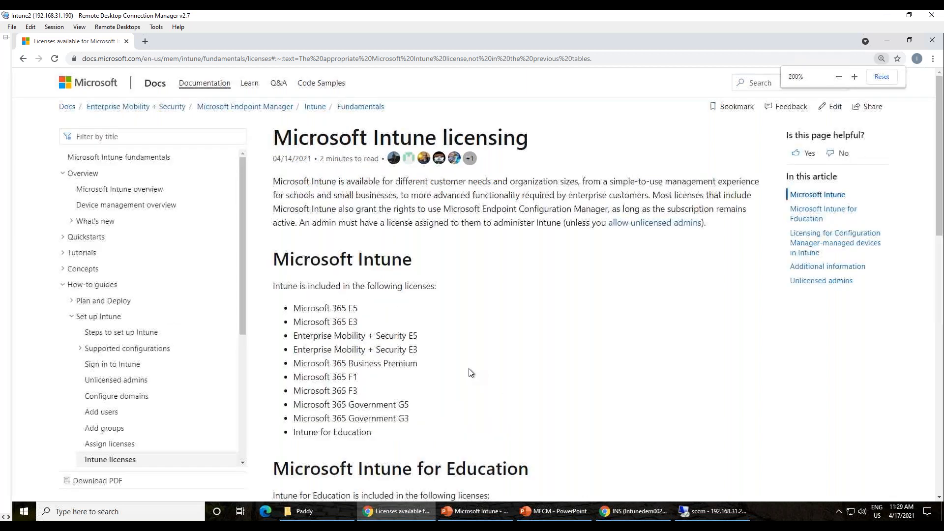
scroll(601, 270, "down", 5)
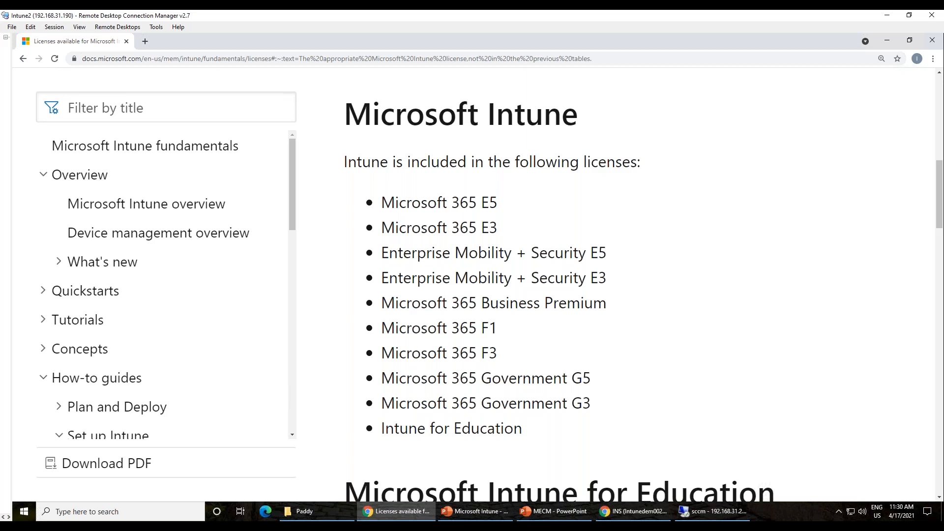
triple_click(460, 428)
left_click(466, 444)
left_click_drag(383, 202, 498, 202)
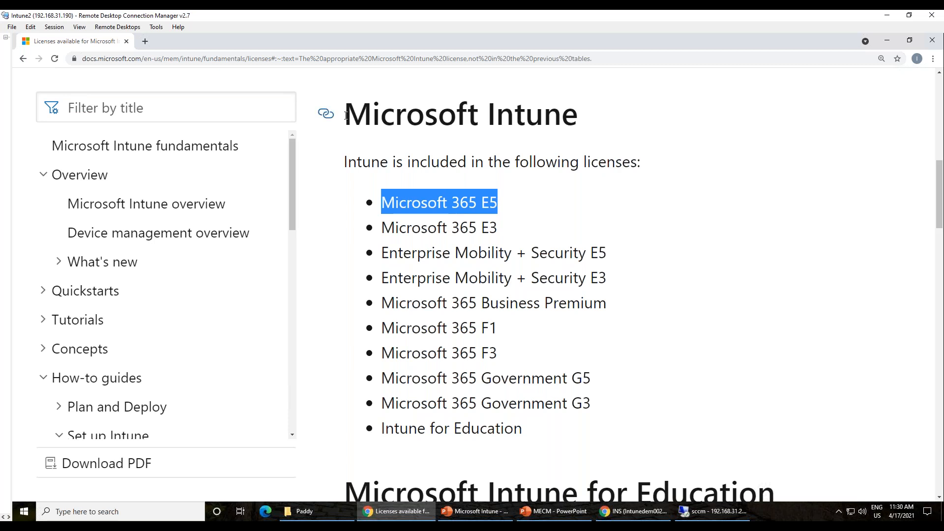
left_click_drag(347, 116, 607, 122)
left_click(520, 327)
double_click(530, 112)
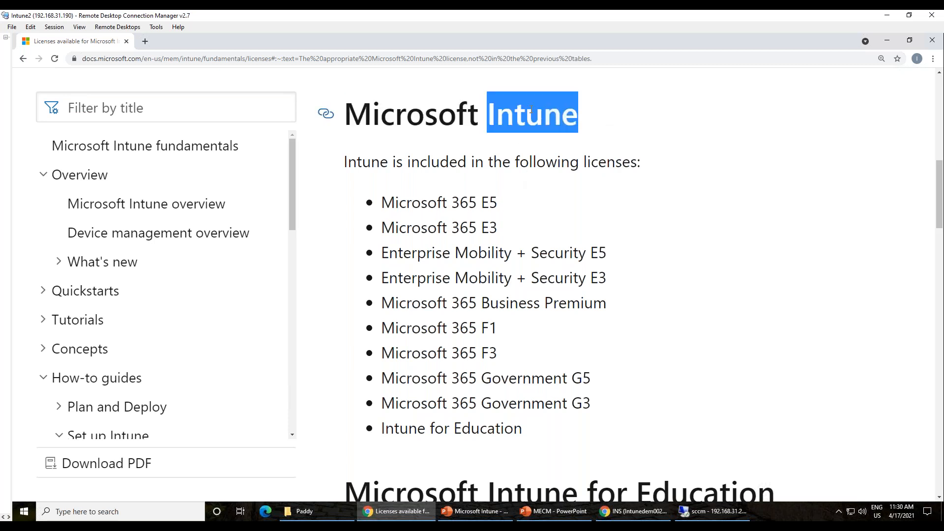
left_click_drag(498, 202, 466, 204)
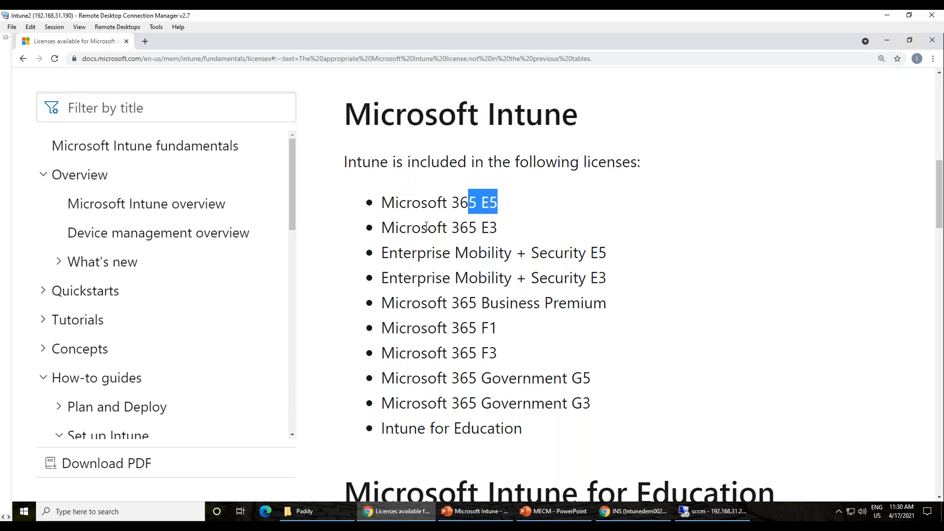
left_click_drag(387, 230, 426, 204)
left_click(498, 224)
left_click(470, 220)
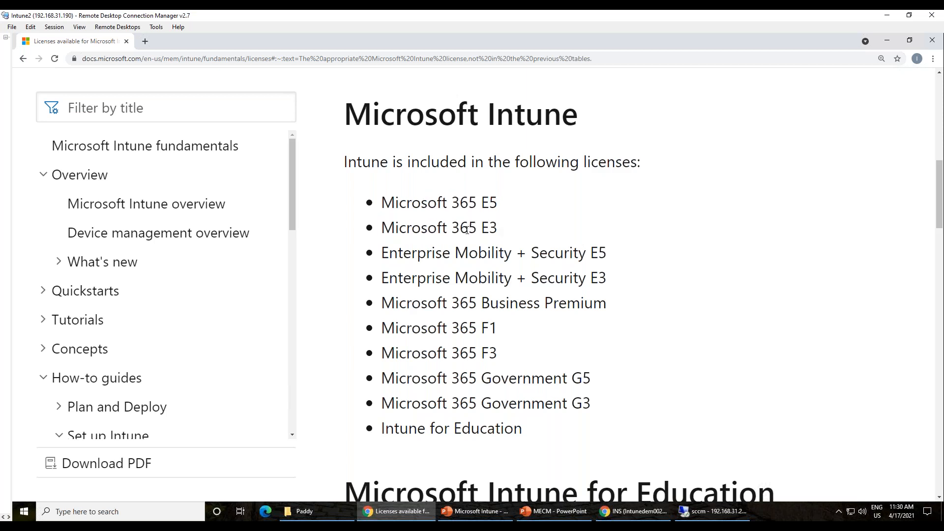
left_click_drag(505, 231, 377, 231)
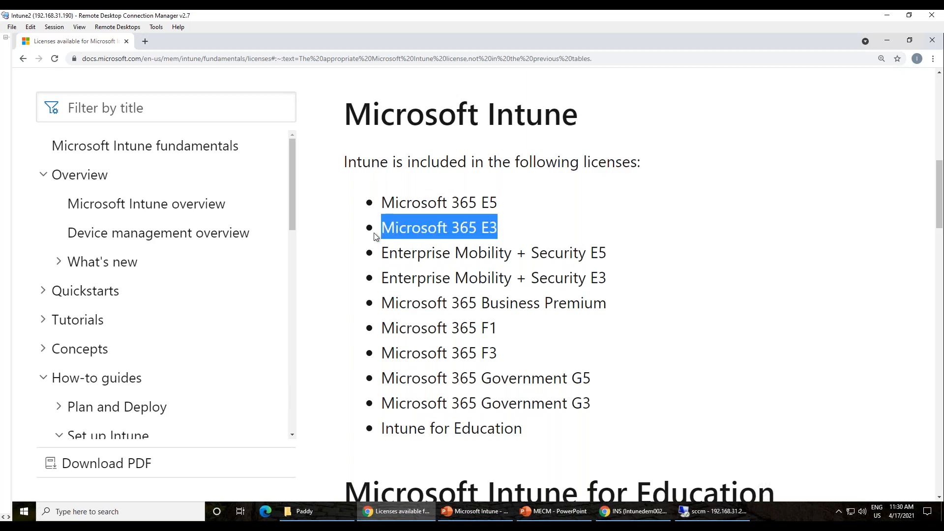
triple_click(475, 225)
left_click(474, 270)
left_click_drag(383, 201, 543, 431)
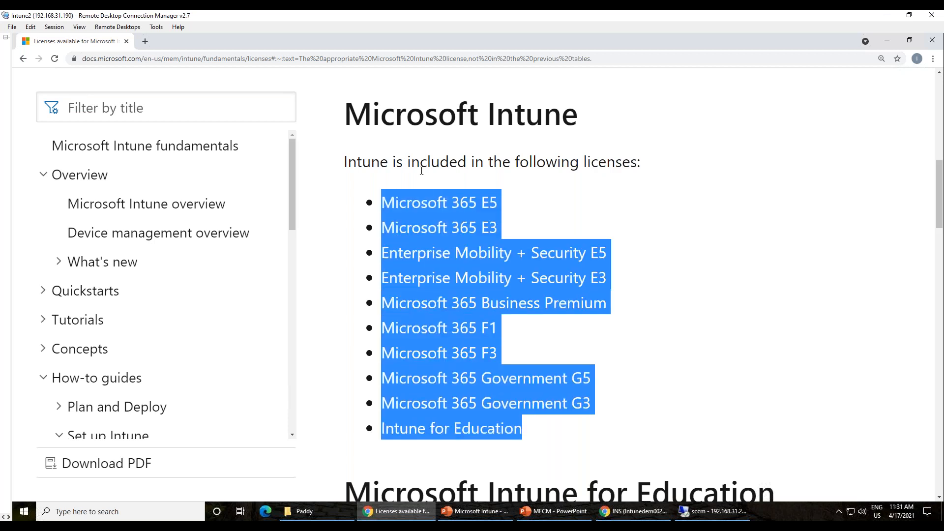
left_click(533, 427)
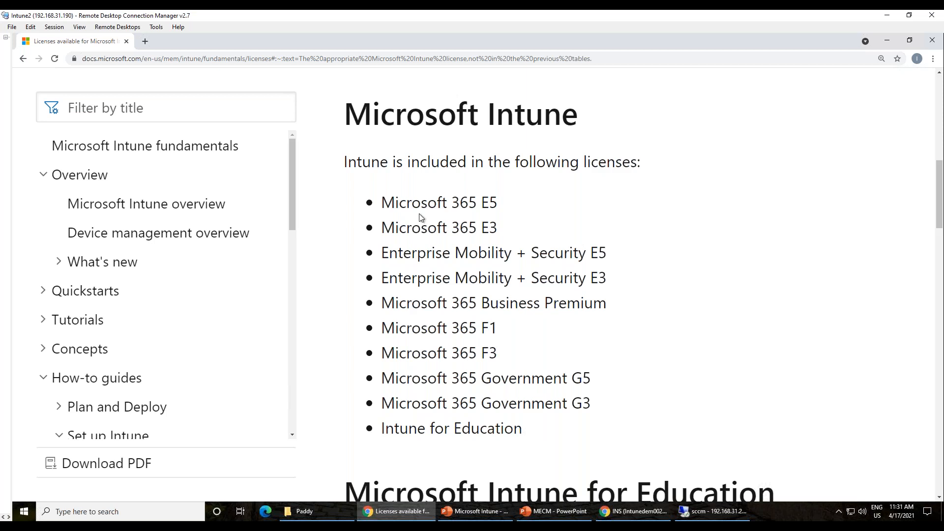
- Highlight the list of licences that include Intune, then return to the Endpoint Manager window
left_click_drag(487, 113, 579, 113)
left_click_drag(529, 438, 371, 202)
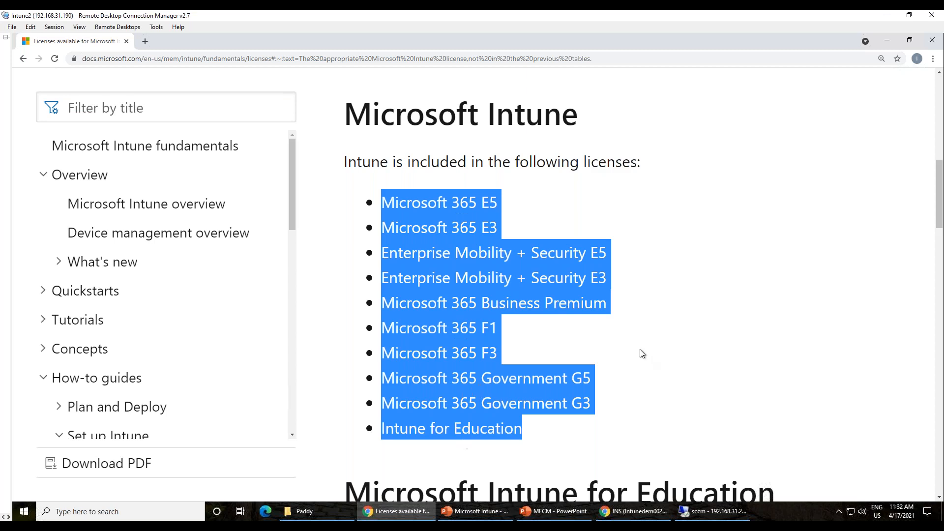
scroll(590, 334, "down", 1)
left_click(526, 382)
left_click_drag(526, 382, 384, 149)
left_click(543, 269)
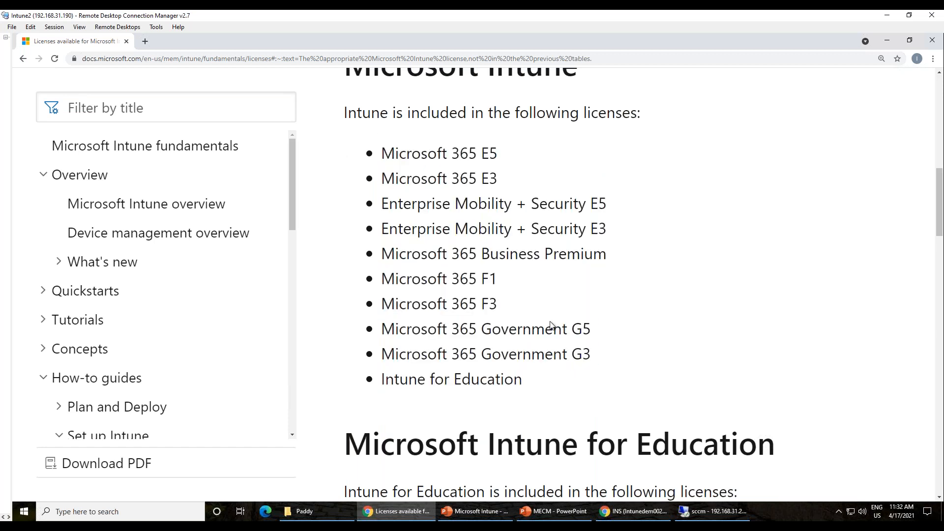
left_click(637, 506)
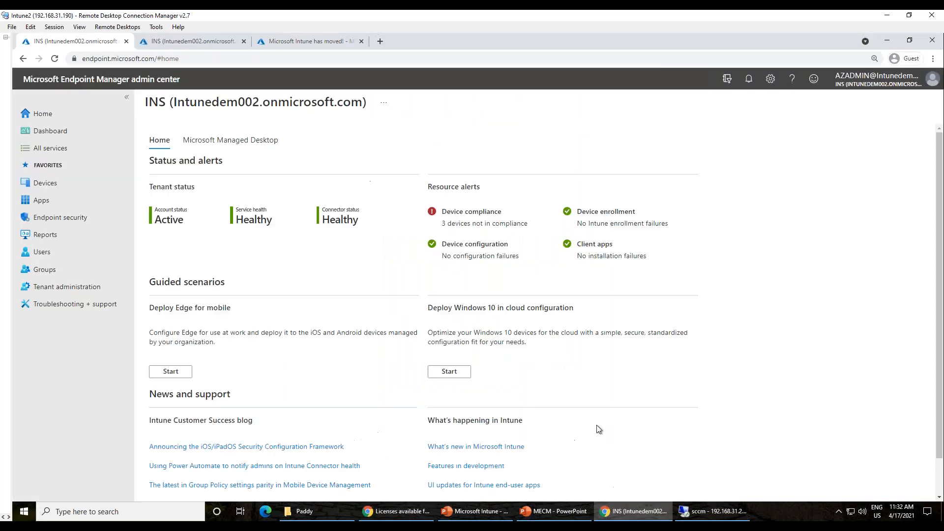
- Add a licence assignment for the admin user and select Enterprise Mobility + Security E5
left_click(50, 253)
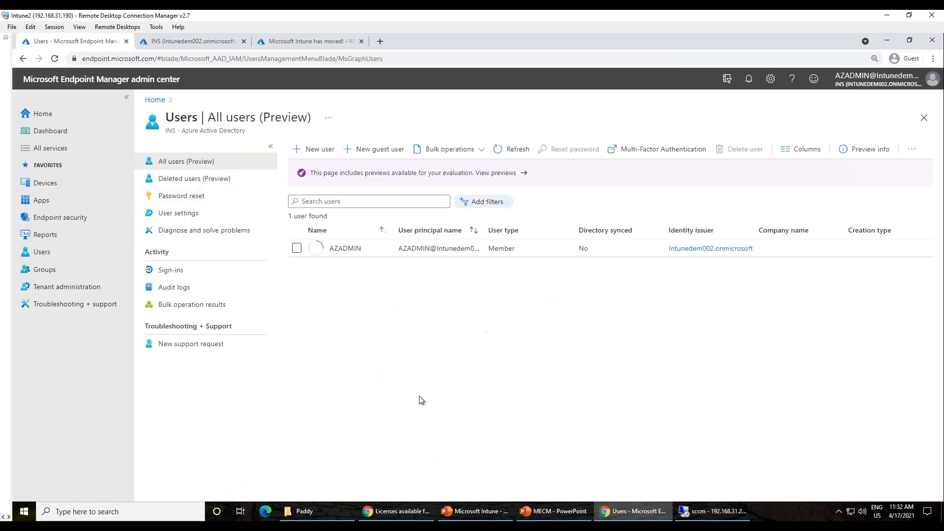
left_click(346, 250)
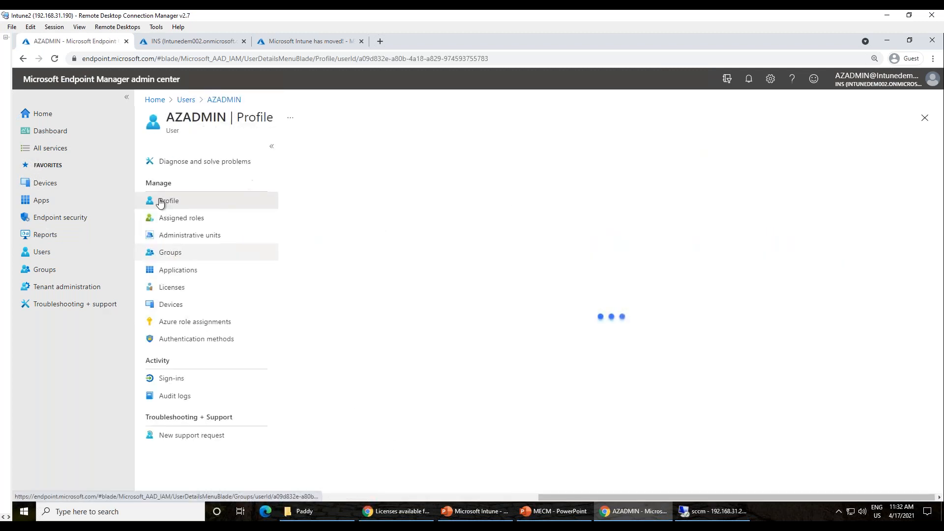
left_click(187, 288)
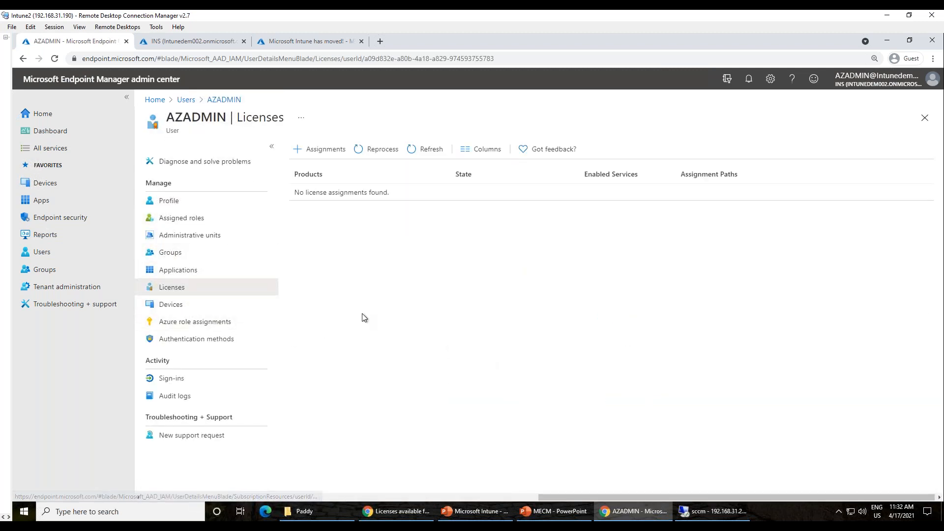
left_click(314, 149)
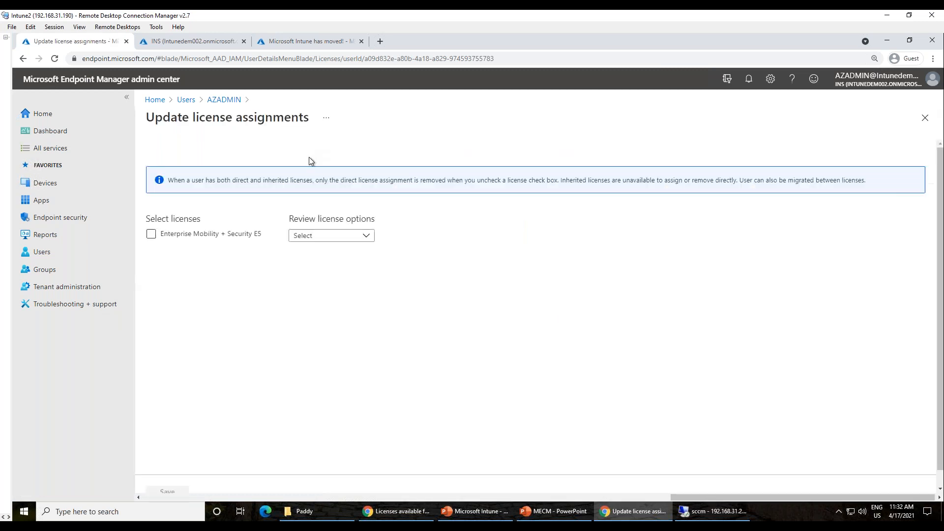
left_click(151, 234)
- Zoom to 200% to point out the included Microsoft Intune service, then back to 125%
key("ctrl+plus")
key("ctrl+plus")
key("ctrl+plus")
key("ctrl+plus")
key("ctrl+plus")
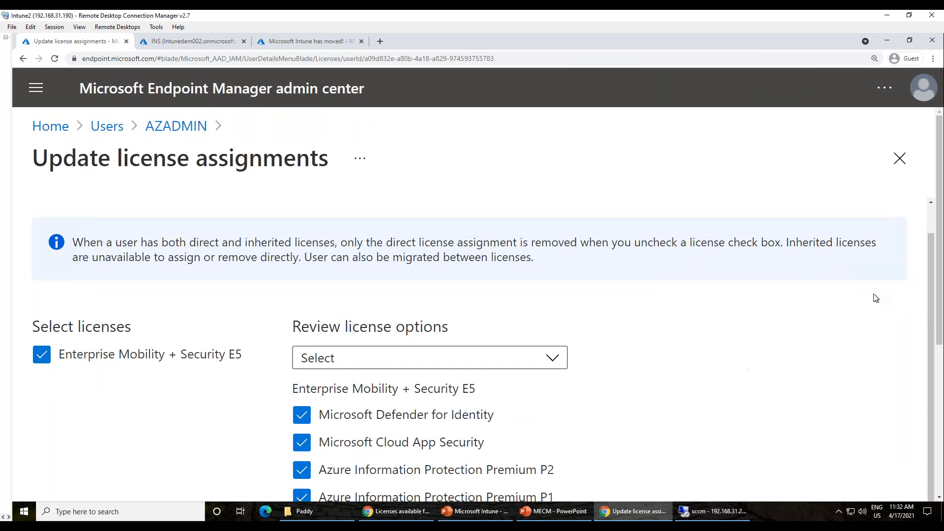
scroll(940, 283, "down", 3)
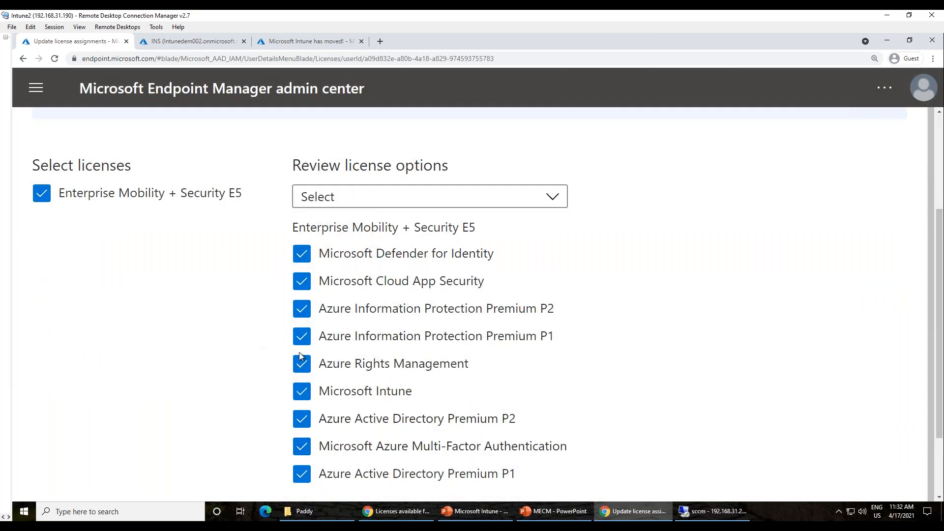
left_click_drag(320, 392, 422, 391)
left_click(422, 390)
left_click_drag(319, 392, 413, 396)
left_click(416, 397)
left_click_drag(320, 399, 407, 405)
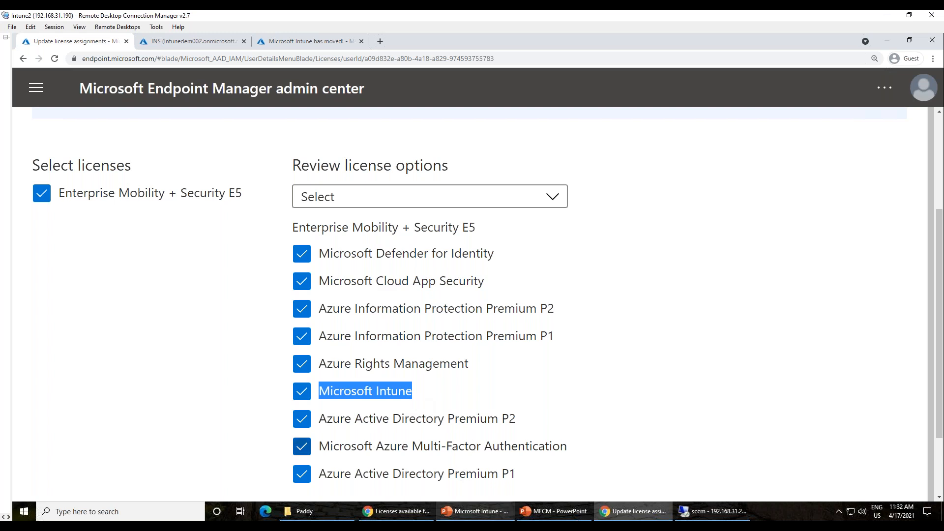
key("ctrl+minus")
key("ctrl+minus")
key("ctrl+minus")
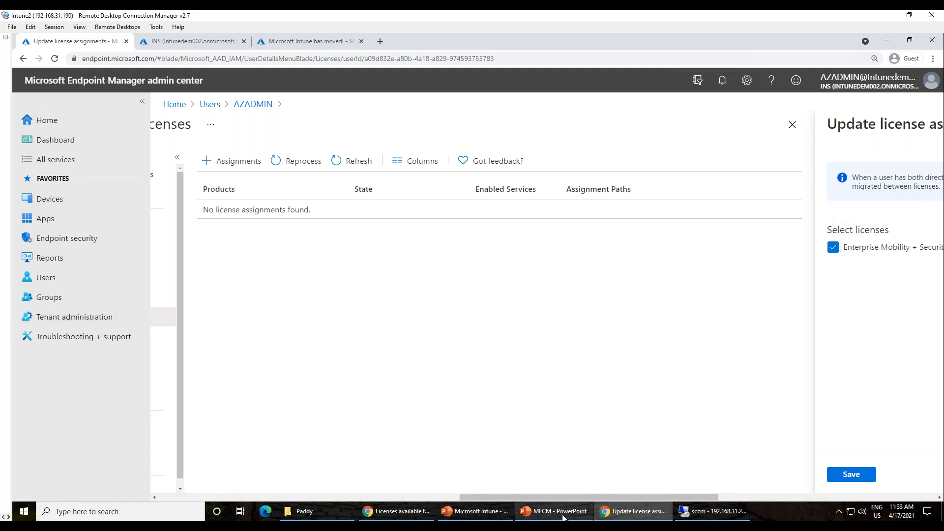
- On the Docs licence list, highlight the Enterprise Mobility + Security entries
left_click(397, 511)
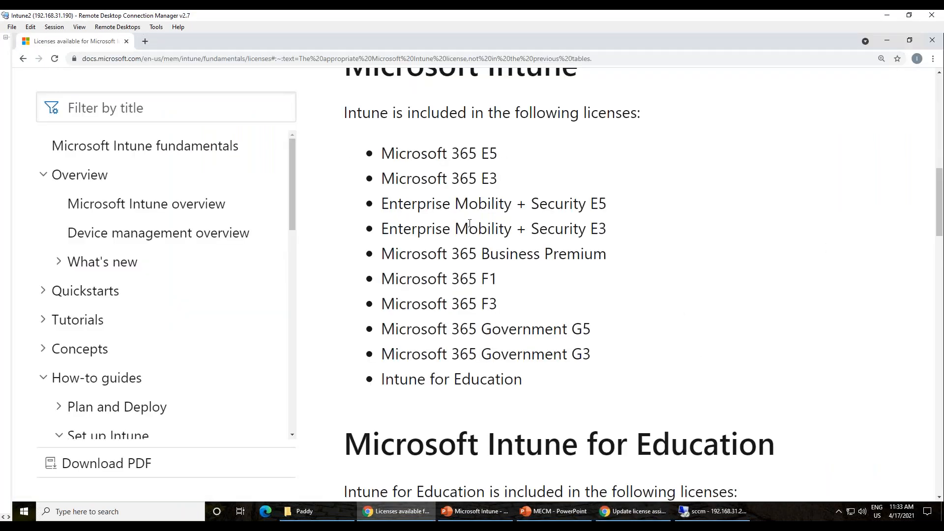
left_click_drag(533, 383, 379, 155)
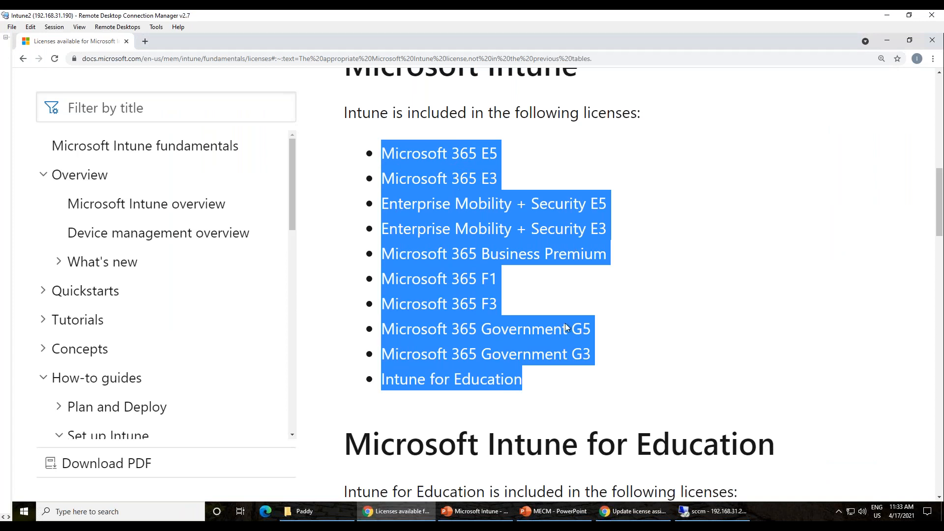
left_click(553, 392)
left_click_drag(382, 153, 550, 230)
left_click_drag(500, 255, 498, 306)
left_click(523, 384)
left_click_drag(523, 384, 379, 153)
left_click(578, 391)
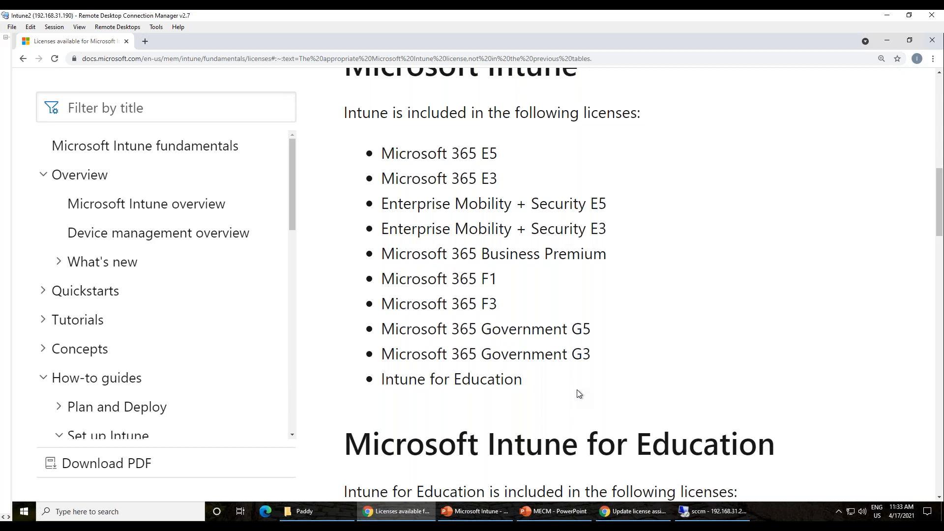
left_click_drag(612, 248, 433, 201)
left_click(599, 301)
left_click_drag(610, 235, 384, 204)
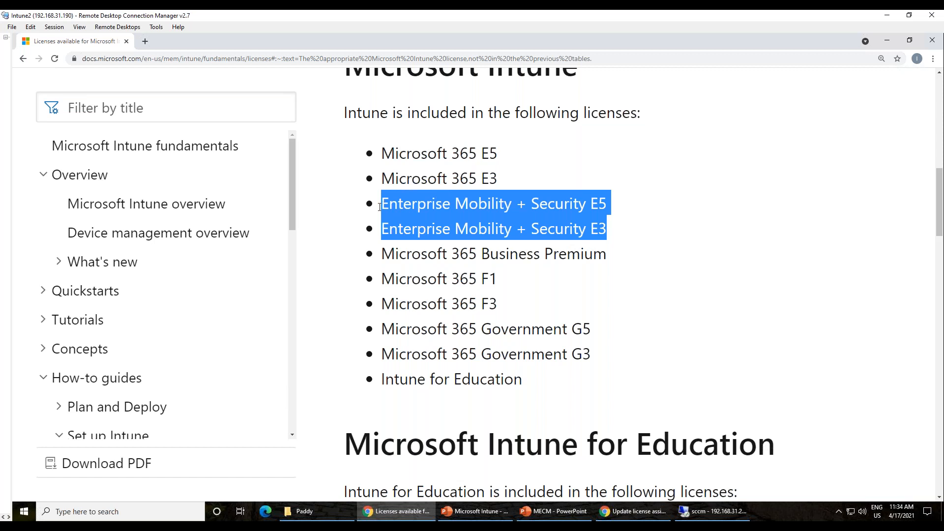
left_click(492, 279)
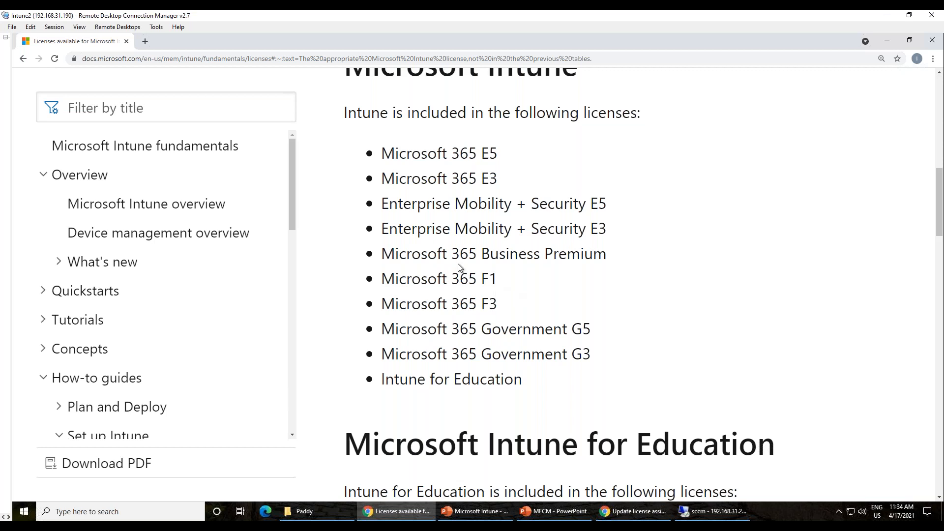
- Zoom out and copy the 'Enterprise Mobility + Security E5' licence name
key("ctrl+minus")
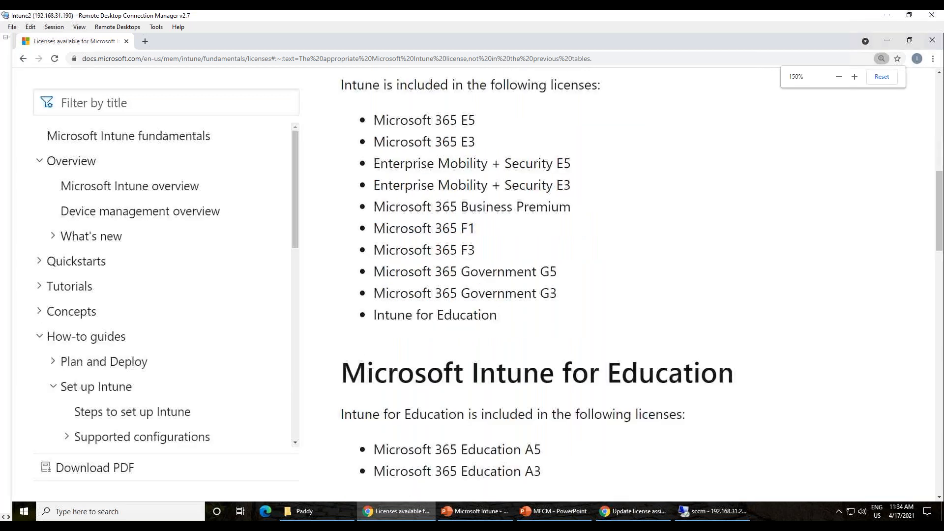
key("ctrl+minus")
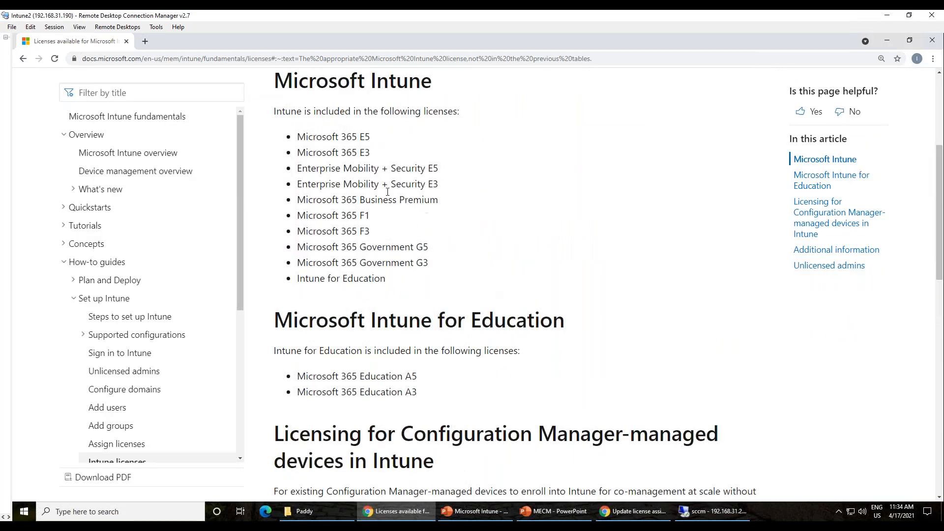
left_click_drag(297, 169, 439, 170)
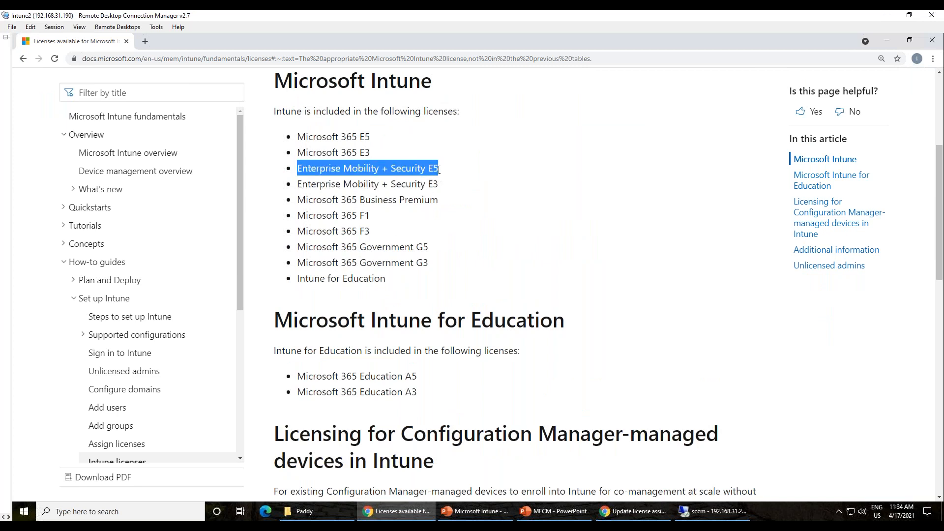
right_click(414, 171)
left_click(439, 182)
left_click(422, 169)
left_click_drag(442, 170, 298, 161)
right_click(393, 168)
left_click(426, 178)
left_click(320, 171)
left_click_drag(446, 172, 296, 171)
- Search 'enterprise mobility + security e5 trial' and open the sign-up result reporting an existing subscription
left_click(146, 42)
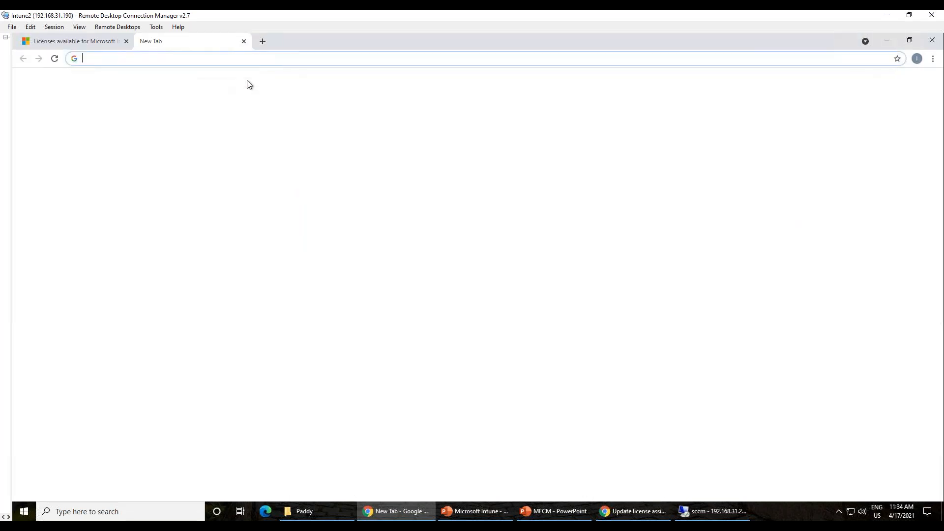
key("ctrl+v")
key("Down")
key("Down")
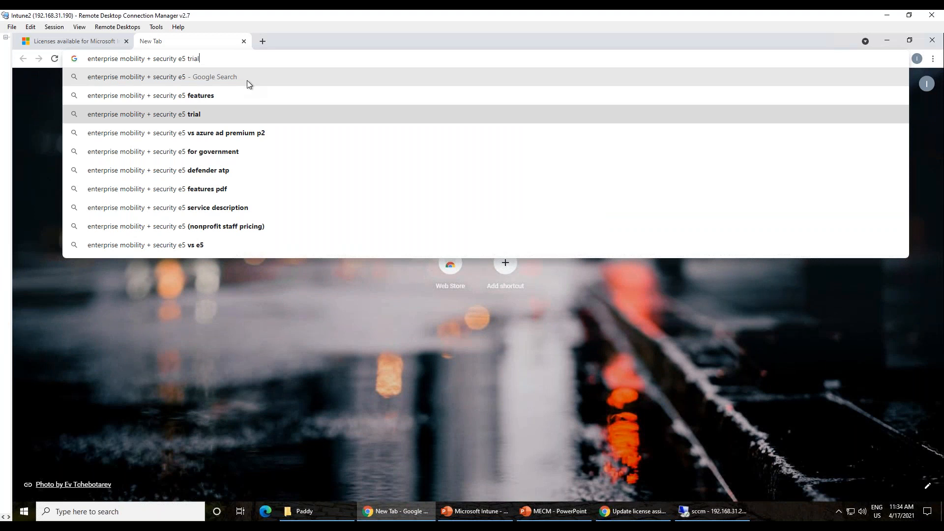
key("Return")
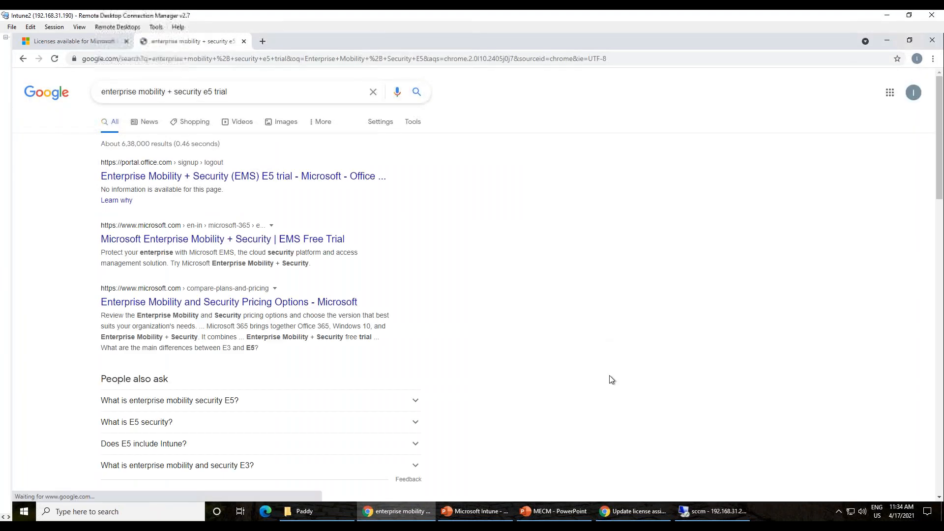
left_click(285, 176)
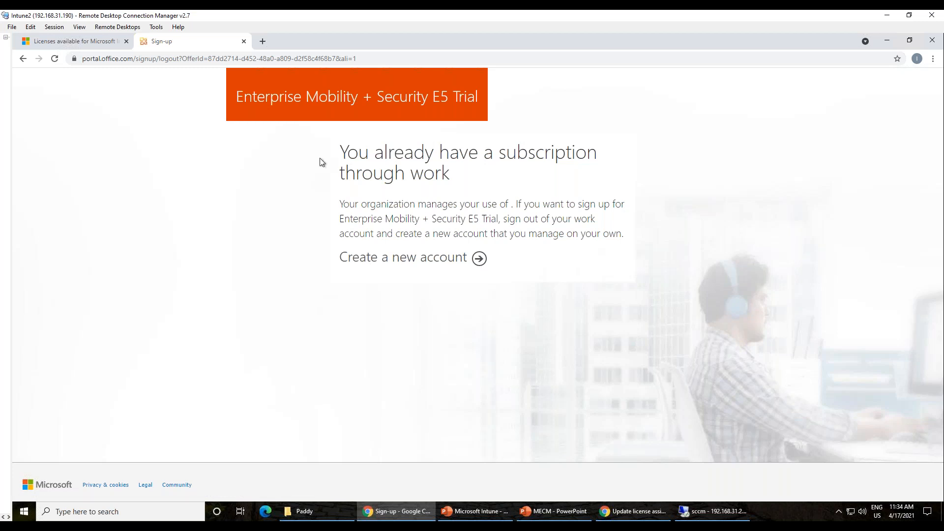
left_click_drag(339, 147, 535, 204)
left_click(92, 43)
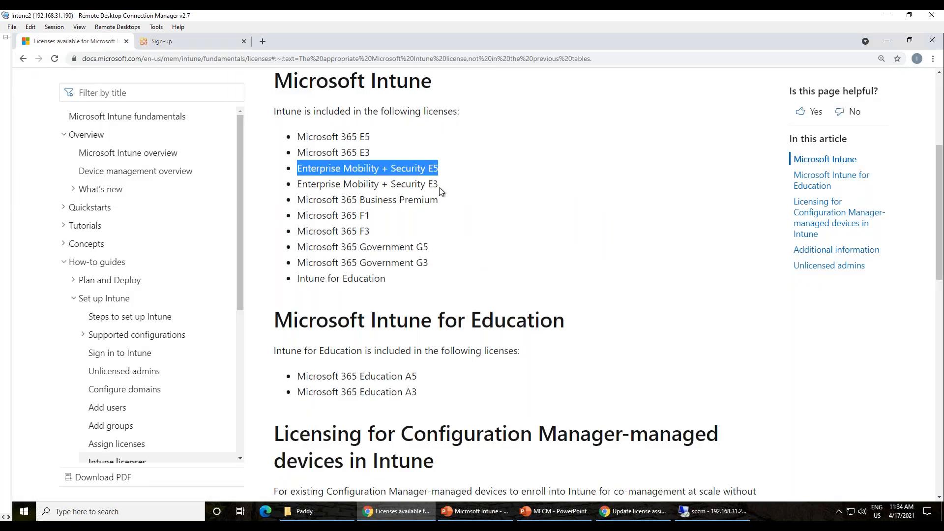
left_click(178, 43)
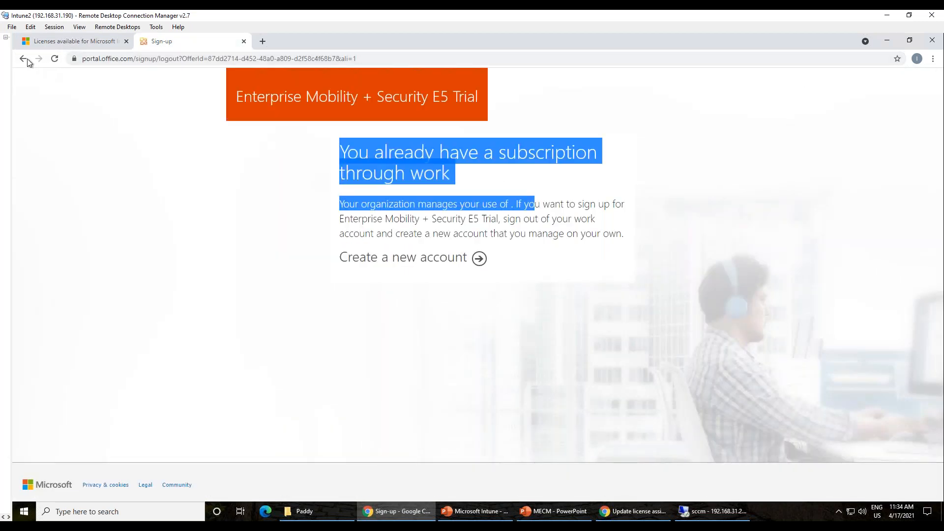
- Reopen the Google results from the Back history and open the EMS Free Trial result
right_click(22, 59)
middle_click(29, 73)
left_click(286, 41)
key("ctrl+plus")
key("ctrl+plus")
key("ctrl+plus")
key("ctrl+plus")
left_click_drag(385, 109, 355, 110)
left_click(897, 329)
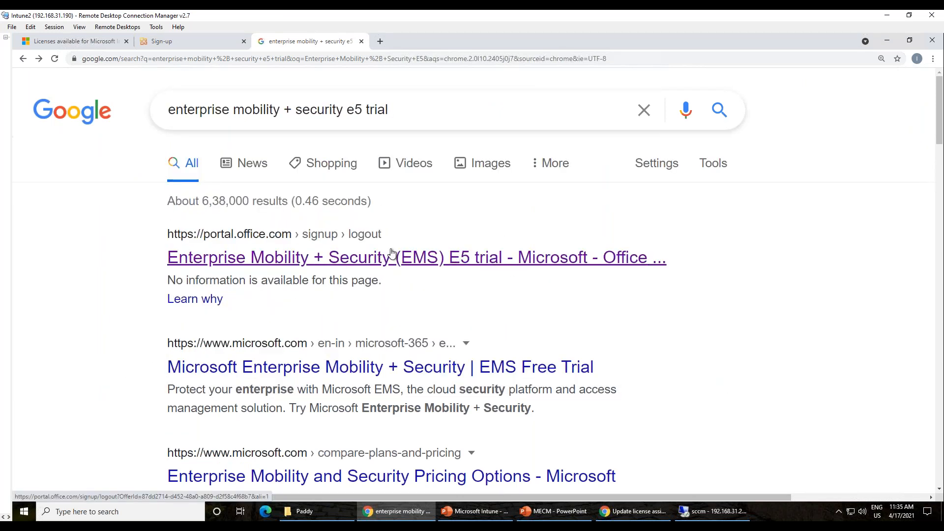
left_click(386, 369)
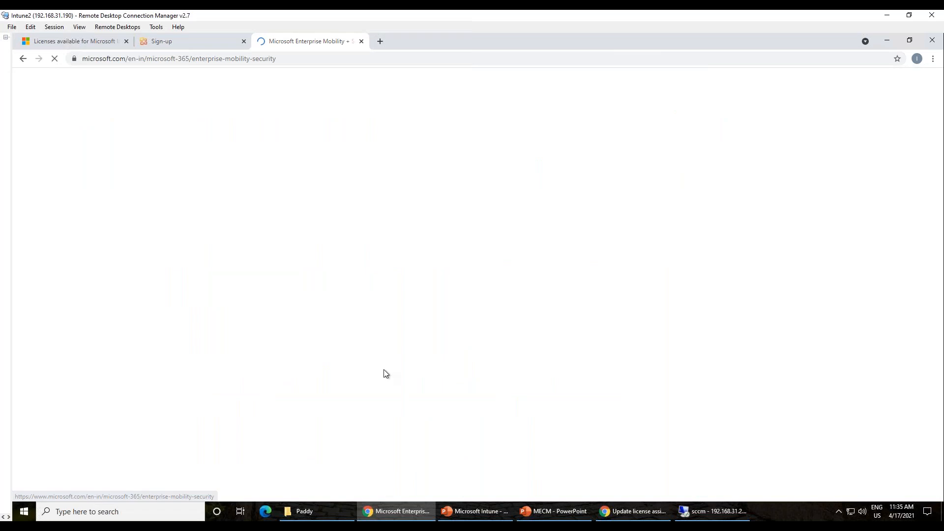
scroll(348, 296, "down", 10)
scroll(530, 356, "down", 5)
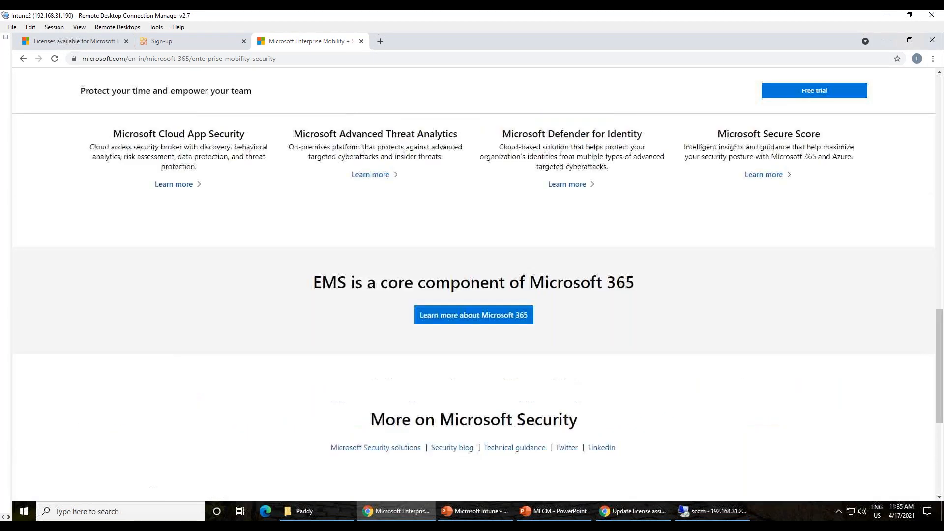
scroll(454, 370, "up", 7)
scroll(492, 321, "down", 1)
scroll(493, 321, "down", 1)
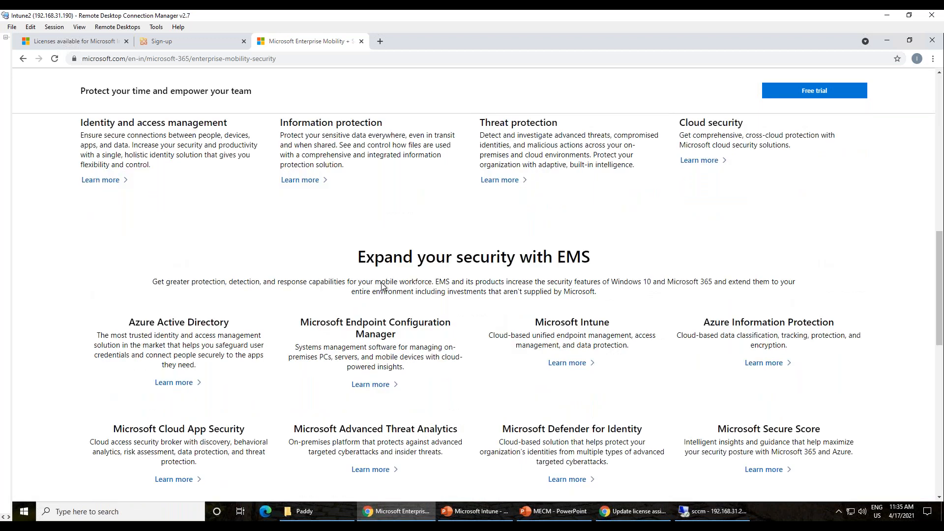
scroll(509, 231, "down", 1)
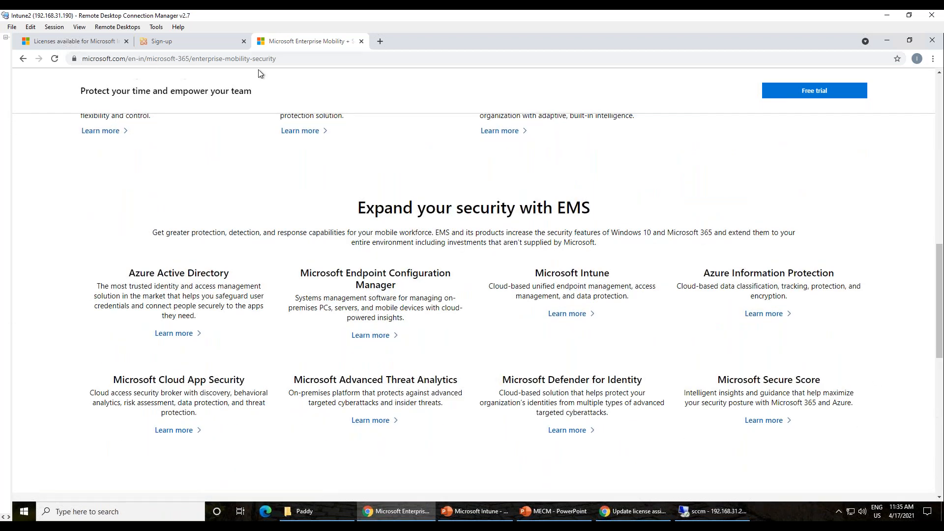
left_click_drag(298, 274, 413, 288)
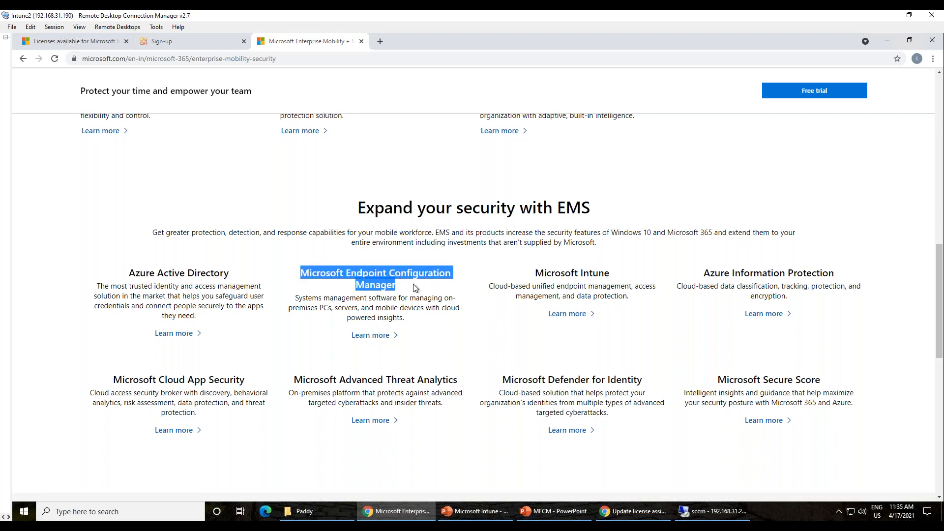
left_click_drag(128, 274, 253, 283)
left_click_drag(536, 274, 614, 278)
left_click_drag(703, 272, 838, 275)
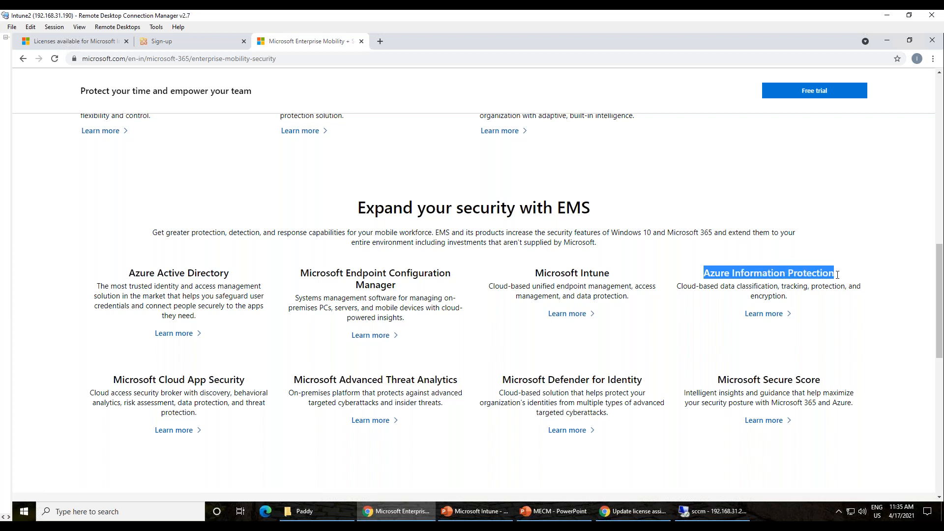
left_click_drag(114, 381, 241, 384)
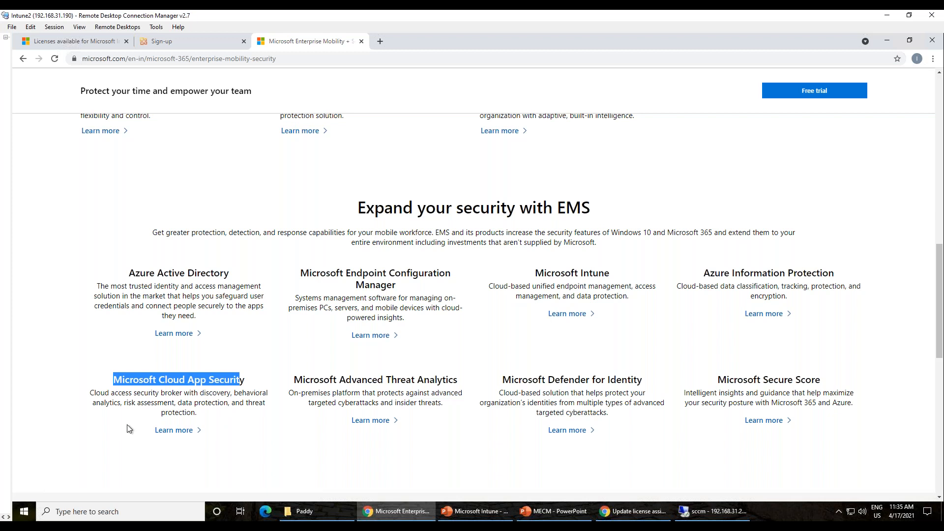
left_click(348, 391)
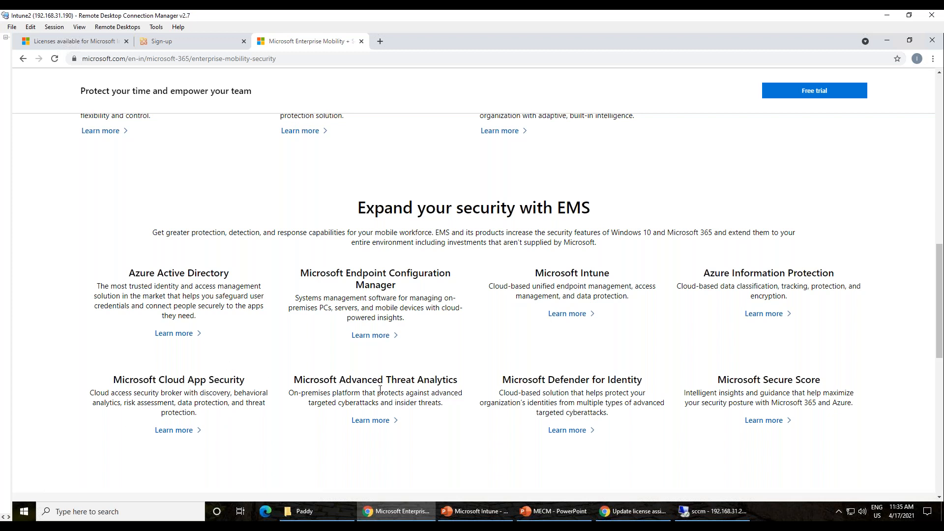
scroll(381, 182, "up", 1)
double_click(574, 257)
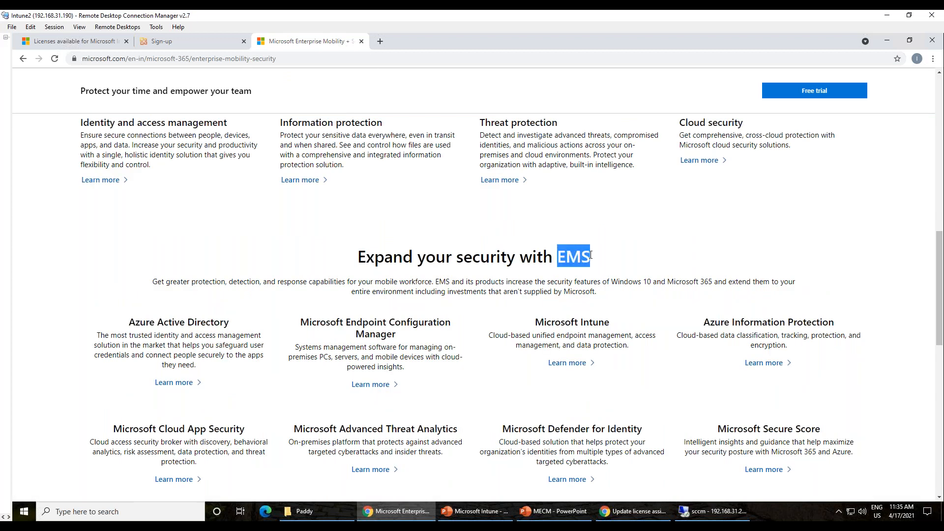
left_click_drag(583, 257, 604, 260)
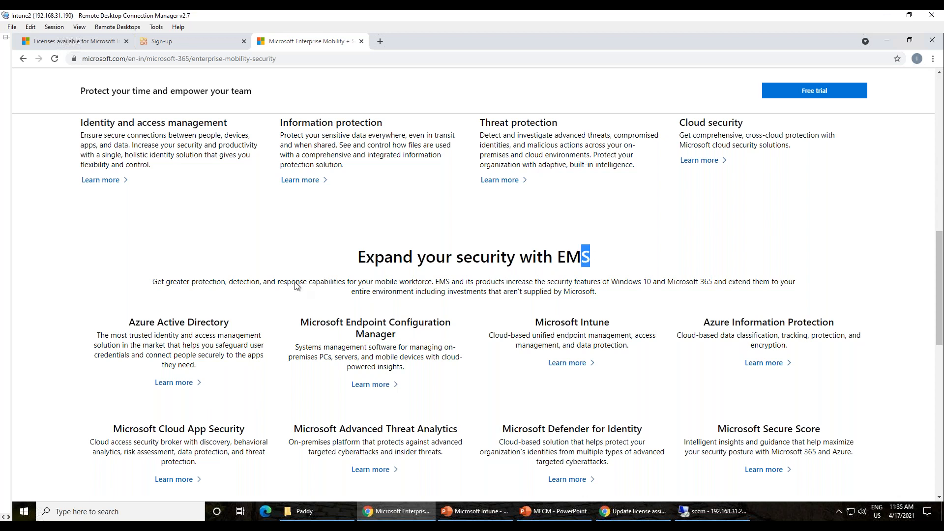
scroll(327, 255, "down", 1)
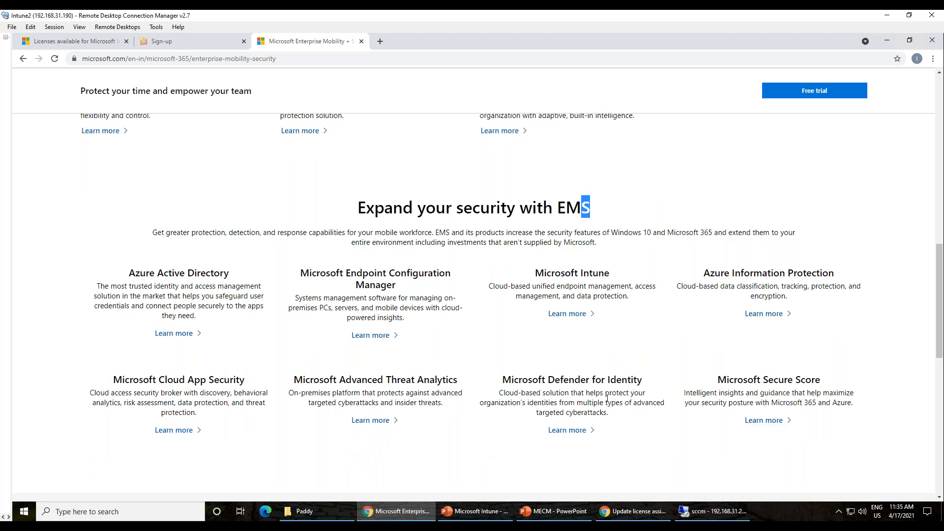
scroll(761, 401, "down", 5)
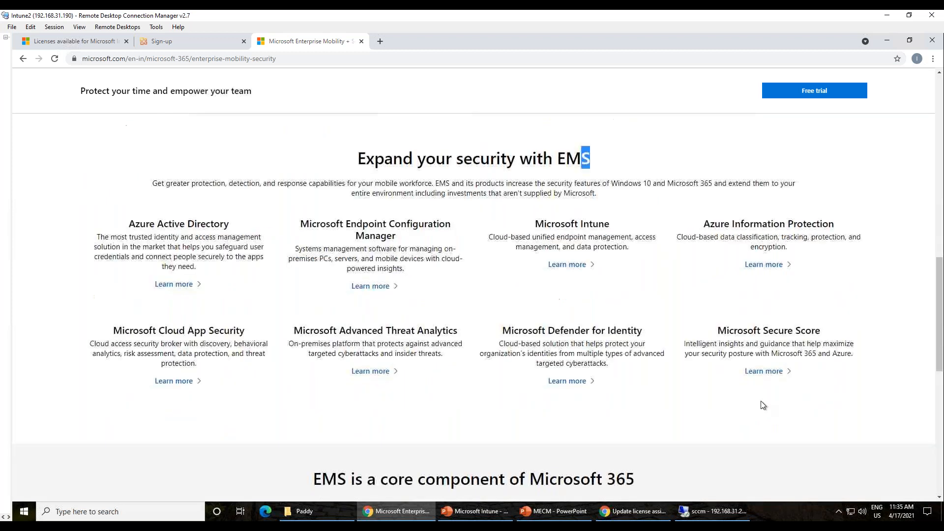
scroll(686, 382, "up", 5)
scroll(687, 383, "up", 5)
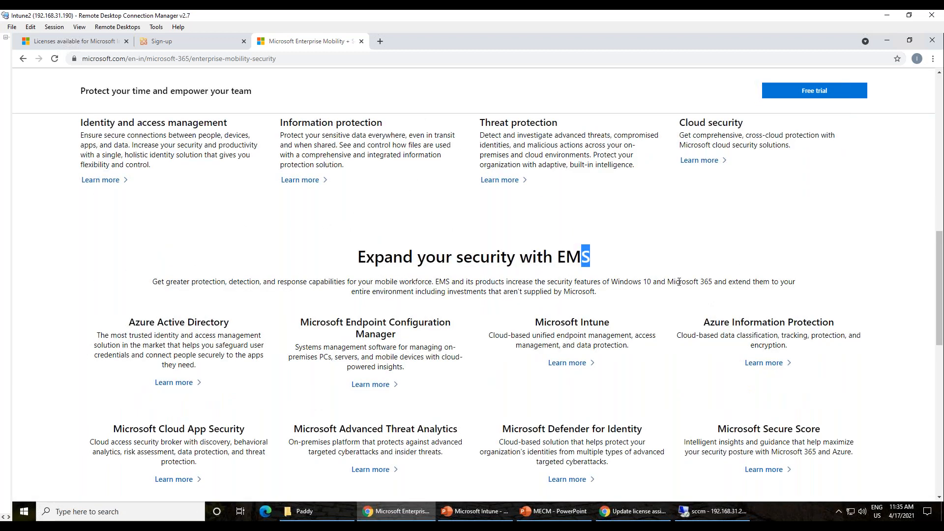
scroll(619, 341, "up", 3)
scroll(619, 342, "down", 5)
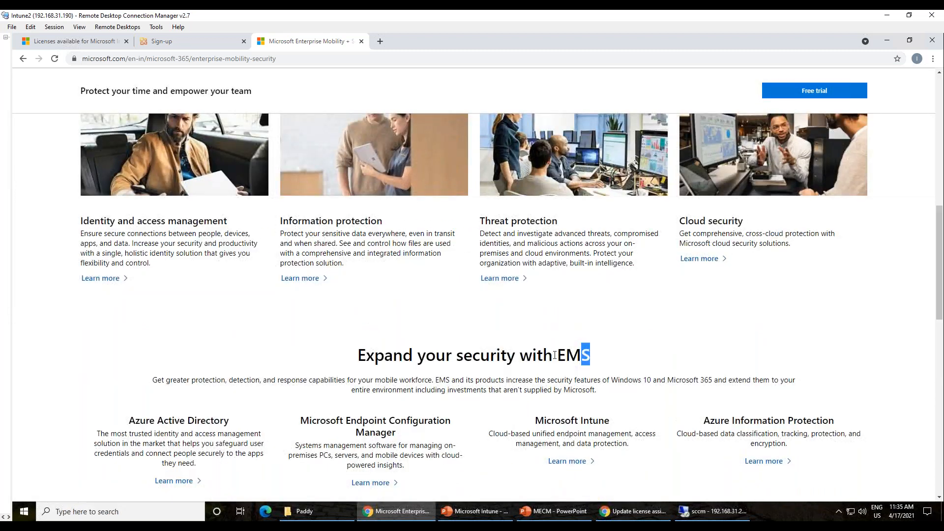
scroll(618, 341, "down", 1)
left_click_drag(128, 372, 608, 382)
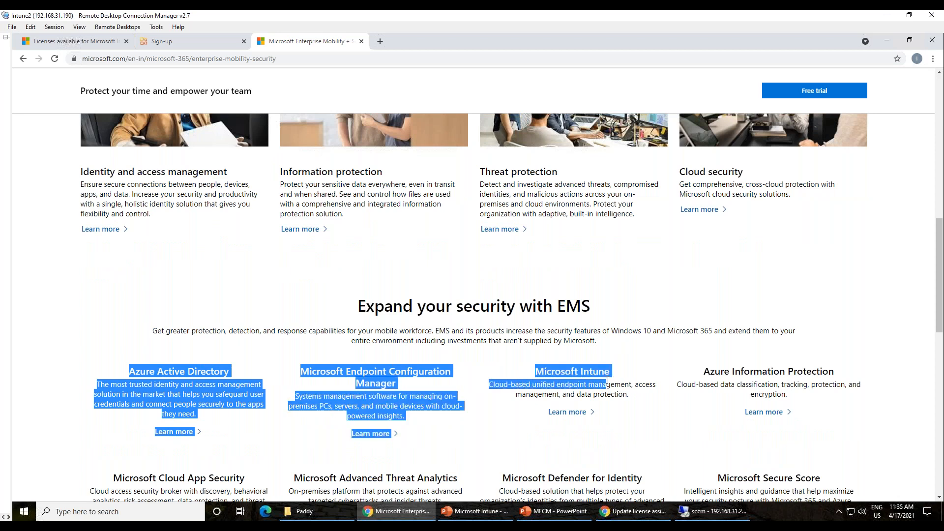
scroll(579, 330, "down", 1)
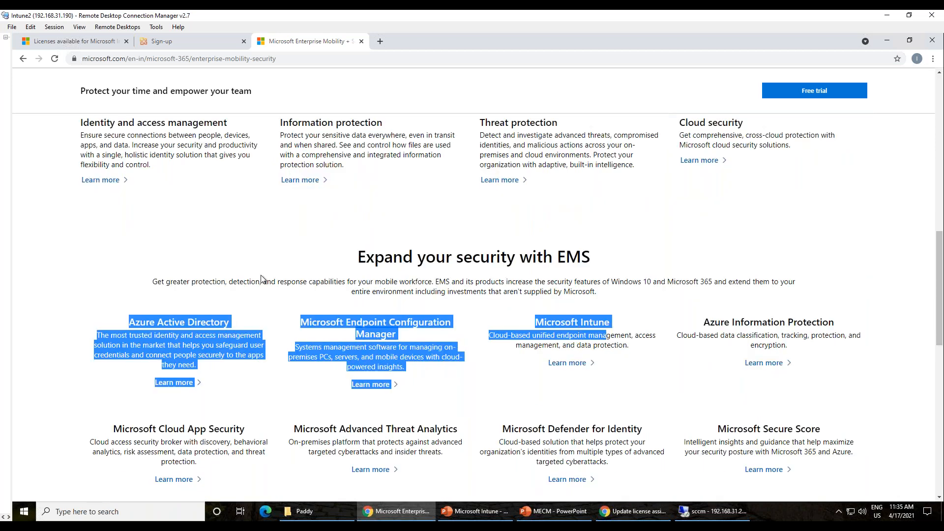
scroll(718, 329, "down", 3)
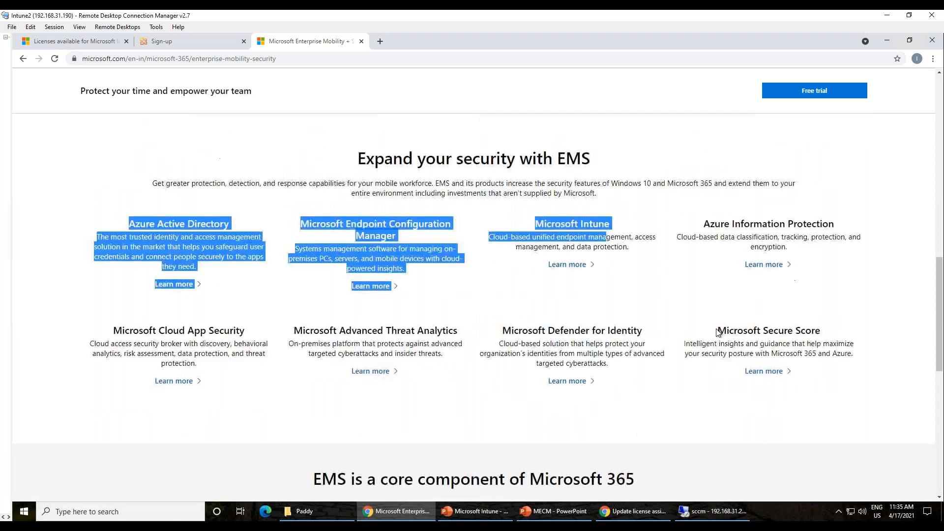
left_click_drag(724, 321, 795, 339)
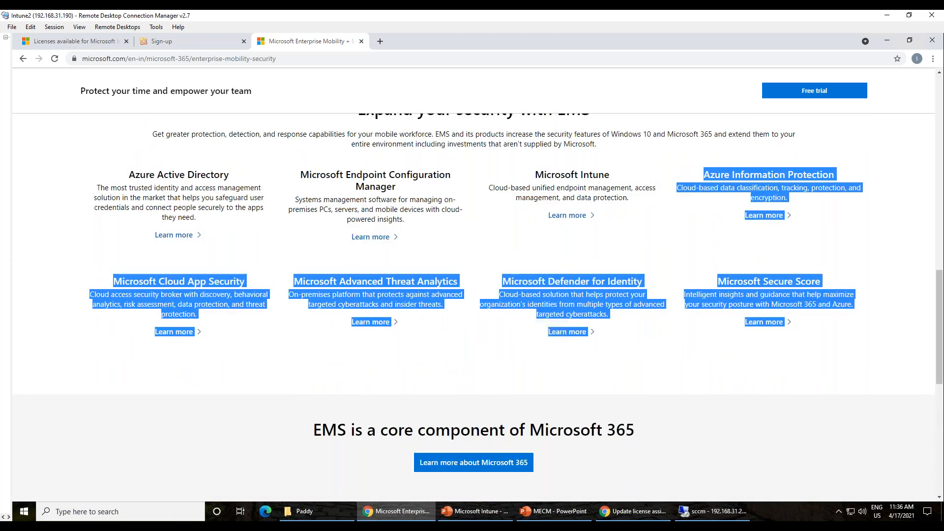
scroll(443, 320, "up", 8)
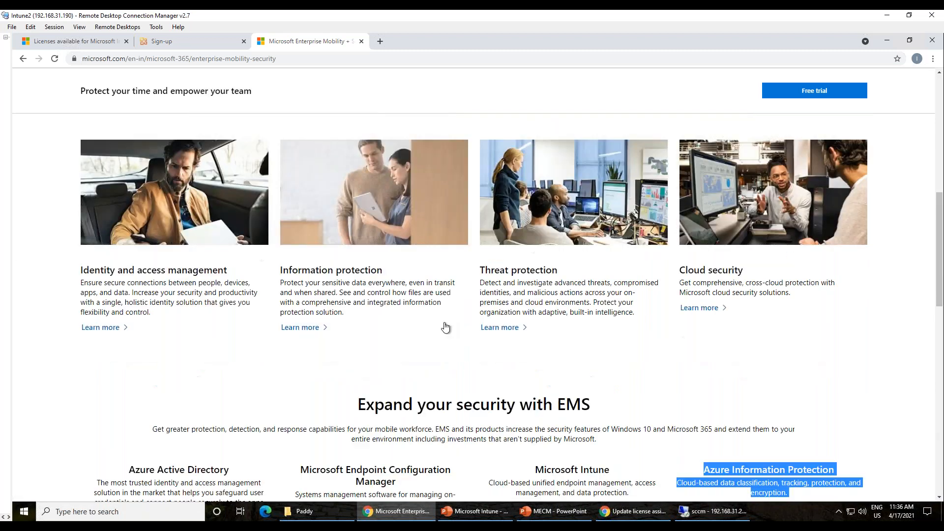
scroll(446, 358, "up", 7)
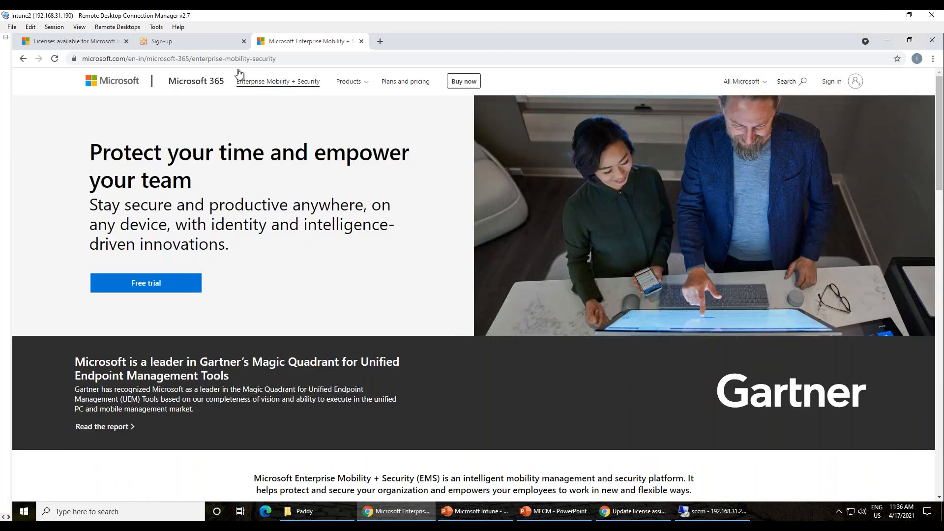
left_click(196, 45)
- Reload the sign-up page, note its existing-subscription message, and close the signed-out page
left_click(494, 365)
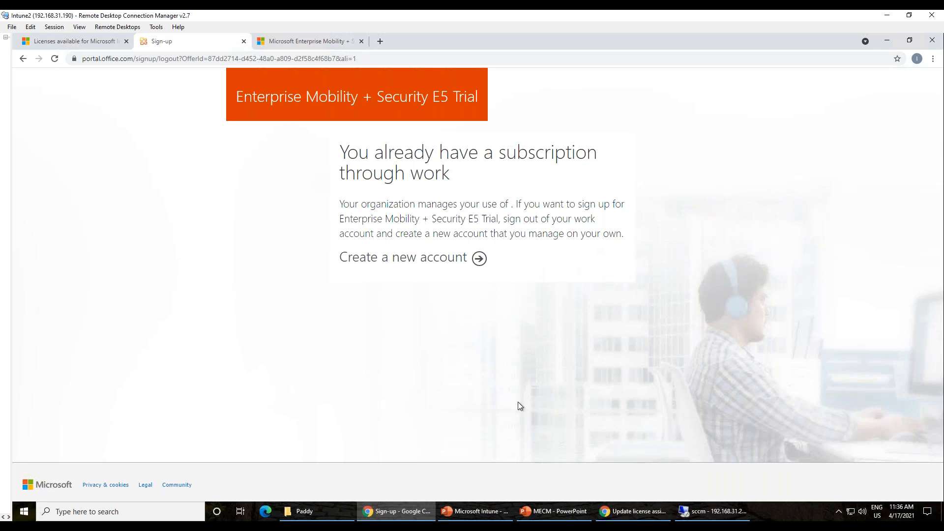
left_click(410, 268)
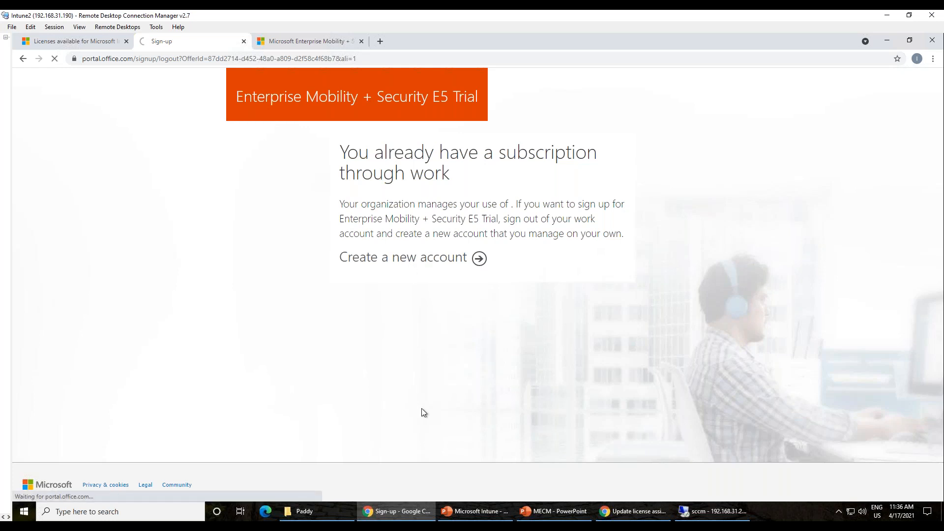
left_click_drag(339, 150, 511, 203)
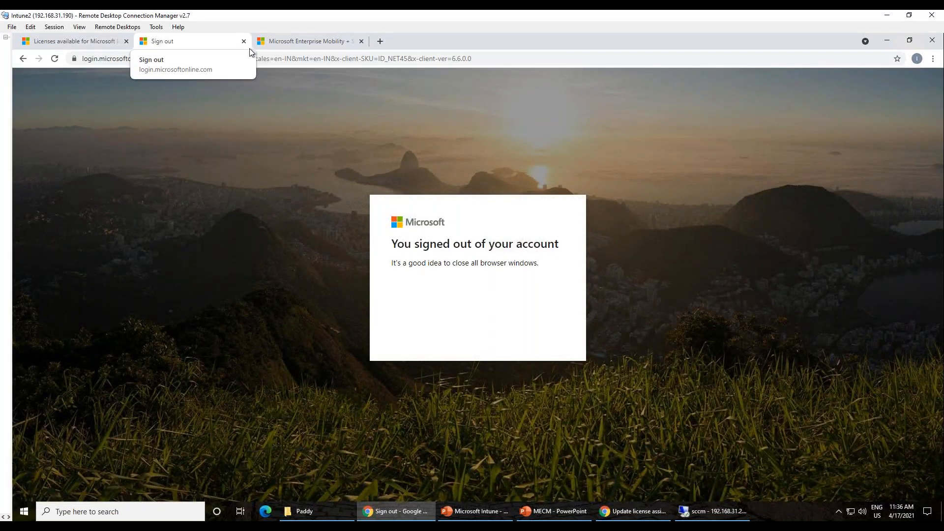
left_click(196, 58)
left_click(243, 42)
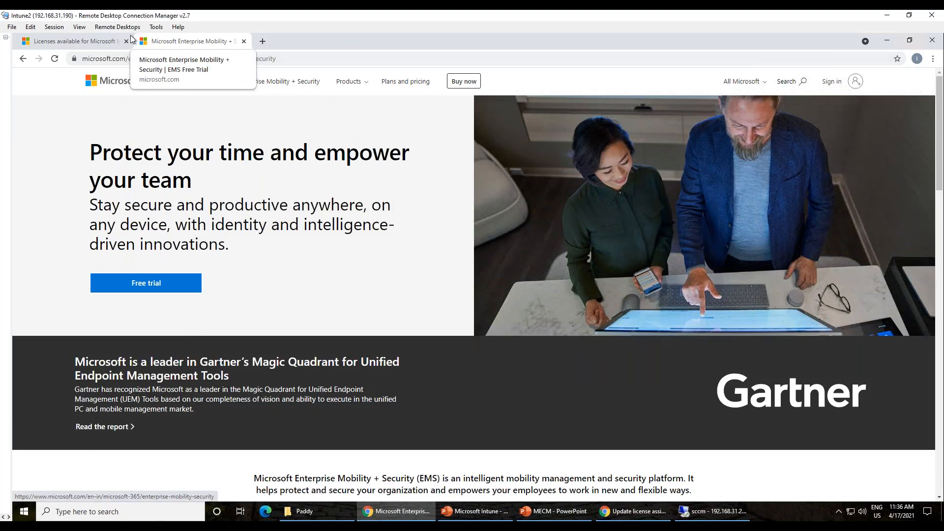
- Search the copied product name as 'EMS E5 trial' in a new tab and open the sign-up result
left_click(81, 41)
key("ctrl+c")
left_click(246, 43)
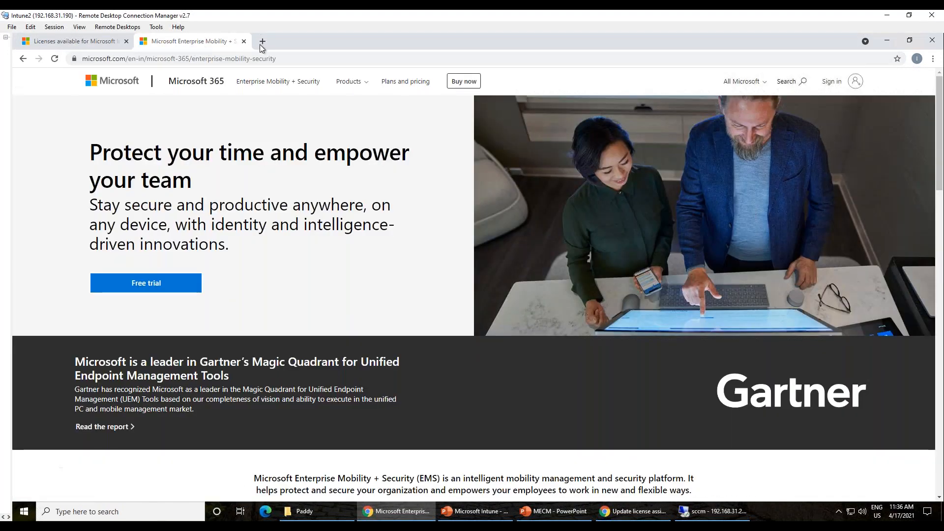
left_click(262, 41)
key("ctrl+v")
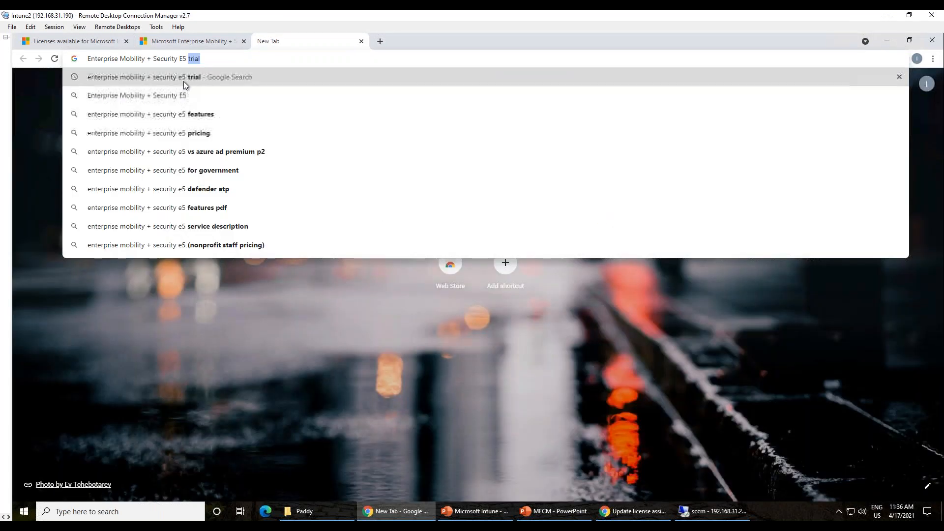
left_click(184, 81)
left_click(274, 256)
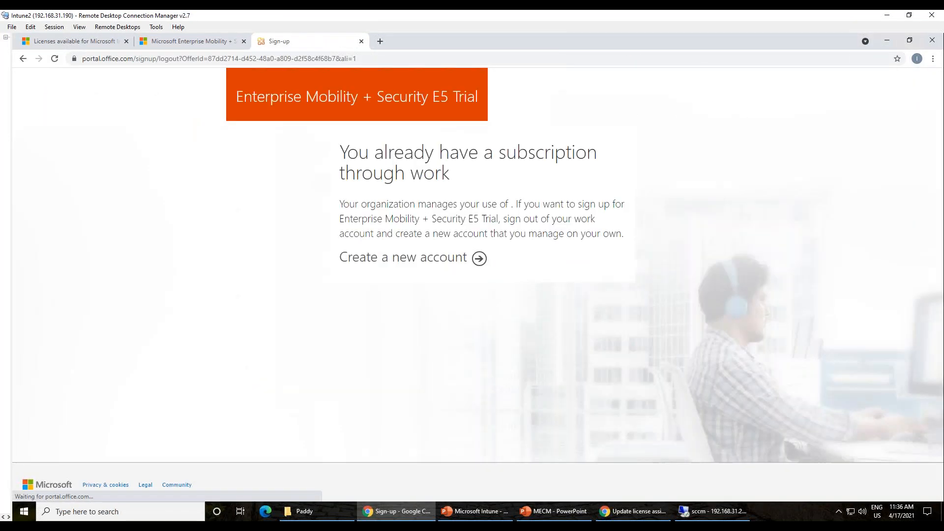
- Choose to create a new account, re-search the EMS E5 trial, and start the Free trial
left_click(436, 258)
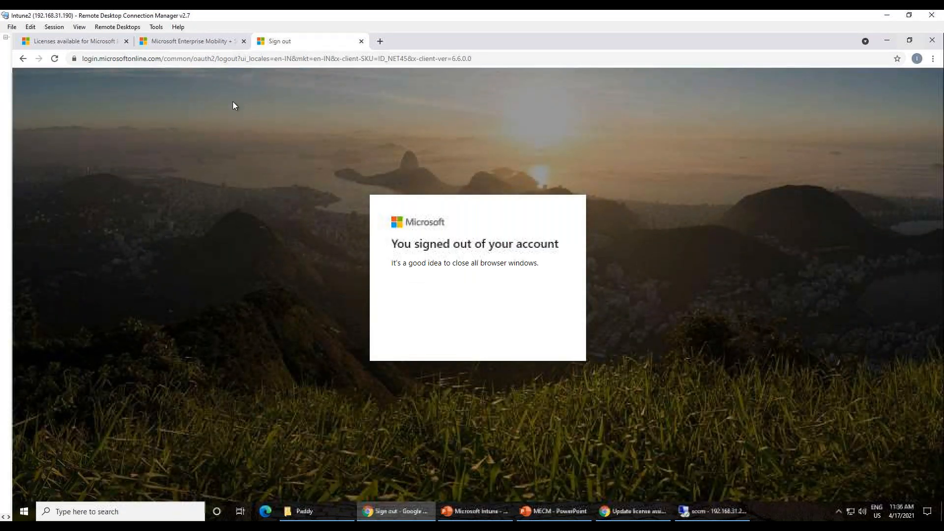
key("ctrl+w")
left_click(260, 41)
key("ctrl+v")
key("Down")
key("Return")
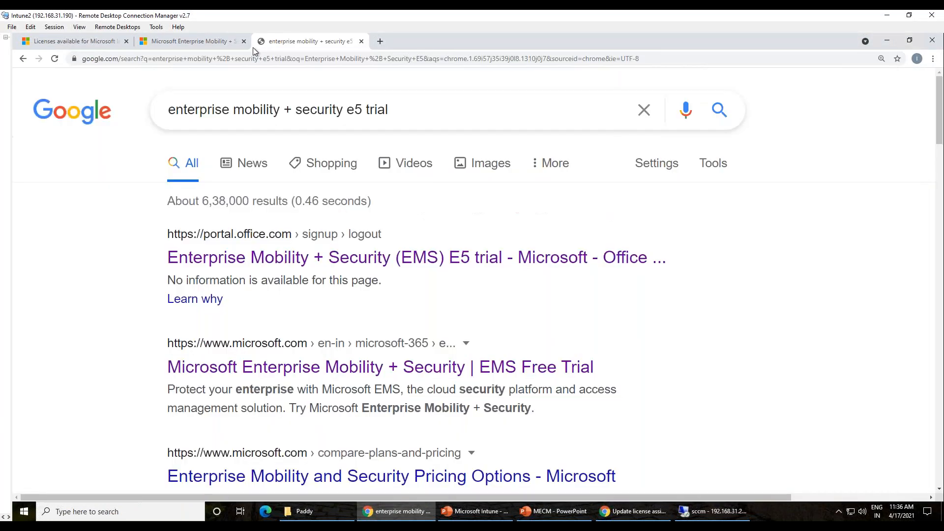
left_click(320, 368)
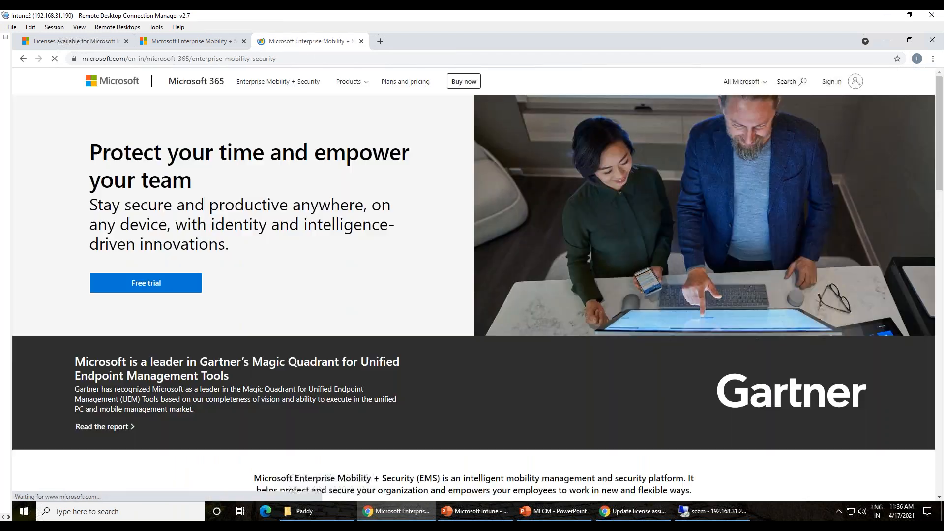
key("ctrl+minus")
left_click(170, 265)
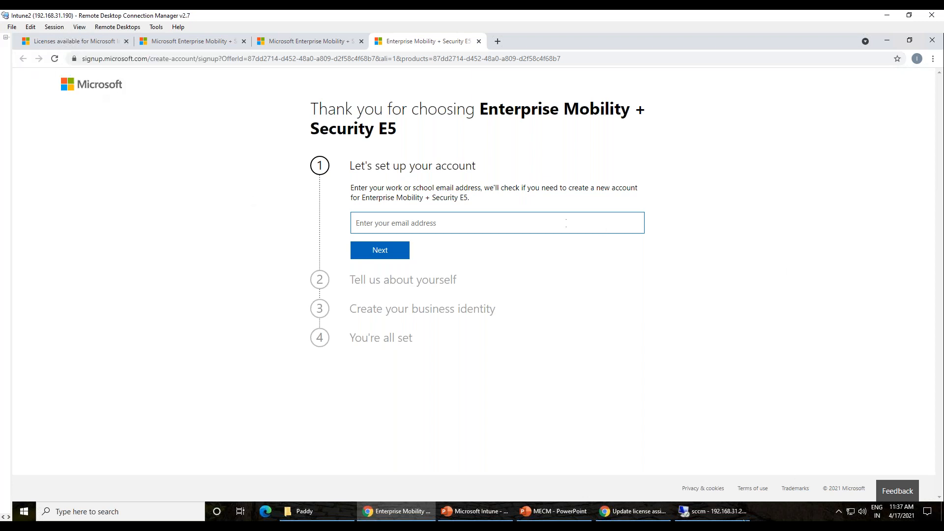
- Paste the sign-up e-mail address and submit it, getting the new-account-needed message
left_click_drag(353, 168, 478, 170)
left_click(443, 219)
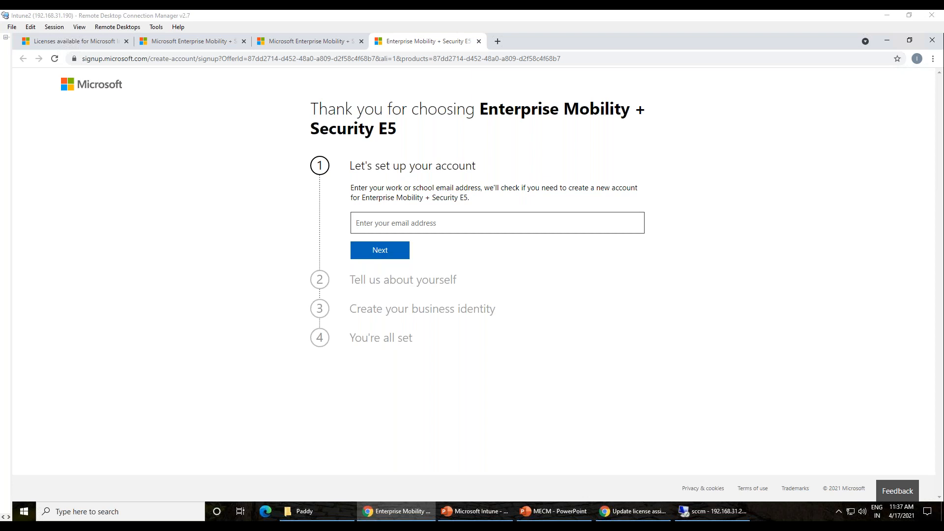
left_click(445, 232)
key("ctrl+v")
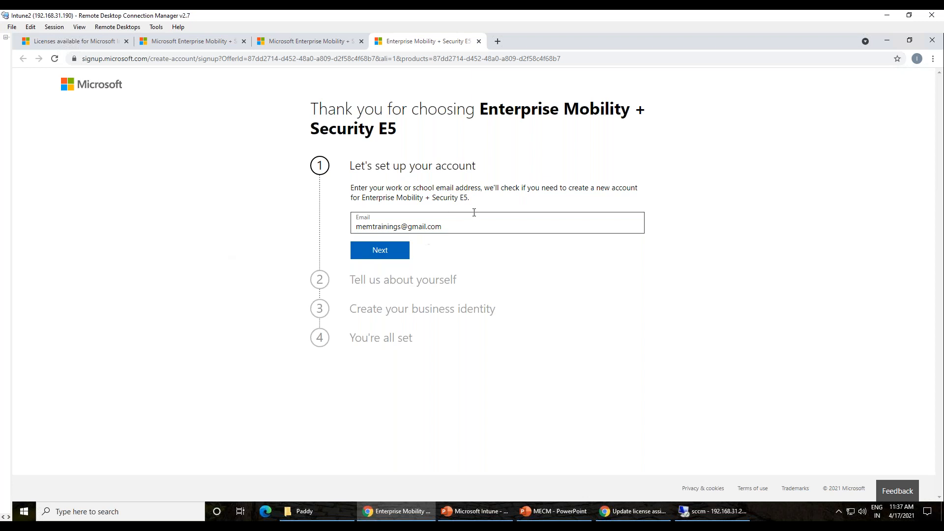
key("ctrl+plus")
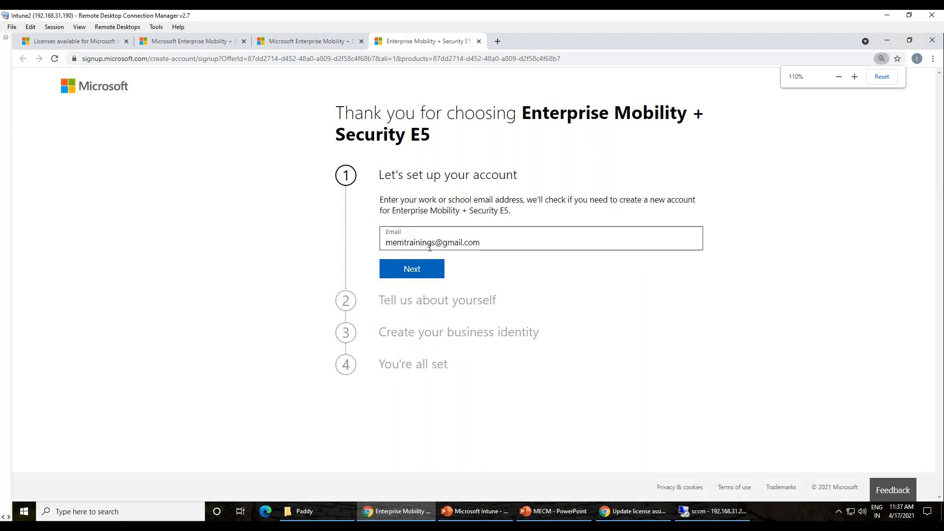
left_click(411, 269)
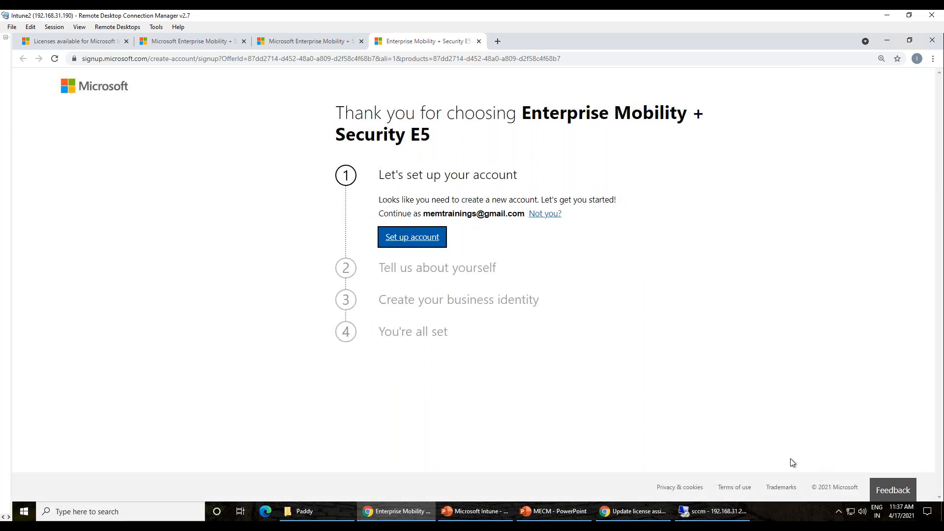
left_click_drag(387, 199, 546, 198)
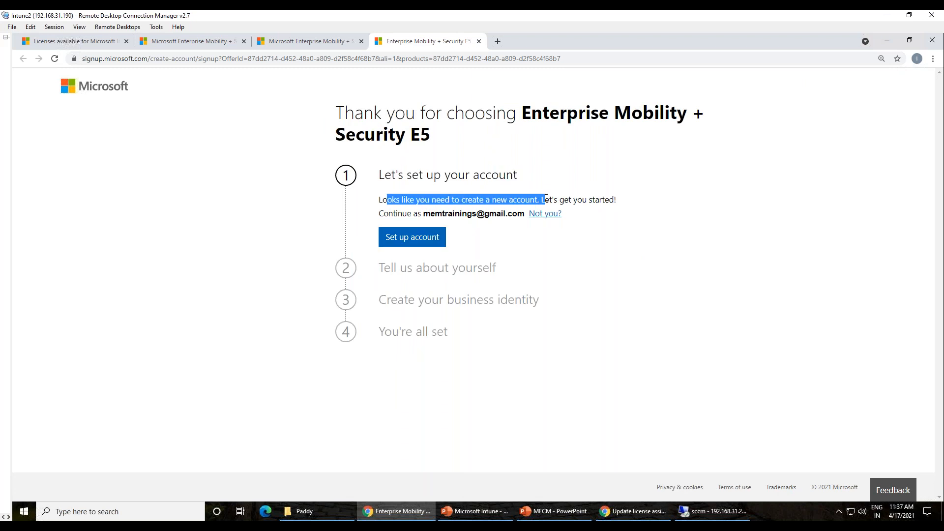
left_click(451, 191)
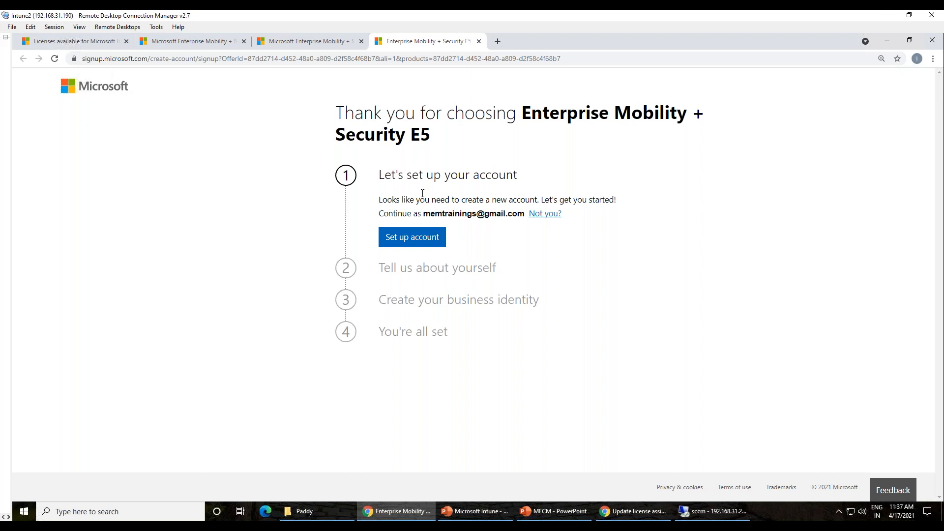
- Start account setup and enter the user's first and last name
left_click(403, 244)
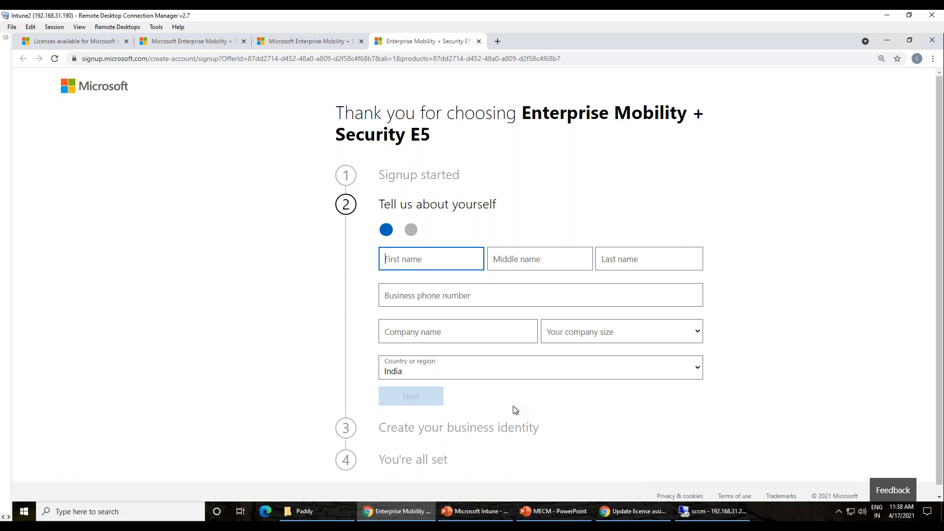
type("Paddy")
key("Tab")
key("Tab")
type("Maddy")
key("Tab")
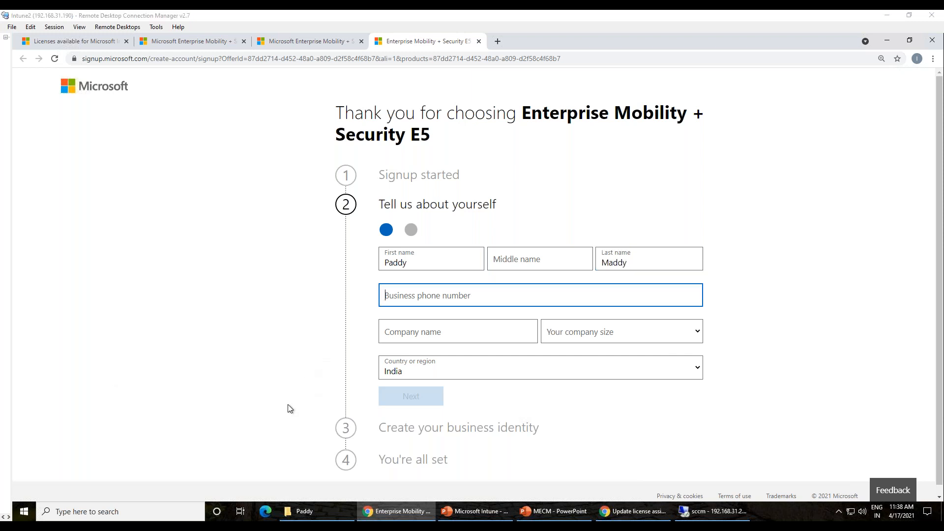
- Paste the business phone number and remove its hyphen and leading plus to make it valid
key("ctrl+v")
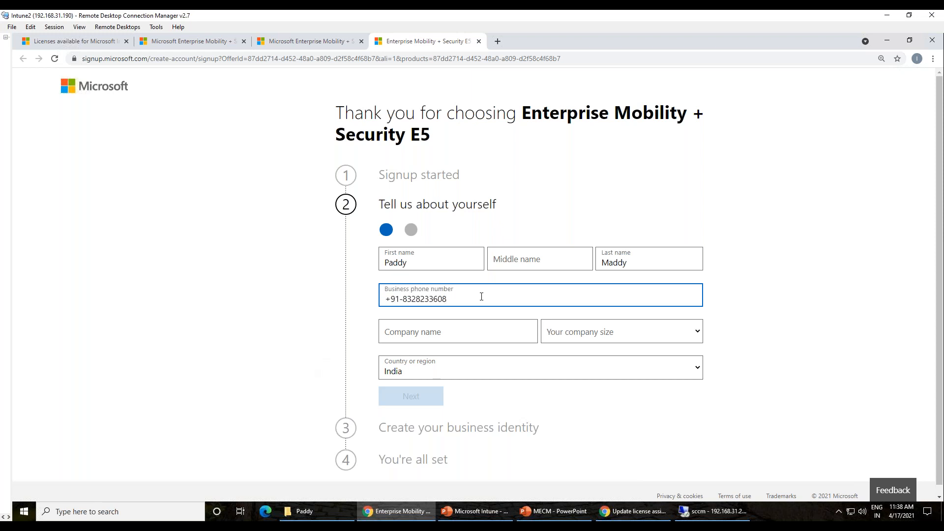
left_click(482, 332)
left_click(454, 296)
left_click(403, 299)
key("BackSpace")
key("Tab")
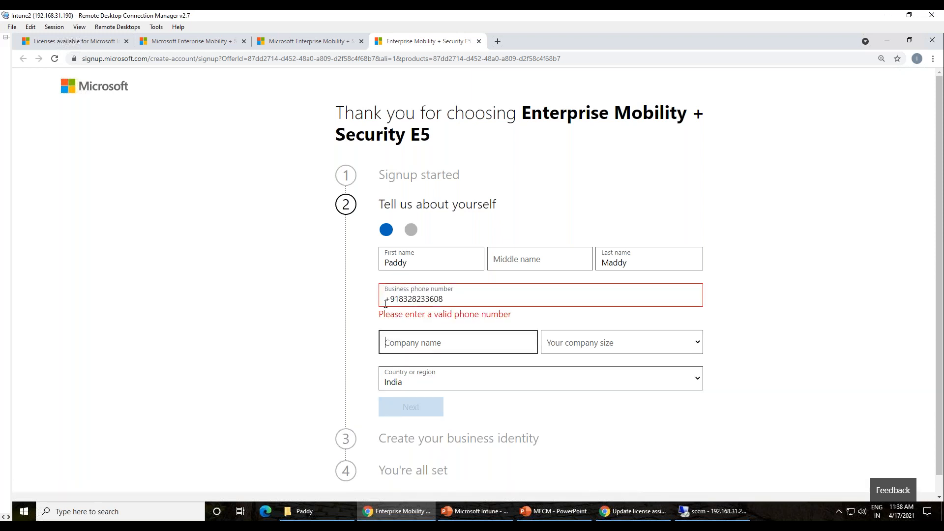
left_click(386, 302)
key("Delete")
left_click(439, 335)
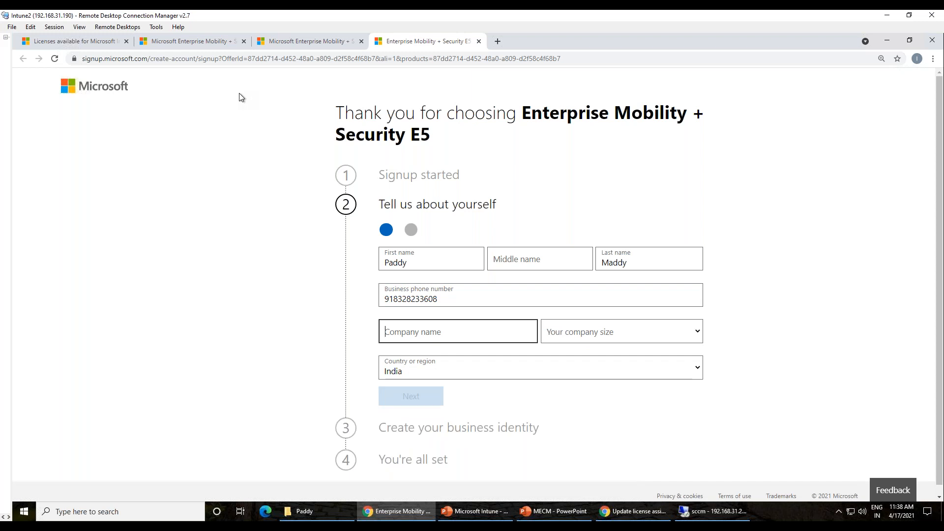
left_click(332, 47)
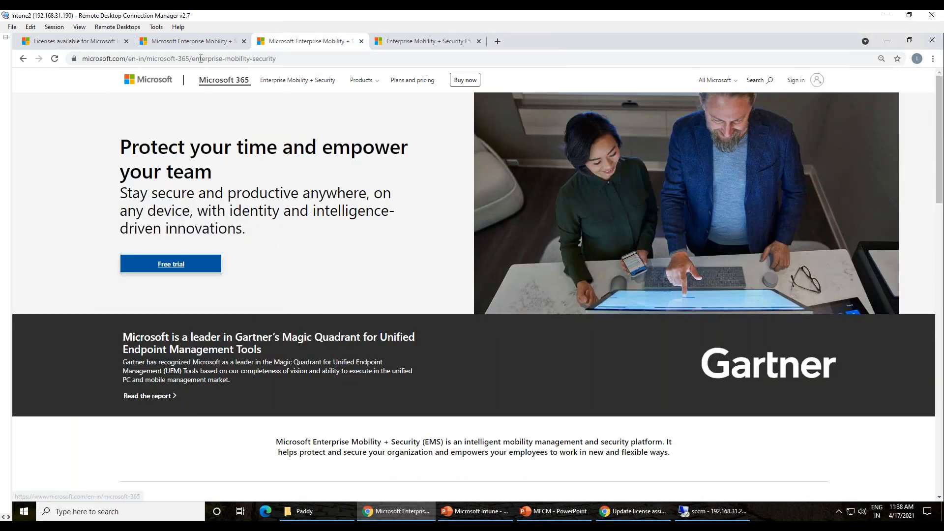
- Reopen the Google search results, reset the zoom, and open the Microsoft EMS Free Trial page
middle_click(24, 58)
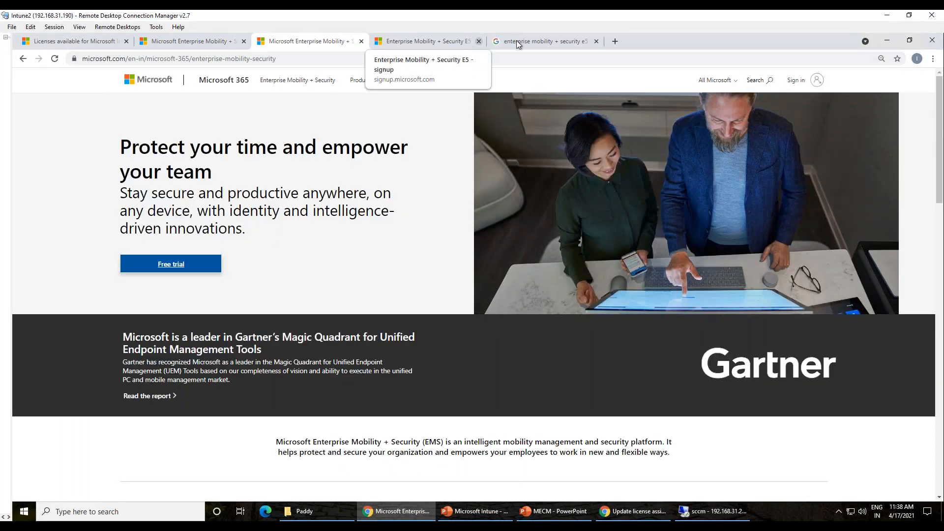
left_click(519, 40)
key("ctrl+minus")
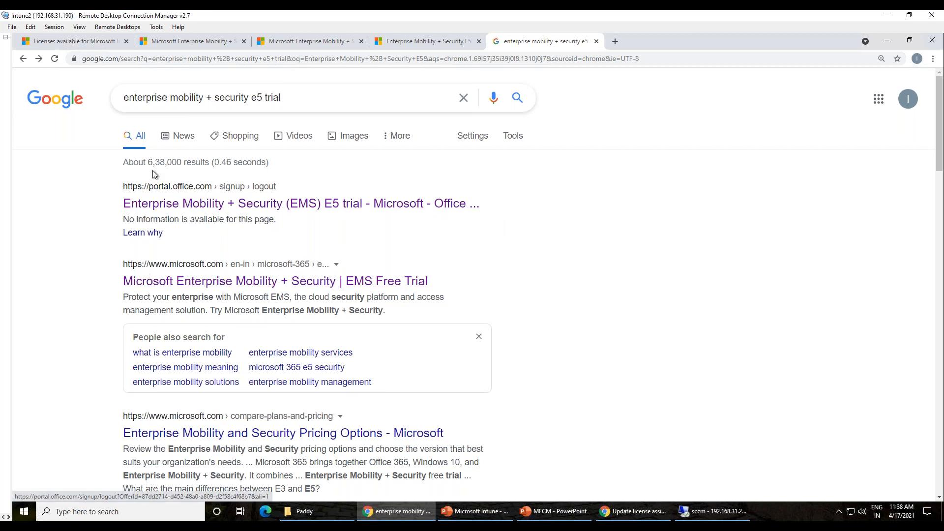
left_click_drag(103, 288, 370, 288)
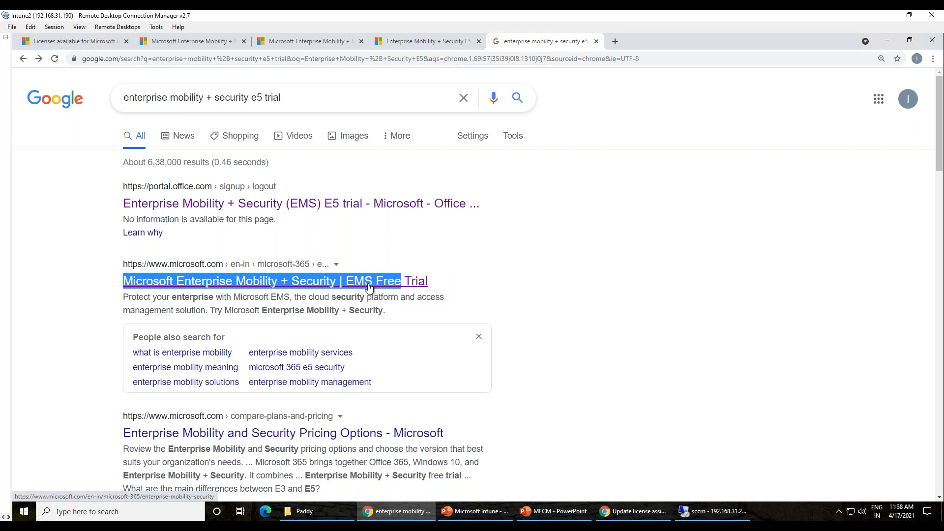
left_click(370, 288)
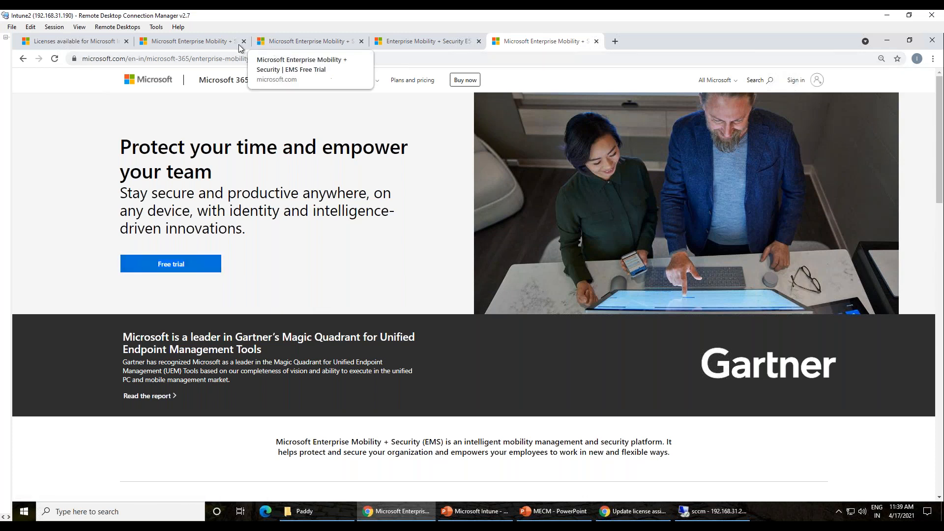
- Close the two duplicate EMS product page tabs and select the remaining product page's address
left_click(393, 43)
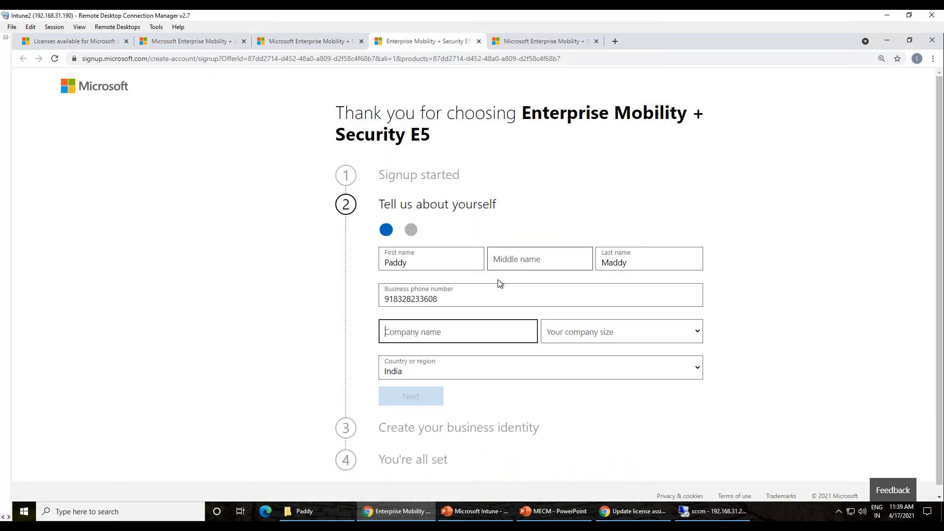
left_click(241, 43)
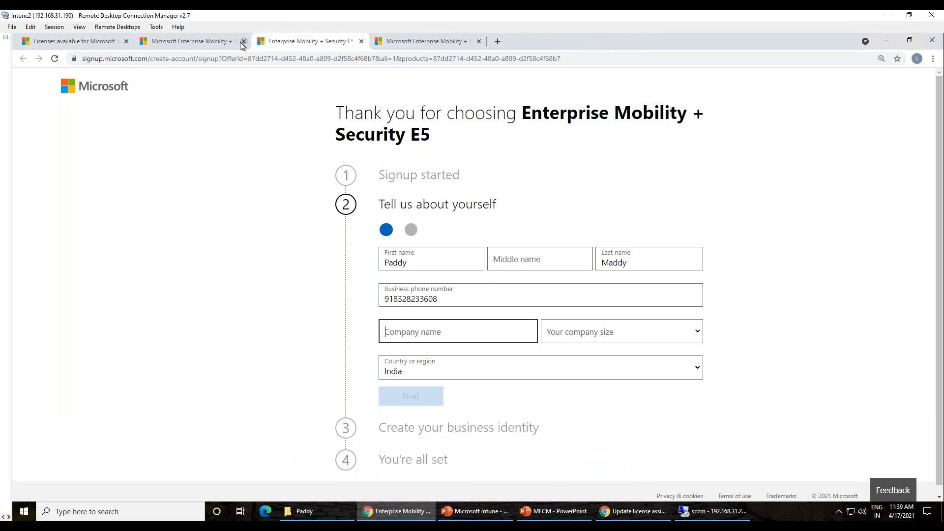
left_click(249, 46)
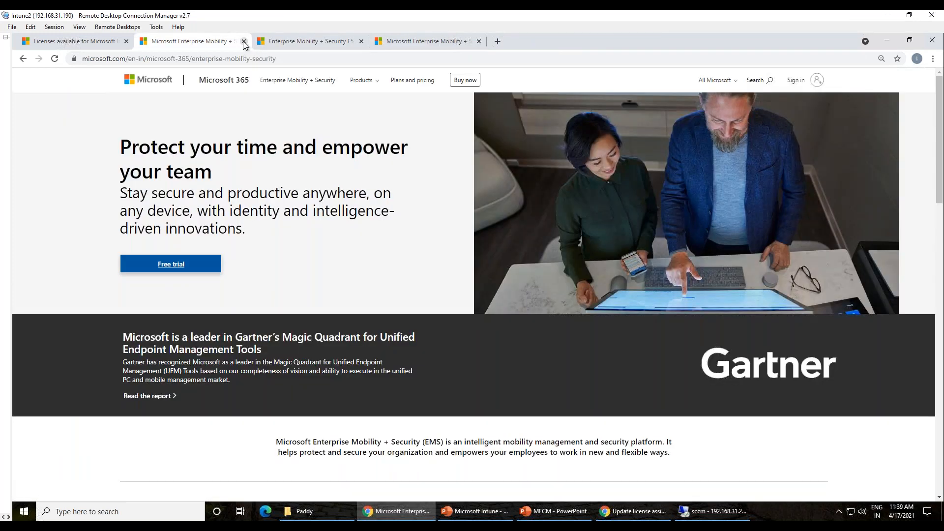
left_click(244, 42)
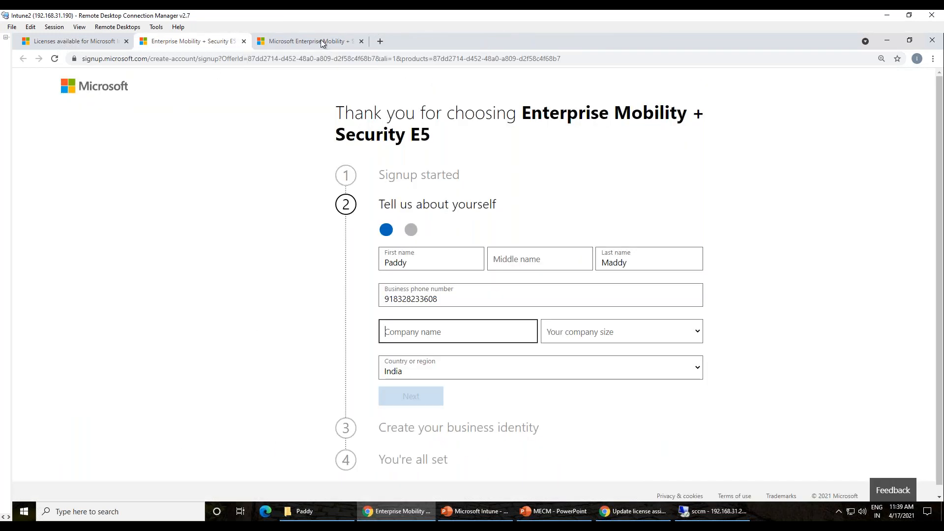
left_click(322, 42)
left_click(192, 58)
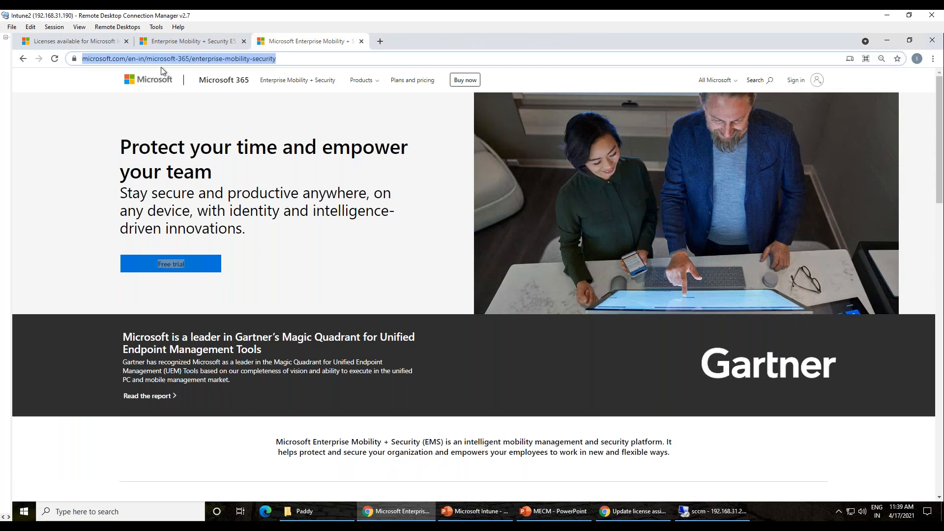
key("alt+Tab")
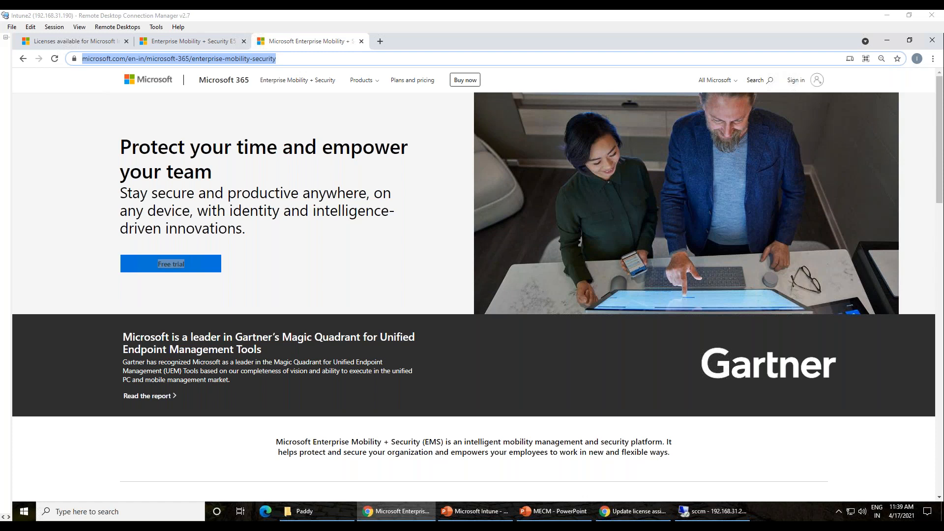
- Check slide 8's admin center links in the Intune deck, then return to the E5 sign-up tab
left_click(566, 509)
left_click(475, 514)
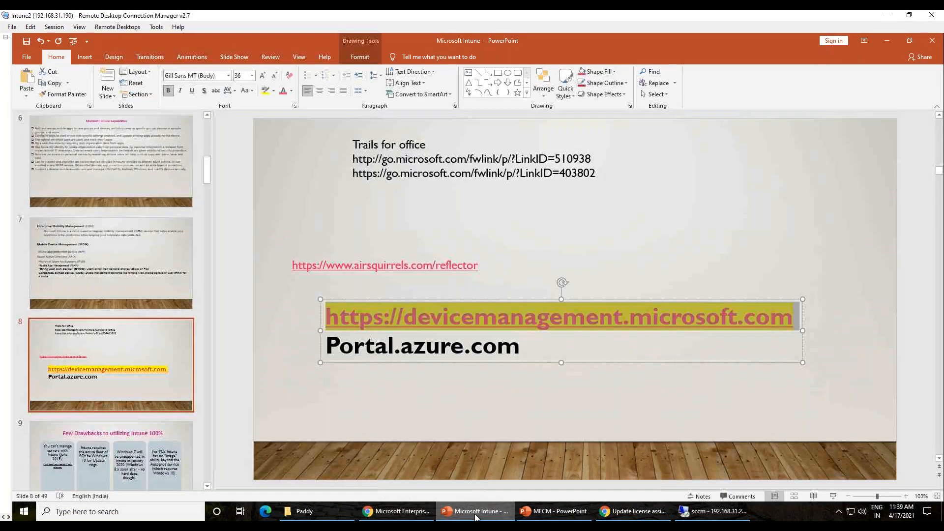
left_click(120, 354)
scroll(158, 363, "down", 5)
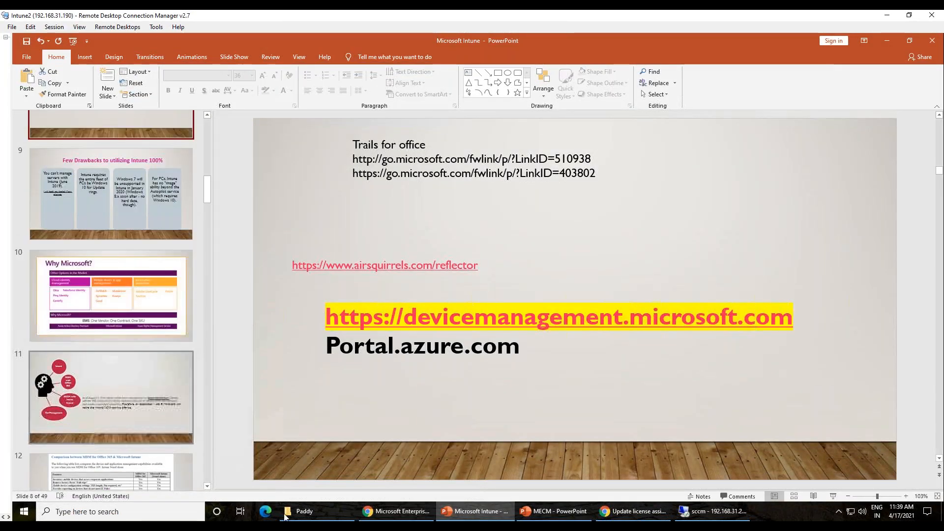
left_click(565, 514)
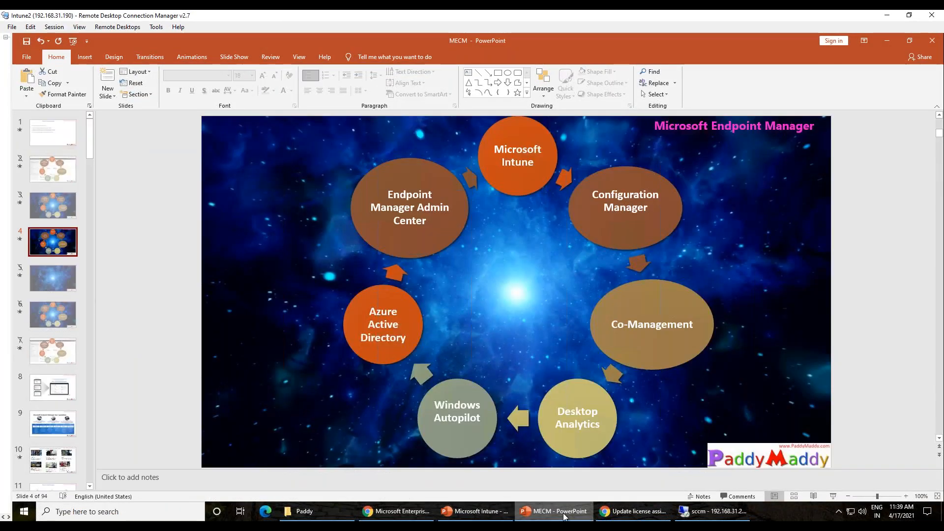
left_click(396, 511)
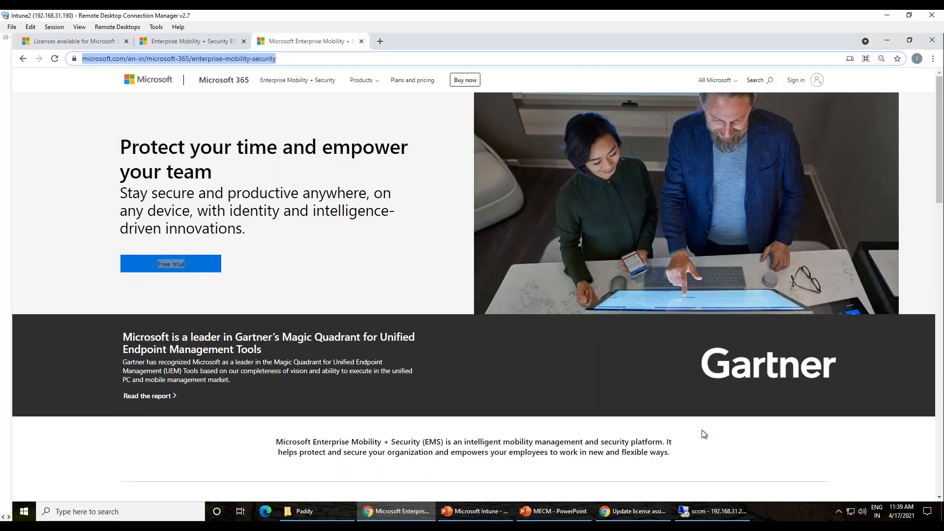
left_click(209, 43)
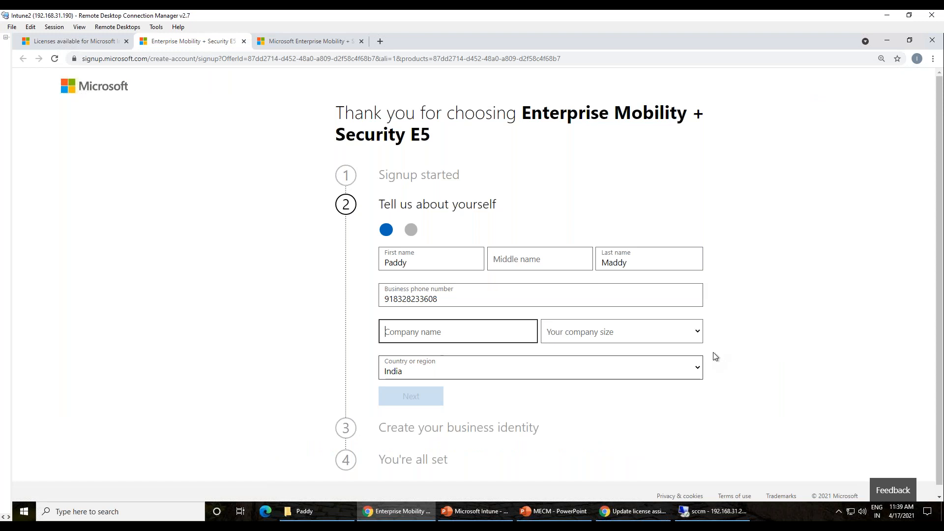
- Set the Company size dropdown to 10-24 people
left_click(619, 339)
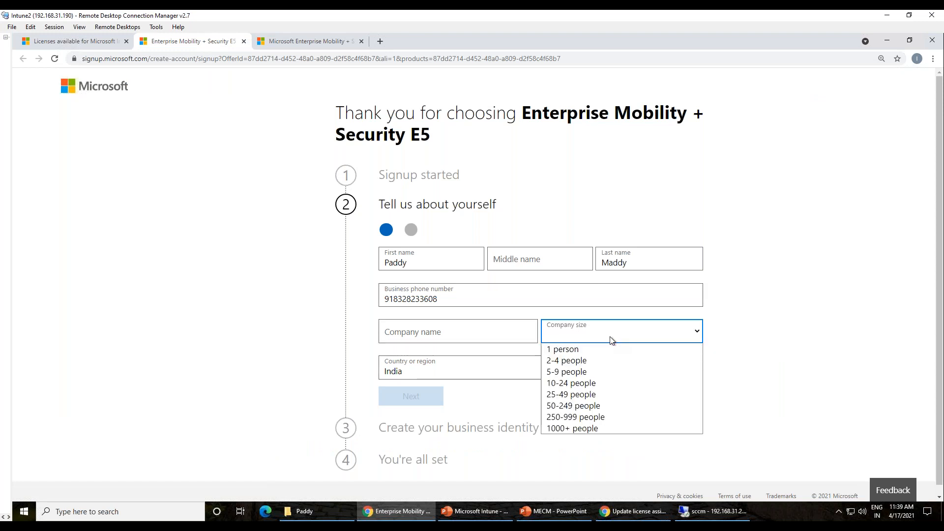
left_click(592, 361)
left_click(430, 340)
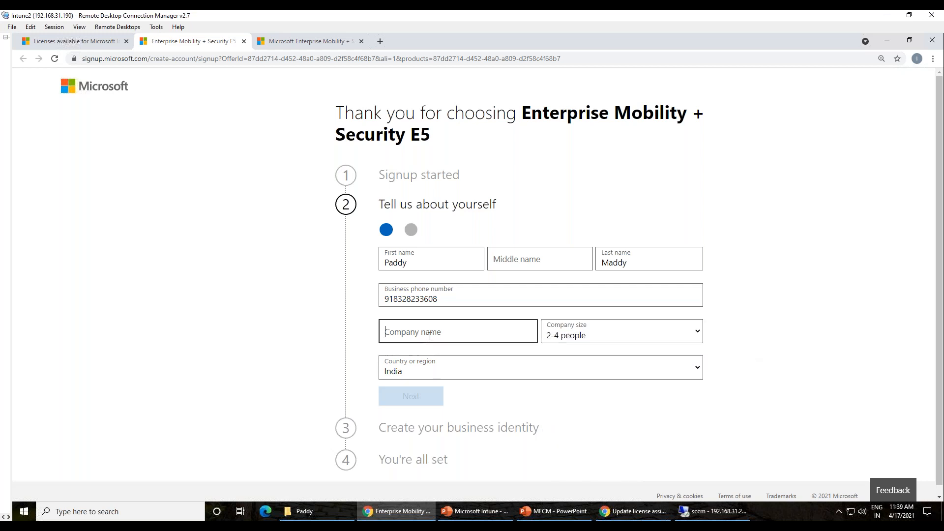
left_click(583, 334)
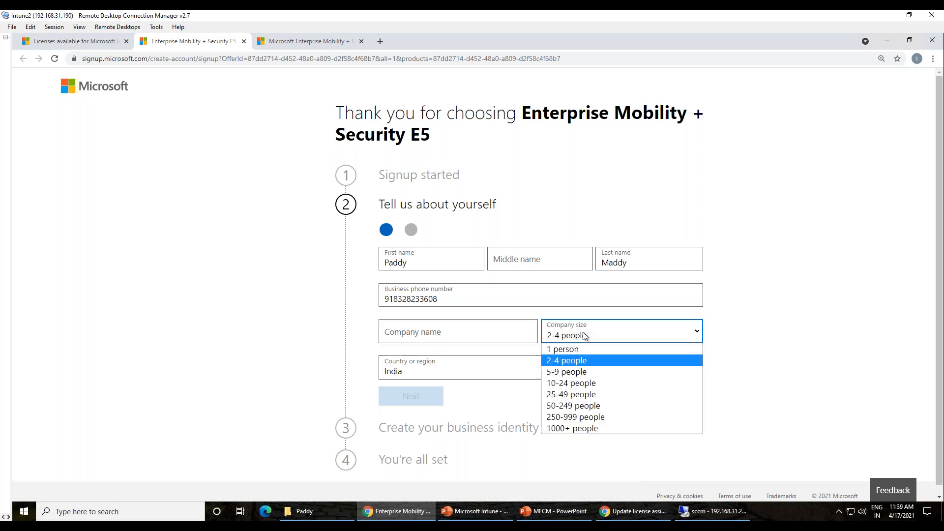
left_click(584, 383)
left_click(476, 328)
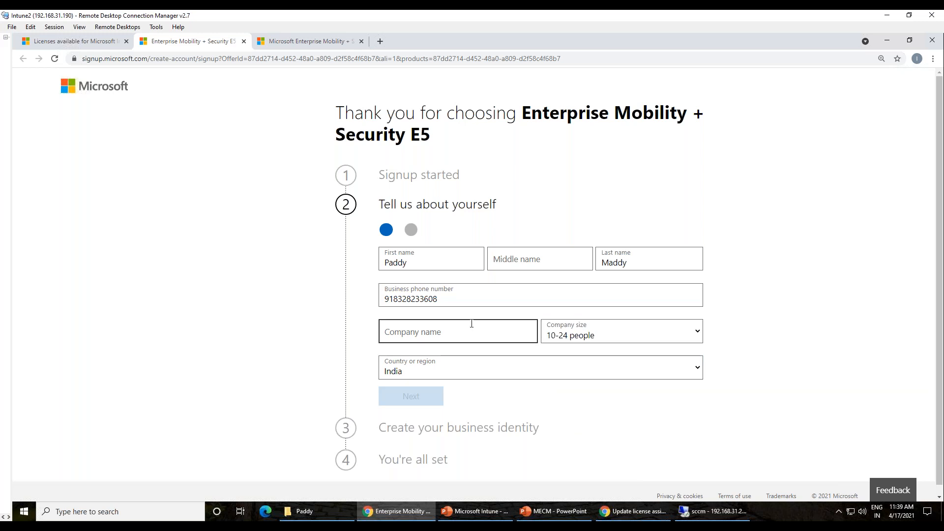
- Check the Endpoint Manager license page, then enter a company name ending in 'Intune Demo'
left_click(634, 511)
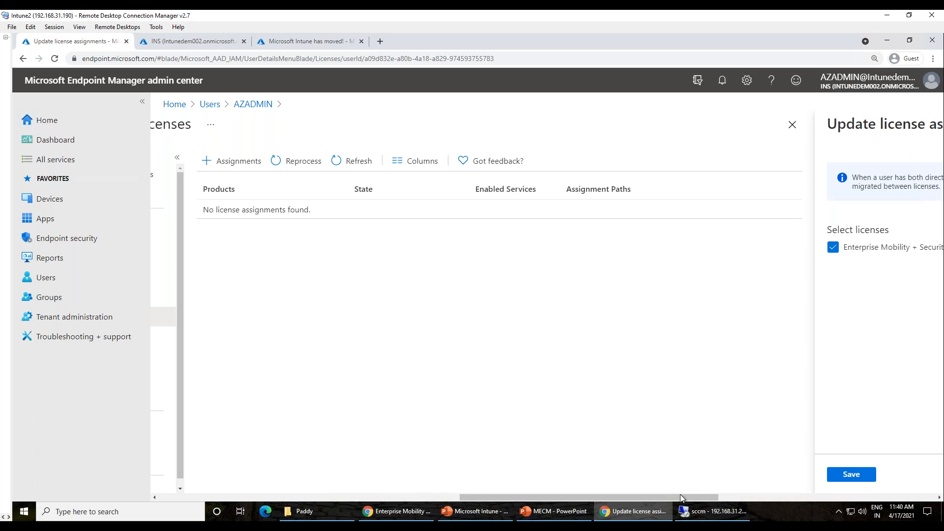
left_click_drag(679, 498, 935, 494)
left_click(922, 125)
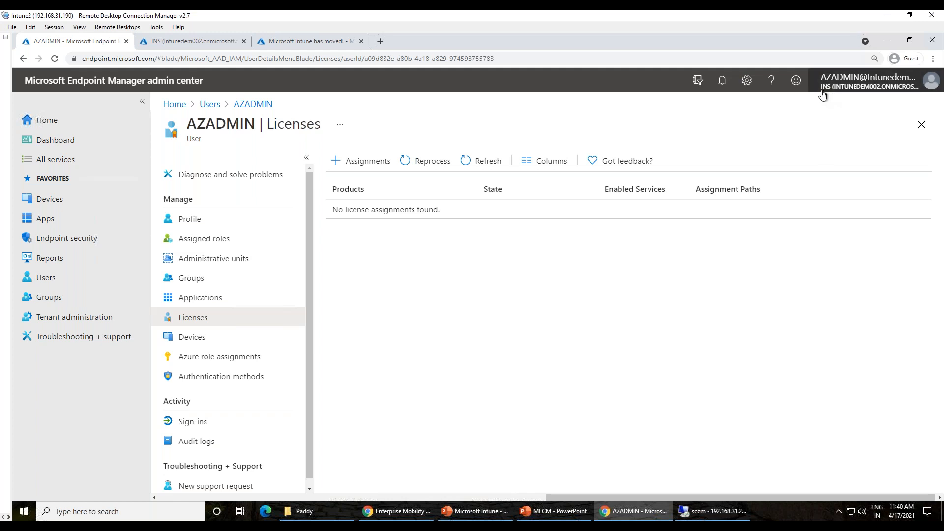
left_click(888, 40)
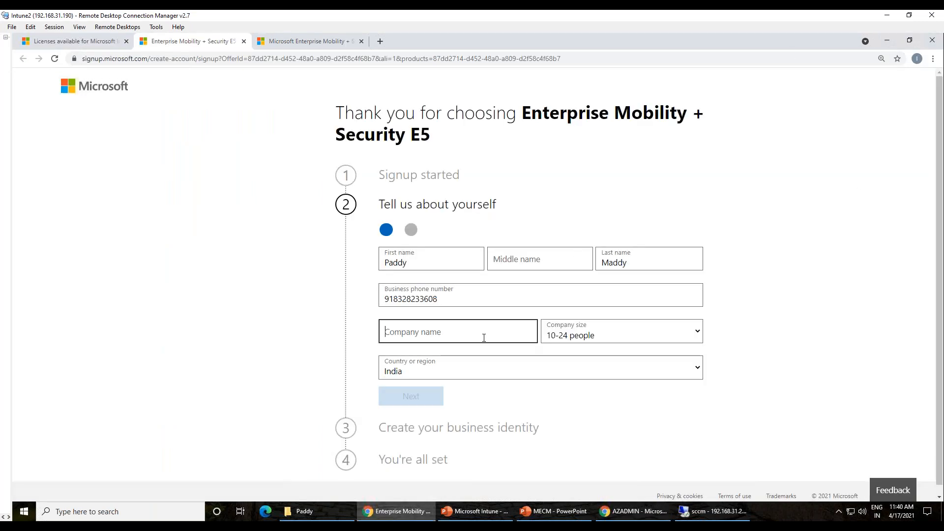
type("PaddyMaddy")
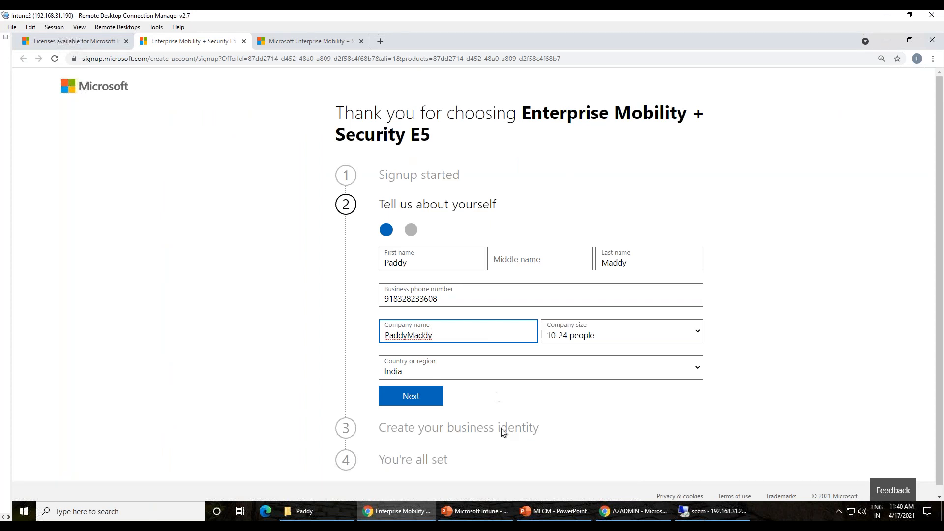
key("End")
type("Intune Demo")
scroll(842, 352, "down", 1)
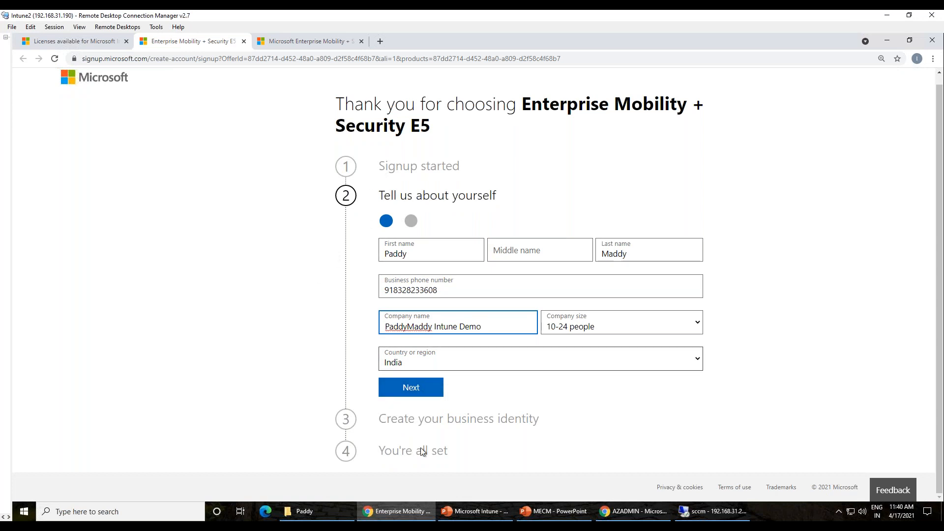
- Send a verification code to the business phone and submit the texted code
left_click(410, 388)
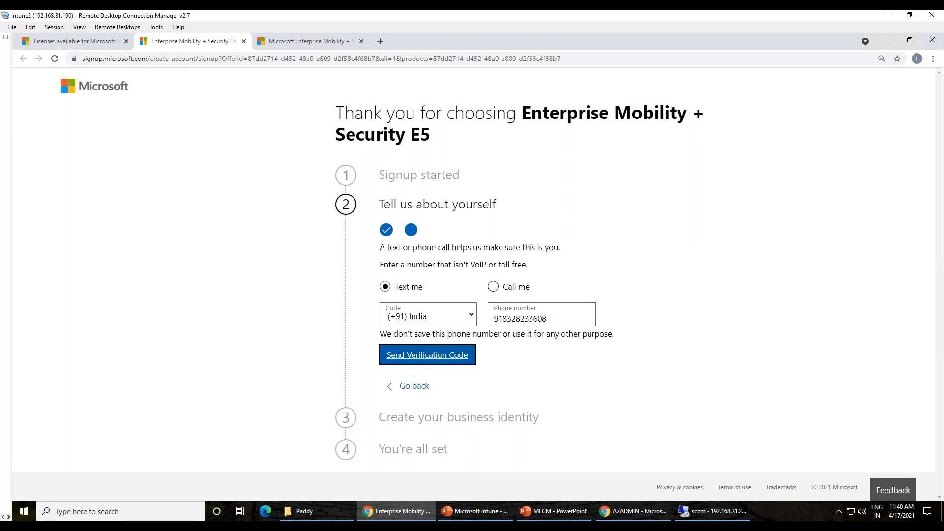
left_click_drag(554, 320, 488, 326)
left_click(443, 359)
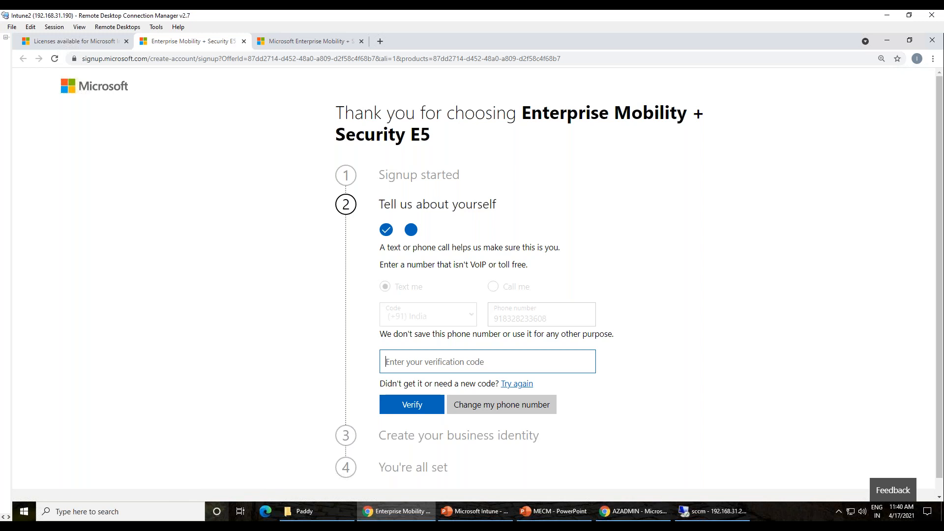
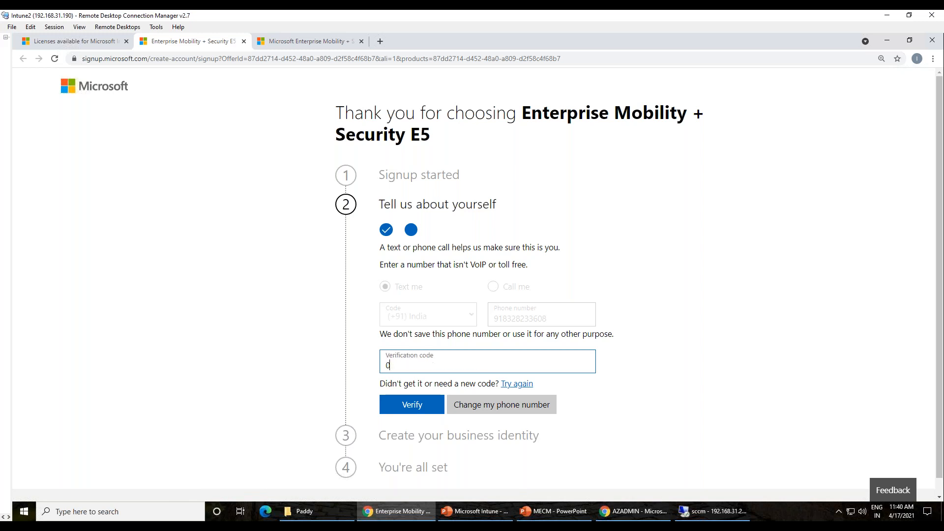
key("Return")
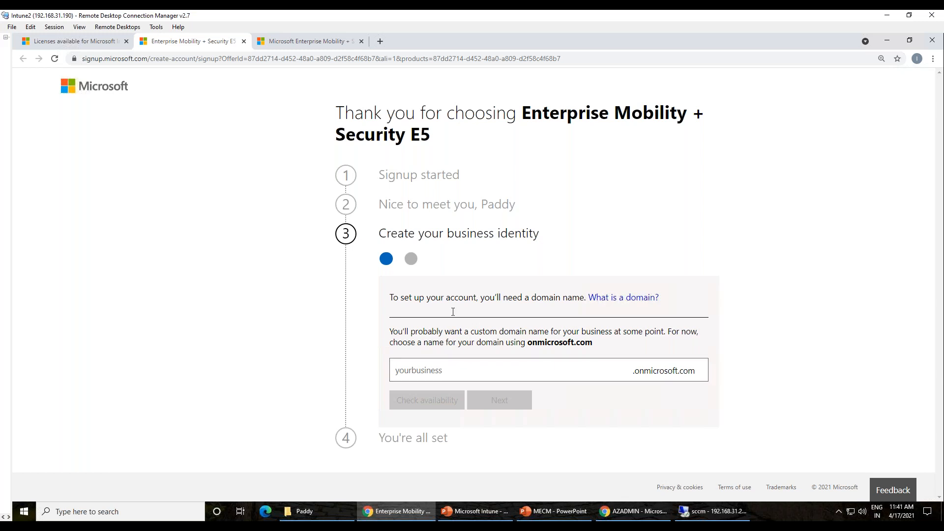
left_click_drag(401, 234, 547, 244)
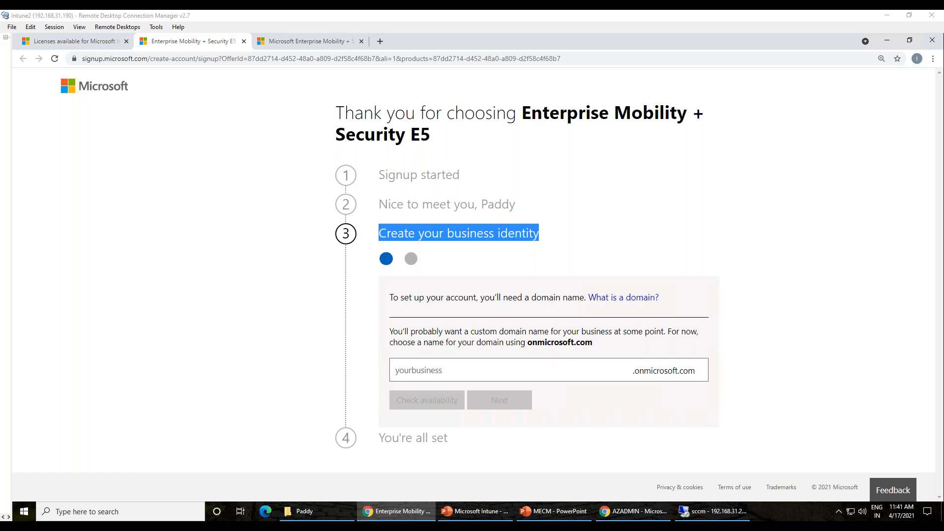
left_click(471, 307)
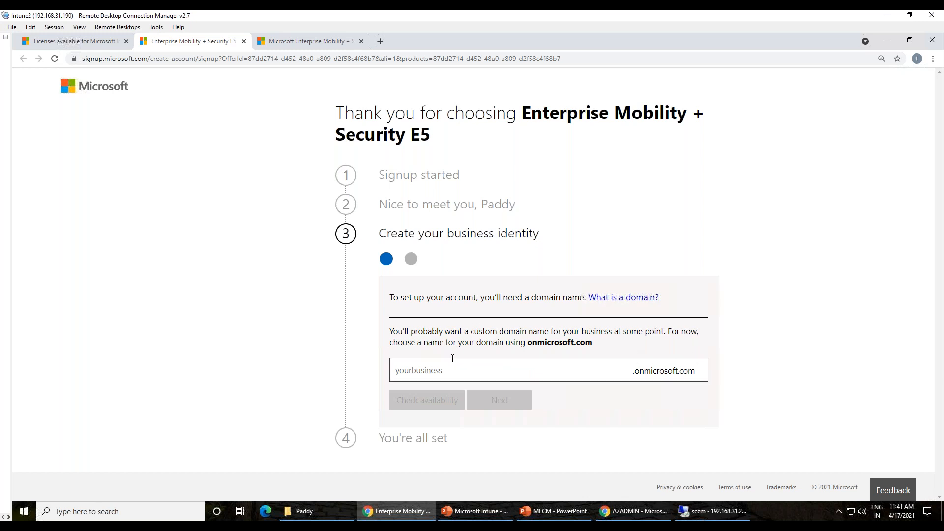
left_click_drag(423, 331, 544, 332)
left_click(506, 337)
left_click_drag(475, 332, 646, 332)
left_click(434, 339)
key("ctrl+f")
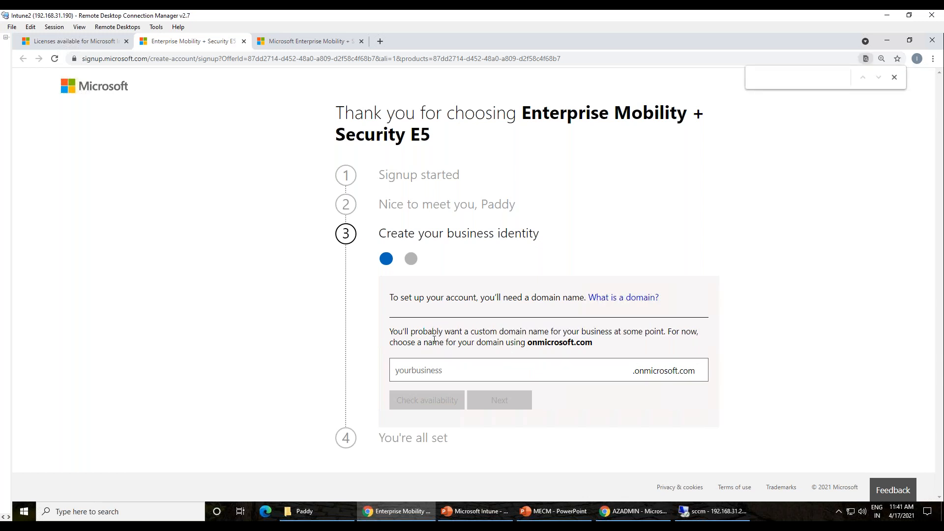
type("tene")
key("Escape")
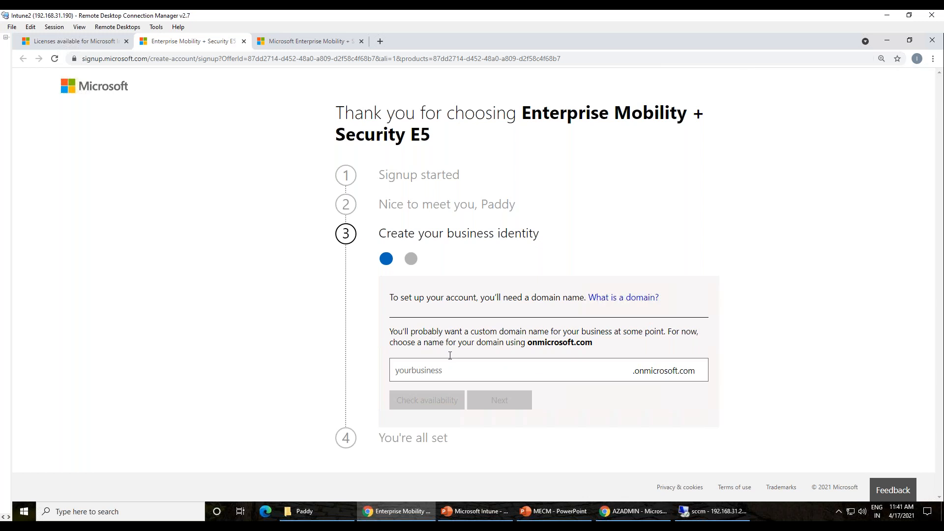
left_click_drag(439, 331, 499, 331)
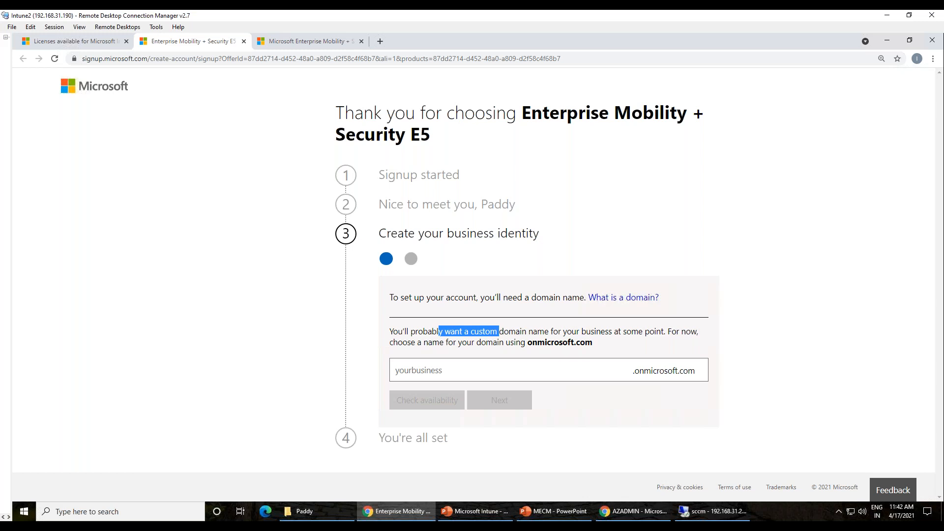
left_click(428, 346)
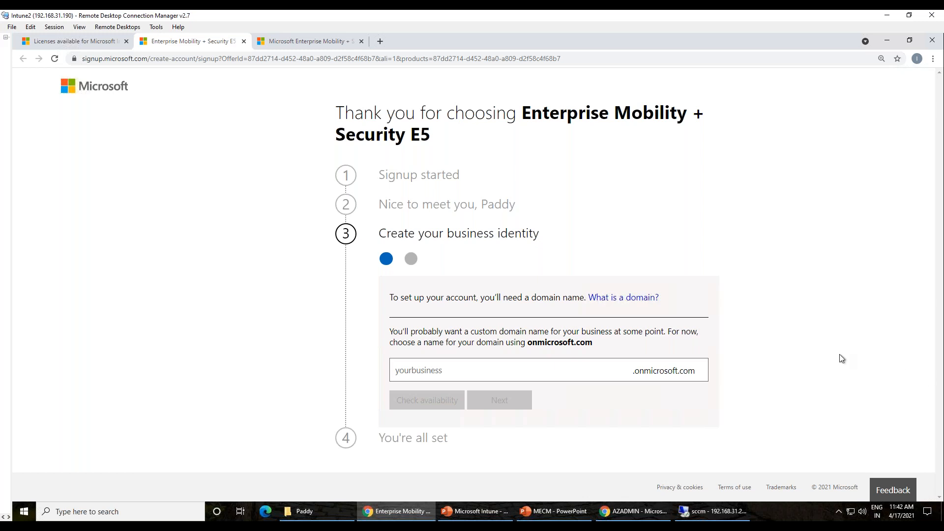
left_click_drag(634, 373, 698, 376)
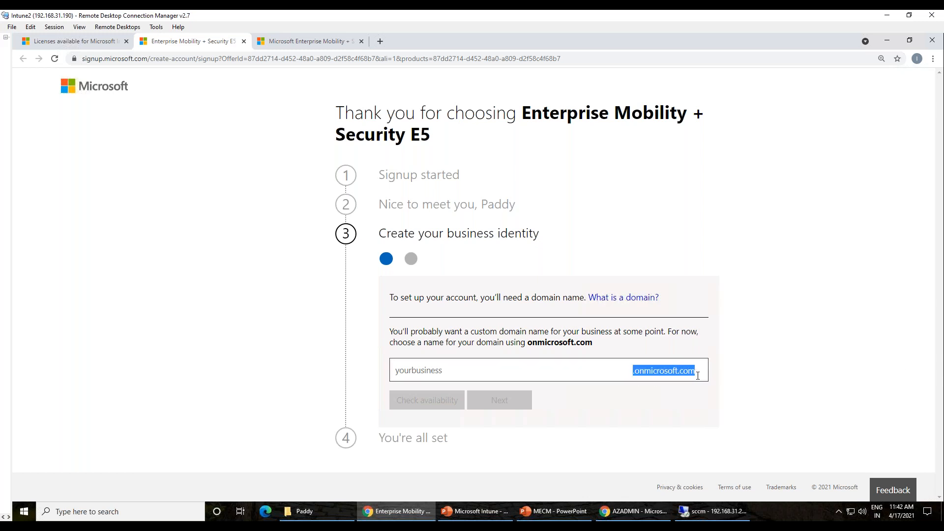
left_click(631, 377)
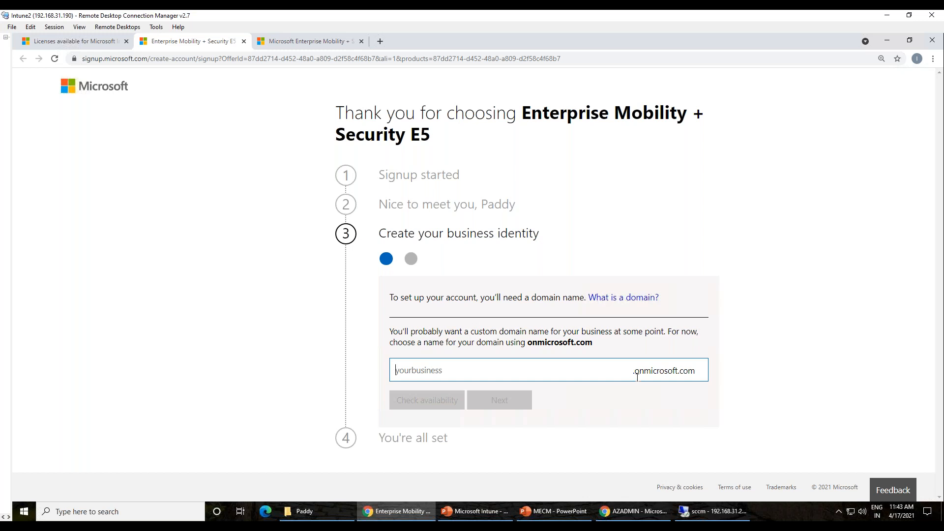
left_click_drag(635, 372, 702, 373)
left_click(611, 379)
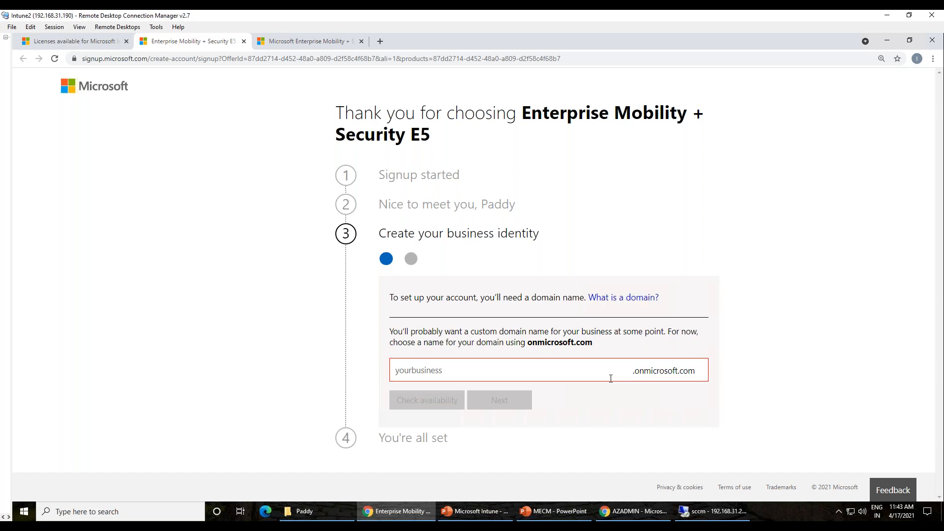
- Try ibm.onmicrosoft.com, then extend it to ibm1243242dsfs and recheck availability
type("ibm")
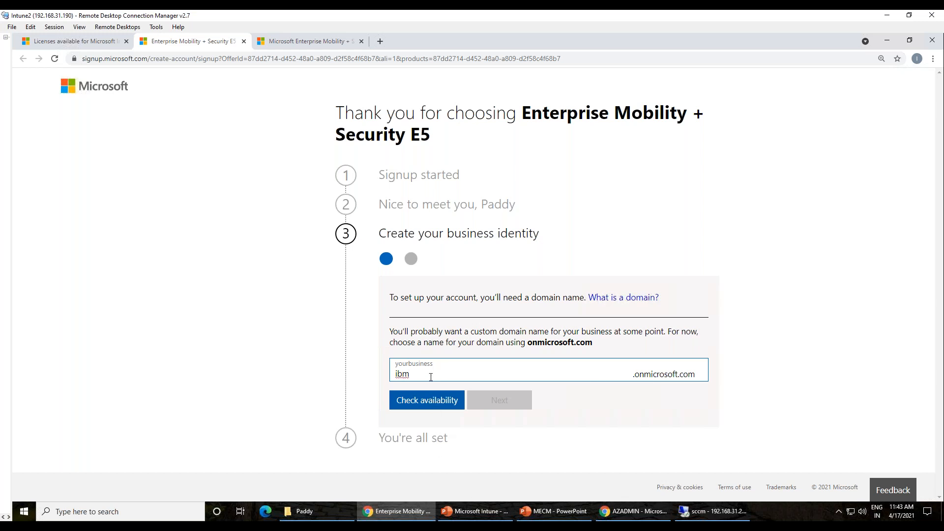
left_click(437, 405)
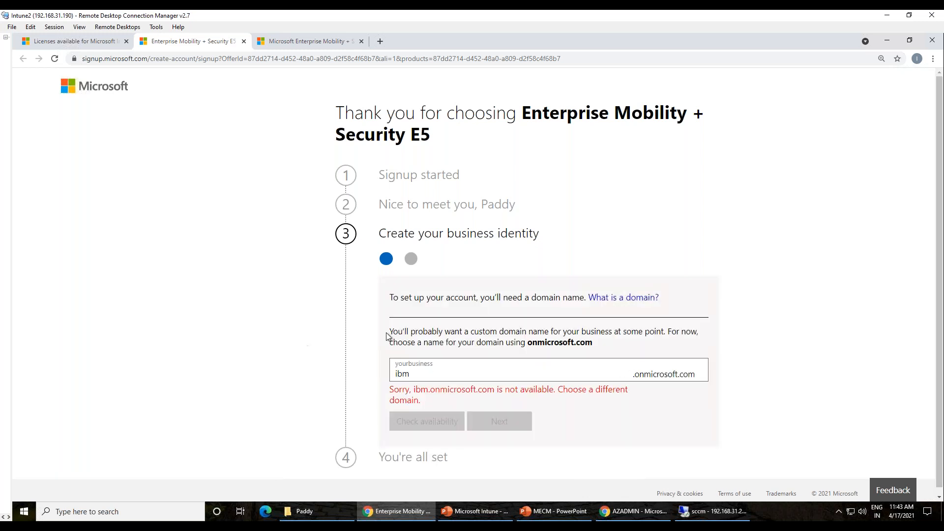
left_click_drag(411, 374, 388, 376)
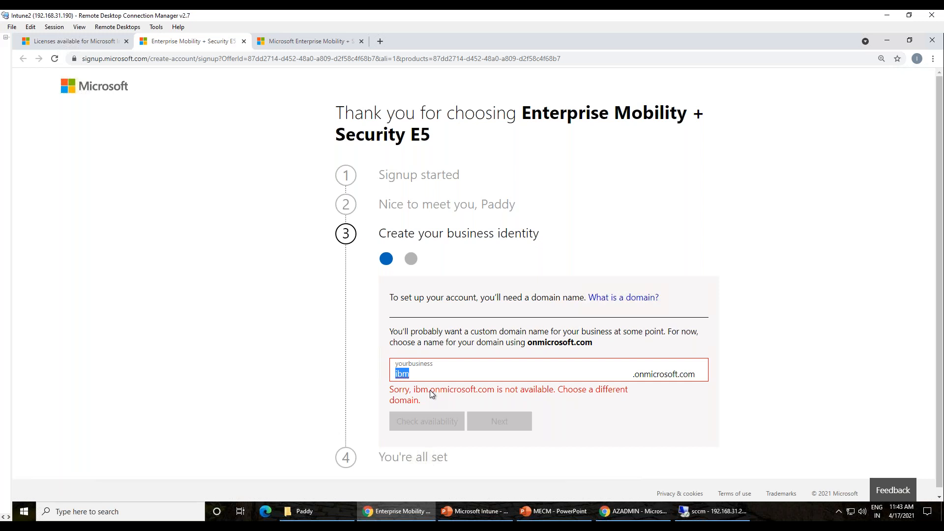
left_click(441, 378)
type("1243242dsfs")
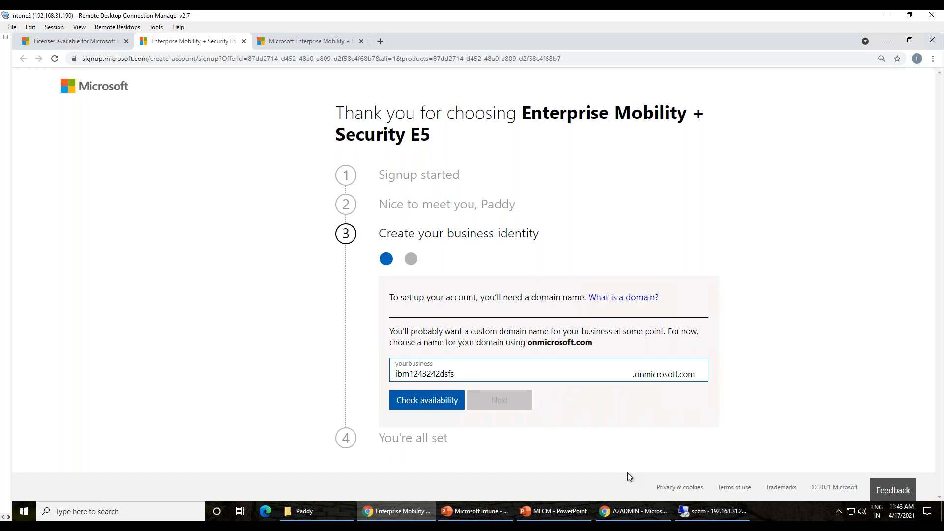
left_click(426, 403)
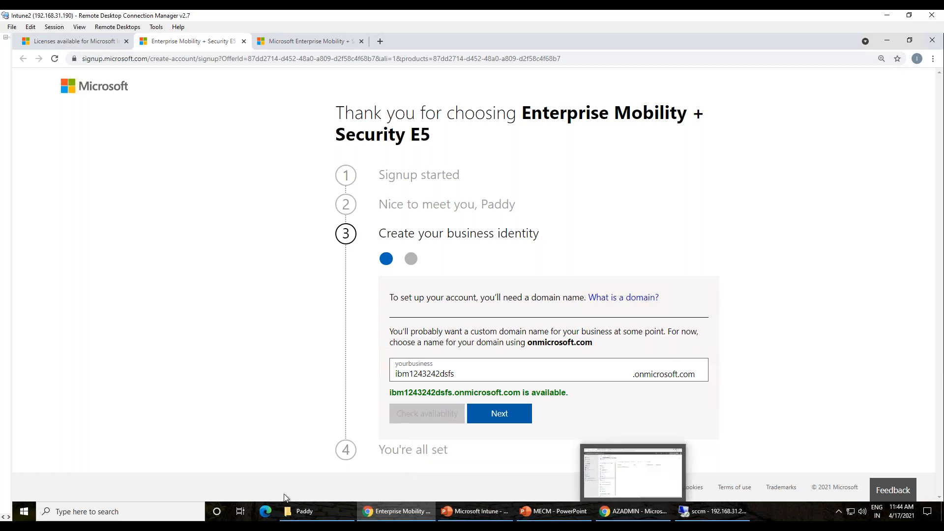
- Launch Notepad from the Run prompt and enlarge its font size
right_click(35, 515)
left_click(39, 458)
type("notepad")
key("Return")
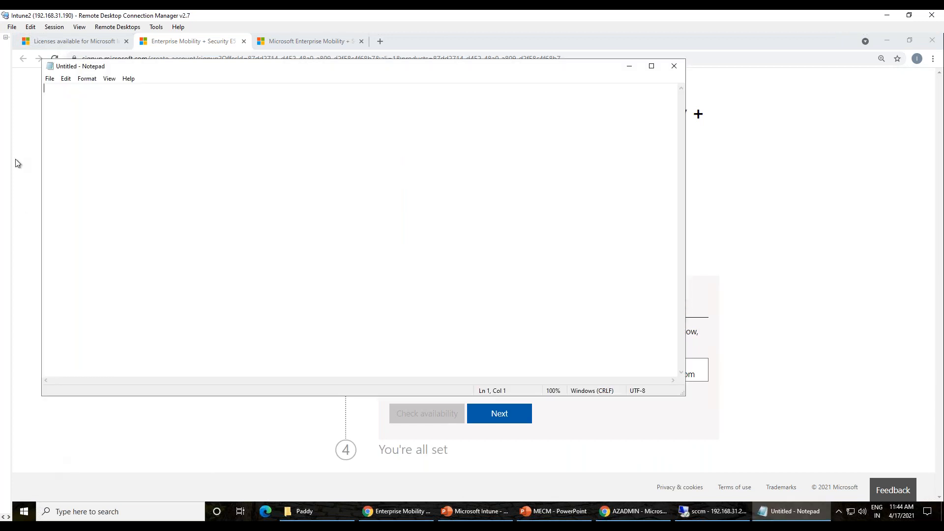
left_click(85, 80)
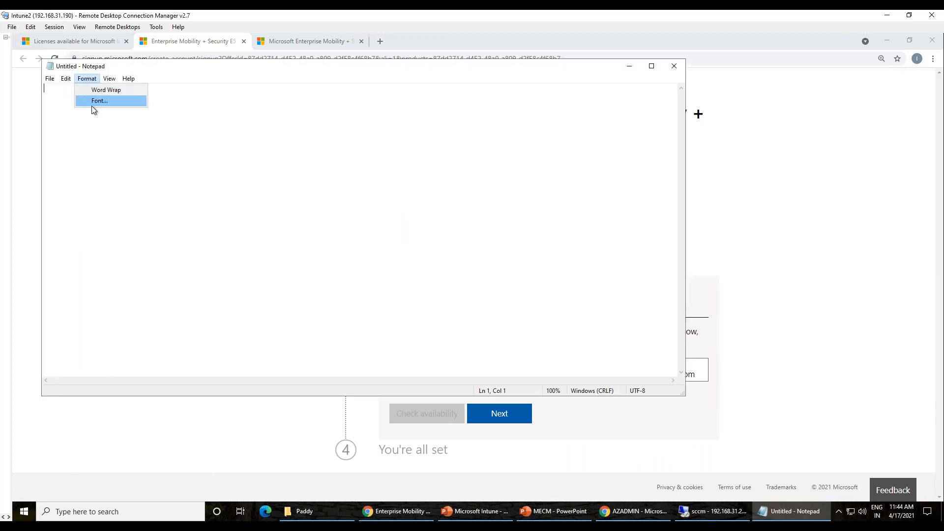
left_click(91, 100)
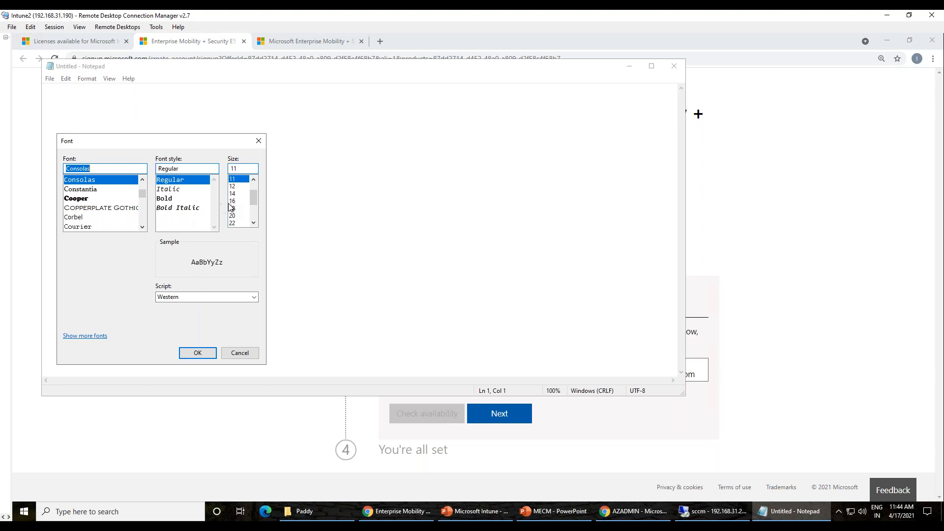
left_click(235, 208)
left_click(198, 354)
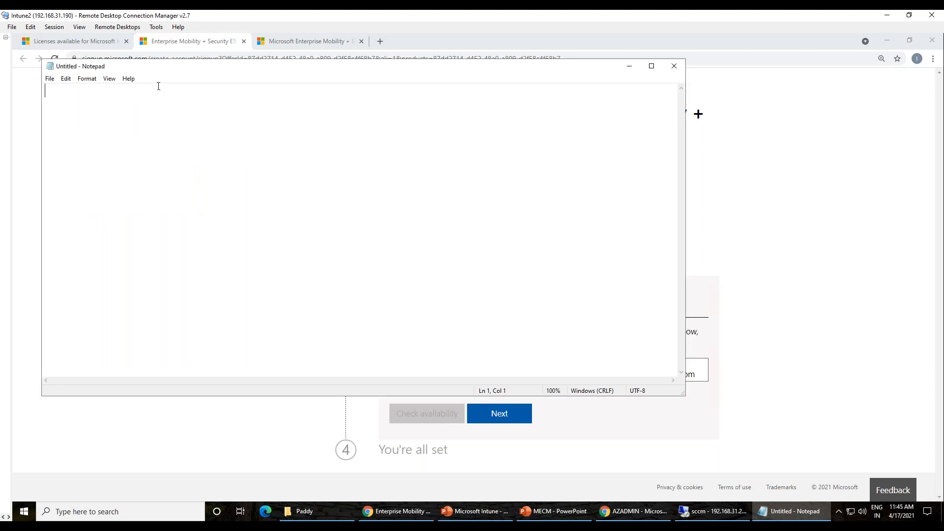
left_click_drag(158, 70, 395, 217)
- Type a sample ibm.com user address and resize Notepad beside the sign-up page
type("USER")
key("BackSpace")
key("BackSpace")
key("BackSpace")
key("BackSpace")
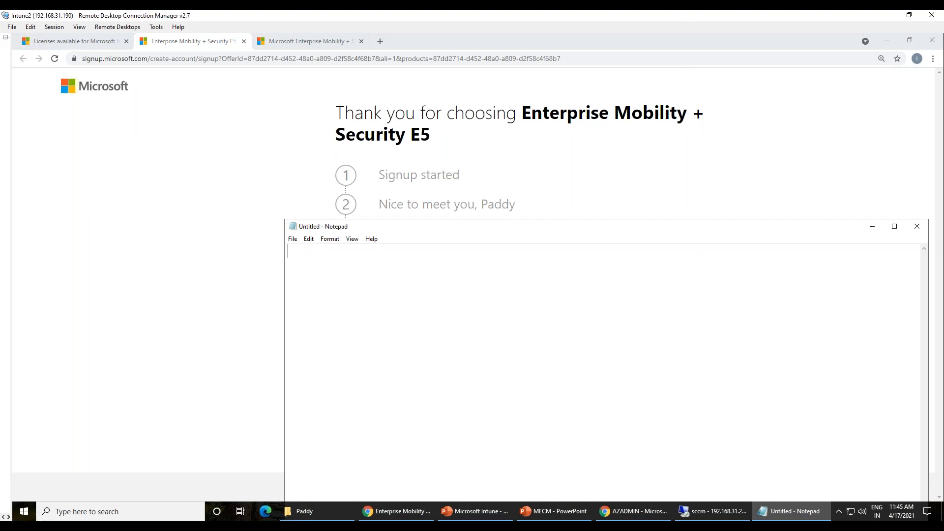
left_click(330, 239)
left_click(347, 261)
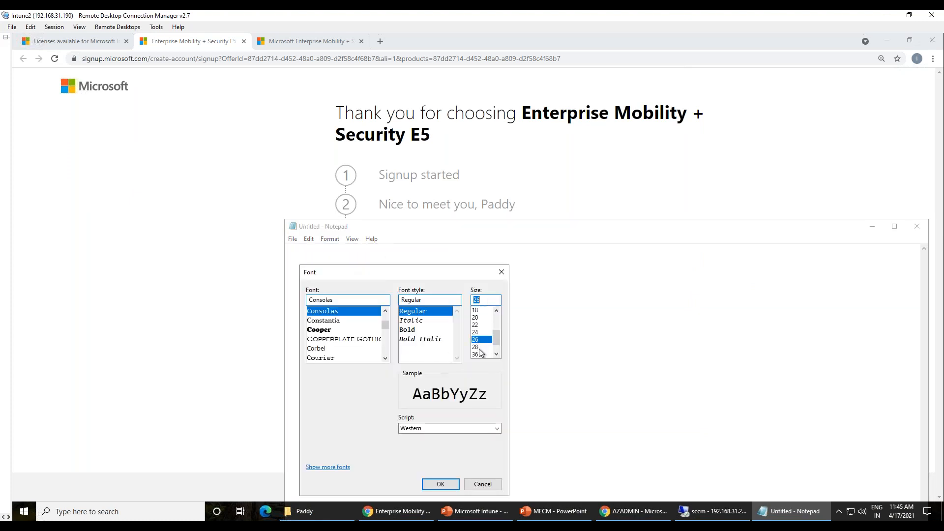
left_click(441, 484)
type("u")
key("BackSpace")
type("u")
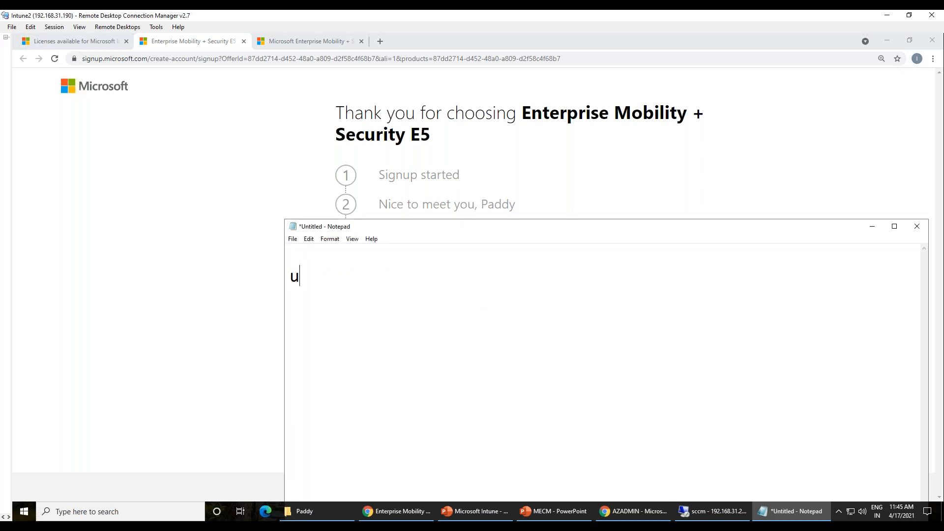
key("BackSpace")
type("User1@ibm.com")
key("Return")
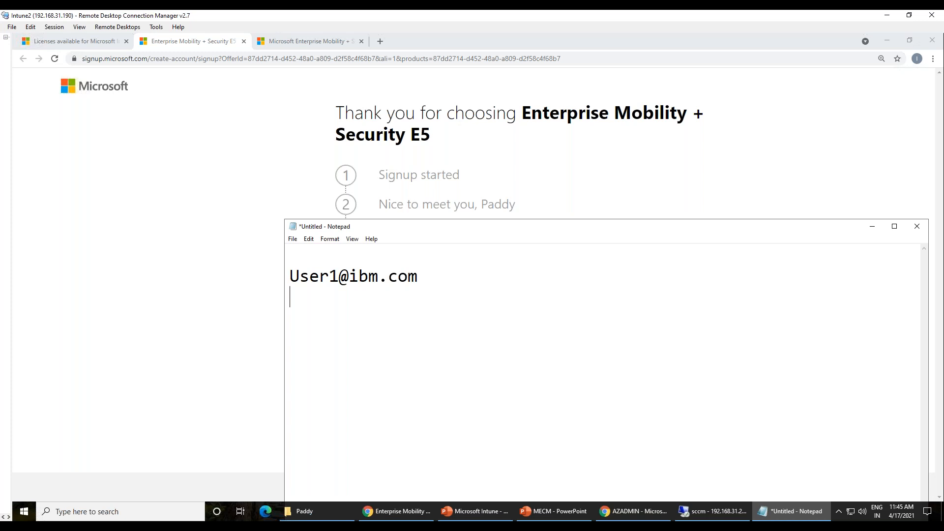
left_click_drag(285, 220, 352, 158)
left_click_drag(506, 347, 675, 280)
- Add a second user address on the copied domain ibm1243242dsfs.onmicrosoft.com
left_click(440, 211)
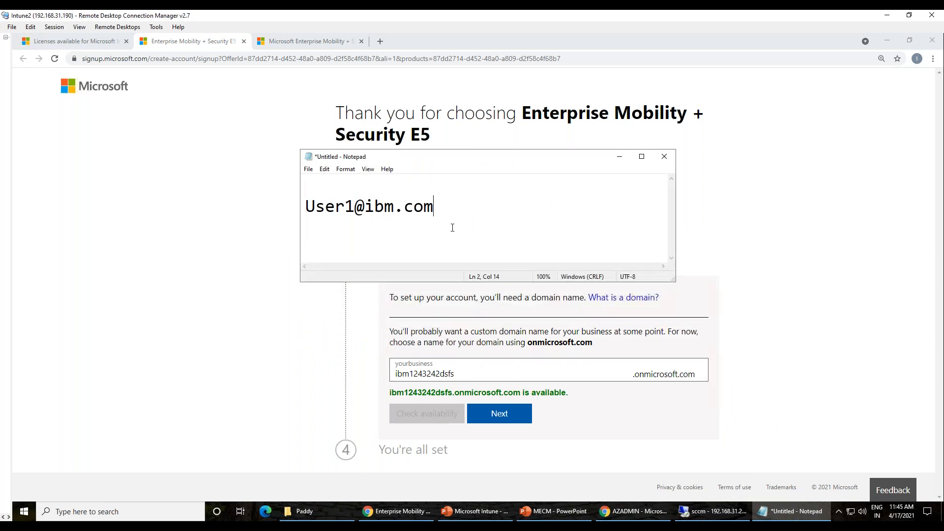
left_click_drag(364, 209, 306, 209)
key("ctrl+c")
left_click(466, 202)
key("Return")
key("ctrl+v")
left_click(405, 373)
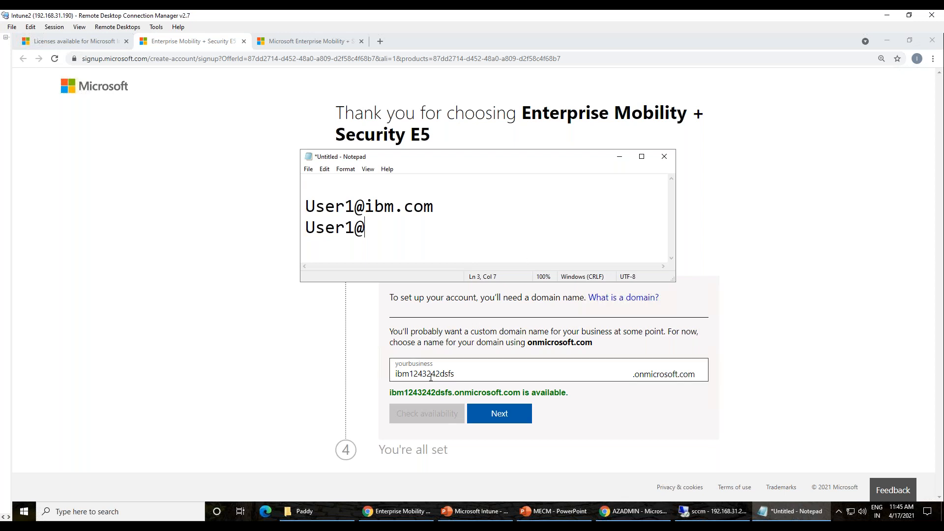
double_click(404, 374)
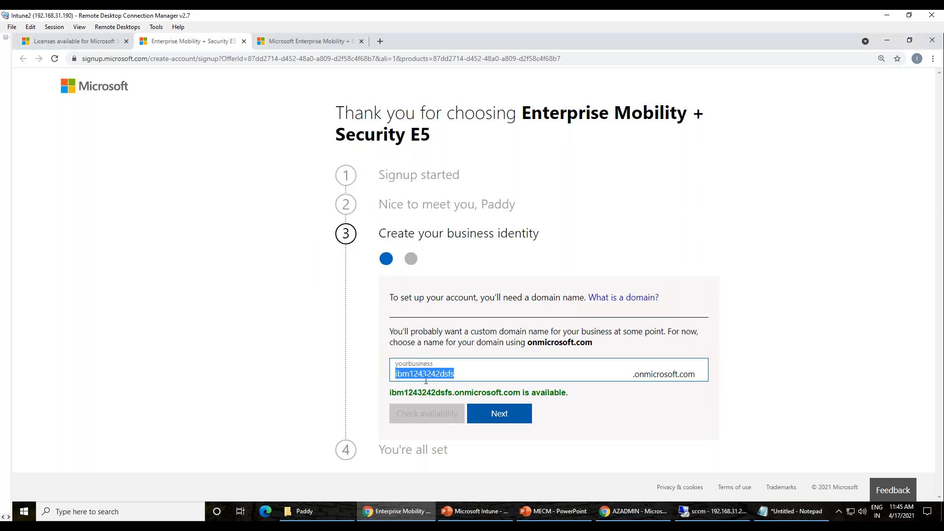
key("ctrl+c")
left_click(809, 512)
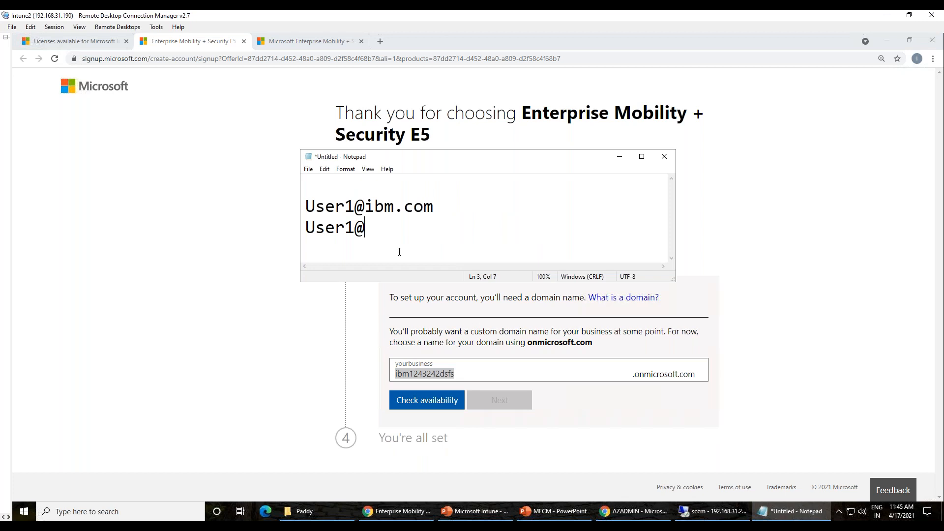
key("ctrl+v")
type(".onmicros")
key("BackSpace")
type("soft.com")
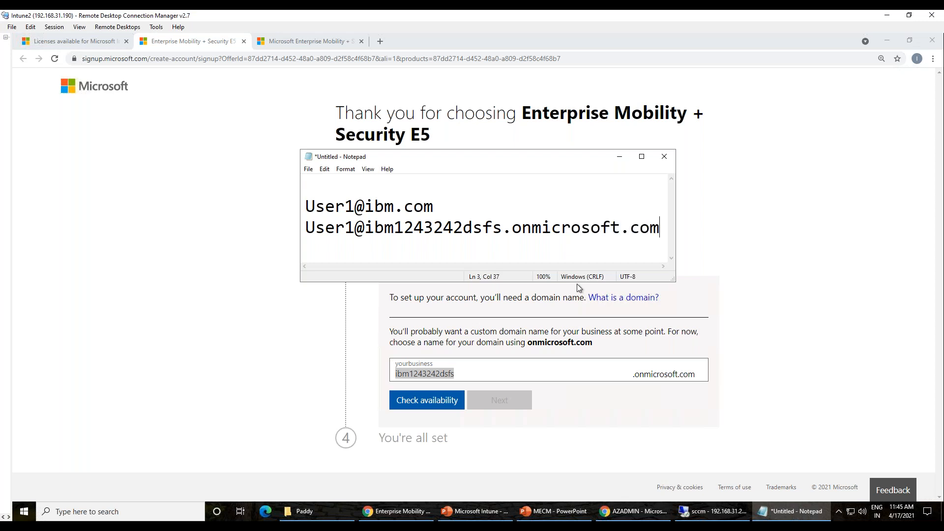
- Separate the addresses with a blank line and paste the onmicrosoft.com domain onto its own line
left_click_drag(673, 280, 849, 309)
left_click_drag(678, 225, 429, 238)
left_click(472, 211)
key("Return")
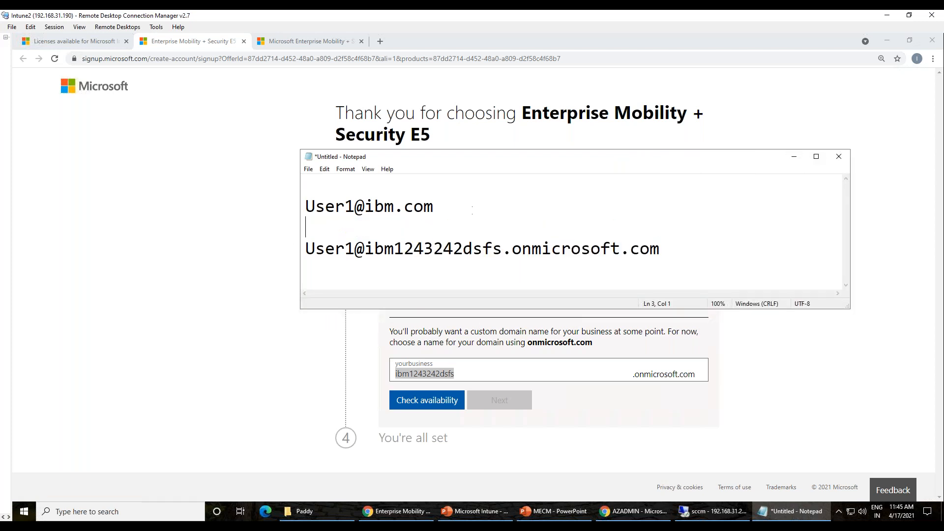
left_click_drag(700, 261, 345, 249)
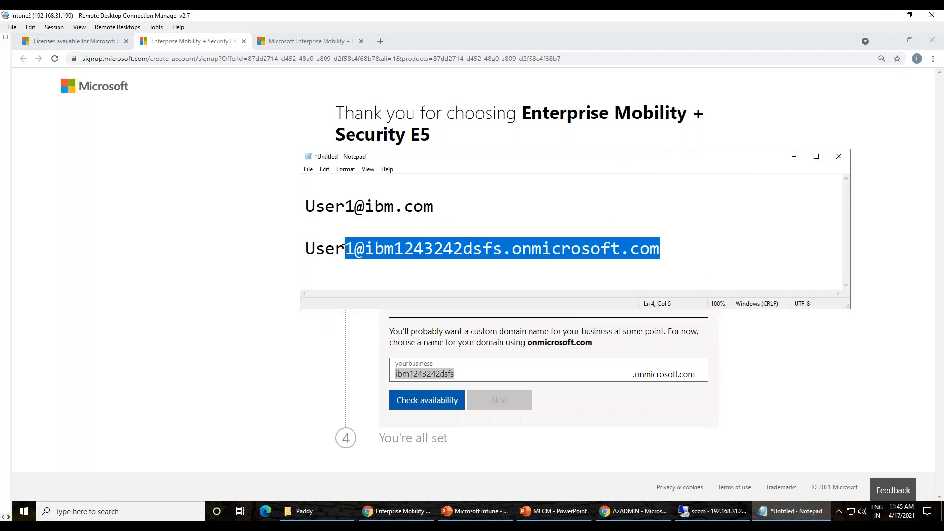
left_click(680, 251)
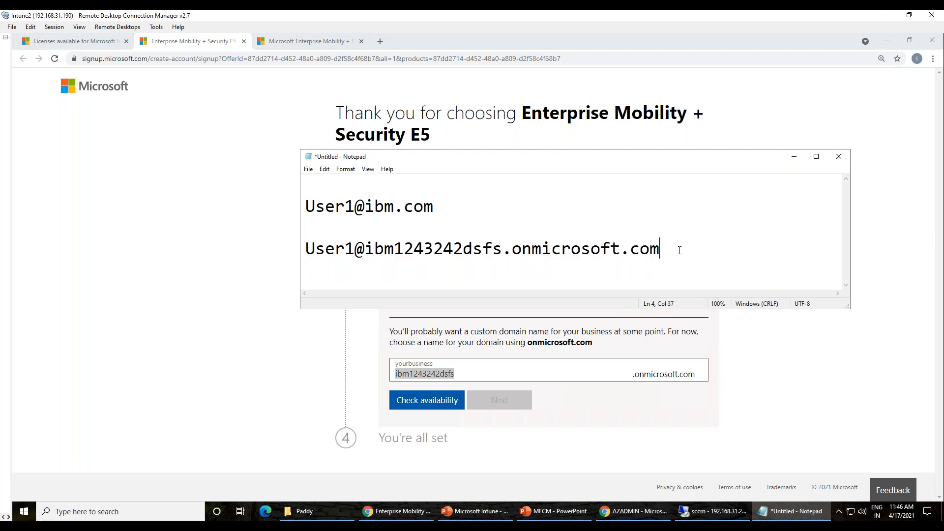
left_click_drag(683, 259, 367, 253)
key("ctrl+c")
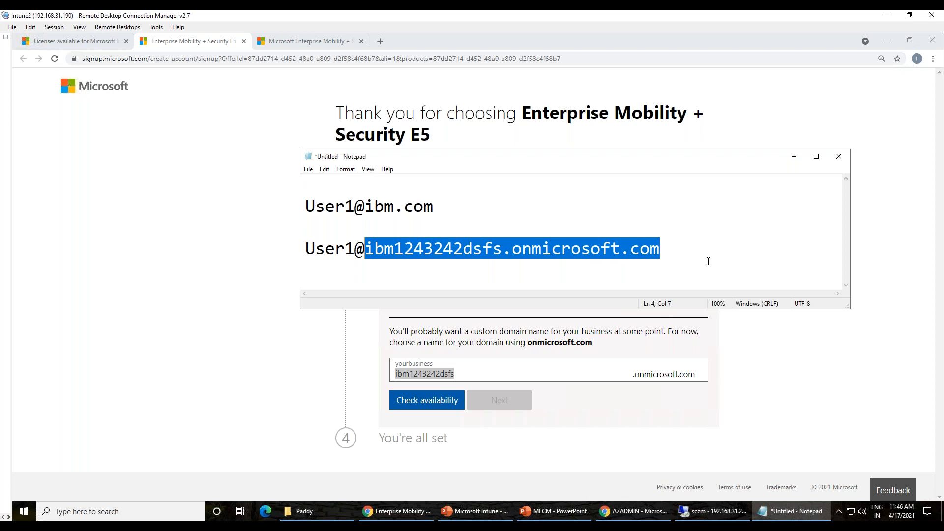
left_click(711, 263)
key("Return")
key("Return")
key("Return")
key("Return")
key("ctrl+v")
left_click_drag(662, 276, 306, 269)
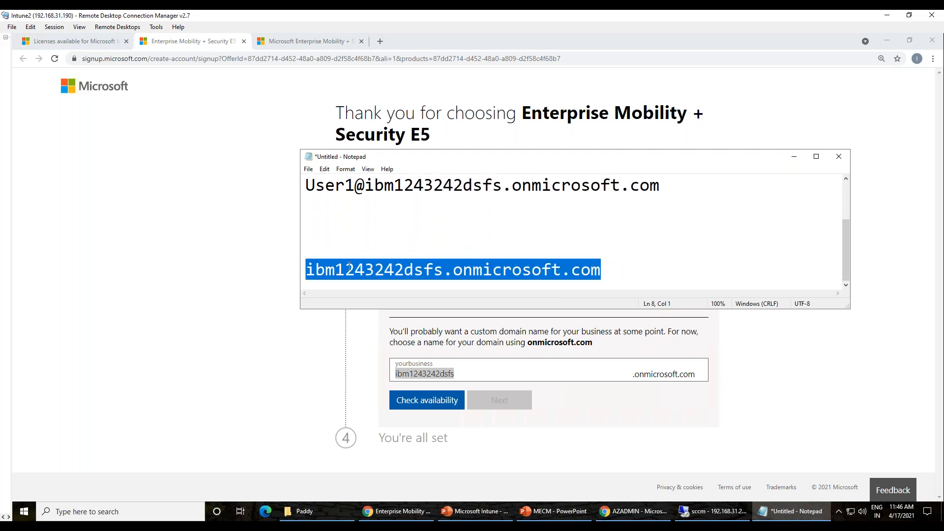
- Append 'to IBM.com' after the domain and add a sample user1 ibm.com address below
left_click(625, 273)
type("to")
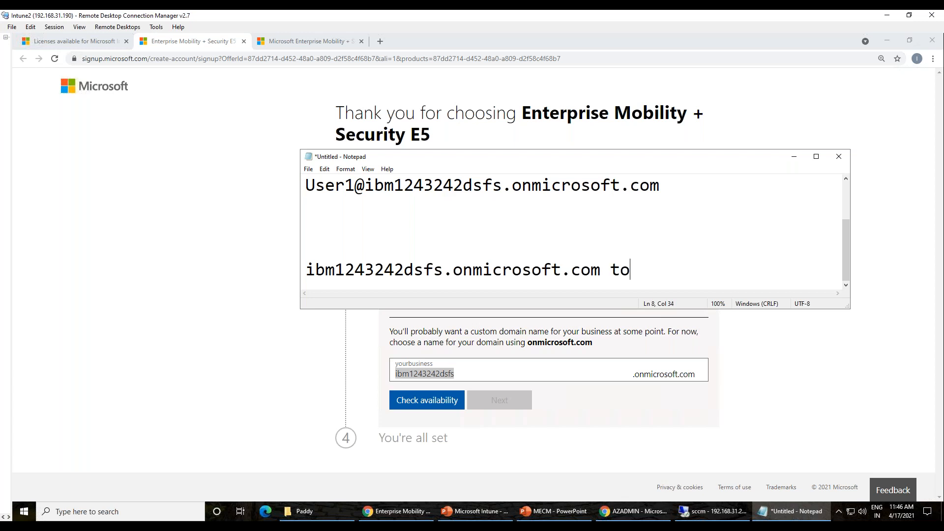
type(" IBM.com")
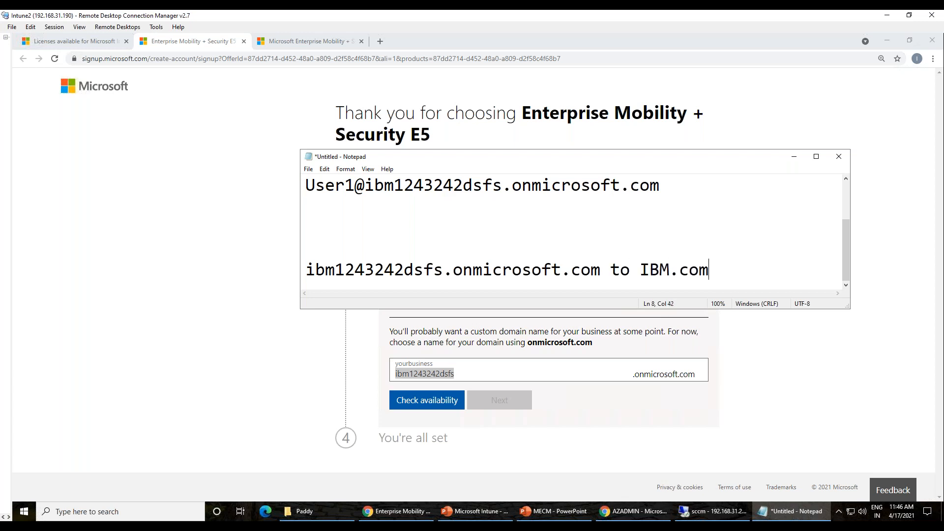
key("Return")
key("Return")
type("use")
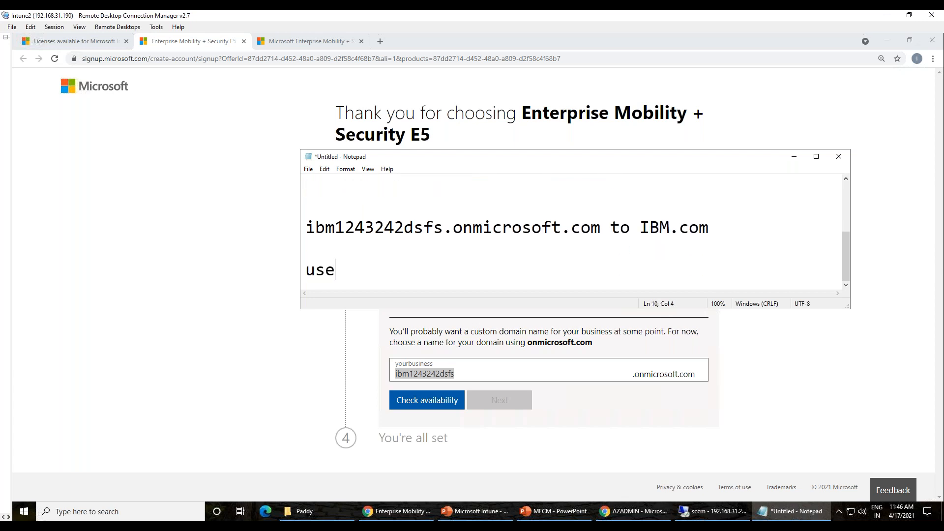
type("r@ibm.com")
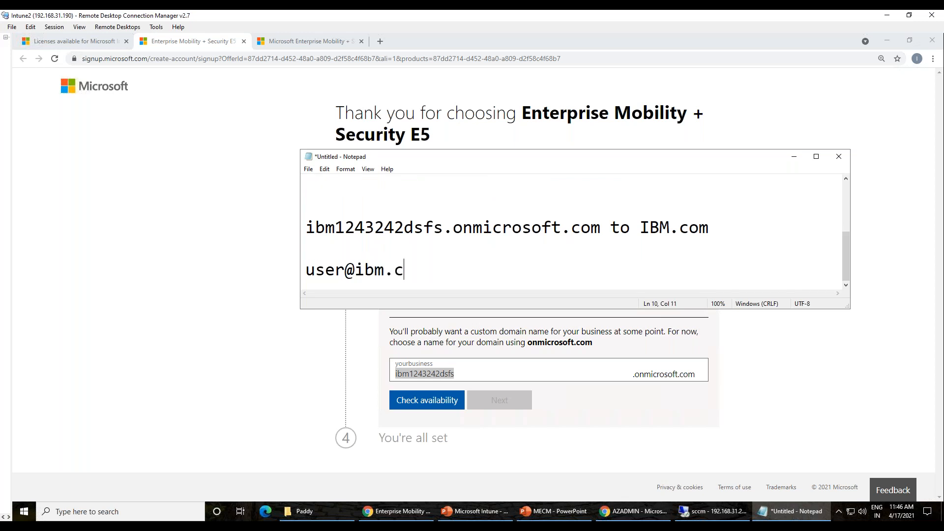
key("Left")
key("Left")
key("Left")
key("Left")
key("Left")
key("Left")
key("Left")
key("Left")
type("1")
key("Home")
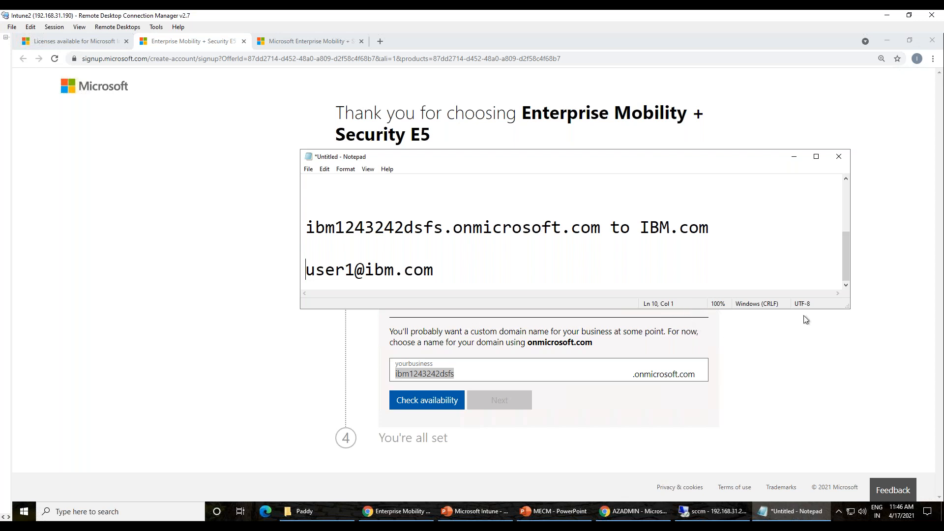
- Clear the name from the sign-up page's domain field, then bring Notepad forward
left_click_drag(453, 227, 602, 226)
left_click_drag(580, 374, 311, 362)
key("BackSpace")
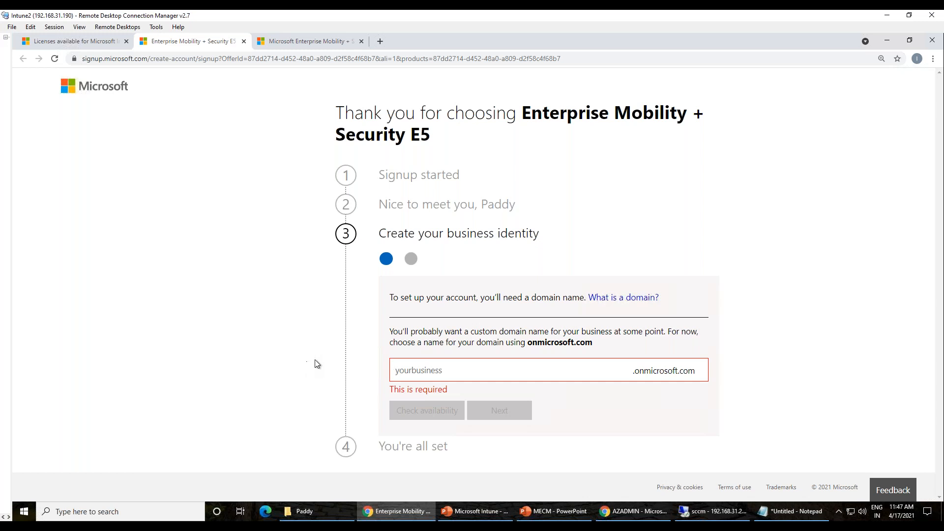
left_click(792, 512)
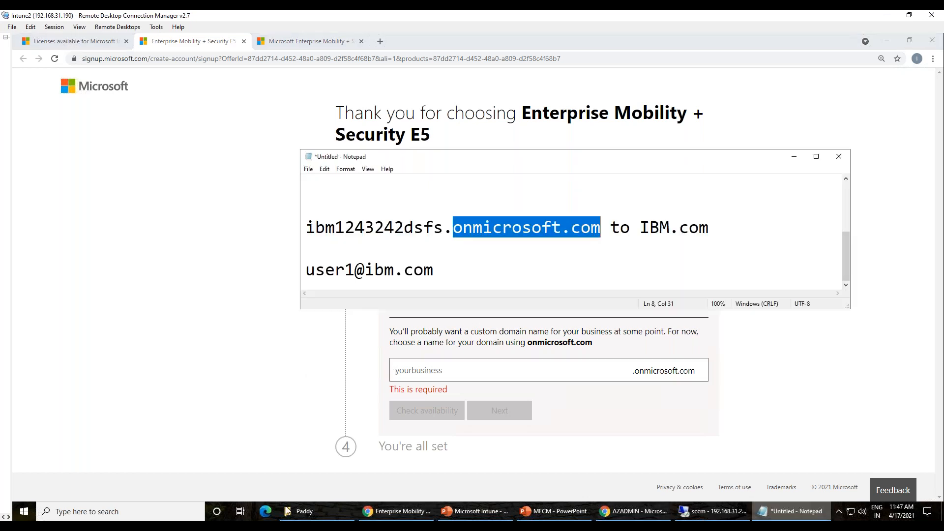
- Maximize Notepad and put the full ibm1243242dsfs.onmicrosoft.com domain on its own line
left_click(814, 158)
left_click(237, 262)
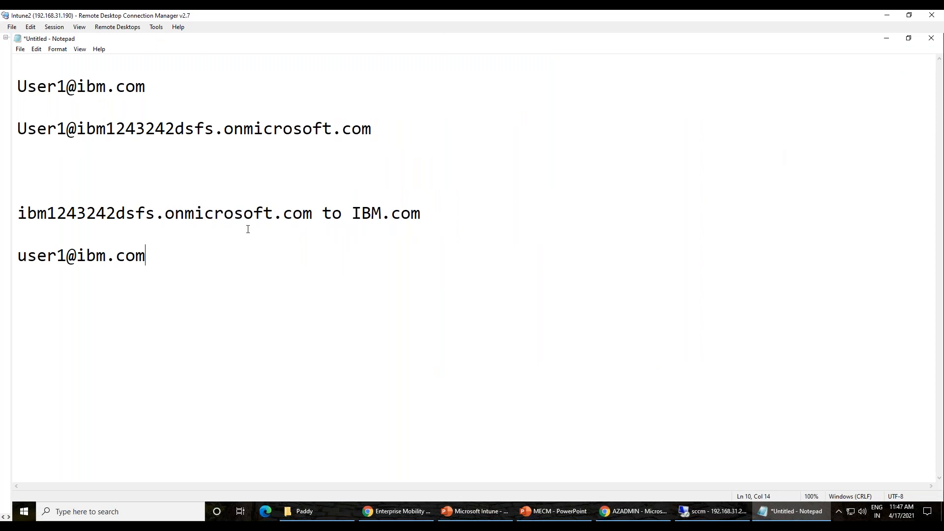
left_click(217, 128)
left_click_drag(62, 213, 156, 213)
key("ctrl+c")
left_click(90, 171)
key("ctrl+v")
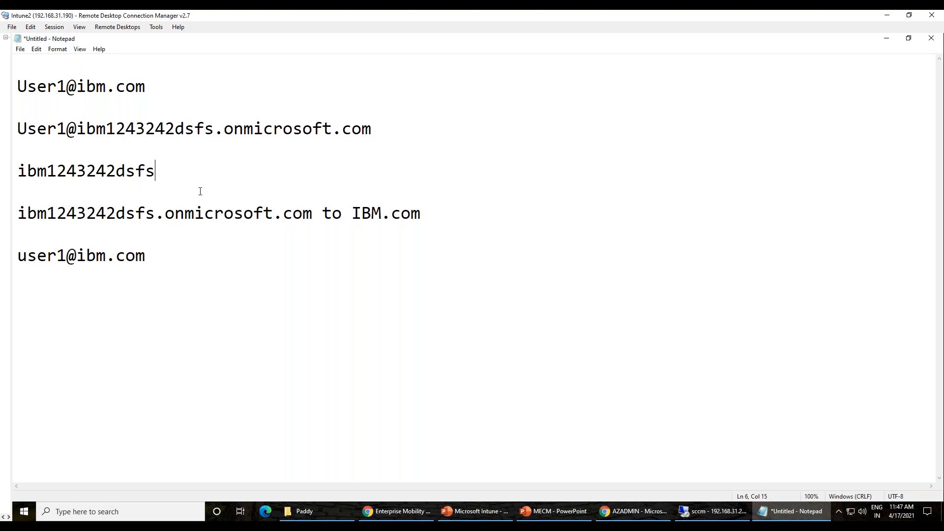
left_click_drag(373, 128, 76, 129)
left_click_drag(175, 170, 18, 170)
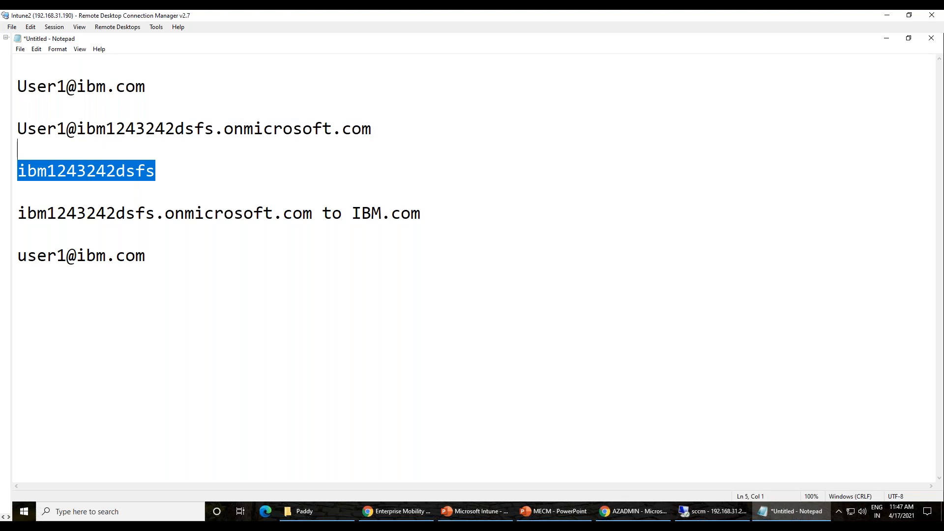
key("ctrl+v")
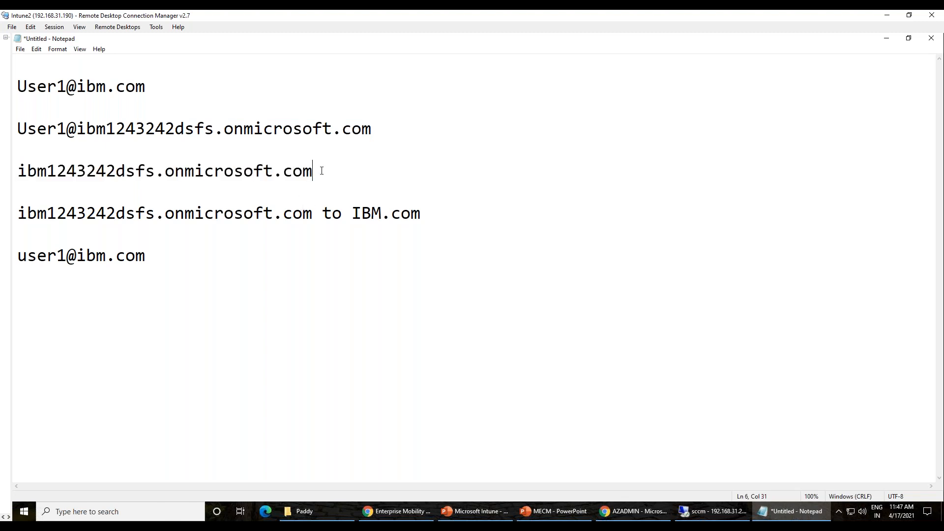
- Review the noted addresses and domain line, then switch back to the Chrome sign-up page
left_click_drag(322, 171, 18, 173)
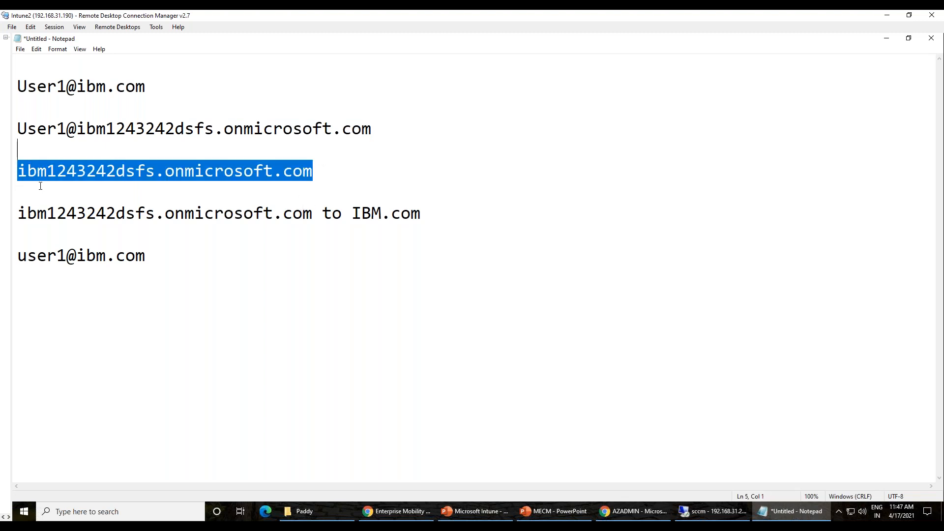
left_click(106, 255)
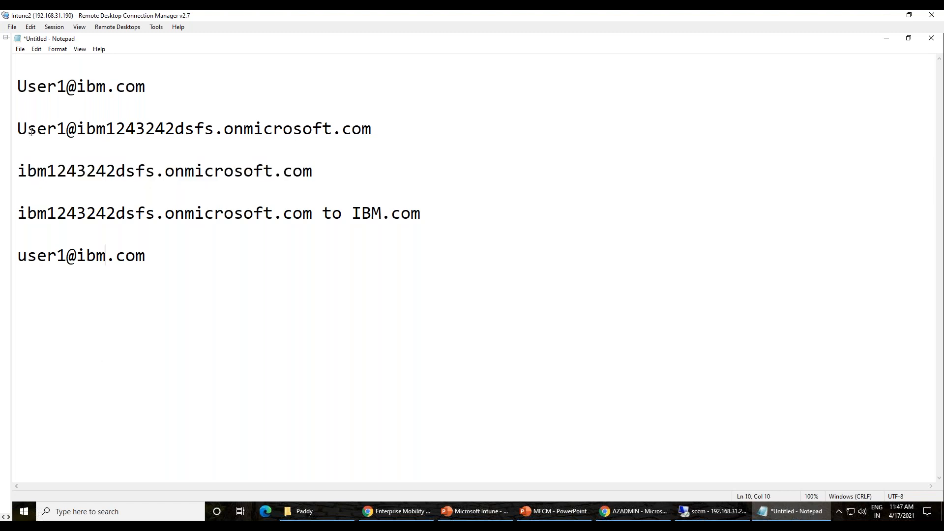
left_click_drag(17, 128, 66, 128)
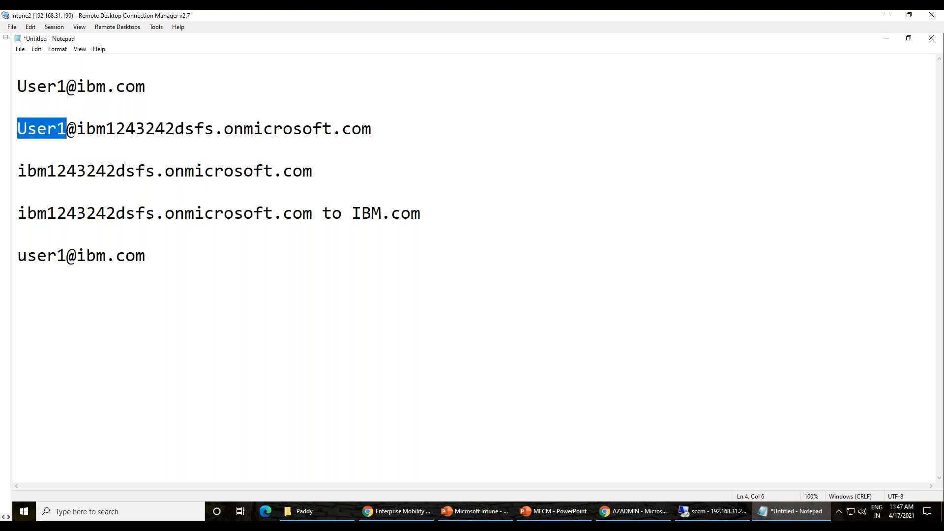
left_click_drag(16, 172, 375, 173)
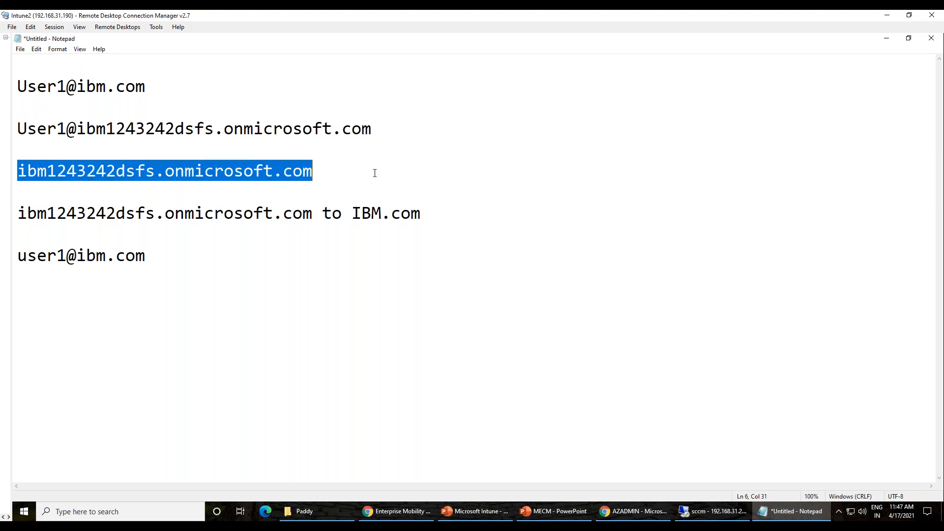
mouse_move(81, 129)
left_mouse_down()
mouse_move(386, 129)
mouse_move(72, 131)
left_mouse_up()
left_click(386, 129)
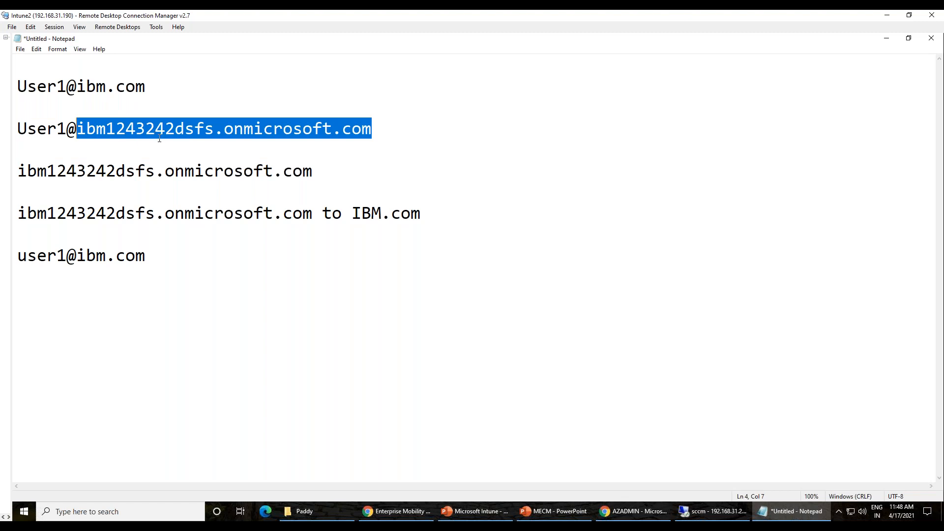
left_click_drag(155, 261, 79, 255)
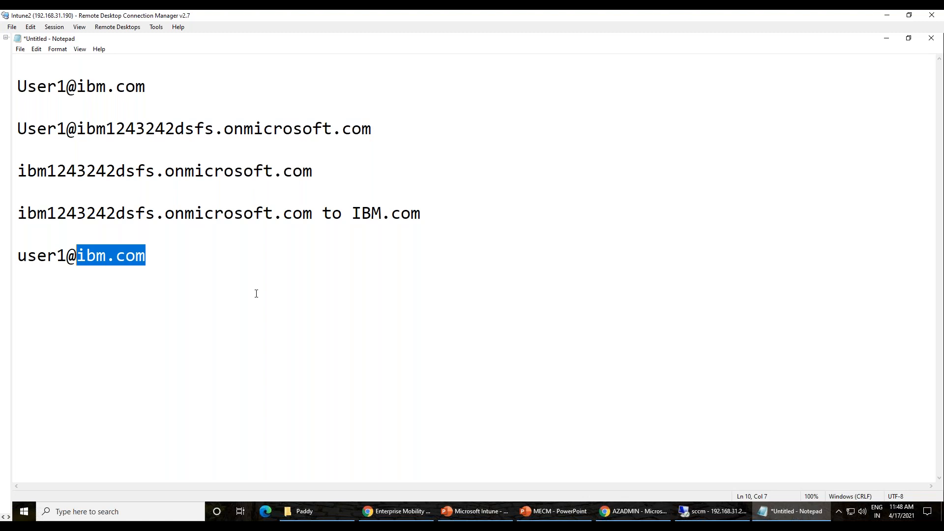
left_click(403, 516)
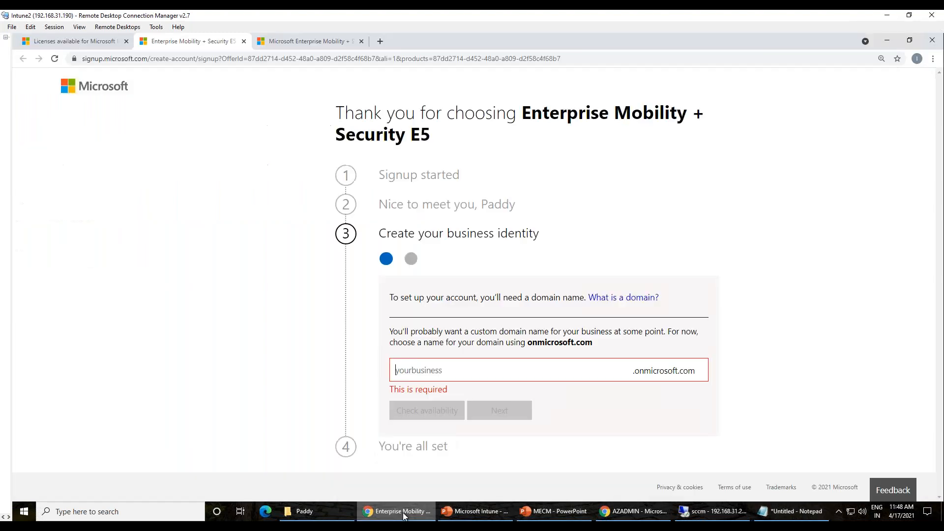
- Open Azure Active Directory for the INS tenant and review its Premium P2 licence and primary domain
left_click(632, 511)
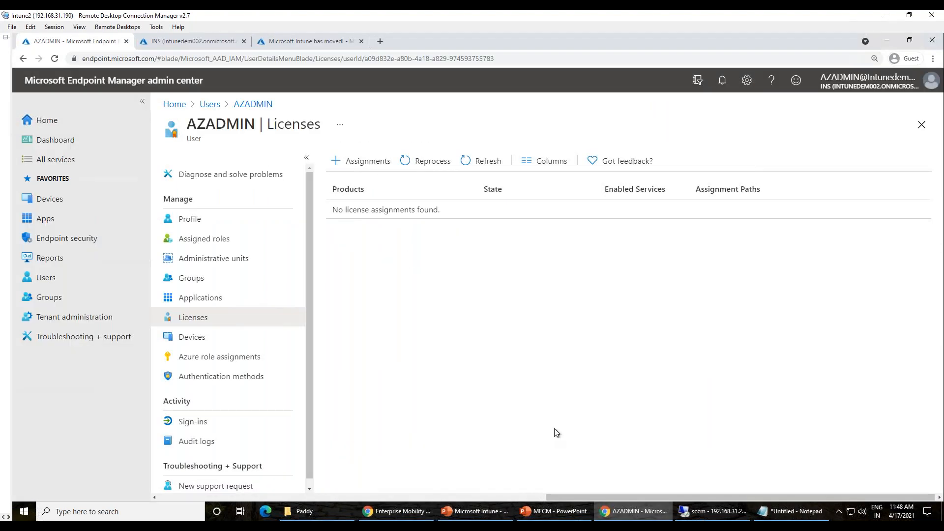
left_click(192, 47)
left_click(284, 43)
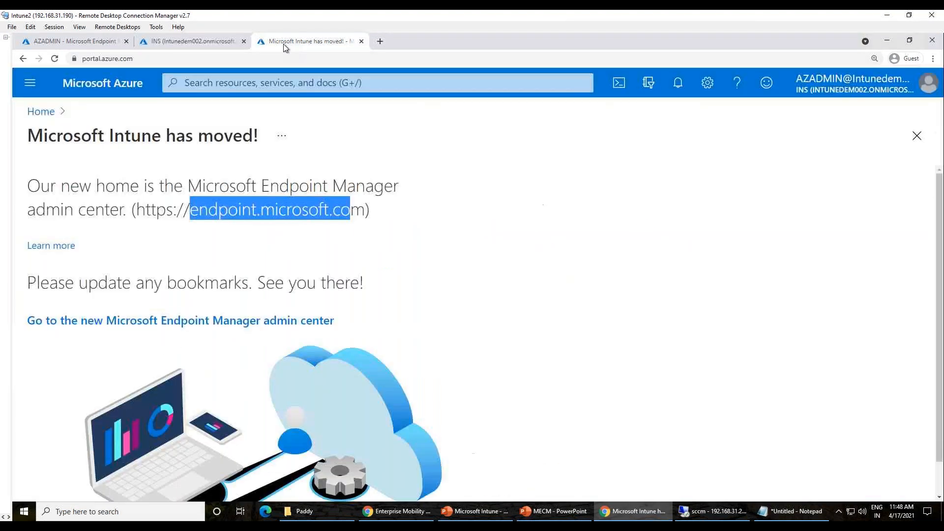
left_click(30, 82)
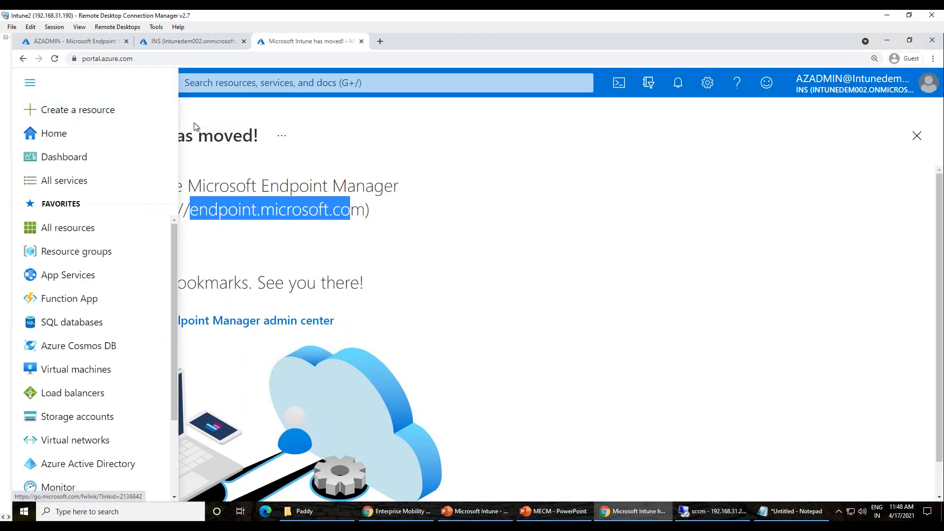
left_click(86, 463)
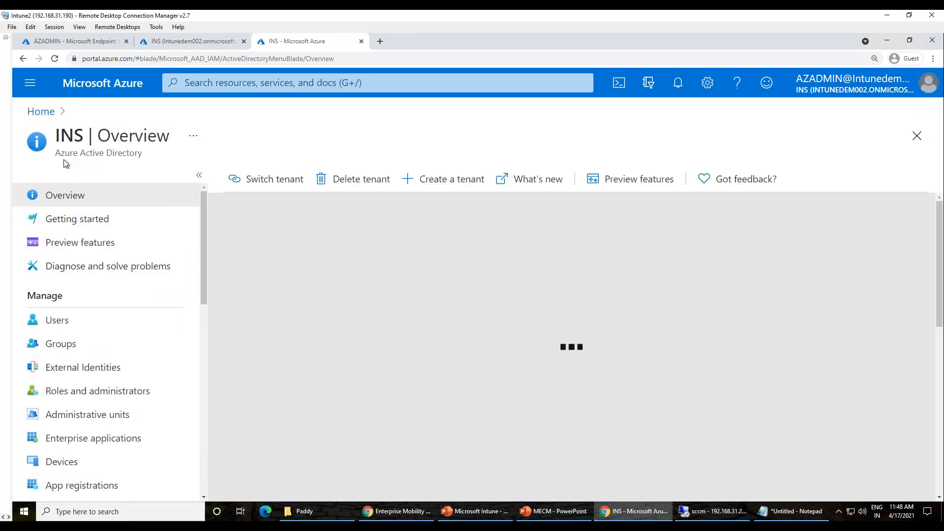
left_click_drag(64, 160, 128, 158)
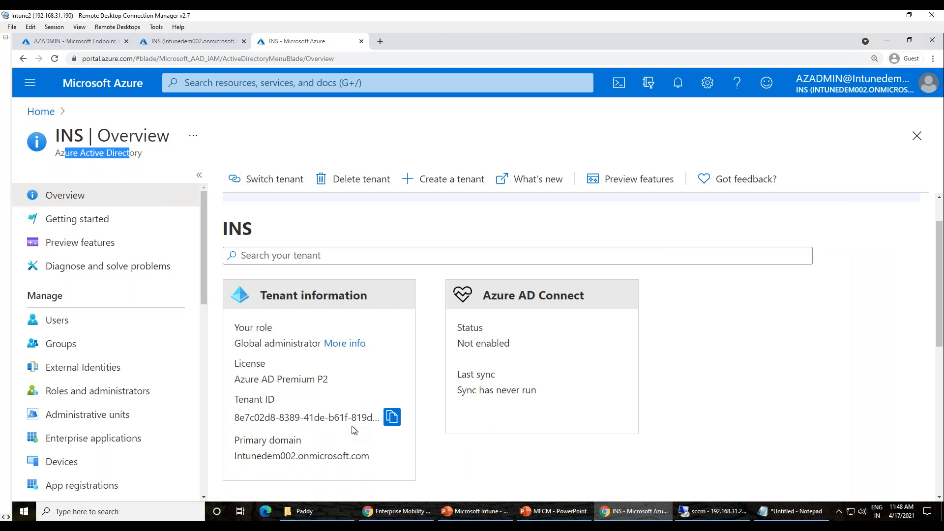
left_click_drag(237, 456, 375, 459)
left_click(301, 463)
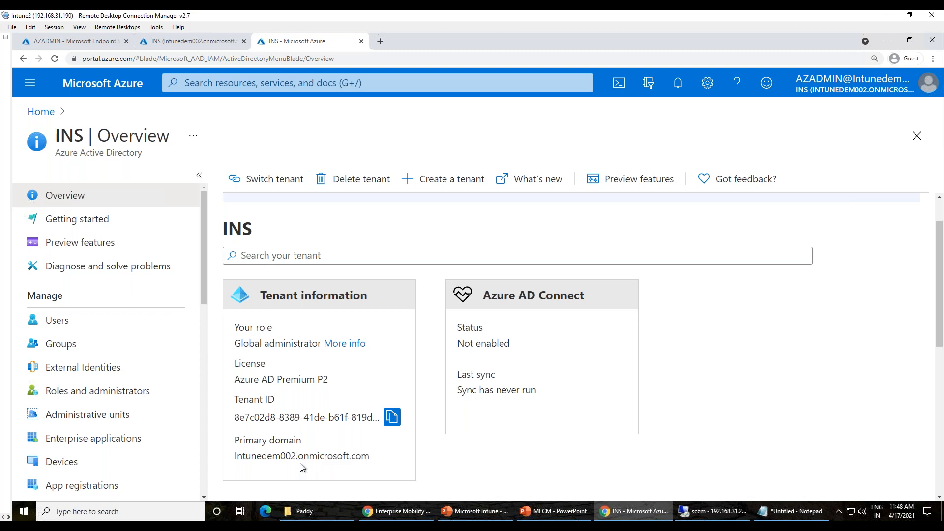
scroll(105, 364, "down", 3)
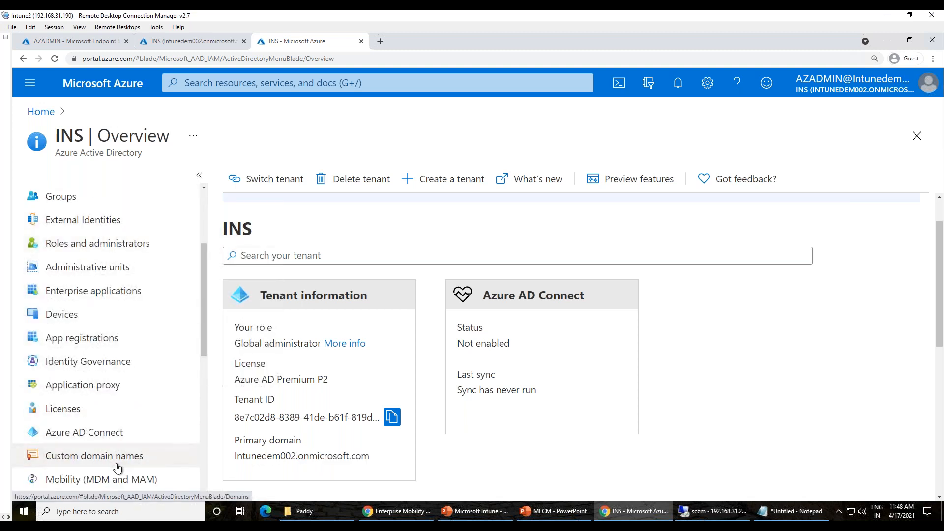
- Add ibm.com as a custom domain under Custom domain names
left_click(140, 457)
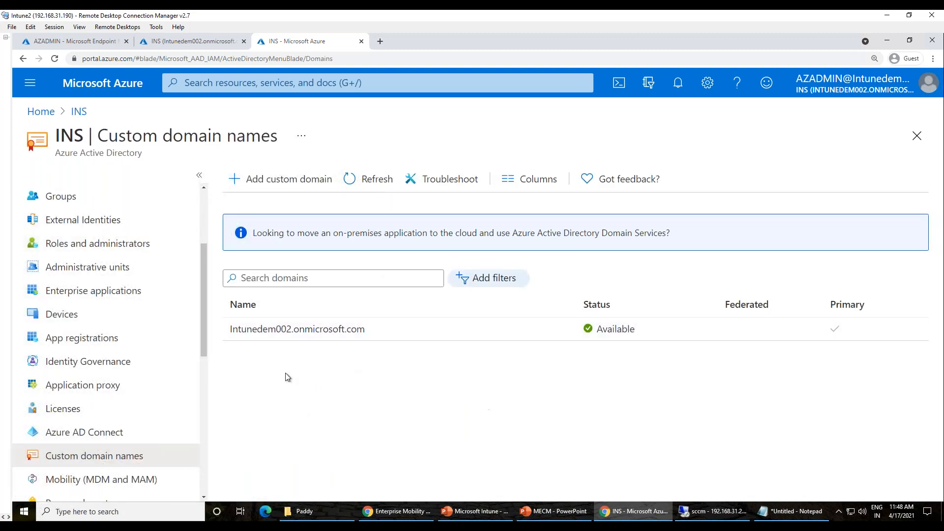
left_click(289, 179)
type("ibm.com")
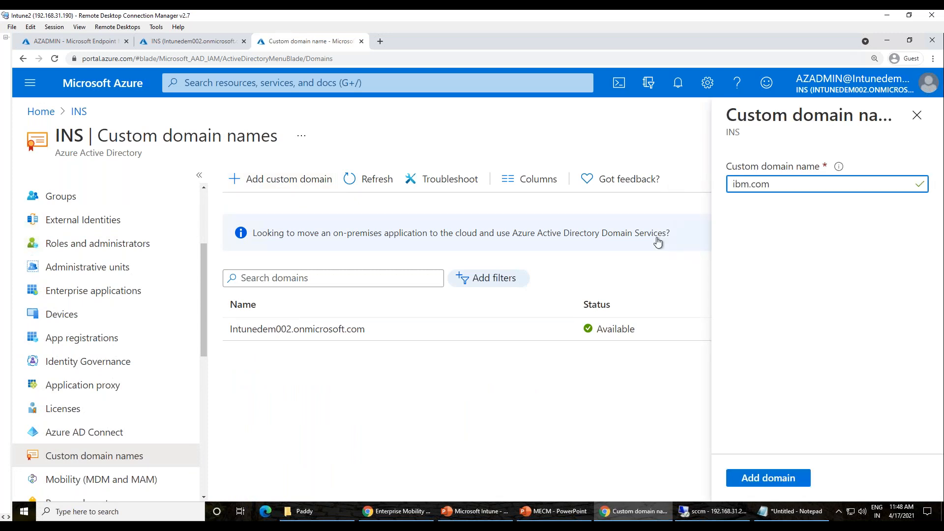
left_click(768, 479)
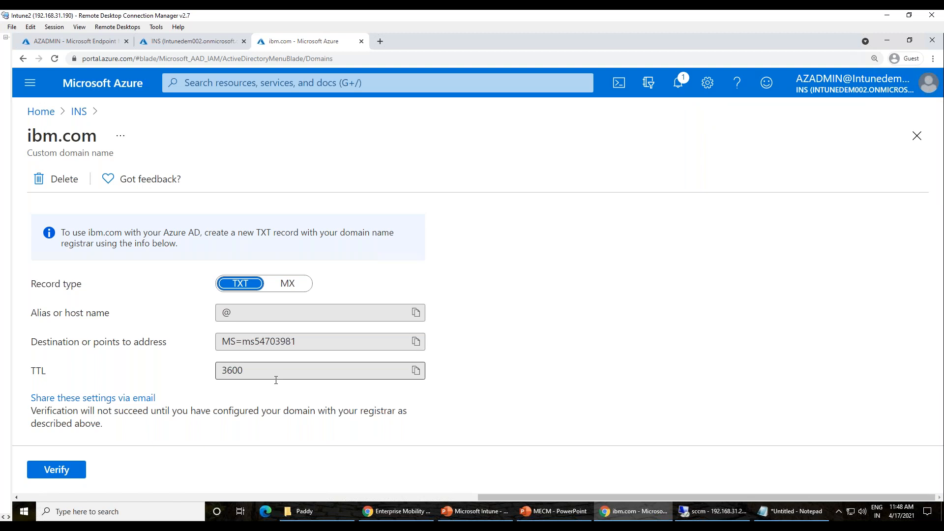
- Review the TXT record details, then switch Record type to MX and inspect its values
left_click_drag(34, 295, 297, 428)
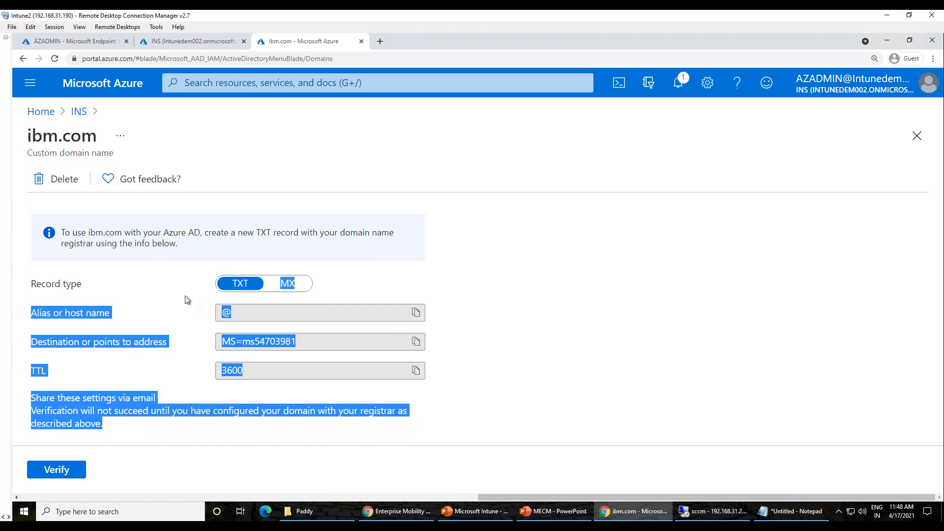
left_click(161, 400)
left_click(287, 283)
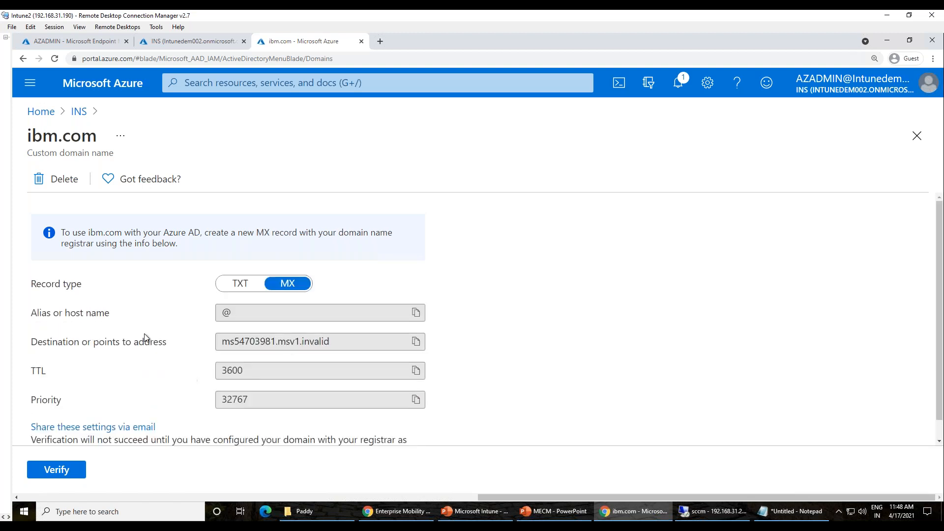
scroll(139, 339, "down", 1)
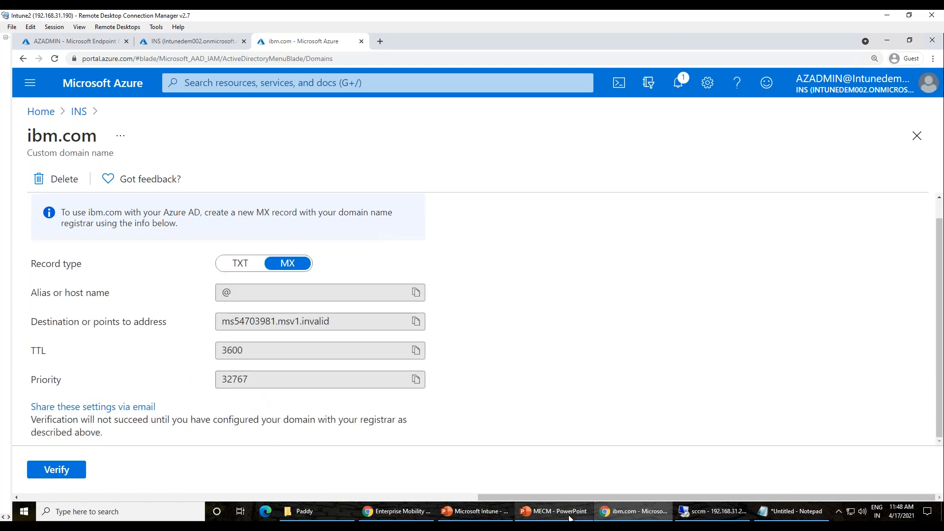
left_click_drag(568, 498, 173, 489)
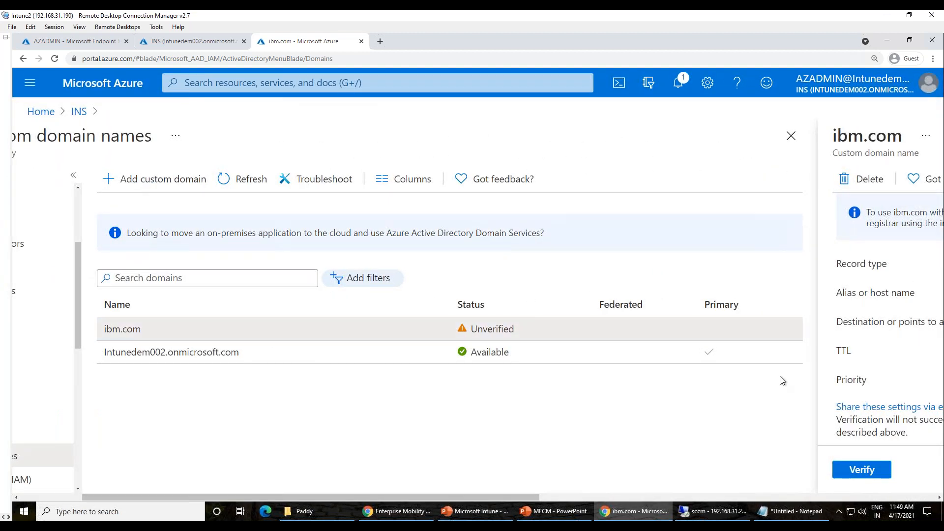
left_click_drag(496, 497, 752, 497)
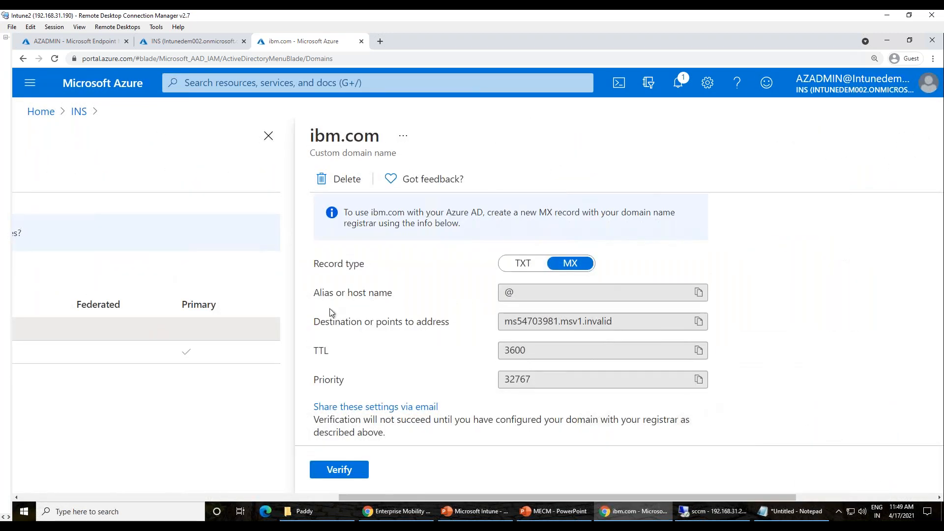
left_click_drag(556, 497, 117, 472)
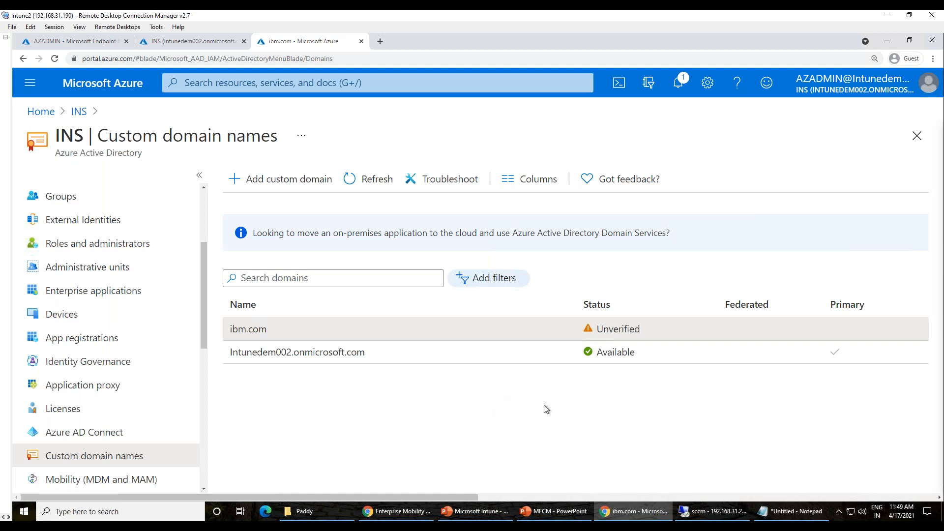
- Check intunedemo003, then IBM, as the onmicrosoft.com domain name; IBM.onmicrosoft.com is taken
left_click(642, 512)
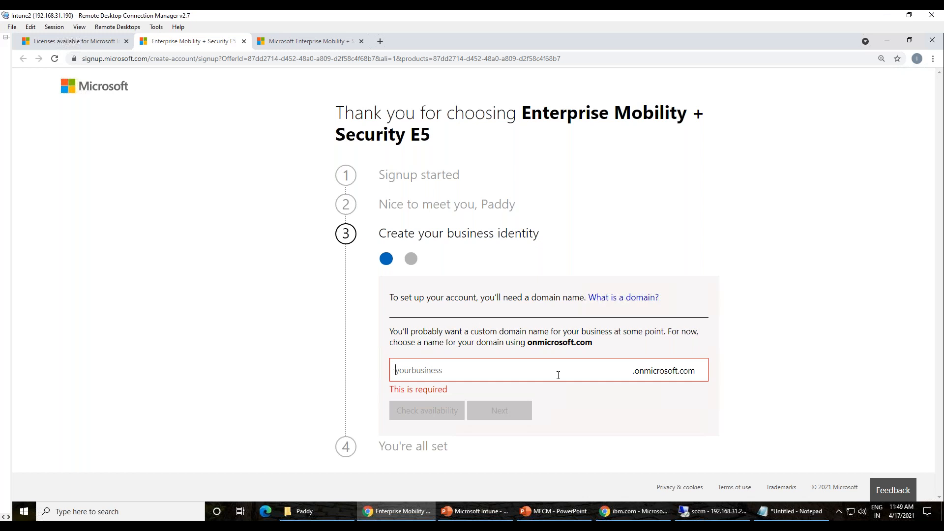
type("intu")
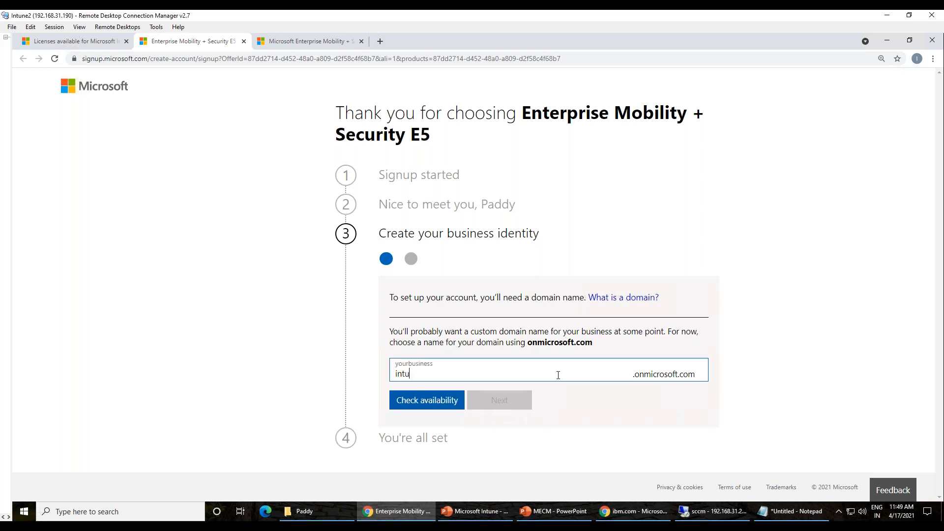
type("nedemo003")
left_click(424, 411)
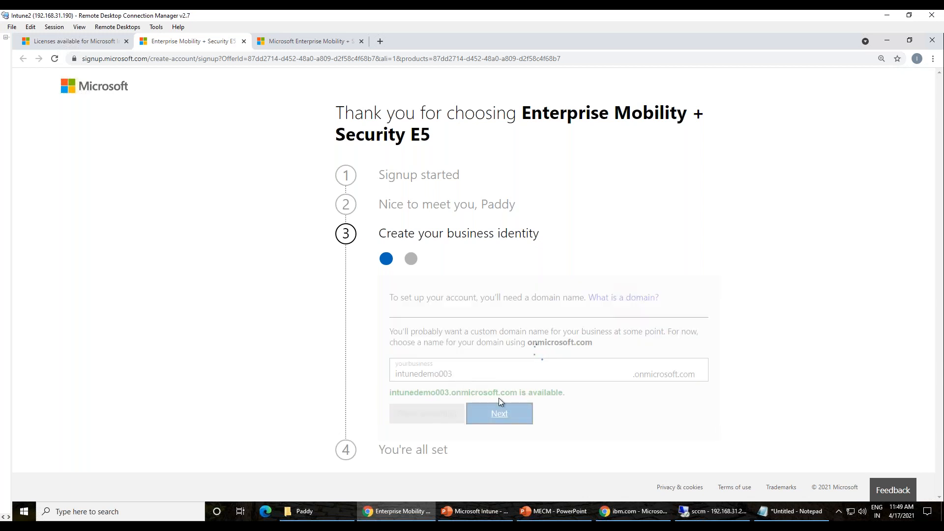
left_click_drag(467, 374, 292, 379)
key("ctrl+c")
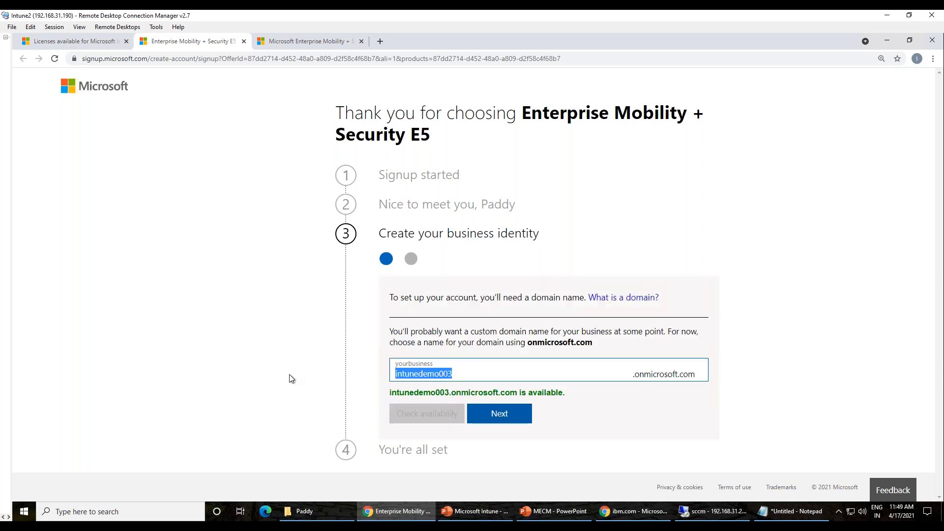
type("IBM")
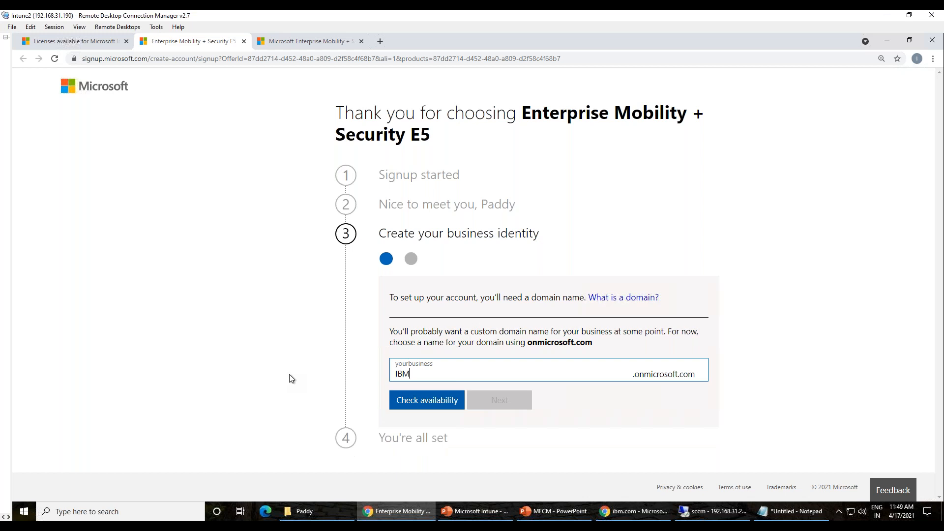
left_click(436, 393)
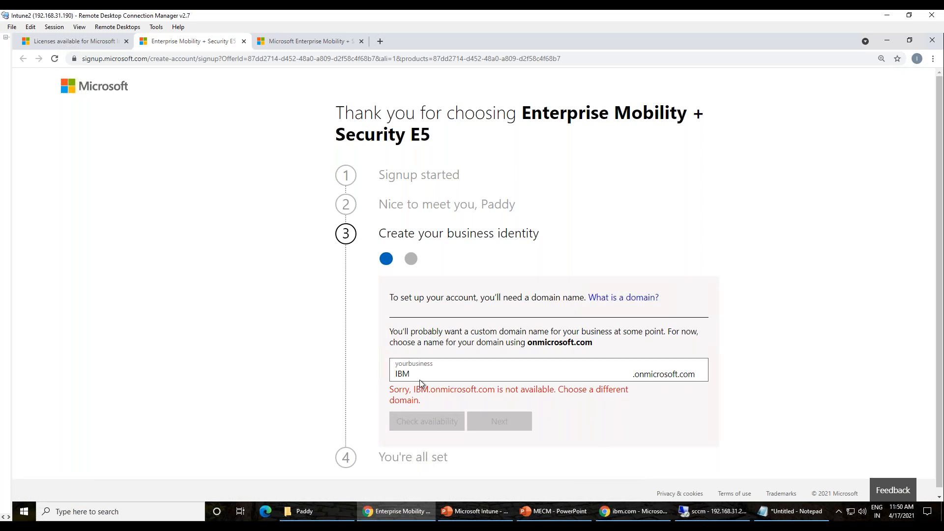
- Restore intunedemo003, confirm it is available, and copy the availability confirmation line
left_click_drag(442, 378, 297, 373)
key("ctrl+v")
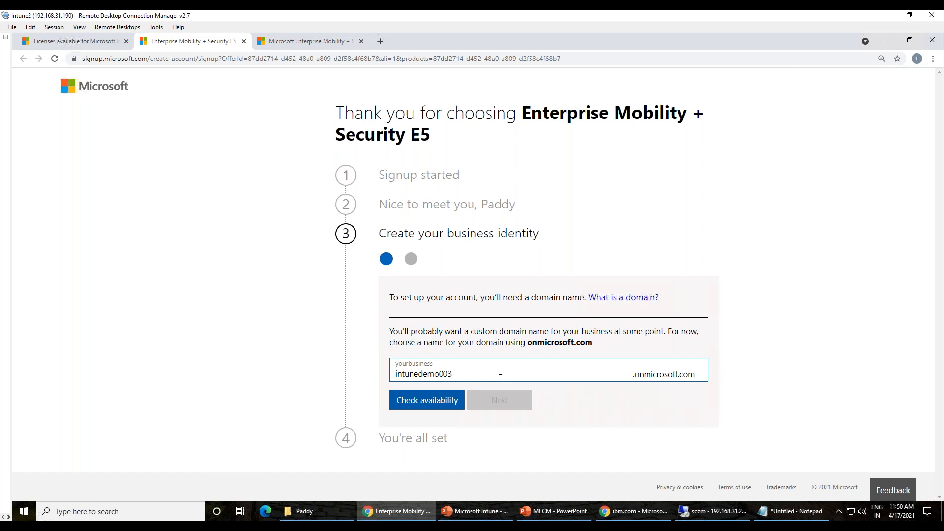
left_click(442, 401)
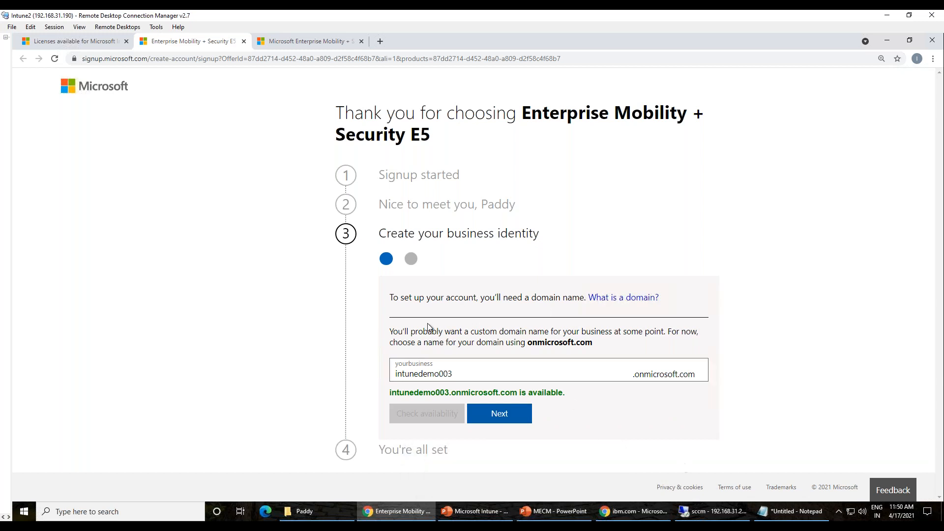
left_click_drag(349, 109, 480, 204)
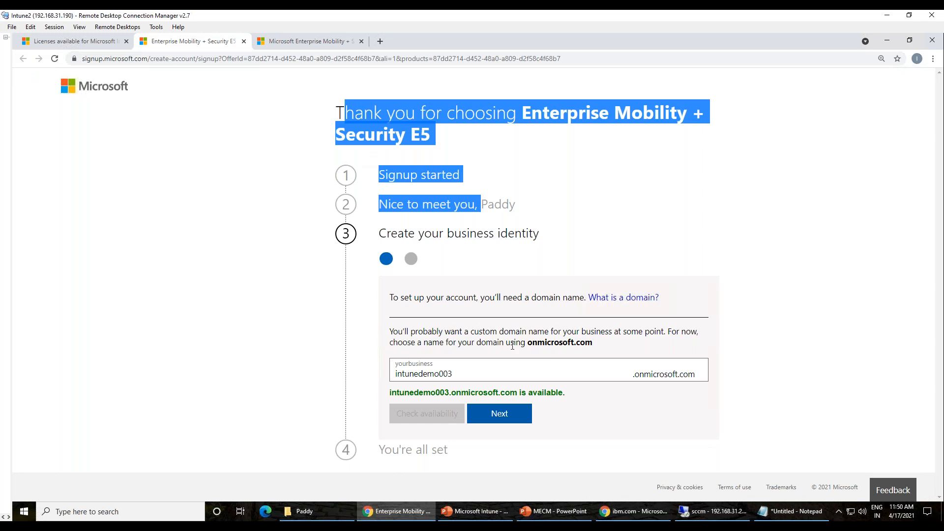
left_click_drag(392, 395, 475, 395)
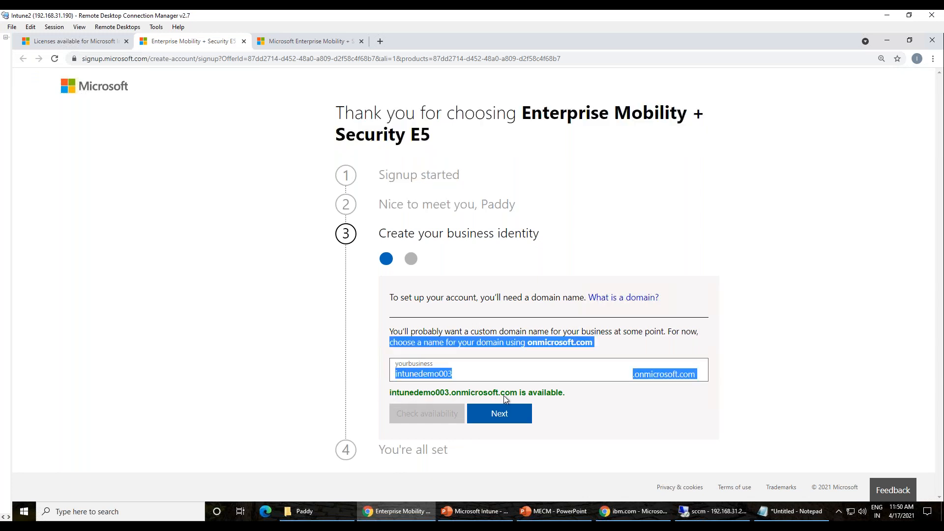
triple_click(503, 395)
key("ctrl+c")
left_click(792, 512)
- Paste 'intunedemo003.onmicrosoft.com is available.' into Notepad and continue sign-up to the user ID step
key("ctrl+a")
key("ctrl+v")
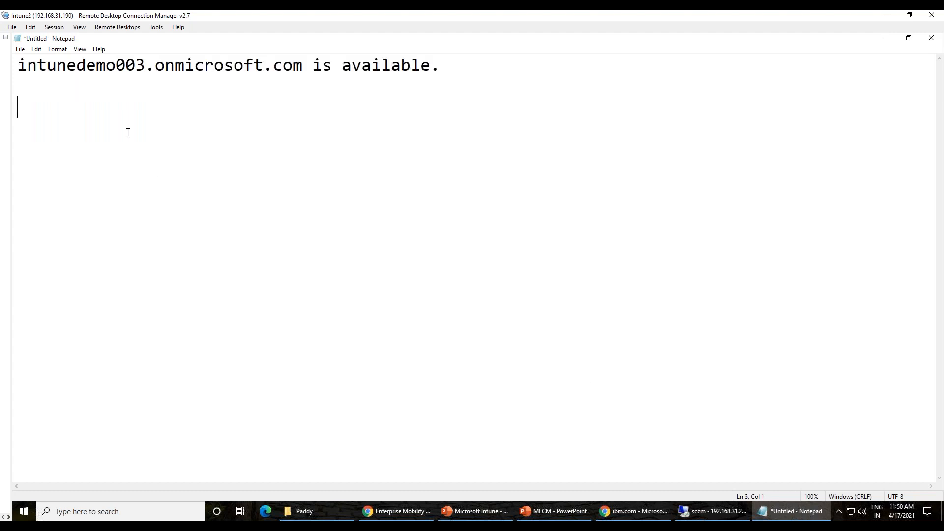
left_click_drag(115, 39, 328, 161)
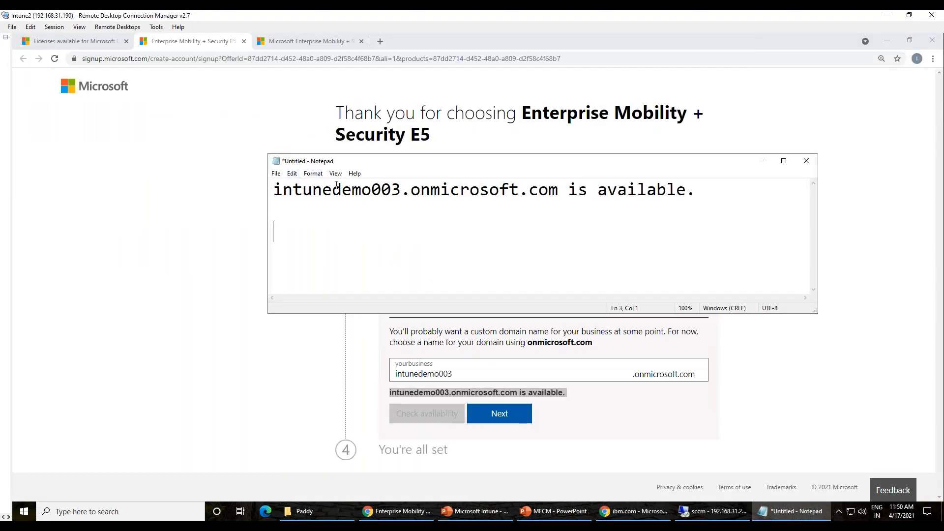
left_click(212, 382)
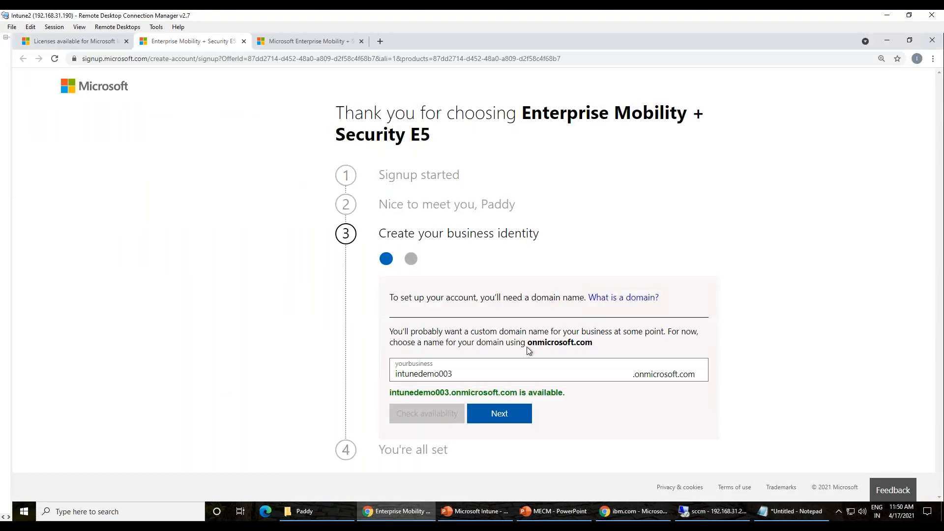
left_click(510, 419)
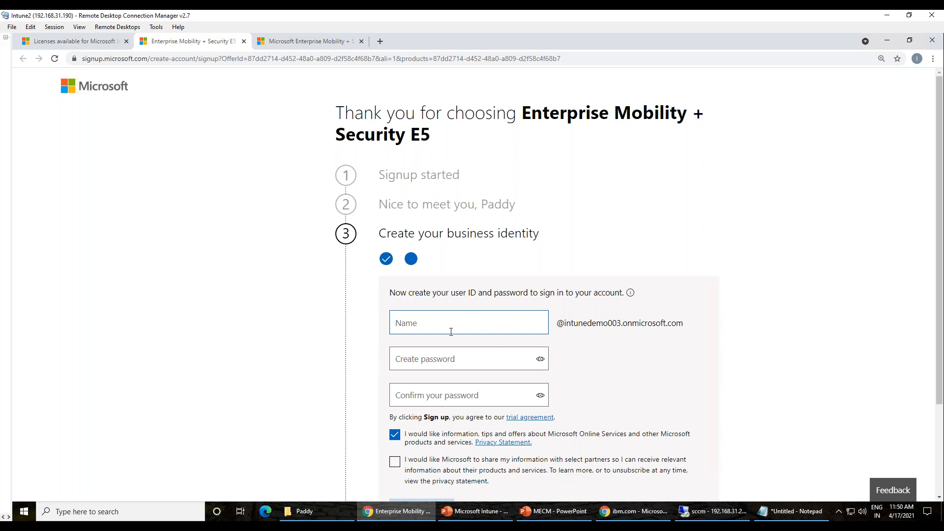
left_click(450, 359)
left_click(437, 396)
left_click(450, 359)
left_click(459, 322)
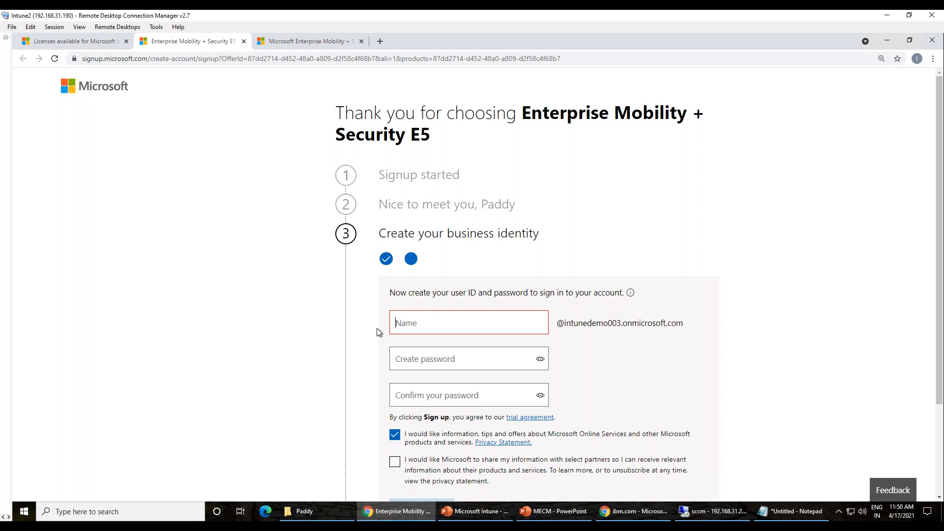
left_click_drag(558, 323, 672, 322)
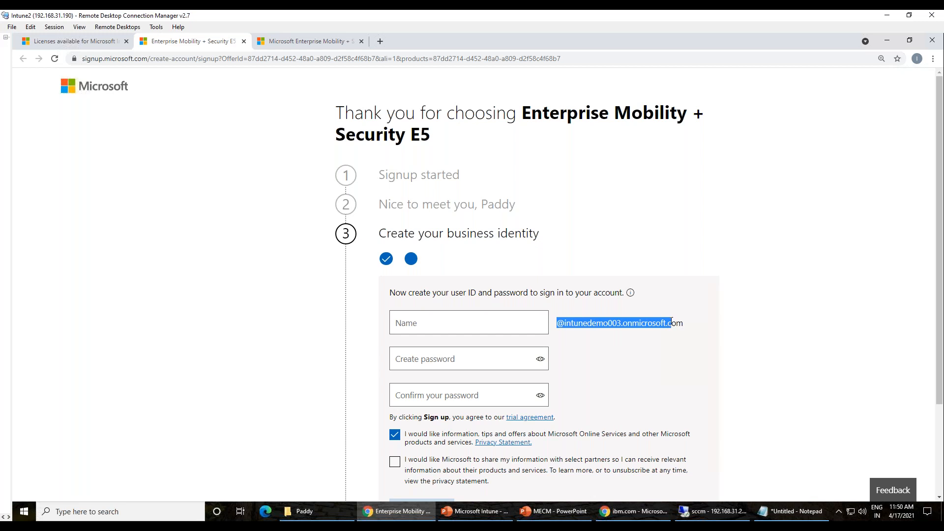
- Enter the admin's first name as the user ID, then move to the password field
left_click(503, 330)
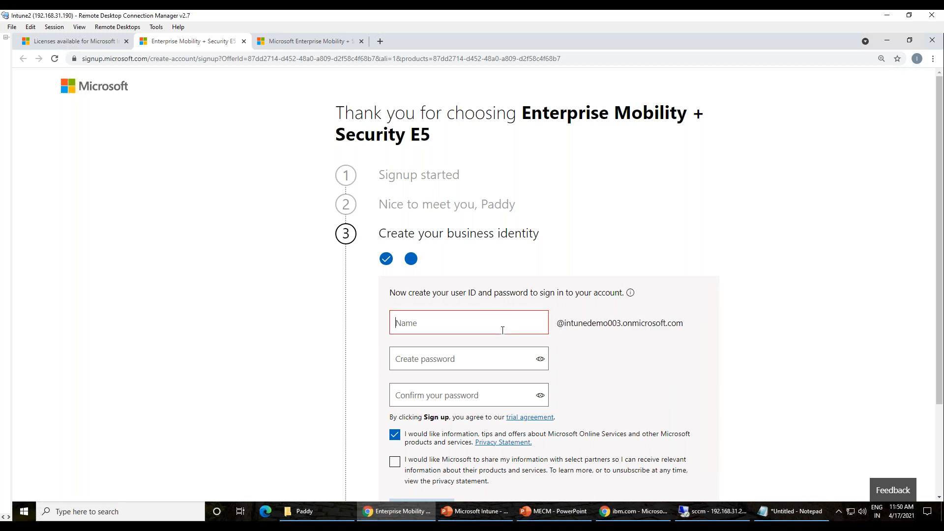
type("paddy")
left_click_drag(431, 330, 365, 331)
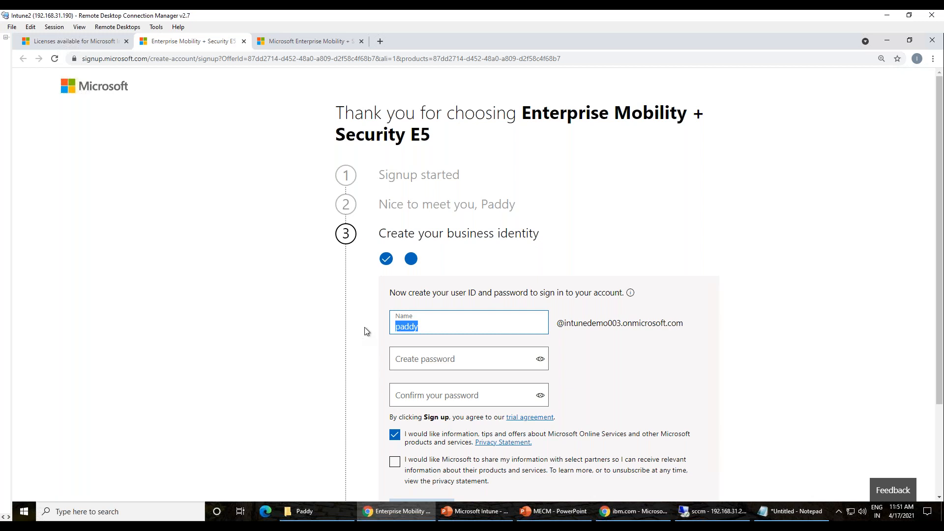
left_click_drag(559, 322, 690, 326)
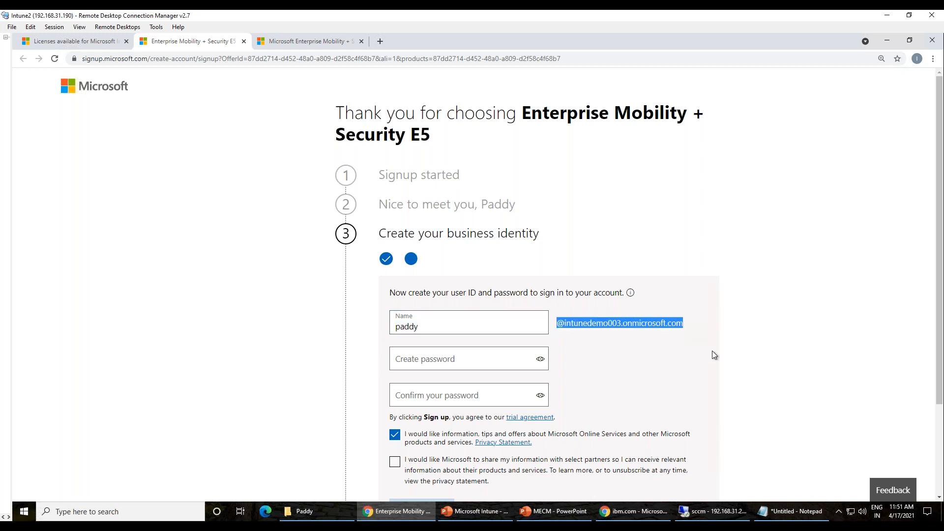
left_click(733, 413)
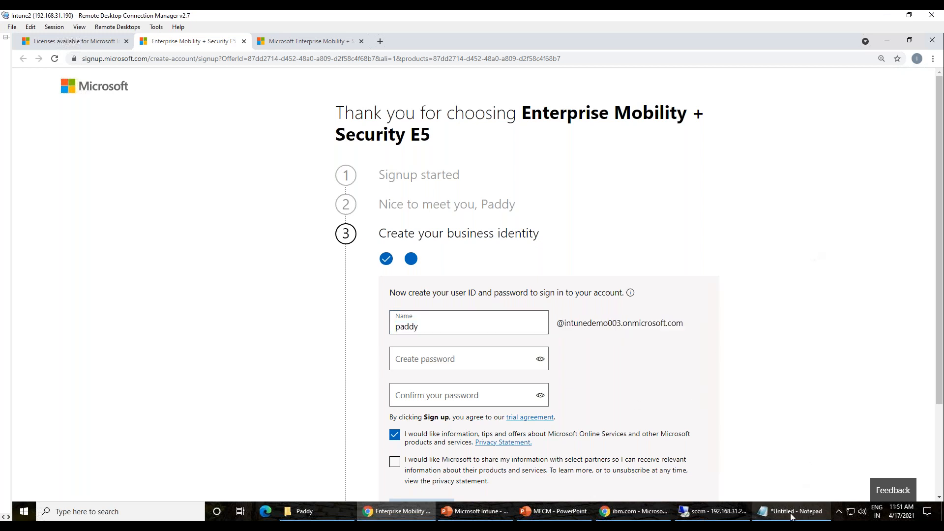
scroll(644, 350, "down", 2)
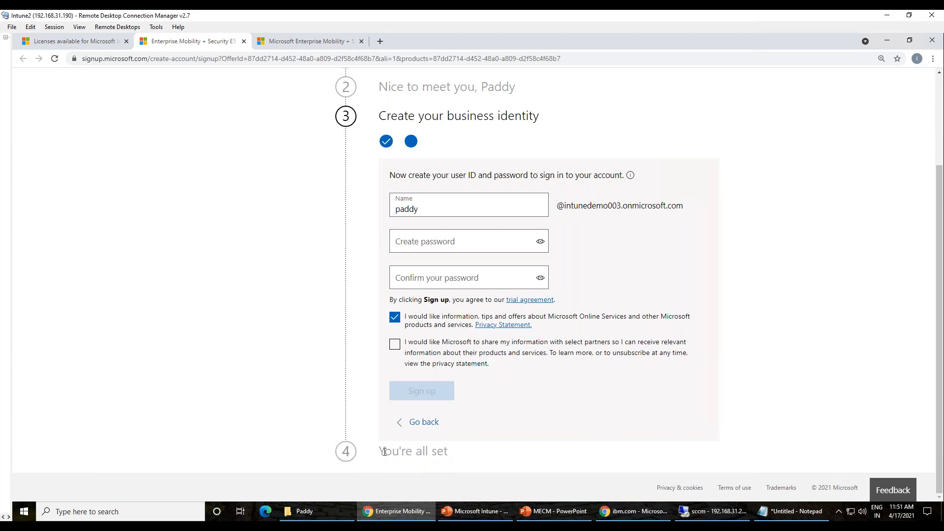
left_click_drag(385, 452, 448, 453)
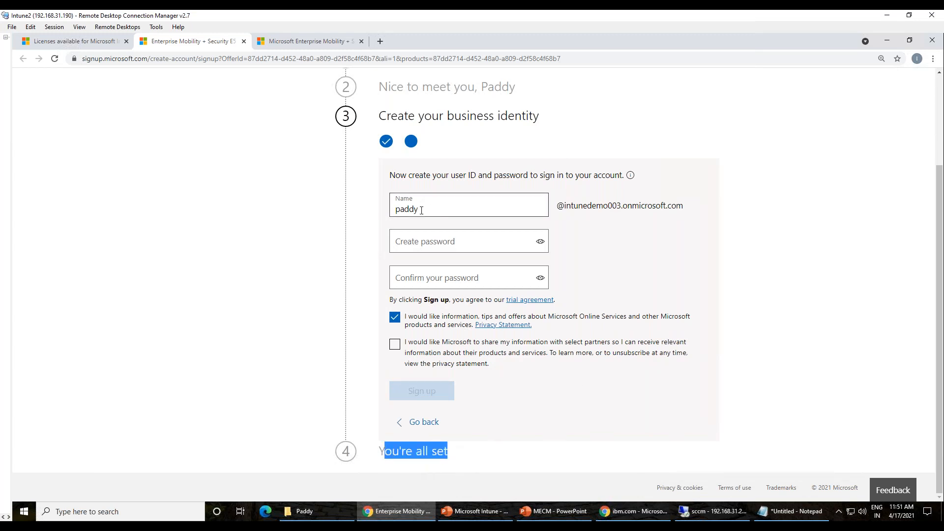
left_click(467, 249)
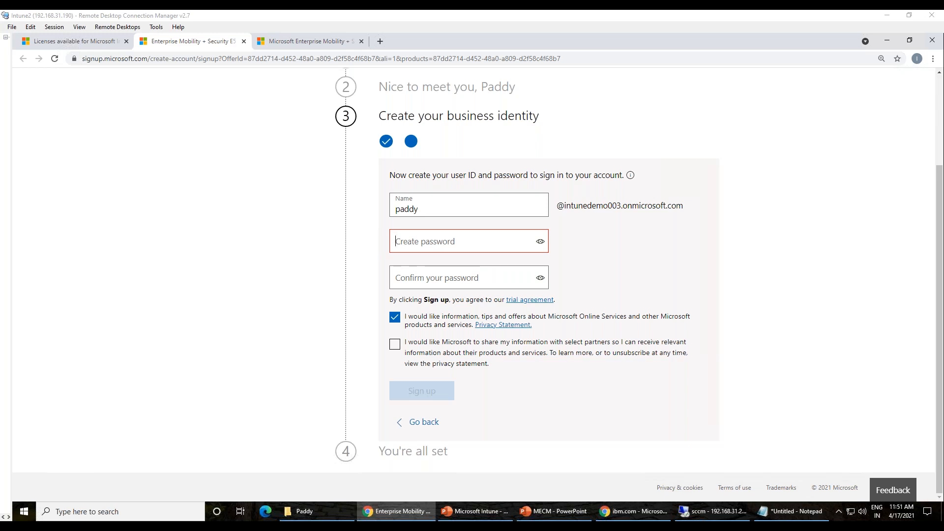
- Paste the copied password into both the password and confirm password fields
left_click(450, 249)
key("ctrl+v")
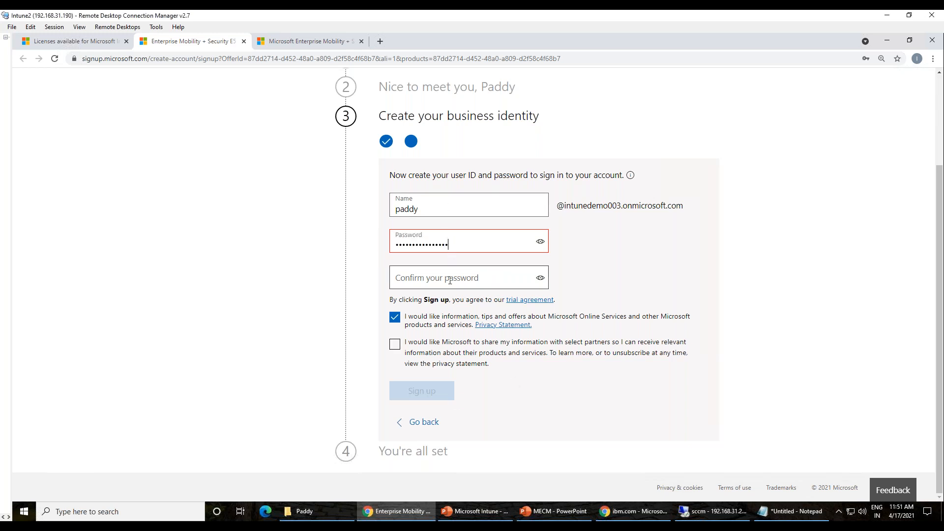
left_click(449, 281)
key("ctrl+v")
left_click(621, 240)
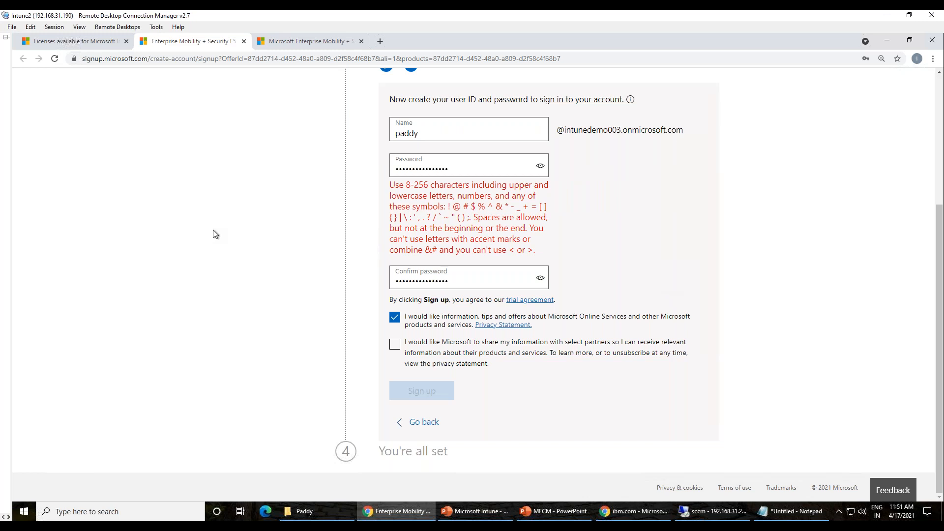
- Reveal the password in plain text and clear the password field
key("alt+Tab")
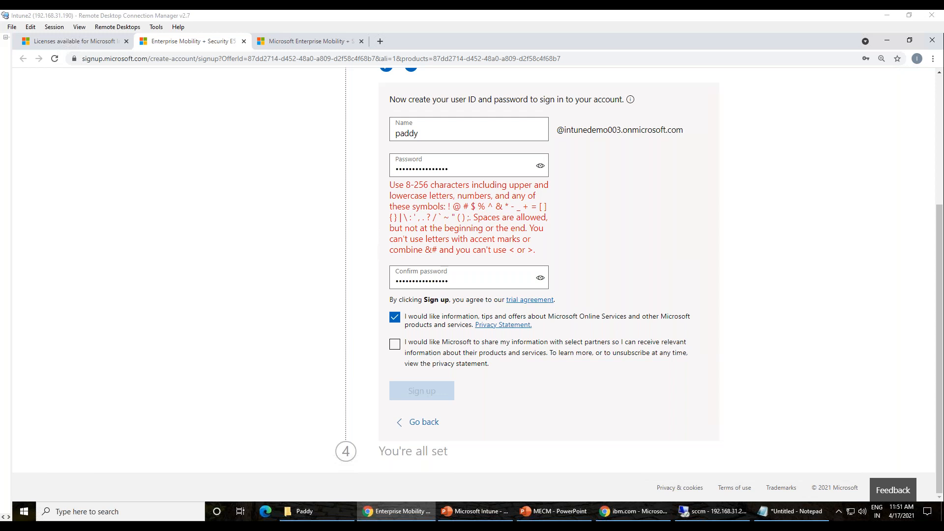
left_click(497, 170)
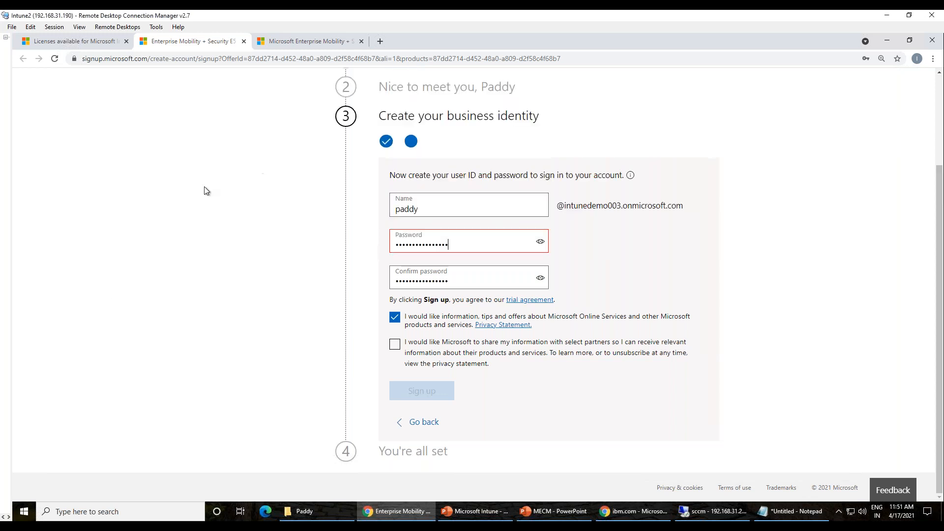
left_click_drag(473, 243, 302, 243)
double_click(556, 178)
left_click(541, 167)
left_click(502, 170)
left_click(167, 244)
left_click(476, 169)
left_click(577, 191)
left_click(488, 168)
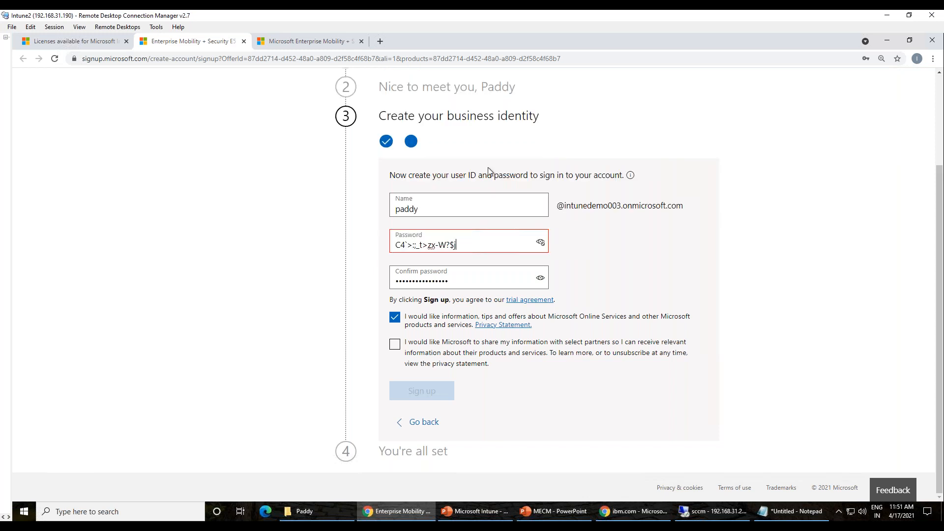
left_click(474, 234)
left_click_drag(475, 182, 461, 165)
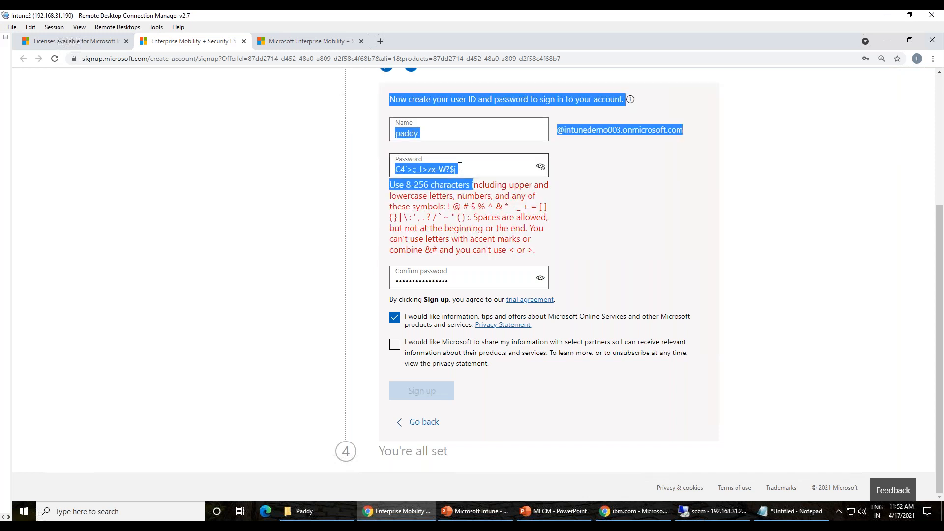
left_click(467, 168)
key("BackSpace")
key("BackSpace")
key("BackSpace")
key("BackSpace")
key("BackSpace")
key("BackSpace")
key("BackSpace")
key("BackSpace")
key("BackSpace")
key("BackSpace")
key("BackSpace")
key("BackSpace")
key("BackSpace")
key("BackSpace")
key("BackSpace")
key("BackSpace")
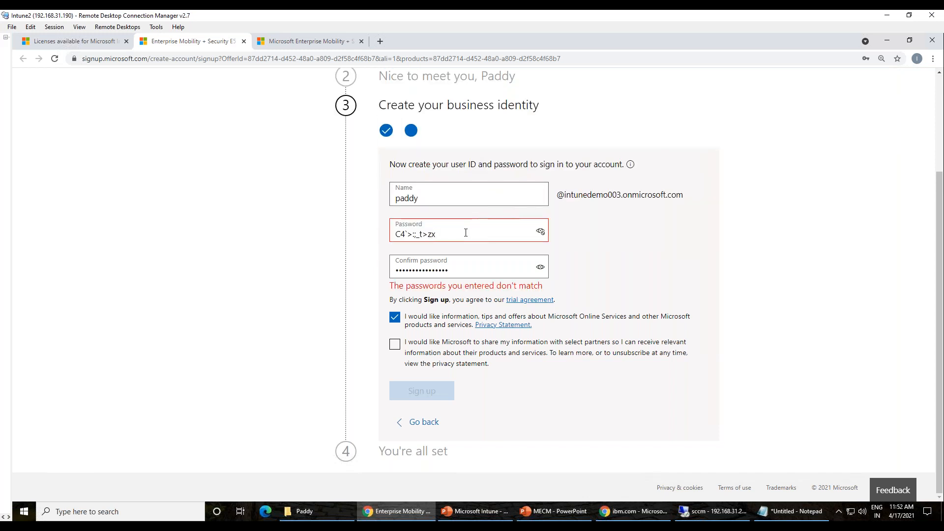
left_click(541, 232)
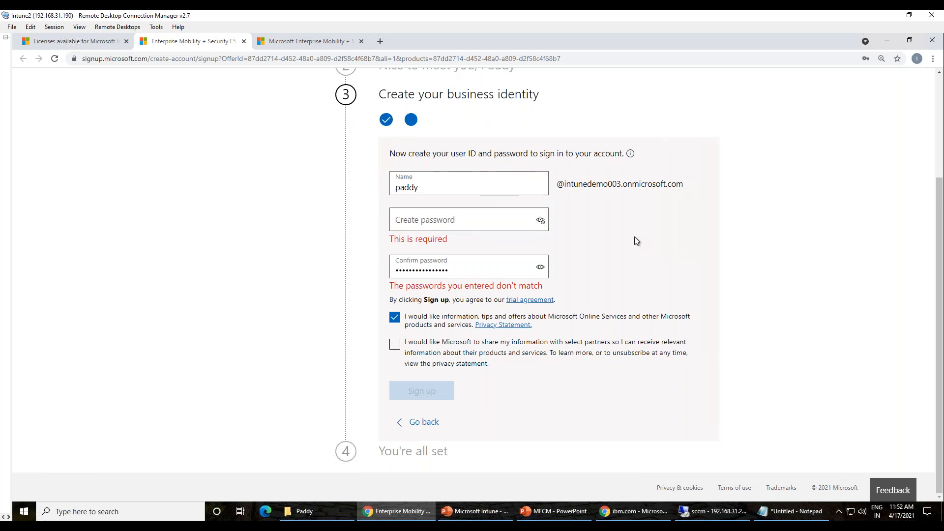
- Try a short test entry in the password field and erase it again
left_click_drag(455, 269, 313, 269)
left_click(467, 271)
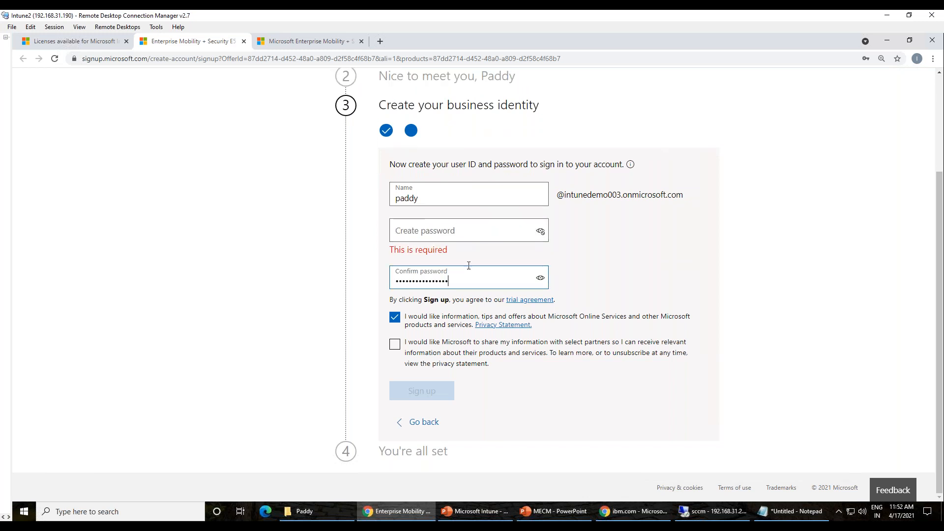
left_click(443, 230)
left_click_drag(441, 228, 380, 235)
left_click(438, 217)
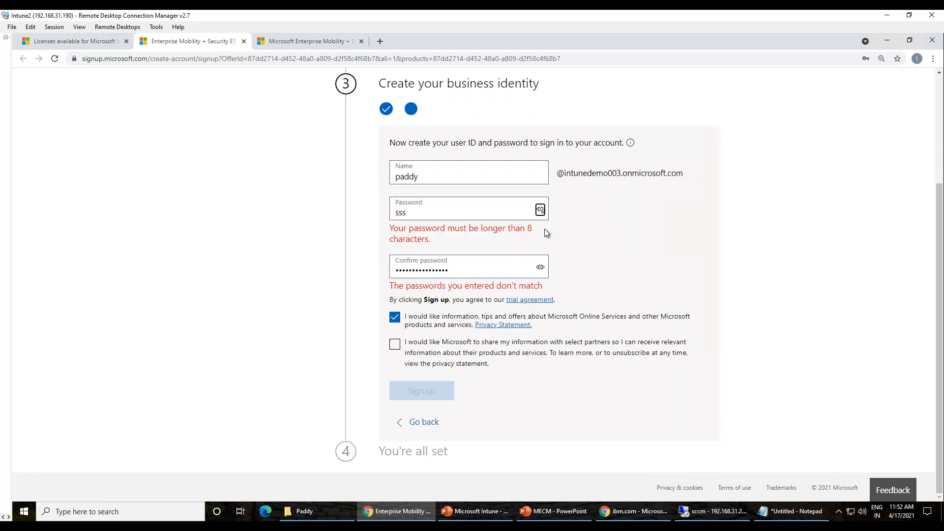
left_click(469, 212)
key("BackSpace")
key("BackSpace")
key("BackSpace")
type("vb")
key("BackSpace")
key("BackSpace")
key("Tab")
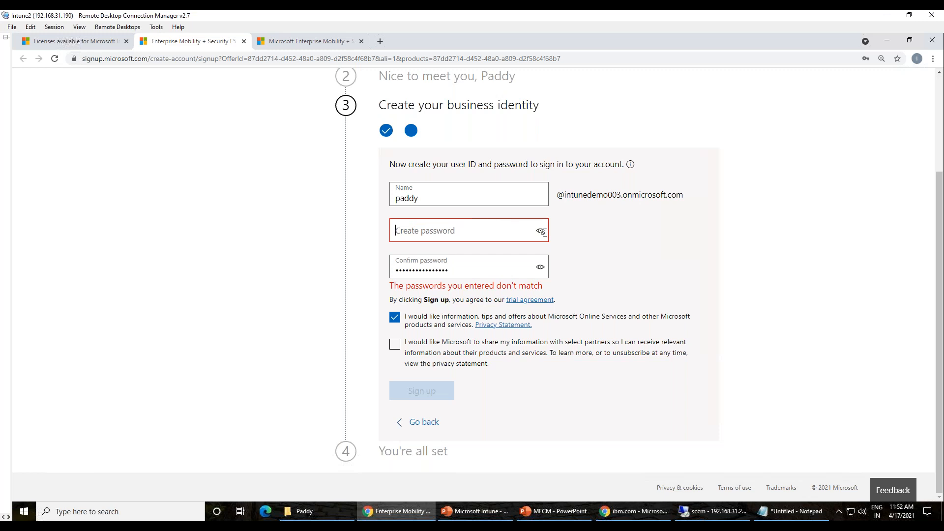
- Paste a strong password into the password field and compare it with the confirmation
left_click(470, 225)
key("ctrl+v")
left_click(540, 268)
left_click(541, 232)
left_click(540, 268)
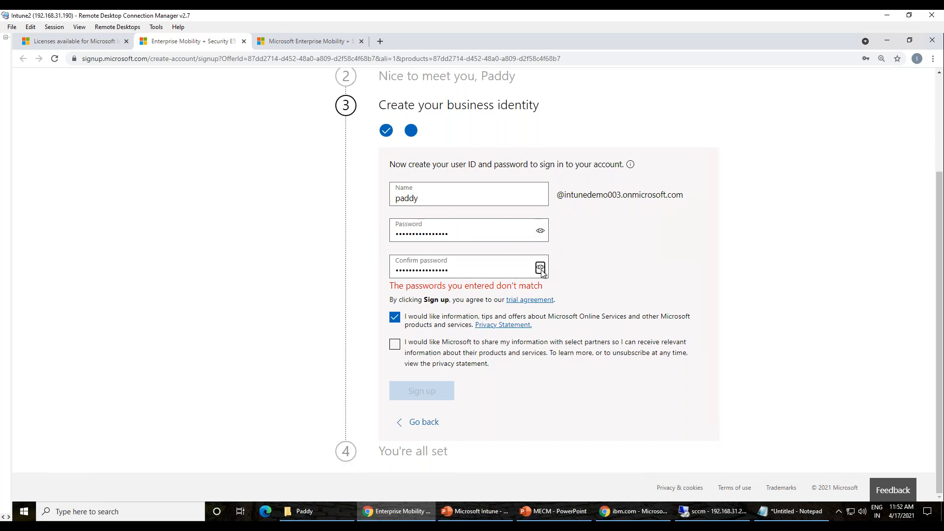
- Copy the new password and paste it over the confirm password entry so both match
left_click_drag(468, 234, 247, 238)
key("alt+Tab")
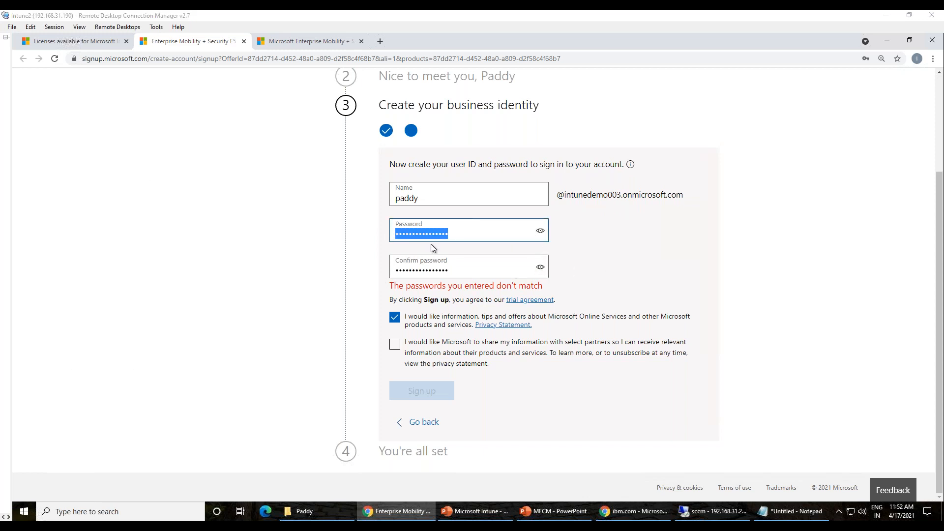
left_click(461, 237)
left_click_drag(464, 236, 326, 241)
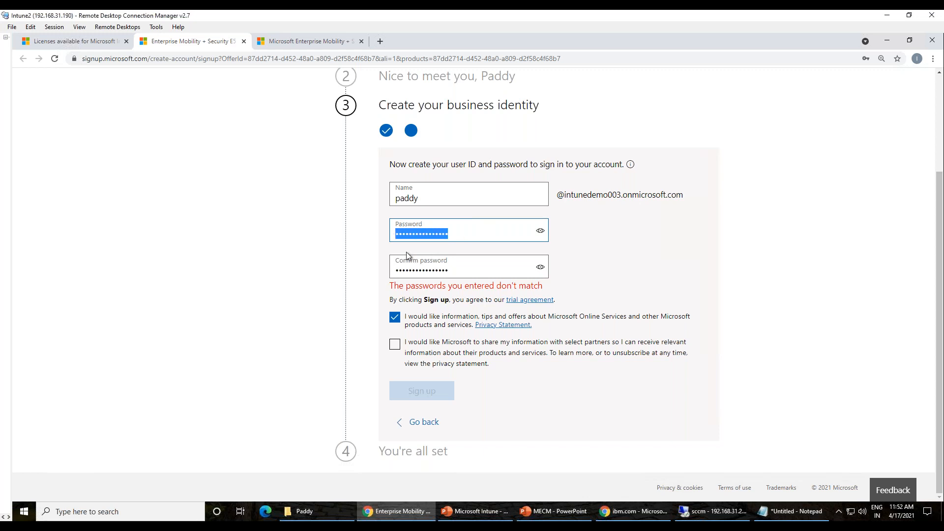
left_click(457, 266)
left_click_drag(461, 285, 291, 288)
key("ctrl+v")
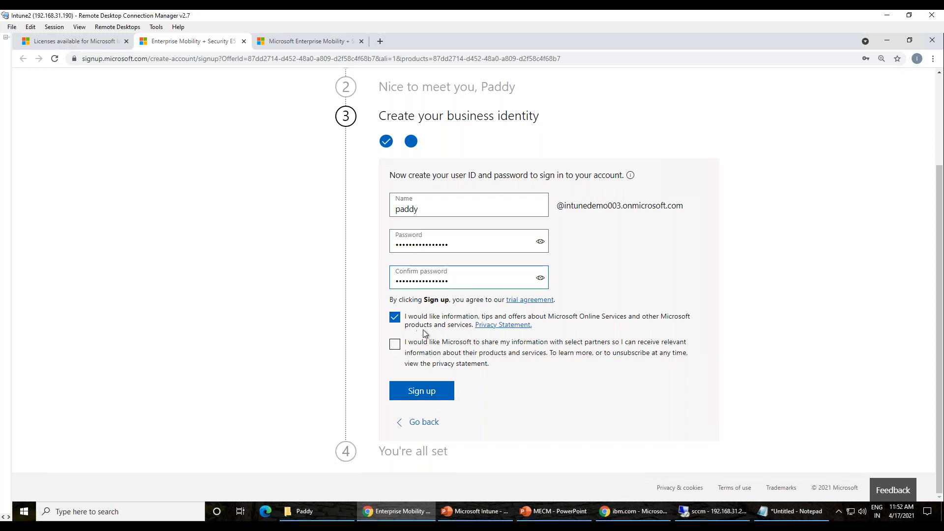
- Submit the sign-up to create the EMS E5 trial and save the password in Chrome
left_click(440, 388)
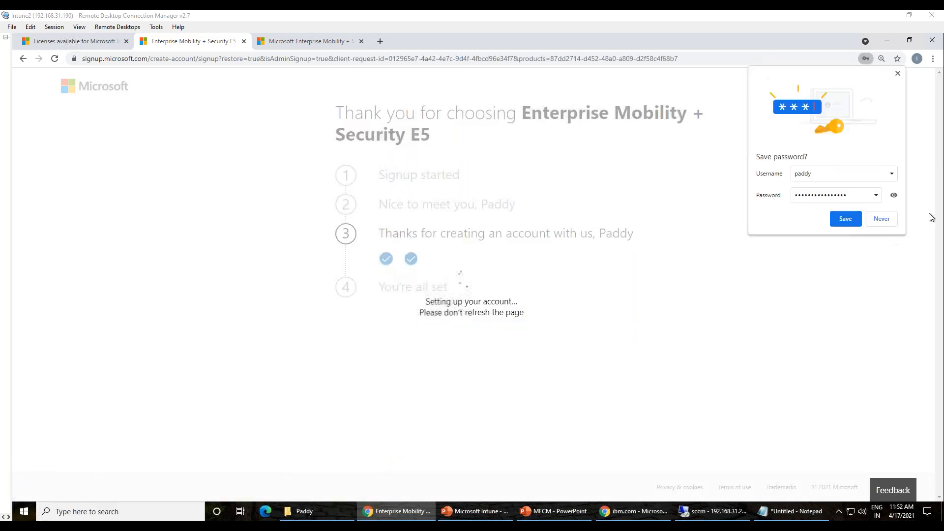
left_click(844, 220)
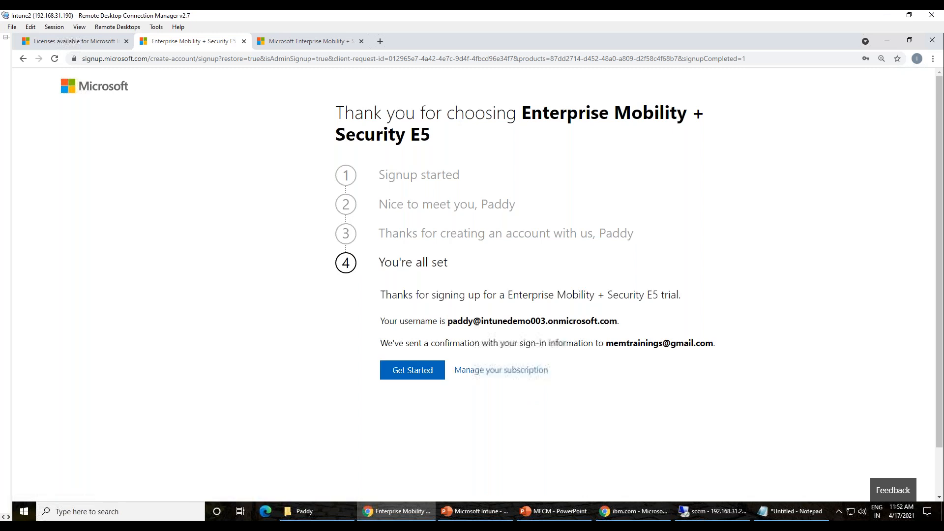
- Launch the getting-started page in a new tab and return to the E5 trial confirmation tab
left_click_drag(448, 321, 628, 327)
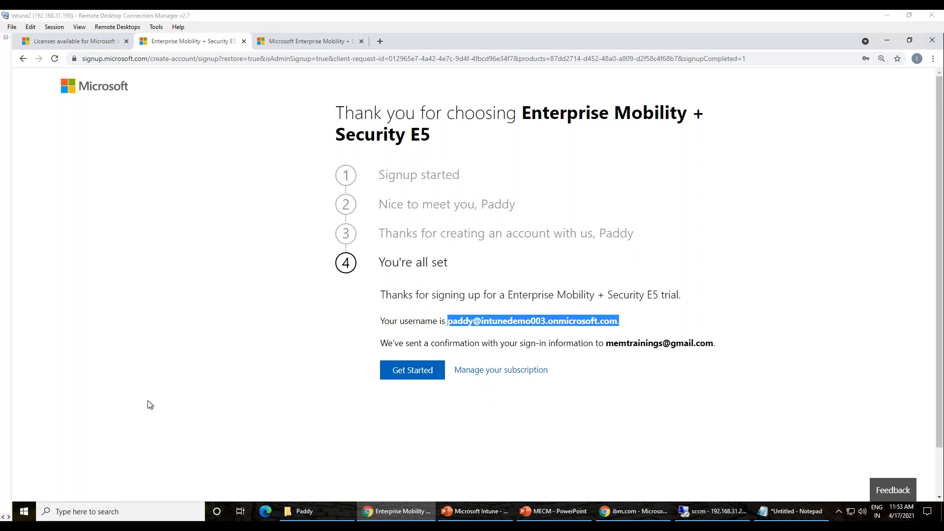
left_click(655, 453)
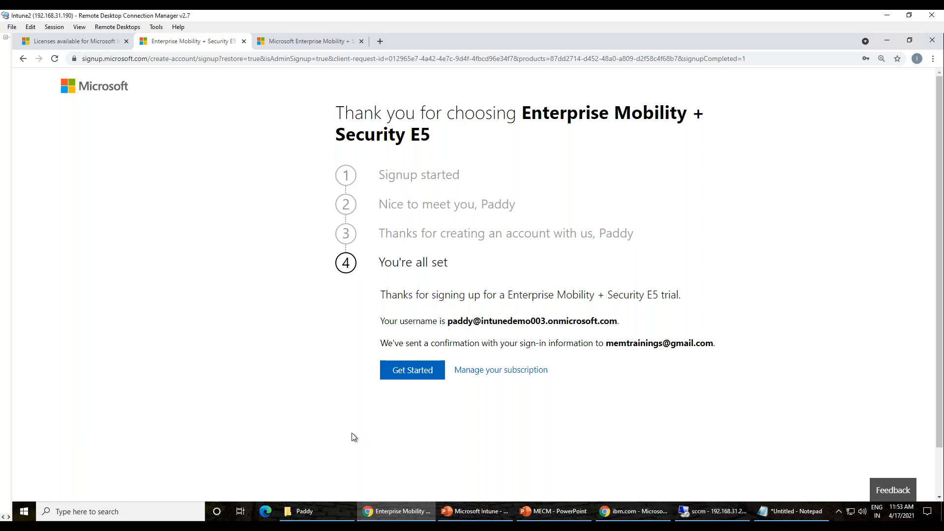
left_click(427, 374)
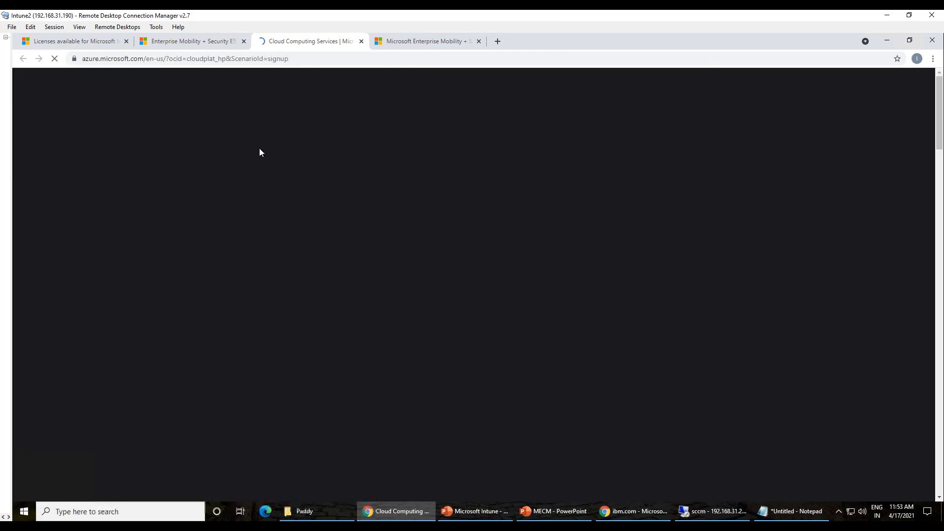
left_click(190, 41)
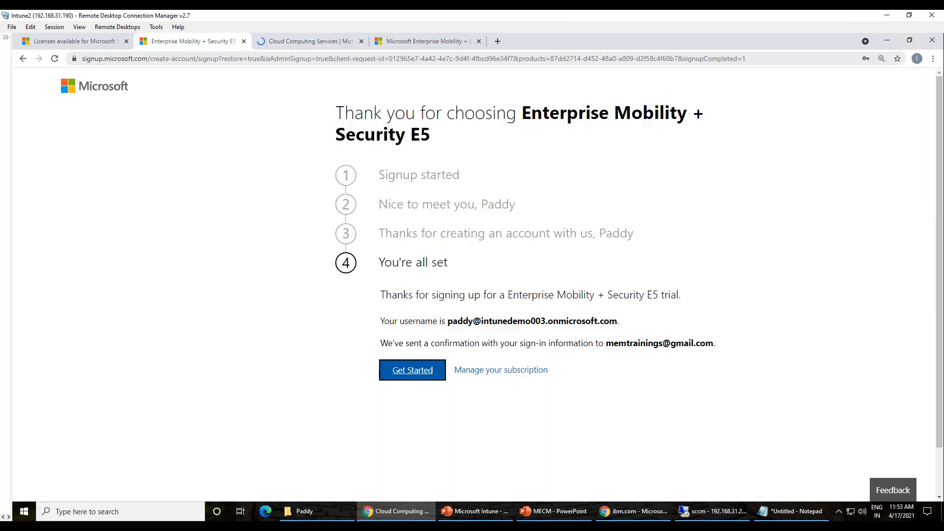
left_click(274, 58)
- Go to endpoint.microsoft.com and bookmark the Endpoint Manager admin center to the Bookmarks bar
type("end")
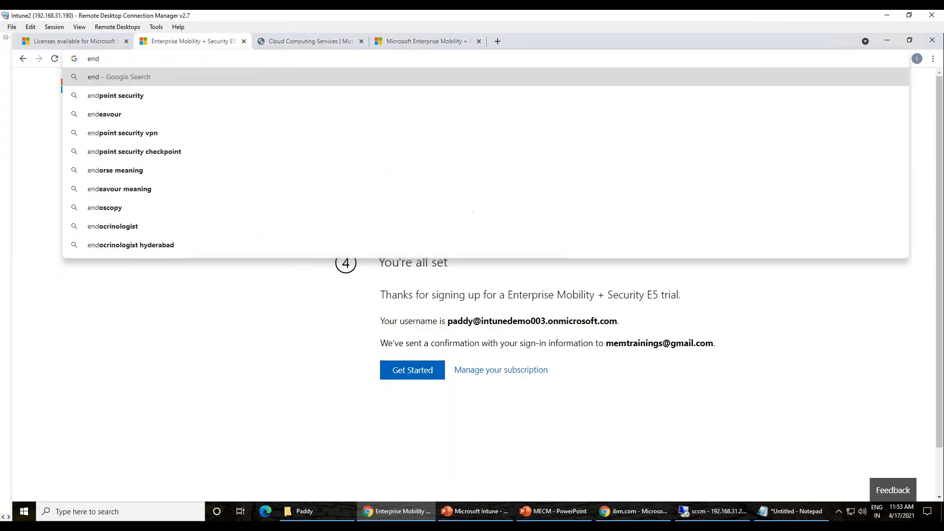
type("point.")
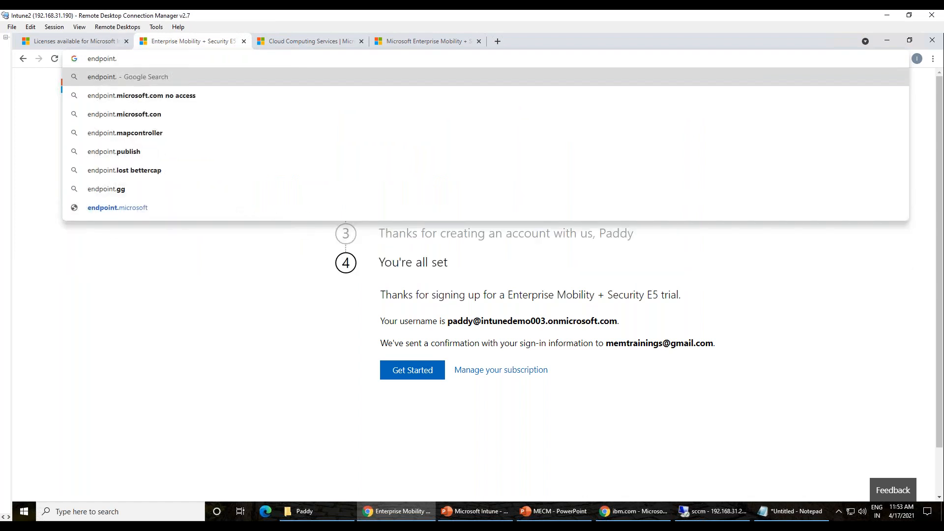
type("microsoft.com")
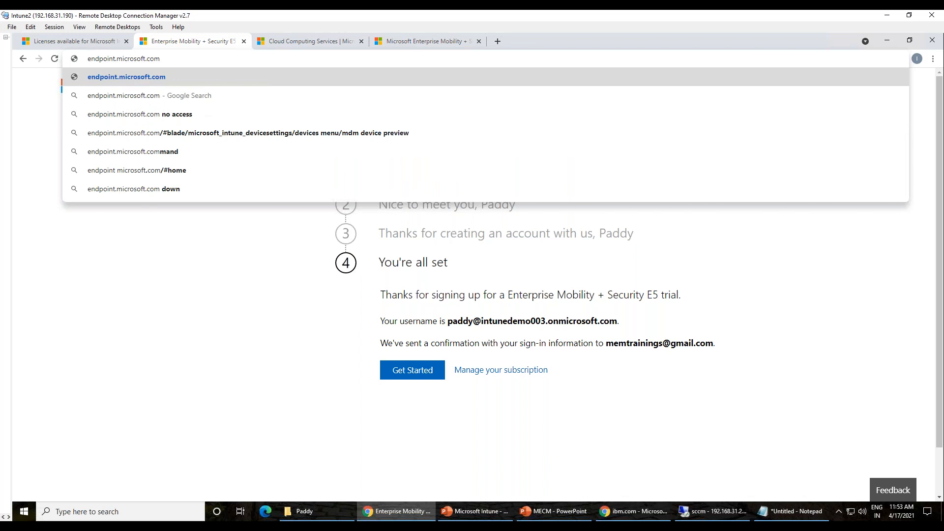
key("Return")
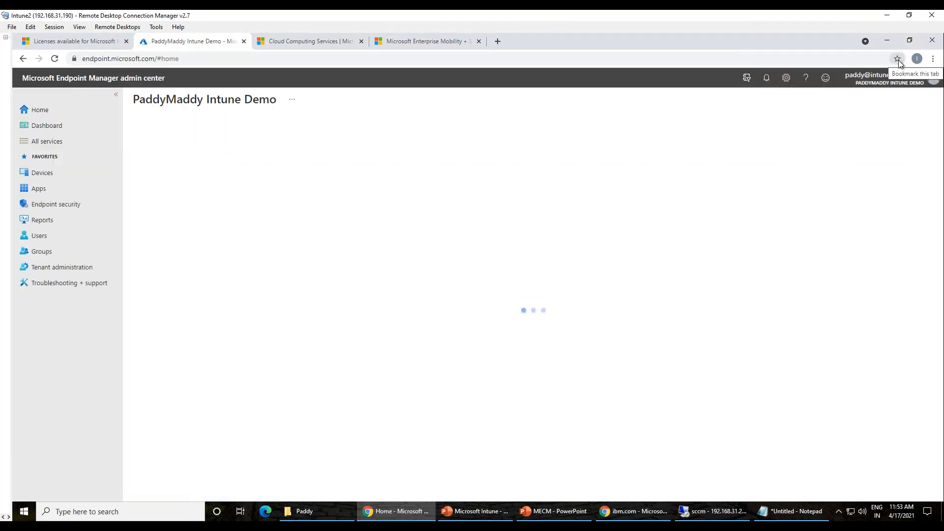
left_click(898, 59)
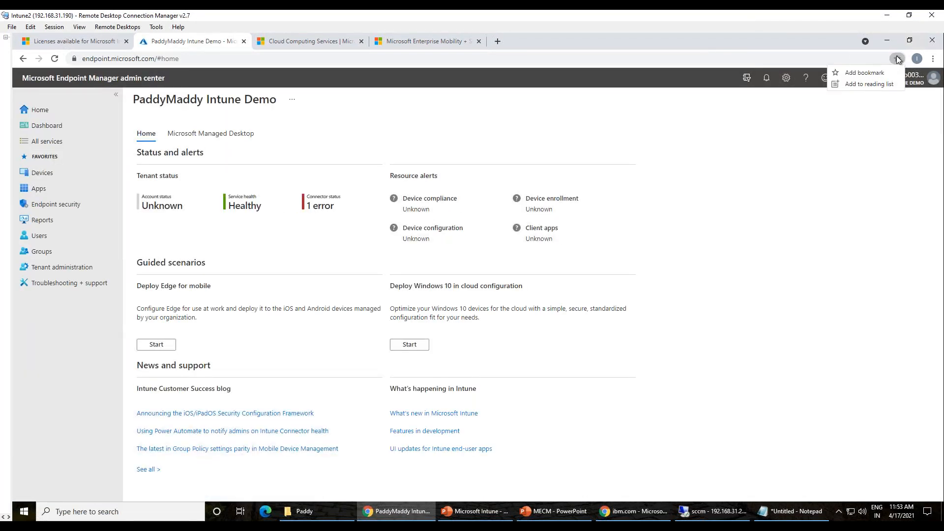
left_click(865, 72)
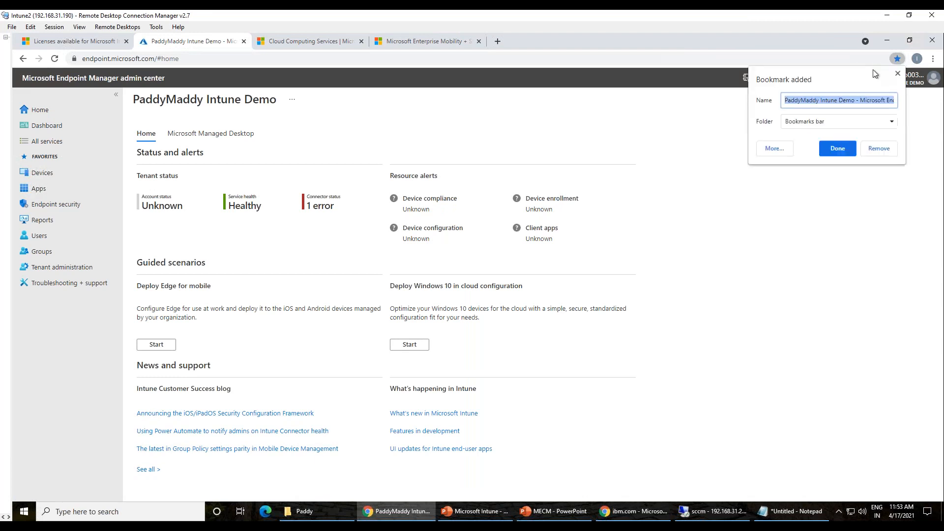
left_click(846, 154)
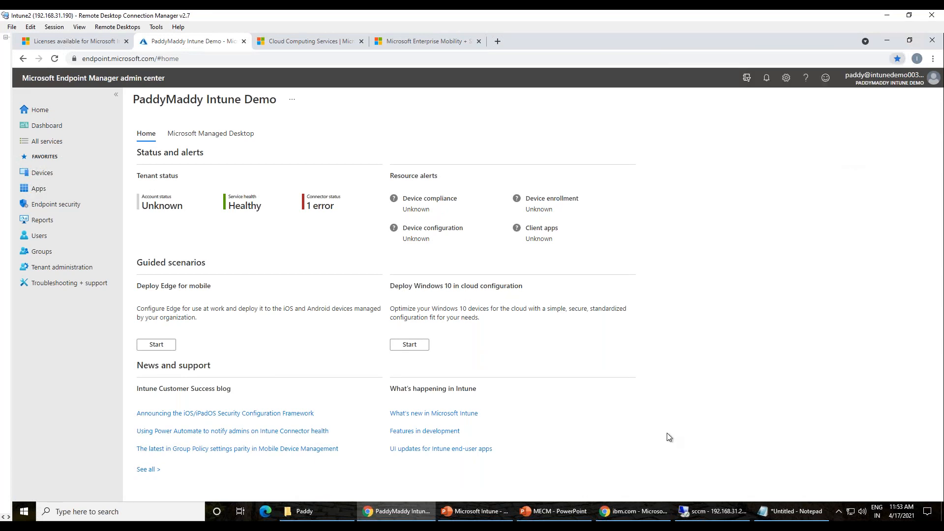
scroll(850, 214, "up", 8)
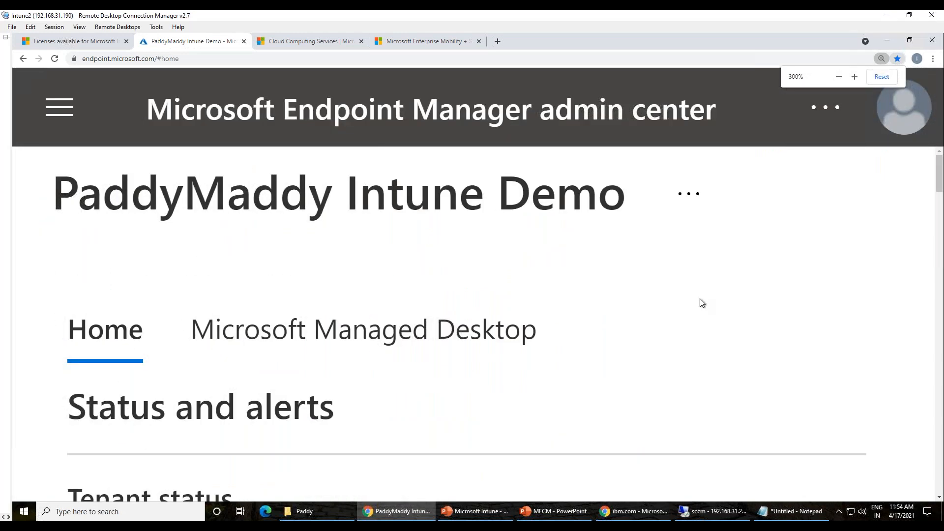
scroll(695, 290, "down", 2)
scroll(715, 288, "down", 3)
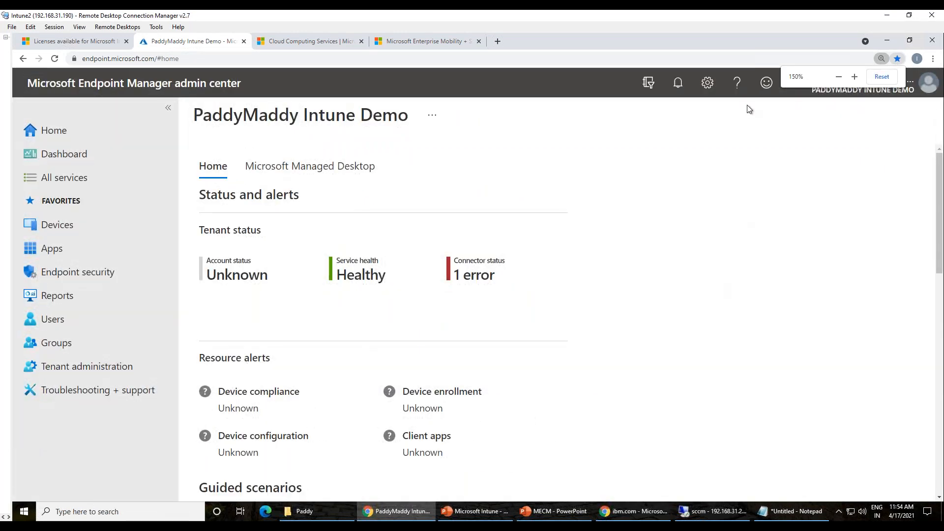
left_click(838, 57)
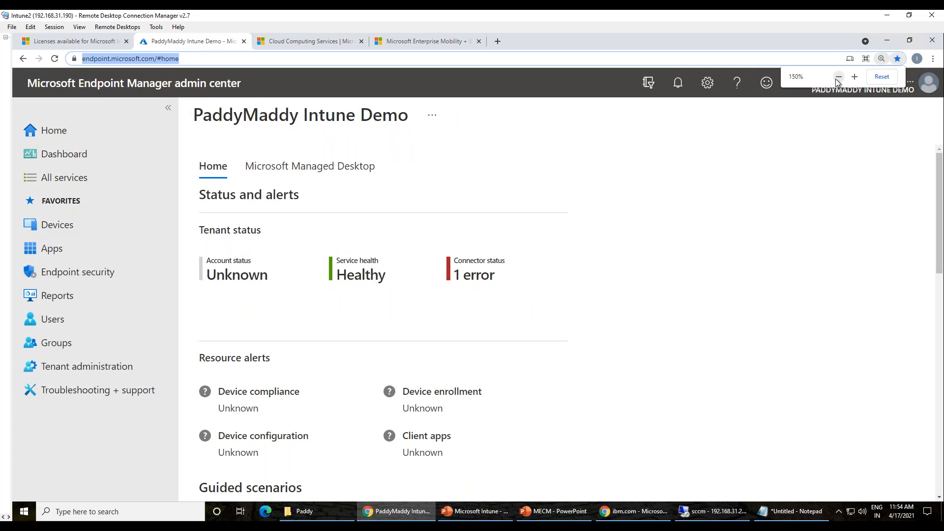
left_click(855, 77)
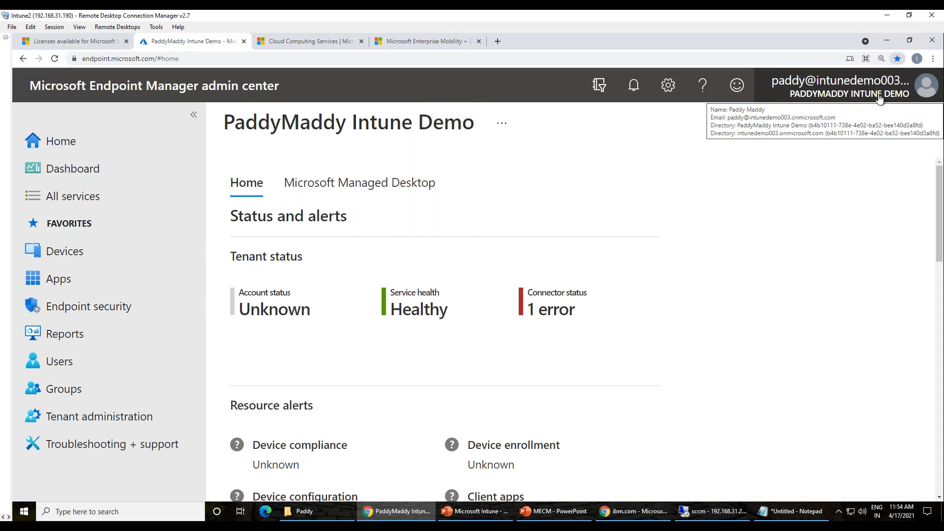
key("ctrl+minus")
key("ctrl+minus")
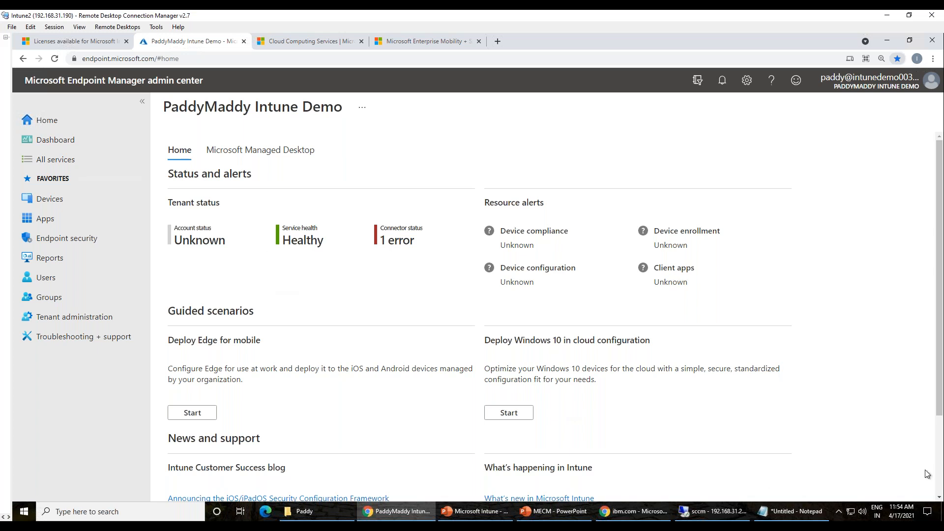
left_click(902, 515)
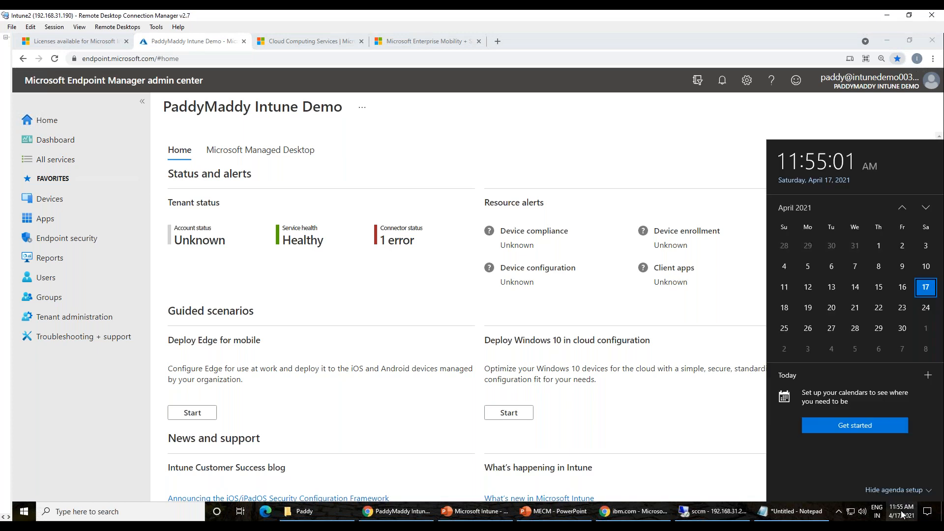
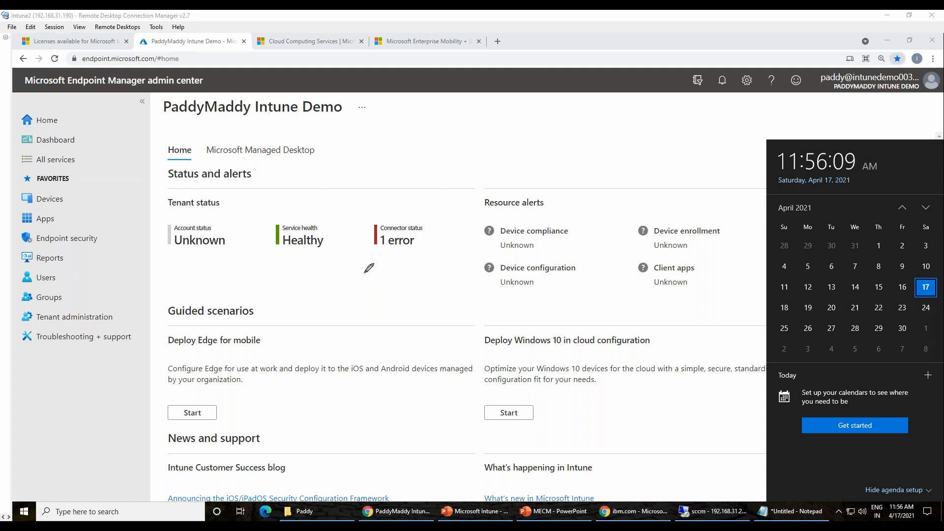
- Draw a red circle with handwritten letters in the lower-left area near Guided scenarios
left_click_drag(130, 250, 58, 334)
left_click_drag(135, 366, 108, 252)
mouse_move(90, 298)
left_mouse_down()
mouse_move(95, 315)
mouse_move(121, 292)
left_mouse_up()
left_click_drag(120, 292, 123, 305)
left_click_drag(116, 296, 130, 303)
mouse_move(106, 333)
left_mouse_down()
mouse_move(140, 313)
mouse_move(131, 345)
mouse_move(145, 351)
left_mouse_up()
mouse_move(167, 320)
left_mouse_down()
mouse_move(157, 328)
mouse_move(178, 340)
mouse_move(142, 350)
mouse_move(115, 319)
mouse_move(126, 310)
left_mouse_up()
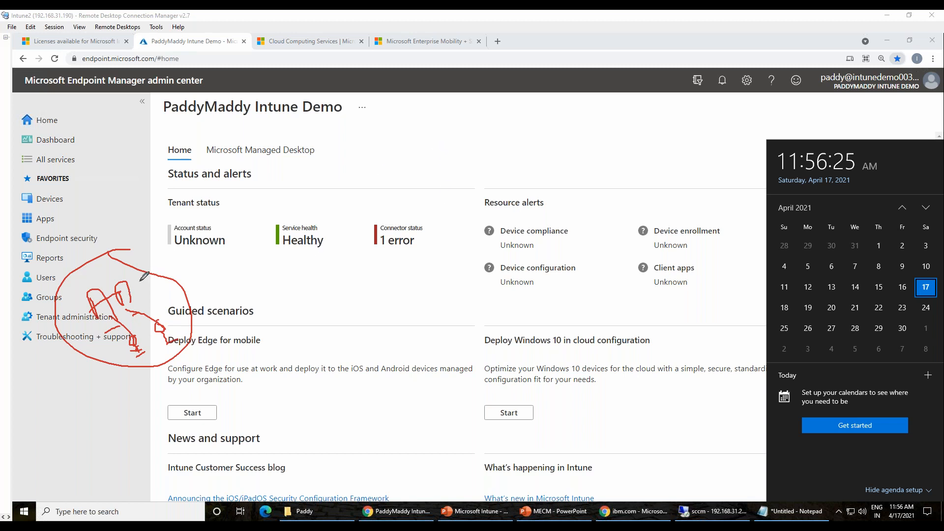
- Loop red ink around the 1 error connector status and write 'web' beside it
mouse_move(438, 123)
left_mouse_down()
mouse_move(370, 119)
mouse_move(501, 117)
left_mouse_up()
left_click_drag(407, 112, 372, 115)
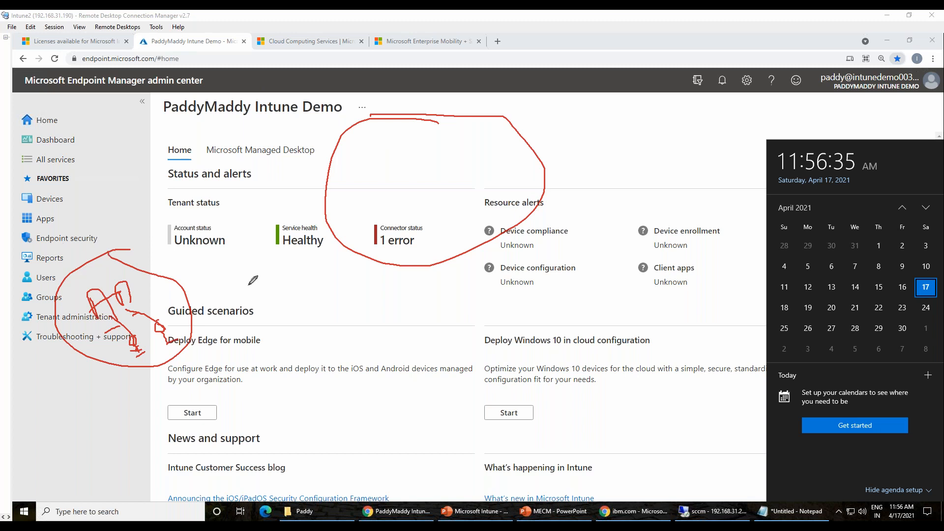
mouse_move(466, 153)
left_mouse_down()
mouse_move(462, 167)
mouse_move(479, 168)
left_mouse_up()
mouse_move(347, 160)
left_mouse_down()
mouse_move(364, 167)
mouse_move(377, 147)
mouse_move(396, 144)
left_mouse_up()
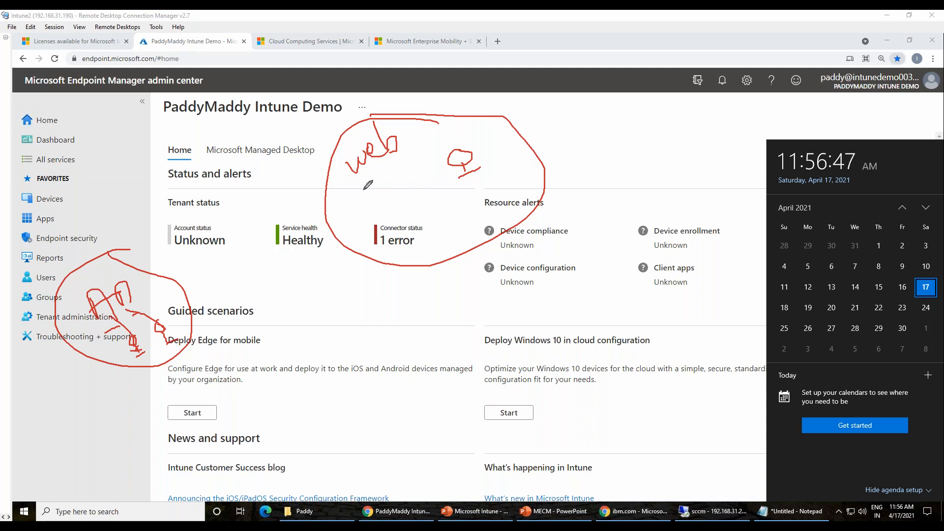
- Add a red V with letter strokes, and draw an upward arrow along the left side
mouse_move(126, 332)
left_mouse_down()
mouse_move(145, 352)
mouse_move(131, 332)
left_mouse_up()
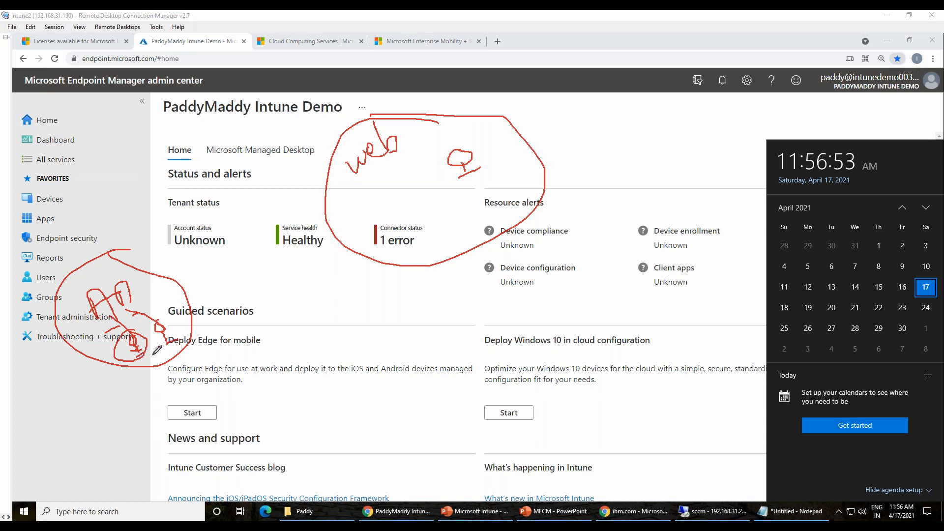
mouse_move(359, 188)
left_mouse_down()
mouse_move(368, 206)
mouse_move(376, 181)
mouse_move(337, 202)
mouse_move(353, 185)
left_mouse_up()
mouse_move(361, 229)
left_mouse_down()
mouse_move(366, 242)
mouse_move(382, 209)
left_mouse_up()
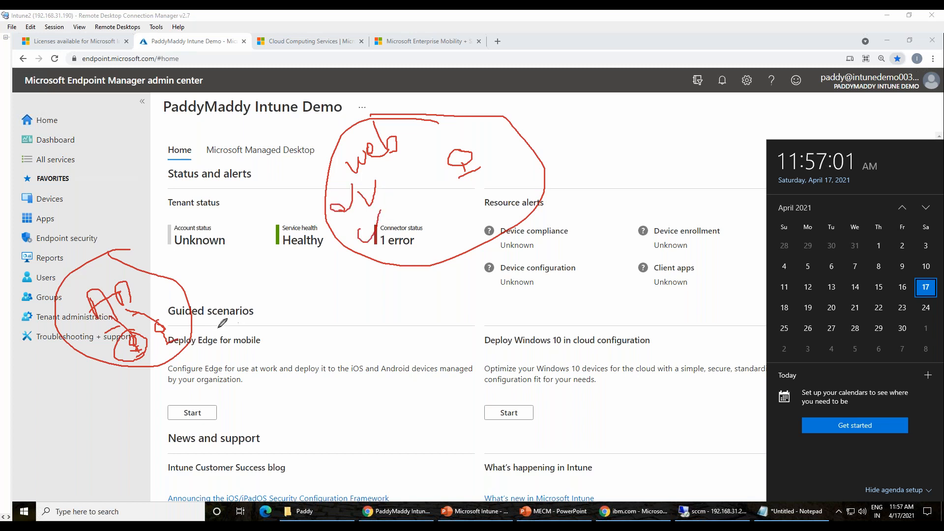
mouse_move(133, 298)
left_mouse_down()
mouse_move(145, 271)
mouse_move(331, 216)
mouse_move(207, 231)
mouse_move(133, 295)
left_mouse_up()
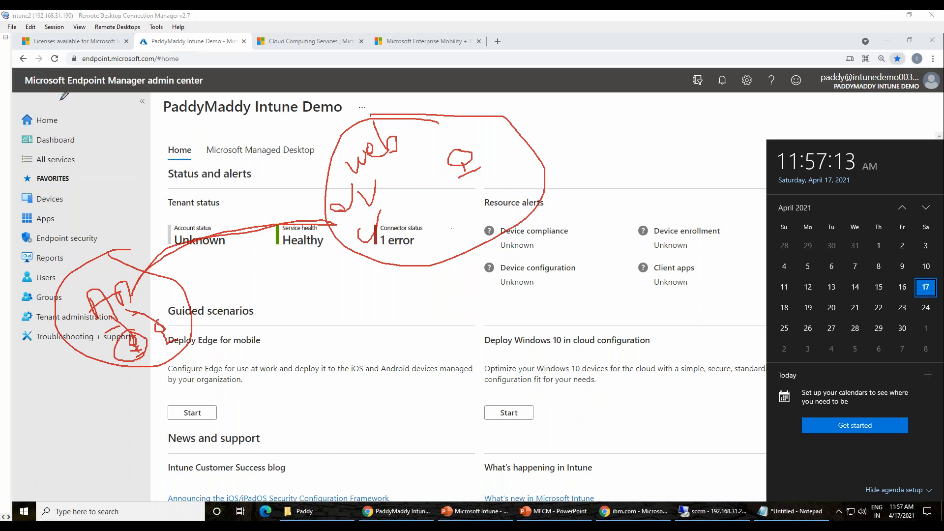
mouse_move(78, 195)
left_mouse_down()
mouse_move(86, 102)
mouse_move(71, 119)
left_mouse_up()
left_click_drag(84, 99, 96, 113)
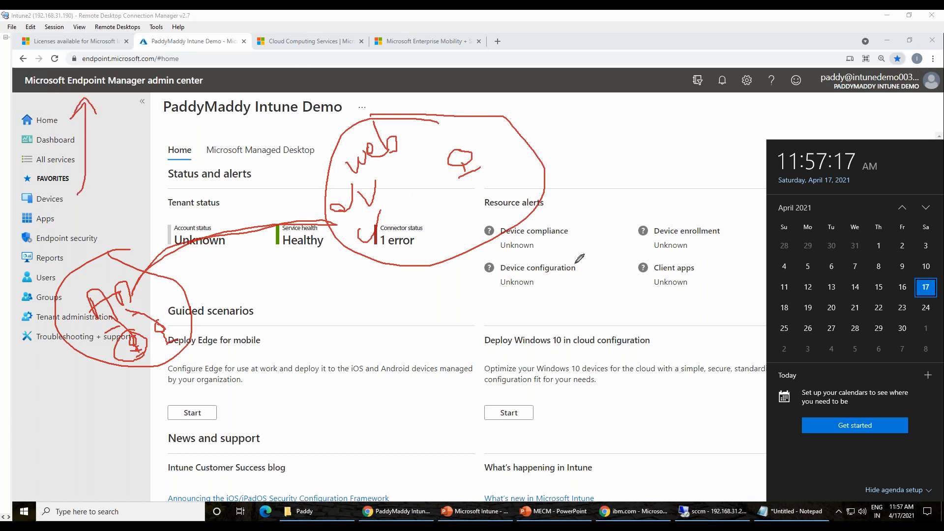
- Handwrite 'AAD' in red near the connector status and add a checkmark
mouse_move(426, 132)
left_mouse_down()
mouse_move(425, 153)
mouse_move(440, 138)
mouse_move(420, 145)
mouse_move(480, 126)
left_mouse_up()
mouse_move(486, 159)
left_mouse_down()
mouse_move(492, 138)
mouse_move(498, 150)
left_mouse_up()
mouse_move(431, 248)
left_mouse_down()
mouse_move(450, 238)
mouse_move(443, 227)
mouse_move(484, 221)
mouse_move(498, 191)
mouse_move(485, 216)
left_mouse_up()
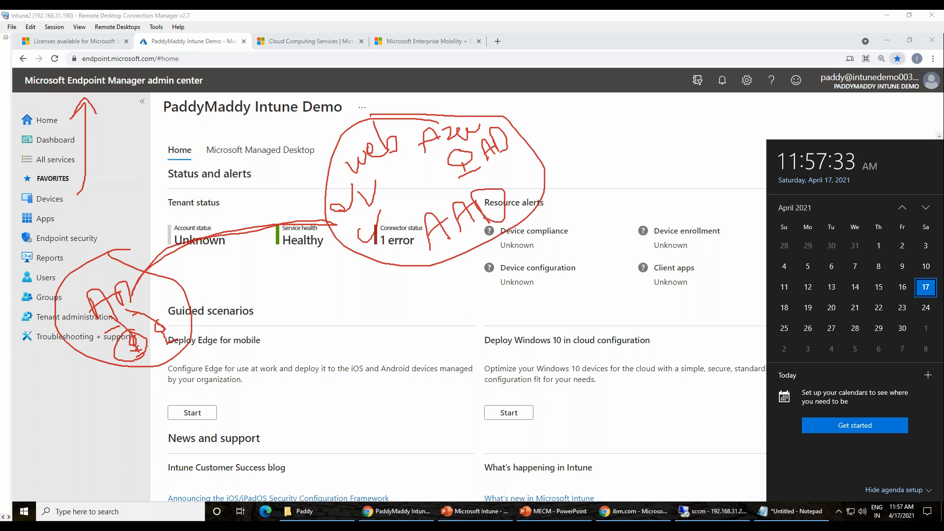
left_click_drag(442, 255, 502, 231)
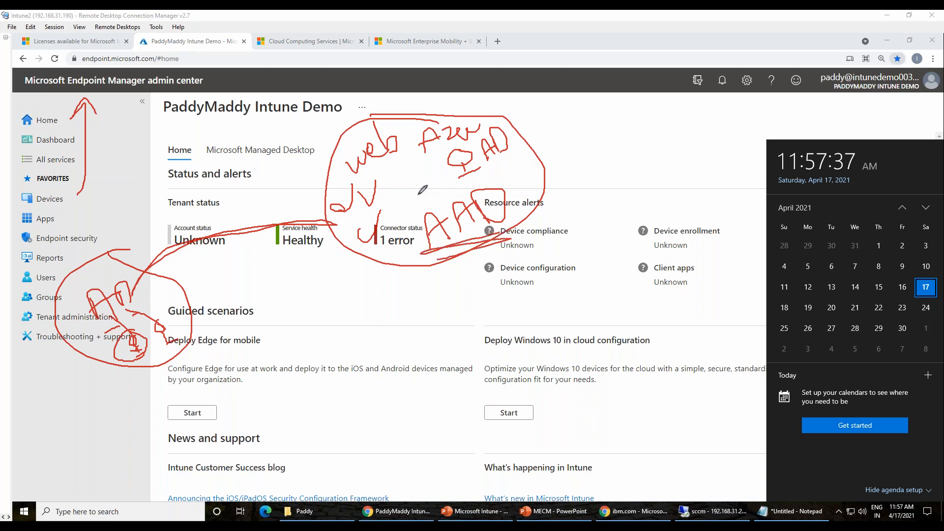
left_click_drag(416, 193, 440, 167)
- Loop red notes around the Deploy Edge for mobile description and arrow them up to AAD
mouse_move(255, 404)
left_mouse_down()
mouse_move(270, 395)
mouse_move(284, 408)
mouse_move(298, 379)
mouse_move(301, 388)
left_mouse_up()
left_click_drag(319, 396, 379, 367)
left_click(391, 360)
mouse_move(405, 331)
left_mouse_down()
mouse_move(420, 352)
mouse_move(432, 339)
left_mouse_up()
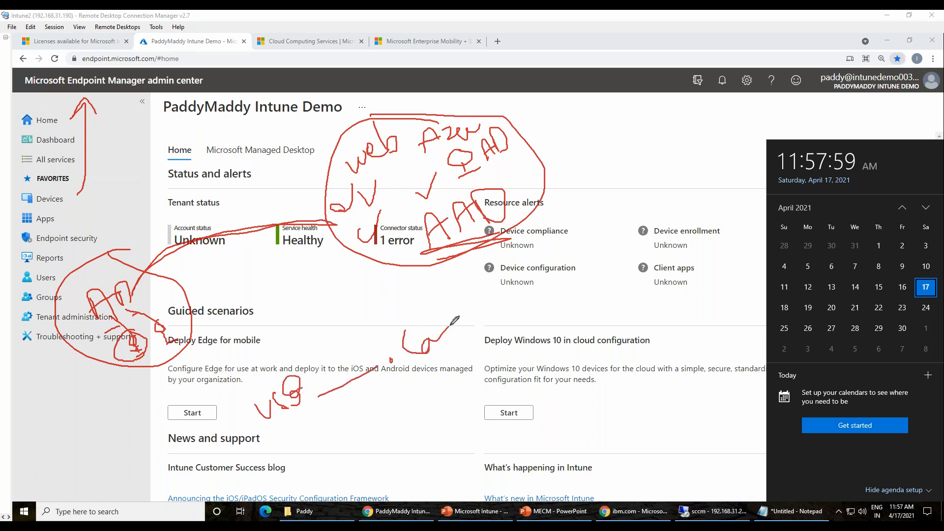
mouse_move(273, 437)
left_mouse_down()
mouse_move(534, 327)
mouse_move(212, 433)
mouse_move(255, 427)
mouse_move(154, 353)
mouse_move(162, 327)
mouse_move(168, 338)
left_mouse_up()
mouse_move(468, 385)
left_mouse_down()
mouse_move(456, 317)
mouse_move(435, 284)
mouse_move(463, 262)
left_mouse_up()
mouse_move(390, 171)
left_mouse_down()
mouse_move(387, 148)
mouse_move(382, 193)
mouse_move(399, 184)
mouse_move(409, 162)
left_mouse_up()
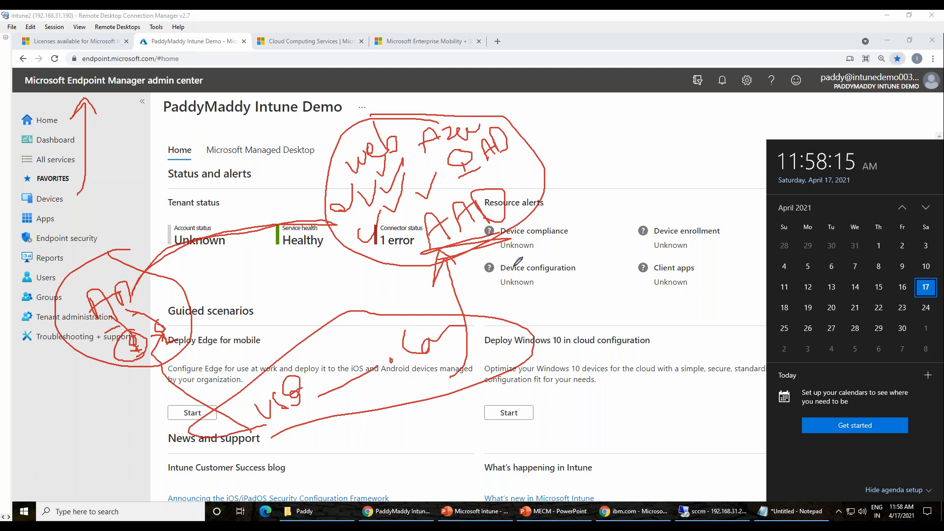
- Underline red handwriting near the tenant title, then draw a blue line to Connector status
mouse_move(118, 121)
left_mouse_down()
mouse_move(137, 149)
mouse_move(145, 117)
mouse_move(159, 112)
left_mouse_up()
mouse_move(158, 78)
left_mouse_down()
mouse_move(188, 102)
mouse_move(218, 77)
left_mouse_up()
left_click_drag(138, 151, 243, 101)
left_click_drag(185, 120, 227, 93)
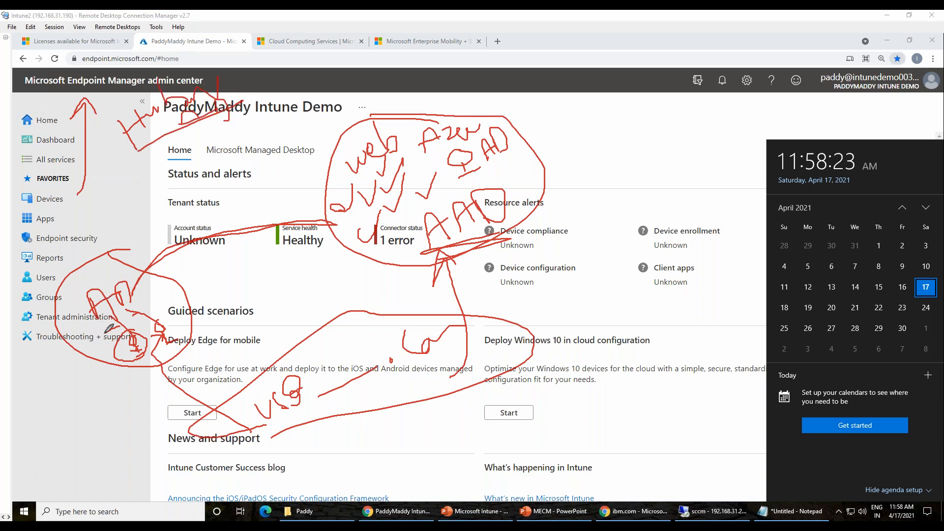
mouse_move(150, 350)
left_mouse_down()
mouse_move(140, 366)
mouse_move(161, 352)
mouse_move(133, 315)
mouse_move(155, 269)
mouse_move(345, 215)
mouse_move(333, 248)
left_mouse_up()
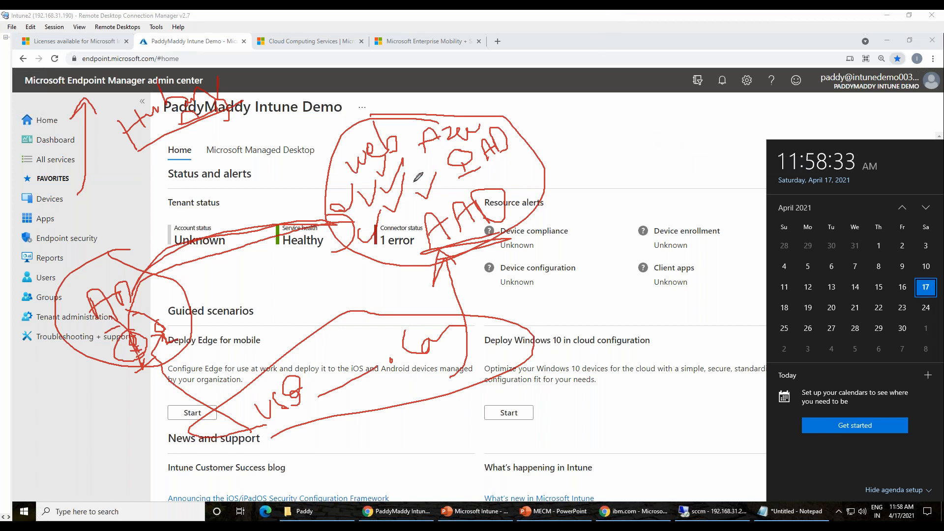
mouse_move(133, 338)
left_mouse_down()
mouse_move(231, 244)
mouse_move(390, 212)
mouse_move(387, 235)
left_mouse_up()
mouse_move(432, 208)
left_mouse_down()
mouse_move(427, 183)
mouse_move(452, 173)
mouse_move(458, 185)
left_mouse_up()
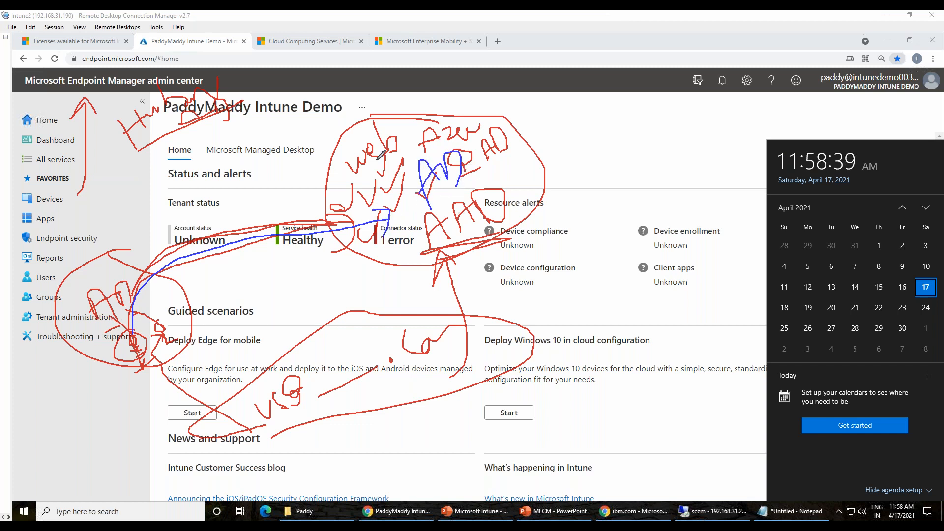
- Retrace blue lines to Connector status and circle Deploy Edge for mobile, linking it to 1 error
left_click_drag(372, 173, 399, 148)
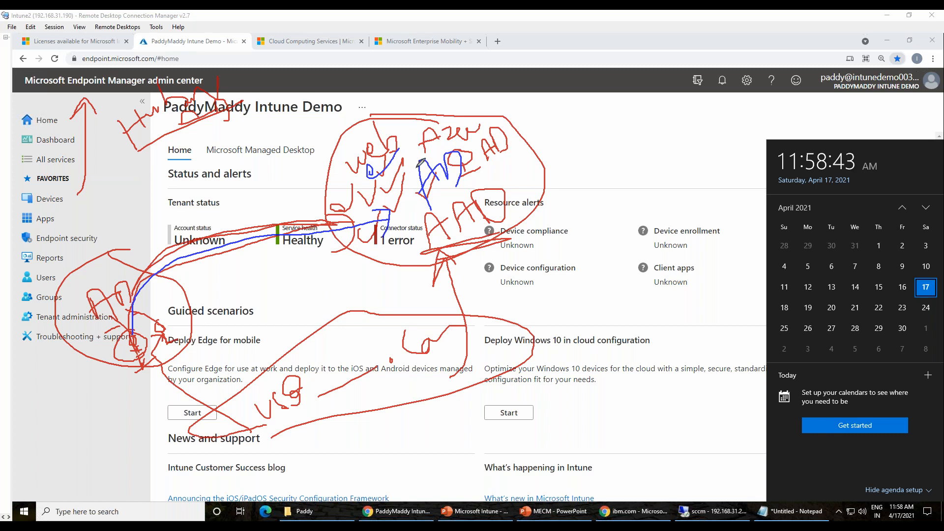
mouse_move(140, 352)
left_mouse_down()
mouse_move(135, 297)
mouse_move(375, 213)
left_mouse_up()
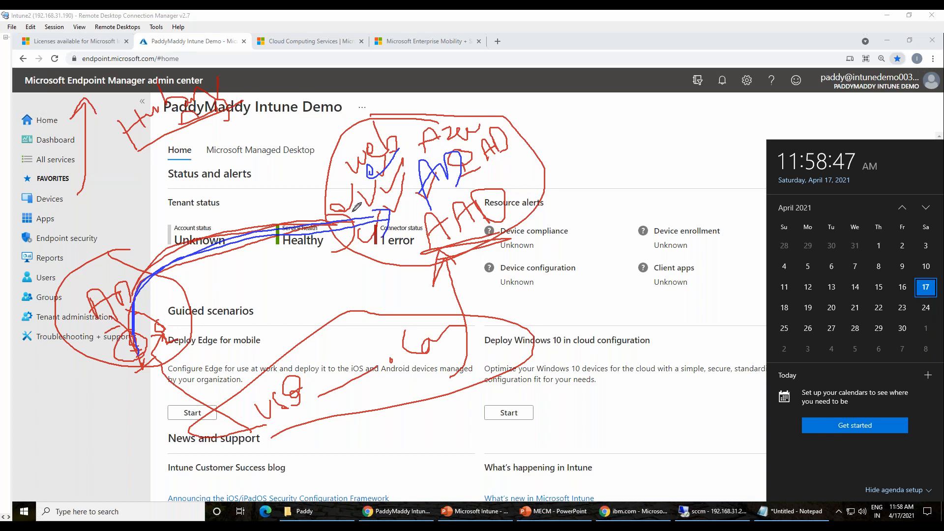
mouse_move(137, 339)
left_mouse_down()
mouse_move(229, 230)
mouse_move(375, 213)
left_mouse_up()
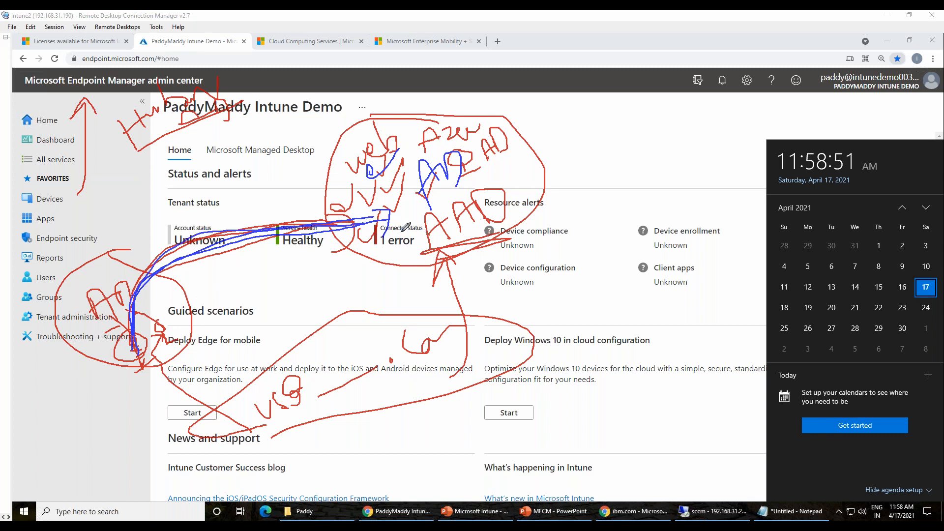
mouse_move(168, 318)
left_mouse_down()
mouse_move(150, 320)
mouse_move(162, 313)
mouse_move(179, 340)
mouse_move(168, 348)
mouse_move(176, 345)
left_mouse_up()
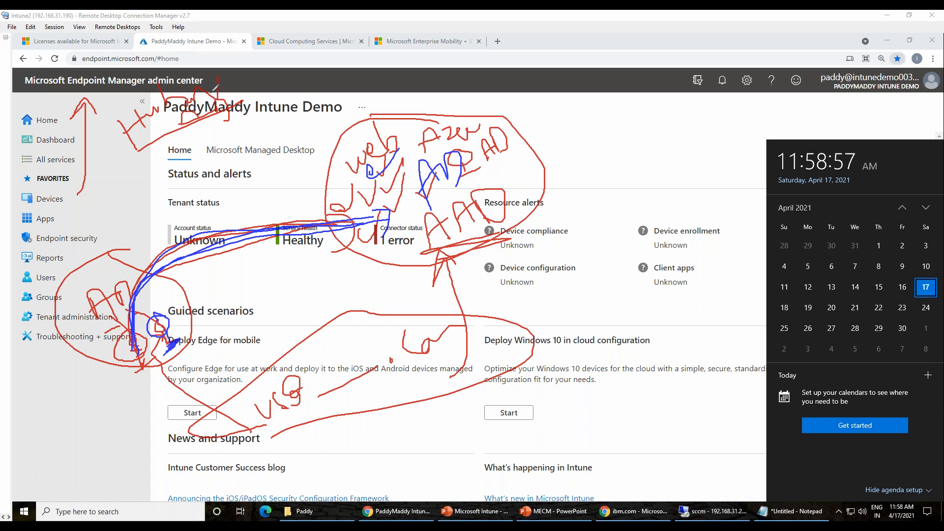
mouse_move(169, 310)
left_mouse_down()
mouse_move(140, 290)
mouse_move(107, 288)
mouse_move(91, 308)
left_mouse_up()
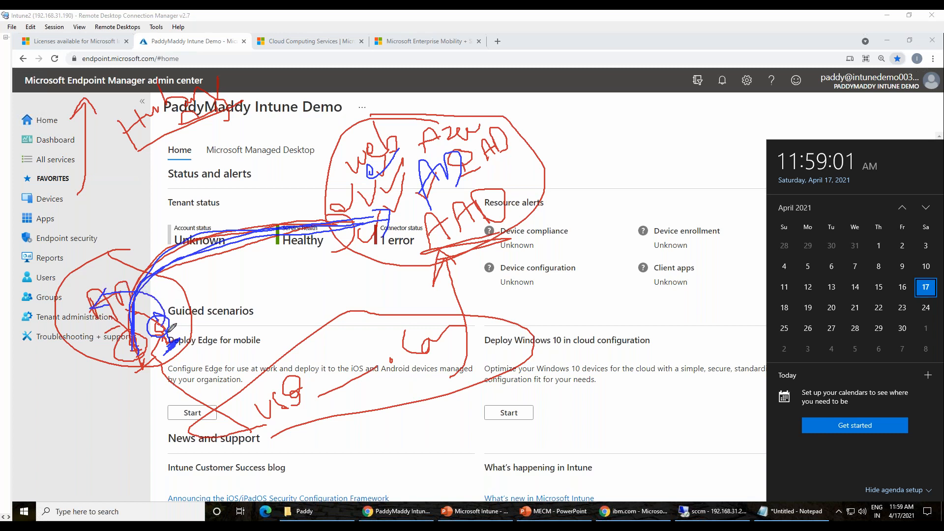
mouse_move(168, 328)
left_mouse_down()
mouse_move(379, 290)
mouse_move(421, 226)
mouse_move(432, 242)
left_mouse_up()
mouse_move(169, 315)
left_mouse_down()
mouse_move(146, 319)
mouse_move(168, 323)
left_mouse_up()
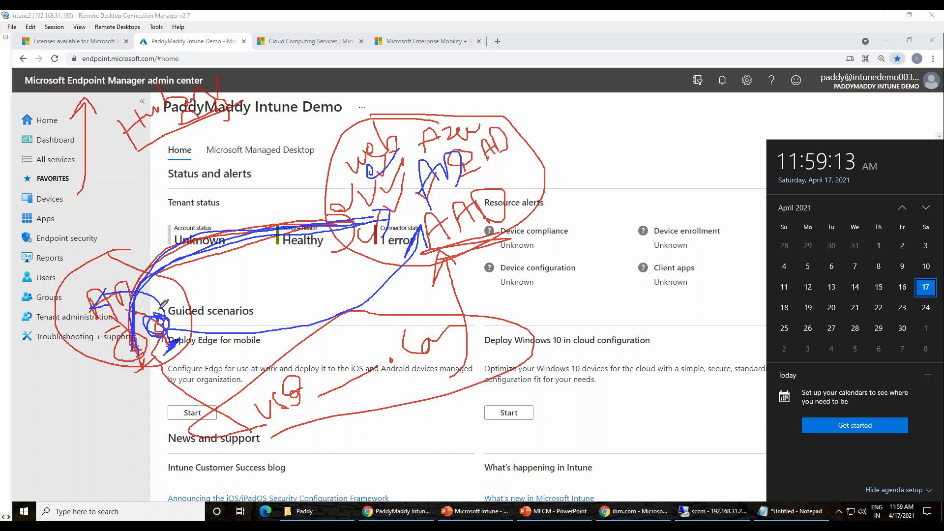
- Add blue loops near the AAD notes and more lines from the left circle across Tenant status
left_click_drag(93, 324, 109, 291)
mouse_move(436, 223)
left_mouse_down()
mouse_move(440, 201)
mouse_move(502, 170)
left_mouse_up()
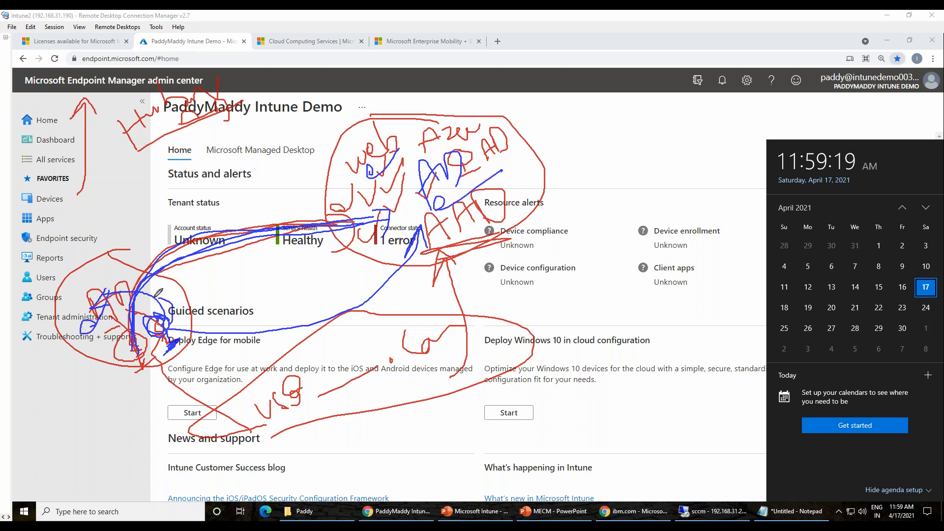
left_click_drag(167, 324, 455, 230)
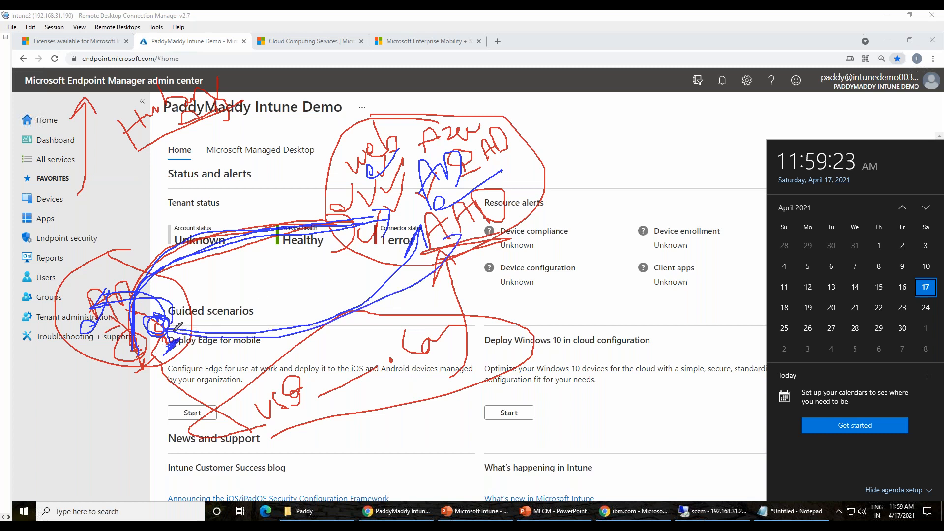
mouse_move(137, 329)
left_mouse_down()
mouse_move(153, 355)
mouse_move(170, 308)
mouse_move(155, 329)
mouse_move(174, 356)
left_mouse_up()
left_click_drag(169, 320, 118, 289)
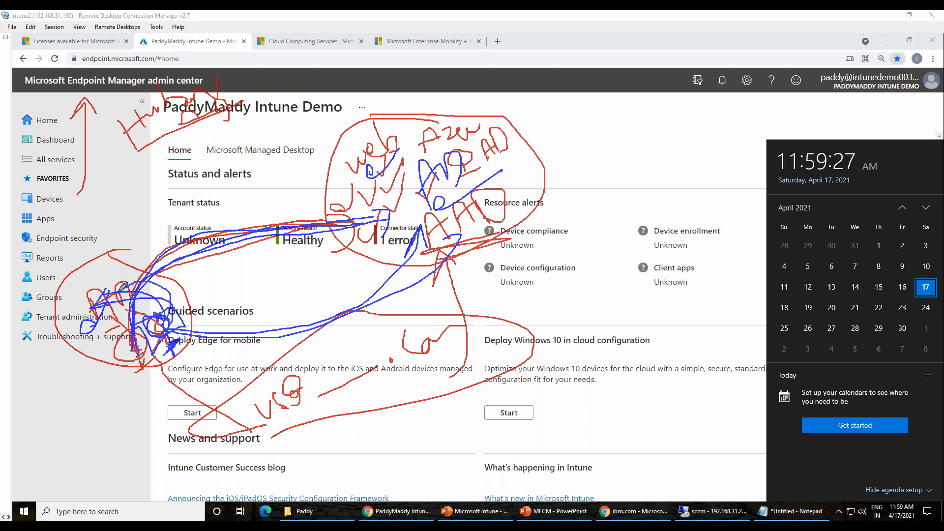
left_click_drag(170, 331, 435, 240)
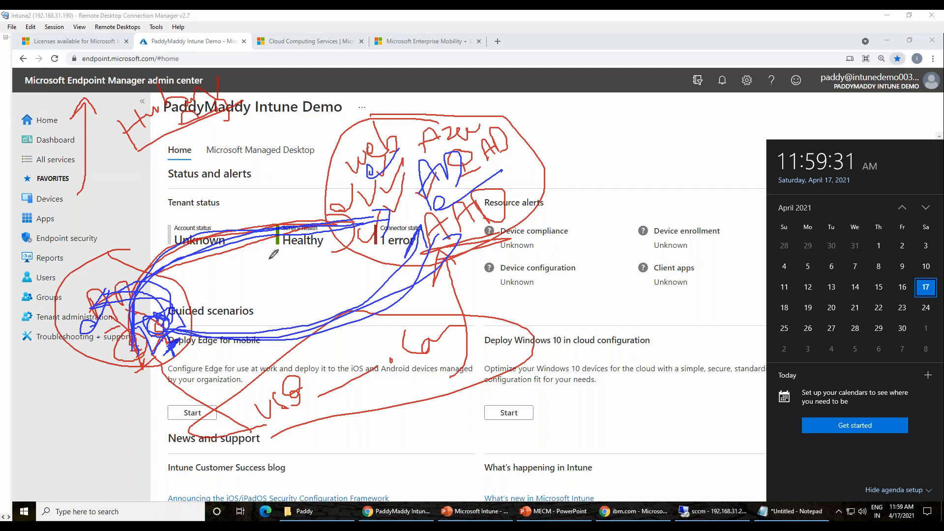
mouse_move(151, 261)
left_mouse_down()
mouse_move(158, 289)
mouse_move(317, 263)
mouse_move(334, 201)
mouse_move(136, 253)
left_mouse_up()
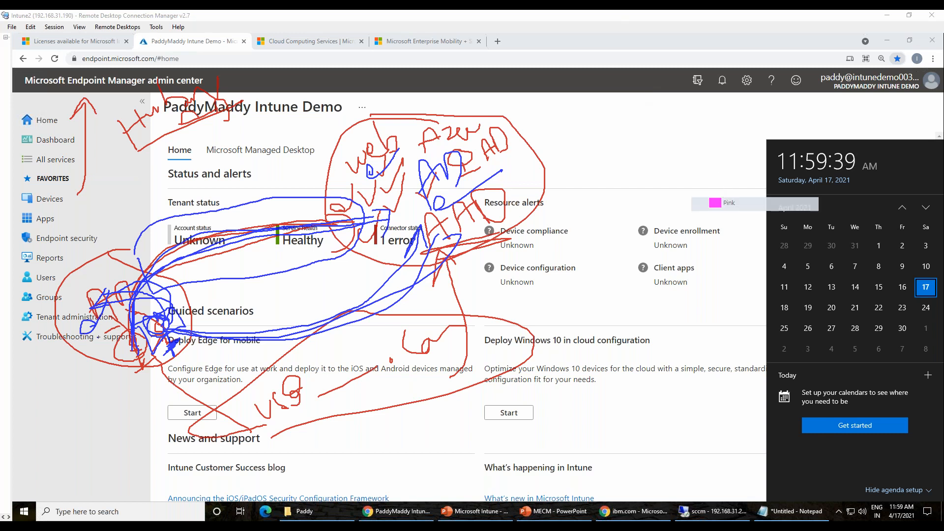
- Handwrite a pink 'ADC' note over Tenant status with a downward arrow
mouse_move(172, 216)
left_mouse_down()
mouse_move(172, 185)
mouse_move(188, 206)
left_mouse_up()
left_click_drag(163, 204, 202, 189)
left_click_drag(193, 179, 196, 204)
mouse_move(225, 174)
left_mouse_down()
mouse_move(240, 196)
mouse_move(298, 177)
mouse_move(310, 158)
mouse_move(326, 174)
left_mouse_up()
left_click_drag(196, 168, 232, 126)
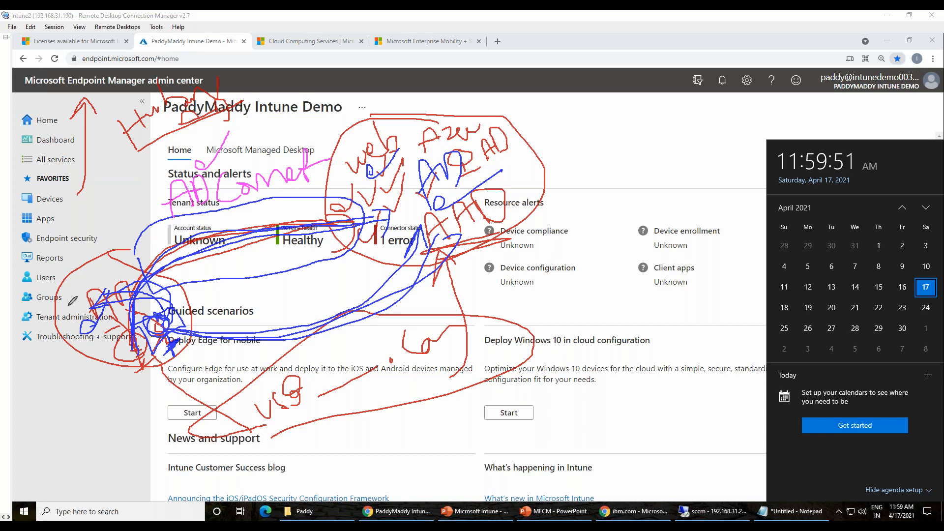
mouse_move(234, 101)
left_mouse_down()
mouse_move(244, 147)
mouse_move(253, 129)
left_mouse_up()
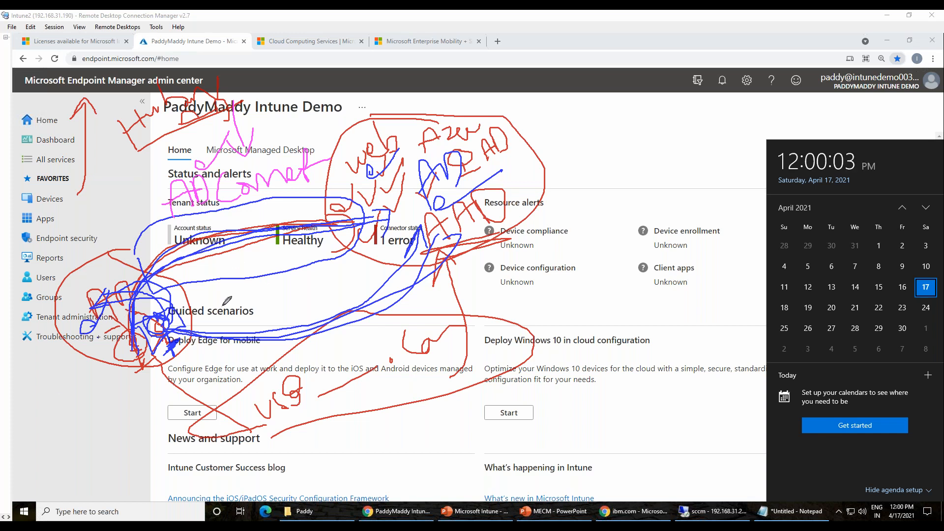
- Write magenta notes at the lower left, link them to Connector status, and circle Guided scenarios
left_click_drag(88, 343, 88, 372)
left_click_drag(77, 382, 48, 421)
mouse_move(78, 404)
left_mouse_down()
mouse_move(68, 415)
mouse_move(79, 415)
left_mouse_up()
mouse_move(83, 415)
left_mouse_down()
mouse_move(88, 404)
mouse_move(115, 402)
mouse_move(110, 428)
mouse_move(99, 382)
left_mouse_up()
mouse_move(141, 436)
left_mouse_down()
mouse_move(156, 431)
mouse_move(170, 461)
left_mouse_up()
mouse_move(60, 418)
left_mouse_down()
mouse_move(141, 434)
mouse_move(83, 418)
left_mouse_up()
mouse_move(96, 381)
left_mouse_down()
mouse_move(174, 288)
mouse_move(410, 199)
left_mouse_up()
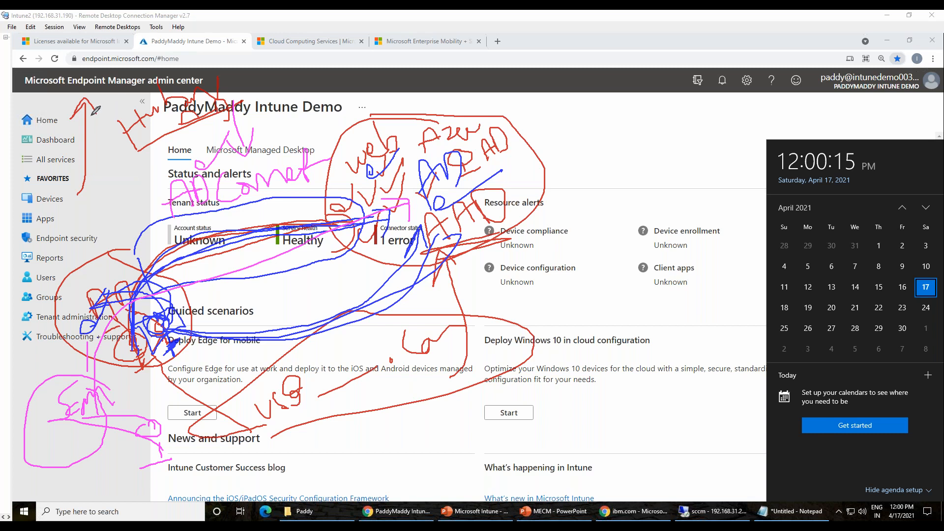
mouse_move(85, 186)
left_mouse_down()
mouse_move(24, 202)
mouse_move(40, 173)
mouse_move(104, 162)
mouse_move(90, 182)
left_mouse_up()
mouse_move(90, 473)
left_mouse_down()
mouse_move(74, 474)
mouse_move(83, 492)
mouse_move(99, 494)
left_mouse_up()
mouse_move(207, 303)
left_mouse_down()
mouse_move(198, 315)
mouse_move(212, 295)
mouse_move(217, 340)
mouse_move(244, 339)
left_mouse_up()
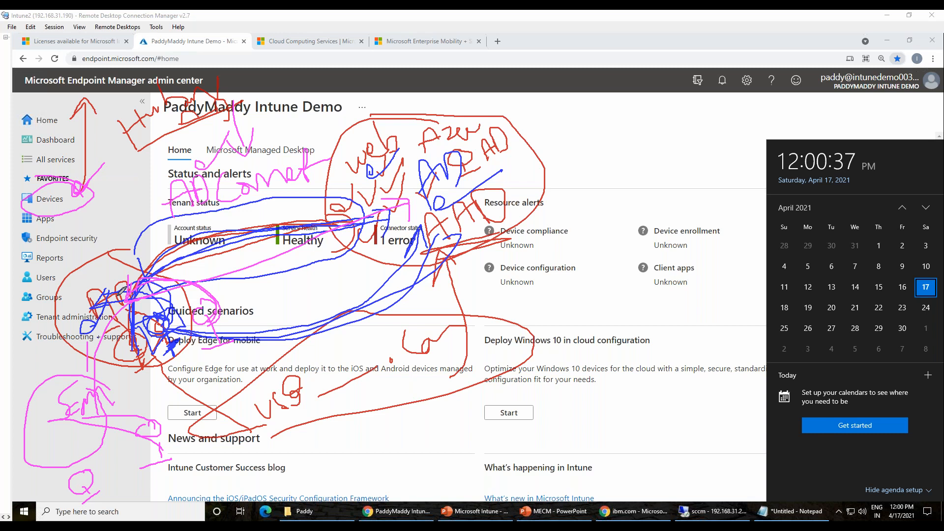
- Draw pink arrows from Guided scenarios and the Edge text to Connector status
mouse_move(237, 313)
left_mouse_down()
mouse_move(387, 216)
mouse_move(384, 234)
left_mouse_up()
mouse_move(213, 319)
left_mouse_down()
mouse_move(324, 290)
mouse_move(374, 229)
mouse_move(390, 232)
left_mouse_up()
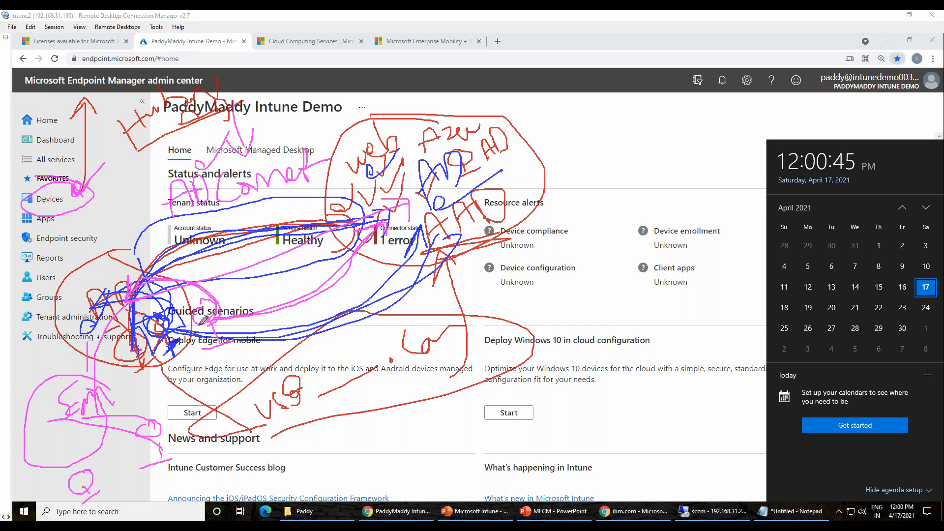
mouse_move(208, 325)
left_mouse_down()
mouse_move(352, 281)
mouse_move(382, 224)
left_mouse_up()
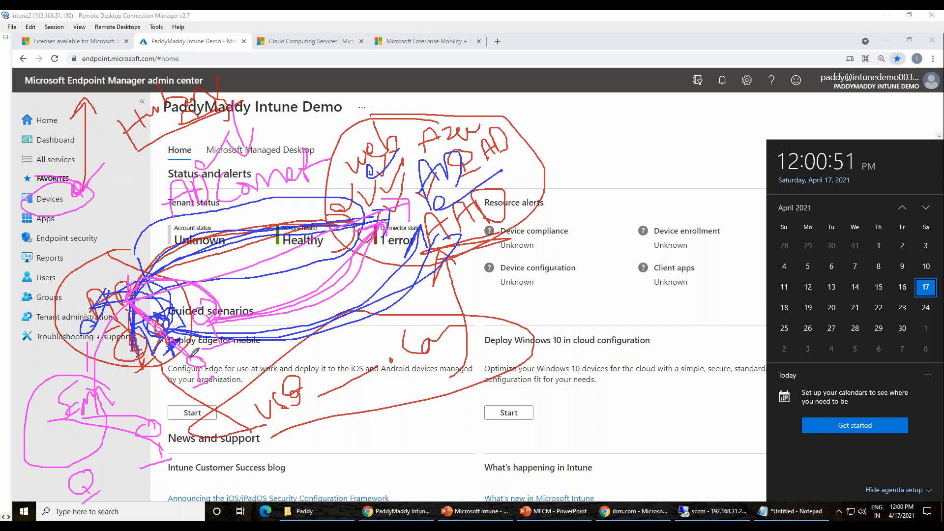
left_click_drag(223, 367, 421, 210)
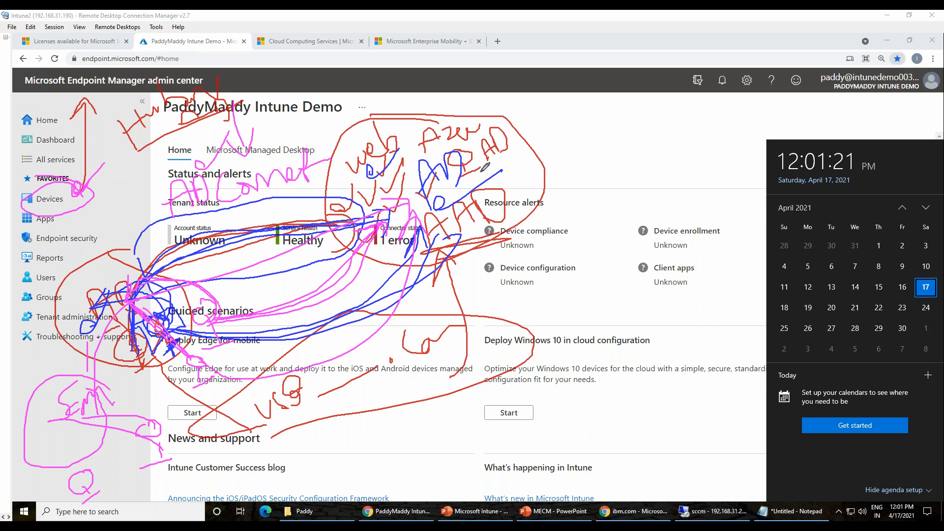
- Underline the AD Connect note, circle the header, and sweep a pink loop toward Resource alerts
mouse_move(191, 225)
left_mouse_down()
mouse_move(304, 192)
mouse_move(217, 211)
mouse_move(240, 207)
left_mouse_up()
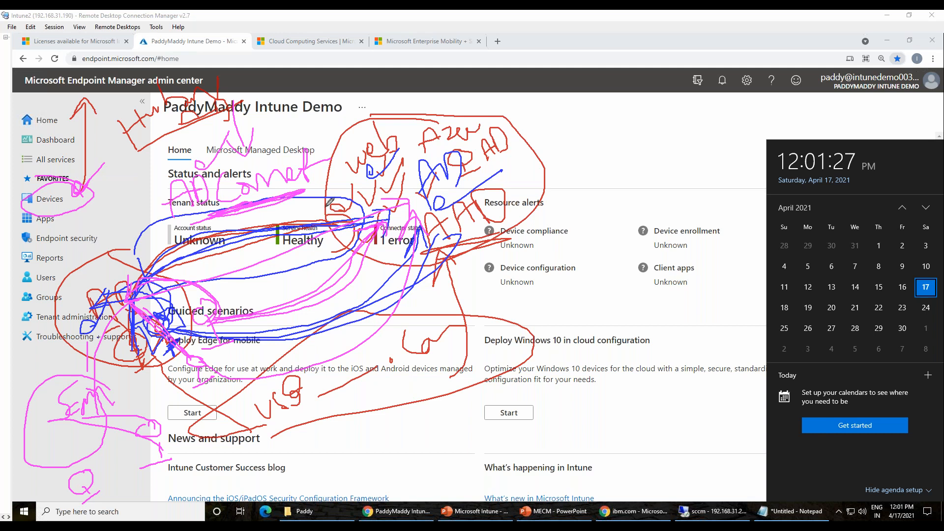
mouse_move(211, 78)
left_mouse_down()
mouse_move(59, 63)
mouse_move(266, 46)
left_mouse_up()
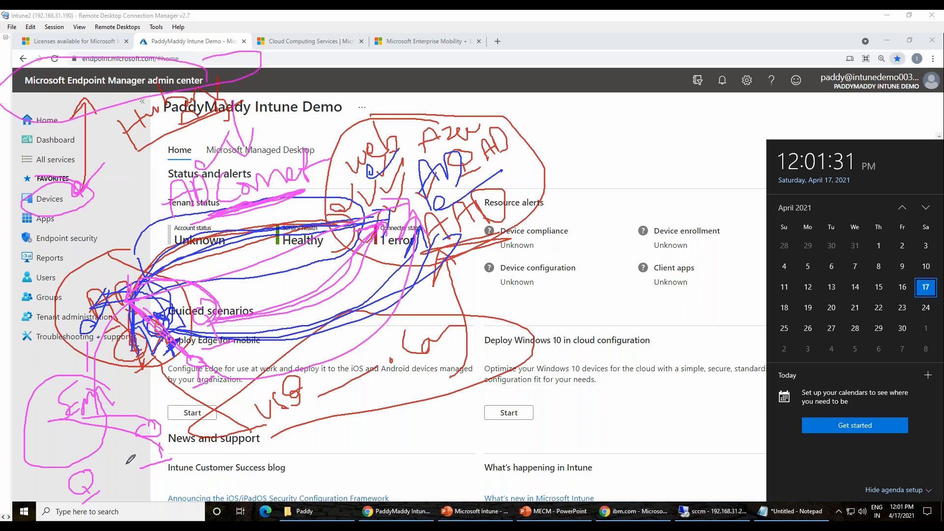
mouse_move(104, 254)
left_mouse_down()
mouse_move(42, 443)
mouse_move(523, 349)
left_mouse_up()
mouse_move(549, 255)
left_mouse_down()
mouse_move(329, 112)
mouse_move(207, 117)
left_mouse_up()
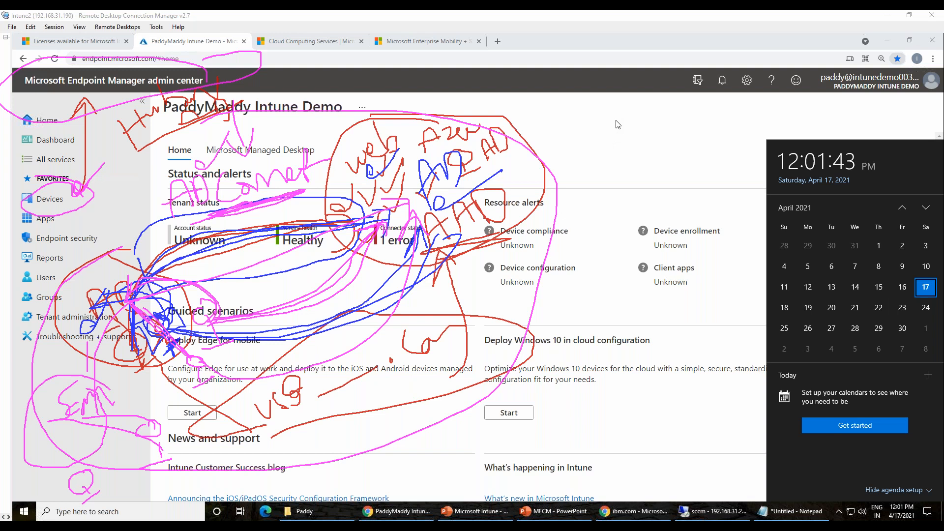
- Clear all ink and draw a pink arrow from the sidebar up to the tenant name heading
key("Escape")
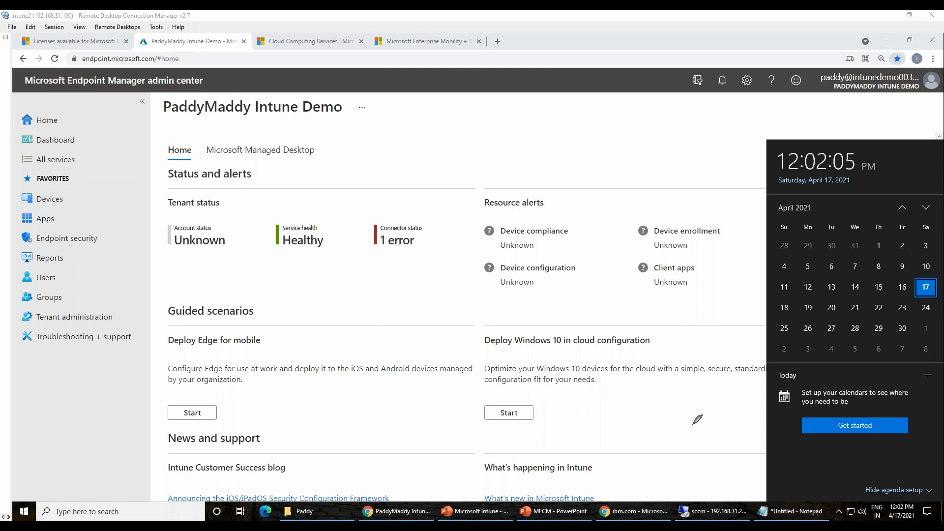
mouse_move(97, 367)
left_mouse_down()
mouse_move(175, 93)
mouse_move(203, 140)
left_mouse_up()
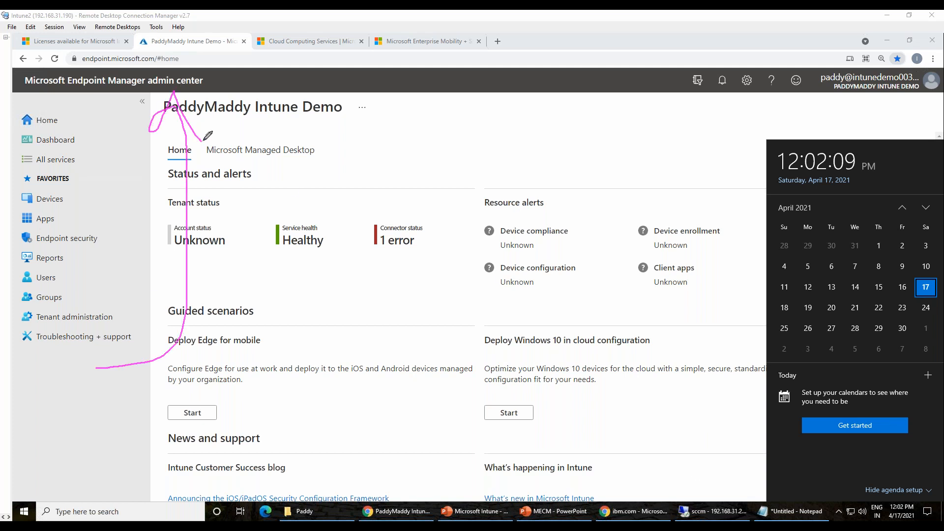
- Scribble pink marks beside the tenant name heading on the Endpoint Manager home page
left_click_drag(406, 127, 429, 157)
mouse_move(424, 175)
left_mouse_down()
mouse_move(418, 145)
mouse_move(471, 120)
left_mouse_up()
mouse_move(459, 96)
left_mouse_down()
mouse_move(470, 111)
mouse_move(493, 113)
mouse_move(509, 139)
mouse_move(494, 105)
left_mouse_up()
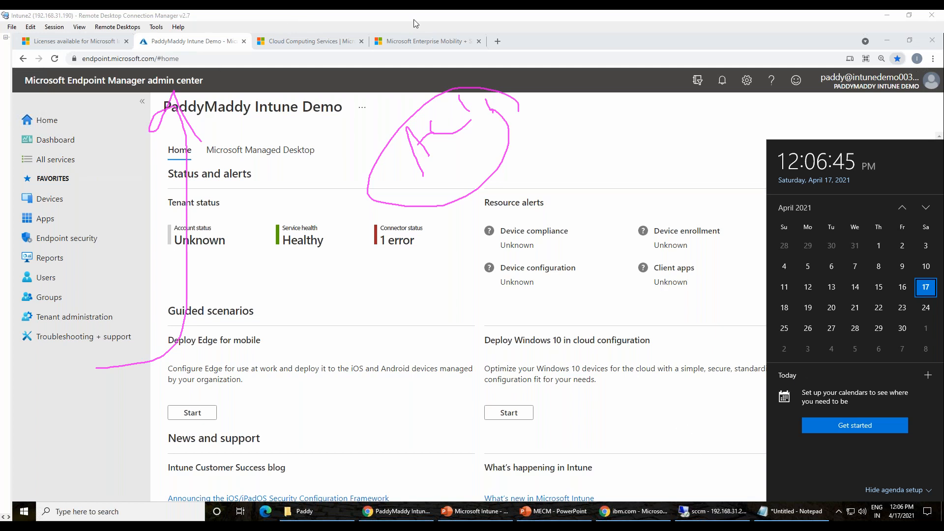
left_click(505, 364)
- Clear all pen drawings, close the calendar panel, and refocus Chrome on the home dashboard
left_click(612, 101)
left_click(908, 513)
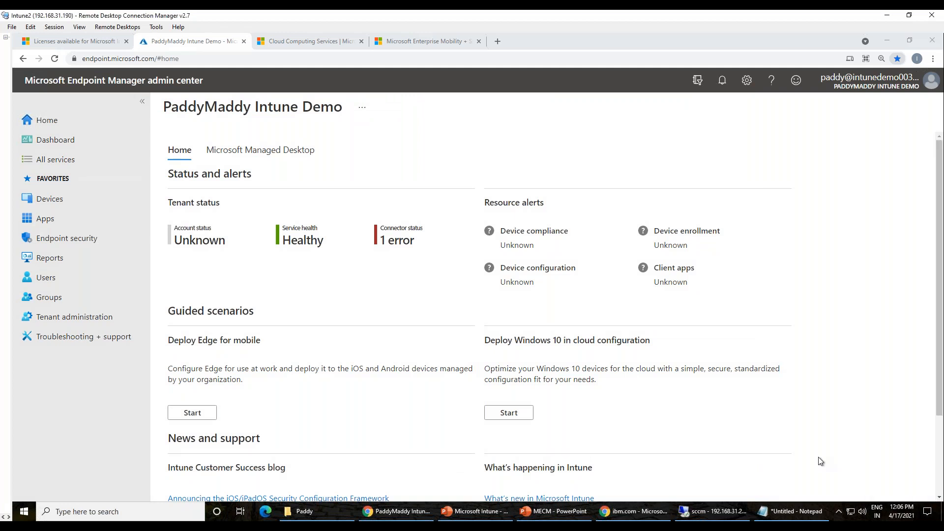
left_click(824, 427)
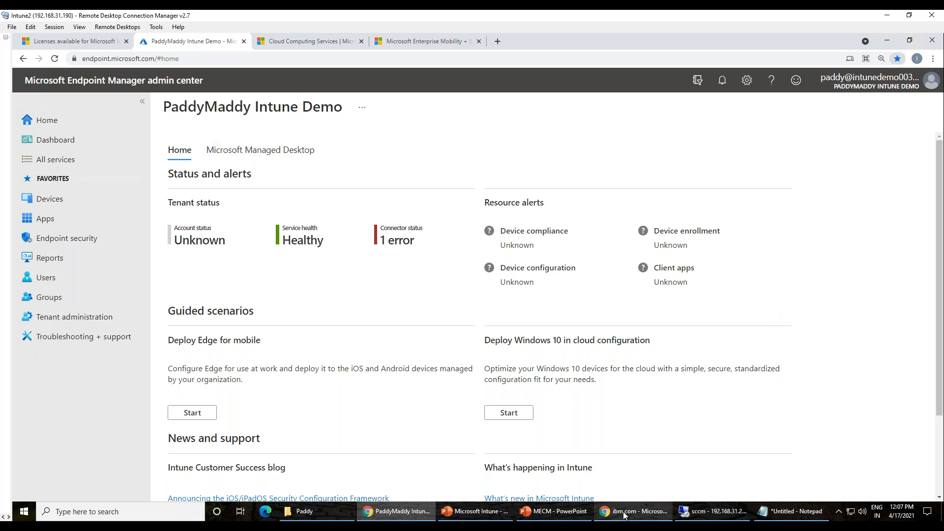
- In Notepad, paste '.onmicrosoft.com' onto line 3
left_click(439, 45)
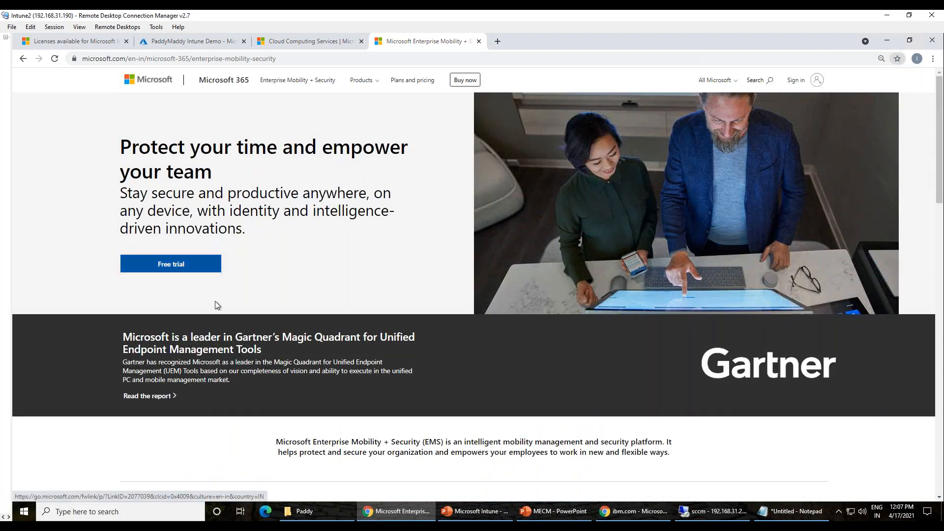
left_click(792, 512)
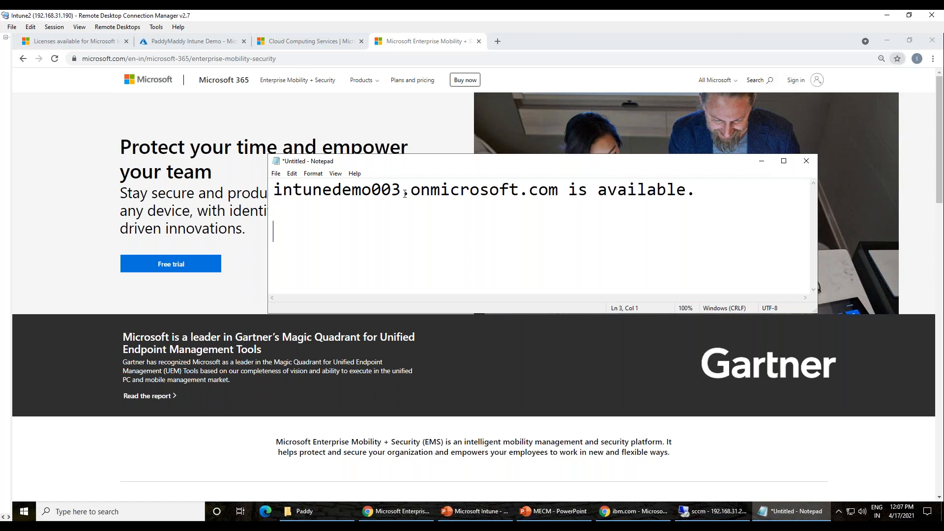
left_click_drag(401, 191, 559, 191)
key("ctrl+c")
left_click(547, 238)
key("ctrl+v")
left_click_drag(512, 237, 274, 241)
left_click(487, 257)
- Copy the full intunedemo003.onmicrosoft.com domain and paste it onto a new line 5
left_click_drag(258, 191, 257, 192)
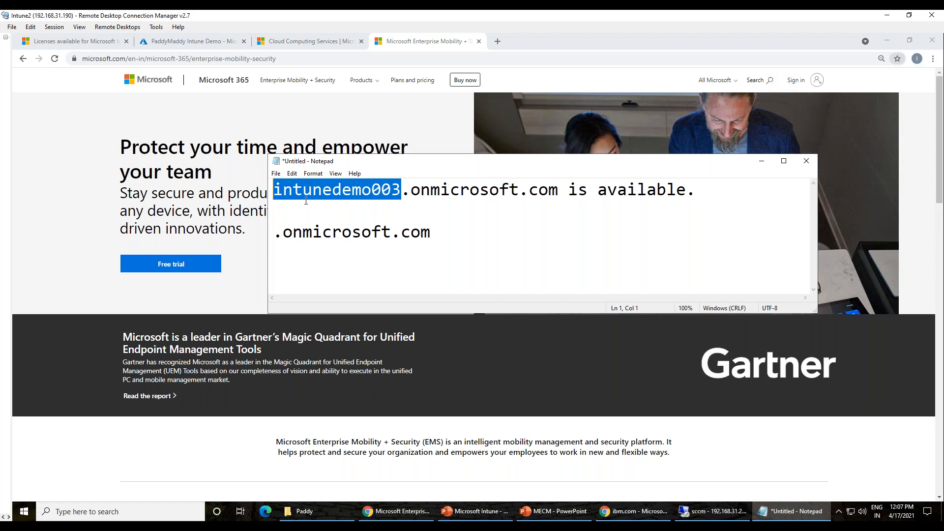
left_click(379, 190)
left_click(399, 191)
left_click_drag(398, 191, 195, 171)
left_click(531, 235)
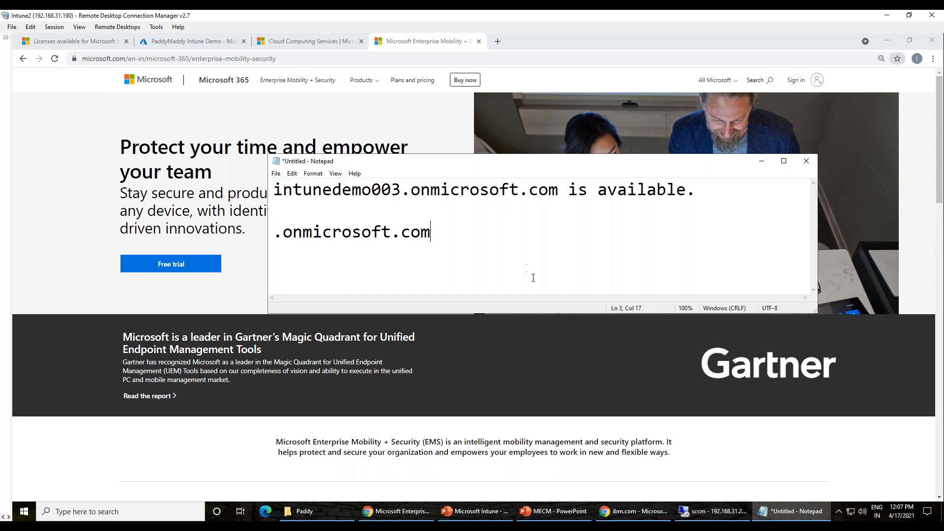
key("Return")
left_click_drag(560, 191, 274, 191)
key("ctrl+c")
left_click(472, 238)
key("Return")
key("Return")
key("ctrl+v")
key("Home")
type("user")
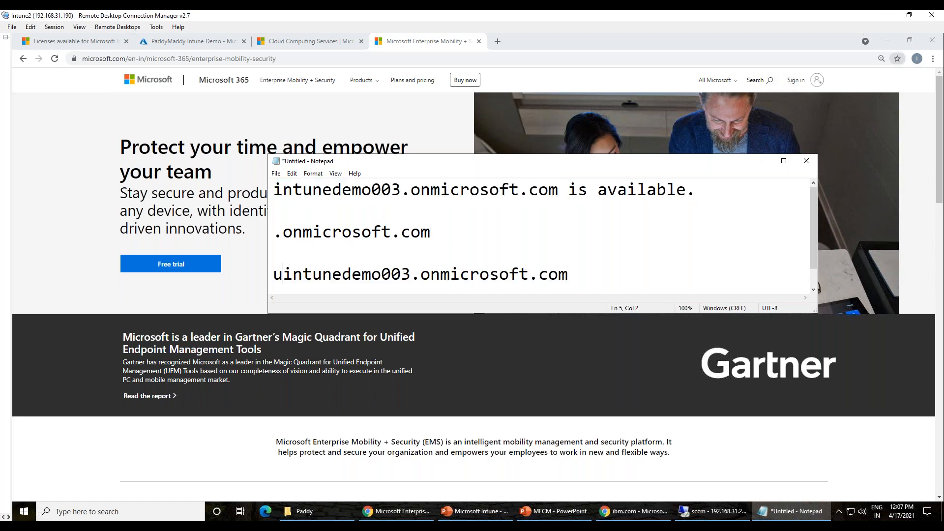
type("@")
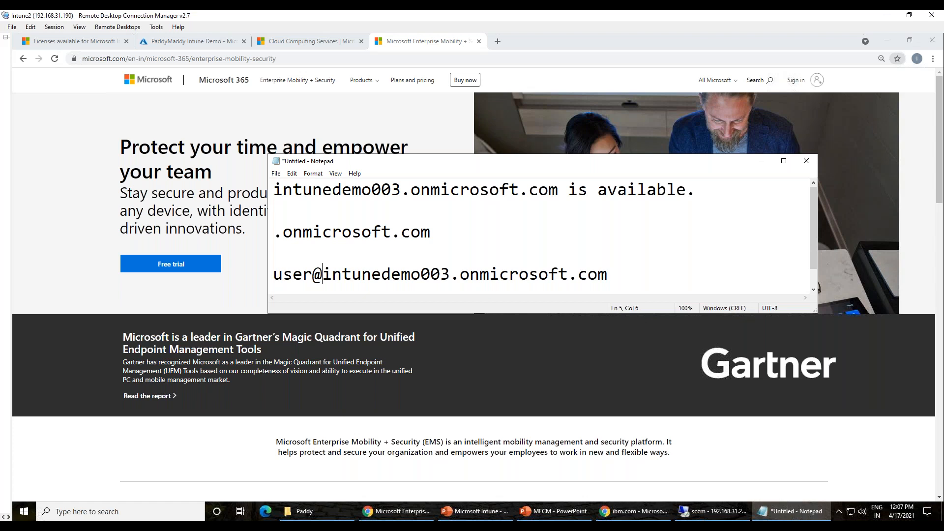
key("End")
key("Return")
type("user@ibm.com")
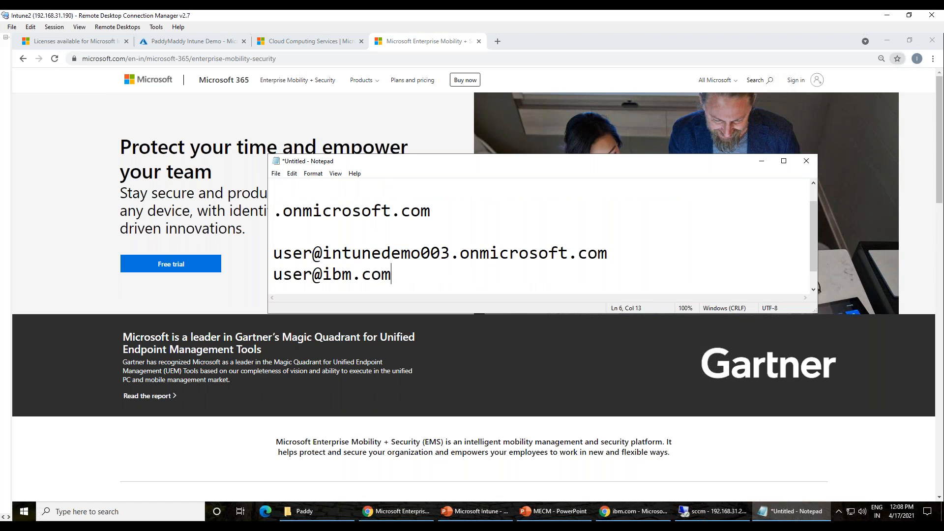
- Return to the browser and switch to the Intune admin center tab
left_click_drag(634, 253, 472, 249)
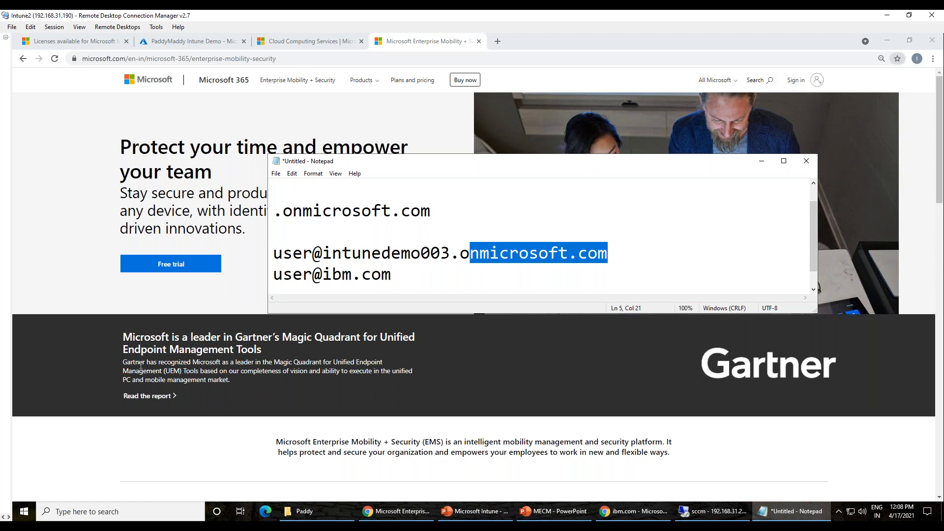
left_click(75, 324)
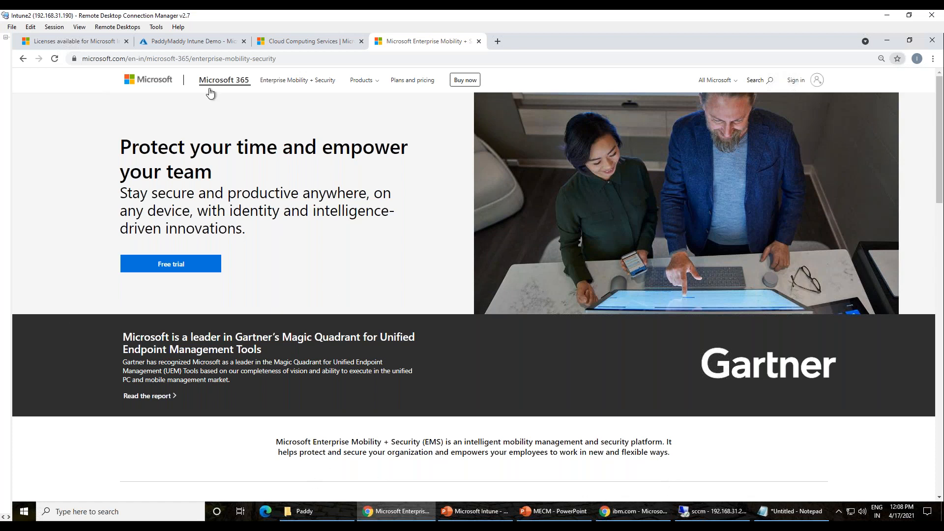
left_click(197, 43)
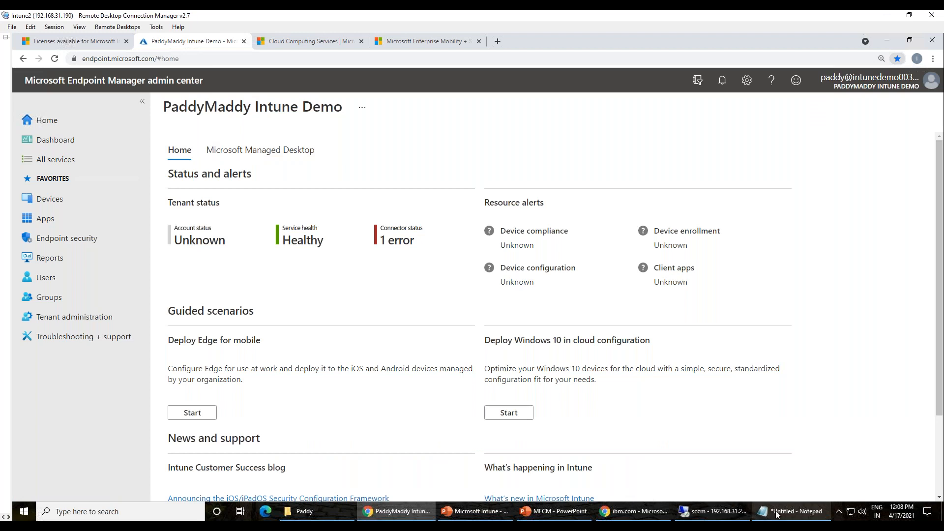
- Copy intunedemo003.onmicrosoft.com from line 5 over line 3's text and add a line below
left_click(792, 511)
left_click_drag(460, 252, 662, 255)
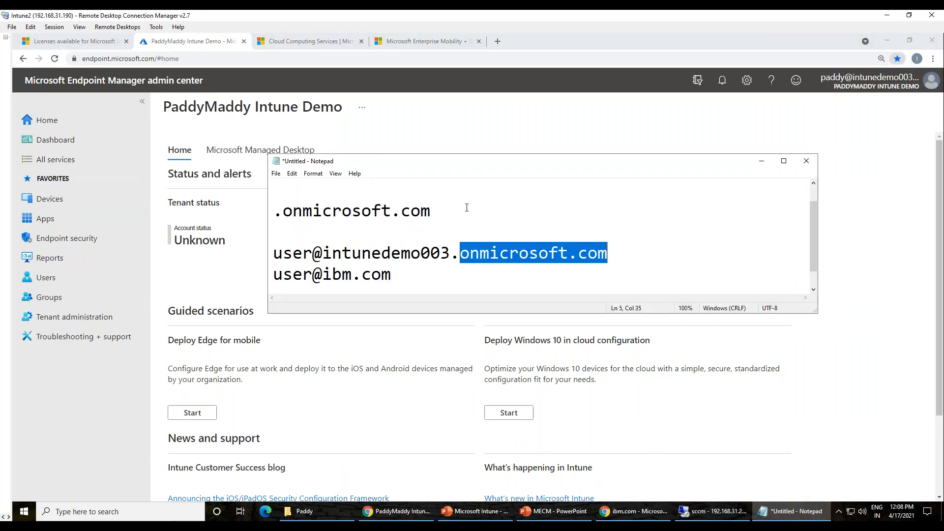
left_click_drag(320, 252, 610, 254)
key("ctrl+c")
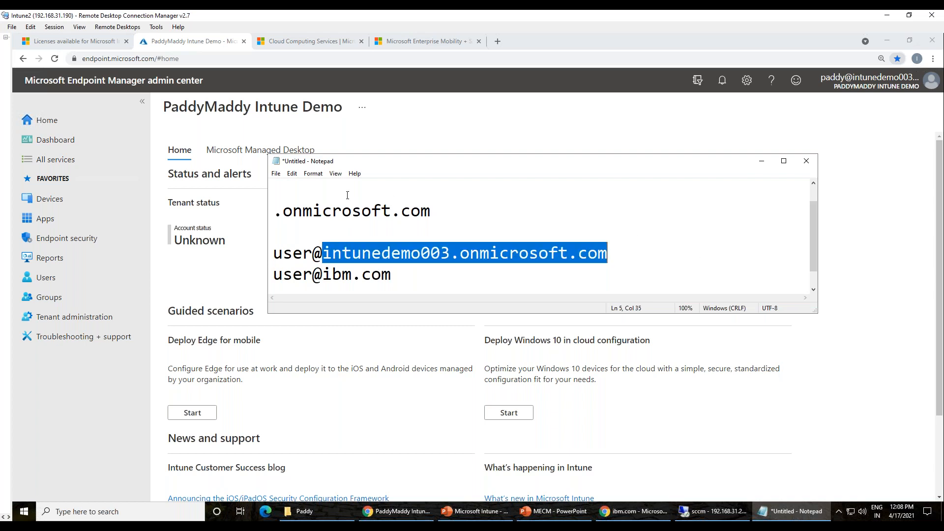
left_click_drag(432, 211, 266, 212)
key("ctrl+v")
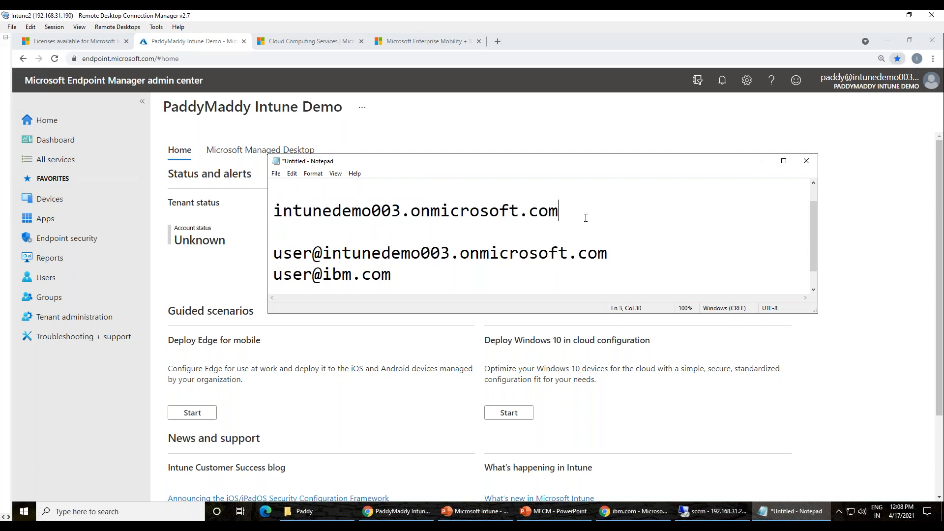
key("Return")
key("Return")
key("Return")
key("Return")
- Highlight the full intunedemo003.onmicrosoft.com domain on line 3 to point it out
scroll(572, 223, "up", 1)
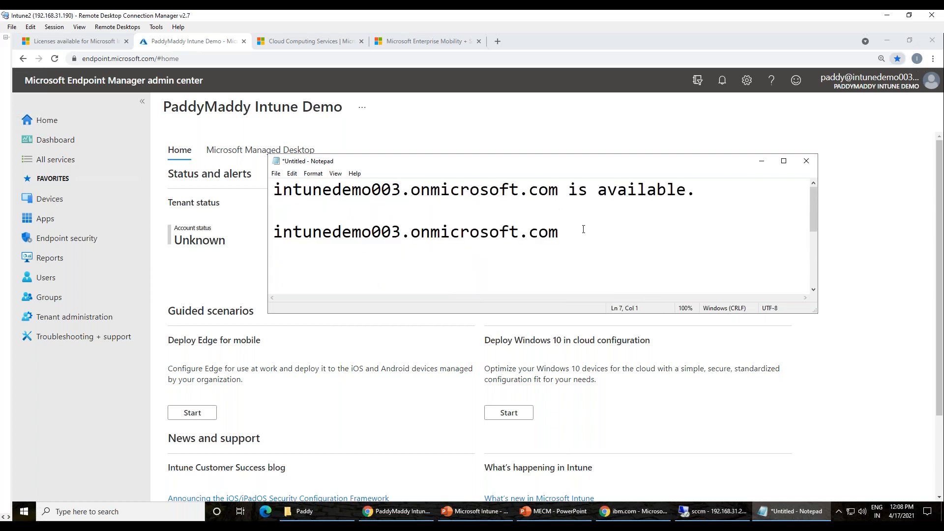
left_click_drag(269, 248, 274, 236)
left_click(318, 245)
left_click(321, 235)
left_click_drag(580, 238, 258, 242)
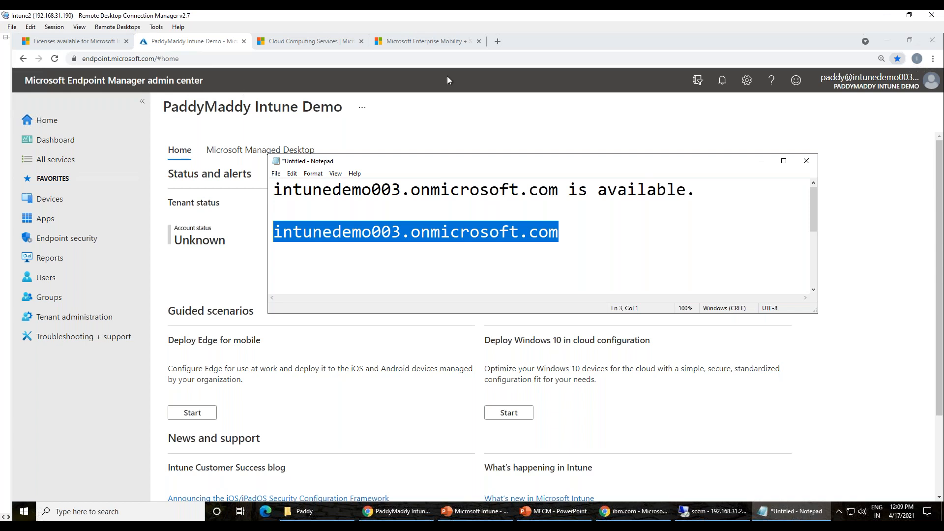
left_click(621, 246)
left_click_drag(605, 234, 296, 230)
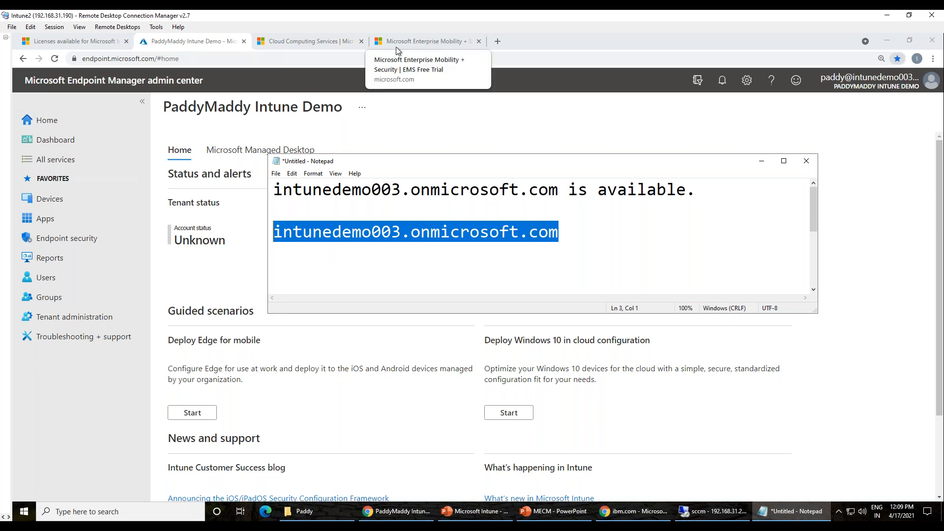
- Open a new Chrome tab and load portal.azure.com
left_click(498, 41)
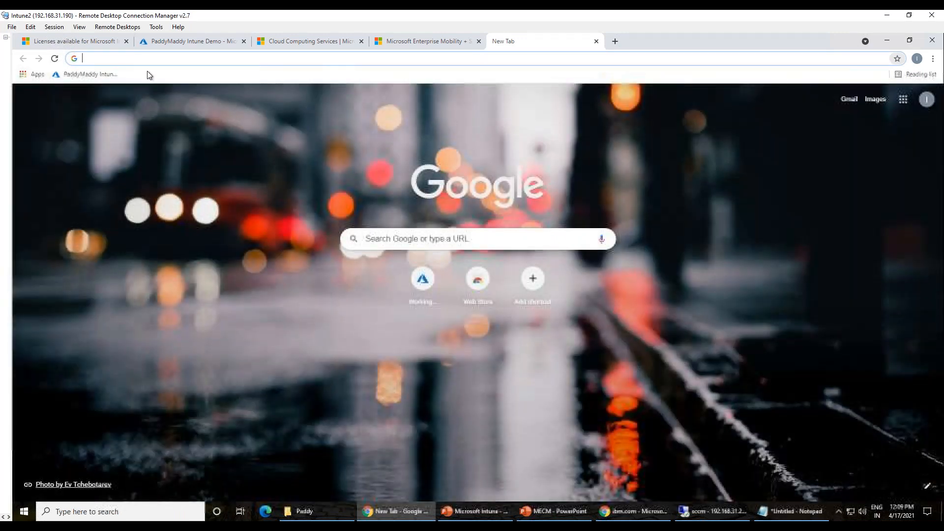
left_click(144, 59)
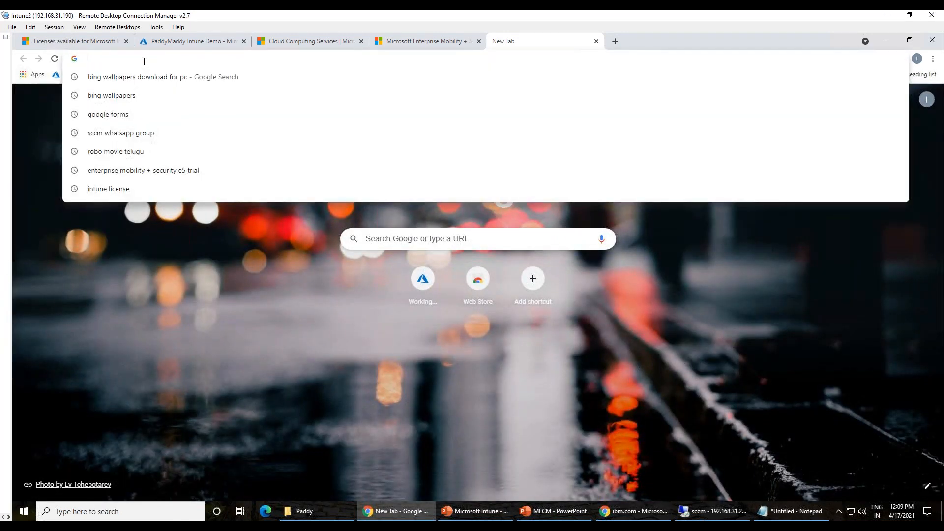
type("porta")
key("BackSpace")
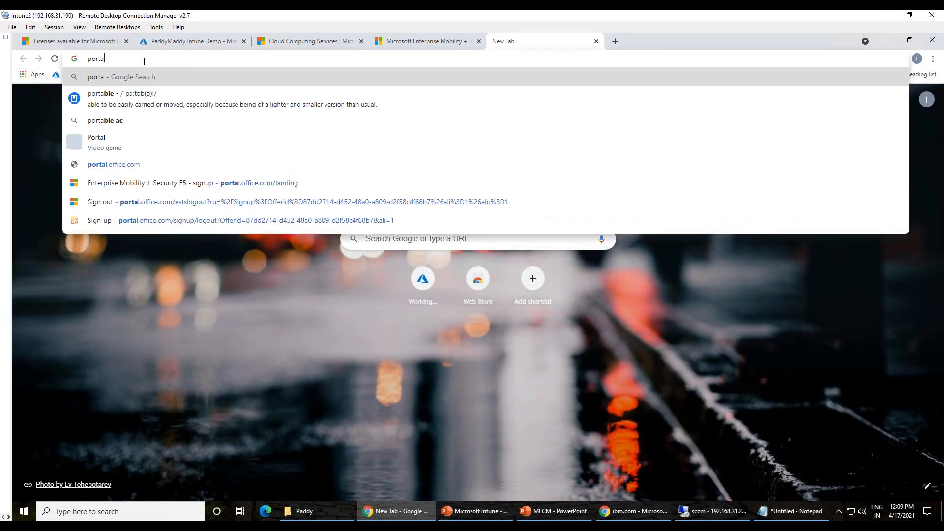
type("l.")
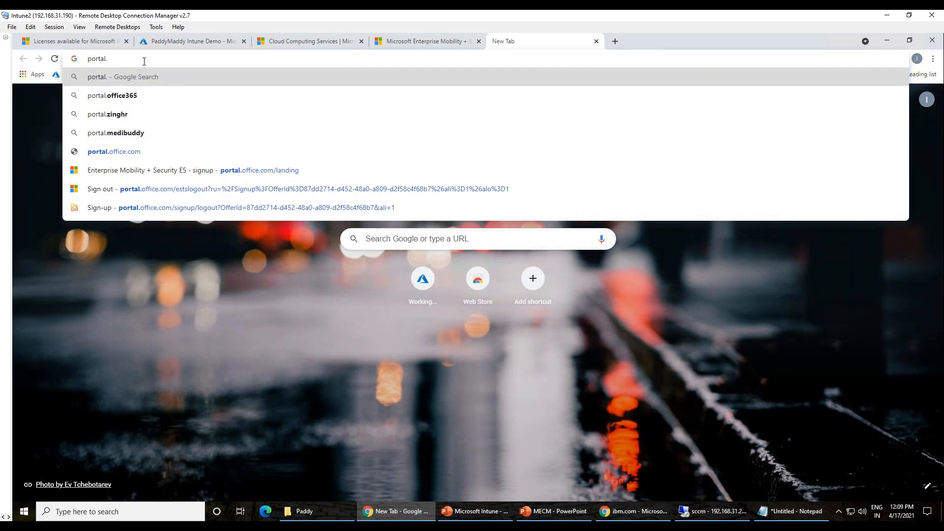
type("azure.com")
key("Return")
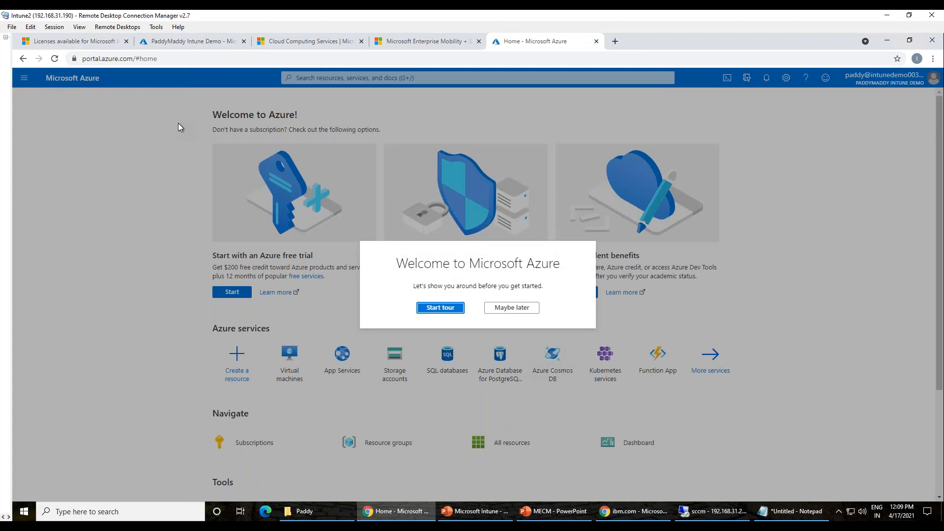
- Skip the welcome tour, move Azure Active Directory to the top of favorites, and search 'azure acti'
left_click(522, 309)
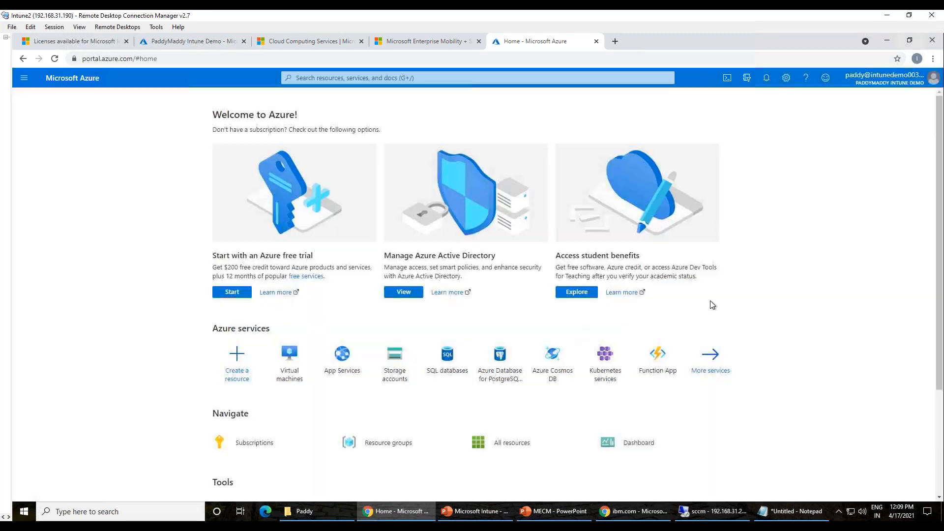
left_click(24, 78)
key("ctrl+plus")
key("ctrl+plus")
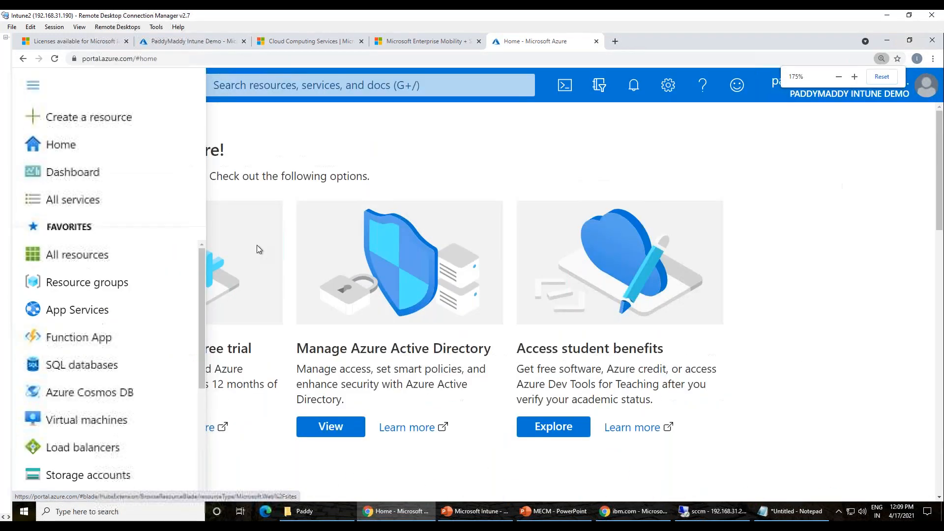
left_click(28, 88)
left_click(30, 87)
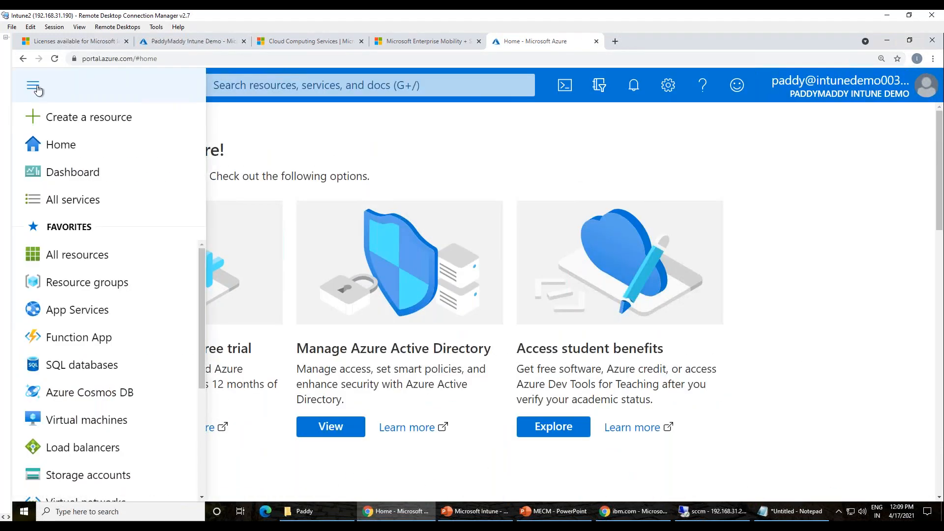
scroll(100, 355, "down", 1)
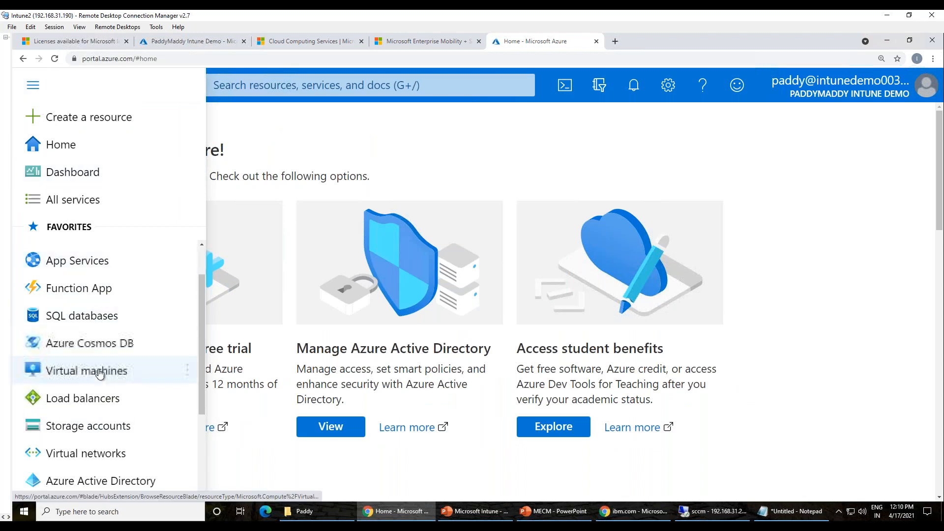
left_click_drag(101, 482, 116, 251)
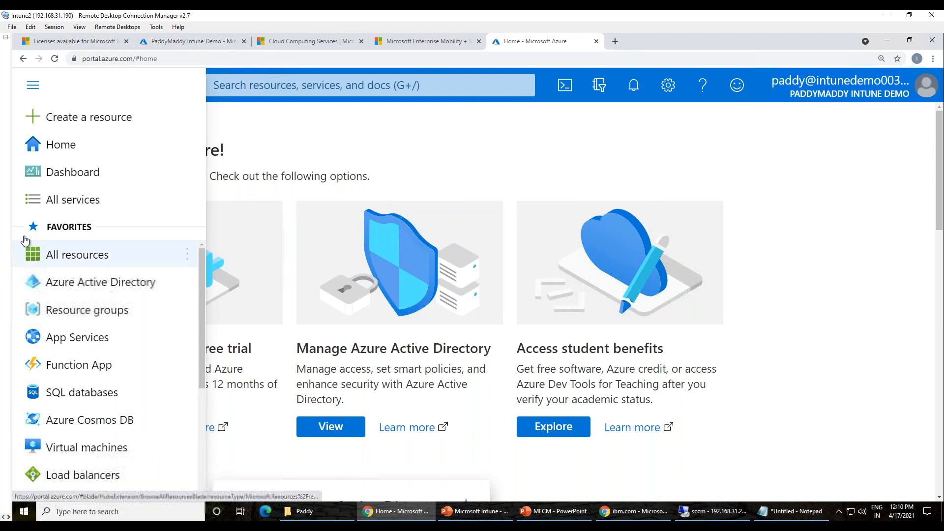
left_click(266, 85)
type("azu")
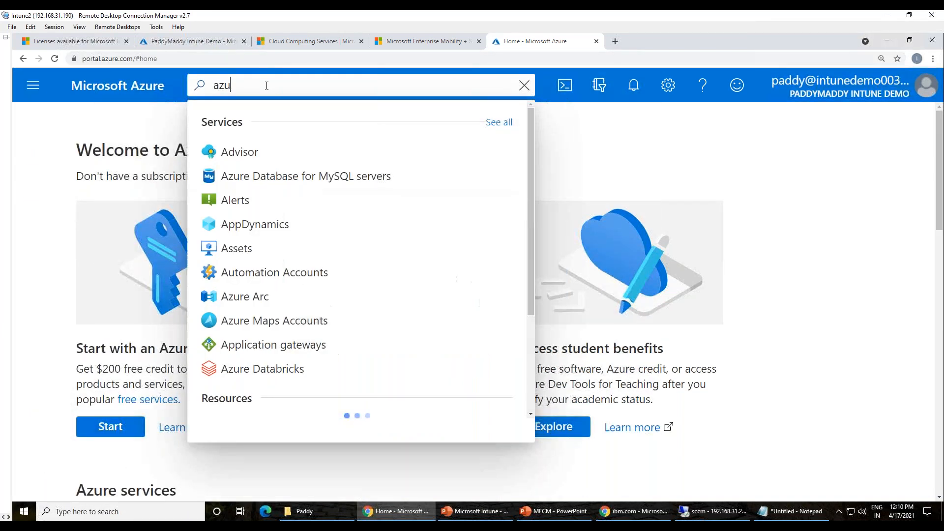
type("re acti")
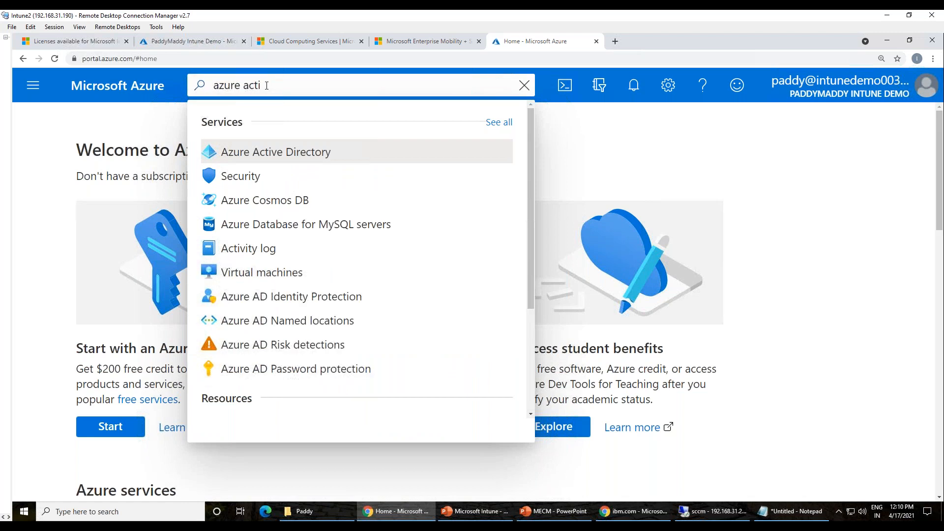
- Open the Azure Active Directory service and zoom the page back out a step
left_click(245, 155)
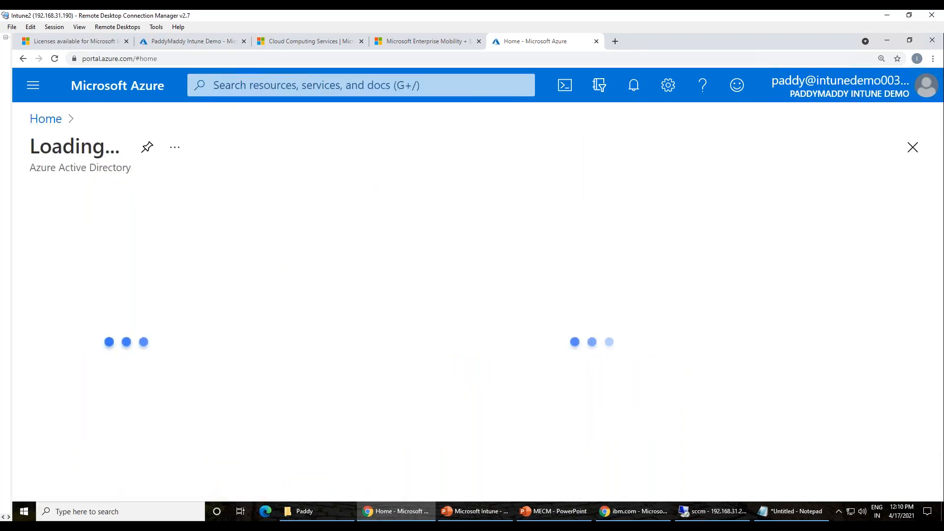
key("ctrl+minus")
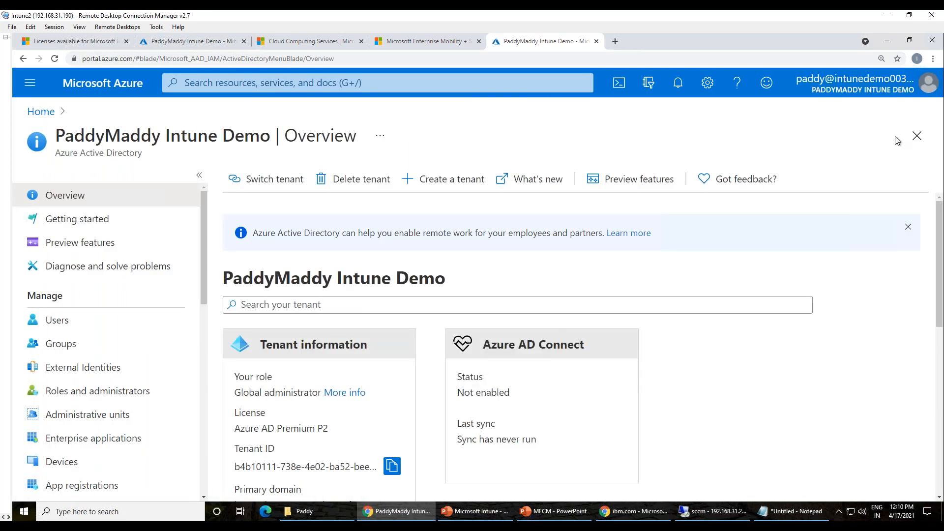
left_click_drag(56, 136, 261, 136)
left_click(261, 136)
- Check the directory's Users list, then its Devices list, returning to the overview each time
left_click(68, 327)
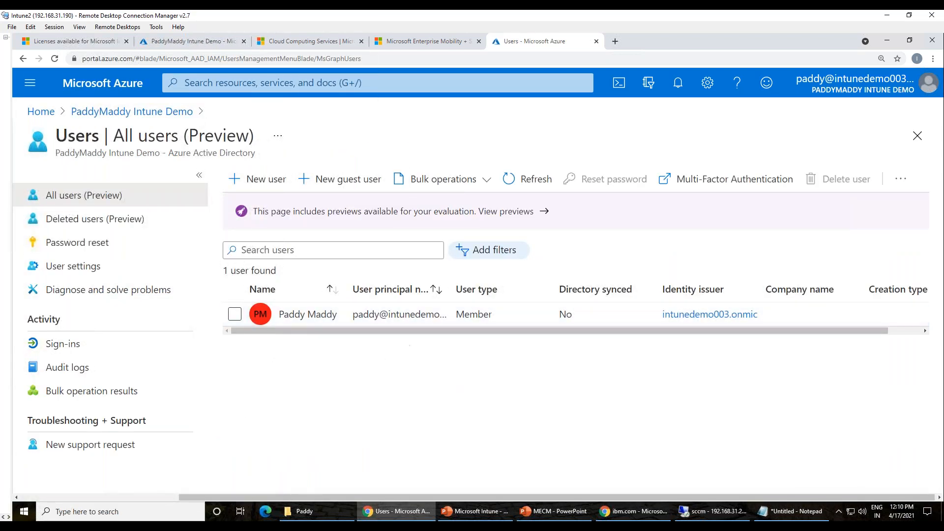
left_click(132, 112)
scroll(74, 342, "down", 2)
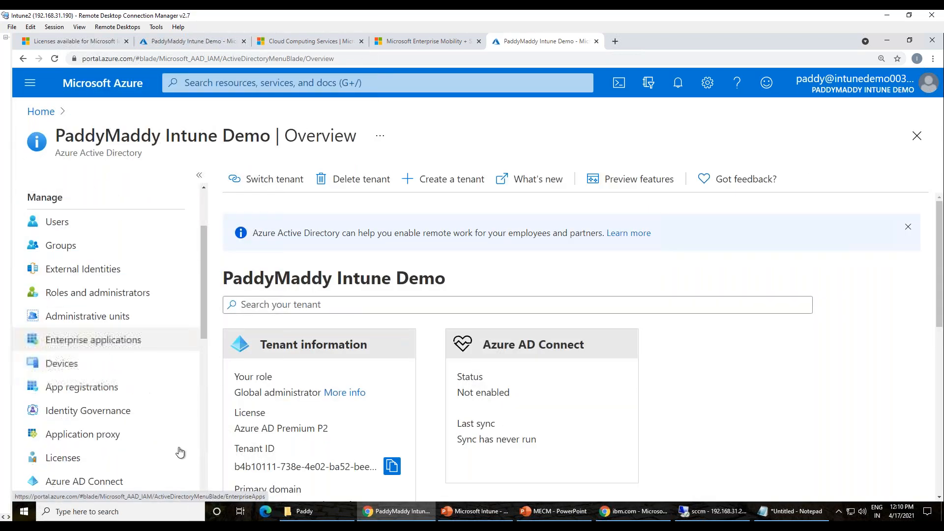
left_click(66, 366)
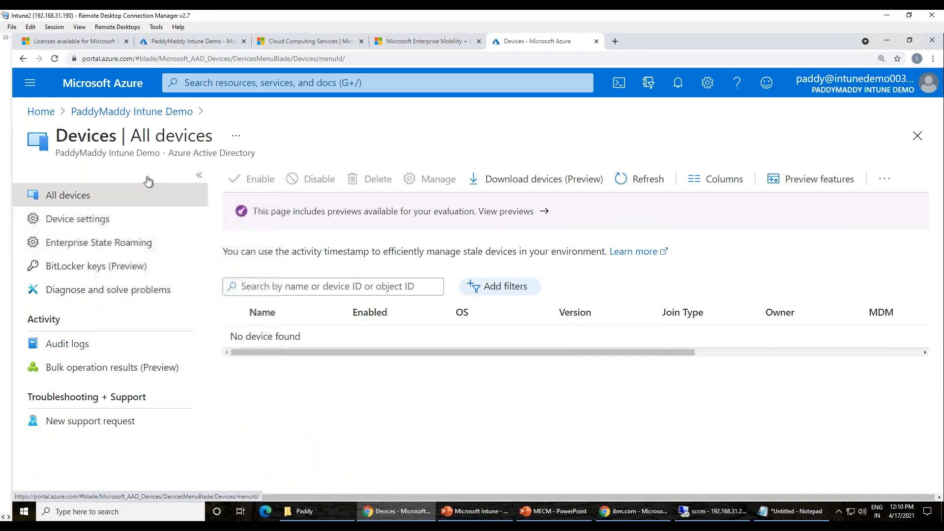
left_click(178, 111)
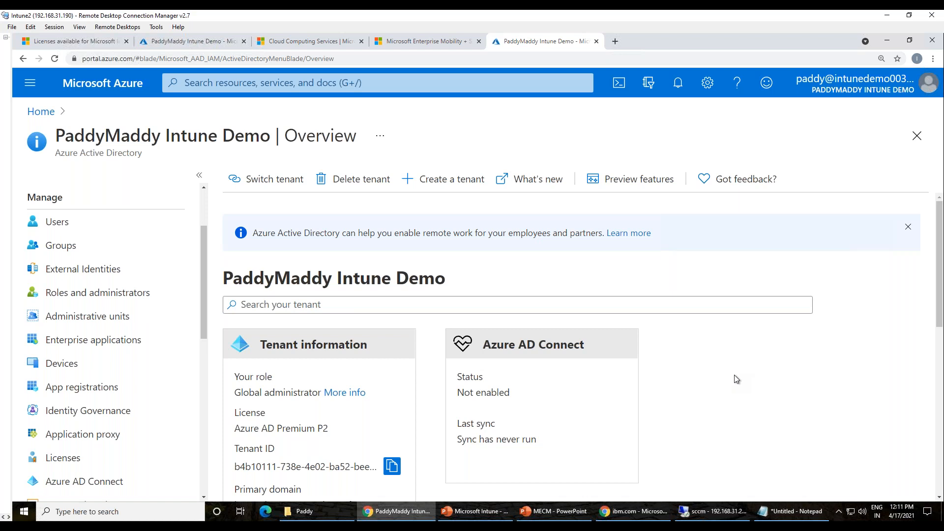
left_click(52, 340)
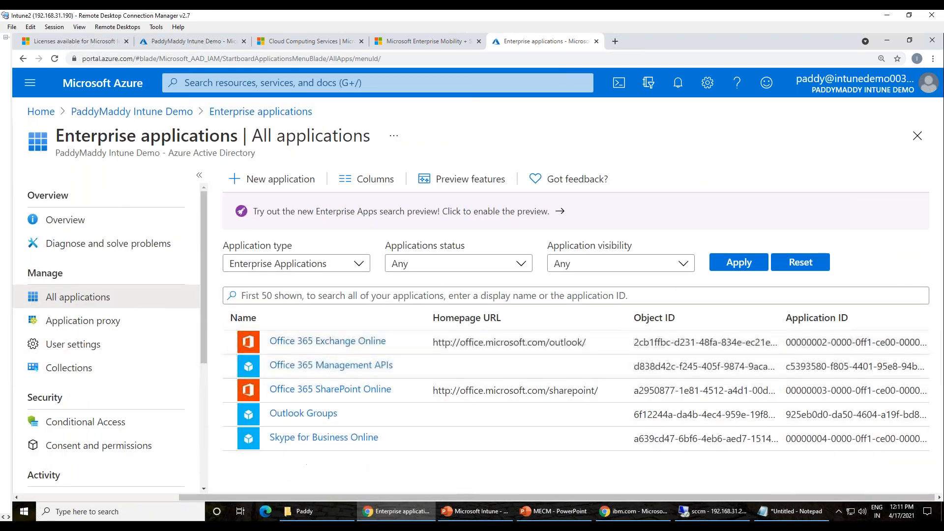
left_click(308, 351)
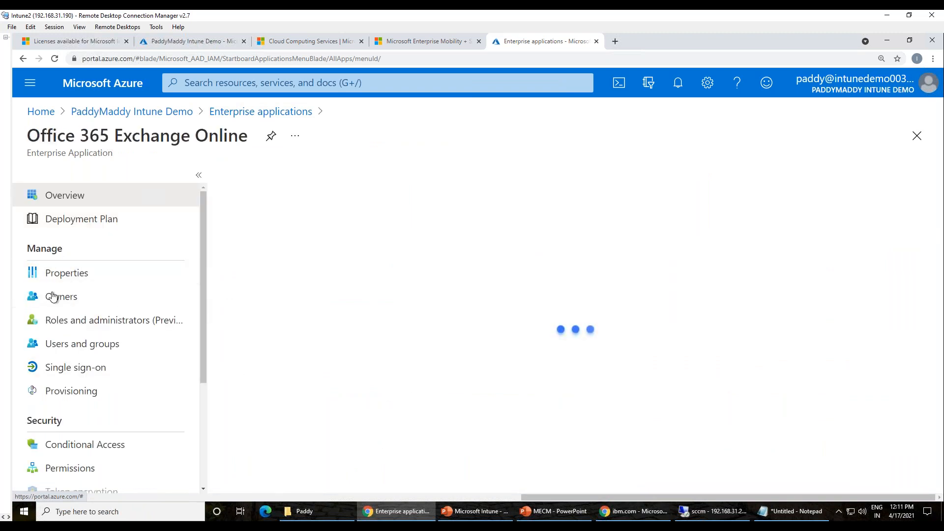
scroll(431, 415, "down", 3)
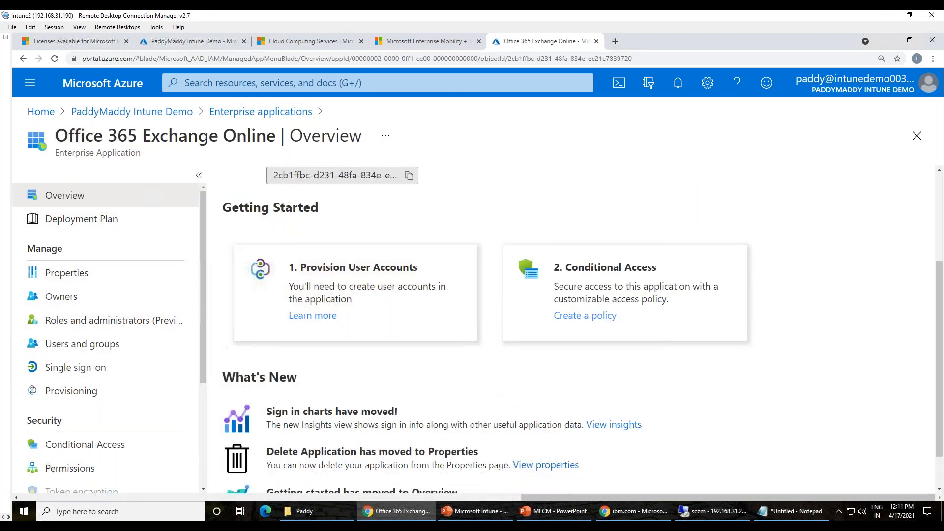
left_click(126, 111)
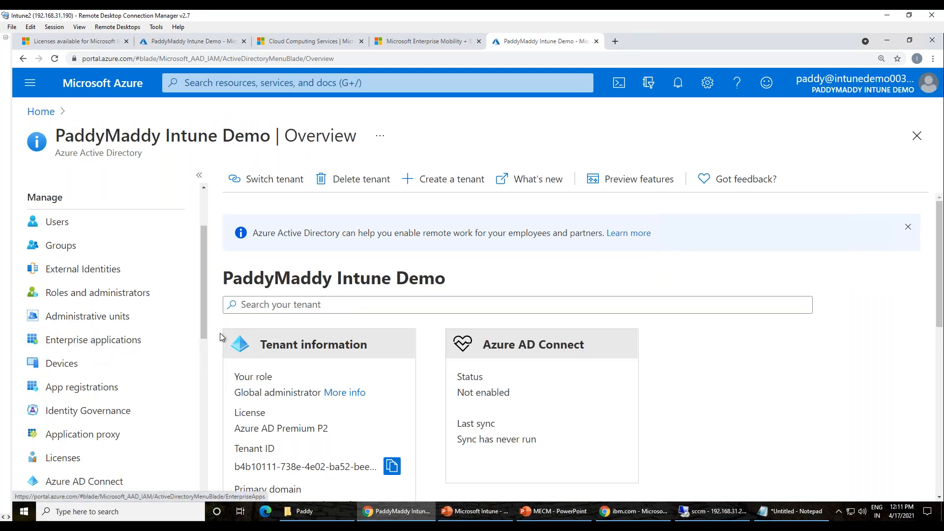
left_click_drag(205, 317, 204, 273)
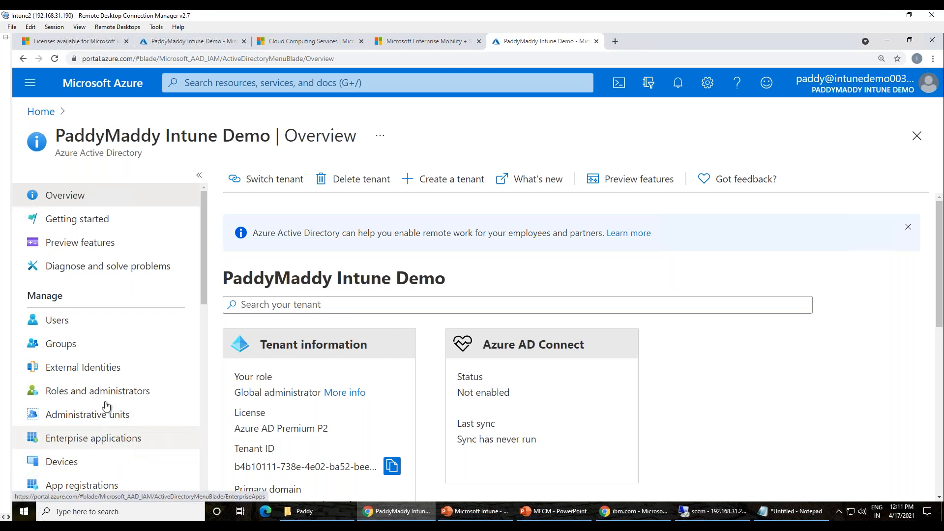
- Revisit the Users list and open the New user form, highlighting the Create user option
left_click(61, 319)
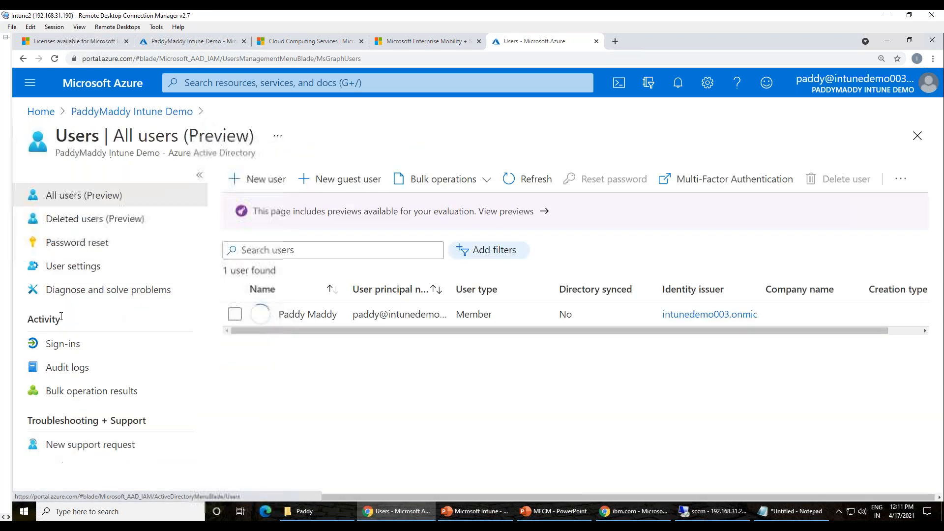
left_click(98, 112)
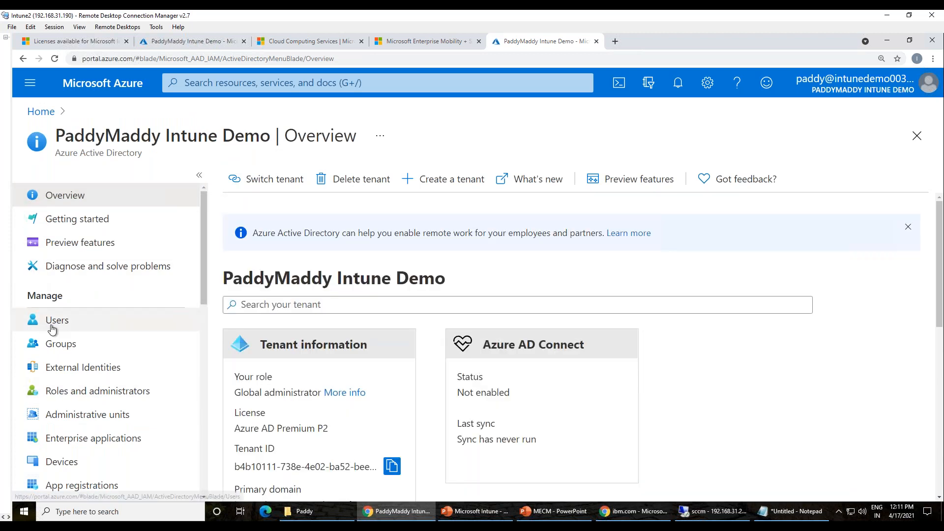
left_click(52, 326)
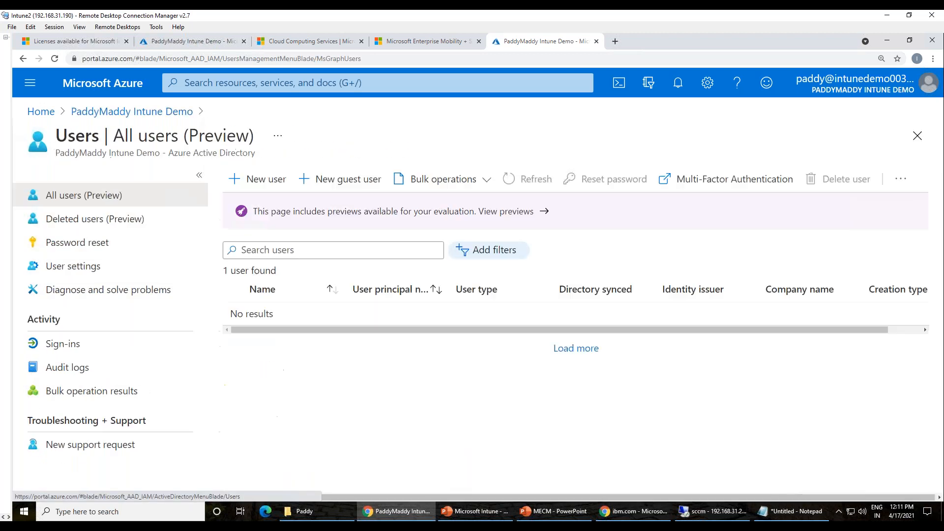
left_click(263, 183)
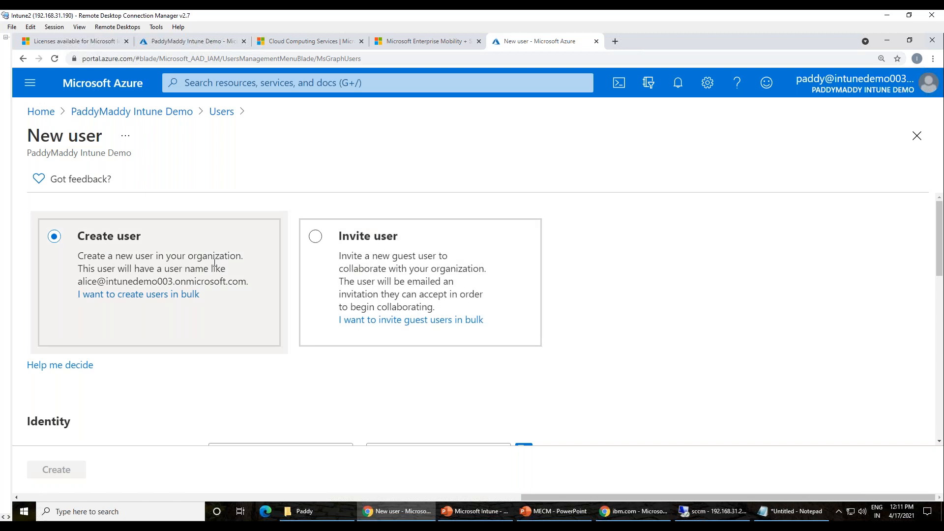
left_click_drag(82, 240, 165, 241)
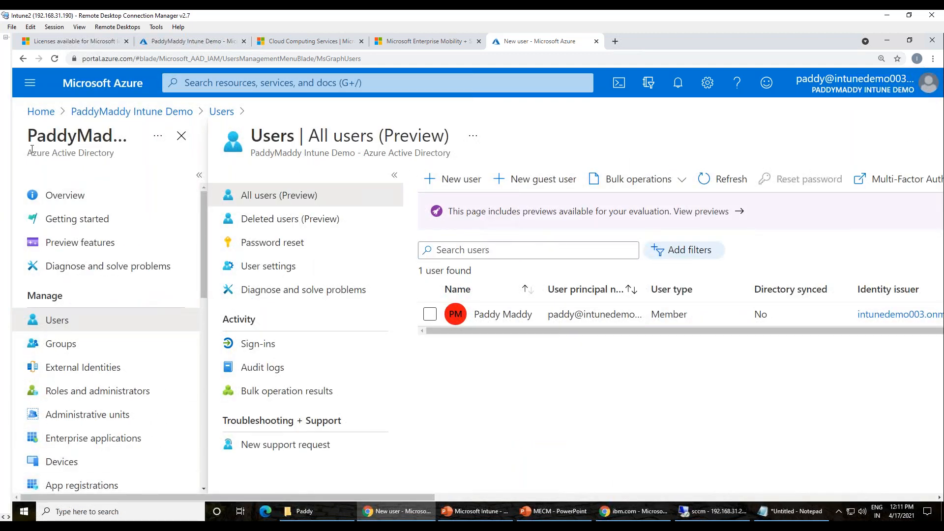
left_click_drag(38, 142, 140, 482)
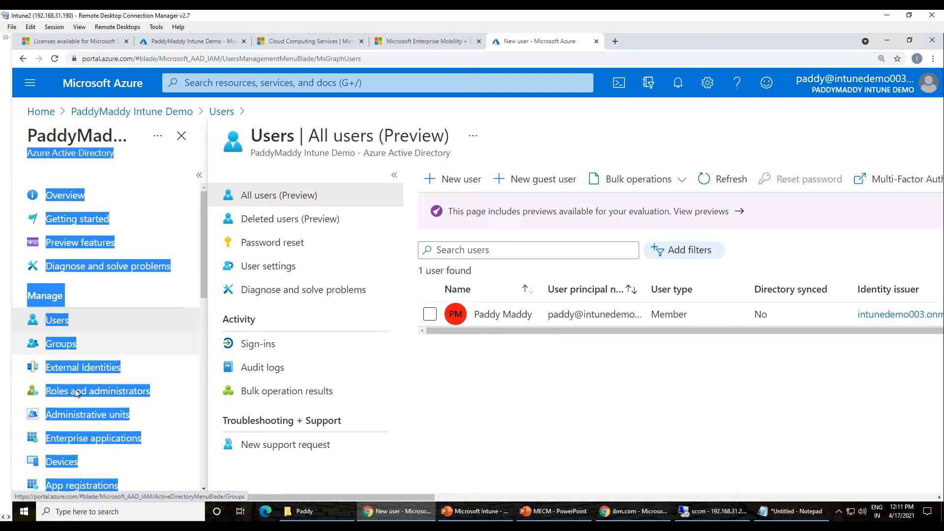
- Clear the stray text selection and return to the Azure portal home page
scroll(129, 262, "down", 2)
scroll(129, 262, "down", 4)
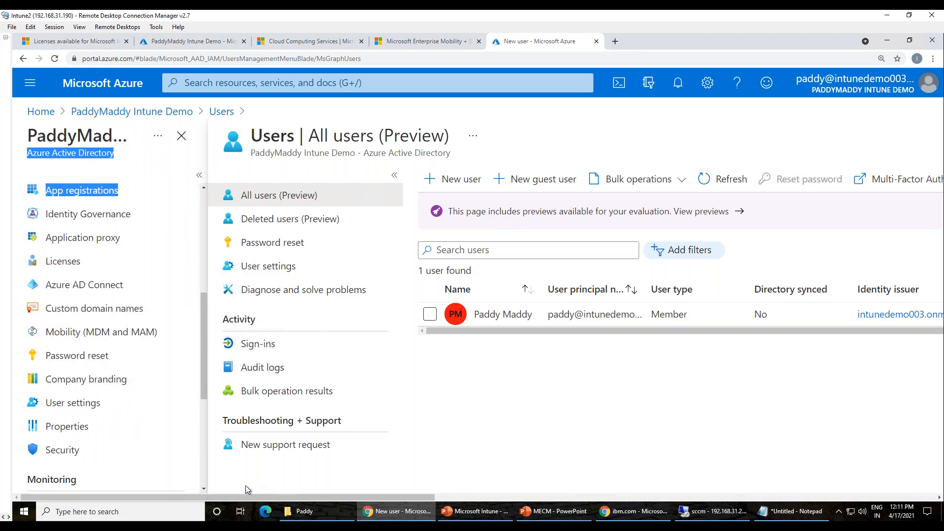
left_click_drag(300, 498, 87, 135)
left_click_drag(344, 500, 261, 501)
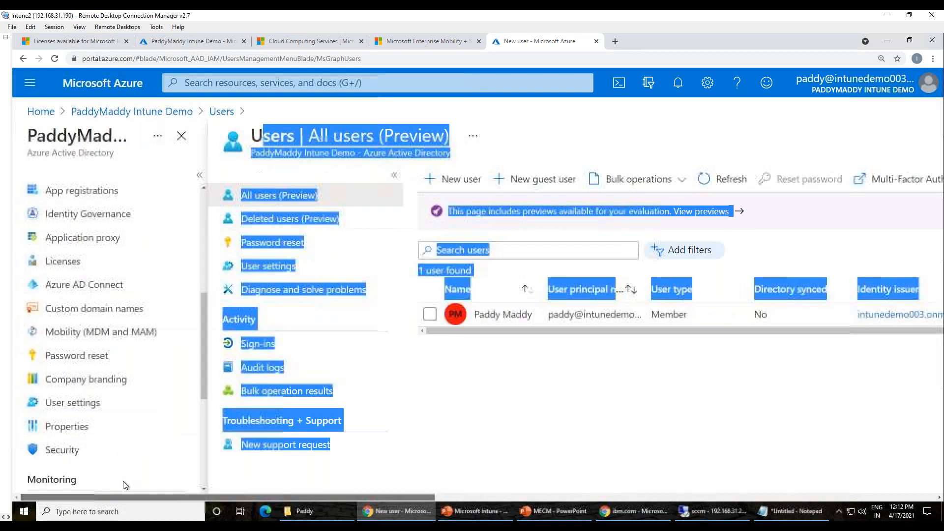
left_click(471, 451)
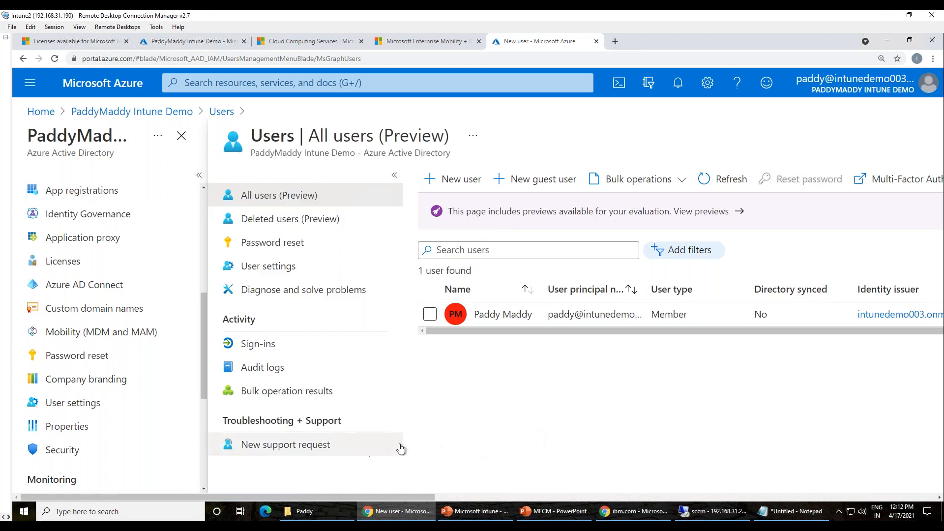
left_click(97, 87)
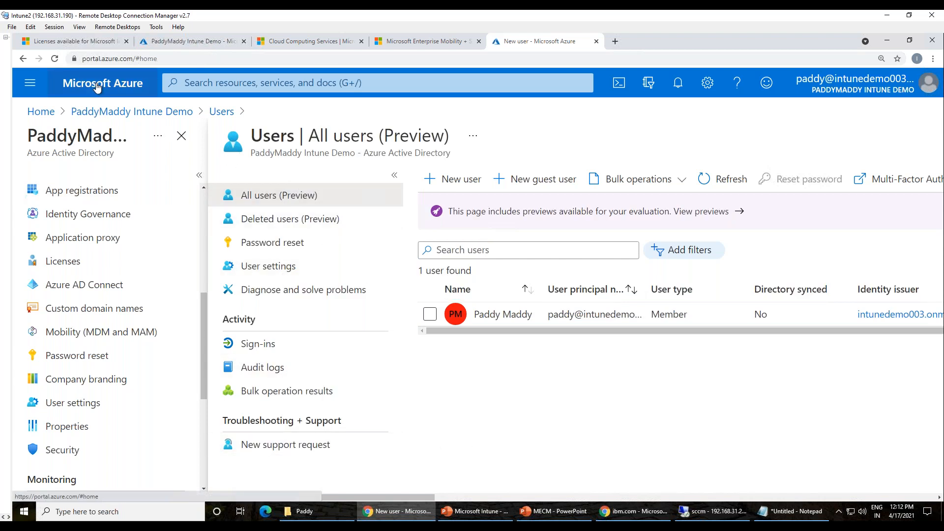
- Reopen Azure Active Directory from the portal menu and the home tile, then open its Users list
left_click(30, 83)
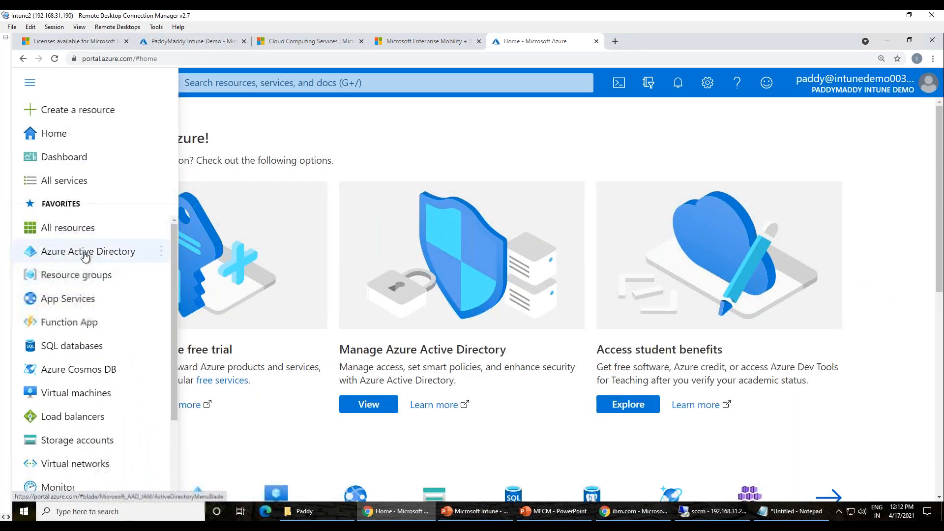
left_click(81, 253)
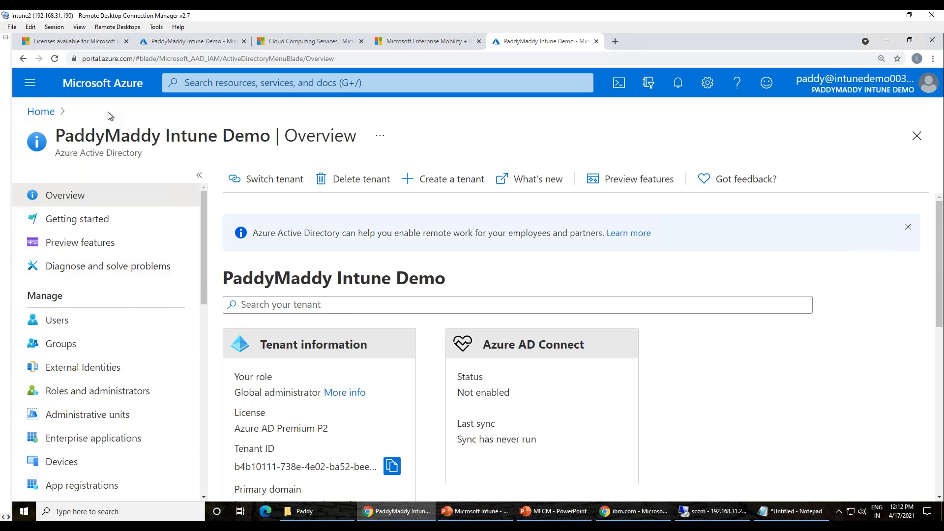
left_click(103, 82)
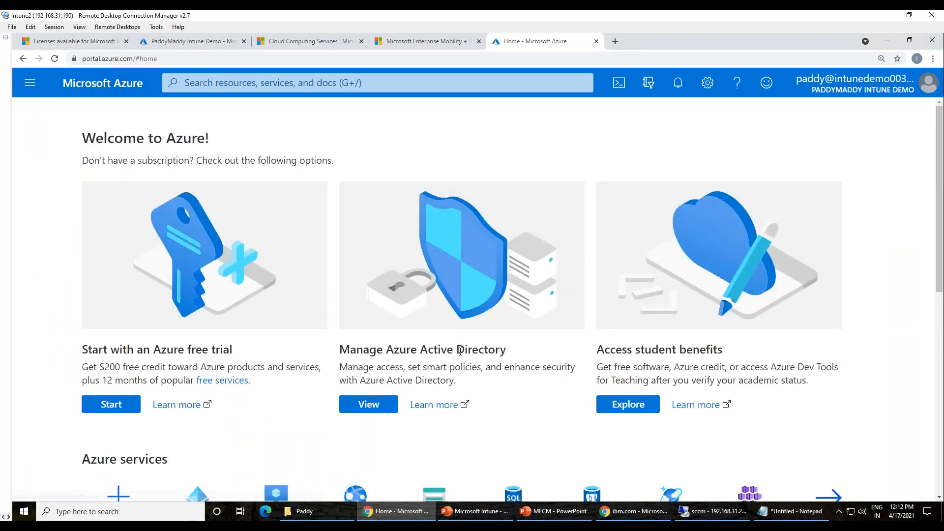
scroll(460, 350, "down", 2)
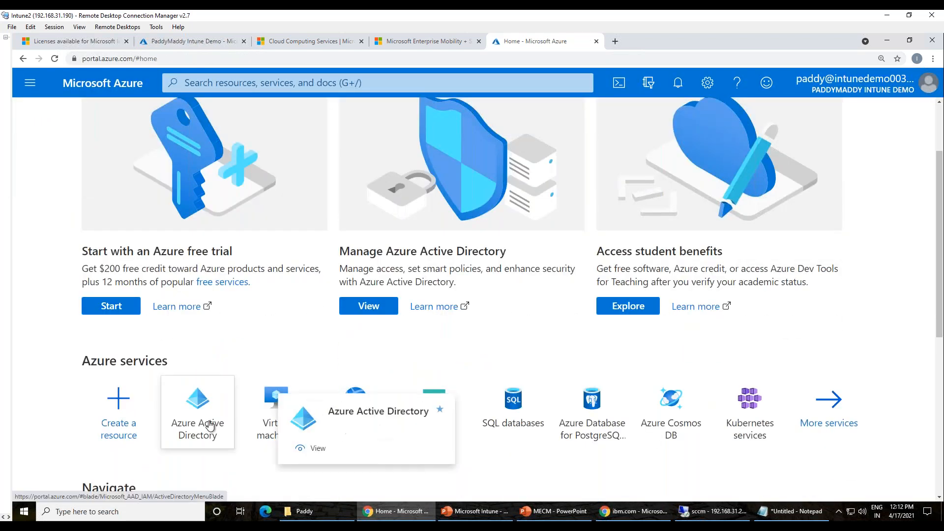
left_click(210, 426)
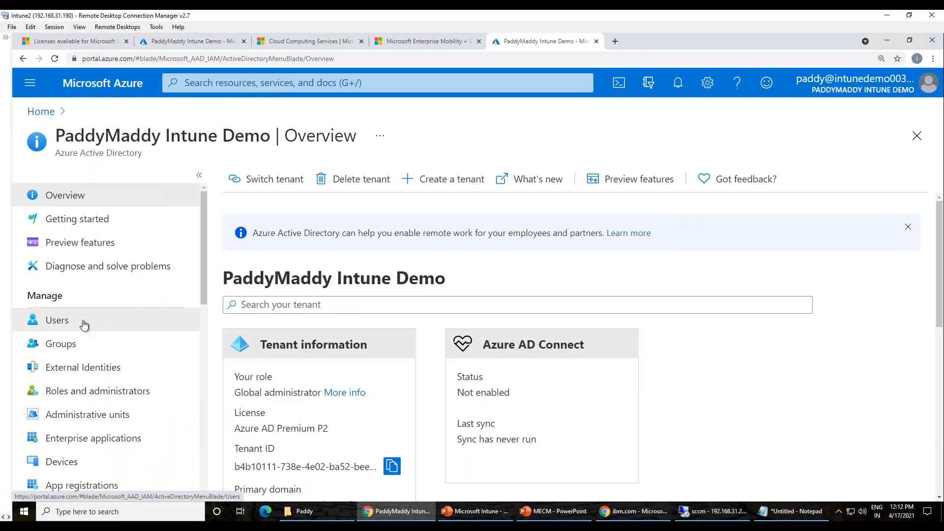
left_click(84, 325)
- Start a New user with Create user selected rather than Invite user, page zoomed to 110%
left_click(253, 179)
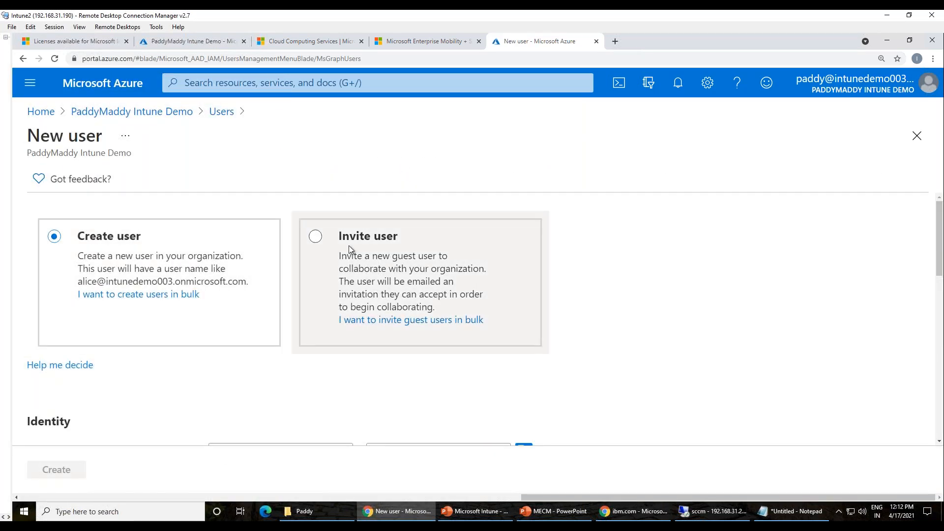
left_click_drag(340, 262, 473, 302)
left_click_drag(94, 262, 197, 257)
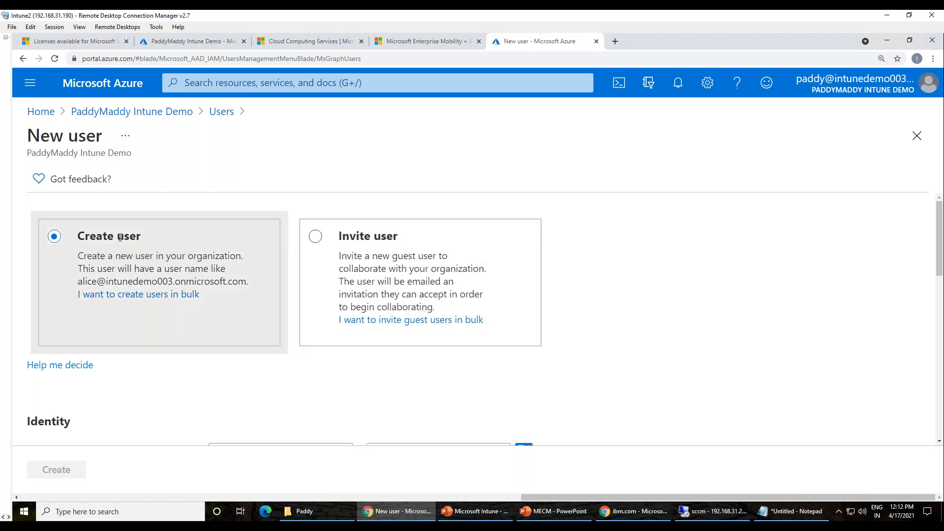
left_click_drag(567, 498, 409, 501)
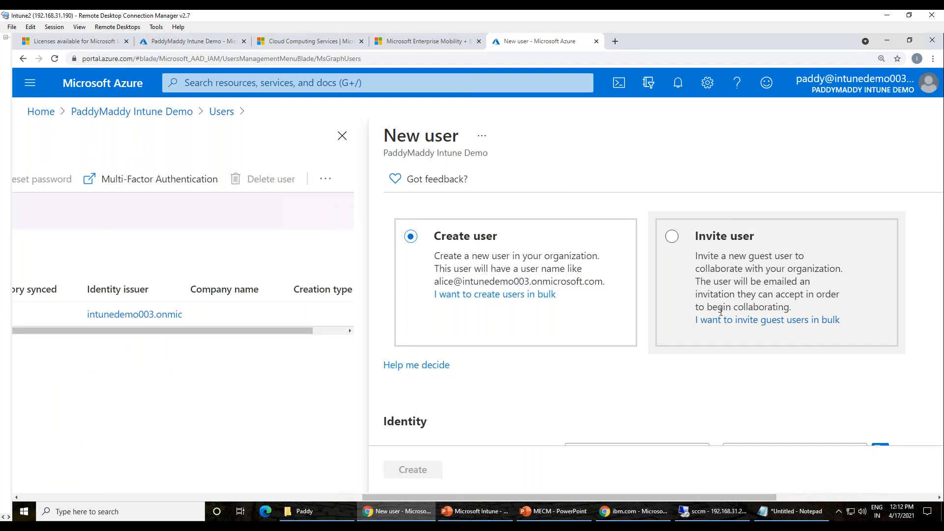
left_click_drag(435, 237, 507, 232)
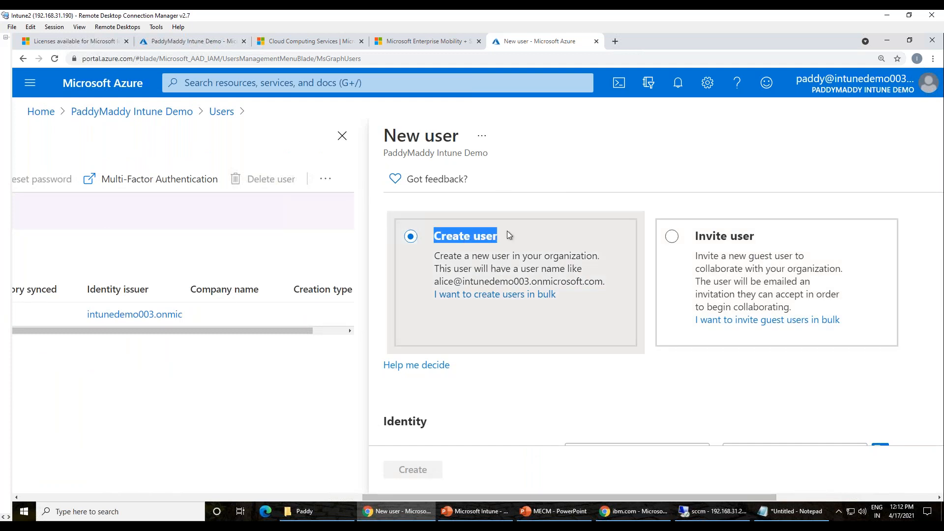
key("ctrl+0")
key("ctrl+plus")
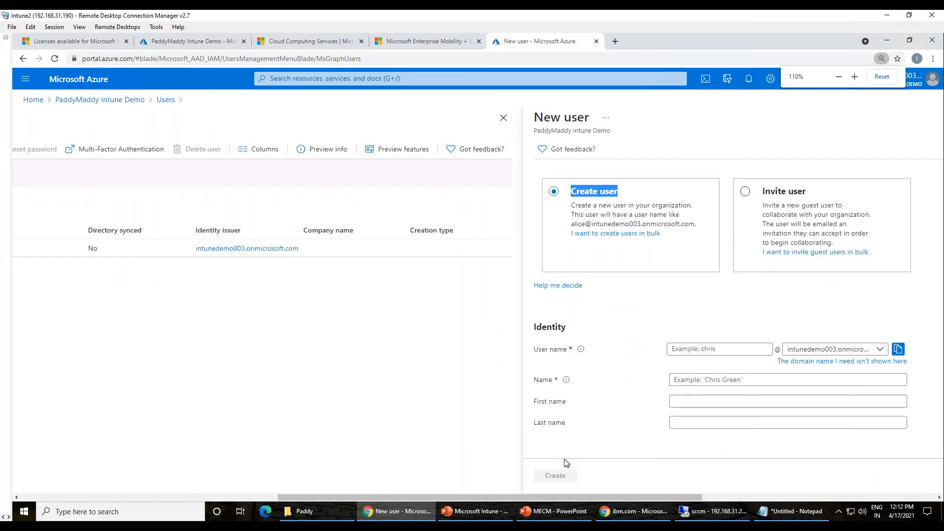
left_click_drag(563, 495, 690, 497)
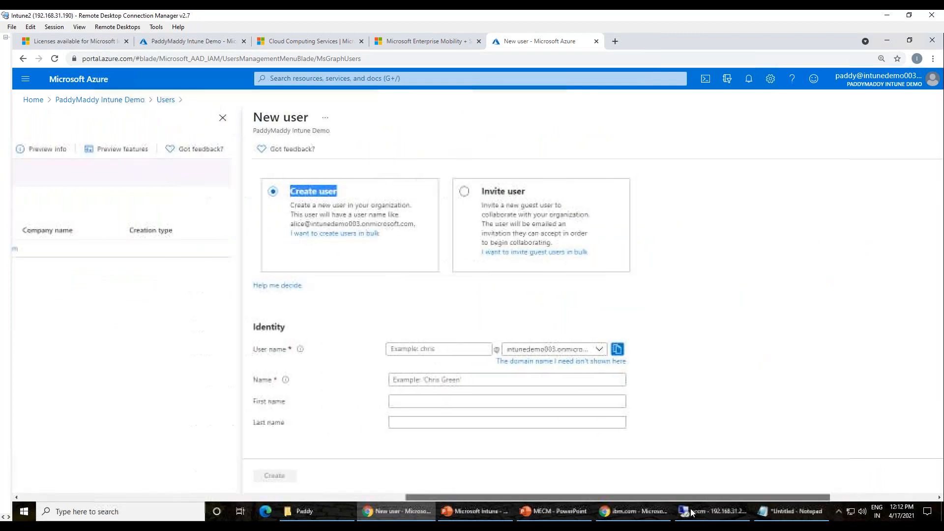
left_click(409, 347)
- Enter the new user's user name and display name, checking the available domains
type("C")
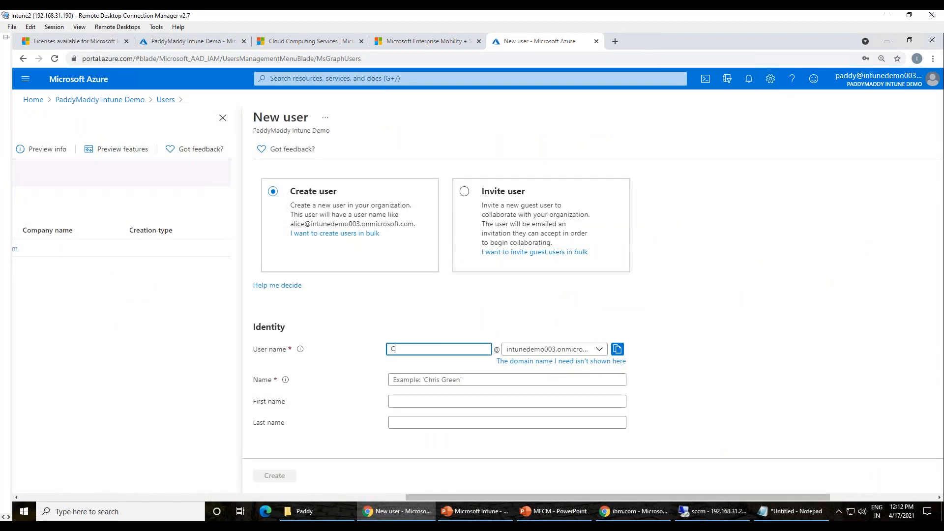
type("hris")
key("Tab")
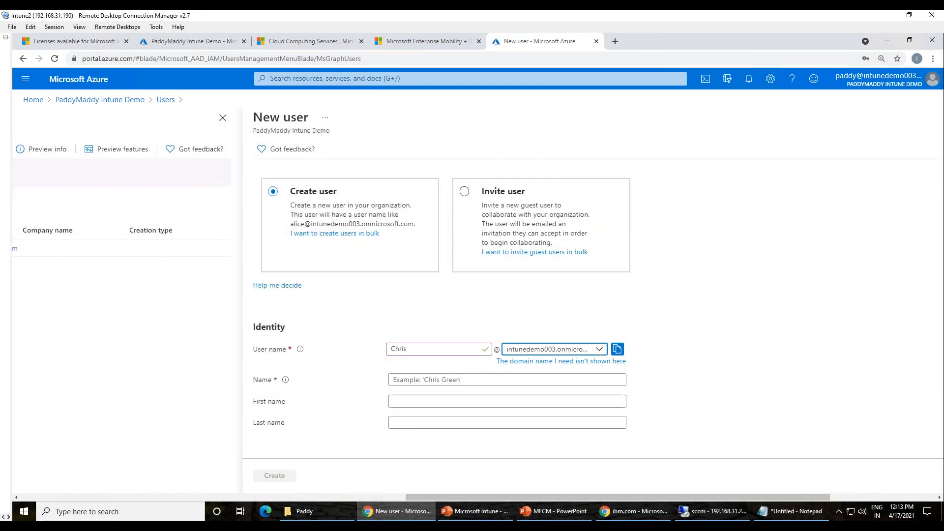
left_click_drag(443, 351, 364, 351)
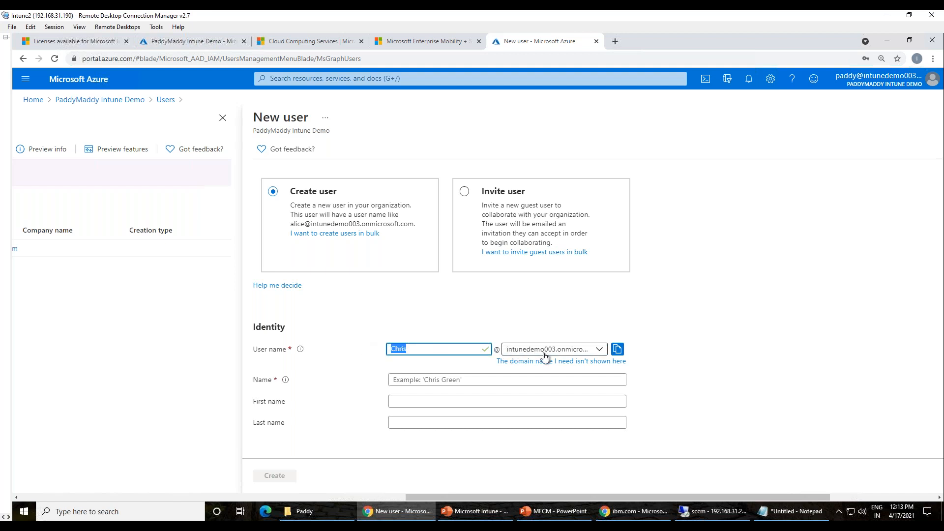
left_click(600, 351)
left_click(437, 382)
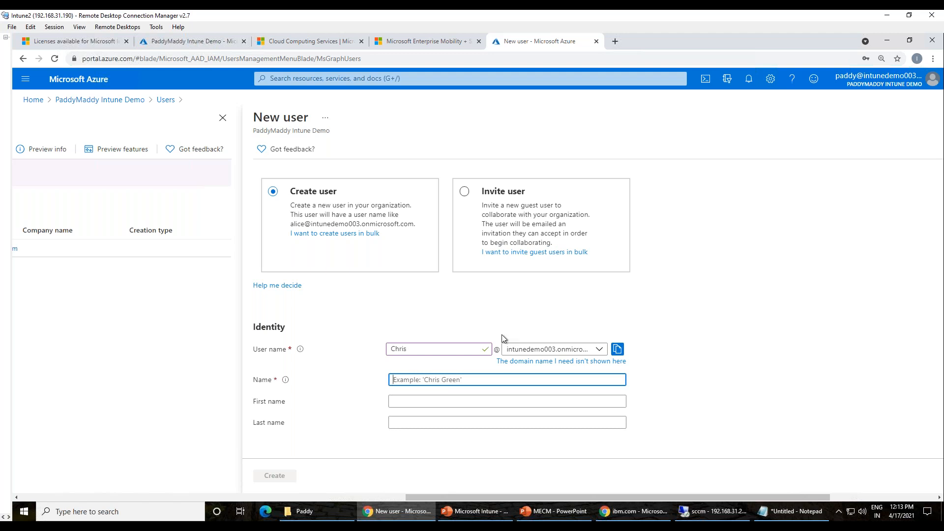
type("Chris")
scroll(713, 321, "down", 3)
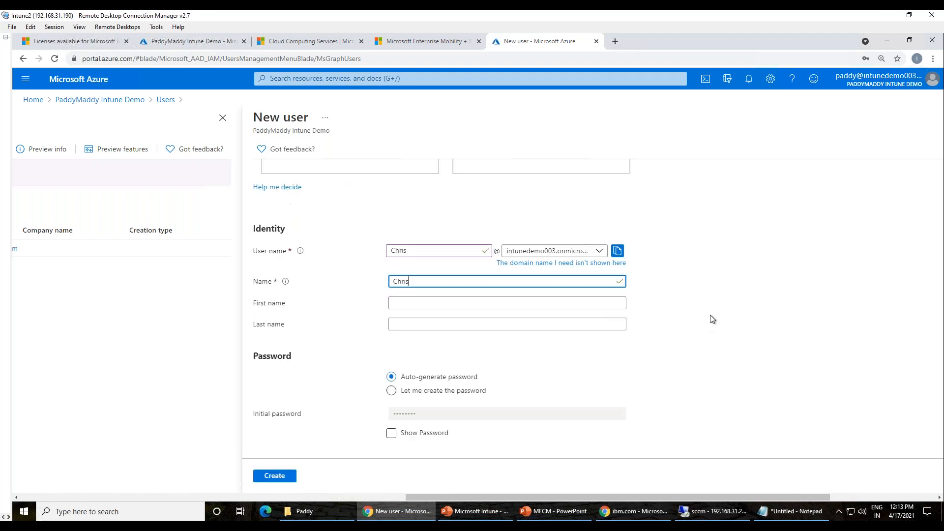
- Keep Auto-generate password, show the generated password, and copy it
left_click(392, 342)
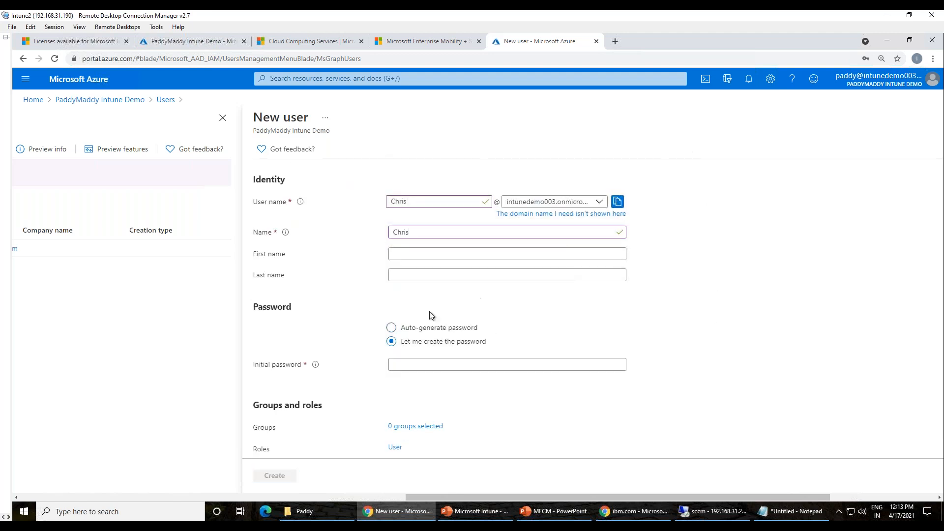
left_click(392, 328)
left_click(416, 384)
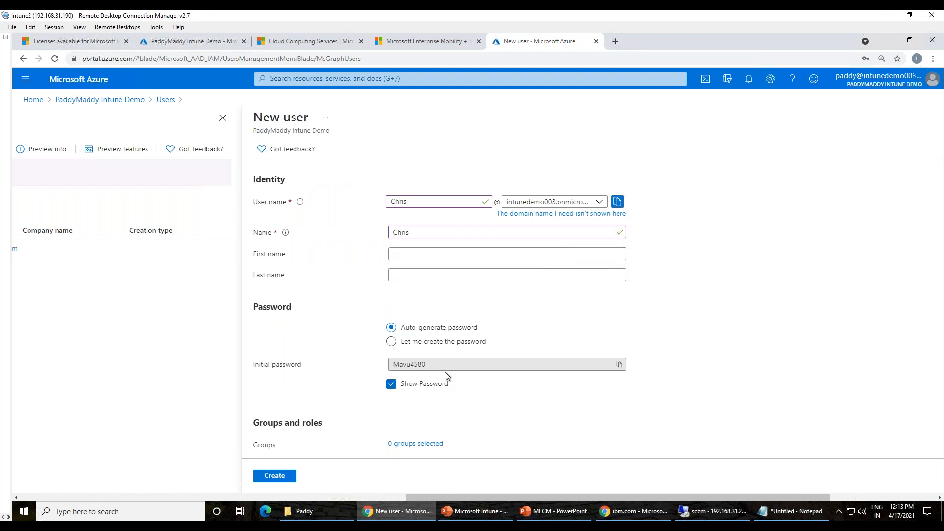
left_click(620, 366)
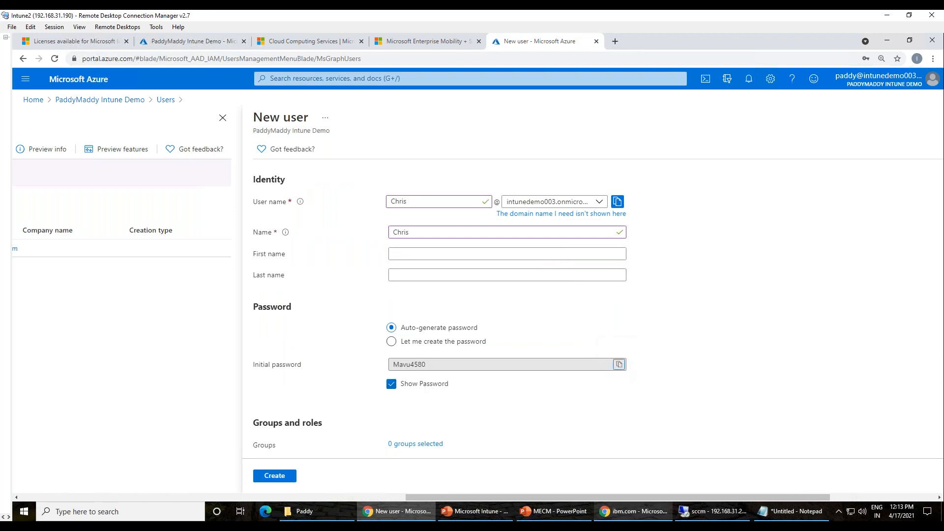
- Note the user's sign-in prefix in Notepad and paste the generated password below it
left_click(799, 517)
left_click(664, 277)
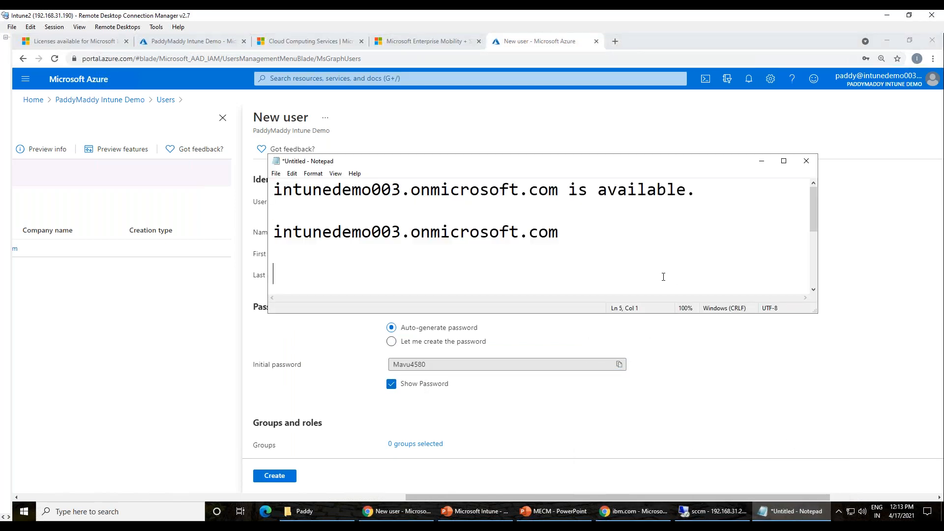
type("Cghr")
key("BackSpace")
key("BackSpace")
type("hris@")
key("Return")
key("ctrl+v")
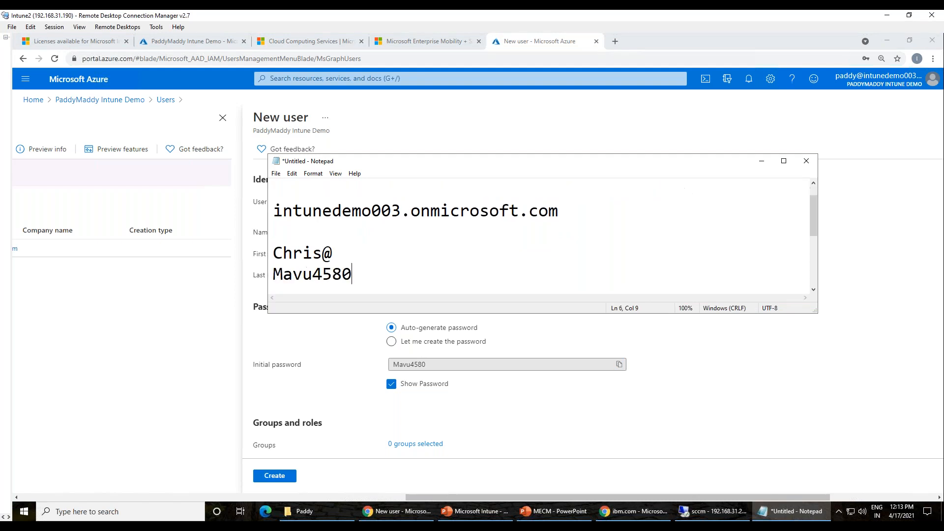
- Set the new user's usage location to India and create the account
left_click(550, 426)
scroll(563, 415, "down", 4)
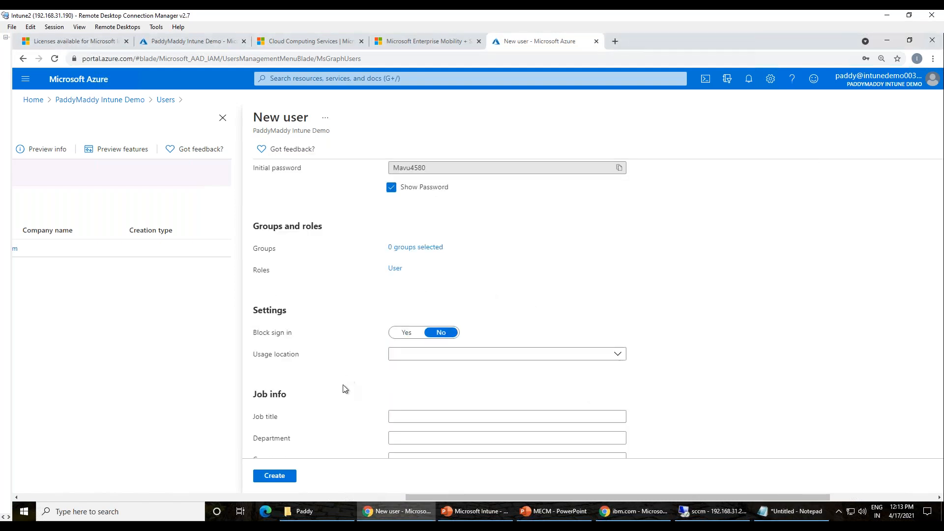
scroll(345, 389, "down", 1)
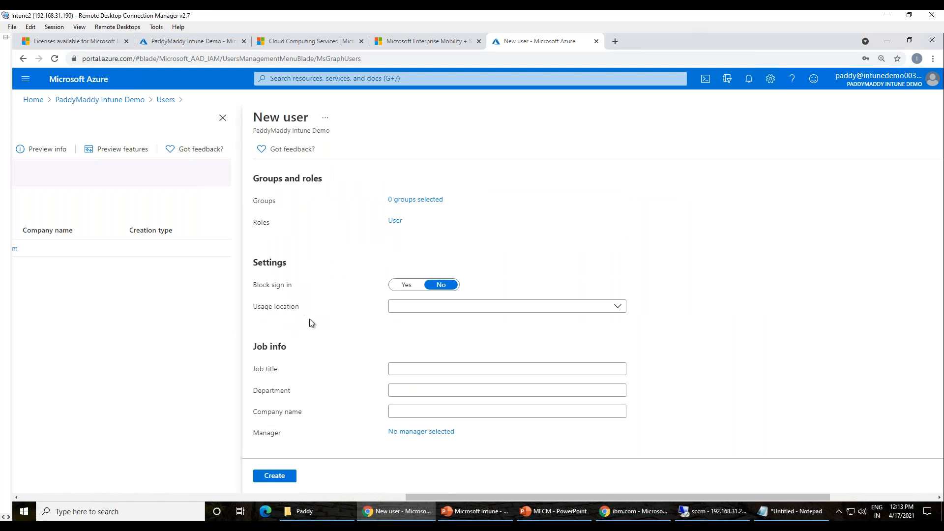
left_click(617, 305)
type("indi")
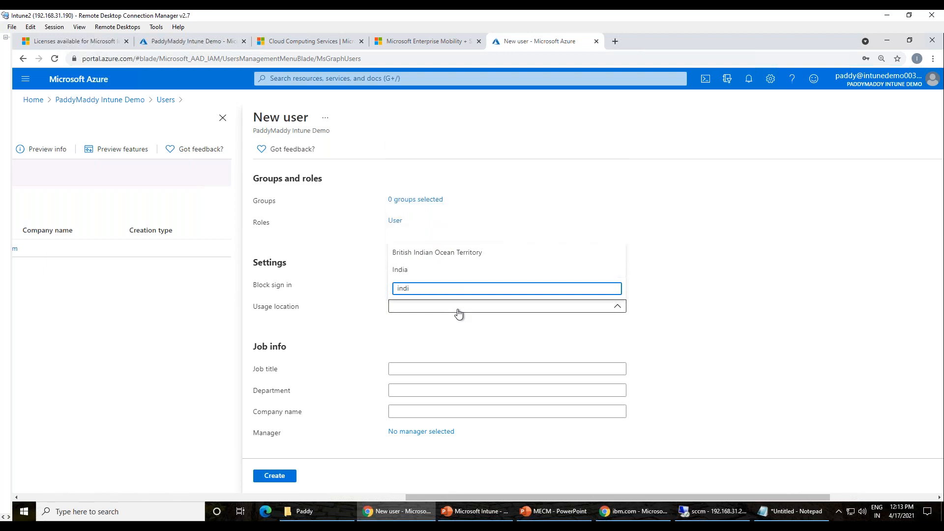
left_click(402, 270)
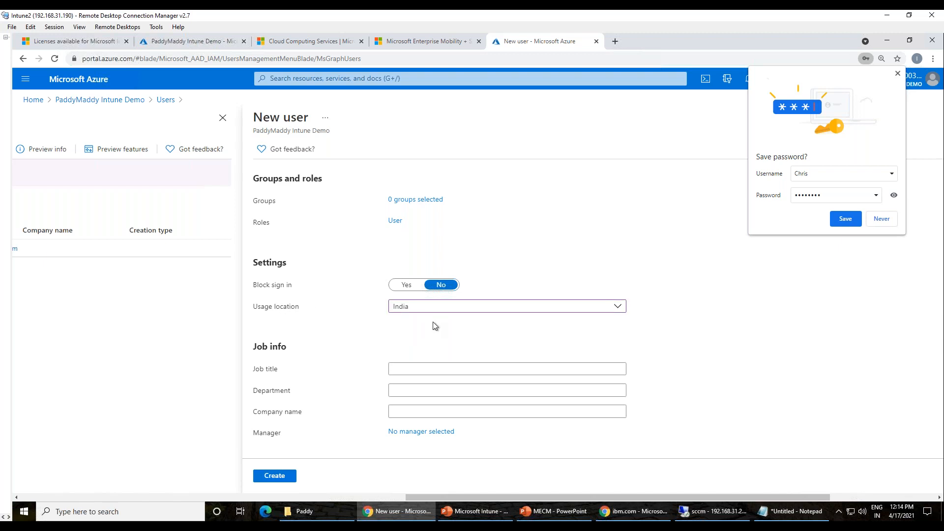
left_click(275, 475)
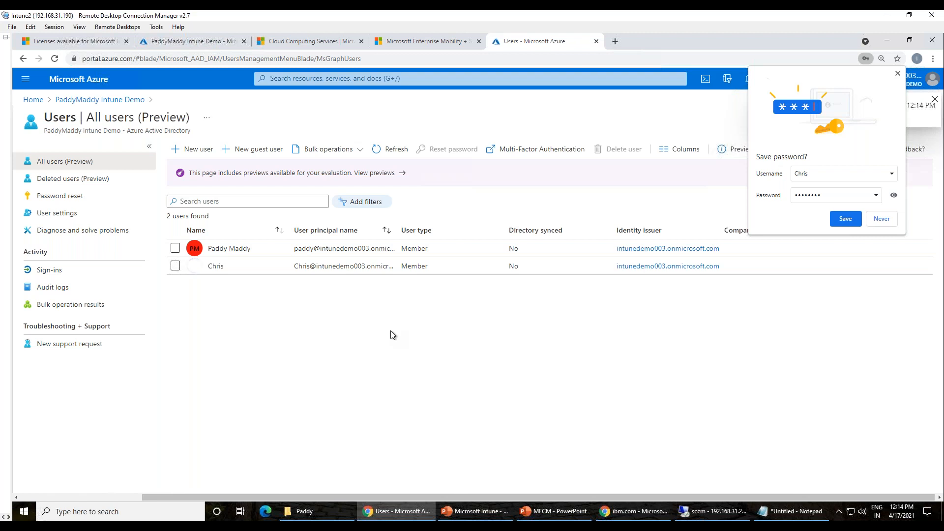
left_click(898, 73)
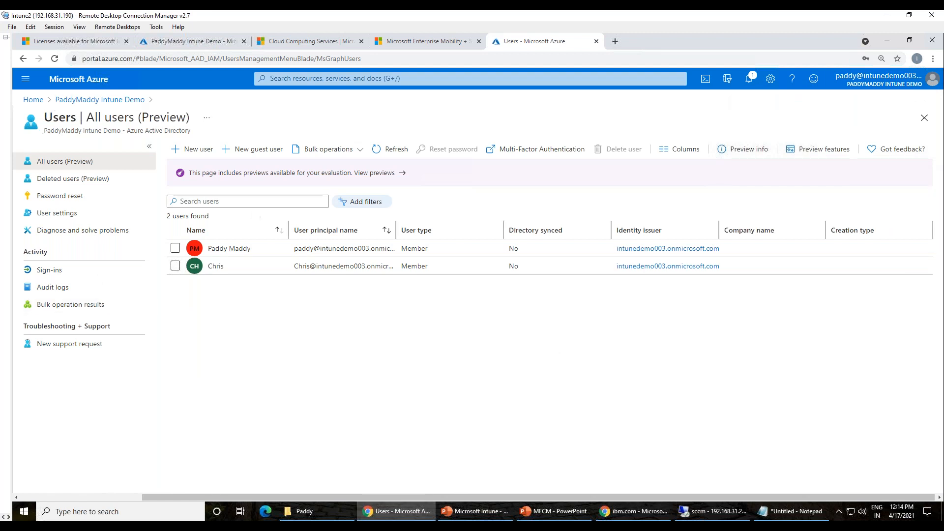
left_click(90, 79)
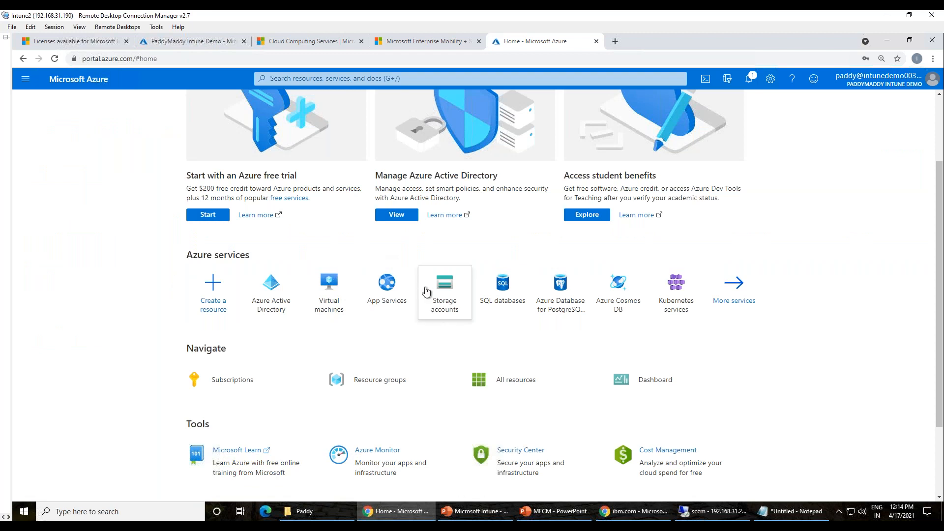
left_click(23, 59)
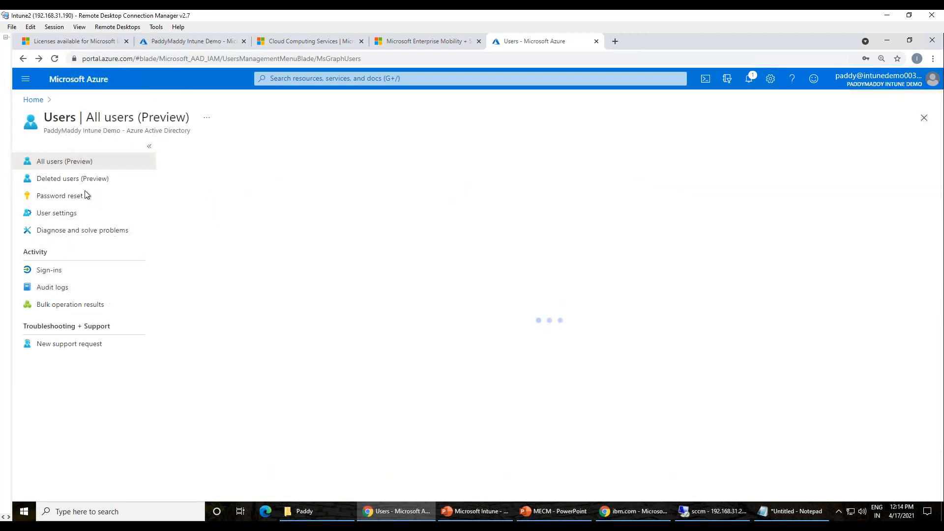
left_click(934, 59)
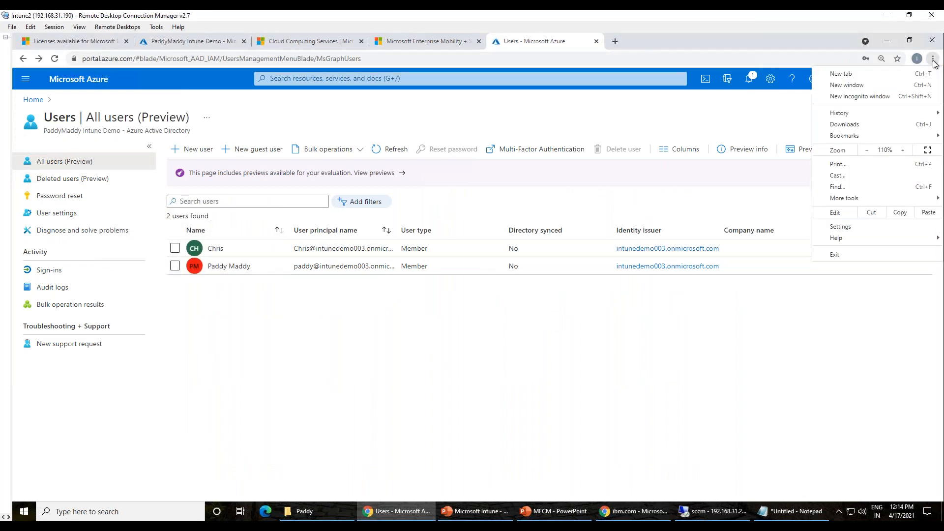
- In a new incognito window, go to myapps.microsoft.com and enter the user's address using the Notepad domain
left_click(858, 97)
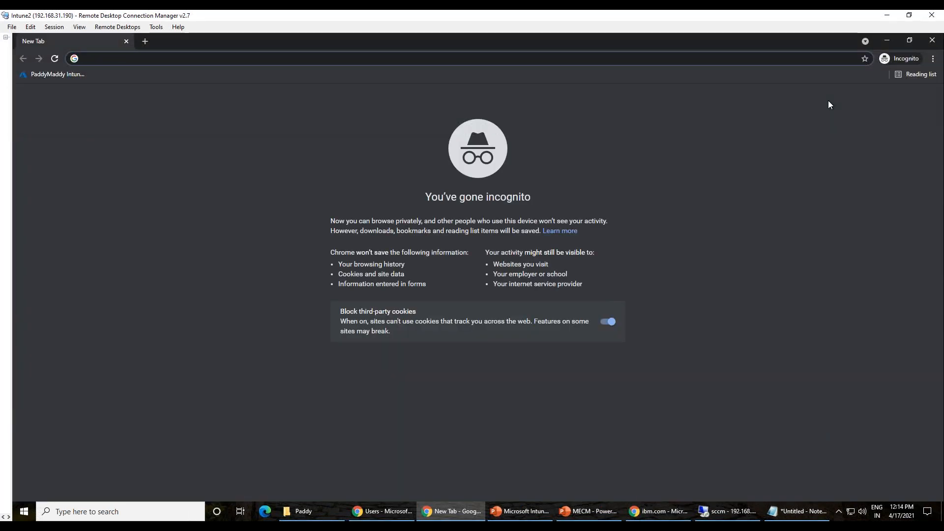
type("myapp")
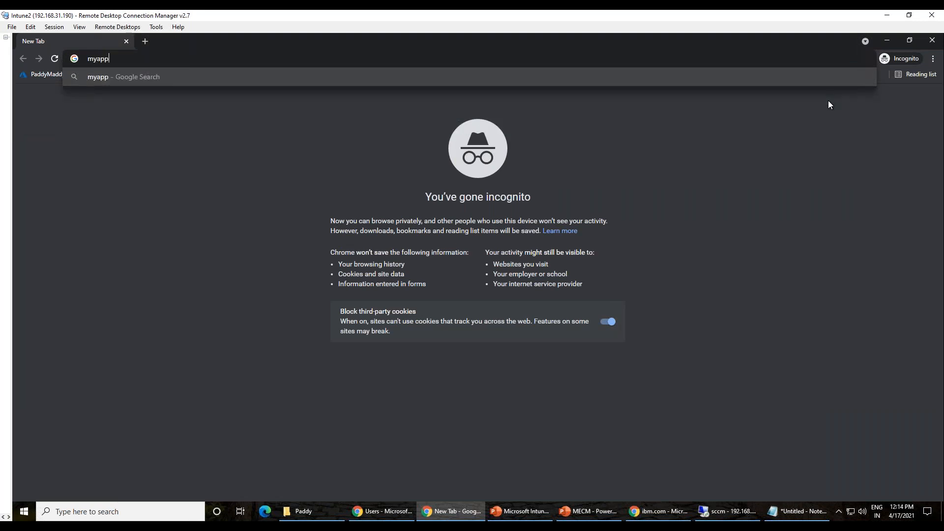
type("s.microsoft.com")
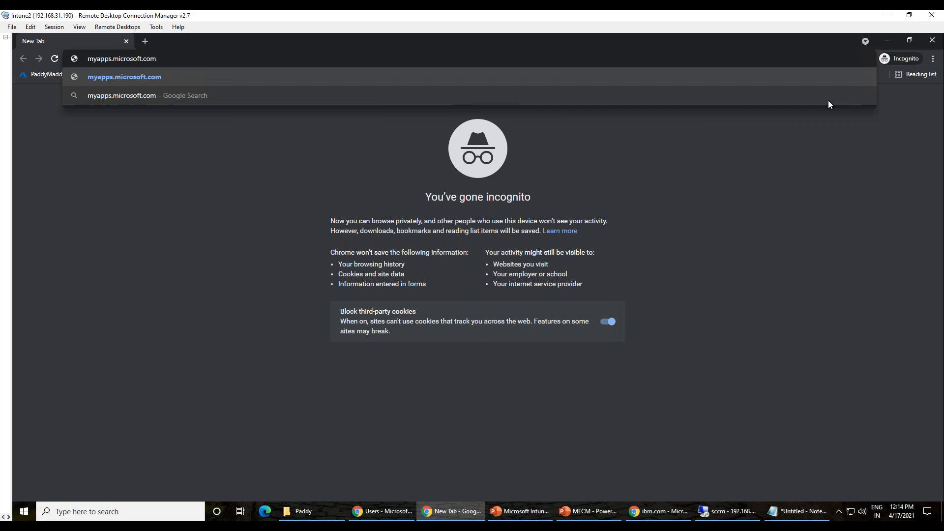
key("Return")
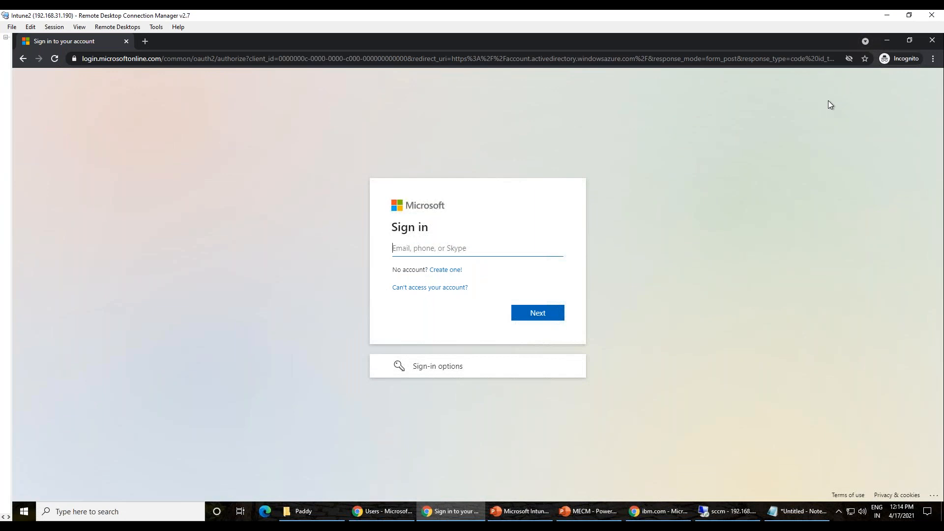
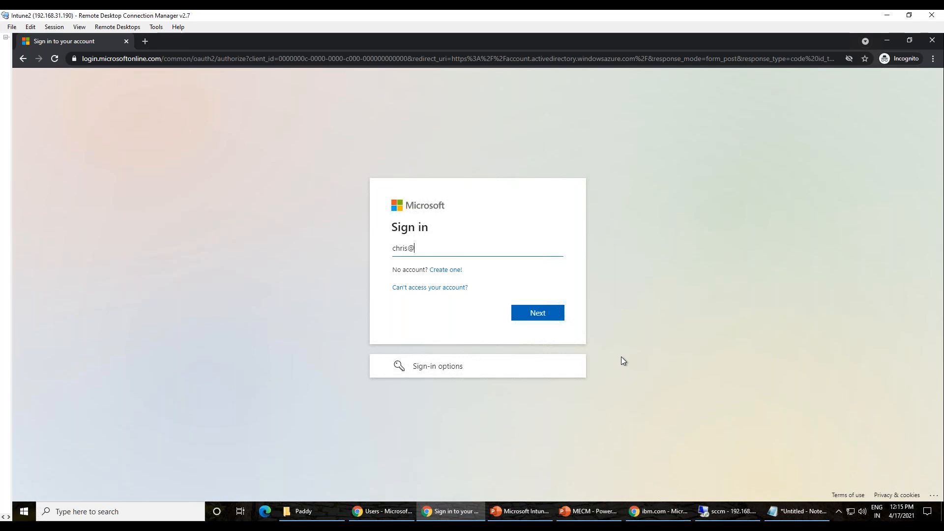
left_click(798, 512)
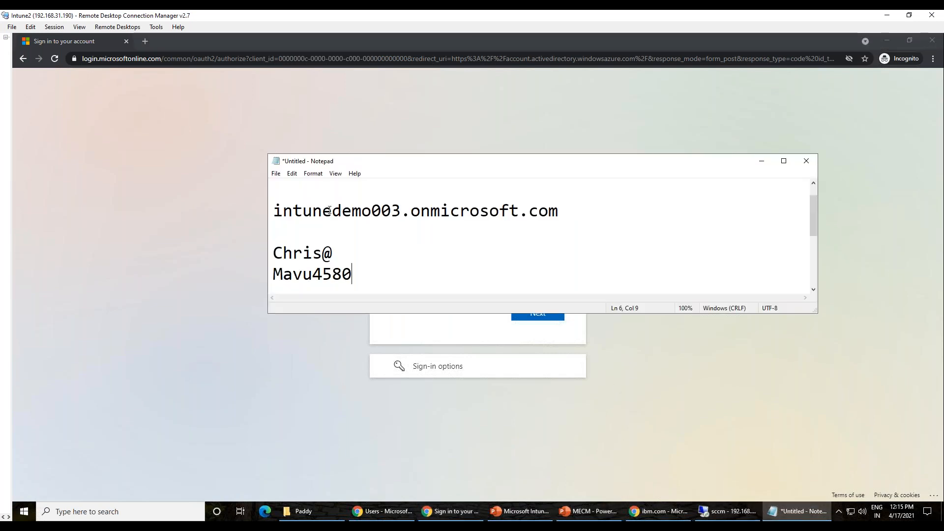
left_click_drag(560, 212, 271, 212)
key("ctrl+c")
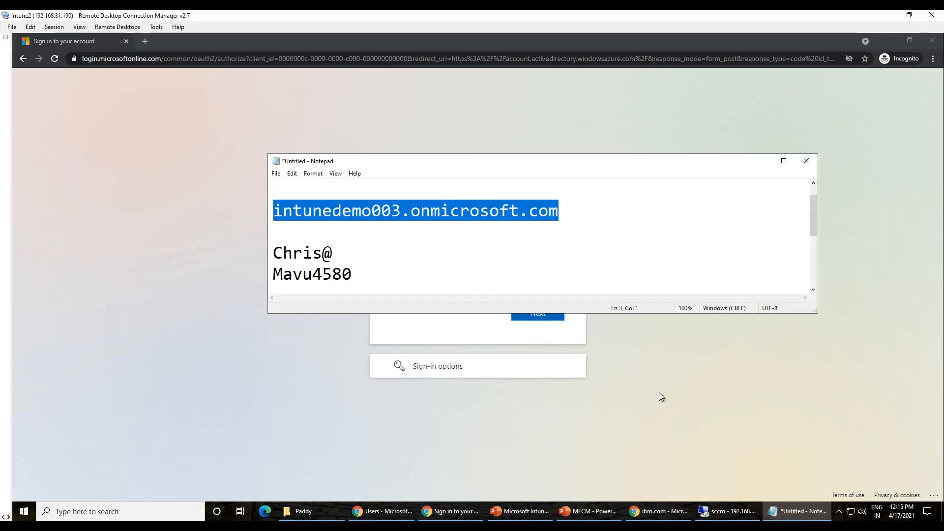
left_click(451, 246)
key("ctrl+v")
left_click(538, 313)
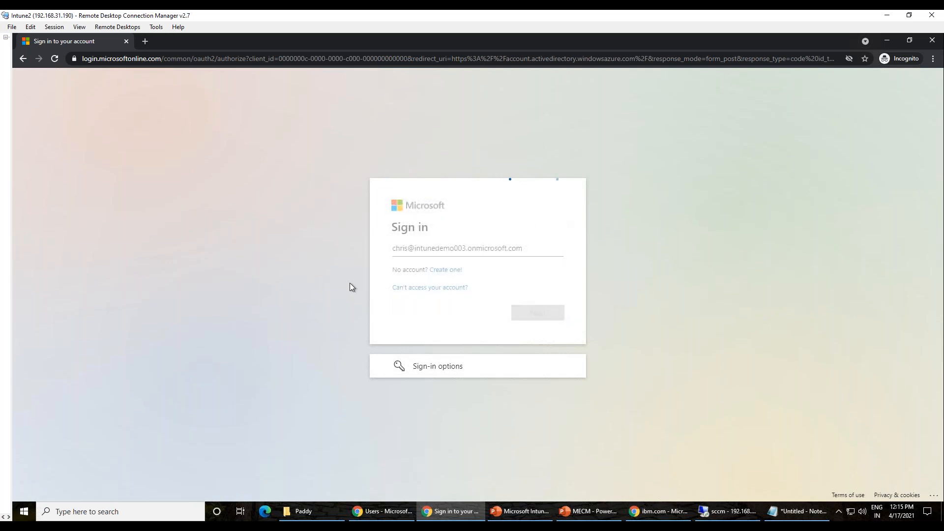
- Sign in with the temporary password from Notepad, then enter and confirm a new password
left_click(799, 515)
left_click_drag(380, 275, 213, 276)
left_click(411, 345)
left_click(441, 282)
key("ctrl+v")
left_click(537, 327)
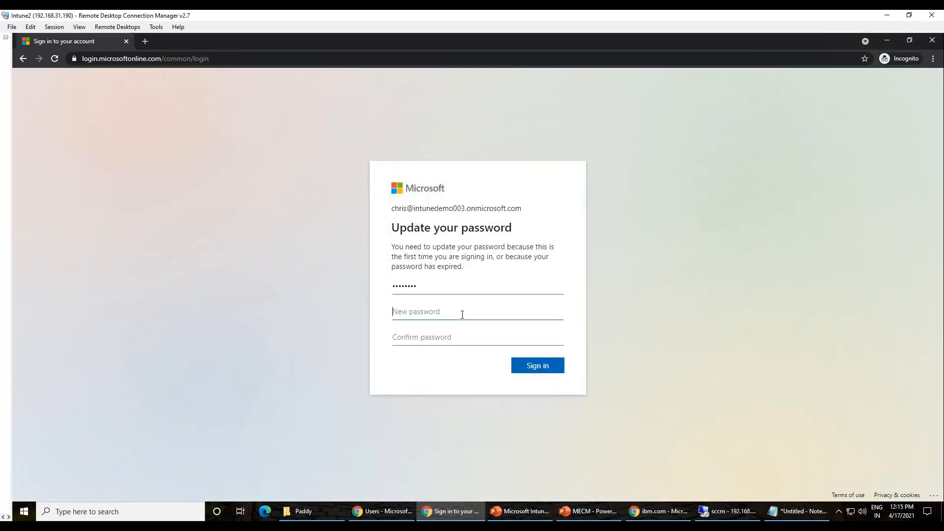
key("ctrl+v")
left_click(481, 339)
key("ctrl+v")
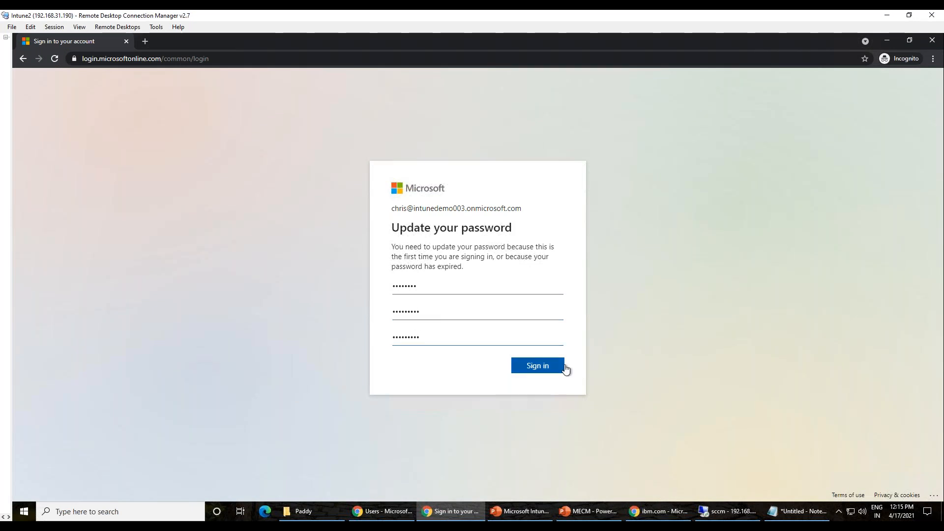
left_click(564, 369)
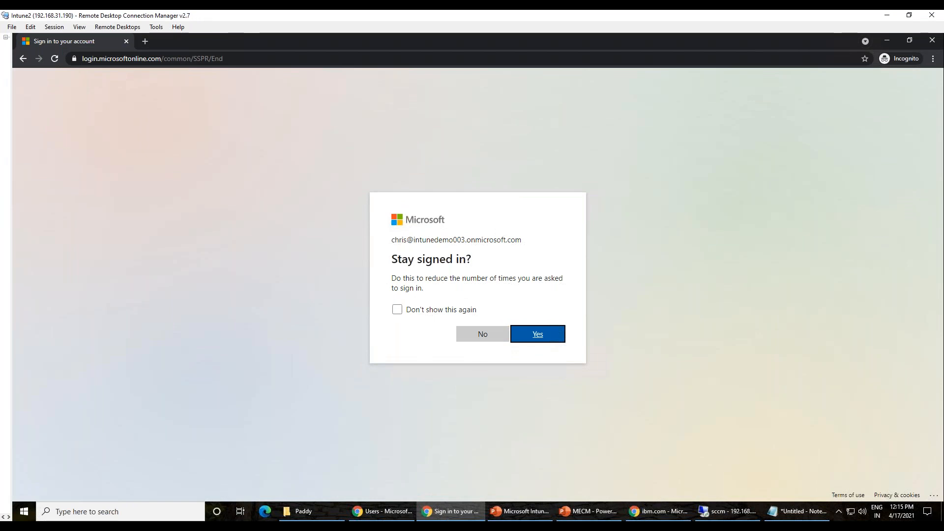
- Accept staying signed in, then load portal.office.com in a new private tab
left_click_drag(395, 240, 529, 236)
key("Return")
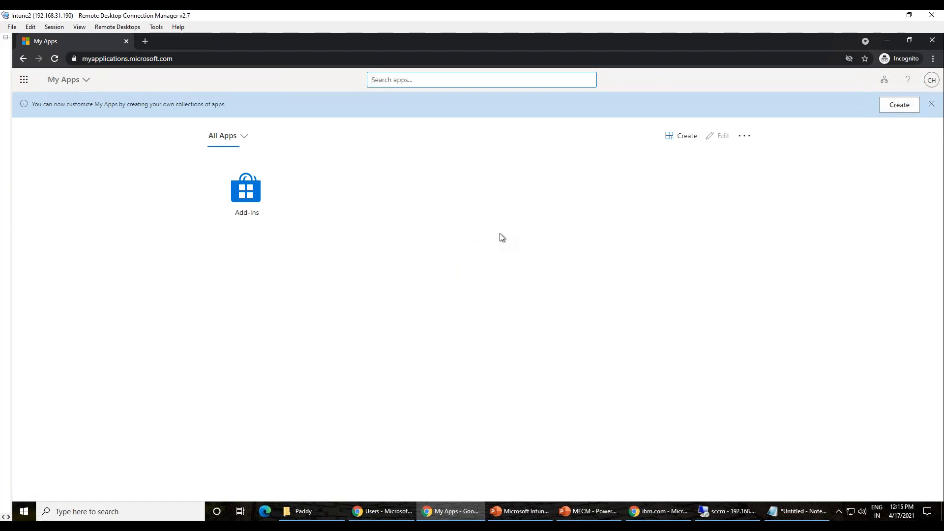
left_click(149, 44)
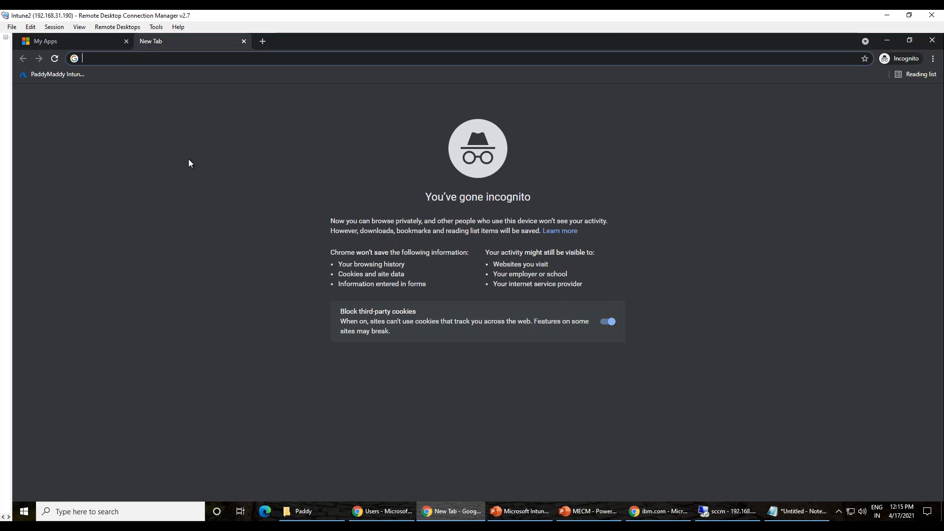
type("portal.")
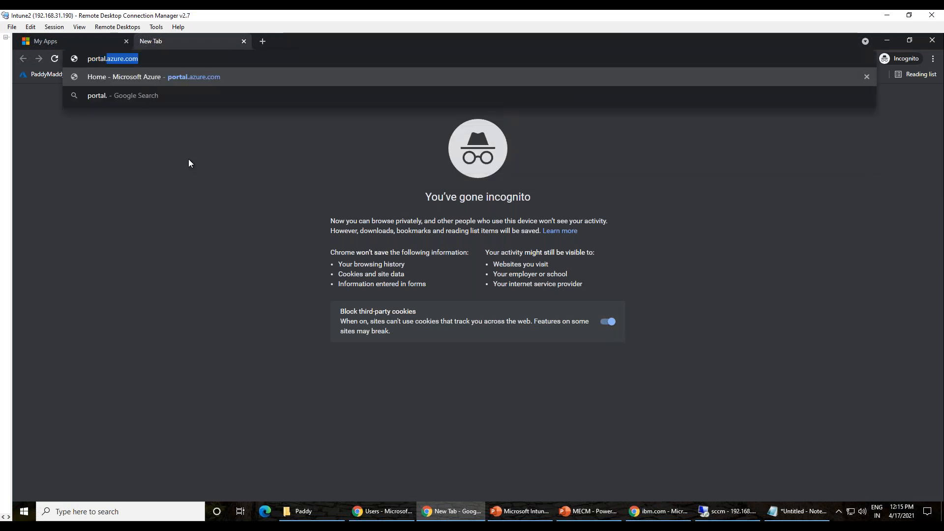
type("office.com")
key("Return")
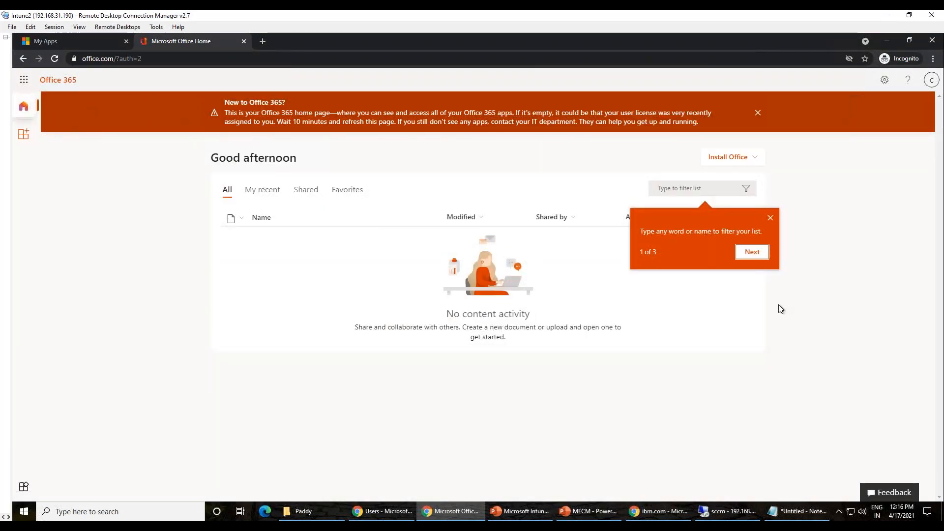
- Dismiss the filter tip, return to the My Apps tab, and minimize the private window
left_click(771, 218)
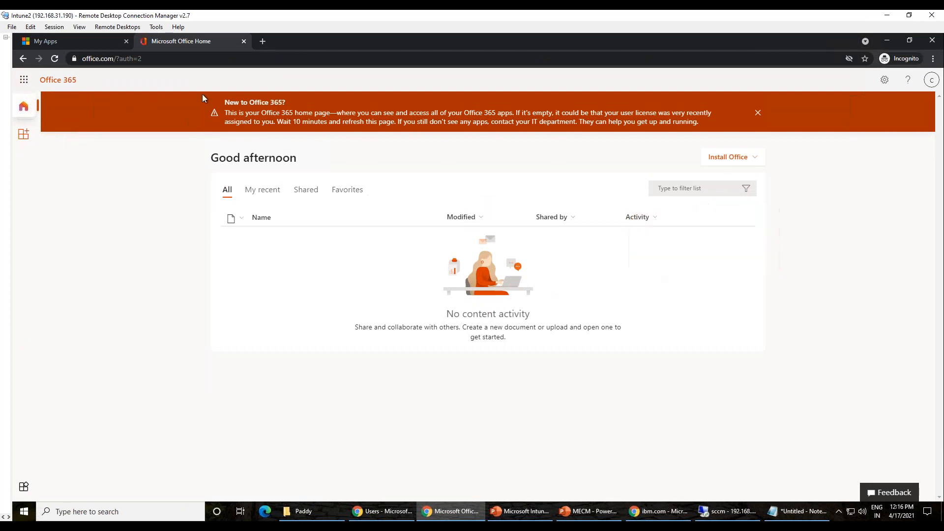
left_click(74, 42)
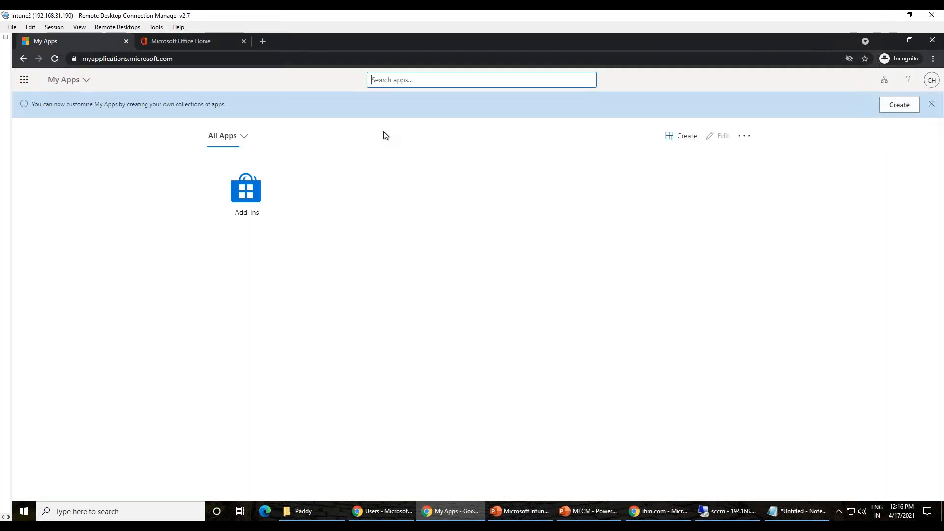
left_click(885, 40)
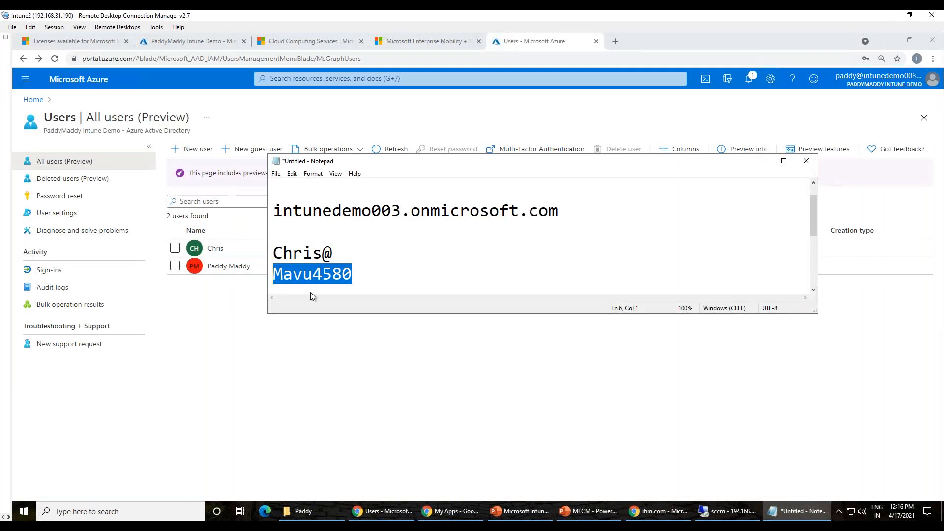
left_click_drag(354, 259, 265, 256)
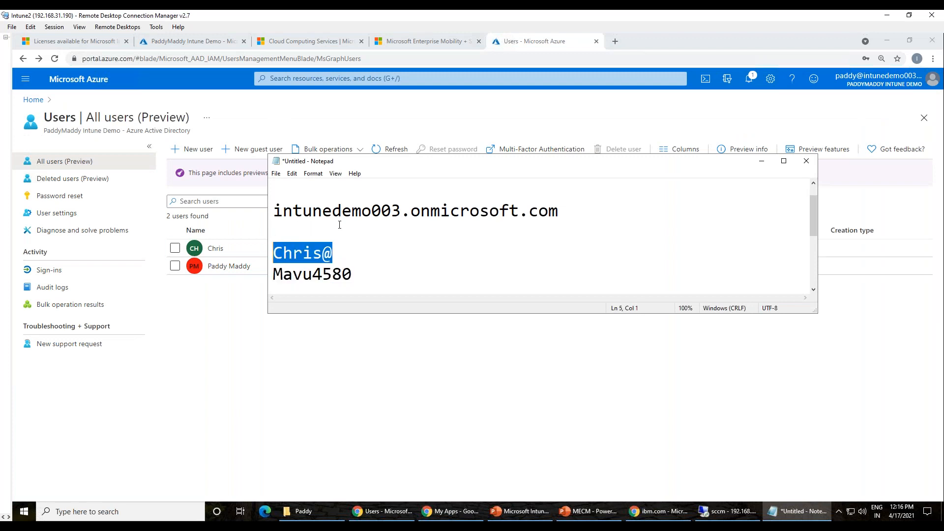
- Copy the tenant domain line in the notes and paste it after the user name
left_click_drag(274, 210, 629, 207)
key("ctrl+c")
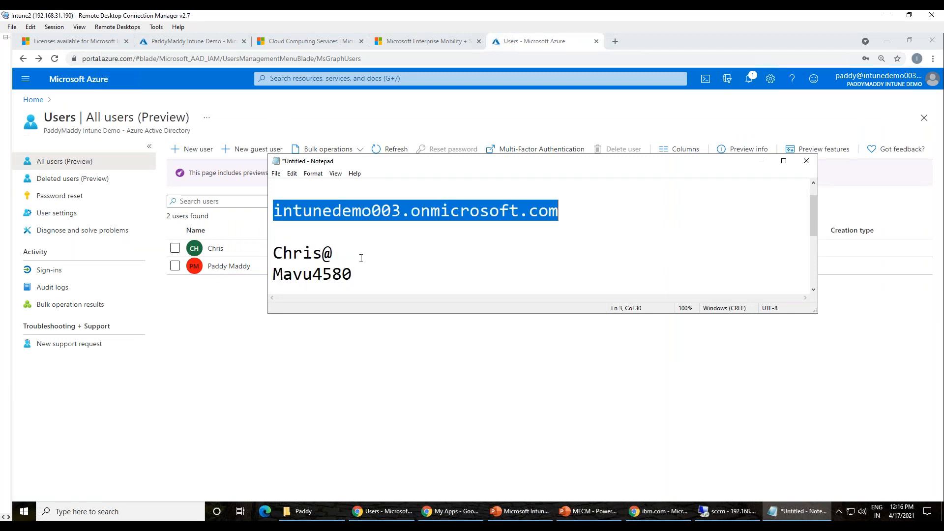
left_click(361, 258)
key("ctrl+v")
- Go from the Azure home page to Azure Active Directory Groups and start a new group
left_click(527, 472)
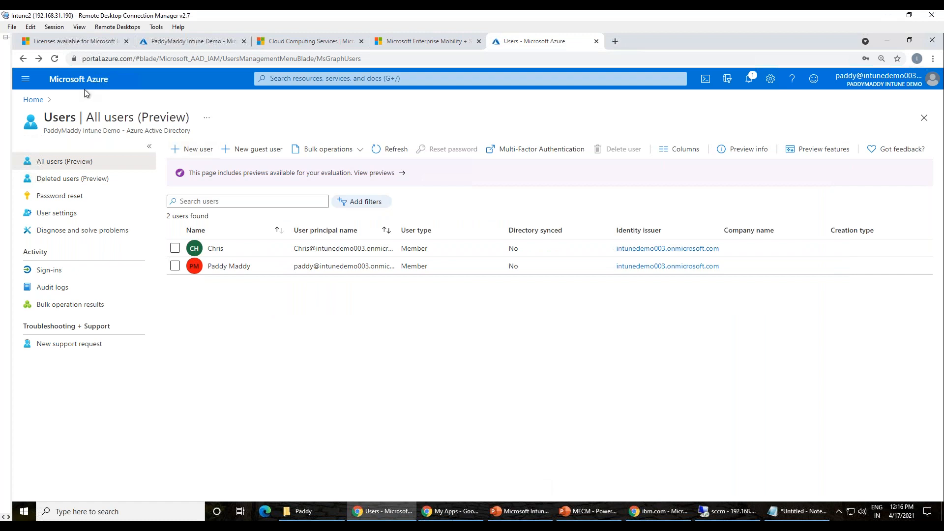
left_click(91, 78)
left_click(271, 285)
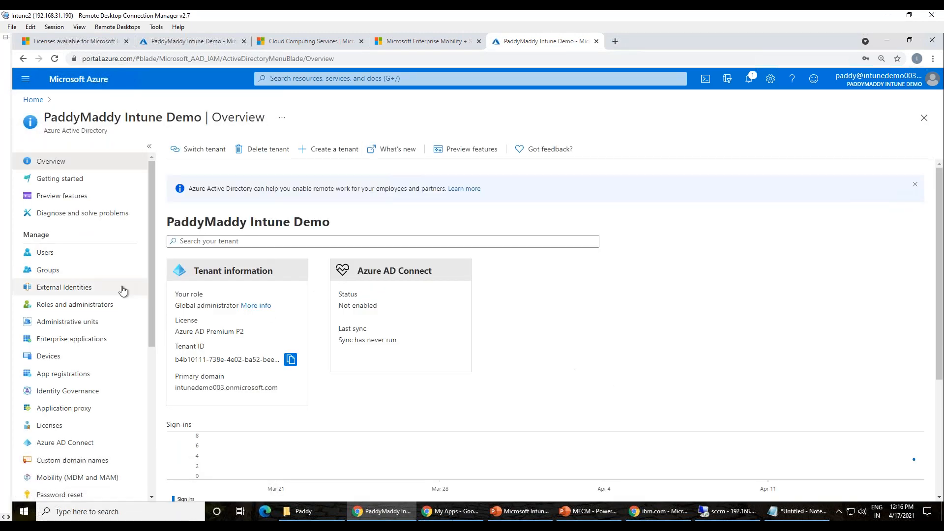
left_click(91, 270)
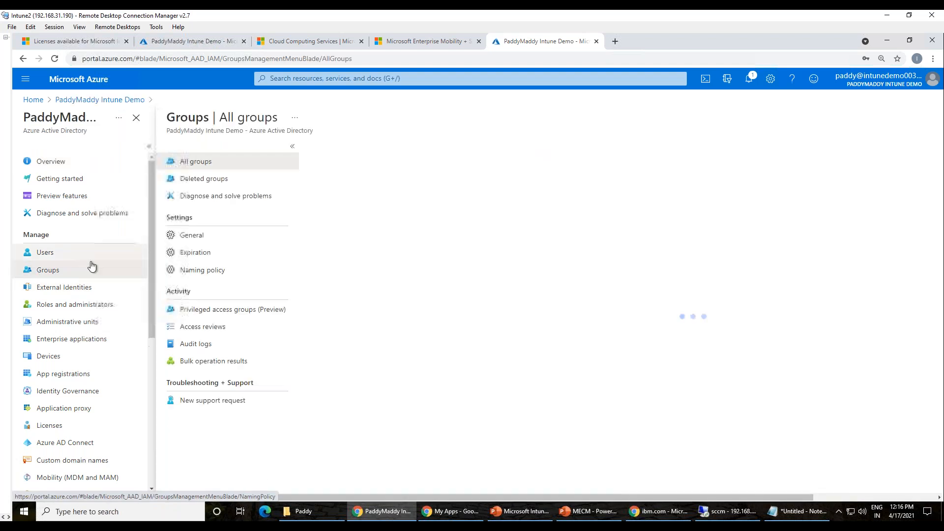
left_click(197, 149)
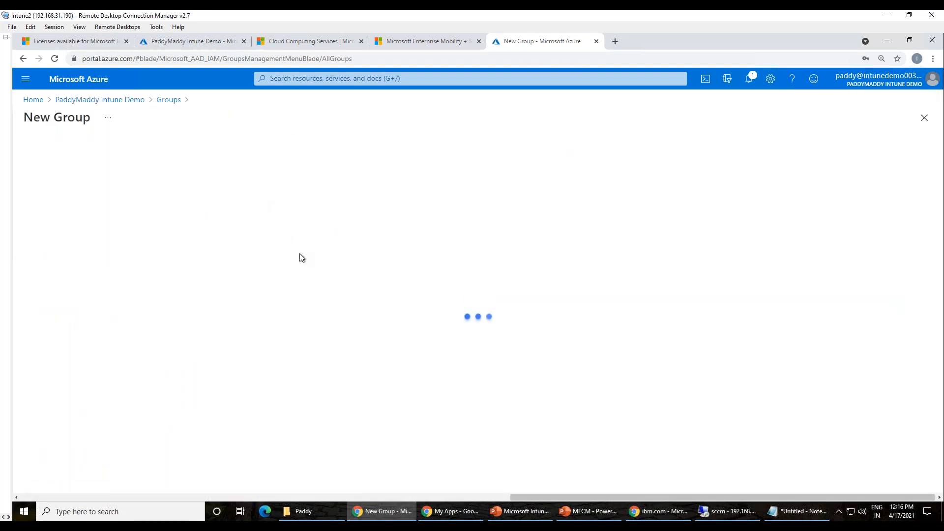
- Keep the group type as Security and name the group 'Test'
left_click(66, 173)
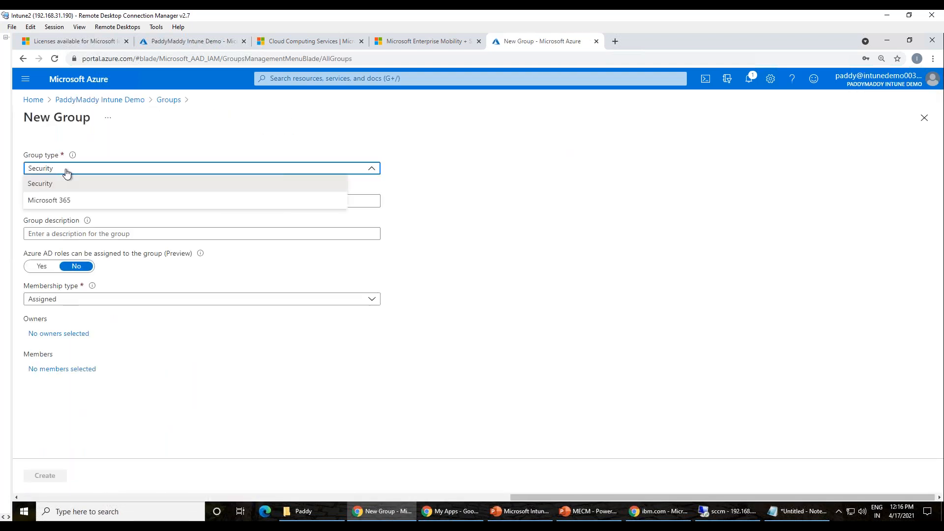
left_click(64, 169)
left_click(70, 202)
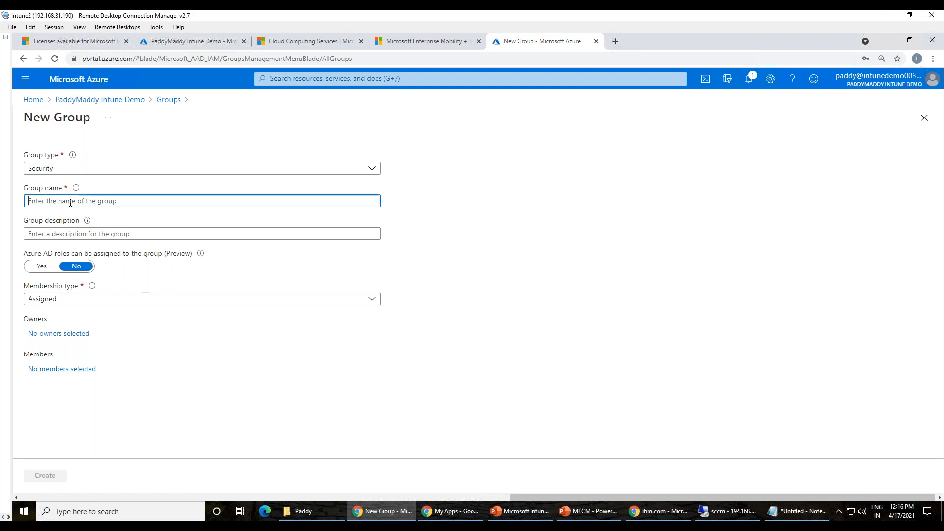
type("Test")
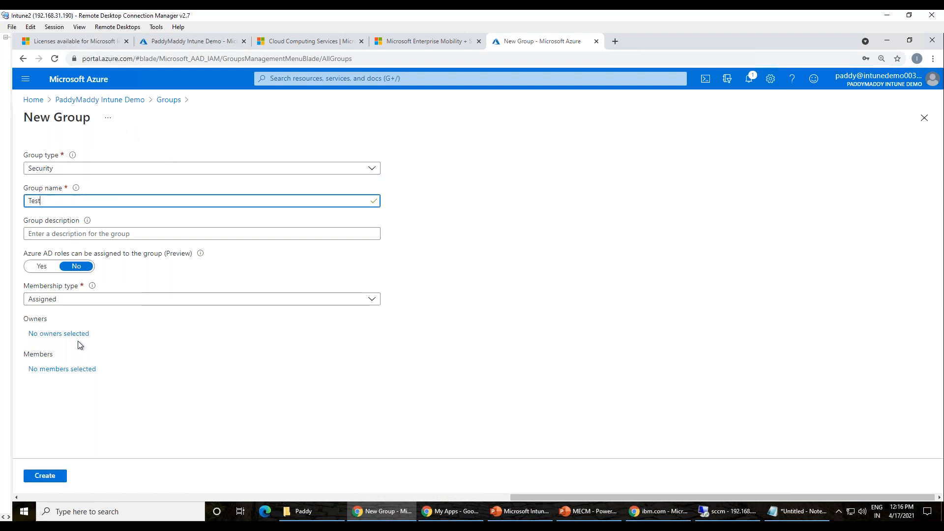
key("ctrl+plus")
key("ctrl+plus")
key("ctrl+plus")
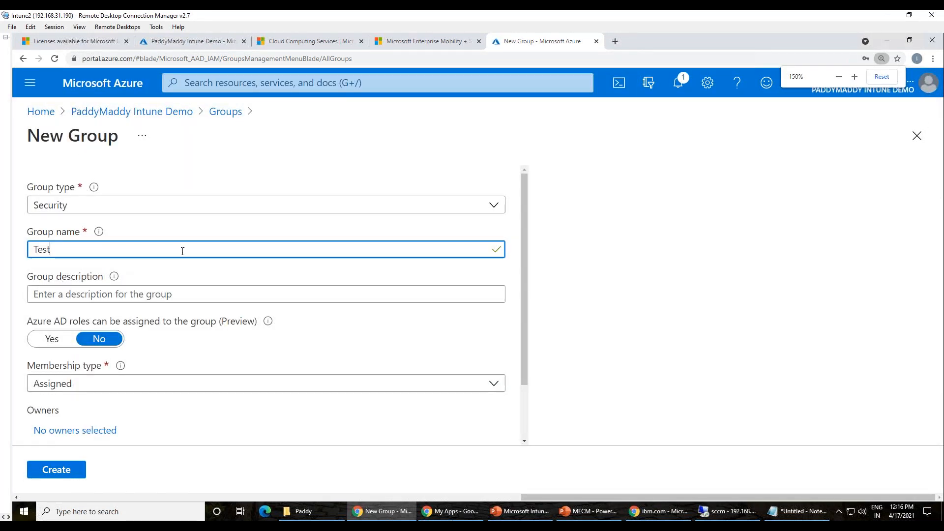
left_click(173, 205)
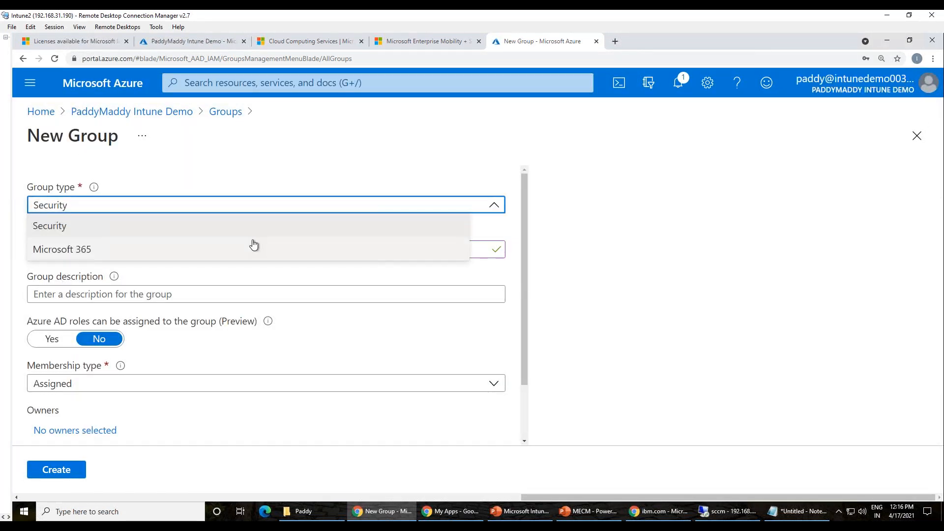
left_click(519, 263)
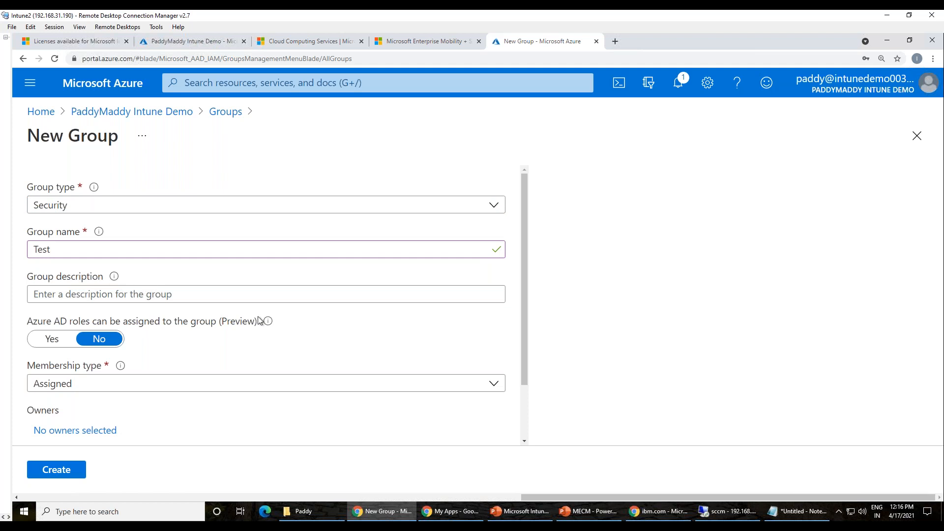
- Keep Assigned membership, create the Test group, and open its page
scroll(260, 320, "down", 1)
left_click(99, 334)
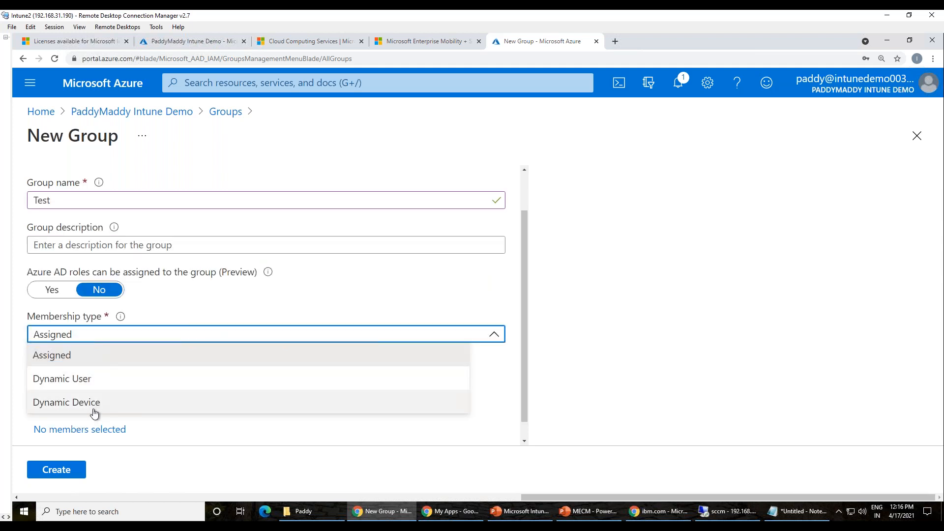
left_click(268, 321)
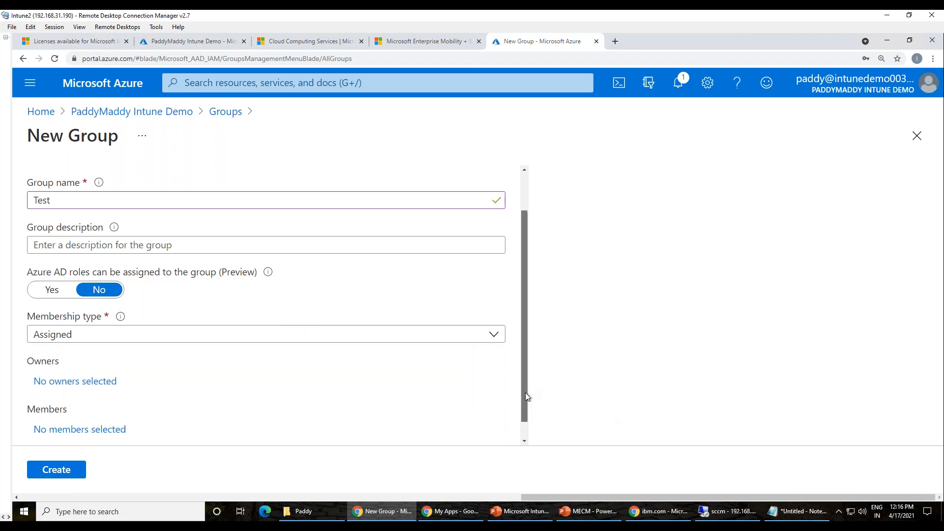
left_click_drag(524, 392, 525, 408)
key("ctrl+minus")
key("ctrl+minus")
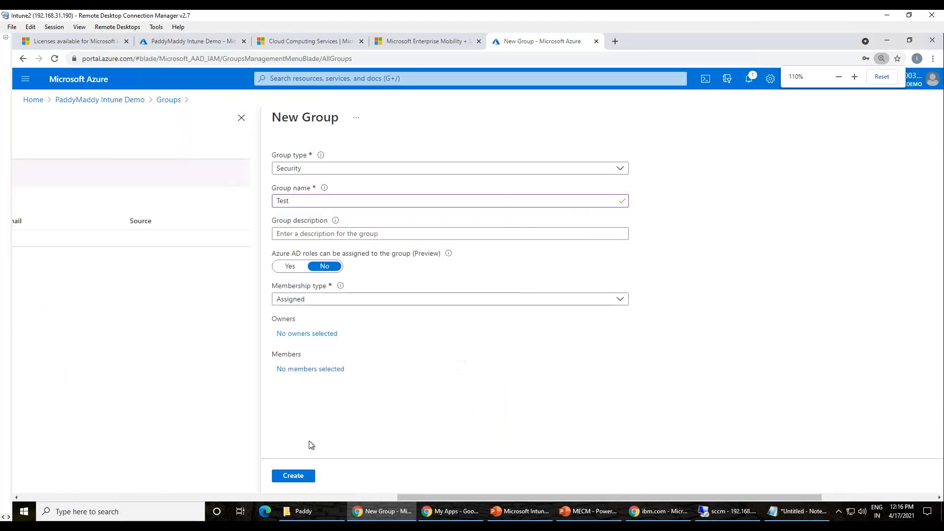
left_click(291, 476)
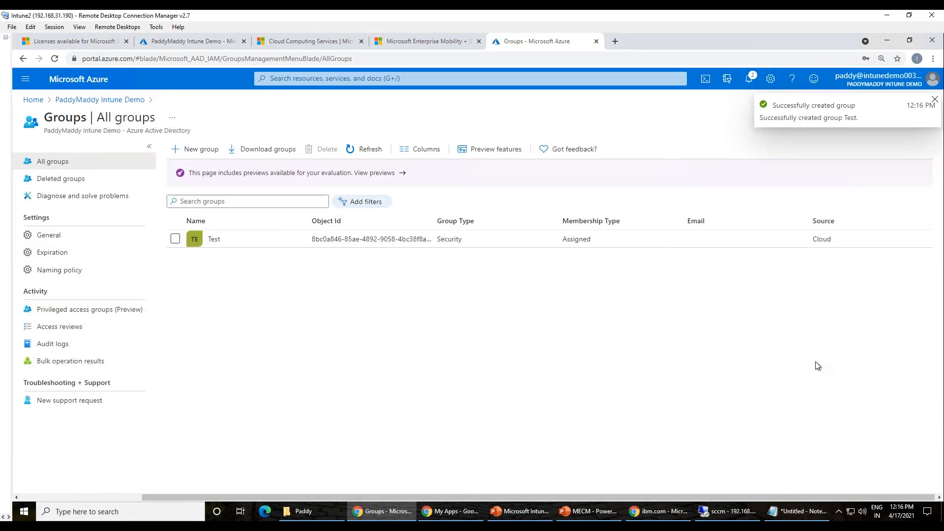
left_click(237, 239)
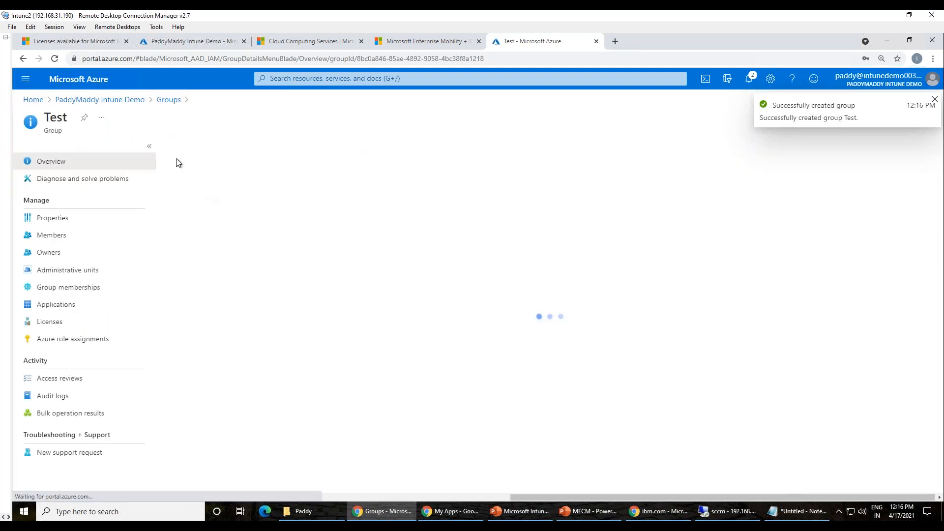
- Add the found user to the Test group's members, then return through All groups to the directory overview
left_click(63, 237)
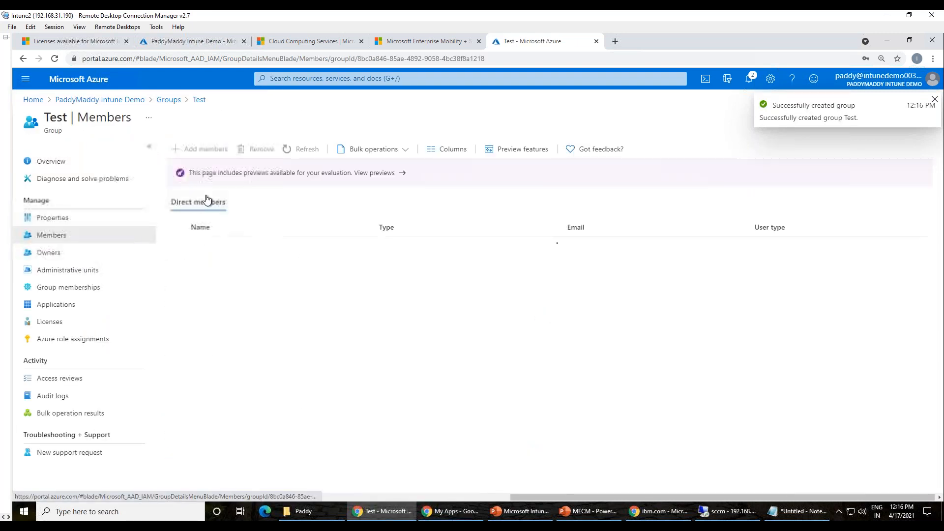
left_click(209, 153)
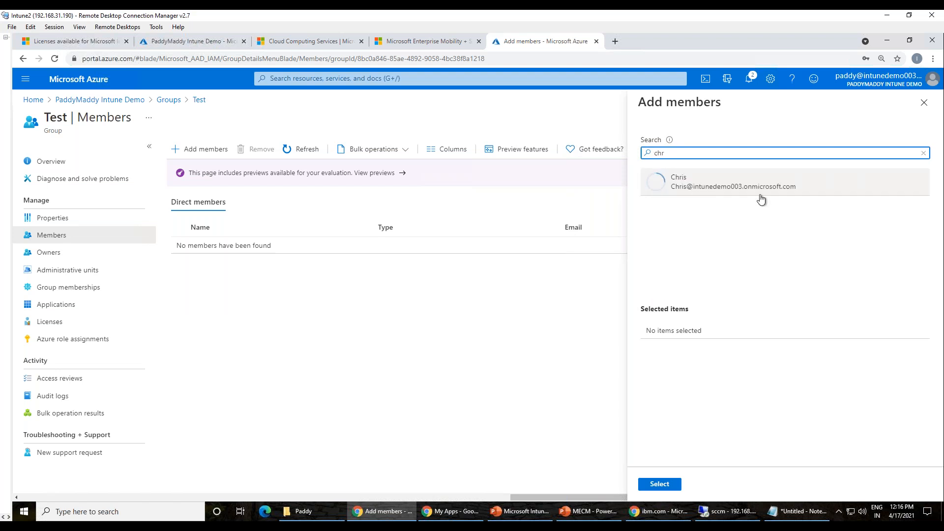
left_click(675, 186)
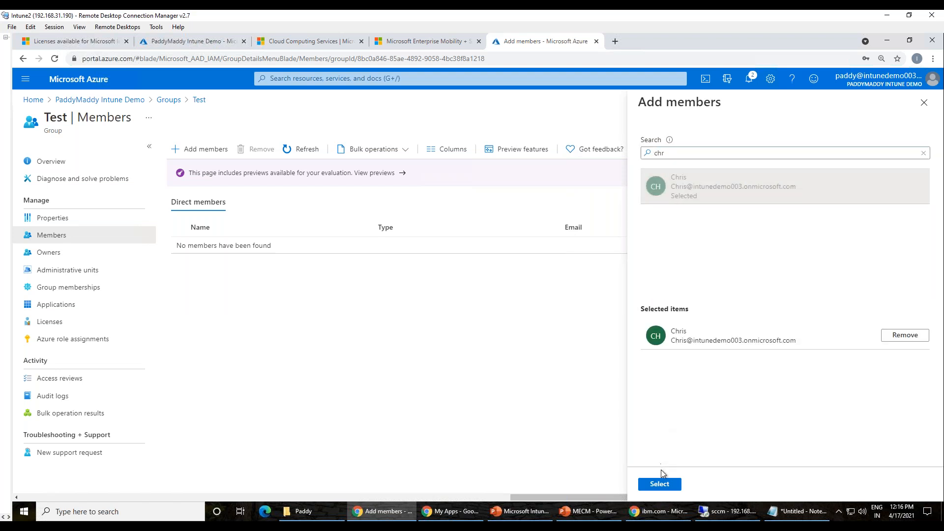
left_click(660, 484)
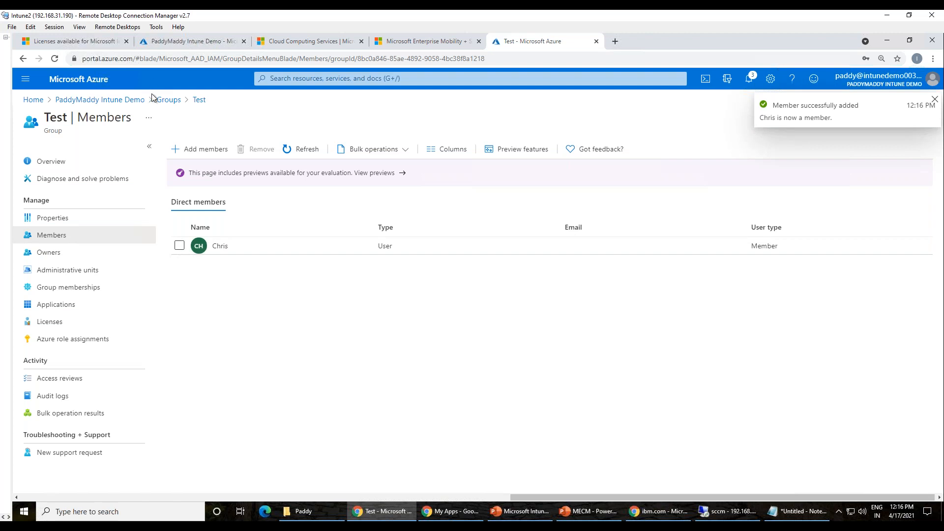
left_click(168, 99)
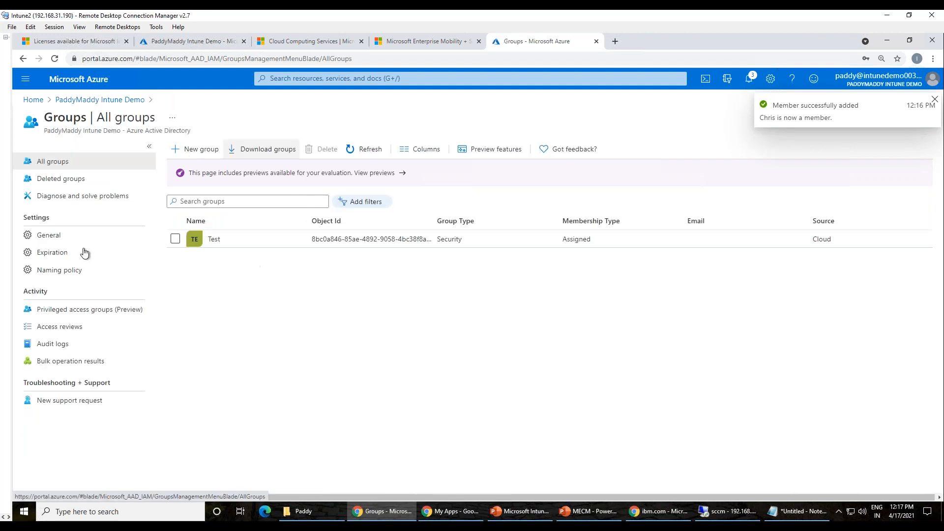
left_click(118, 100)
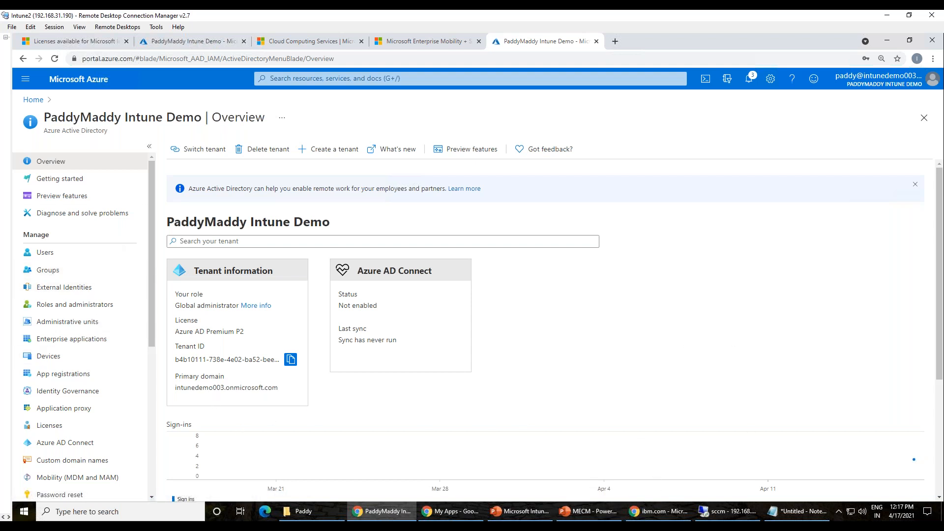
- Highlight the tenant name, Global administrator role and Azure AD subtitle, then open Roles and administrators
left_click_drag(47, 121, 135, 131)
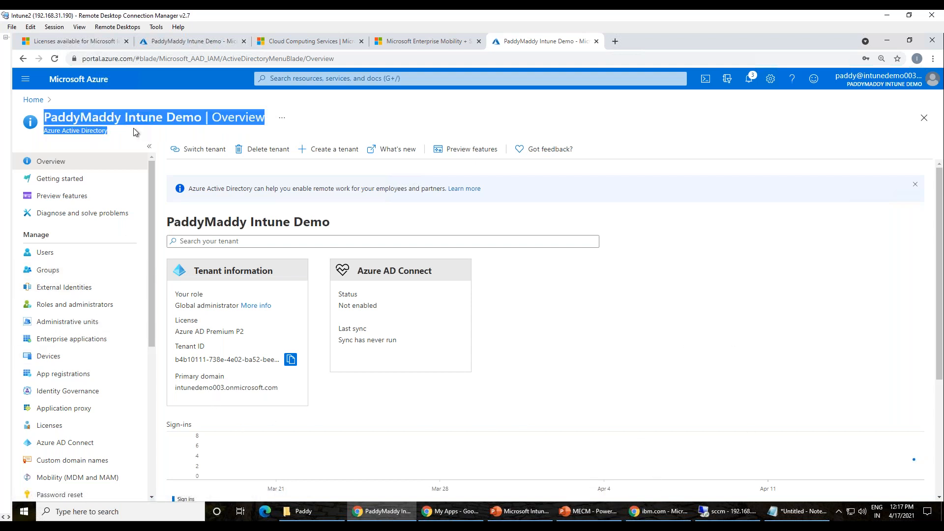
left_click(648, 370)
key("ctrl+plus")
key("ctrl+plus")
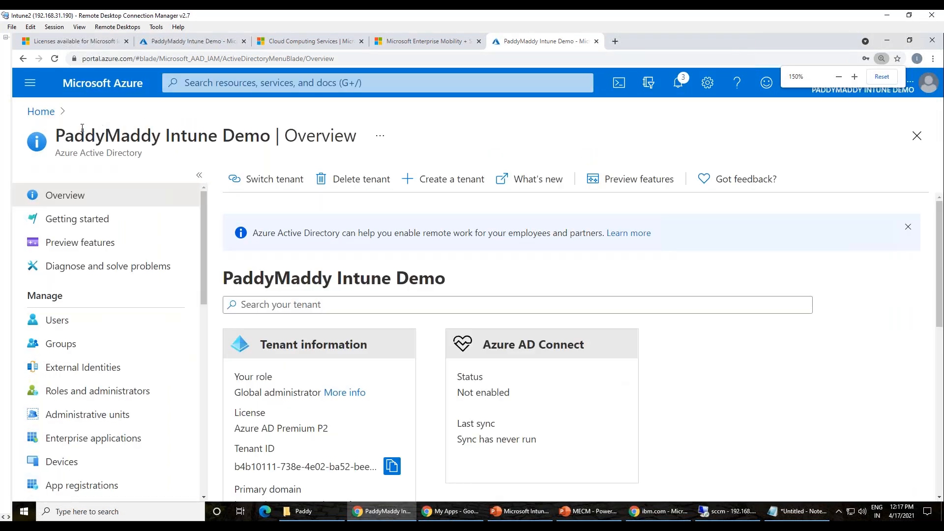
left_click_drag(63, 135, 271, 136)
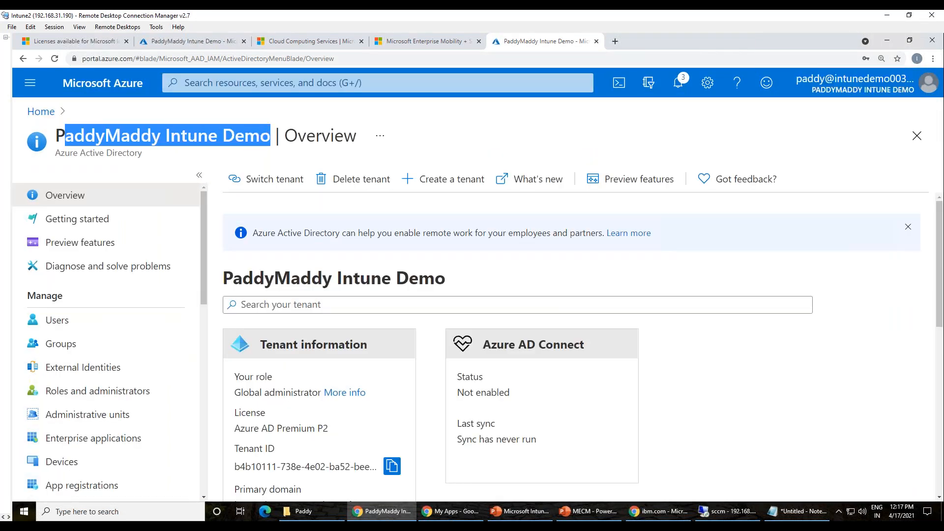
left_click(808, 376)
scroll(807, 375, "down", 2)
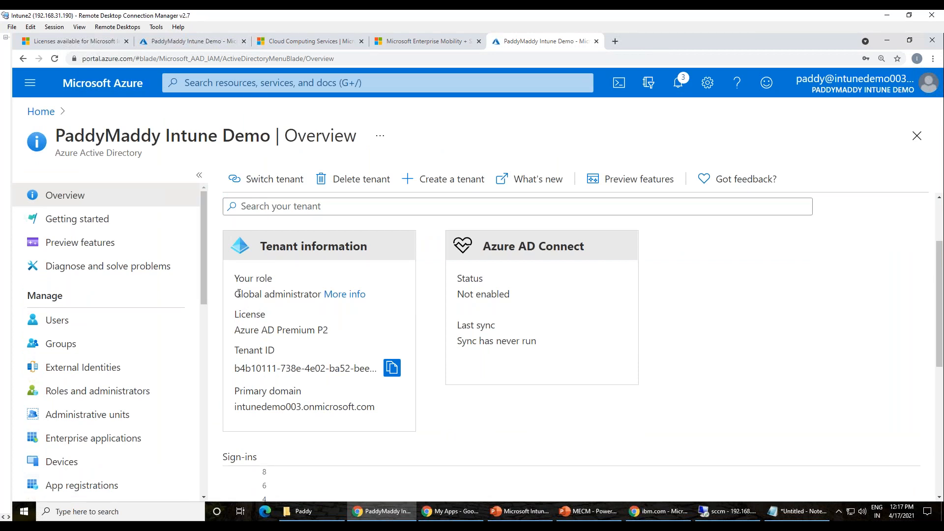
left_click_drag(235, 294, 305, 296)
left_click(285, 296)
left_click_drag(236, 295, 321, 295)
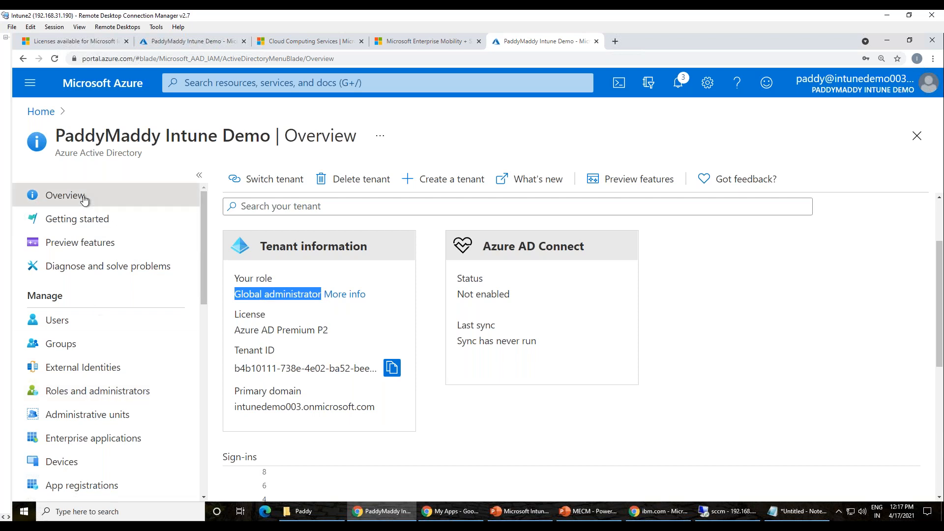
left_click_drag(56, 153, 143, 154)
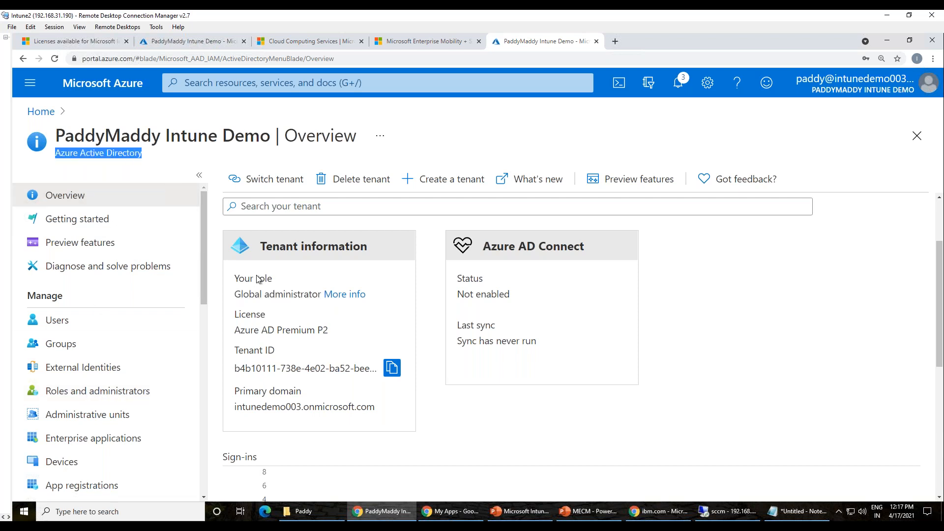
left_click(74, 393)
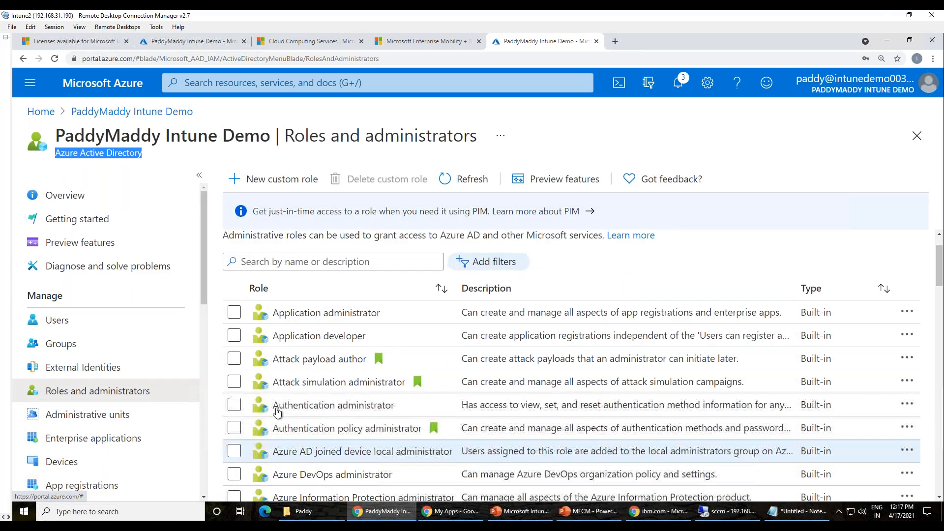
- Filter the roles list with 'intune', view Custom user attributes, then return to the tenant overview
scroll(295, 418, "down", 2)
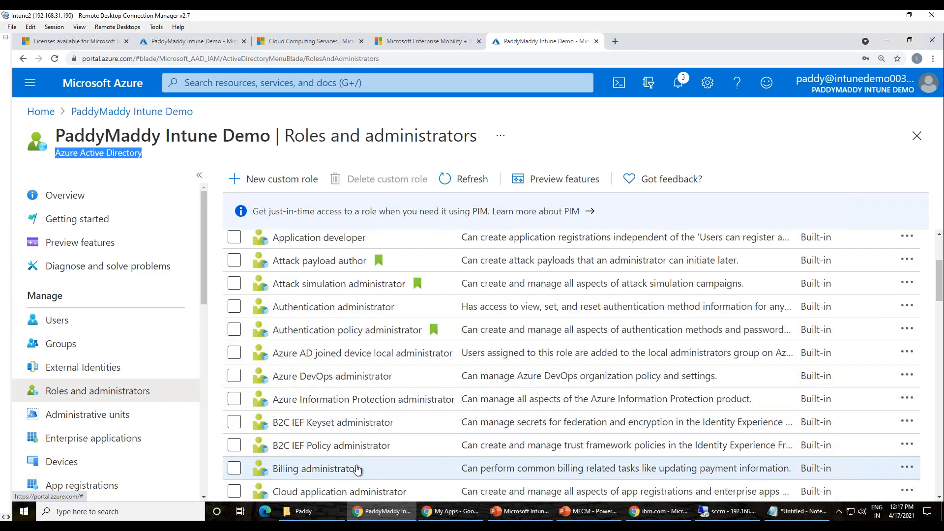
scroll(358, 470, "up", 3)
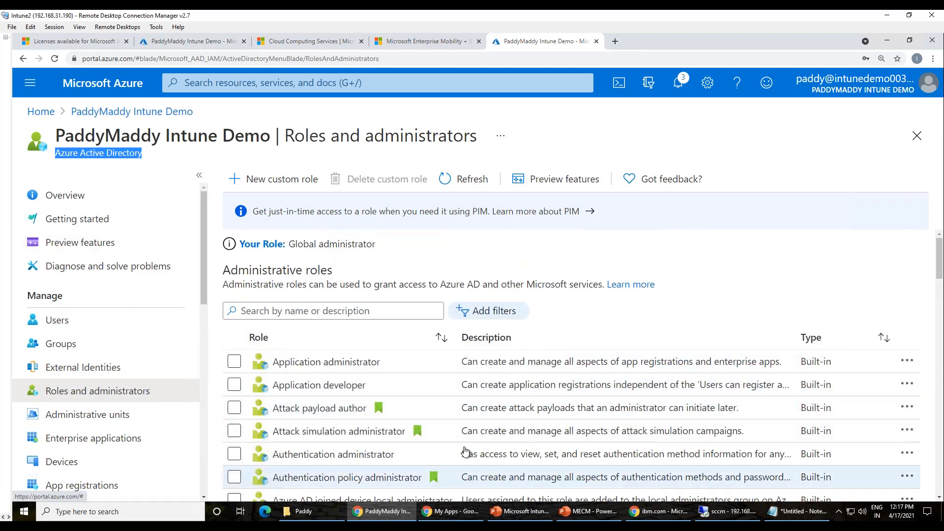
left_click(321, 312)
type("intune")
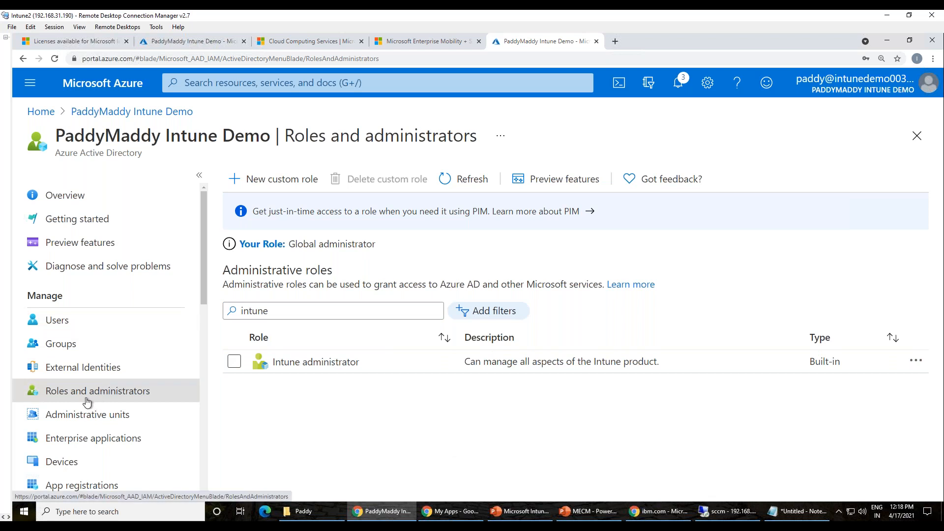
left_click(78, 370)
left_click(69, 332)
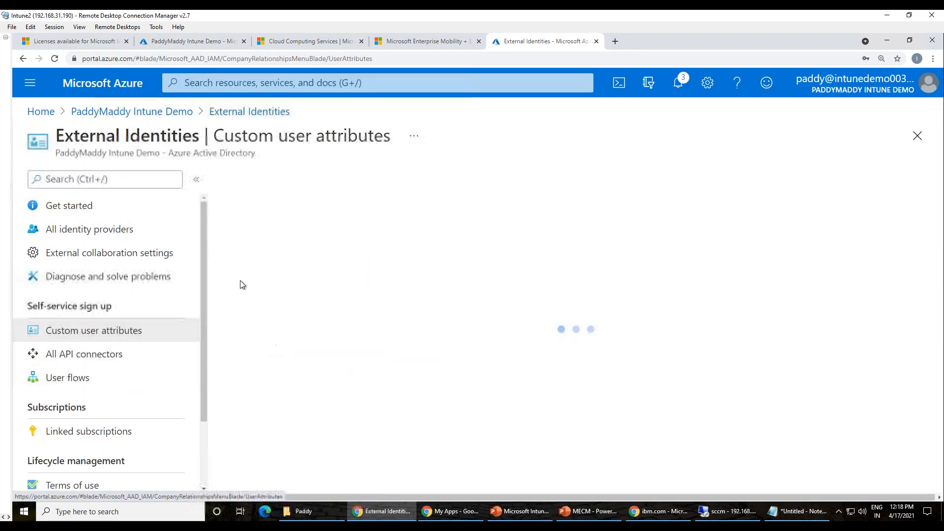
left_click(147, 112)
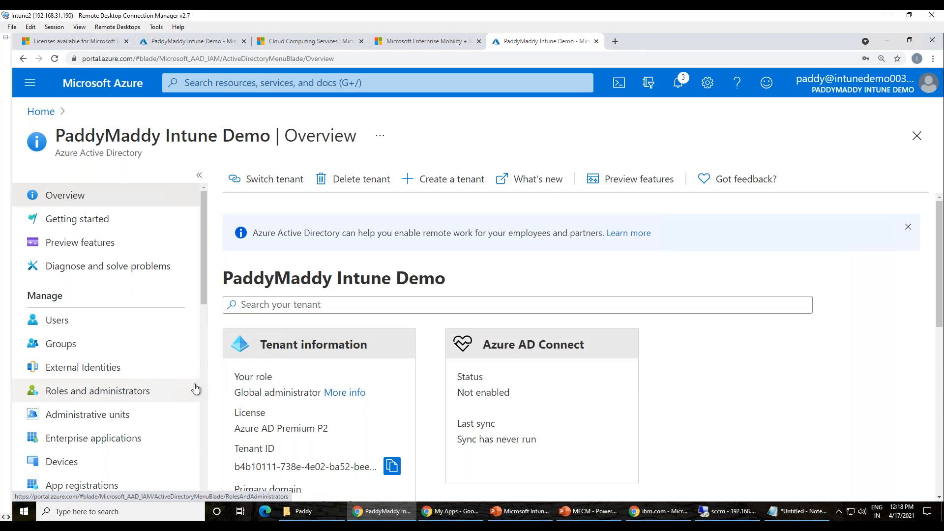
- Highlight the Global administrator role and the Azure AD Premium P2 license line, then open a new tab
scroll(735, 374, "down", 1)
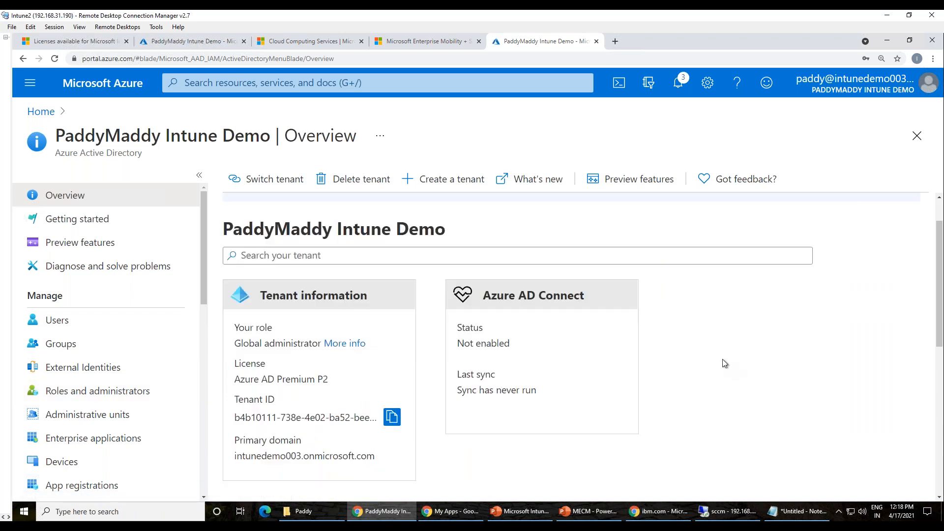
scroll(725, 363, "down", 1)
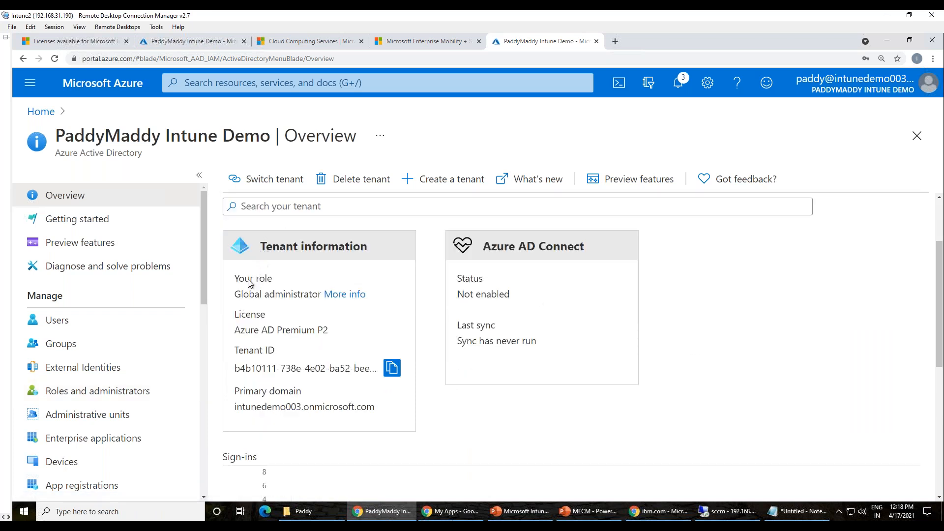
left_click_drag(234, 294, 321, 294)
left_click_drag(234, 330, 323, 330)
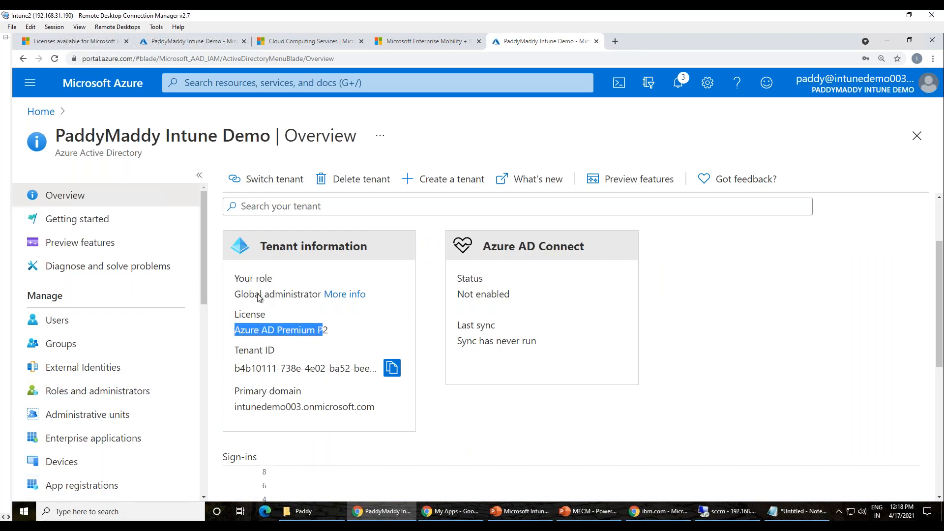
triple_click(299, 330)
left_click(323, 334)
left_click_drag(324, 334, 299, 332)
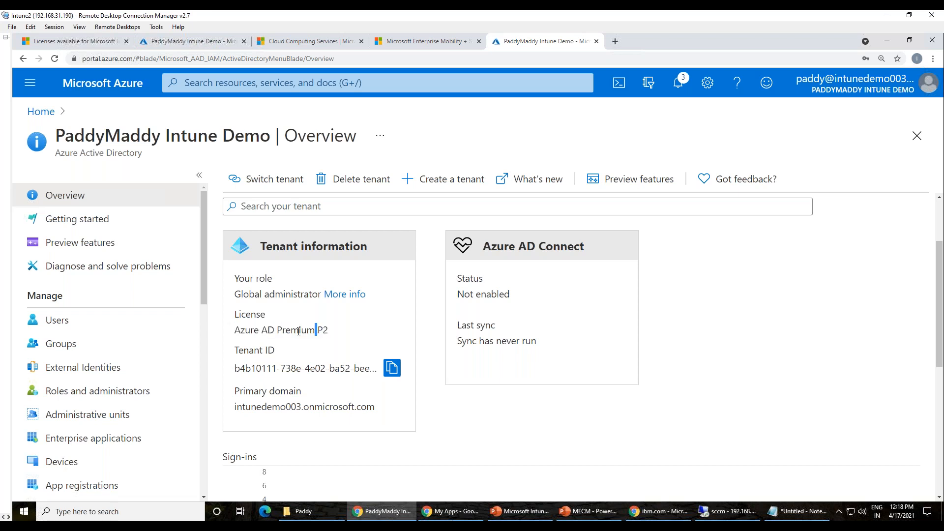
left_click_drag(236, 334, 312, 335)
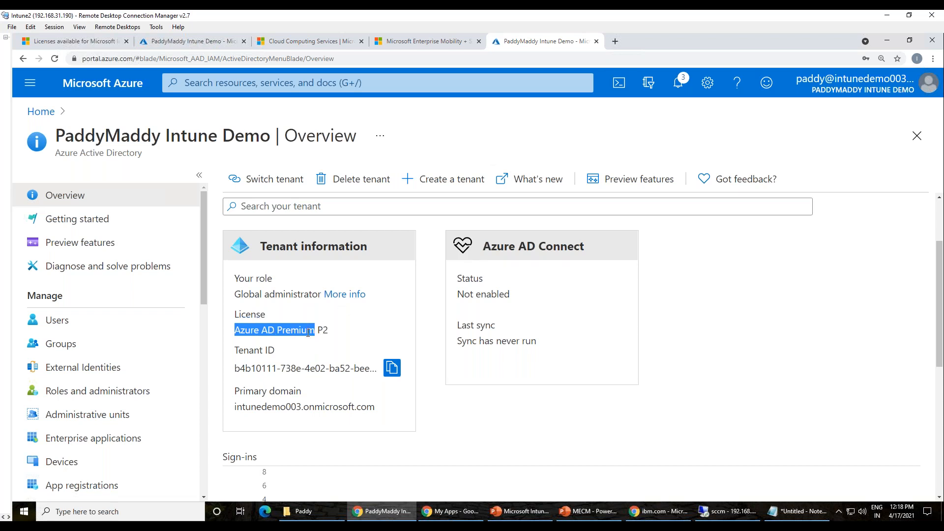
left_click(308, 333)
triple_click(308, 333)
left_click(616, 41)
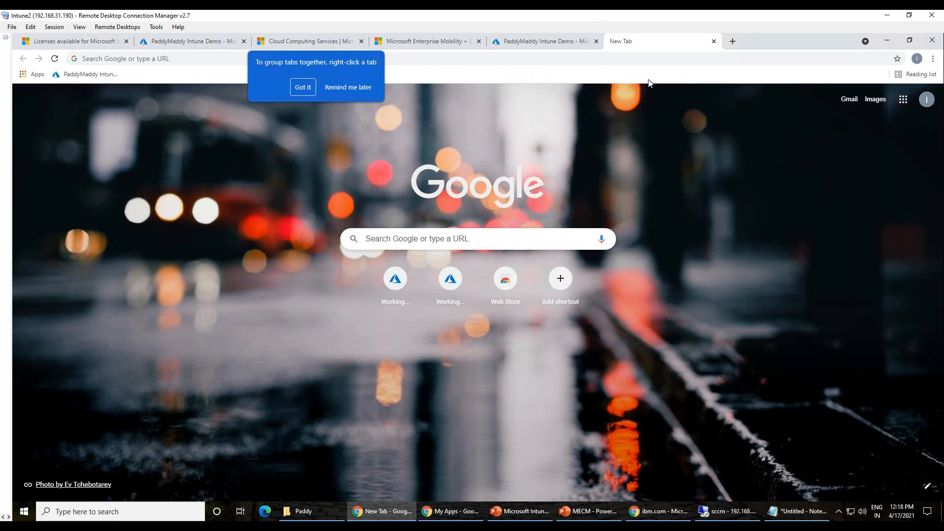
- Search 'azure ad license' and open the Pricing - Active Directory result
left_click(294, 86)
left_click(393, 61)
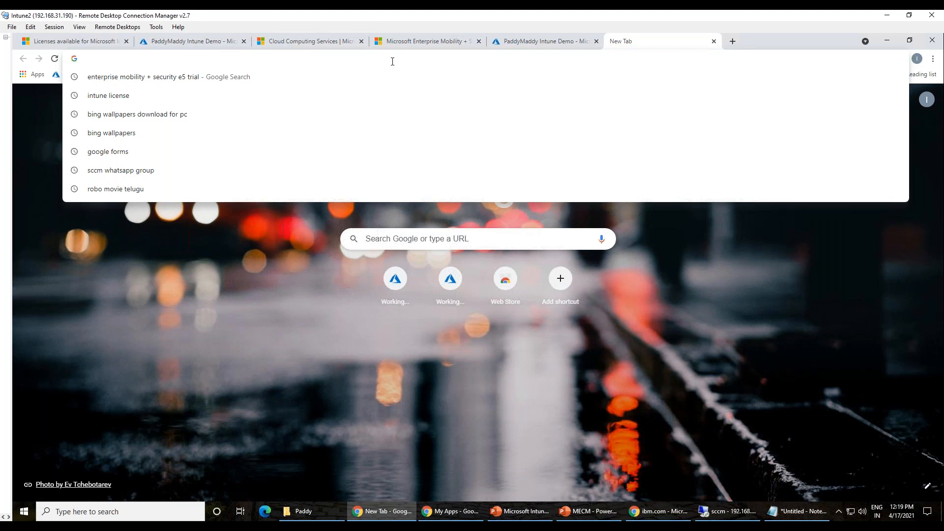
type("azure ad")
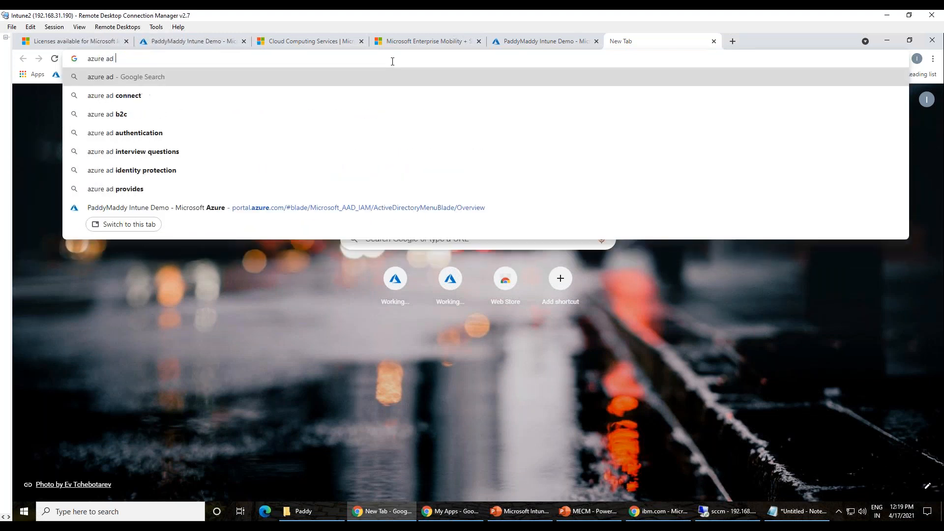
type(" license")
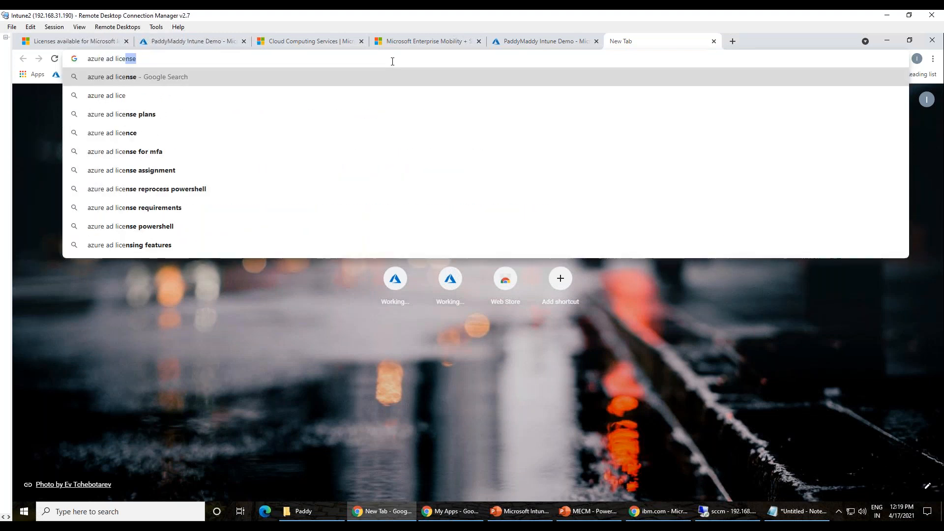
key("Return")
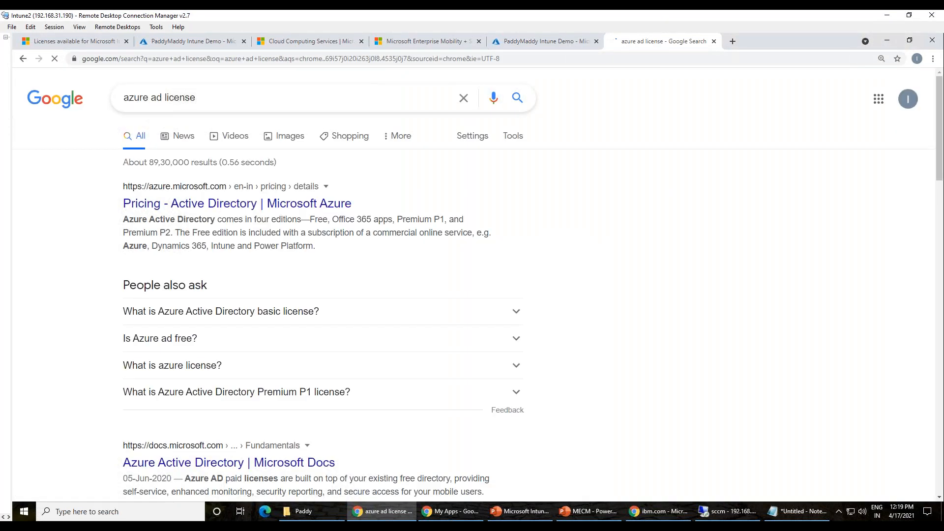
left_click(236, 203)
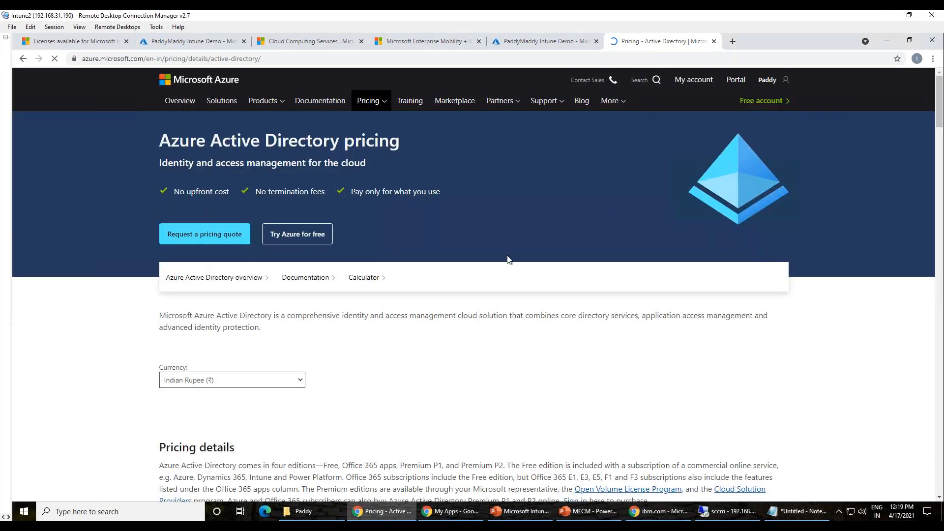
scroll(539, 249, "down", 5)
left_click_drag(347, 301, 700, 307)
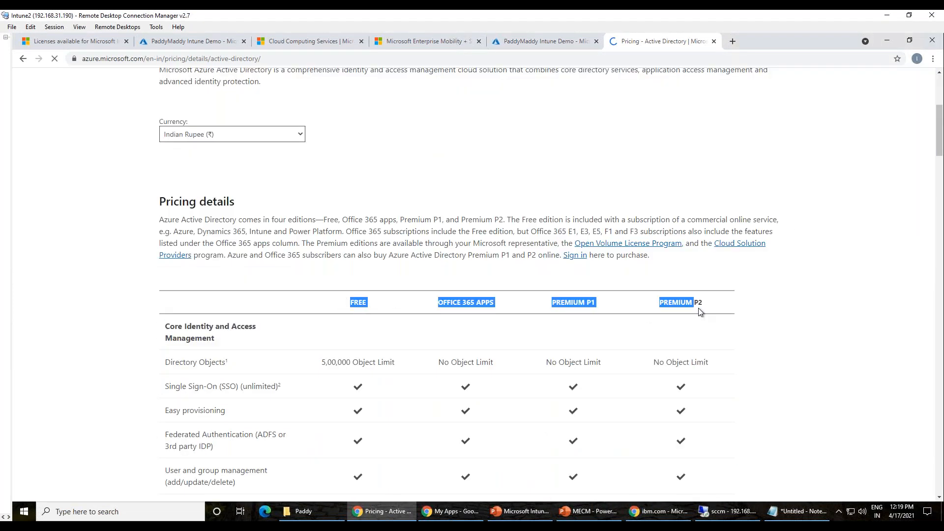
- Switch the pricing currency to US Dollar ($) and bring the Notepad notes forward
left_click(372, 220)
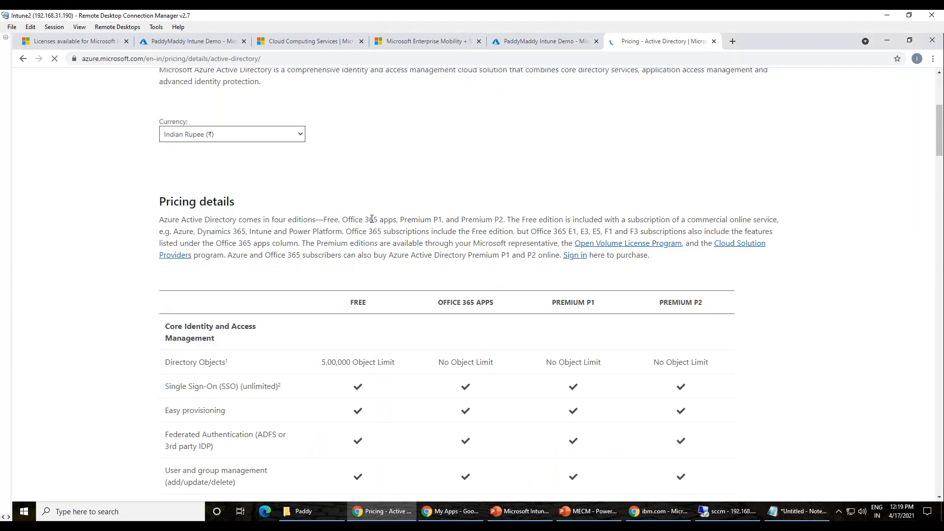
left_click(265, 138)
left_click(210, 158)
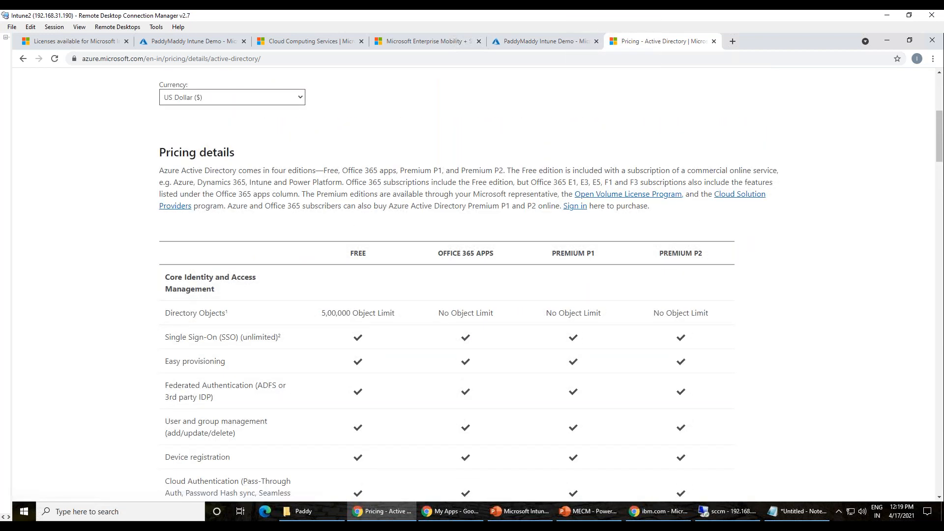
left_click(797, 512)
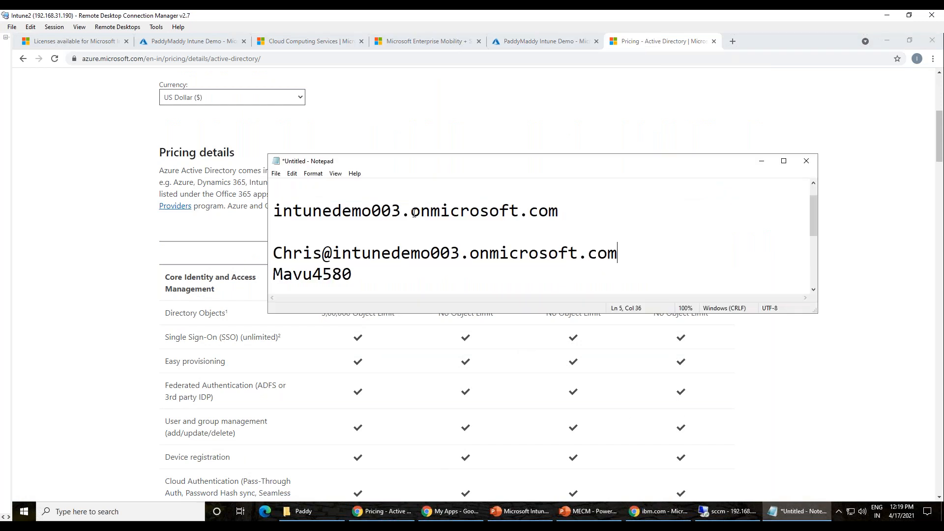
left_click_drag(412, 211, 561, 210)
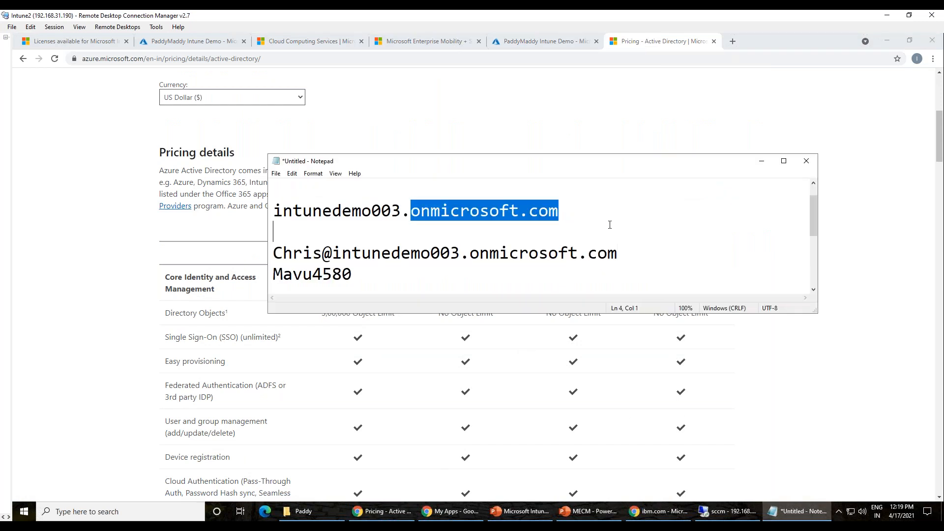
double_click(569, 211)
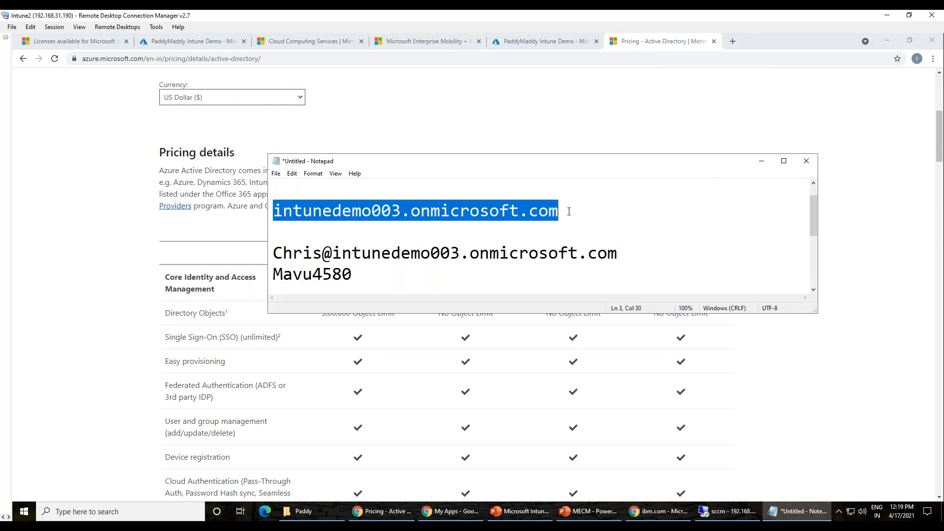
left_click_drag(402, 212, 578, 204)
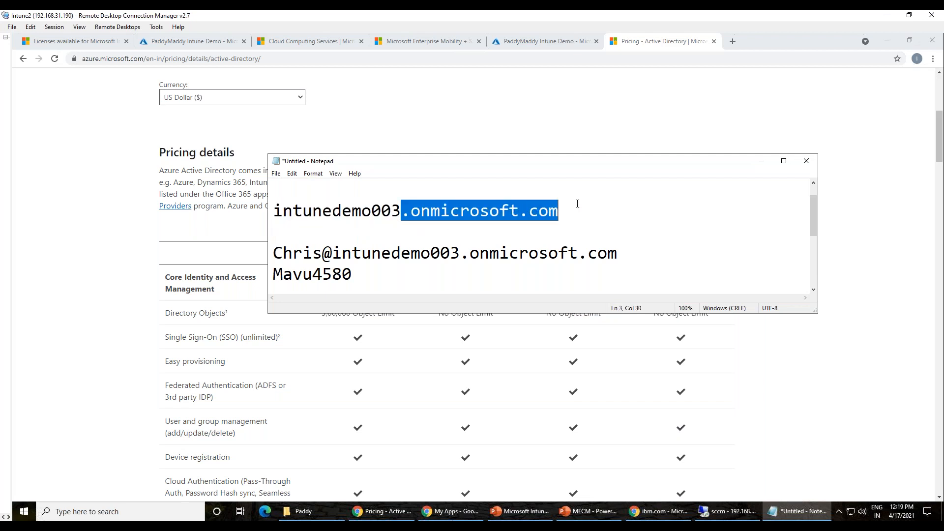
left_click_drag(402, 211, 562, 209)
left_click_drag(274, 212, 460, 211)
left_click_drag(517, 226, 565, 213)
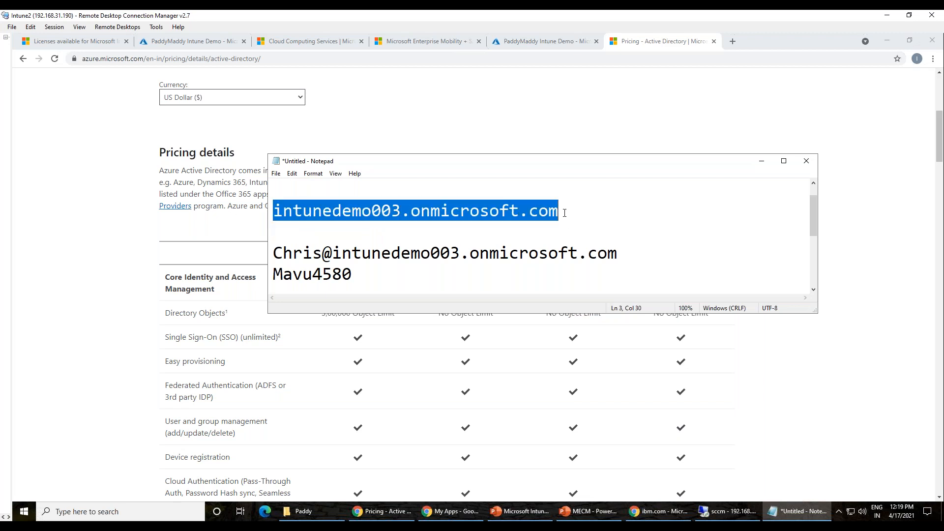
left_click(61, 273)
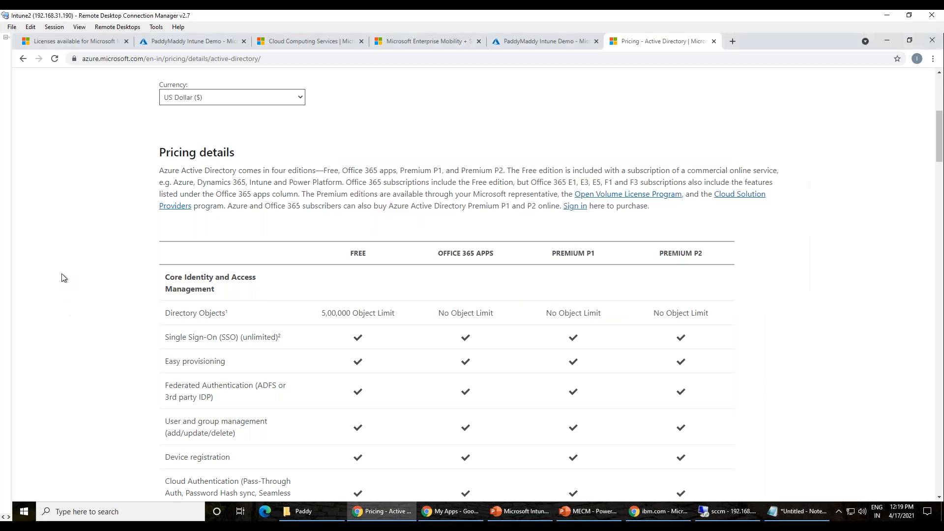
scroll(267, 256, "down", 1)
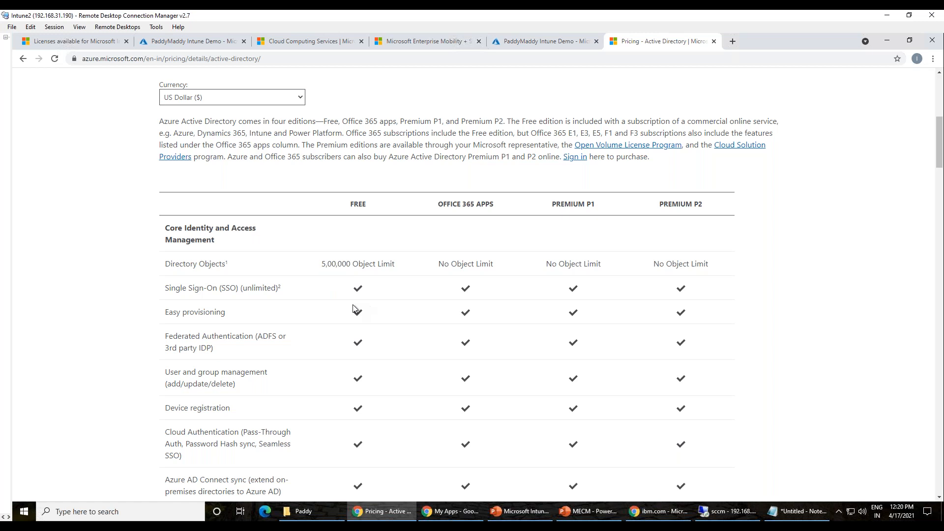
scroll(315, 350, "down", 2)
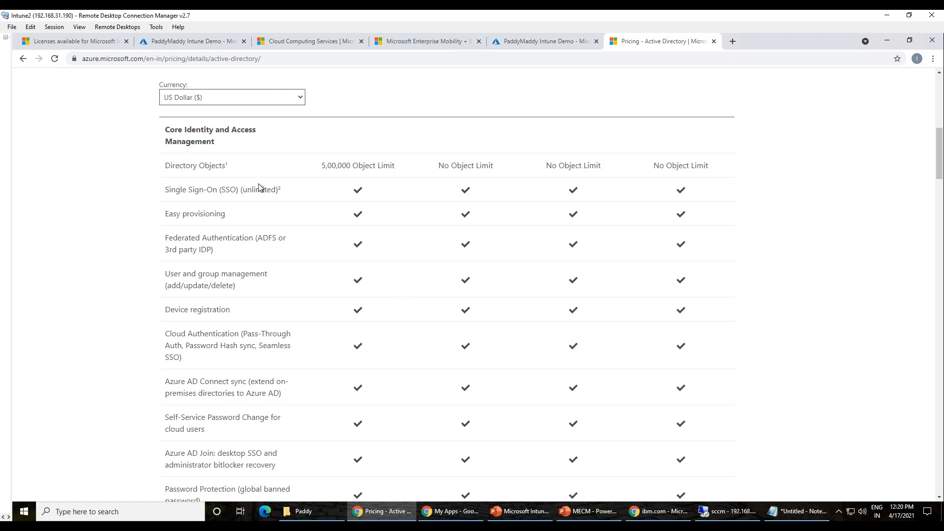
left_click_drag(171, 191, 256, 215)
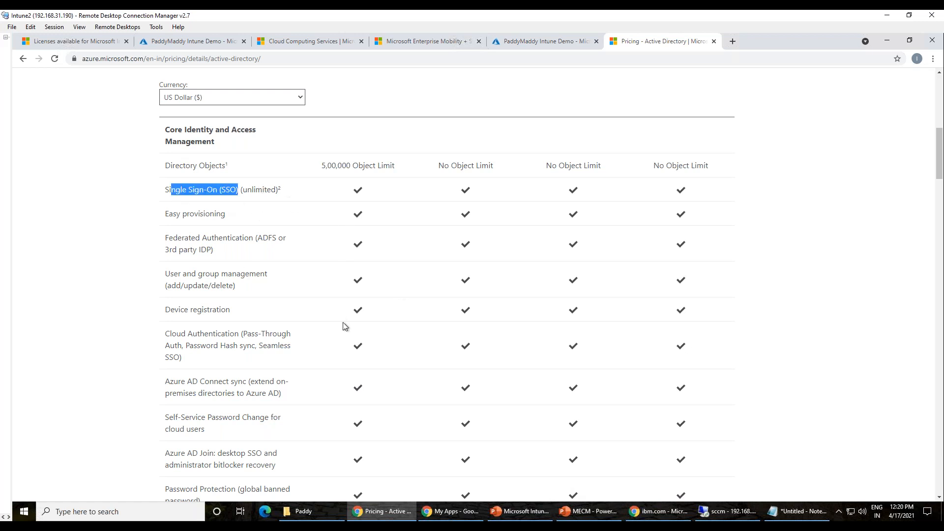
scroll(343, 323, "down", 2)
scroll(301, 270, "down", 9)
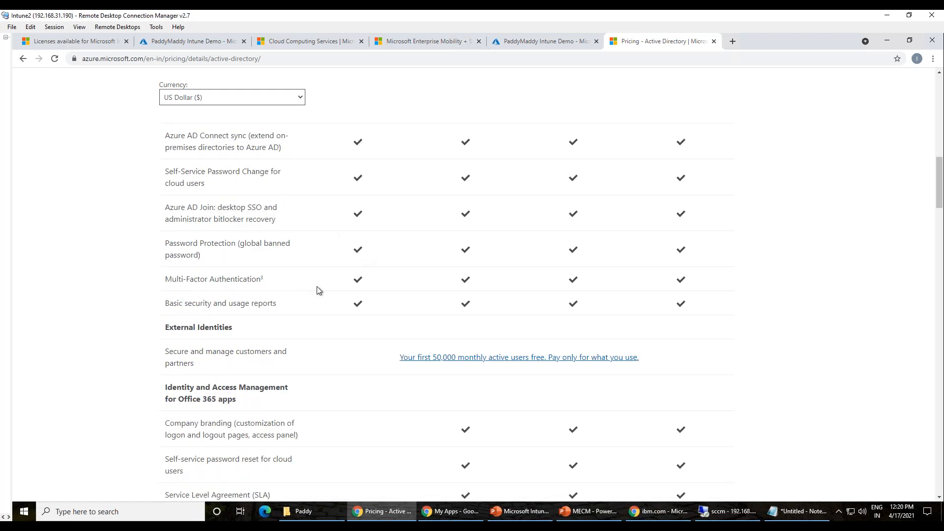
scroll(340, 281, "down", 2)
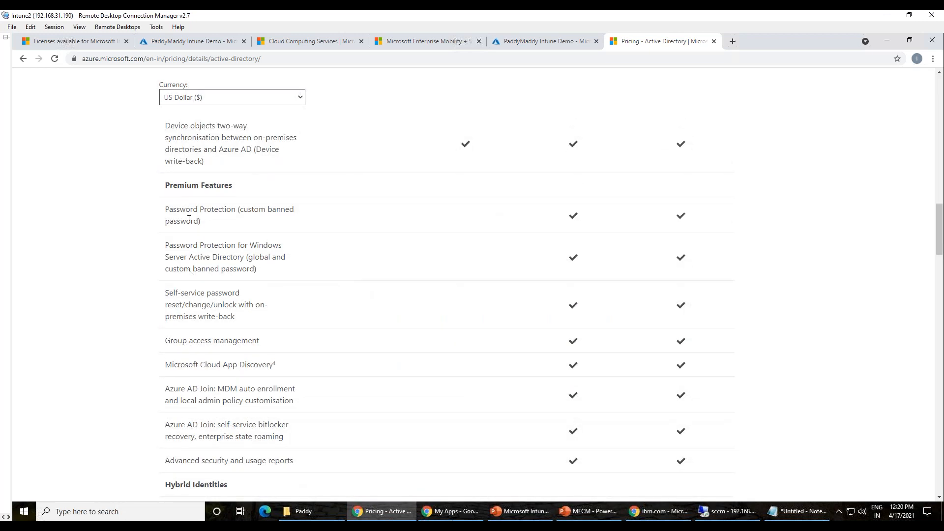
left_click_drag(167, 182, 235, 188)
left_click(278, 290)
left_click_drag(161, 206, 199, 223)
left_click(243, 251)
left_click_drag(241, 293, 175, 293)
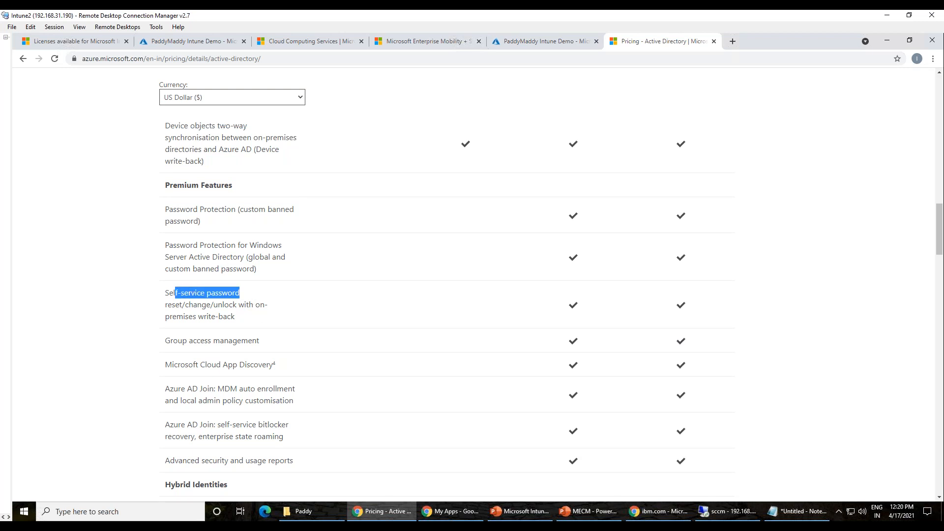
left_click_drag(235, 296, 290, 470)
mouse_move(290, 461)
left_mouse_down()
mouse_move(156, 293)
mouse_move(228, 362)
left_mouse_up()
scroll(260, 336, "down", 4)
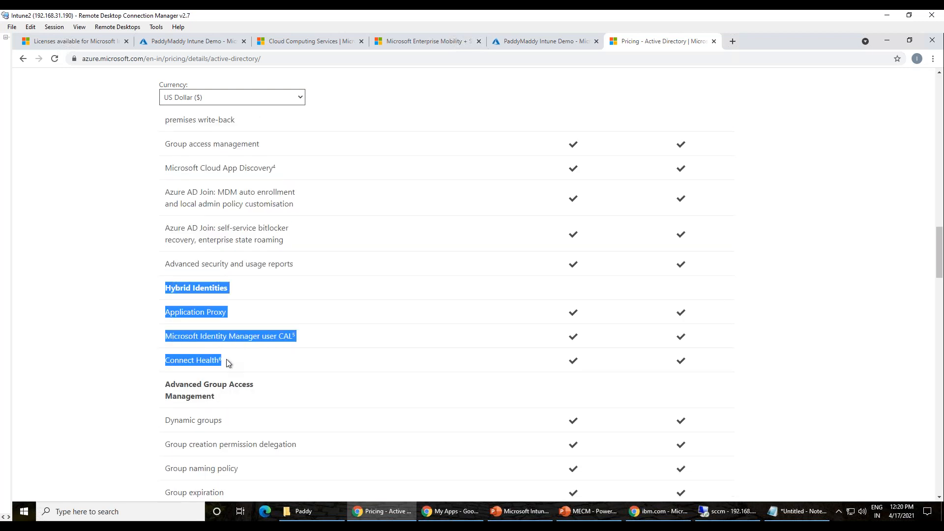
scroll(437, 409, "down", 7)
scroll(444, 419, "up", 20)
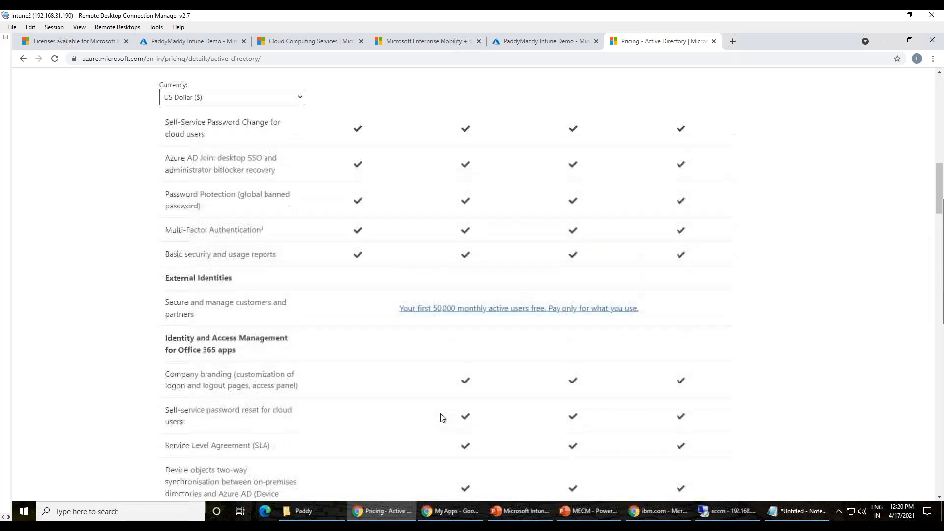
scroll(606, 325, "down", 7)
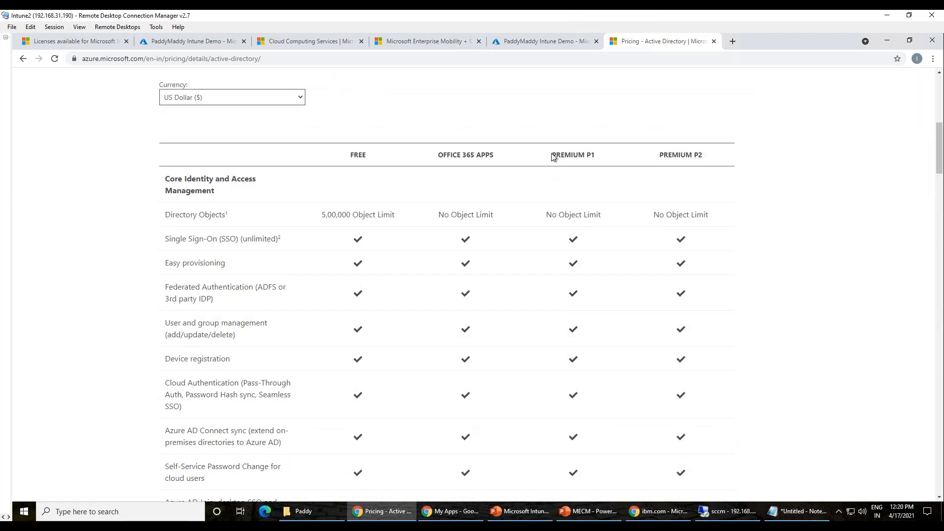
- Highlight the PREMIUM P1, PREMIUM P2 and OFFICE 365 APPS column headers to compare editions
left_click_drag(553, 154, 600, 154)
left_click_drag(660, 154, 704, 156)
left_click_drag(553, 156, 593, 158)
left_click_drag(659, 156, 704, 155)
left_click_drag(555, 155, 618, 156)
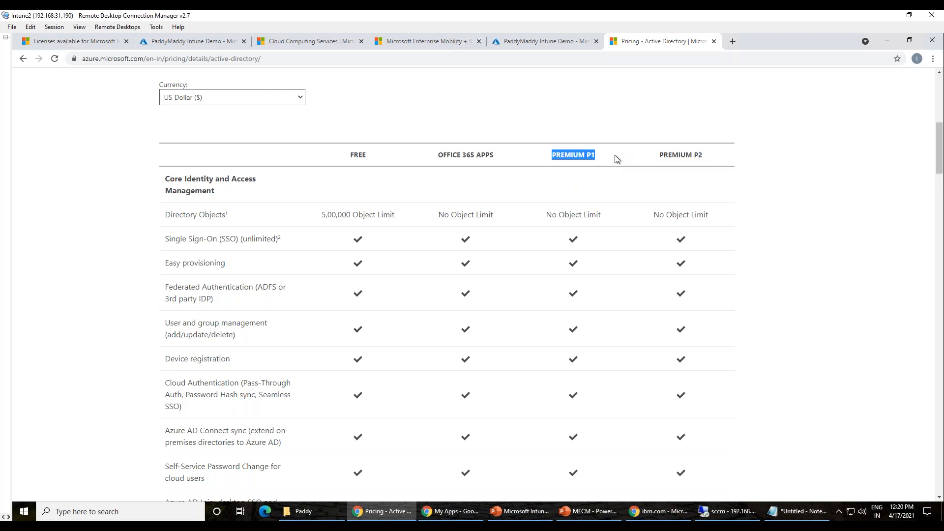
left_click_drag(552, 155, 595, 155)
left_click_drag(659, 155, 713, 157)
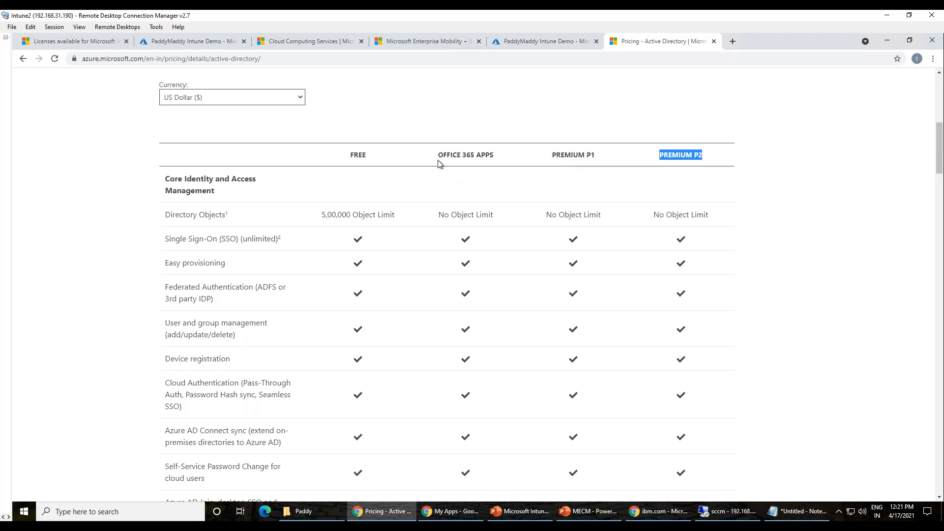
left_click_drag(434, 155, 485, 155)
left_click_drag(473, 196, 460, 349)
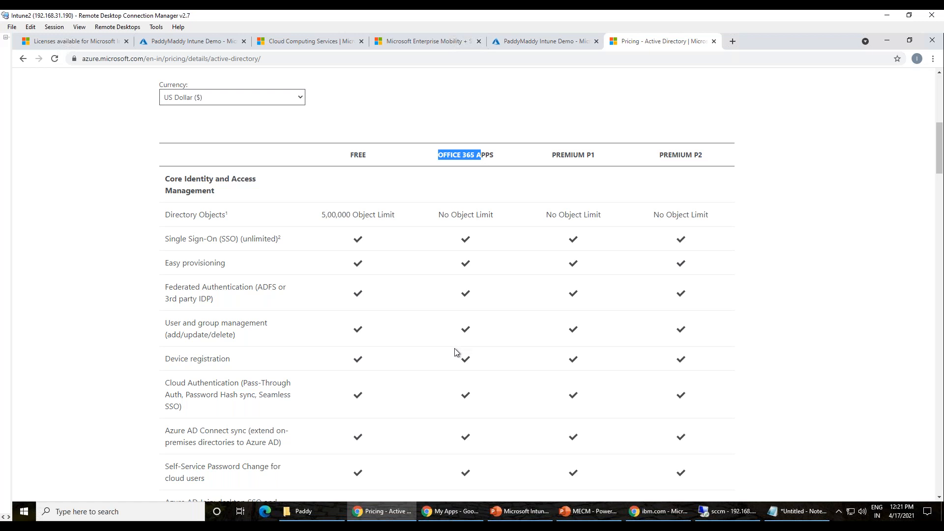
- In Notepad, highlight the onmicrosoft.com and intunedemo003 parts of the tenant domain
left_click(797, 511)
left_click(441, 246)
left_click_drag(411, 211, 642, 202)
left_click_drag(400, 211, 274, 210)
left_click(303, 210)
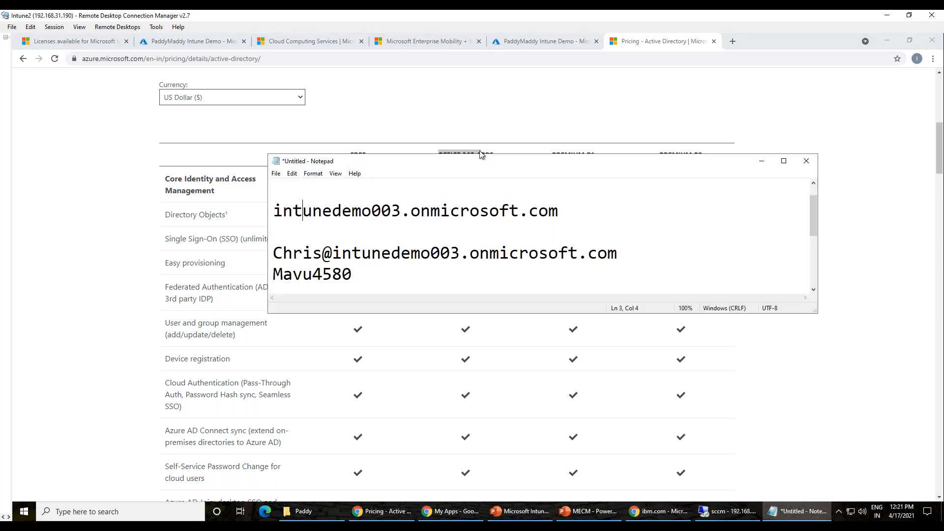
- Load portal.office.com in a new browser tab
left_click(732, 43)
left_click(733, 42)
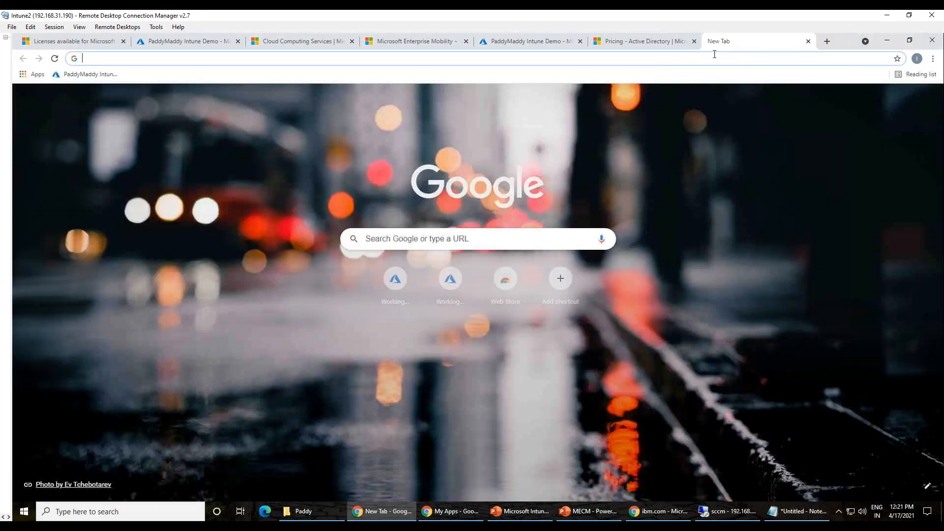
type("portal.")
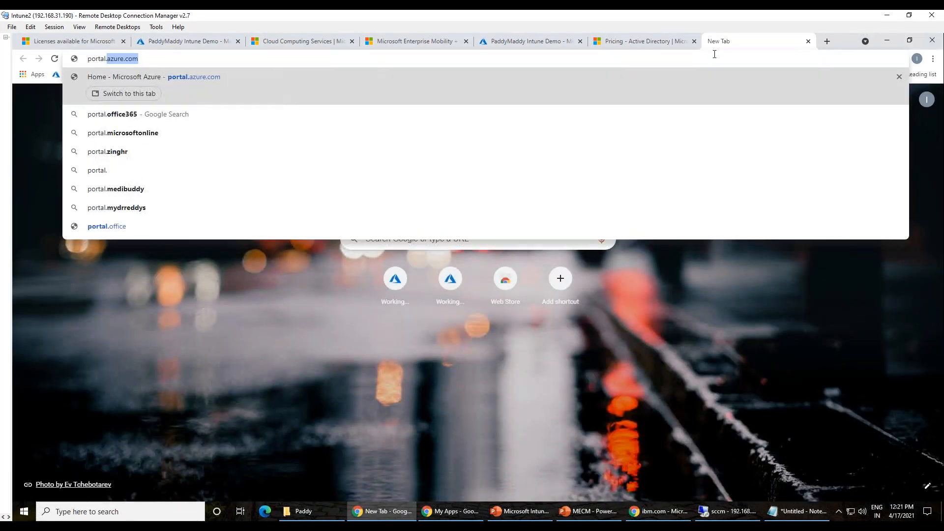
type("io")
key("BackSpace")
key("BackSpace")
type("off")
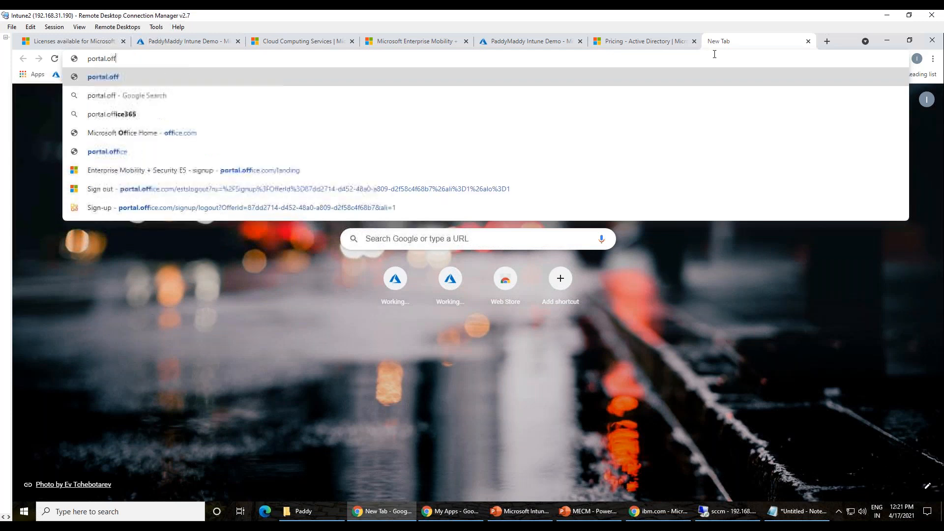
type("ice")
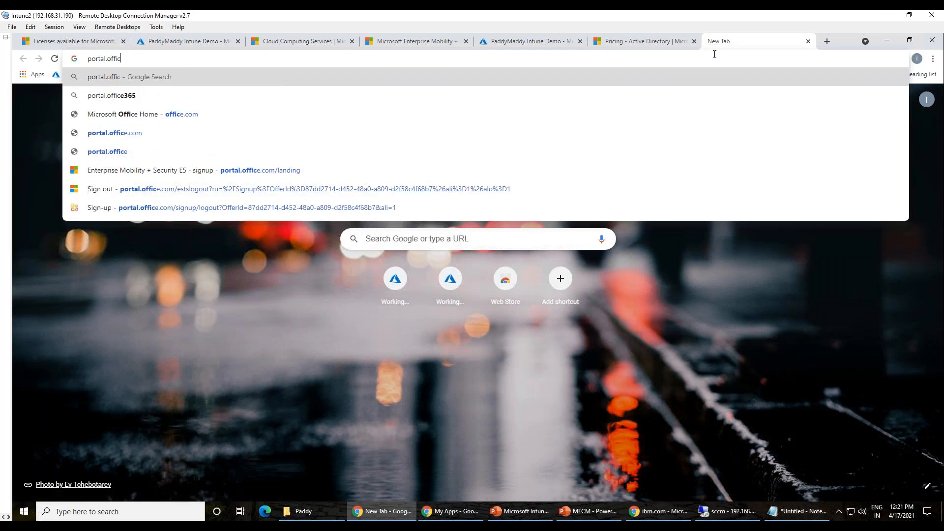
type(".com")
key("Return")
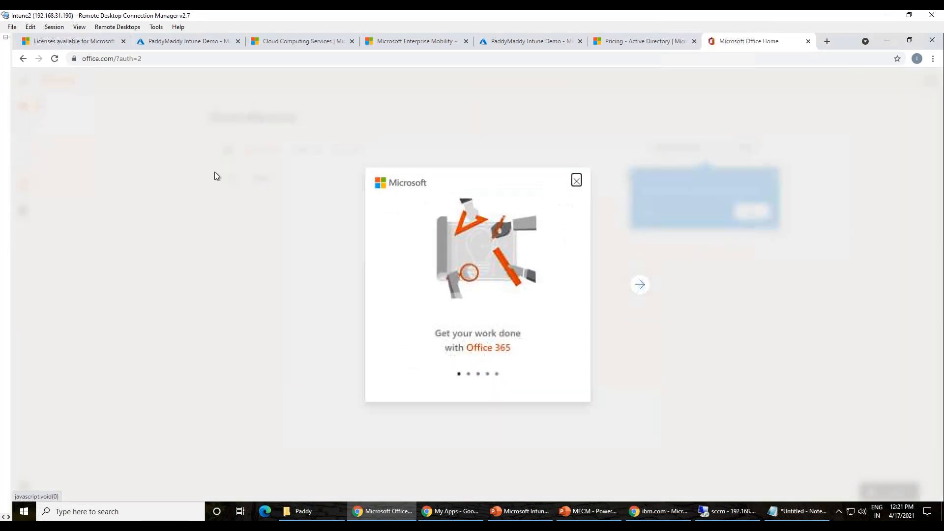
- Skip through the Office welcome slides, close them, and open the Admin app
left_click(641, 286)
left_click(640, 287)
left_click(641, 286)
left_click(641, 286)
left_click(577, 181)
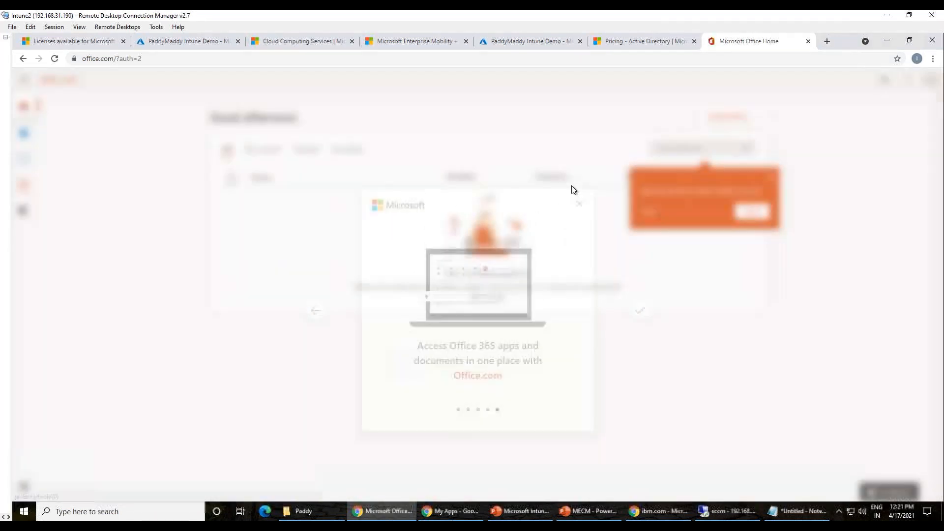
left_click(22, 218)
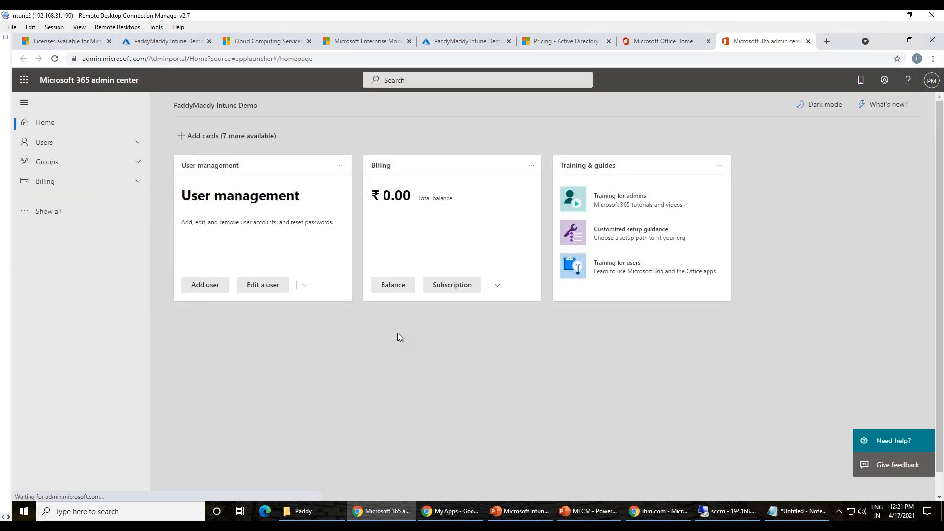
- Open the unlicensed user from Active users and tick the Enterprise Mobility + Security E5 license
left_click(40, 144)
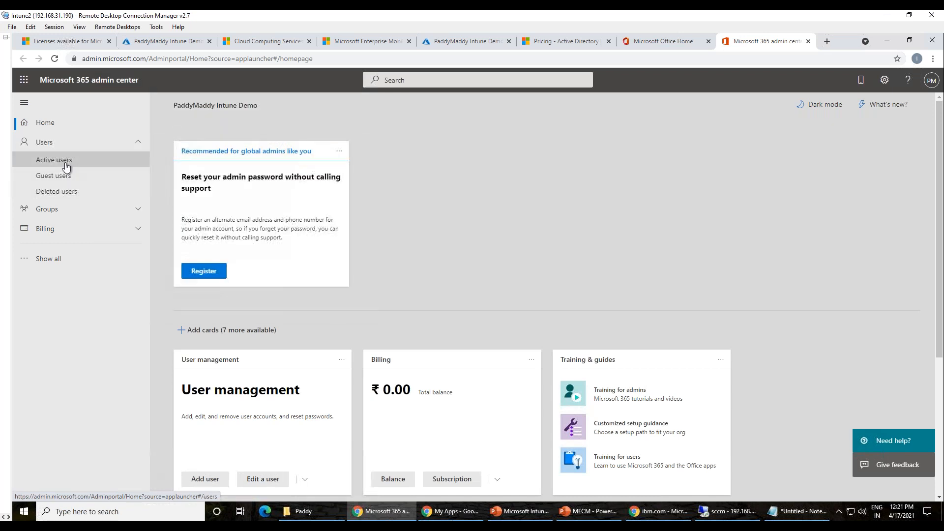
left_click(54, 160)
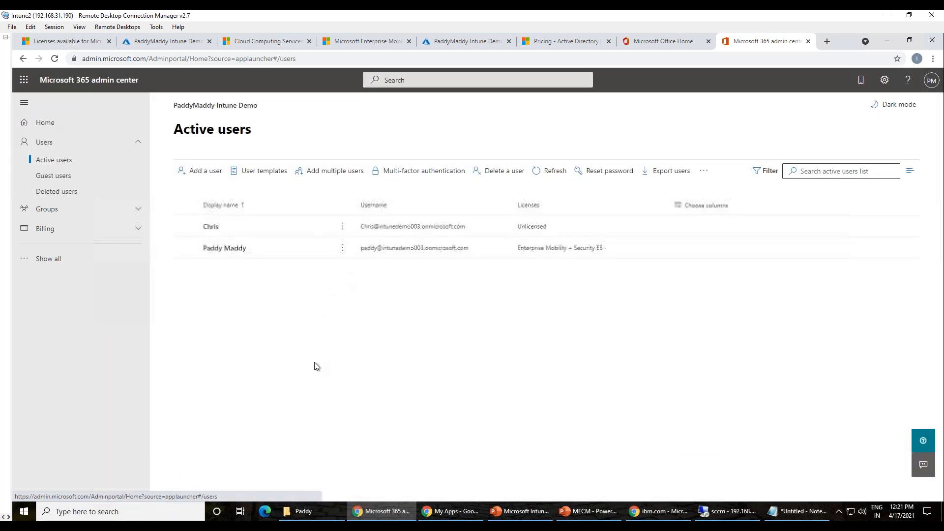
left_click(210, 257)
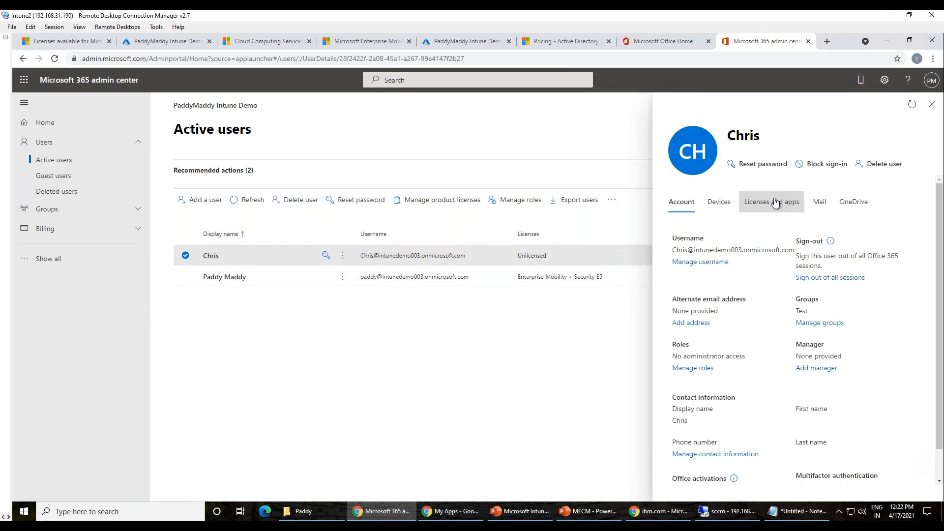
left_click(783, 199)
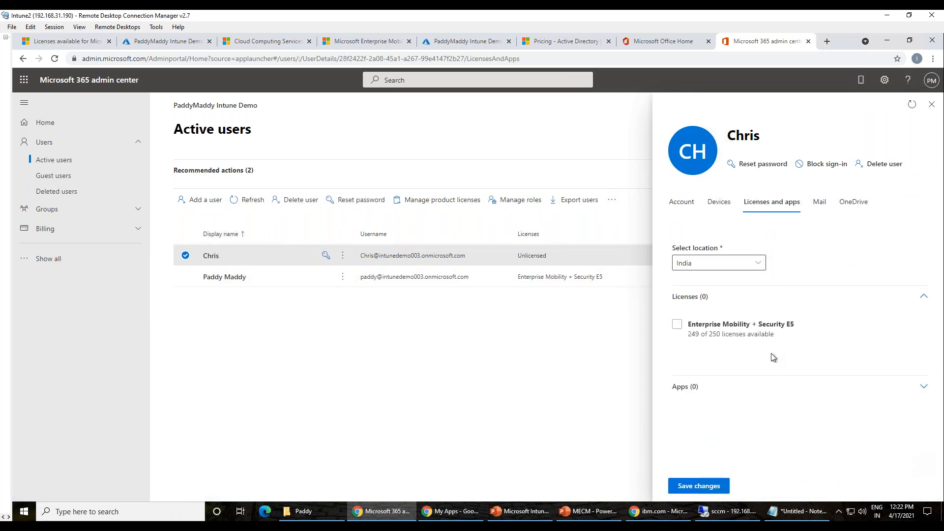
left_click(711, 336)
- Clear all apps in the E5 license and enable only Microsoft Intune
left_click(923, 387)
scroll(853, 366, "down", 5)
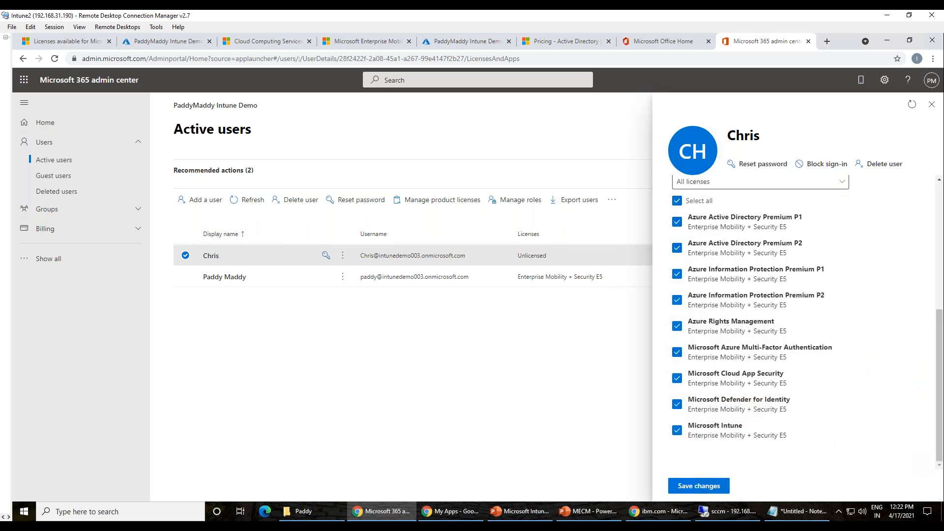
left_click(677, 221)
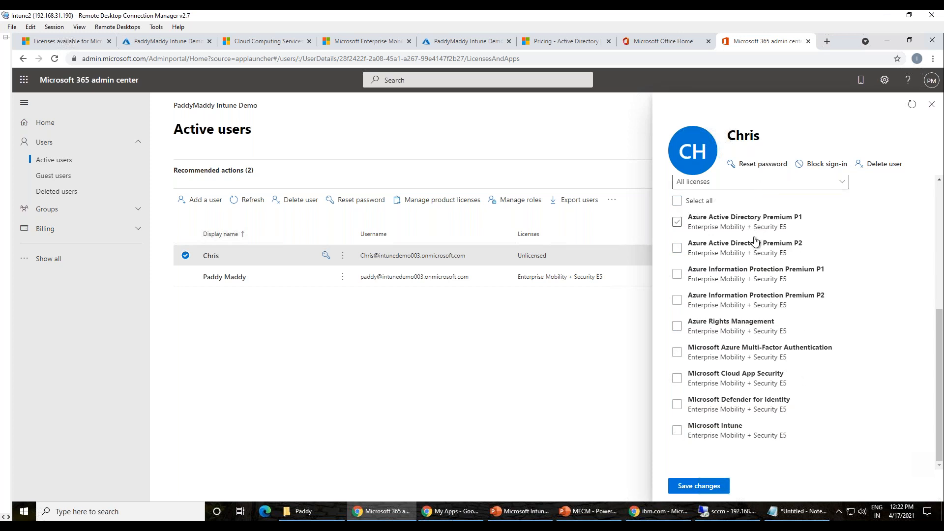
left_click(677, 222)
left_click(677, 223)
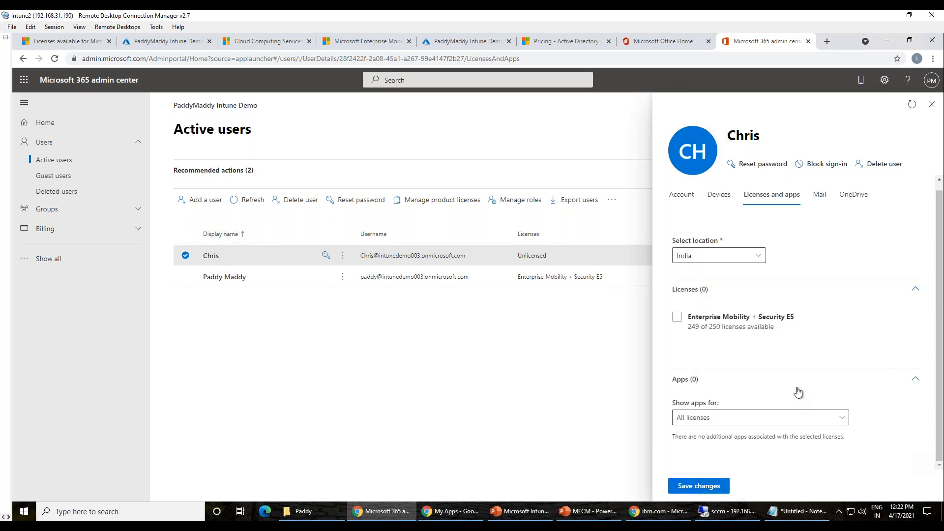
left_click(840, 419)
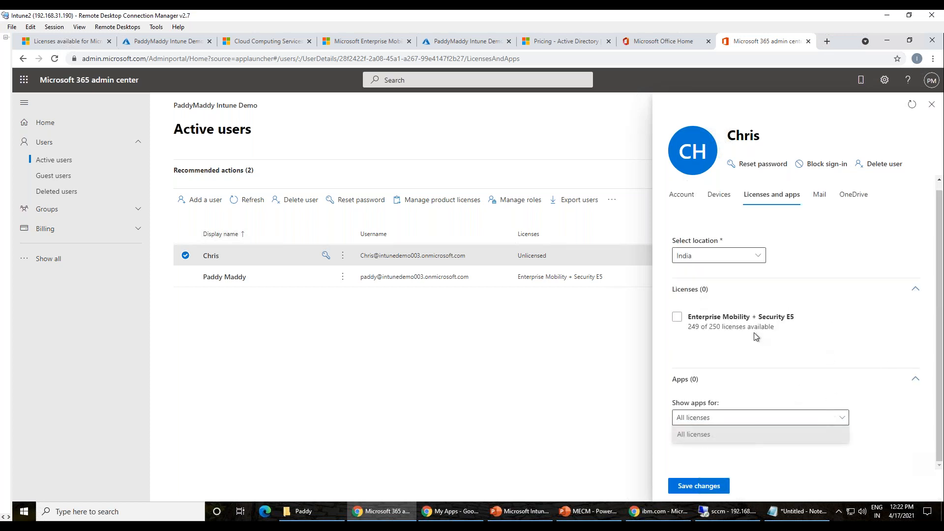
left_click(677, 317)
scroll(846, 350, "down", 5)
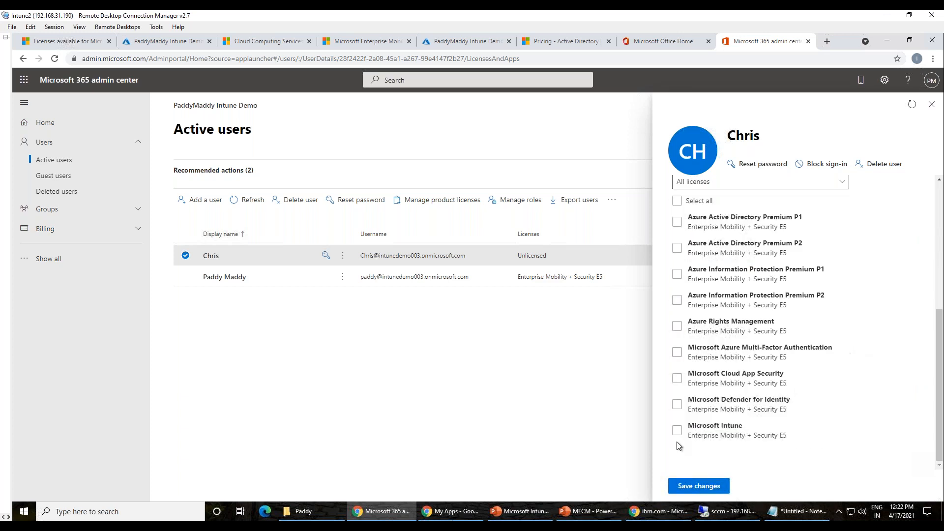
left_click(721, 435)
- Confirm the Azure AD Premium P2 license on the tenant Overview, then go to Endpoint Manager home
left_click(461, 42)
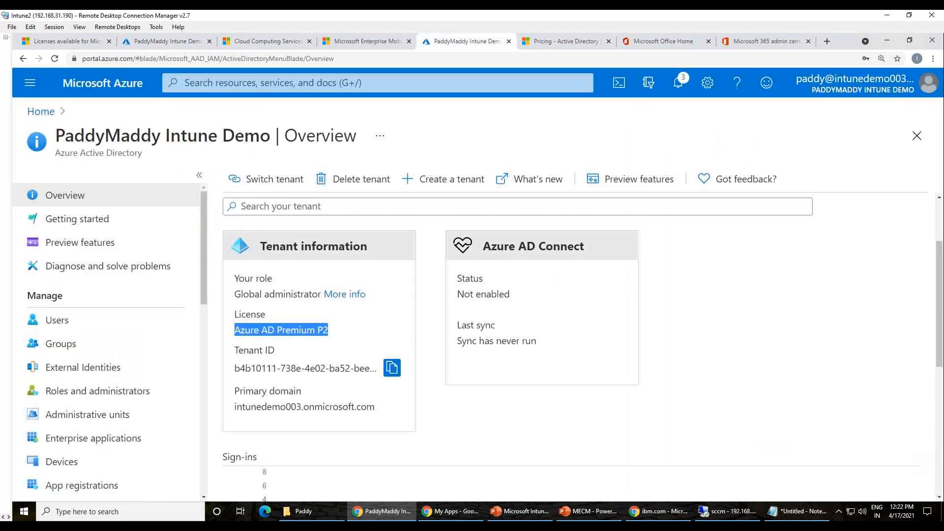
left_click_drag(64, 137, 135, 153)
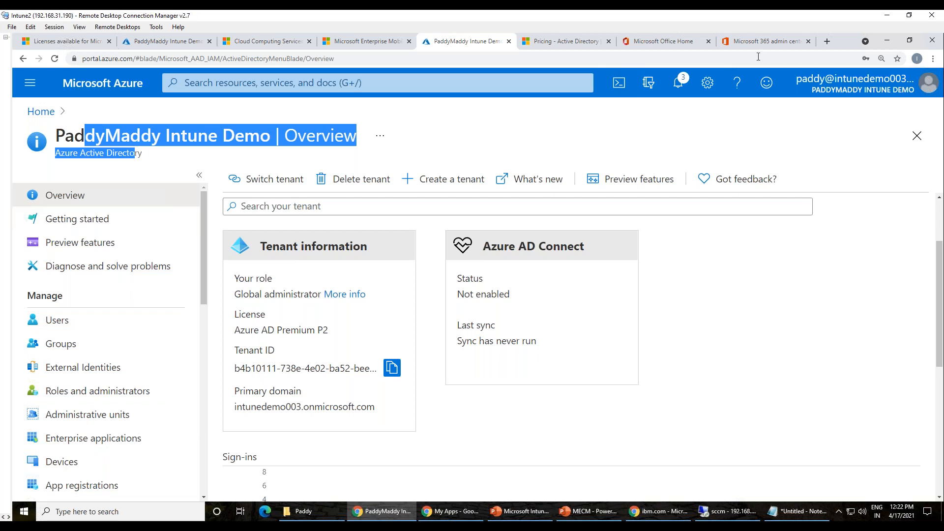
left_click(764, 43)
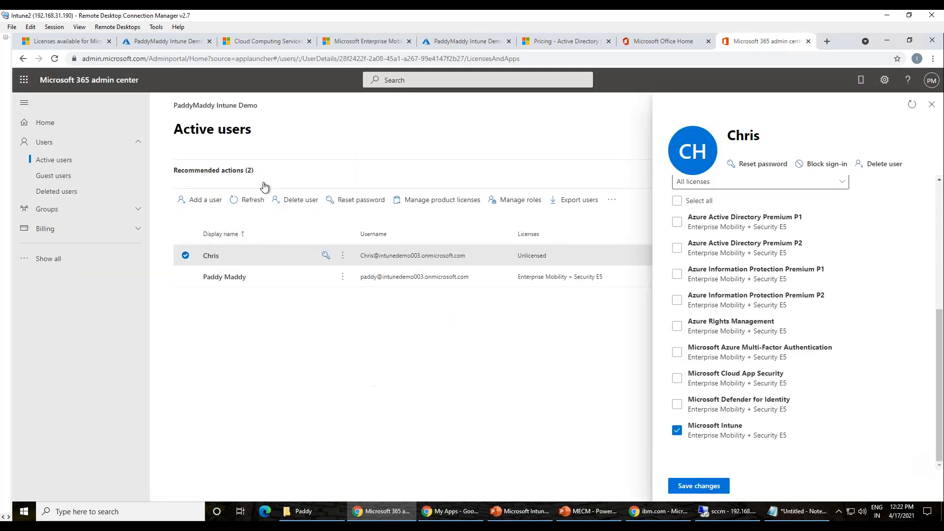
left_click(159, 42)
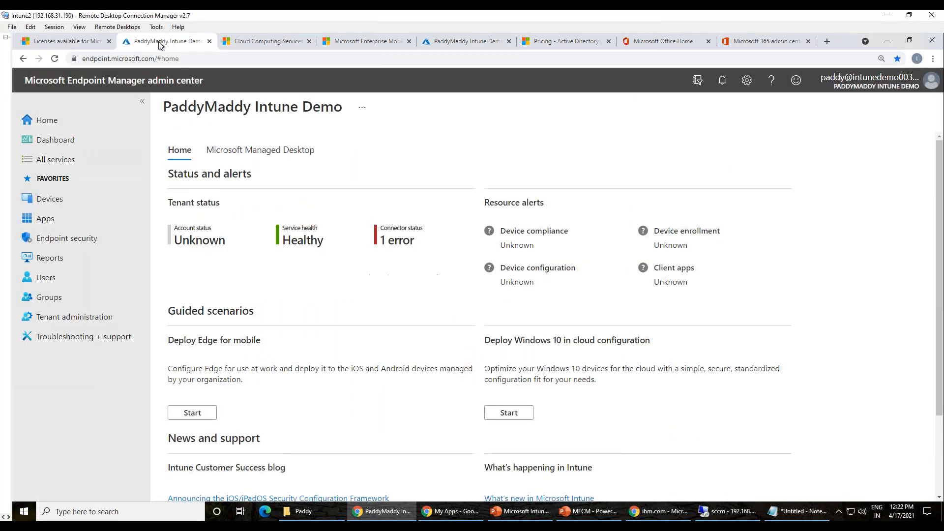
- Open All users, preview the blank New user form, and return to the two-user list
left_click(53, 277)
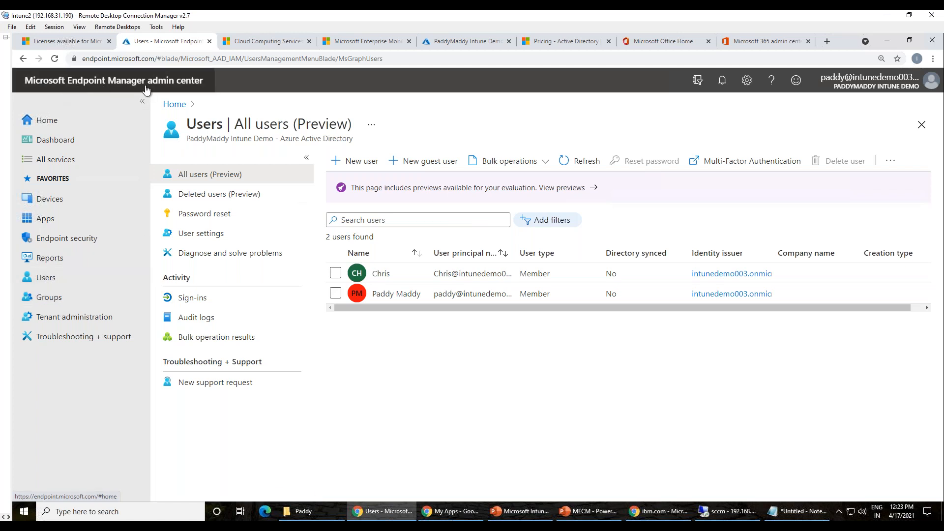
left_click(374, 173)
scroll(519, 385, "down", 3)
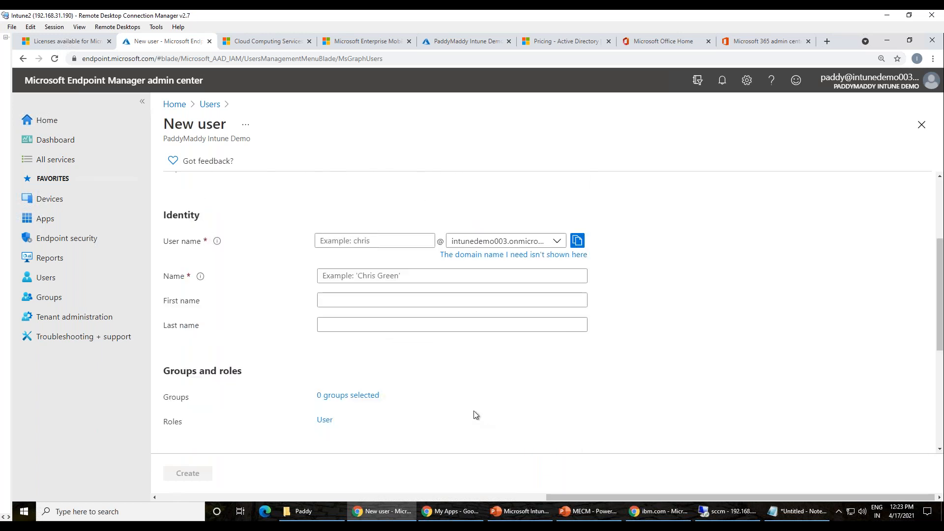
scroll(474, 411, "up", 4)
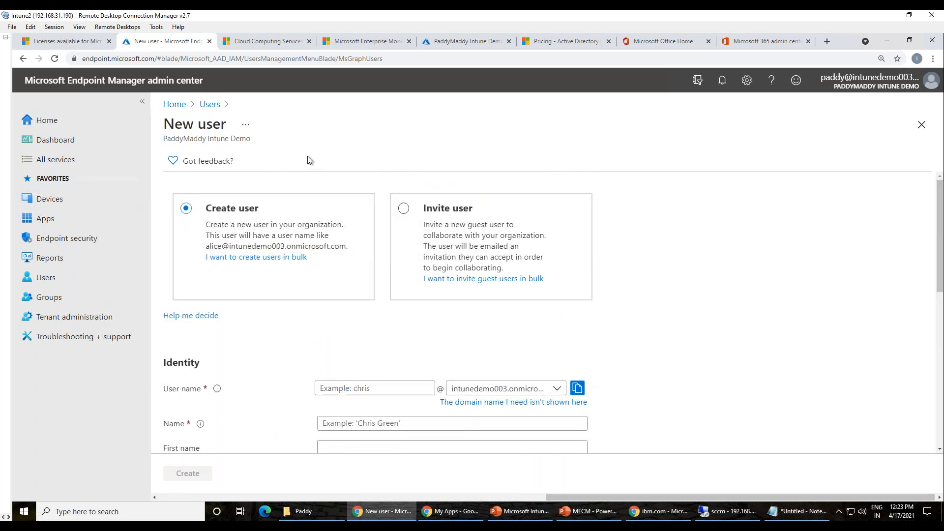
left_click(208, 104)
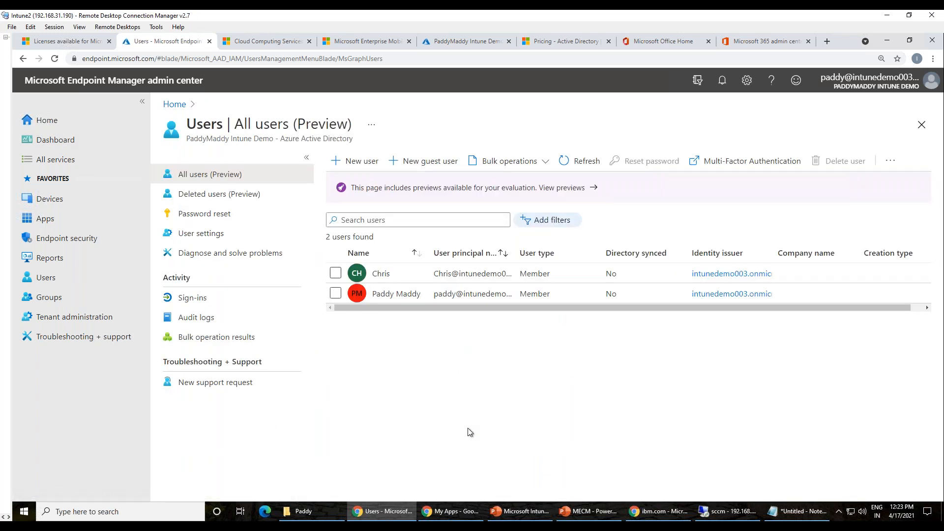
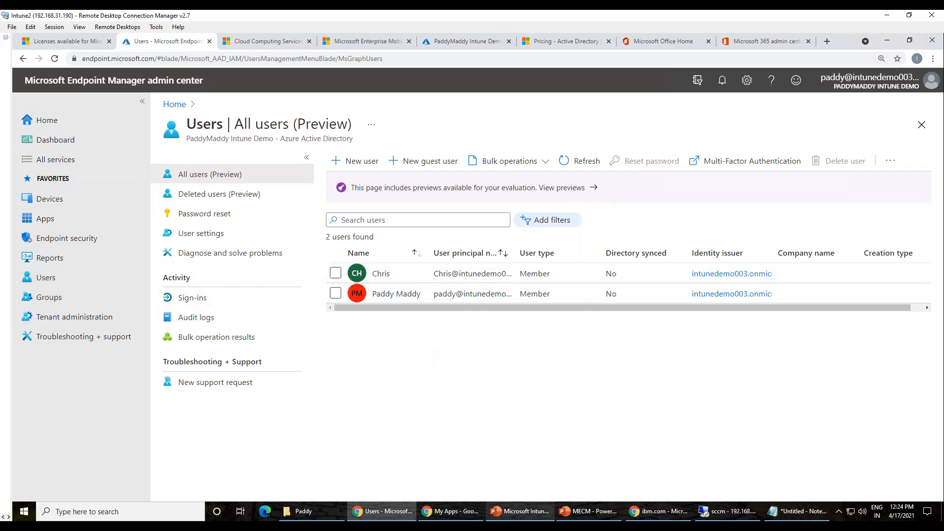
- Close the user's licence details in the admin center and return to the Azure AD overview
left_click(772, 41)
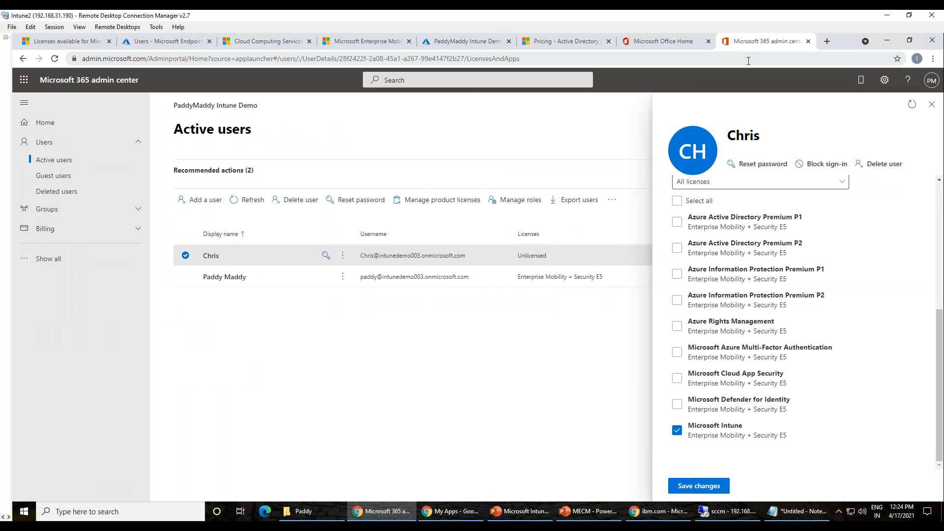
left_click(939, 111)
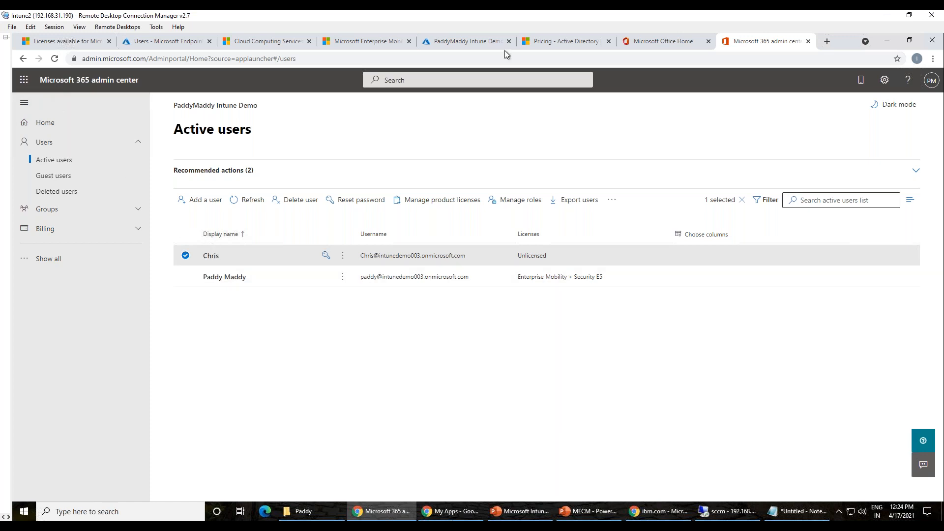
left_click(447, 45)
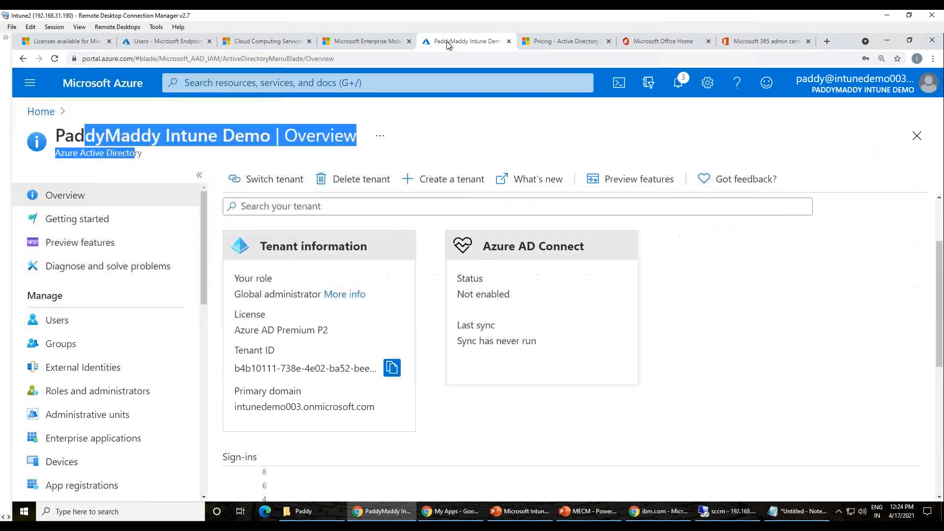
left_click(213, 140)
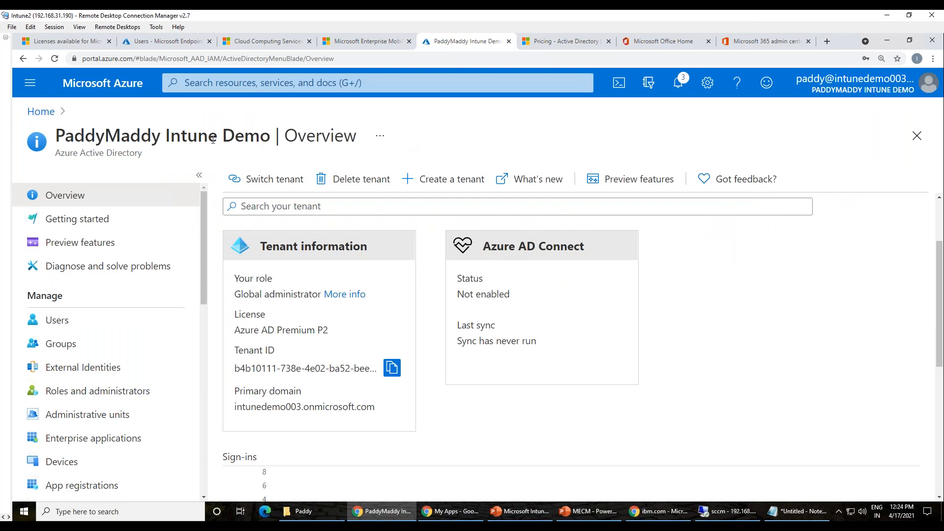
- Bring up the Azure AD pricing page comparing Free, Office 365 Apps, P1 and P2
left_click(168, 41)
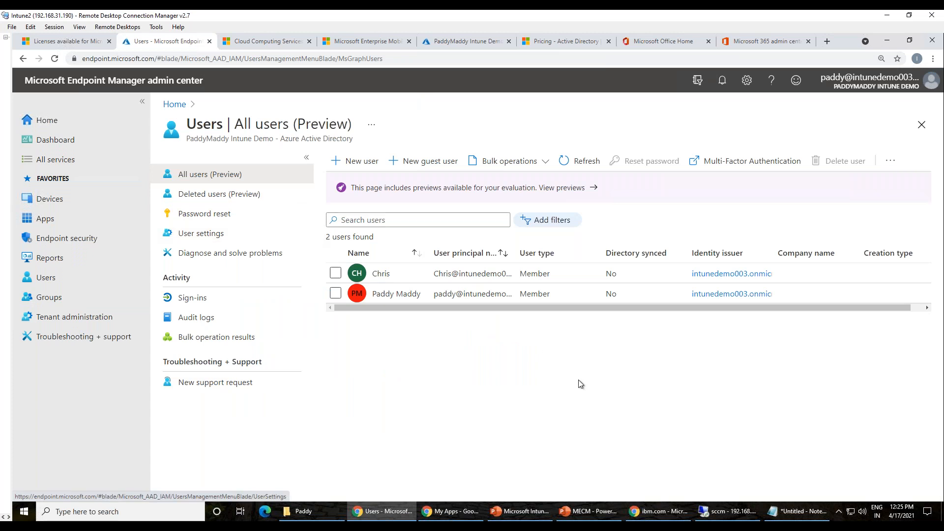
left_click(474, 43)
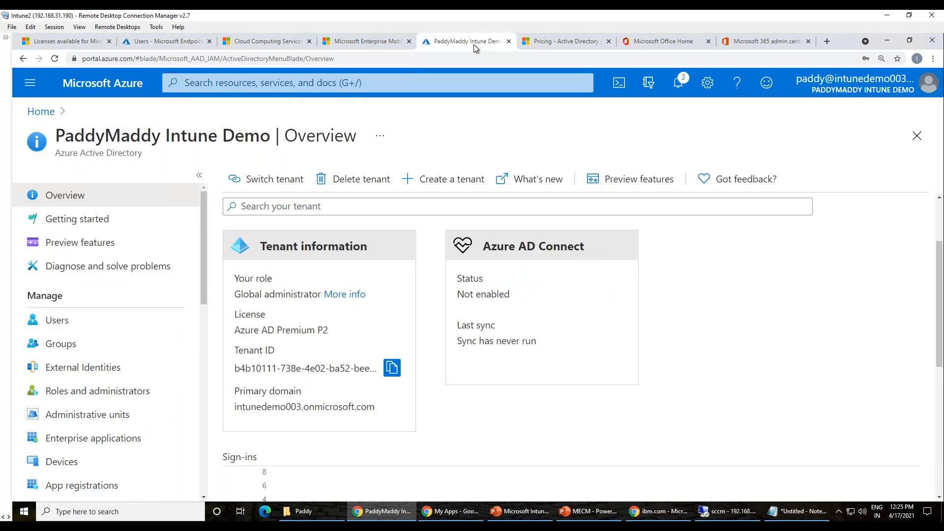
left_click(593, 44)
left_click_drag(552, 155, 727, 157)
scroll(611, 325, "down", 2)
scroll(611, 324, "down", 6)
left_click(294, 58)
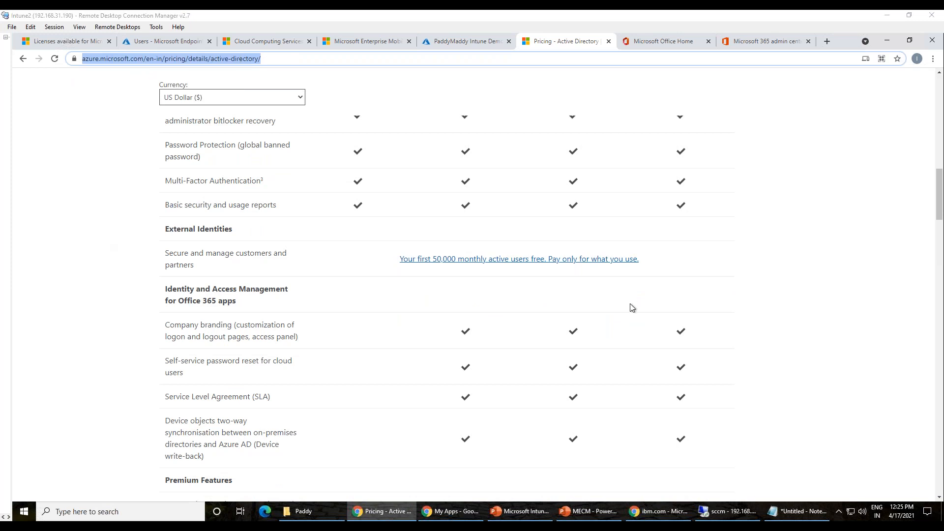
scroll(621, 307, "down", 2)
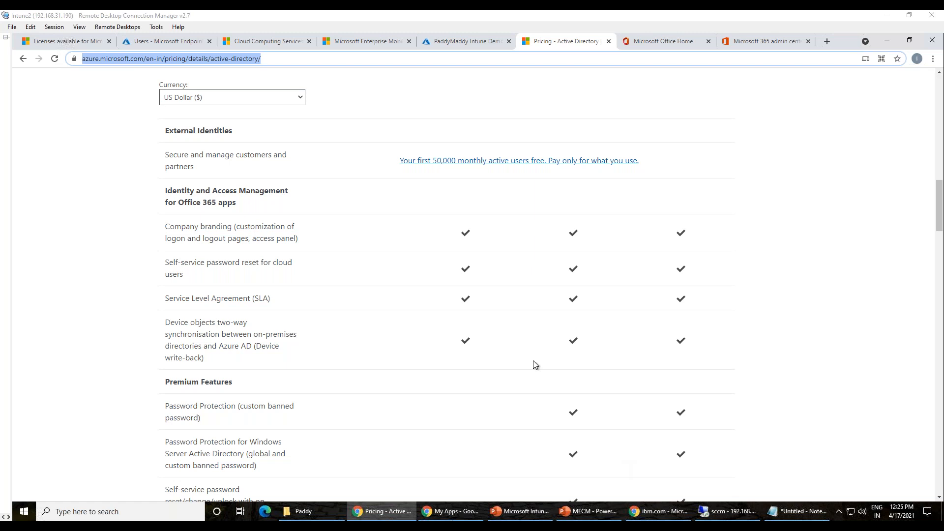
scroll(522, 400, "up", 20)
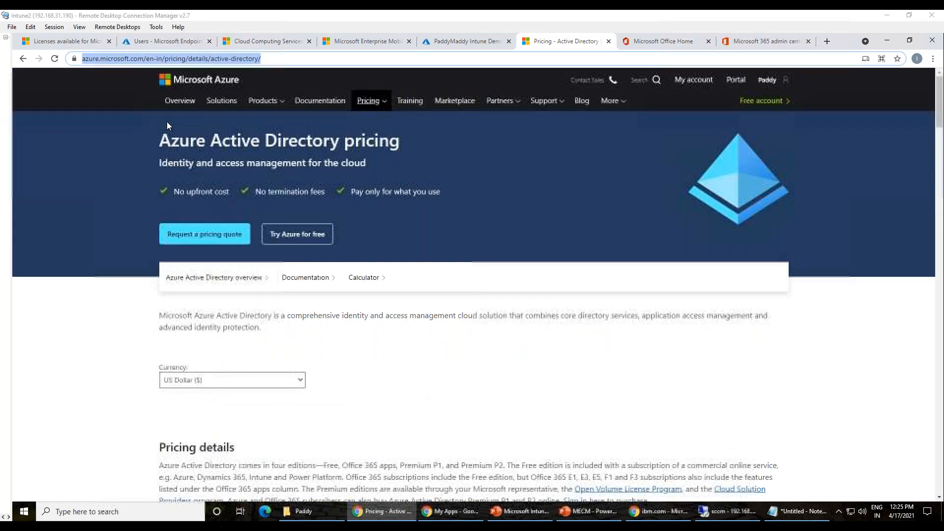
left_click(214, 148)
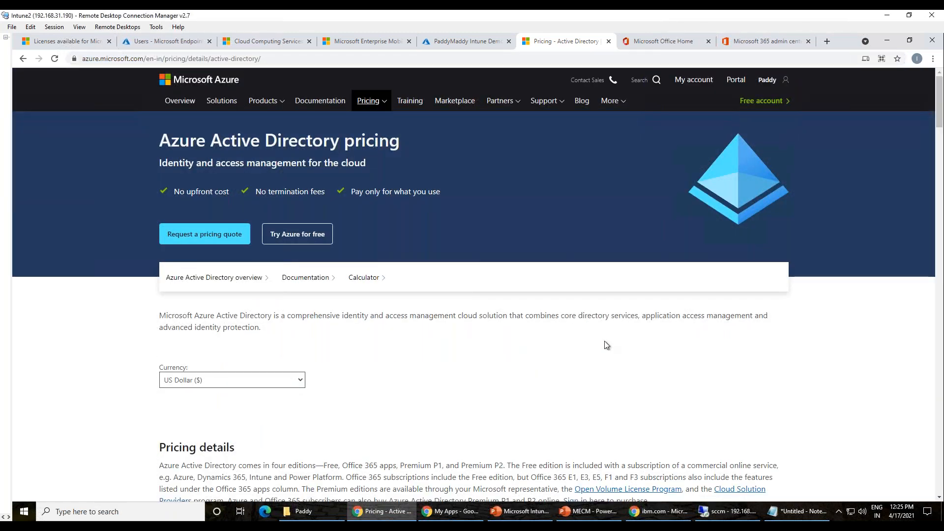
scroll(588, 343, "down", 20)
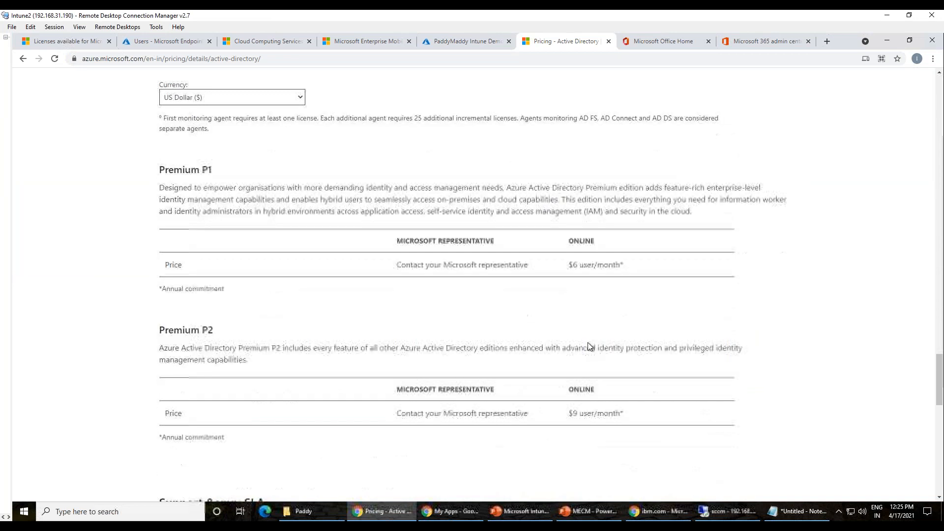
scroll(589, 342, "up", 6)
left_click_drag(351, 246, 362, 248)
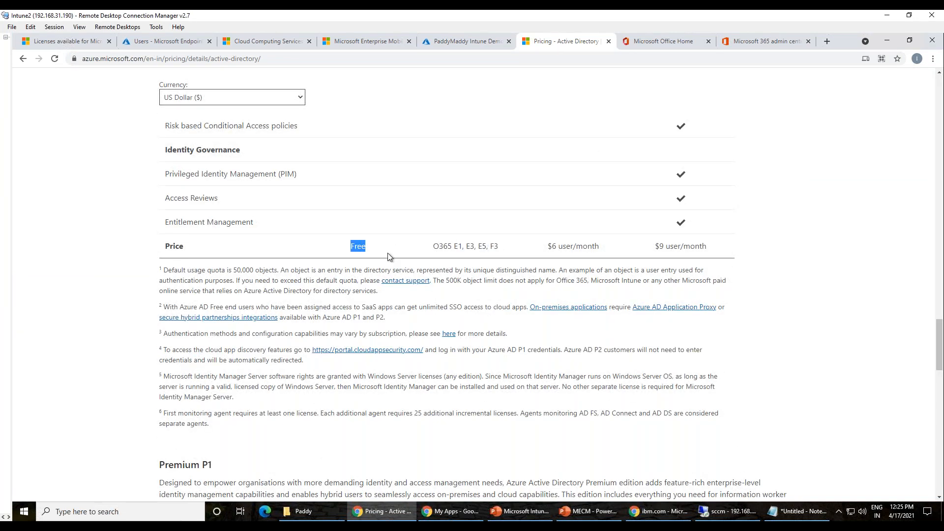
left_click_drag(433, 246, 498, 246)
triple_click(461, 249)
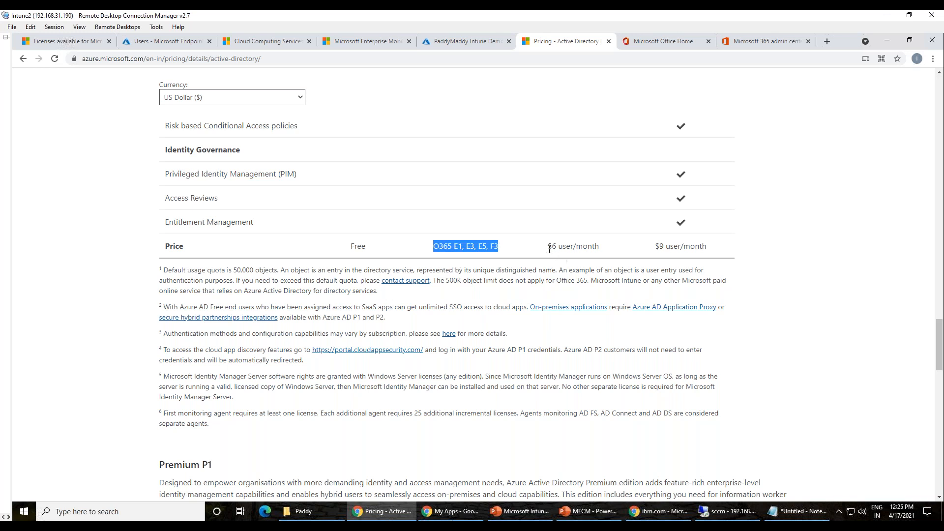
triple_click(456, 246)
left_click(454, 254)
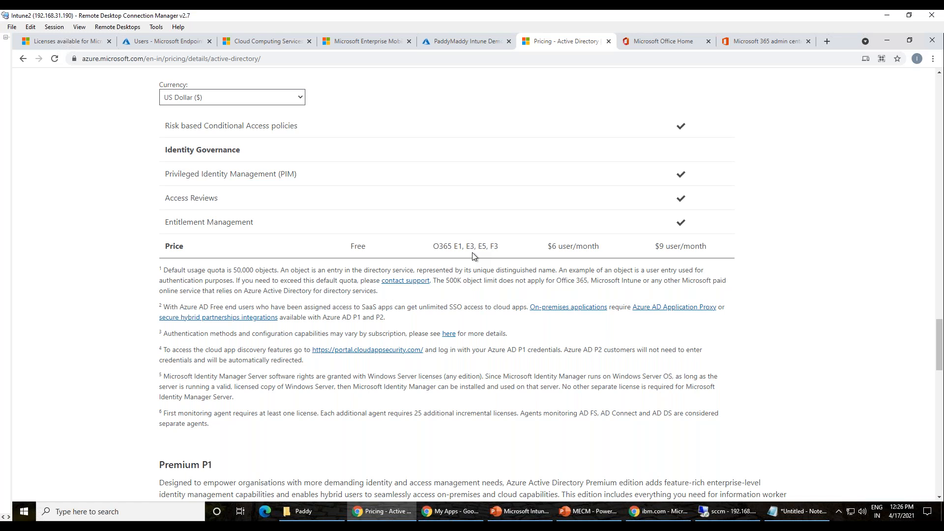
scroll(473, 253, "up", 12)
scroll(468, 265, "down", 10)
scroll(463, 292, "up", 20)
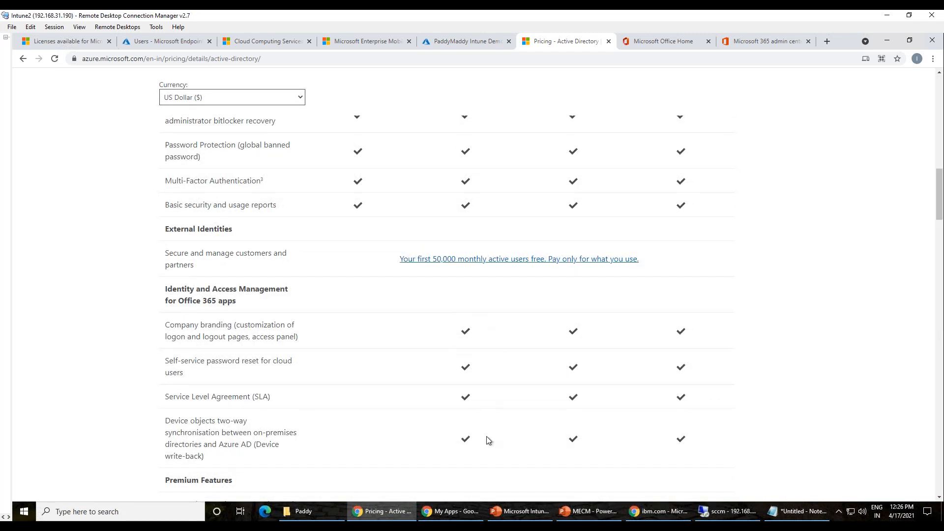
scroll(486, 436, "down", 20)
scroll(506, 411, "up", 3)
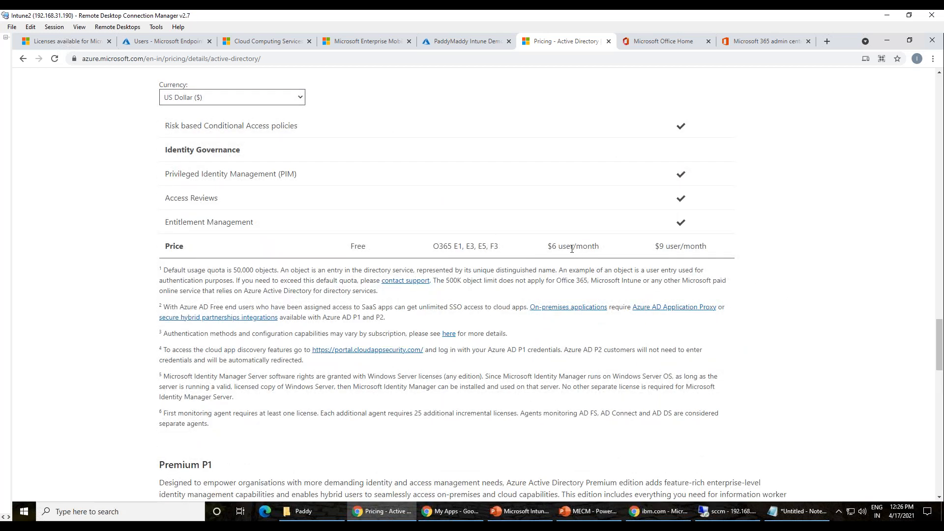
scroll(563, 258, "up", 1)
left_click_drag(548, 295, 708, 298)
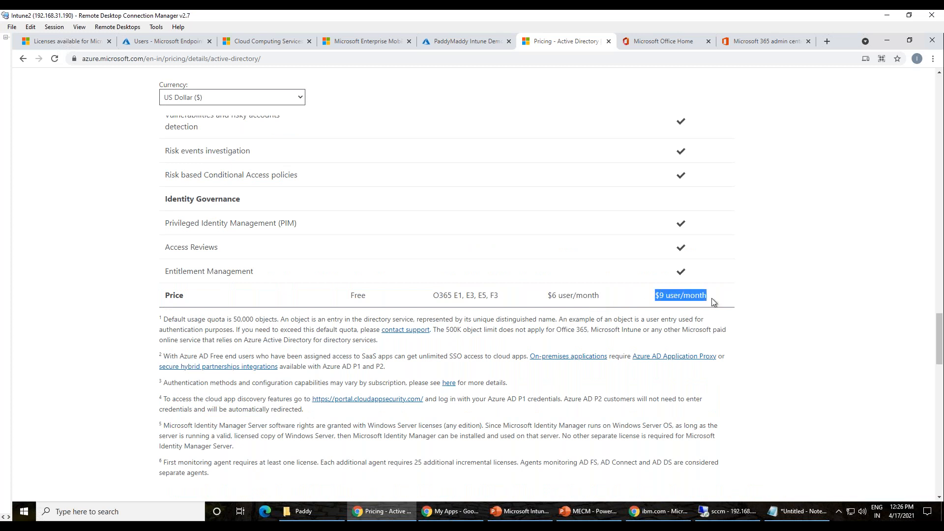
left_click(663, 311)
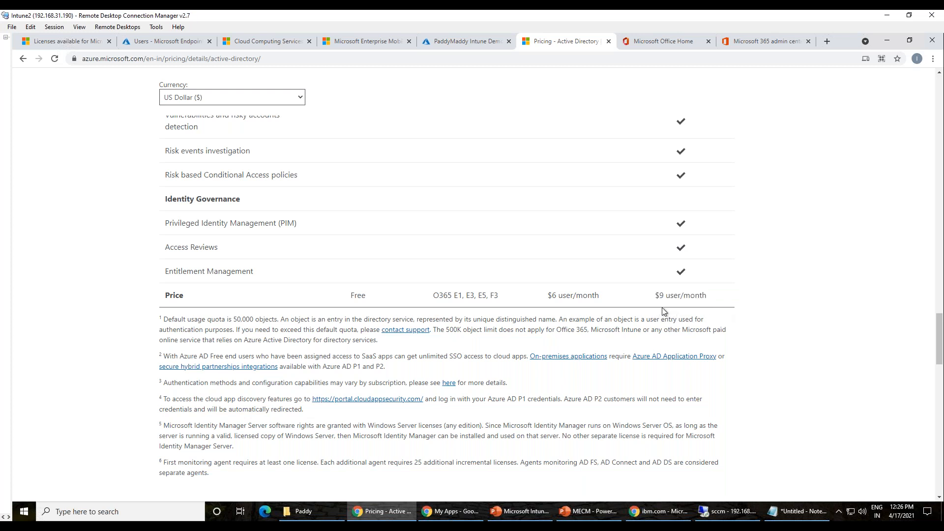
scroll(346, 172, "up", 20)
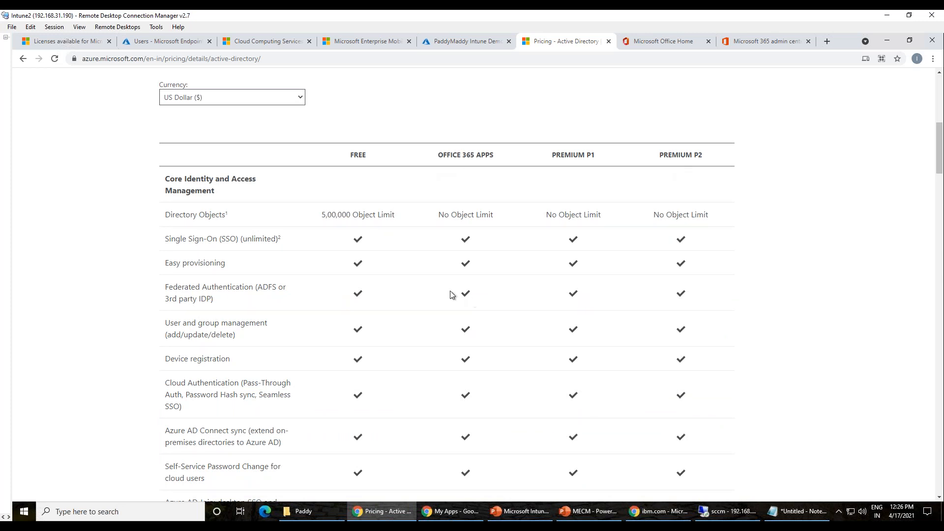
double_click(358, 155)
left_click_drag(439, 156, 493, 156)
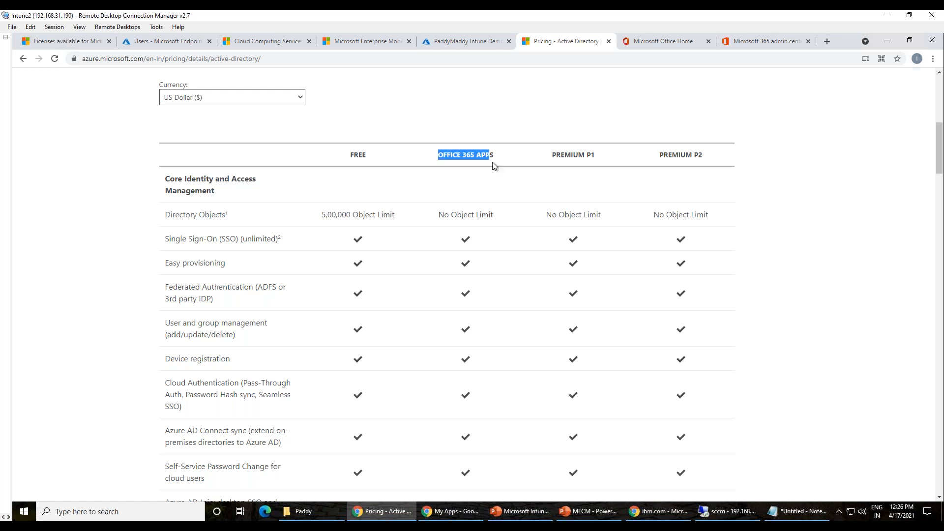
left_click_drag(573, 155, 596, 156)
left_click_drag(699, 156, 713, 170)
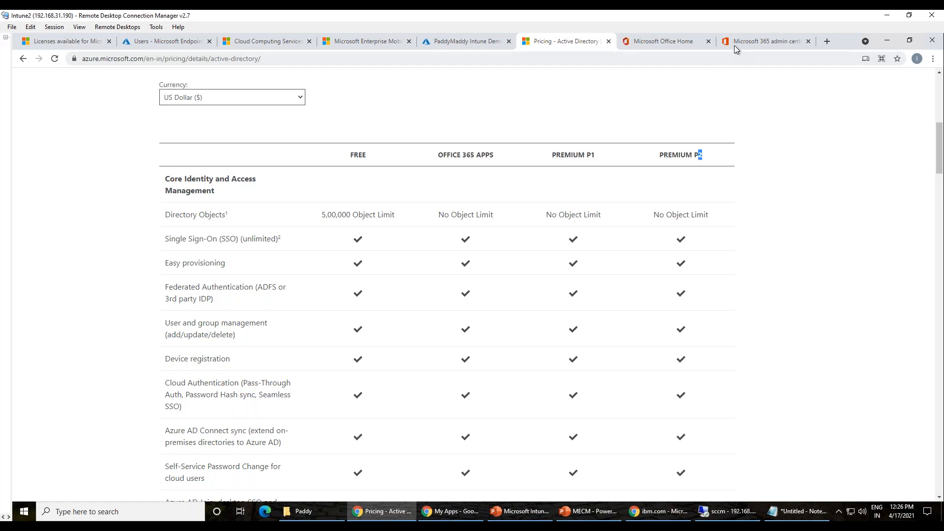
left_click(781, 43)
- Open the user's Licenses and apps page from Active users in the admin center
left_click(663, 42)
left_click(765, 42)
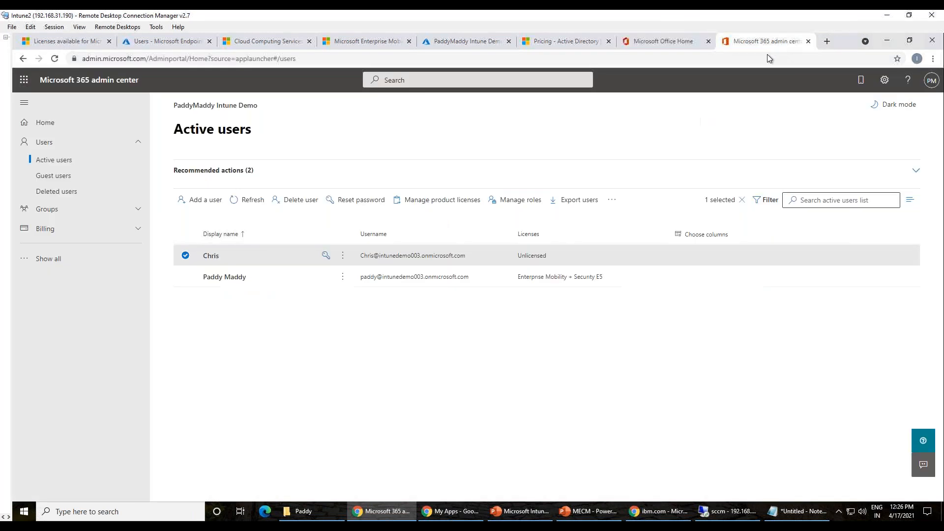
left_click(212, 256)
left_click(773, 202)
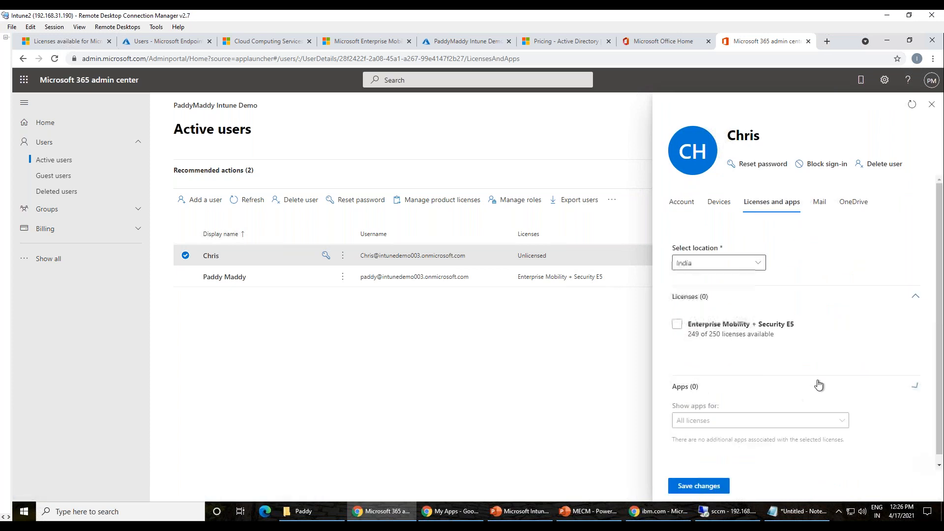
- Try the Enterprise Mobility + Security E5 licence and its apps, then leave it unassigned
left_click(677, 324)
scroll(775, 333, "down", 5)
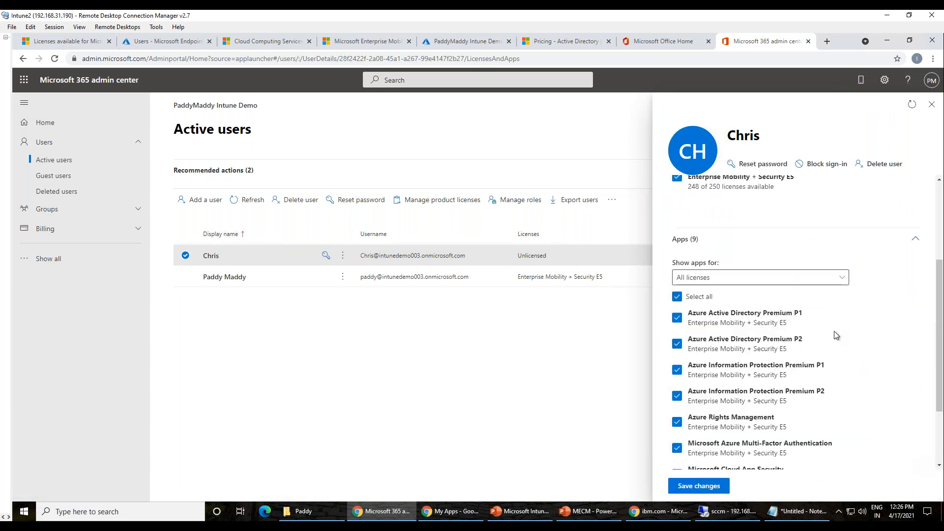
scroll(721, 339, "up", 3)
left_click(699, 348)
scroll(844, 394, "down", 3)
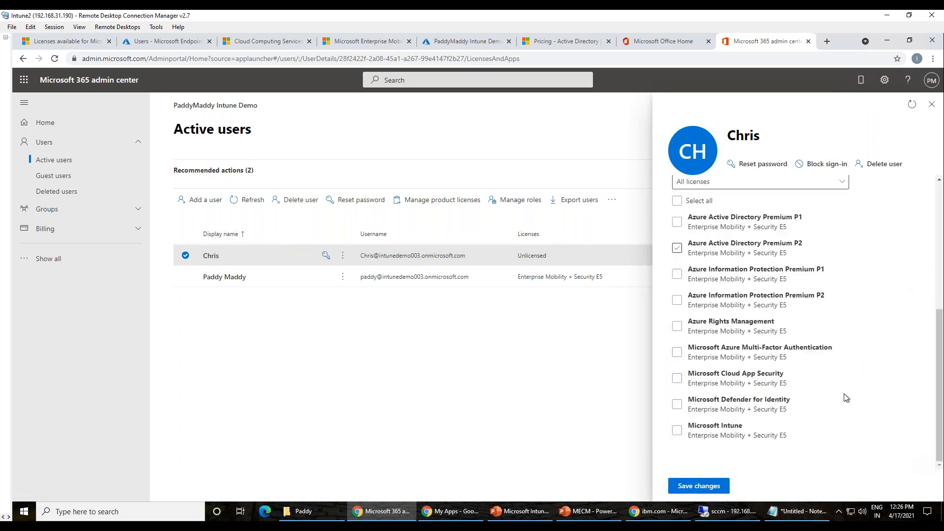
left_click(678, 222)
left_click(677, 221)
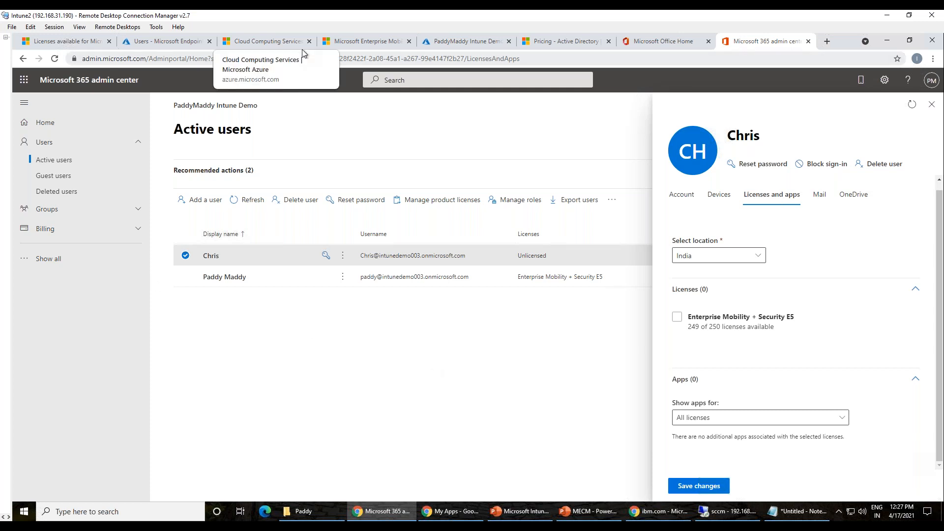
- Open the Test group's Licenses page from the Azure AD groups list
left_click(465, 41)
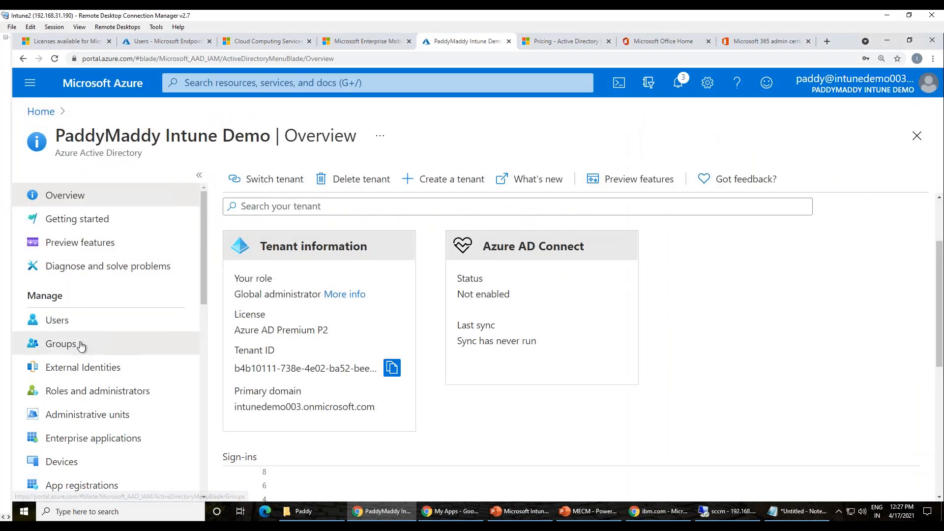
left_click(82, 346)
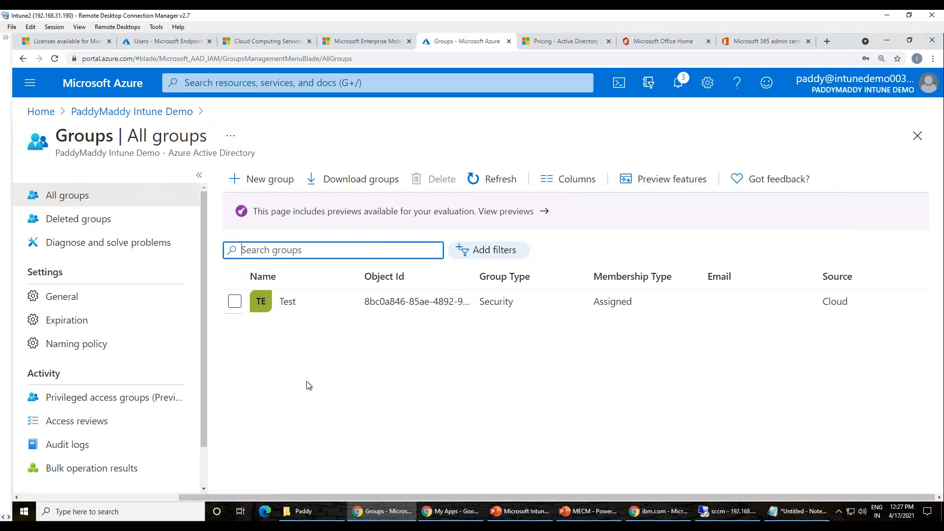
left_click(287, 302)
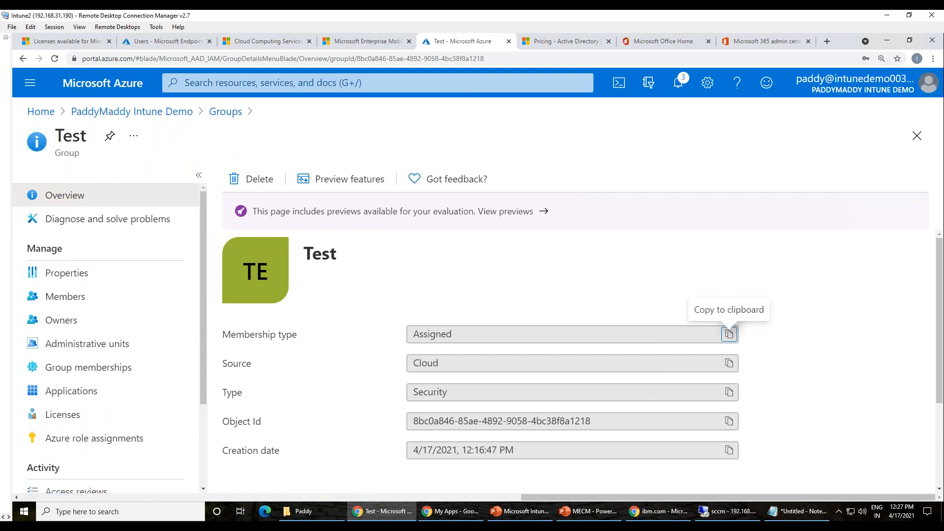
left_click(63, 416)
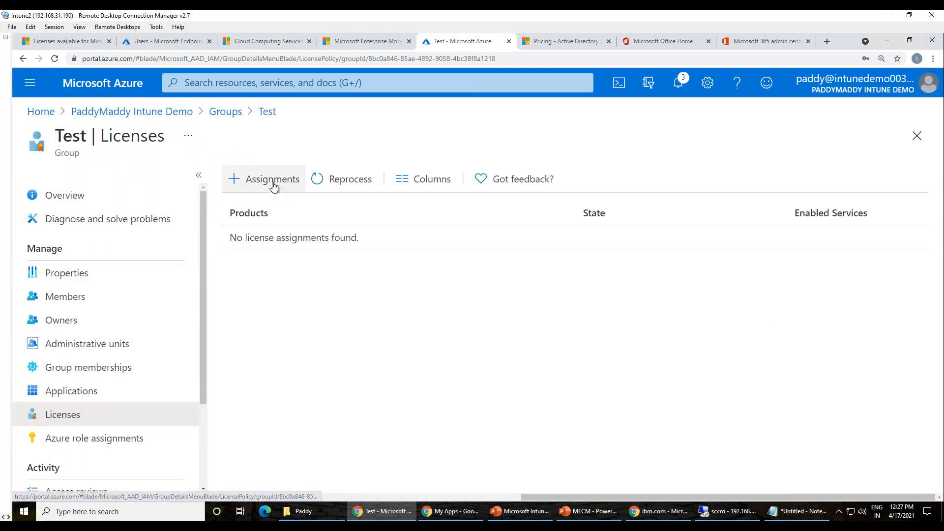
- Assign the Enterprise Mobility + Security E5 licence to the Test group and save
left_click(273, 179)
left_click(94, 246)
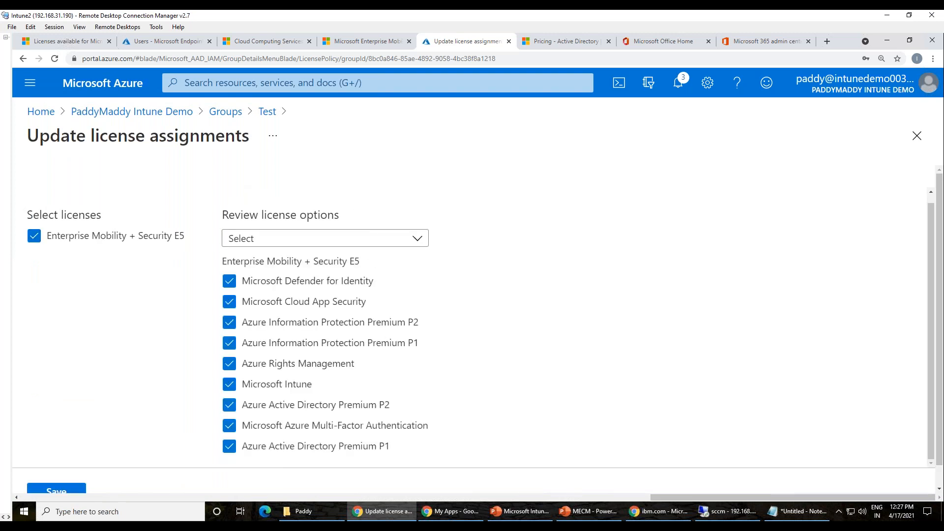
left_click(64, 492)
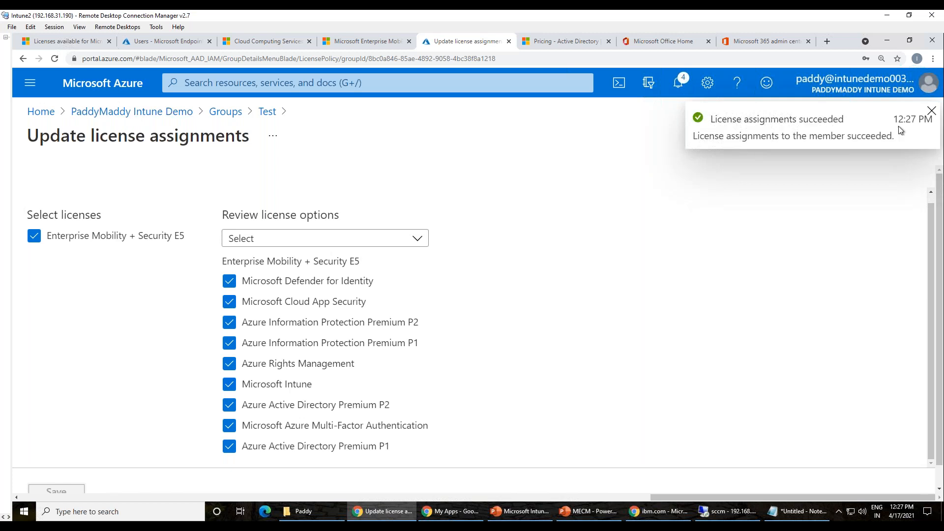
left_click(931, 111)
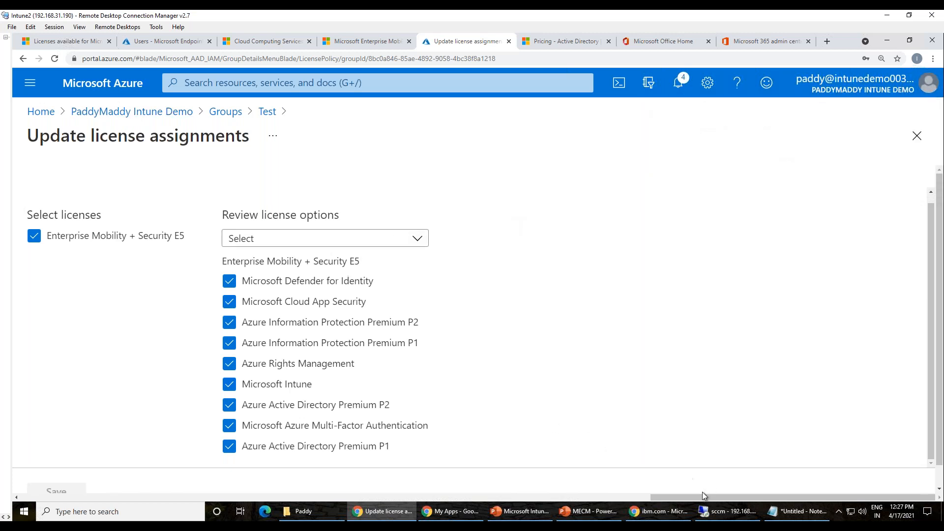
- Return to the directory's Overview page via the breadcrumb
left_click_drag(696, 497, 333, 466)
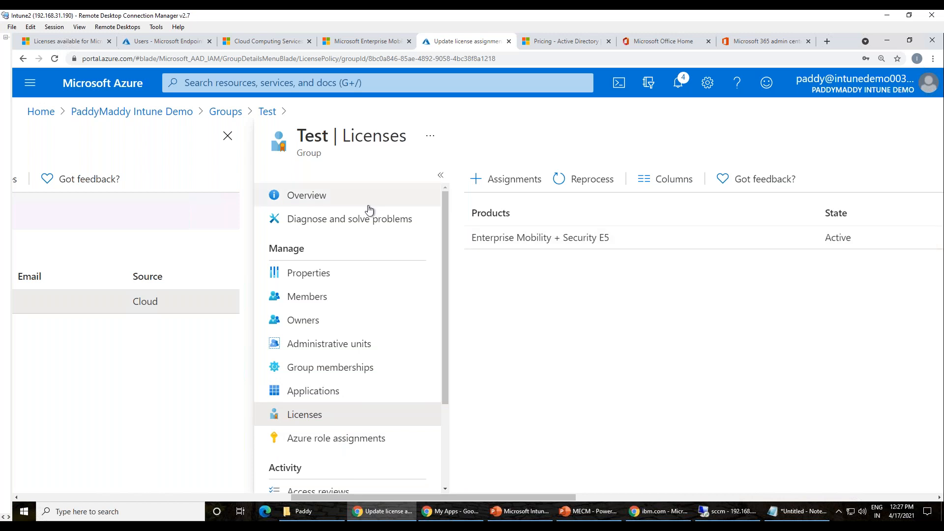
left_click(38, 504)
left_click_drag(481, 499, 62, 501)
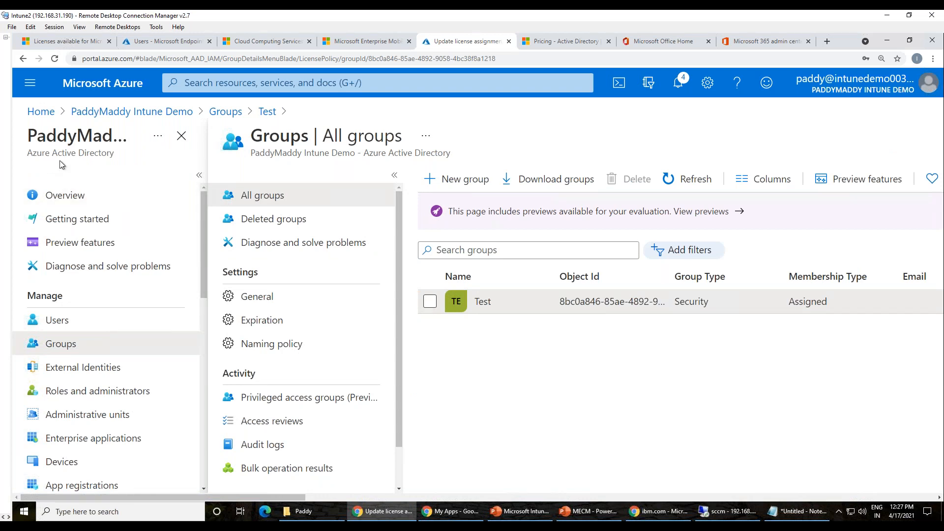
left_click(113, 112)
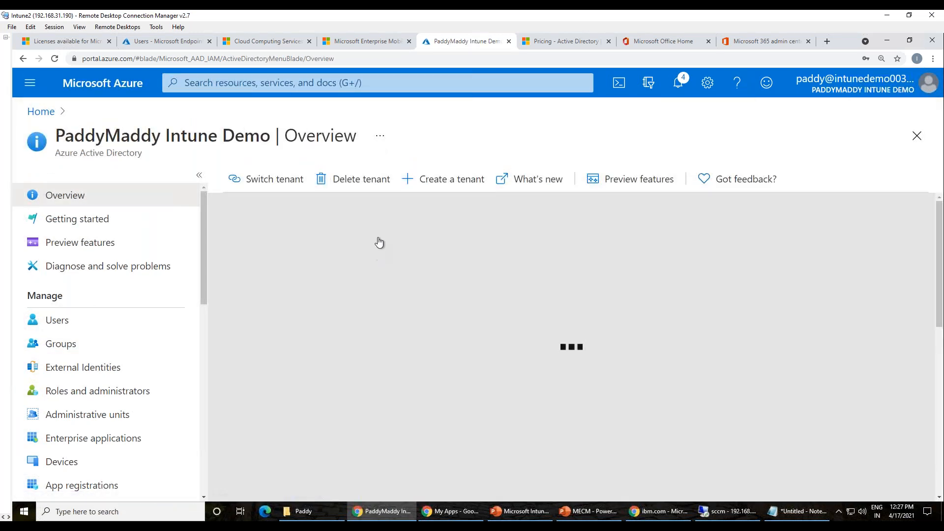
- Copy the Tenant ID from the Azure AD tenant overview
scroll(529, 370, "down", 2)
scroll(502, 310, "up", 1)
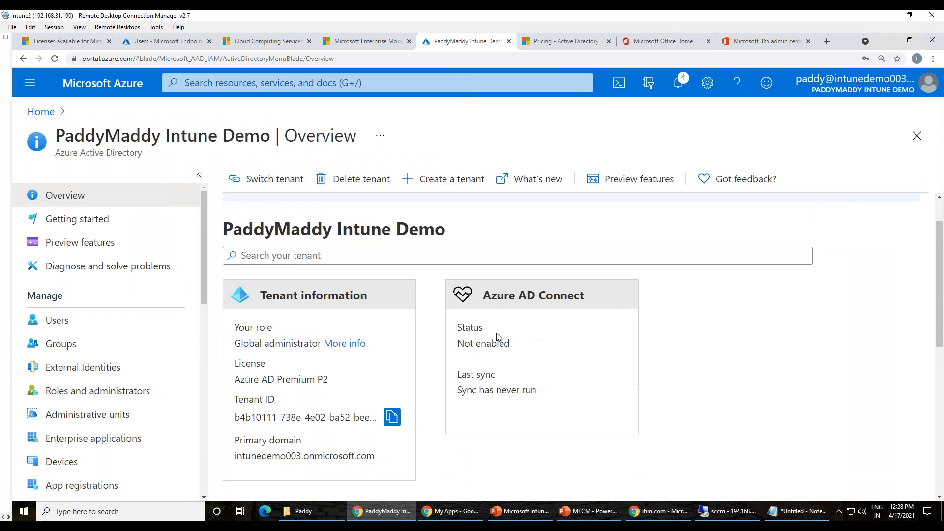
left_click_drag(256, 297, 365, 378)
left_click_drag(236, 419, 401, 426)
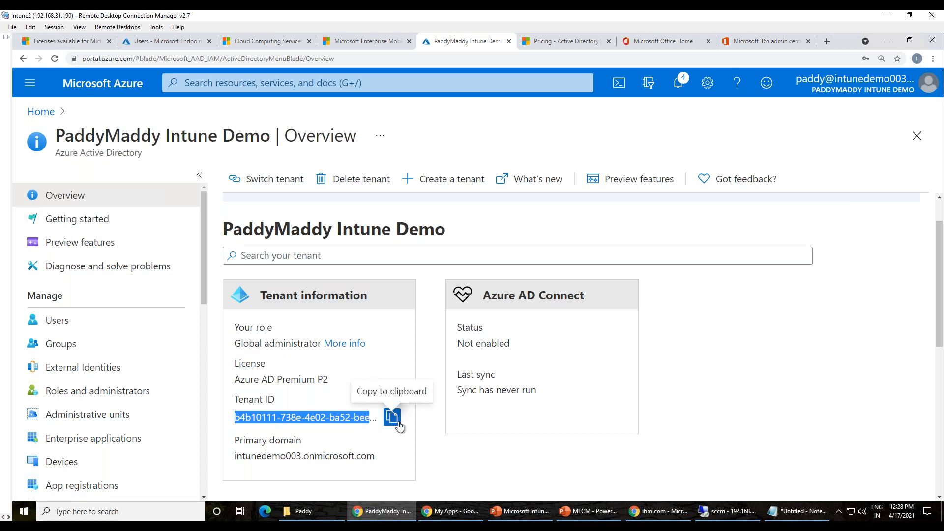
left_click(401, 426)
- Paste the Tenant ID on a new line below the user addresses in Notepad
left_click(799, 514)
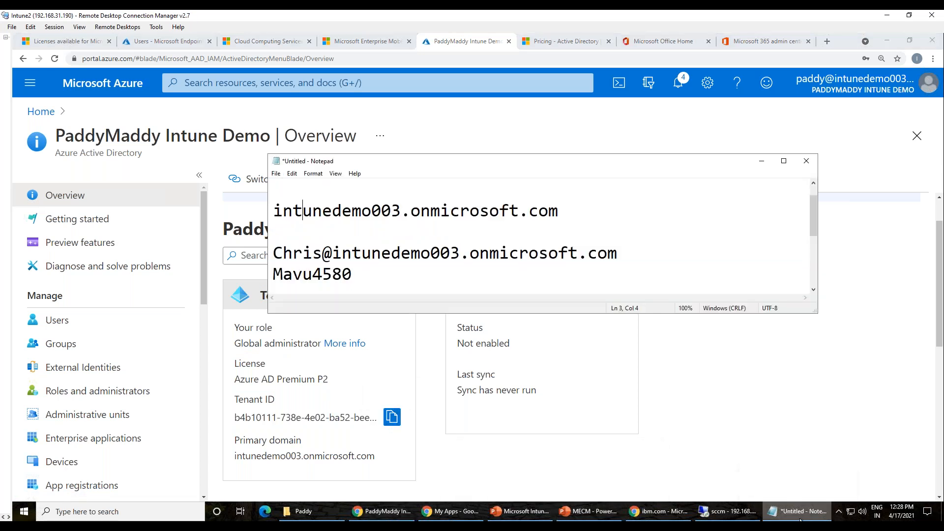
scroll(649, 267, "down", 2)
left_click(498, 265)
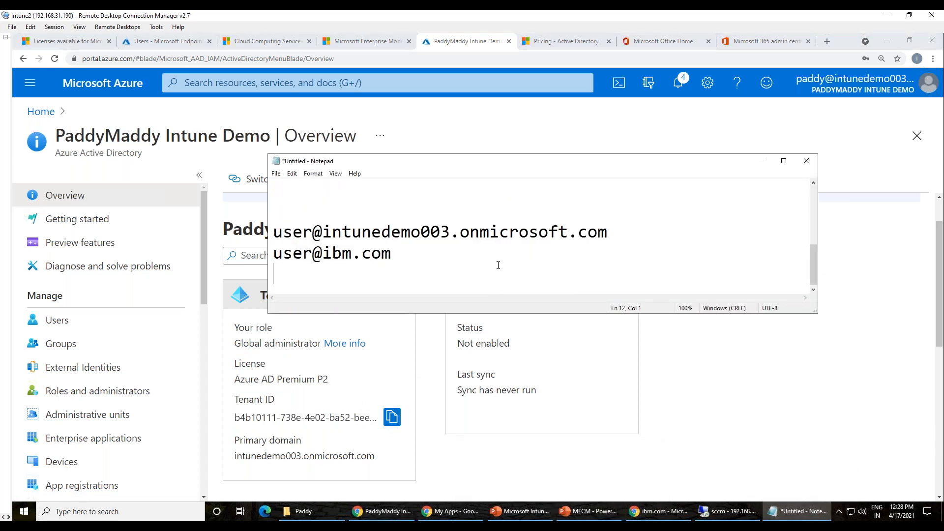
key("Return")
key("ctrl+v")
- Highlight the pasted Tenant ID line in the notes
mouse_move(275, 278)
left_mouse_down()
mouse_move(641, 277)
mouse_move(257, 284)
left_mouse_up()
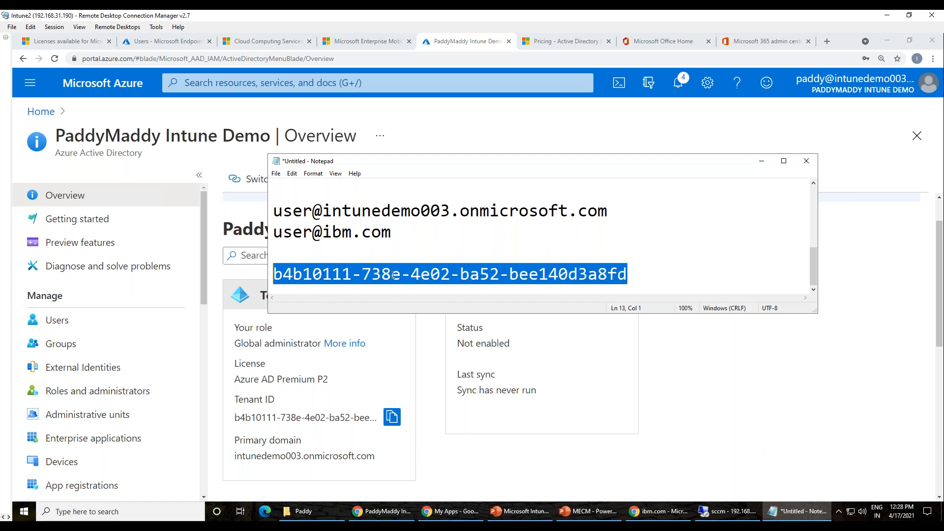
left_click(395, 277)
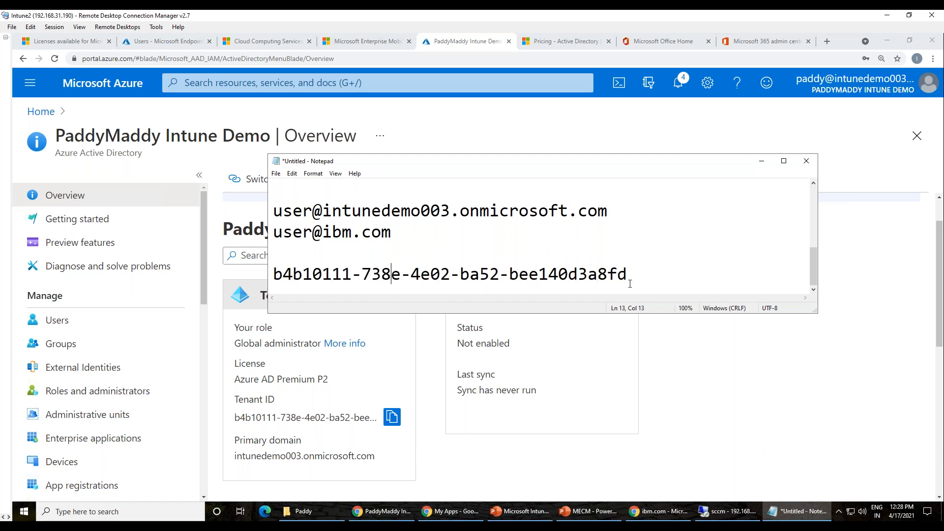
left_click_drag(621, 284, 220, 277)
left_click(307, 274)
left_click_drag(325, 214, 635, 219)
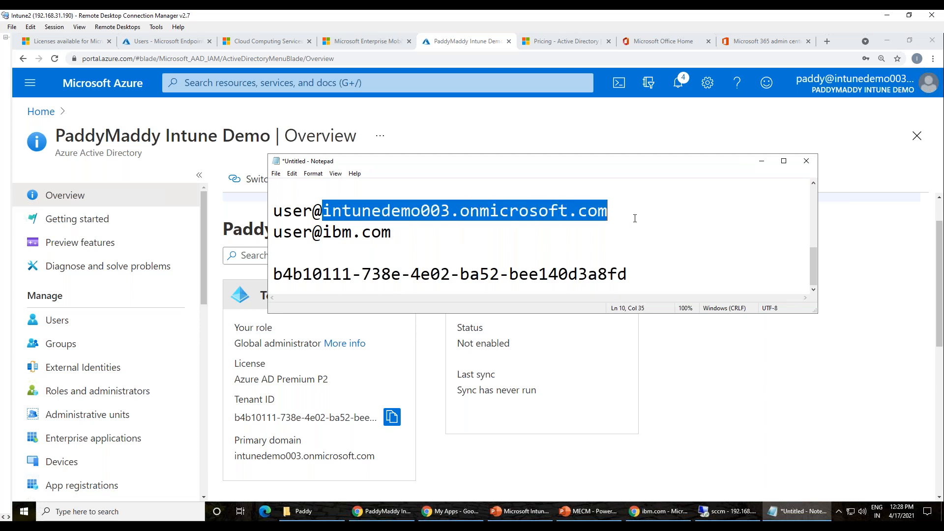
left_click_drag(642, 274, 267, 291)
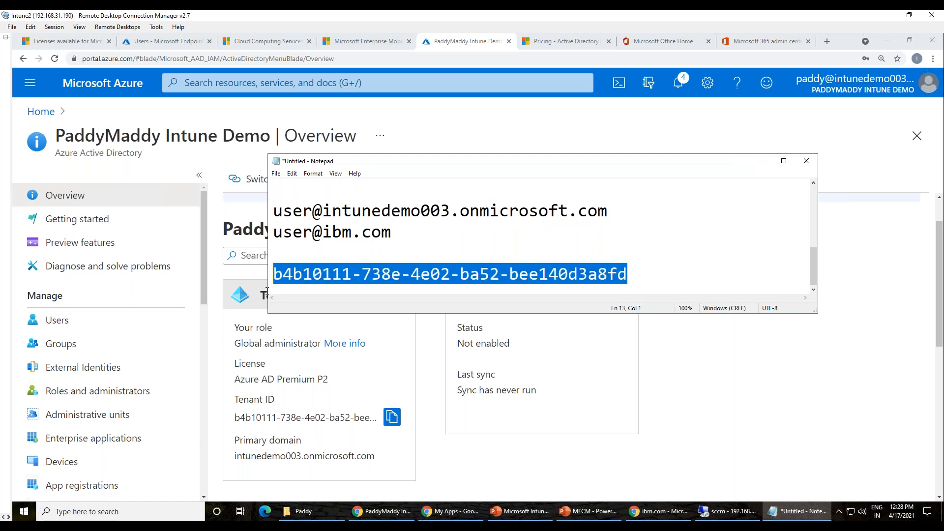
left_click_drag(343, 275, 253, 294)
left_click(626, 276)
double_click(293, 276)
left_click(293, 276)
left_click_drag(554, 281, 215, 272)
- Back in Azure, highlight the tenant information and Azure AD Connect status
left_click(455, 44)
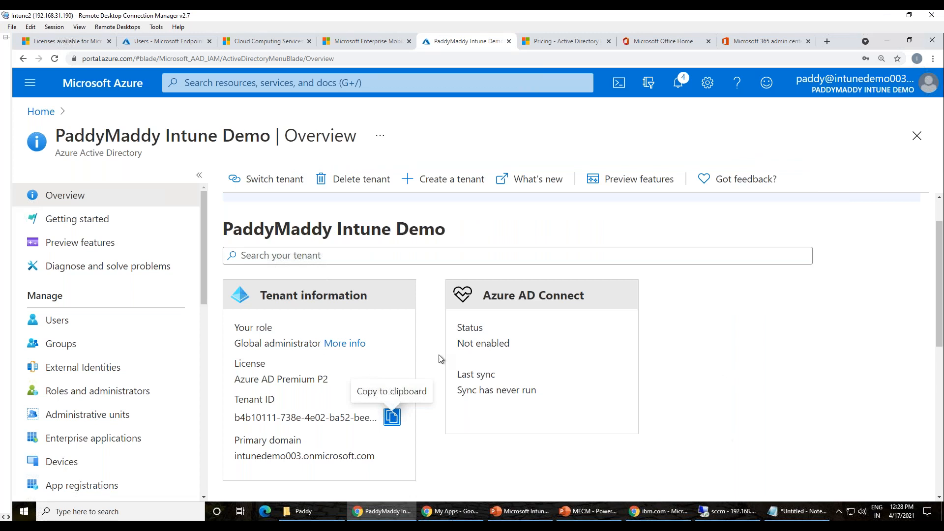
left_click_drag(235, 328, 342, 453)
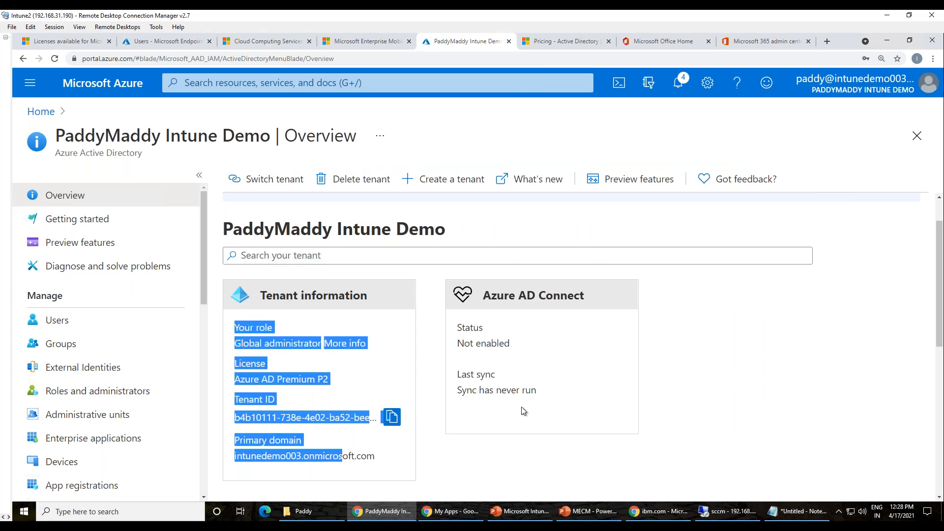
scroll(765, 394, "down", 1)
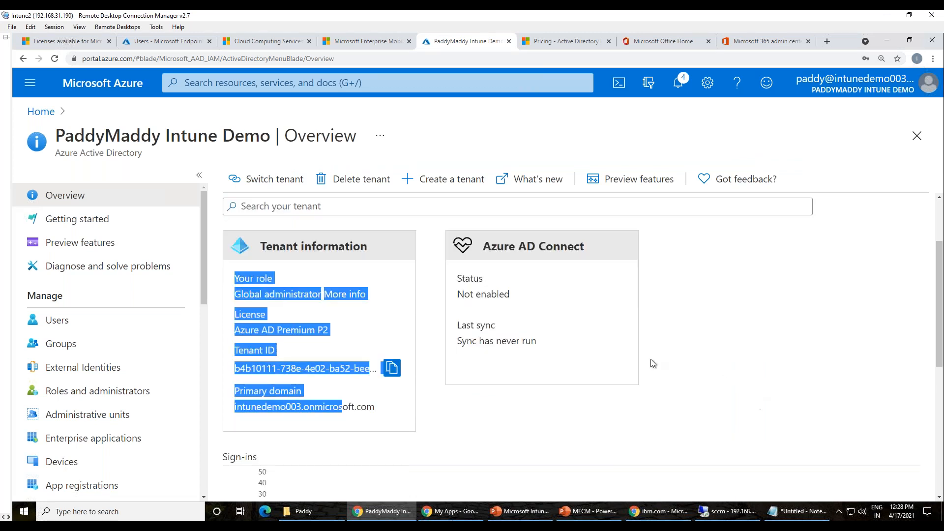
left_click_drag(545, 346, 467, 276)
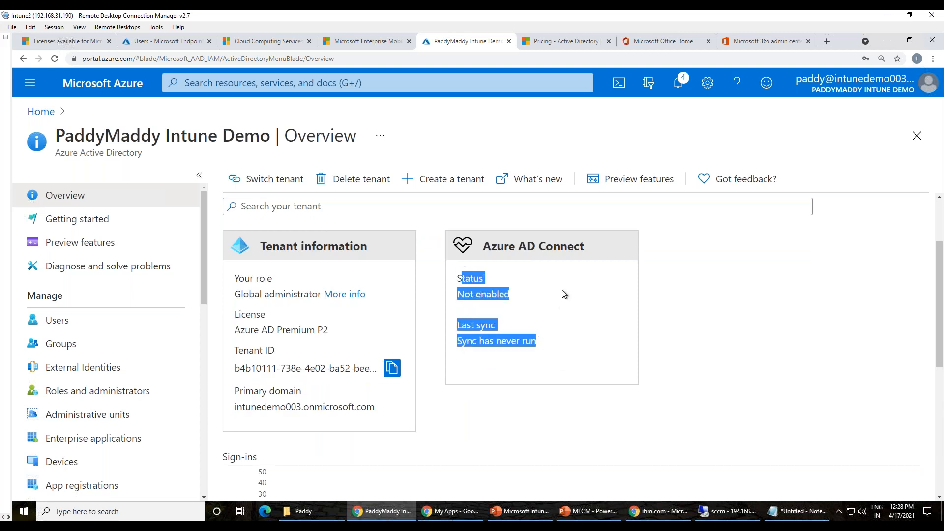
left_click_drag(574, 351, 449, 274)
- Check the Windows clock, then scroll down the tenant overview
left_click(899, 513)
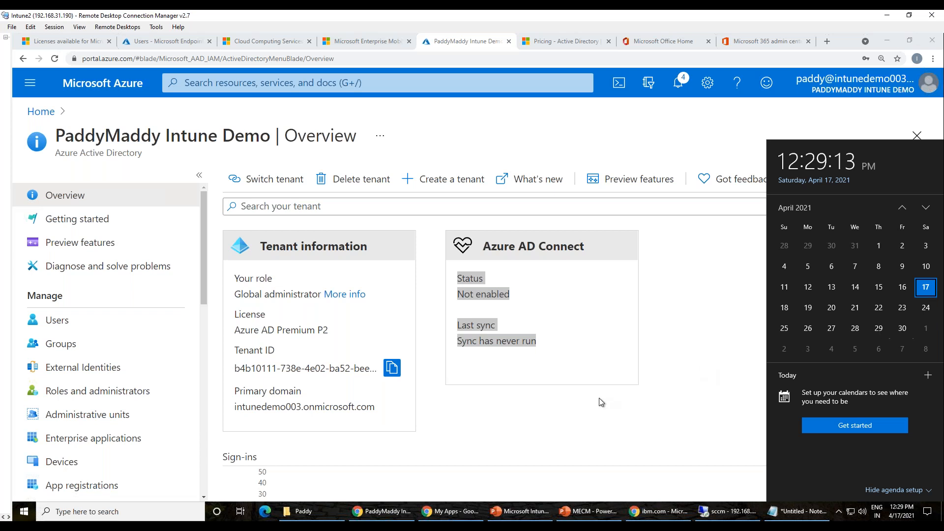
left_click(608, 422)
scroll(472, 373, "down", 2)
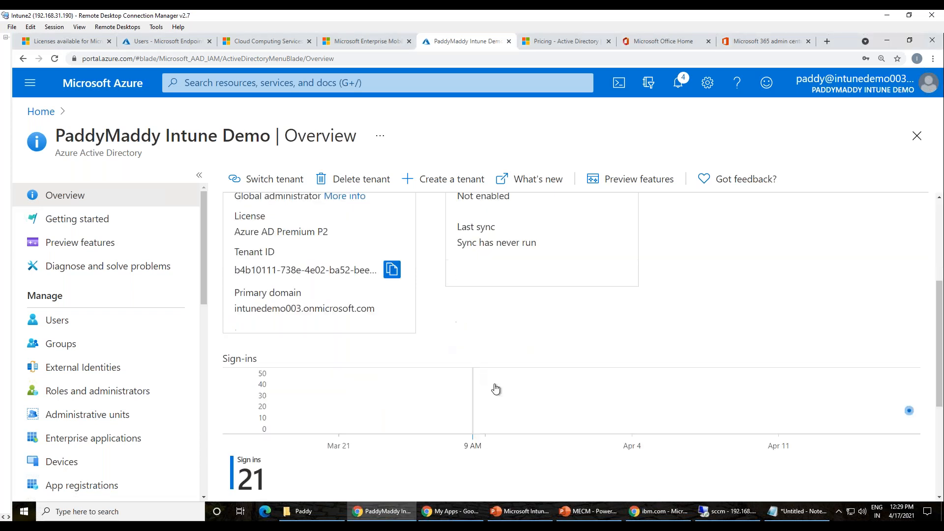
scroll(508, 386, "down", 3)
scroll(515, 367, "down", 1)
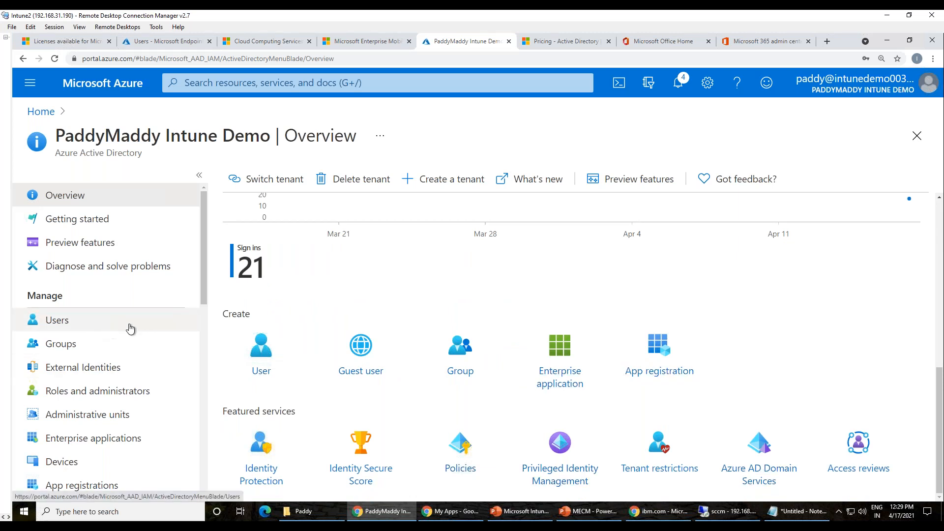
left_click_drag(206, 287, 200, 347)
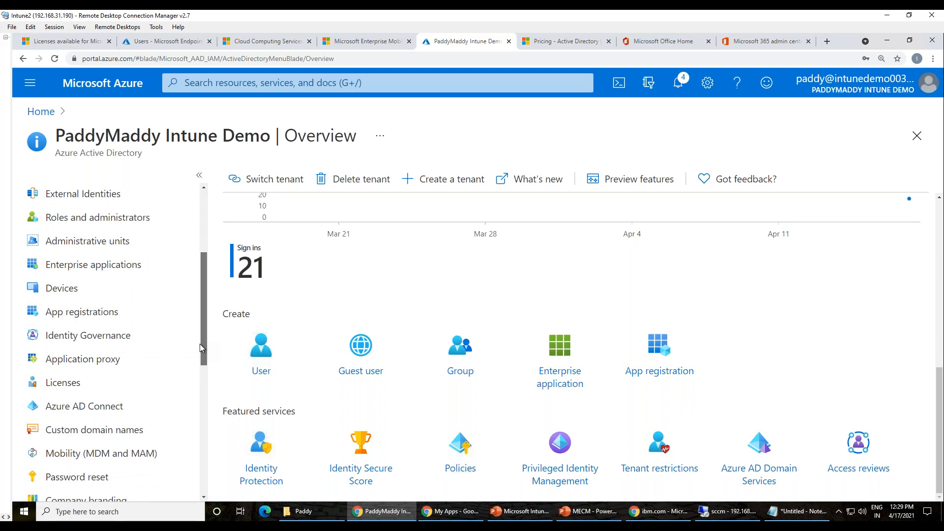
- Switch between the browser windows and open a Guest browser window
mouse_move(200, 343)
left_mouse_down()
mouse_move(196, 290)
mouse_move(192, 355)
left_mouse_up()
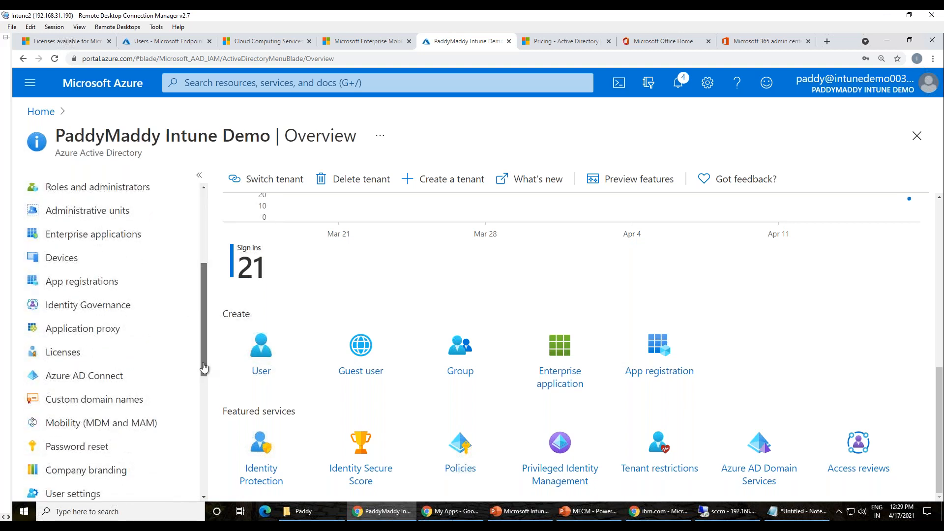
left_click(659, 511)
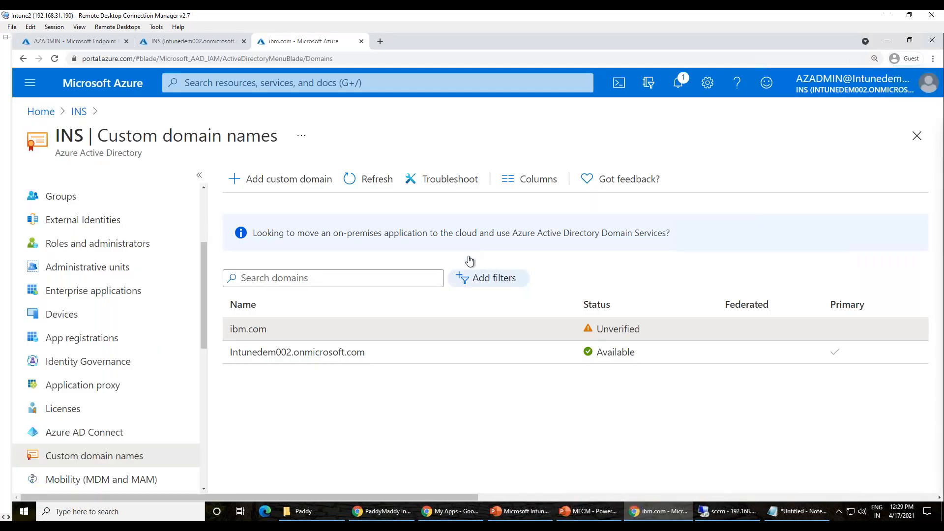
left_click(644, 513)
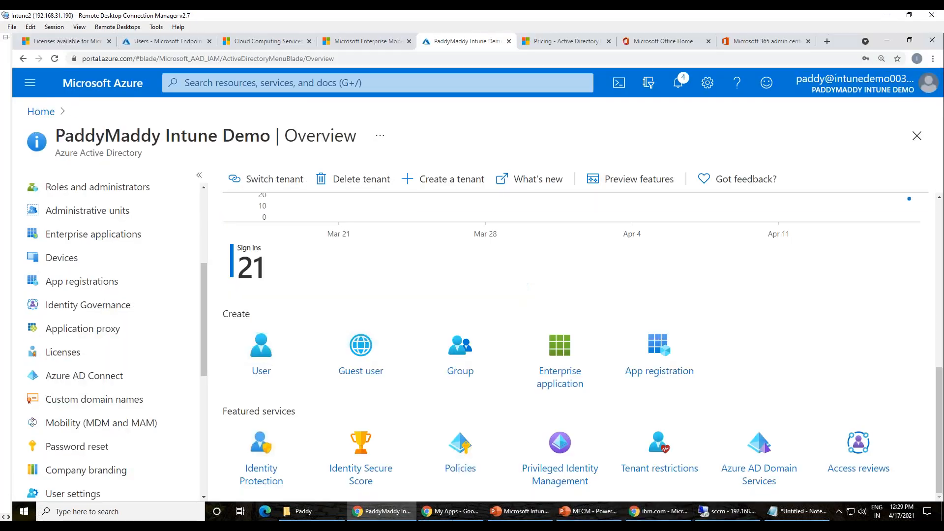
left_click(917, 59)
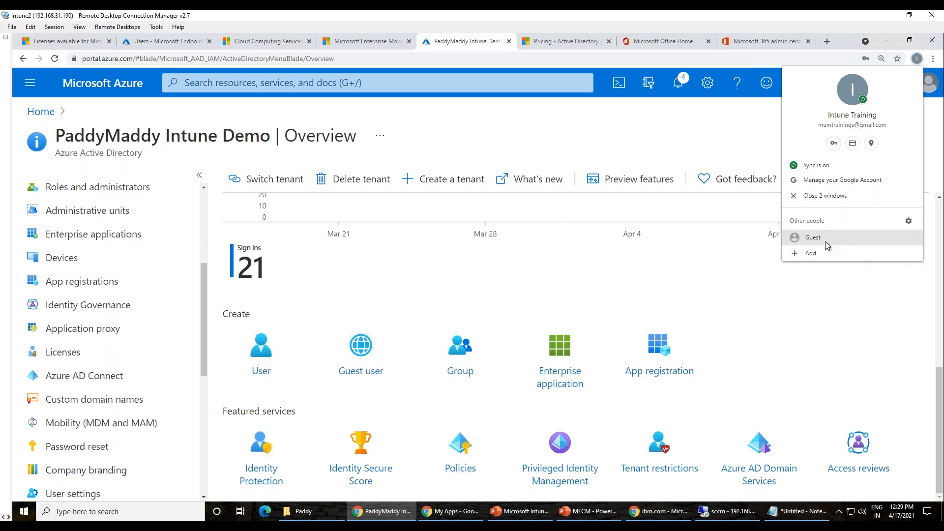
left_click(814, 237)
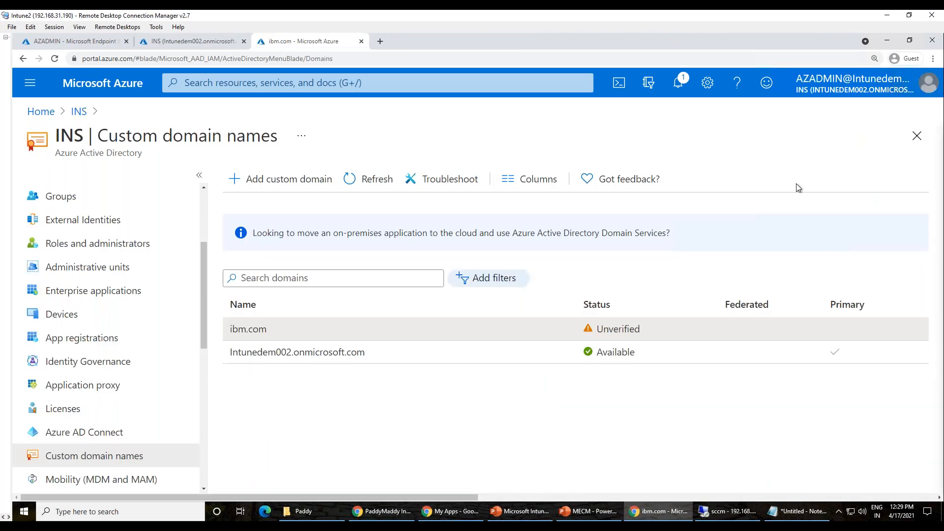
left_click(934, 59)
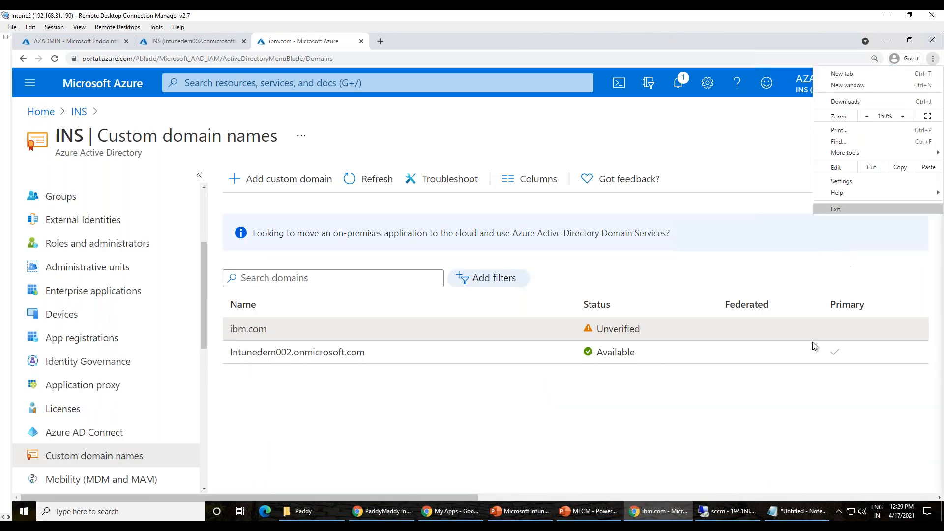
- Close the incognito Office 365 window and return to the Azure portal window
left_click(450, 512)
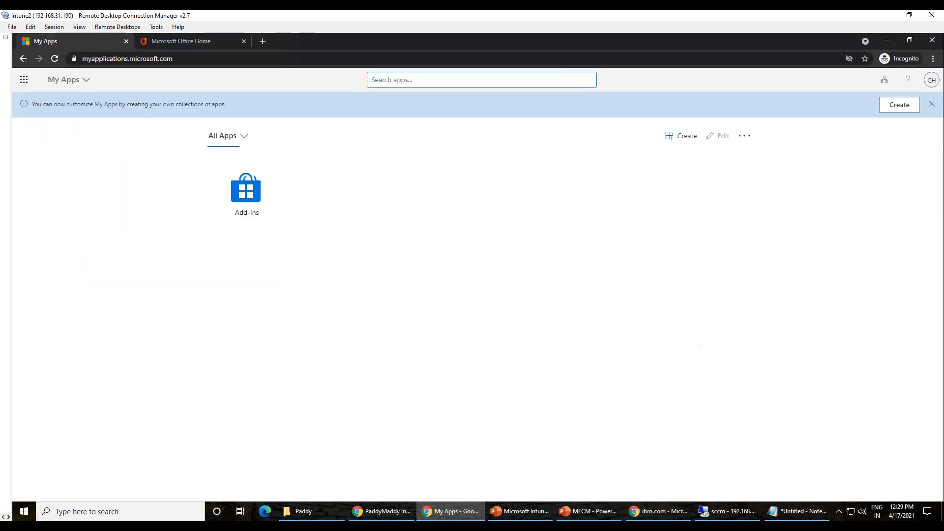
left_click(187, 41)
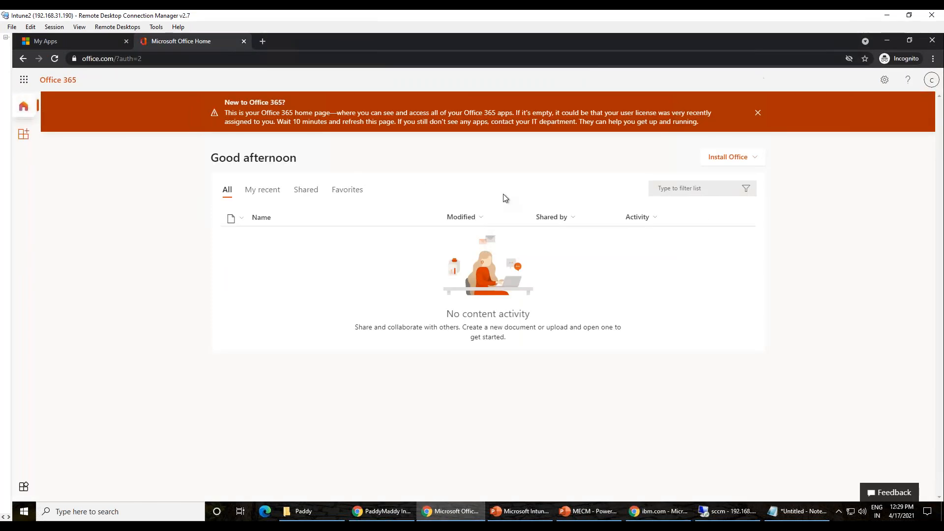
left_click(932, 40)
left_click(933, 59)
left_click(397, 512)
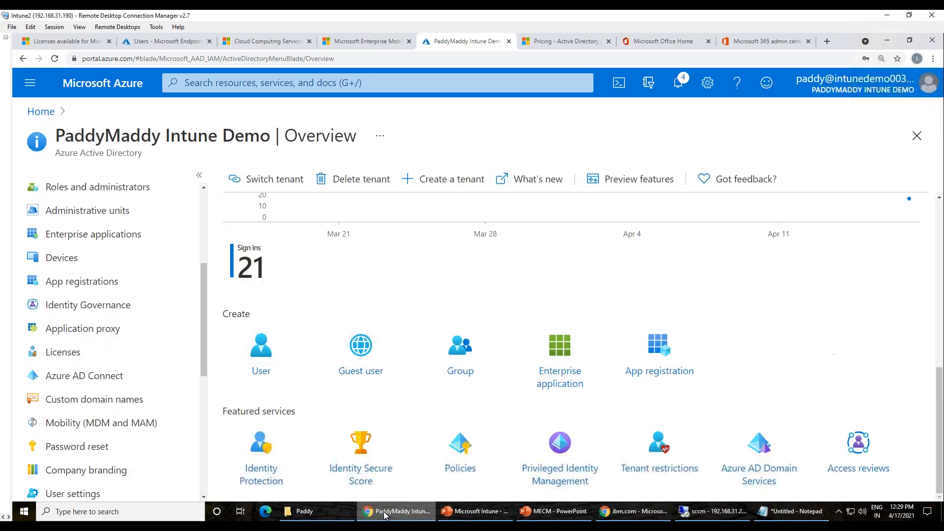
left_click(933, 58)
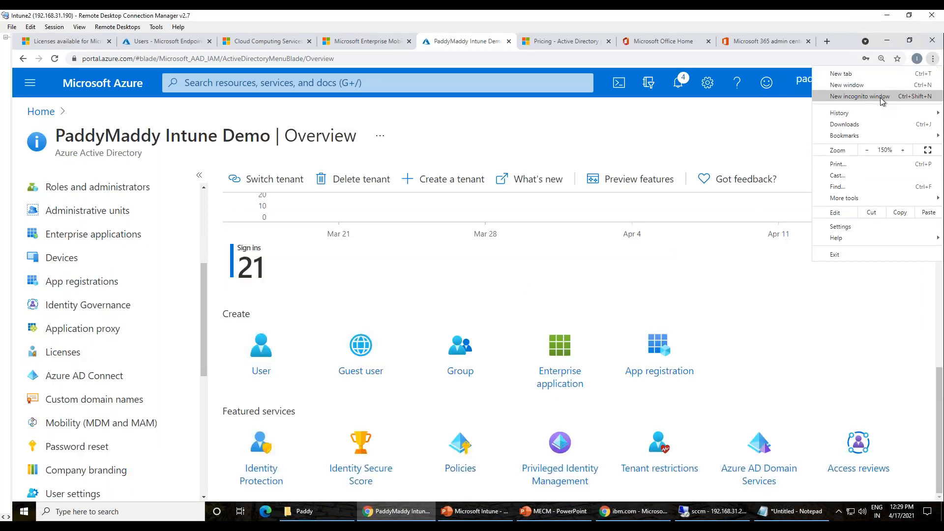
- Start an incognito sign-in to portal.azure.com with the account e-mail
left_click(878, 97)
type("portal")
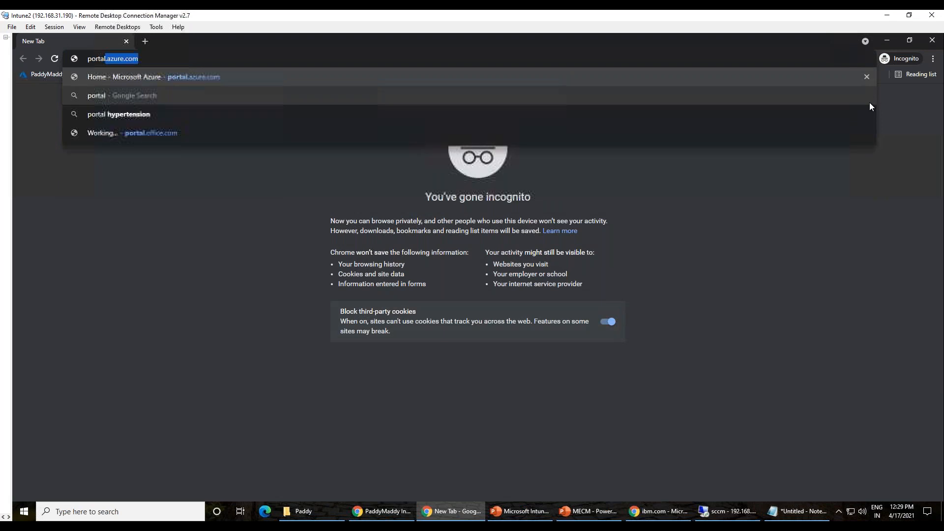
key("Return")
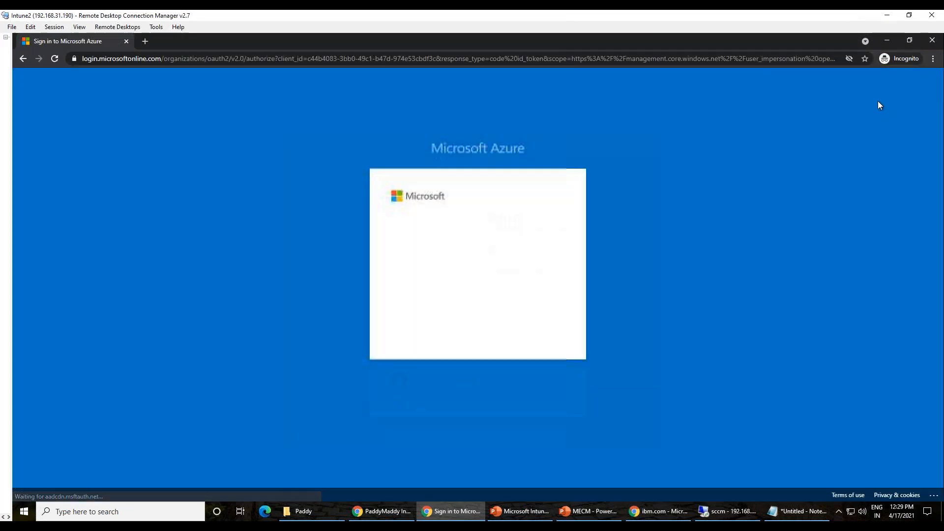
left_click(449, 248)
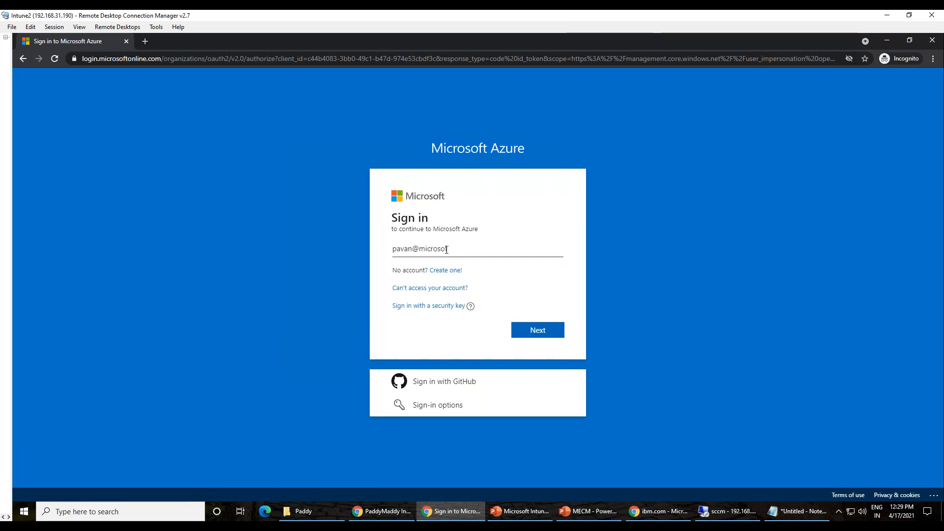
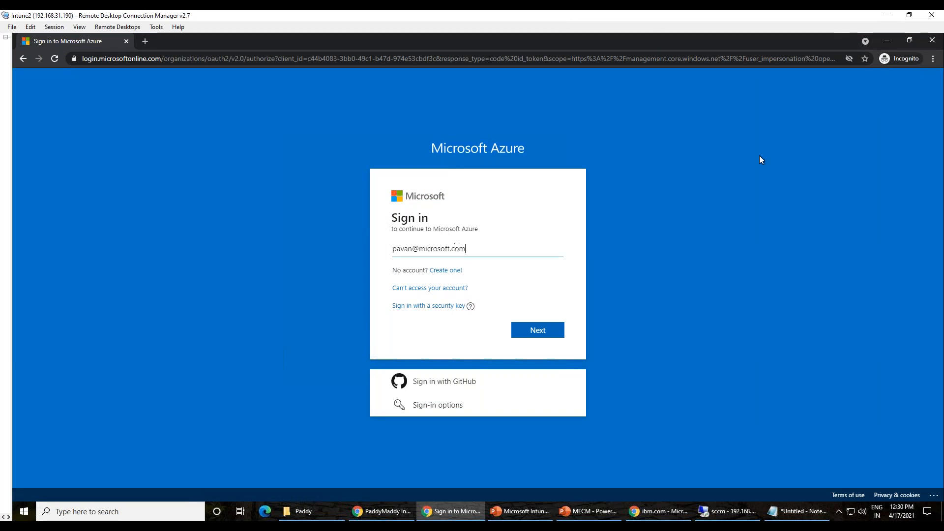
key("Tab")
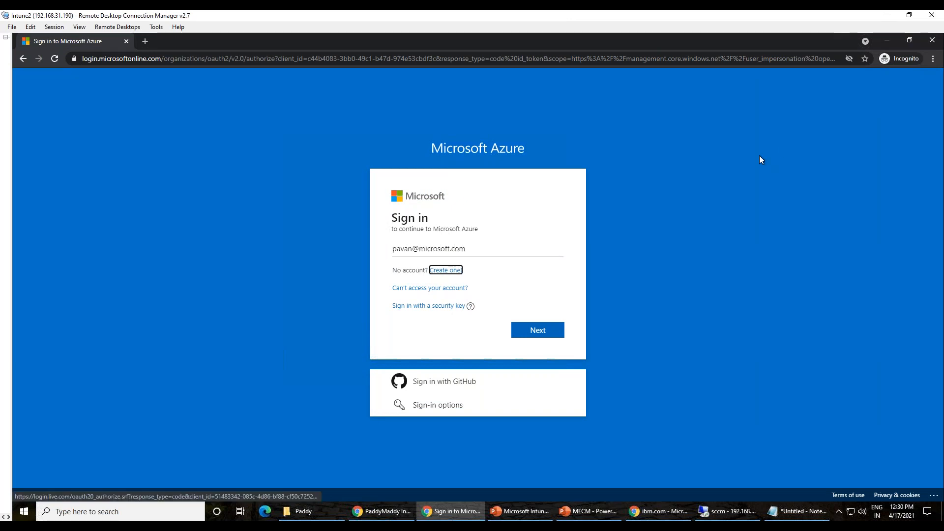
left_click(537, 332)
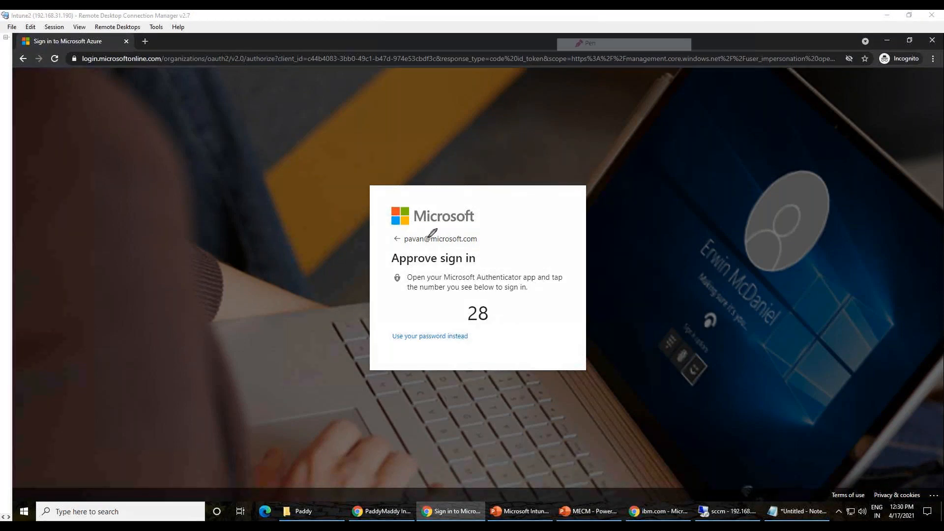
- Annotate the Approve sign in prompt showing number 28, clear the marks, and close the window
mouse_move(481, 211)
left_mouse_down()
mouse_move(359, 202)
mouse_move(417, 216)
mouse_move(399, 196)
left_mouse_up()
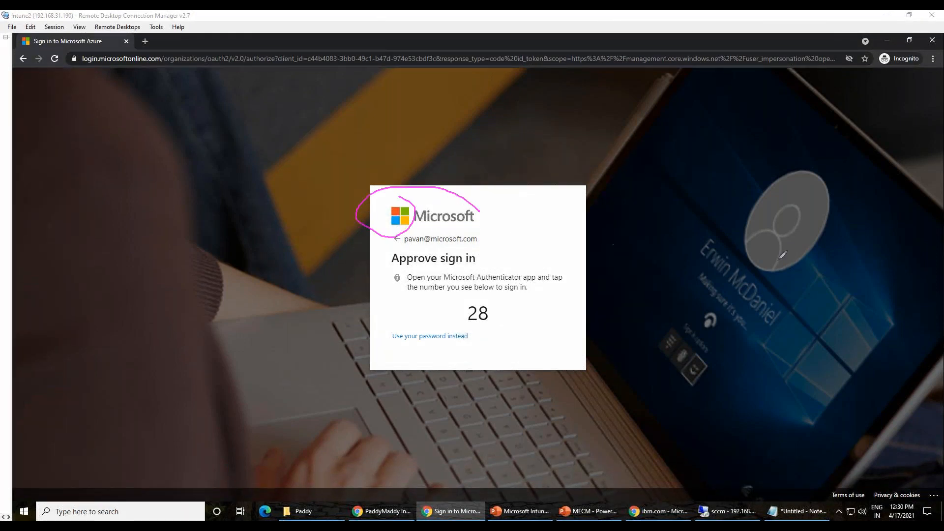
mouse_move(833, 169)
left_mouse_down()
mouse_move(759, 406)
mouse_move(814, 187)
left_mouse_up()
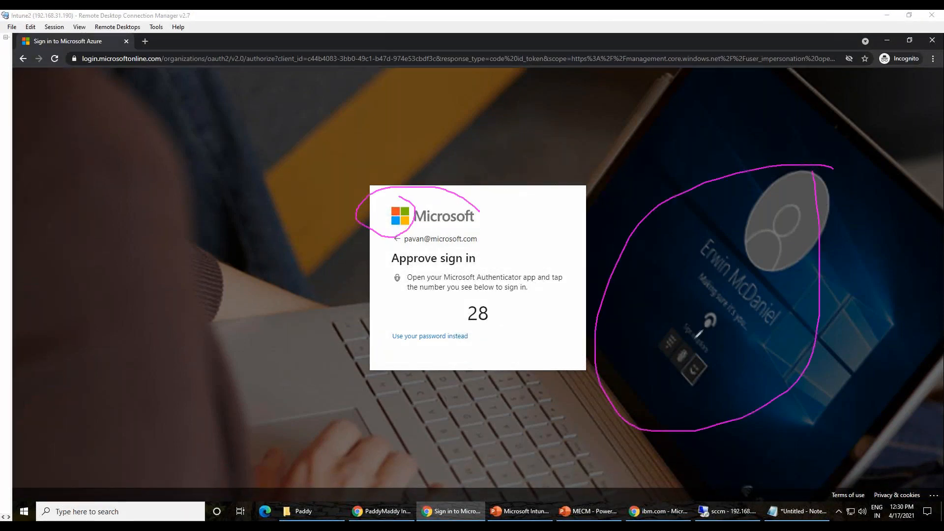
left_click_drag(70, 130, 761, 284)
mouse_move(382, 257)
left_mouse_down()
mouse_move(503, 316)
mouse_move(494, 237)
mouse_move(380, 242)
left_mouse_up()
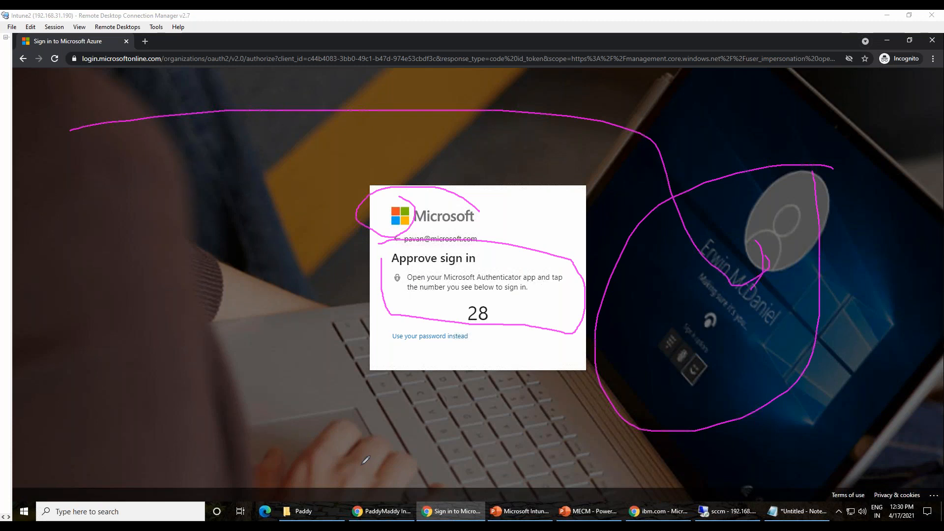
mouse_move(308, 431)
left_mouse_down()
mouse_move(440, 359)
mouse_move(451, 379)
left_mouse_up()
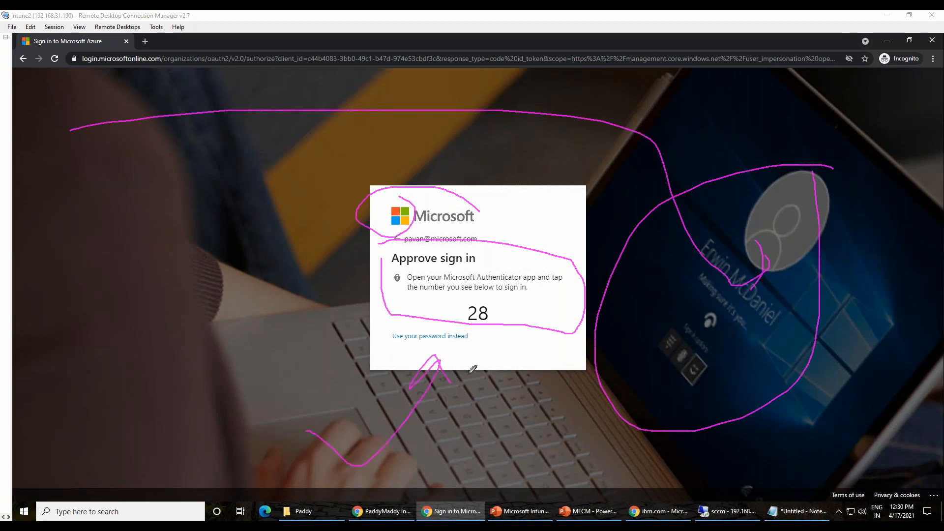
left_click_drag(451, 305, 468, 308)
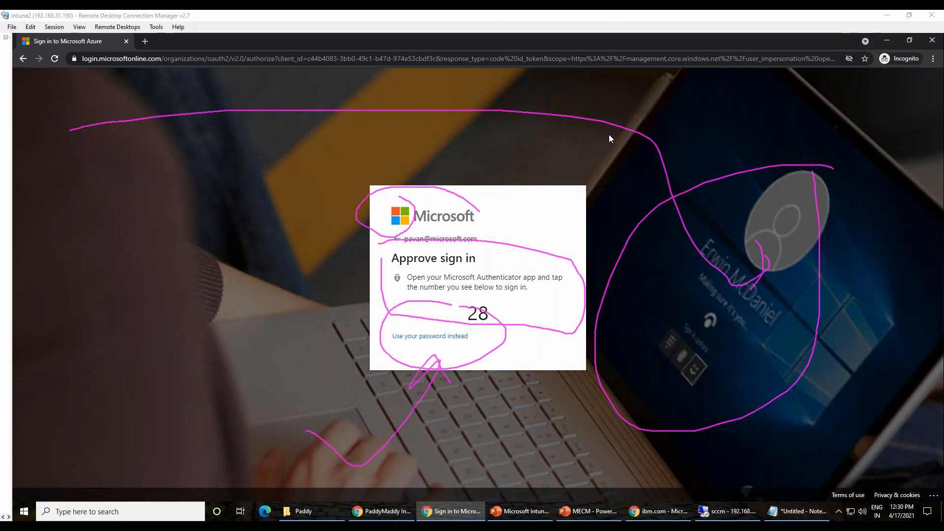
left_click(613, 100)
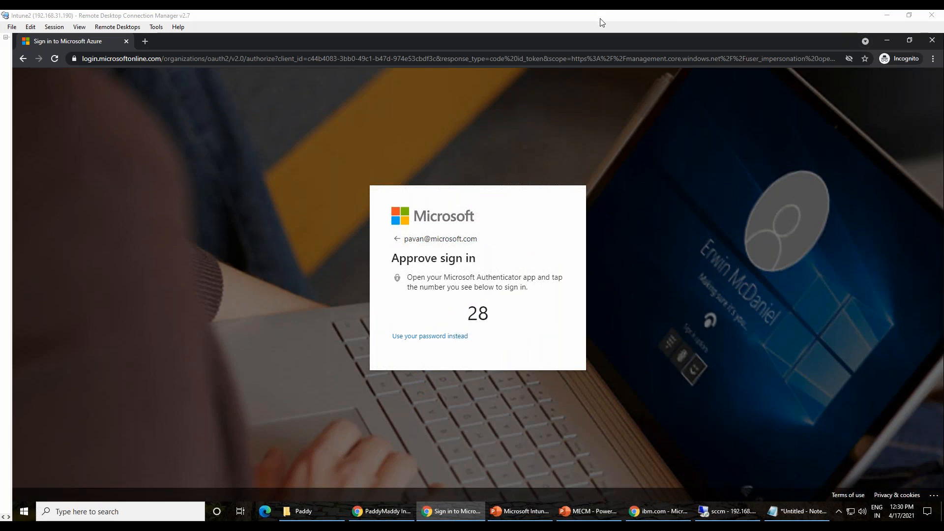
left_click(934, 41)
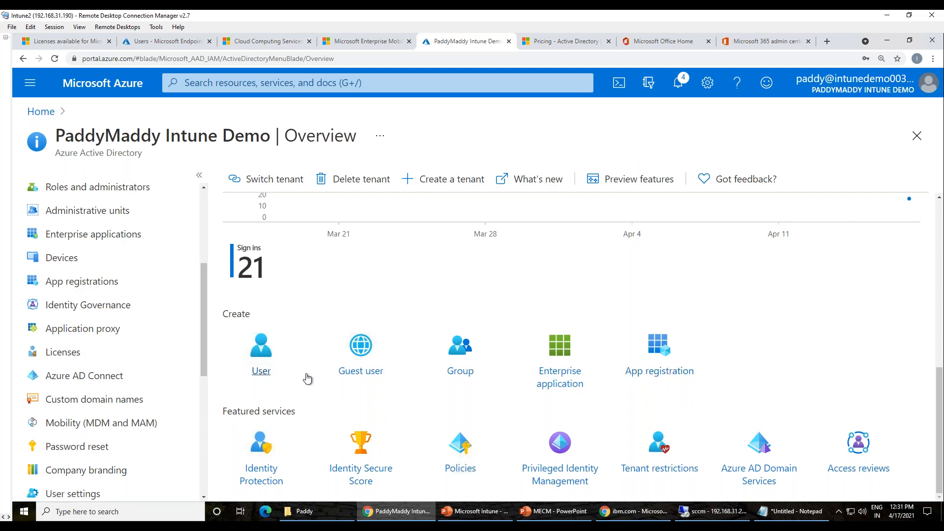
- Check the All users list, then open Custom domain names from the Azure AD overview
scroll(185, 200, "up", 5)
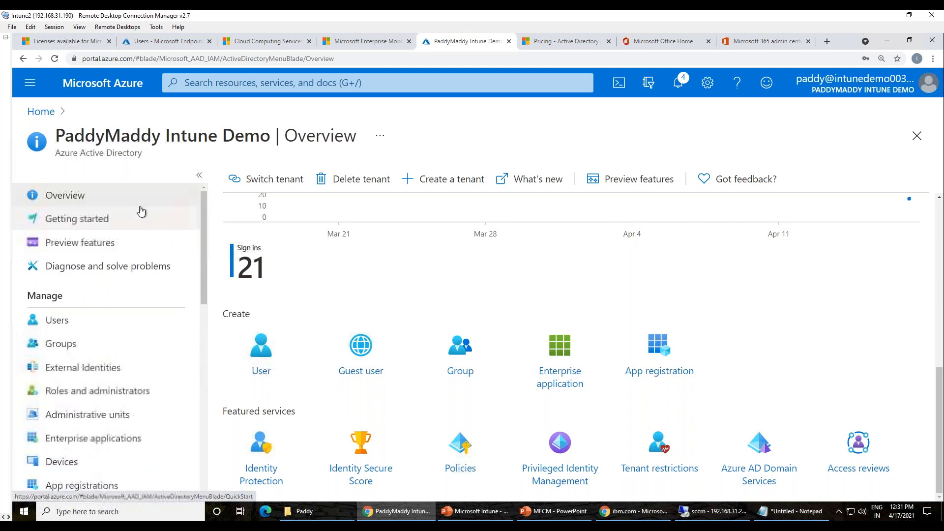
left_click_drag(56, 135, 317, 133)
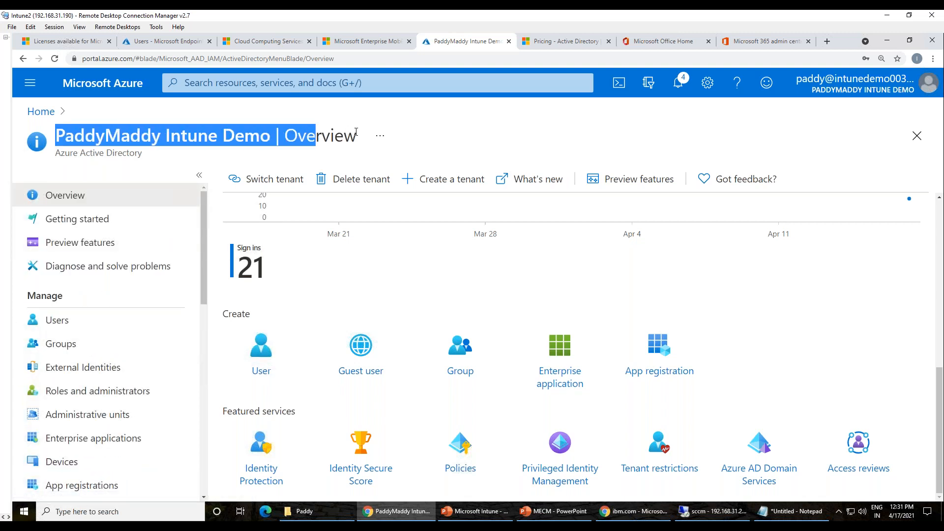
left_click(317, 133)
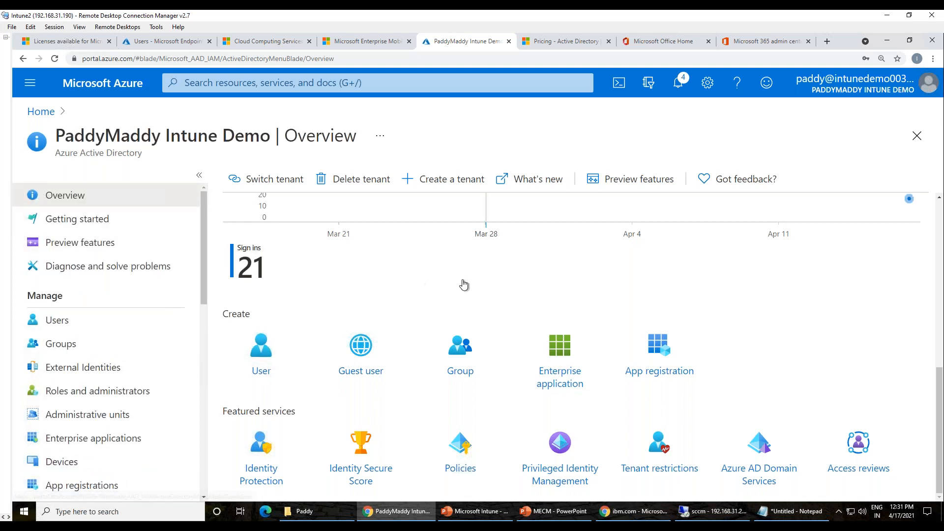
left_click(167, 44)
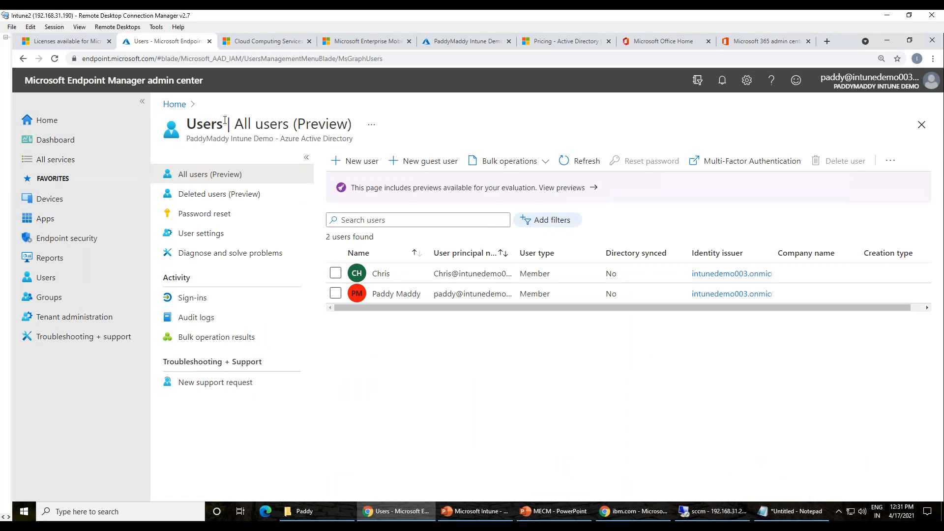
left_click(472, 42)
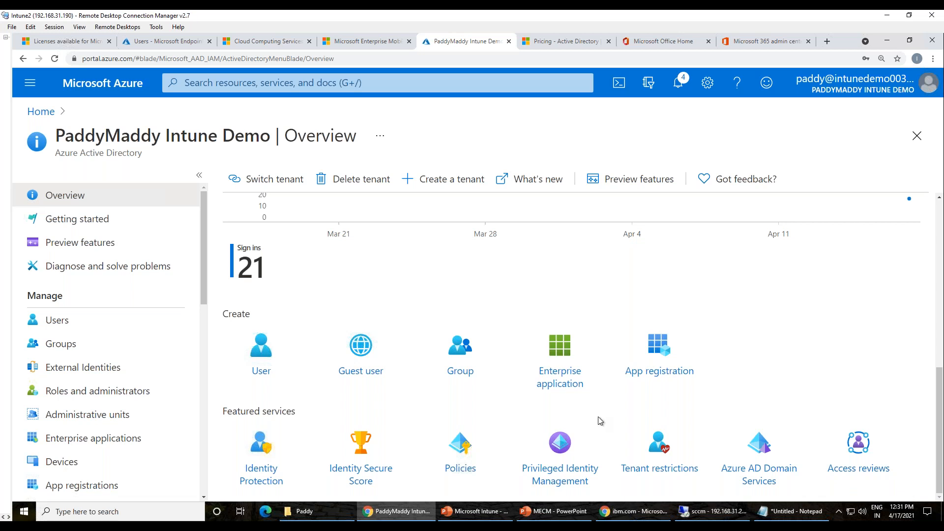
scroll(108, 266, "down", 5)
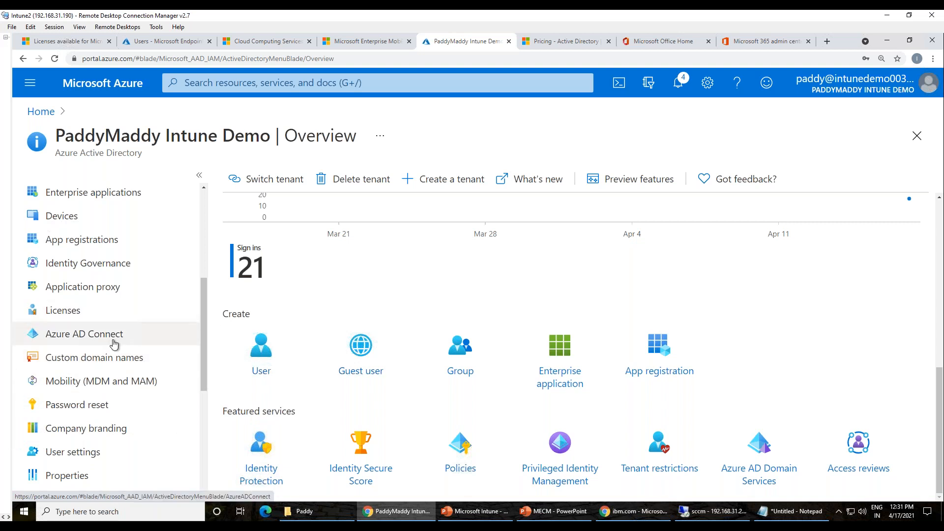
left_click(66, 364)
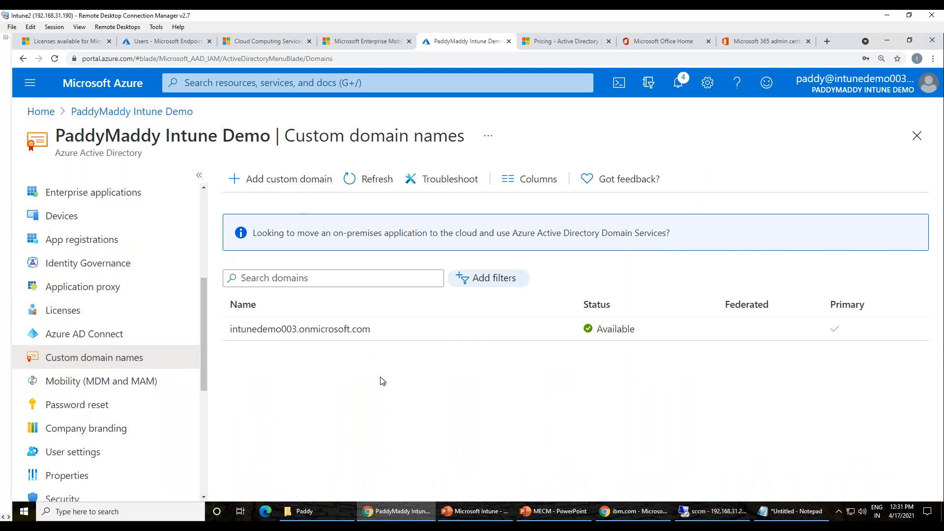
- Add learninmylab.com as a custom domain to get its TXT verification record
left_click(278, 180)
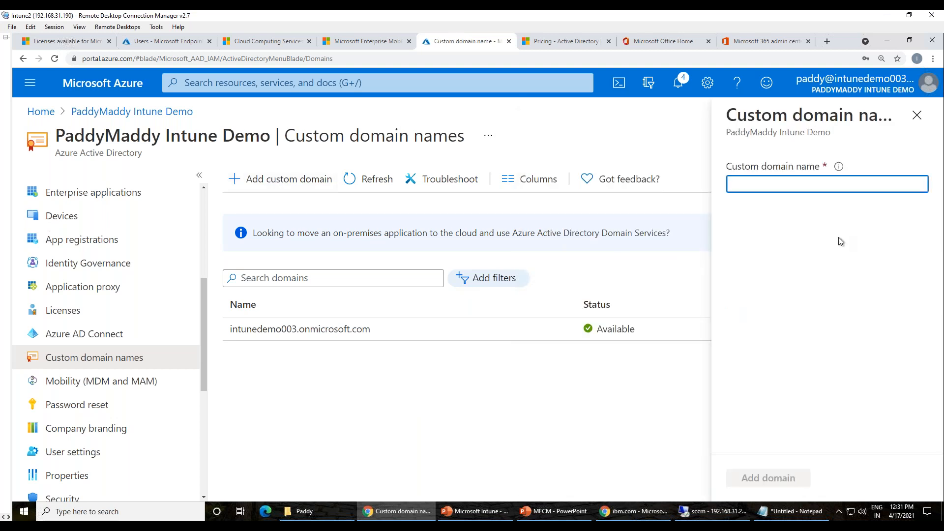
type("learninmylab.com")
left_click_drag(815, 183, 699, 193)
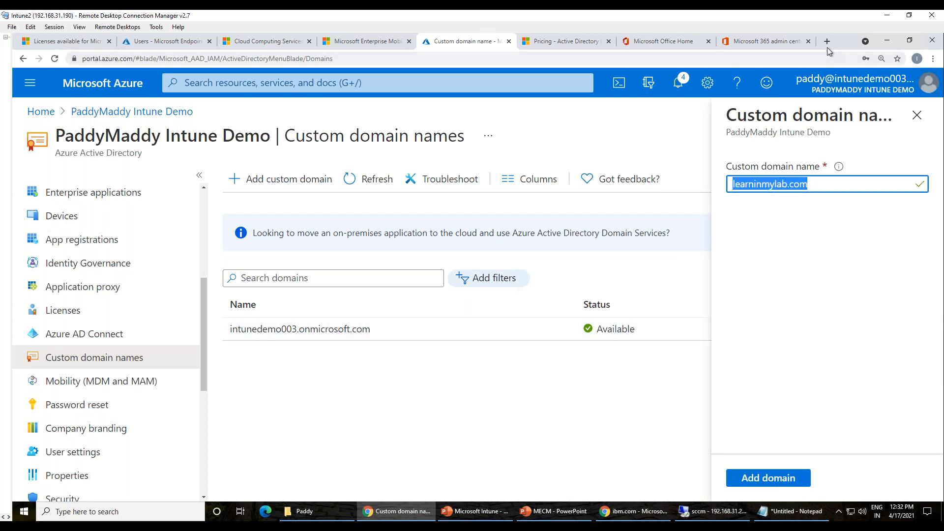
left_click(826, 185)
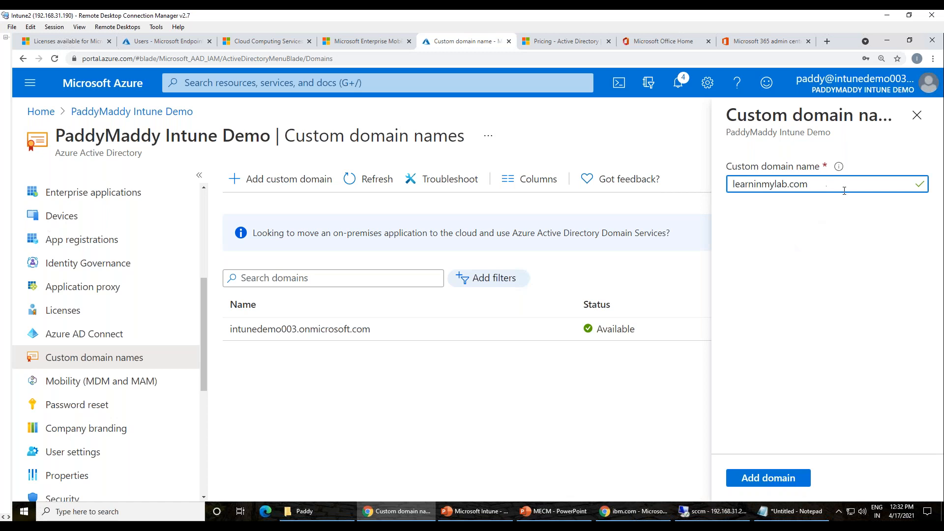
triple_click(748, 183)
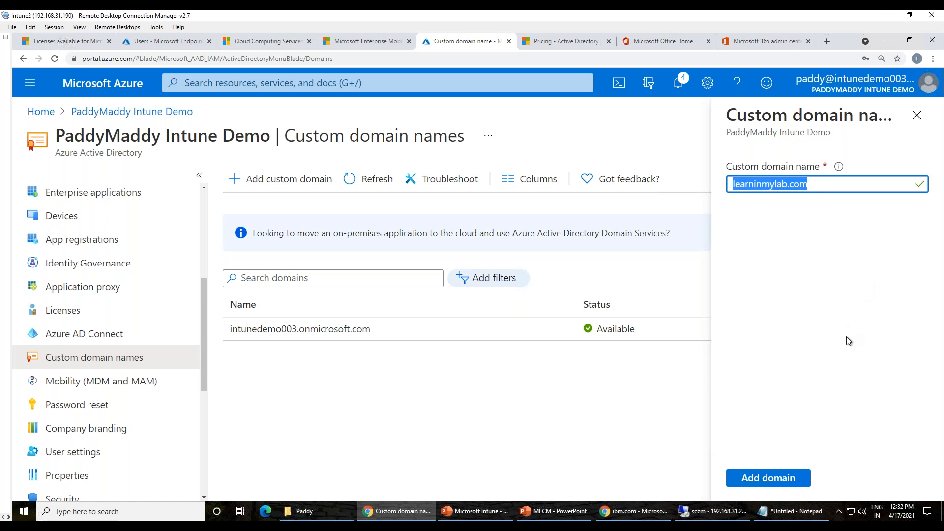
left_click(825, 202)
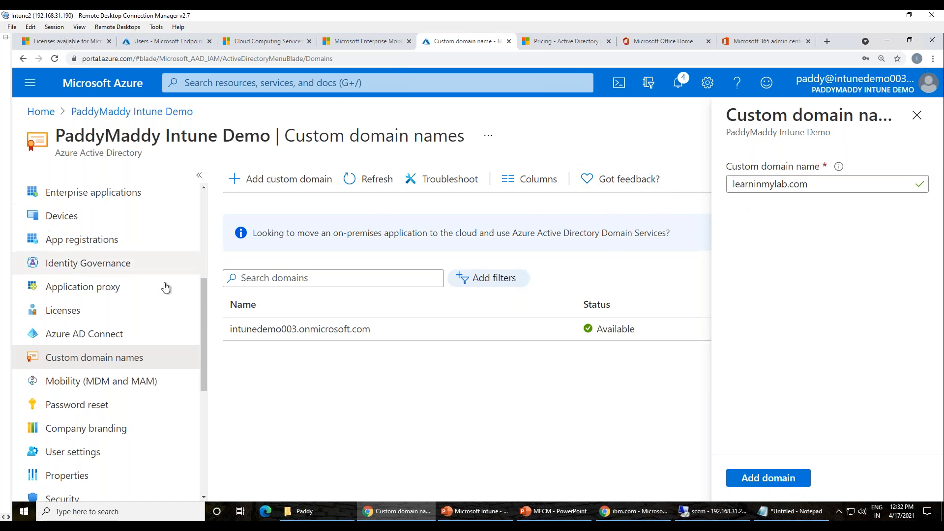
left_click_drag(822, 186, 742, 187)
left_click(780, 481)
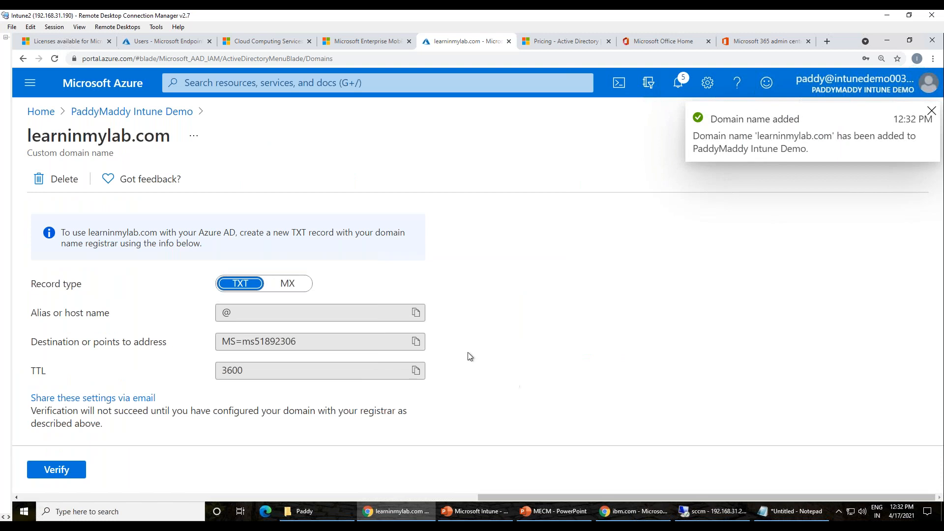
- Focus the TXT record's Alias or host name value for learninmylab.com
left_click(225, 311)
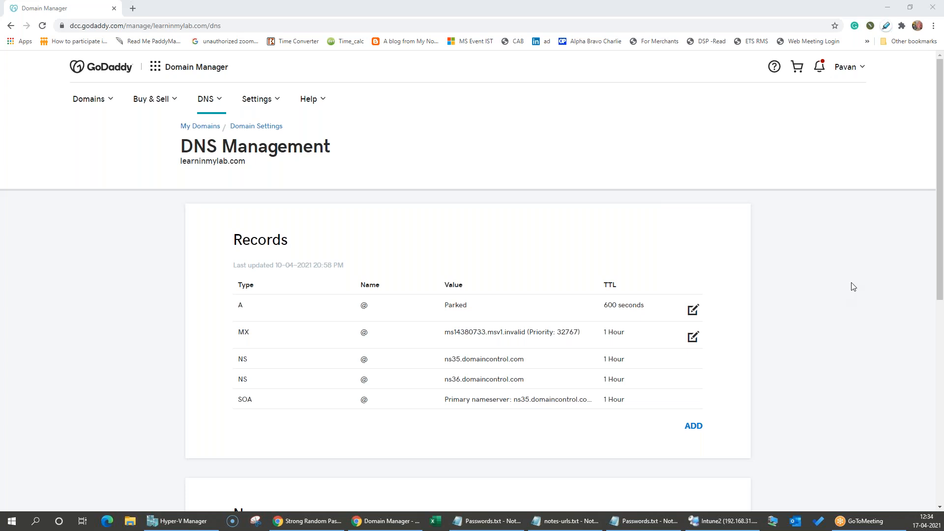
- Move the Azure verification window aside to view the GoDaddy DNS records, then bring it back
left_click(733, 522)
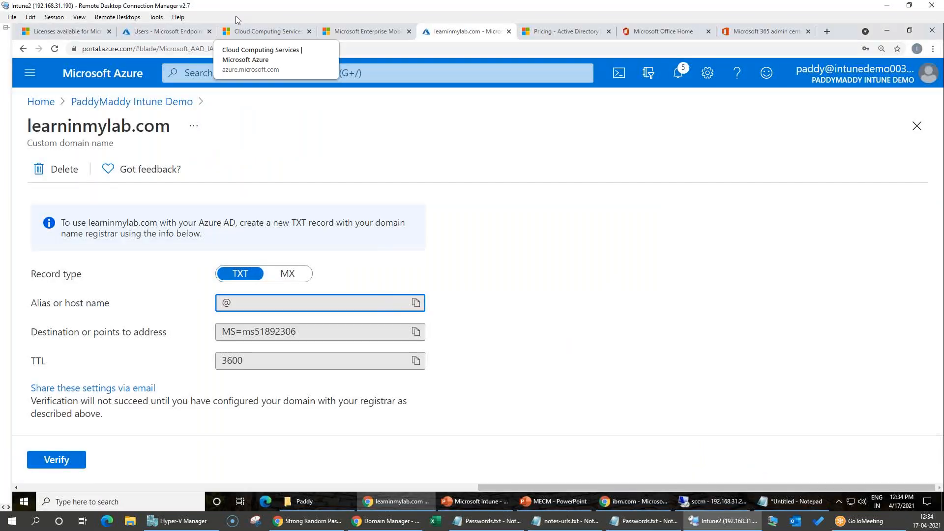
left_click_drag(234, 10, 0, 94)
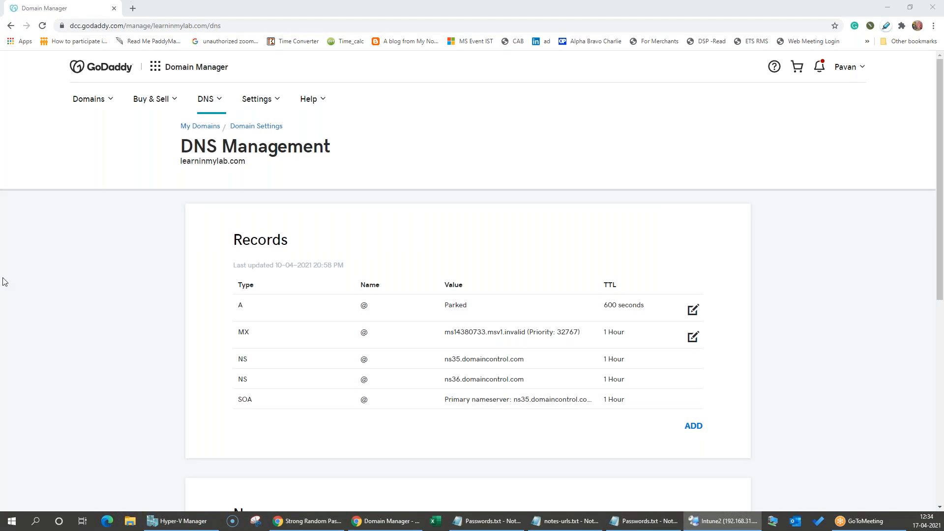
left_click(256, 521)
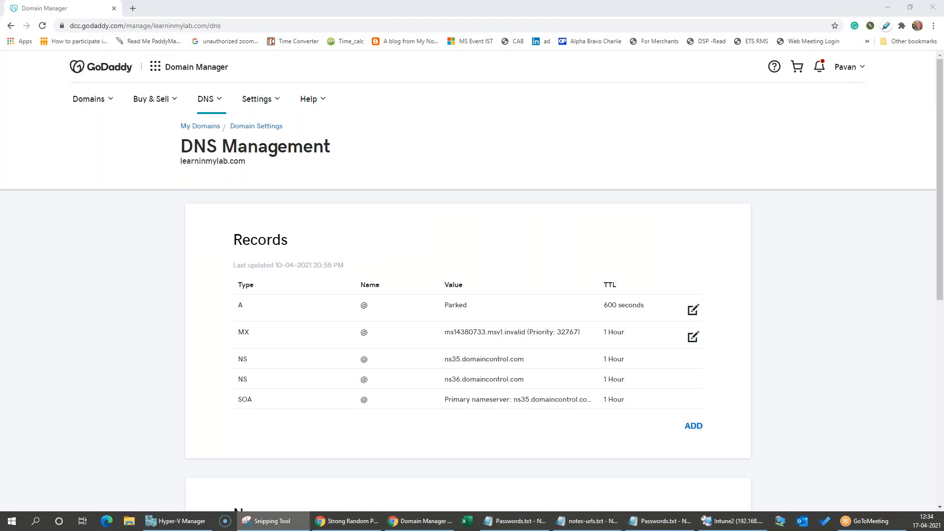
key("ctrl+n")
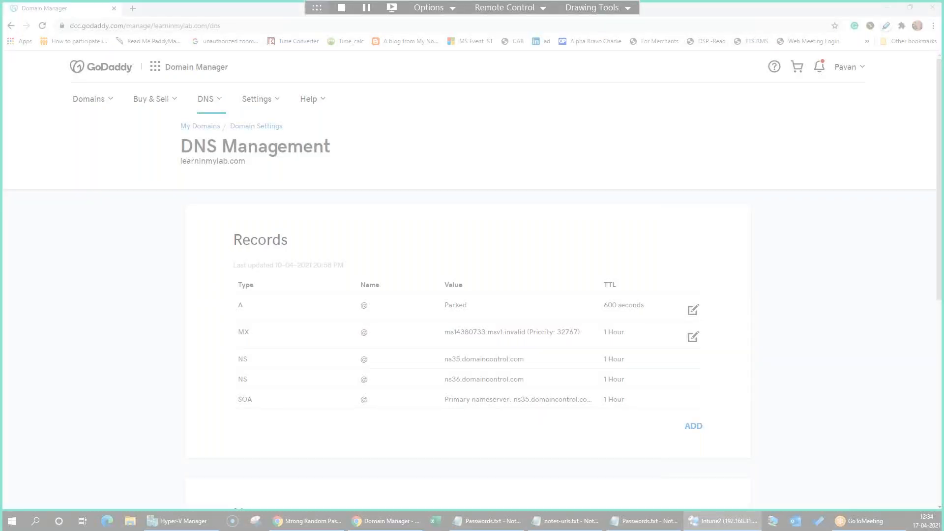
key("Escape")
left_click_drag(0, 37, 414, 12)
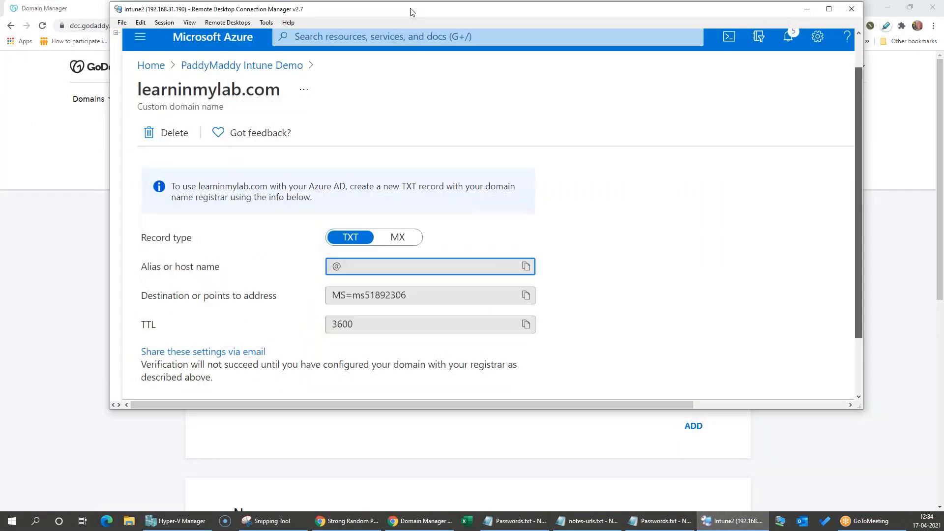
left_click(829, 10)
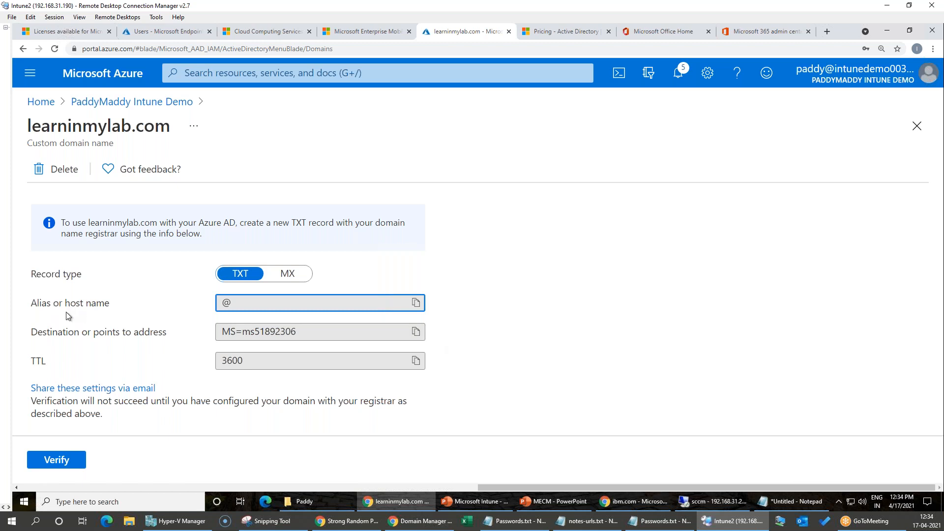
left_click(241, 302)
key("ctrl+plus")
key("ctrl+plus")
key("ctrl+plus")
key("ctrl+plus")
key("ctrl+plus")
key("ctrl+plus")
key("ctrl+plus")
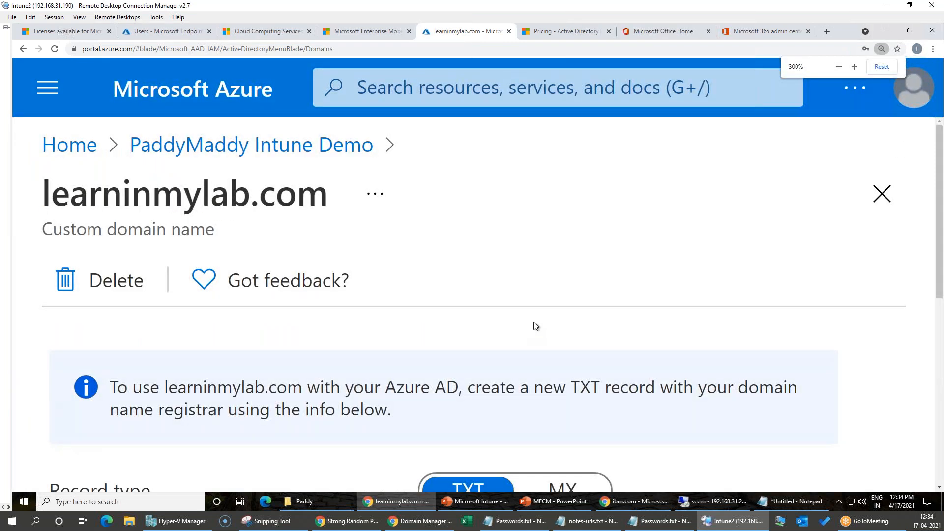
key("ctrl+minus")
key("ctrl+minus")
key("ctrl+minus")
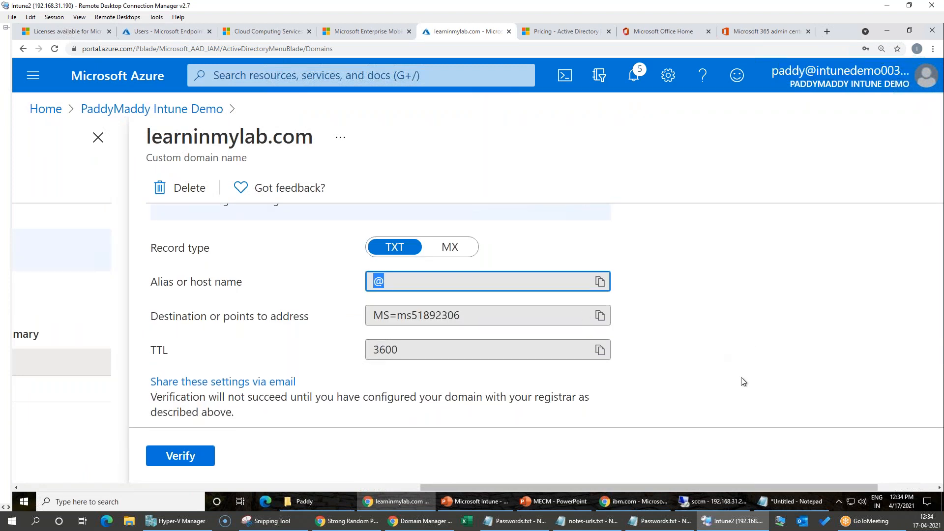
left_click(881, 49)
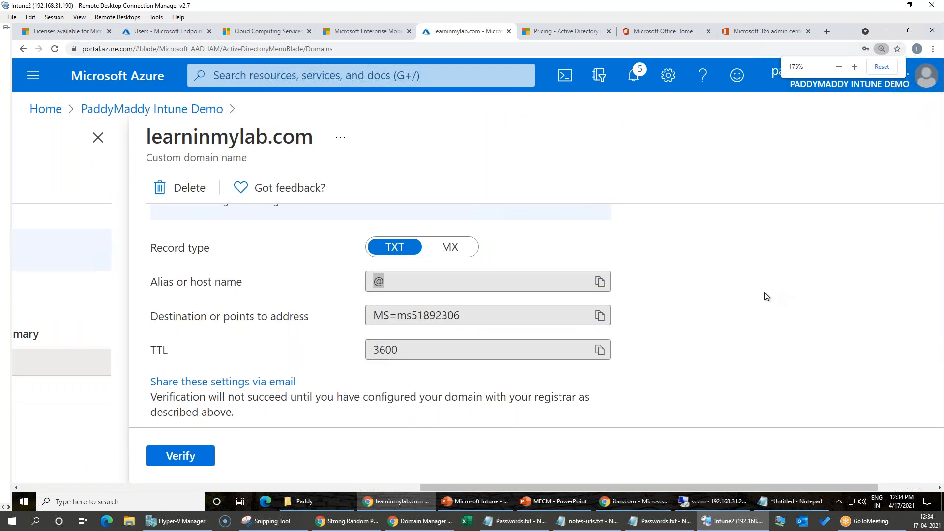
key("ctrl+plus")
key("ctrl+plus")
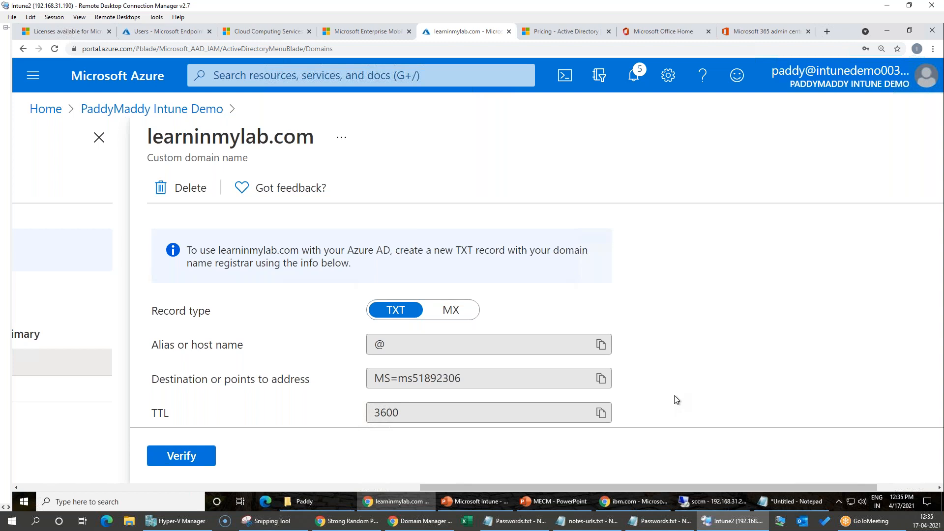
scroll(618, 269, "down", 1)
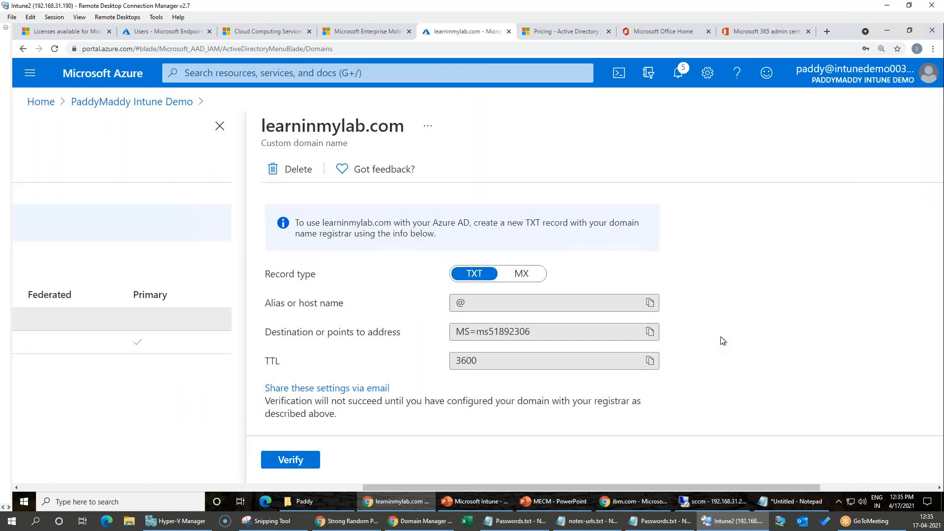
left_click(419, 305)
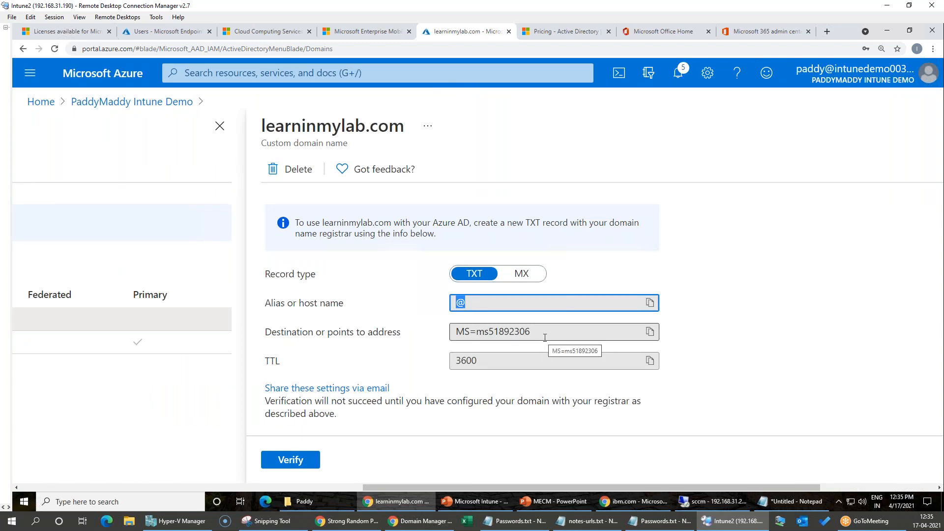
left_click(523, 276)
left_click(523, 273)
left_click(473, 273)
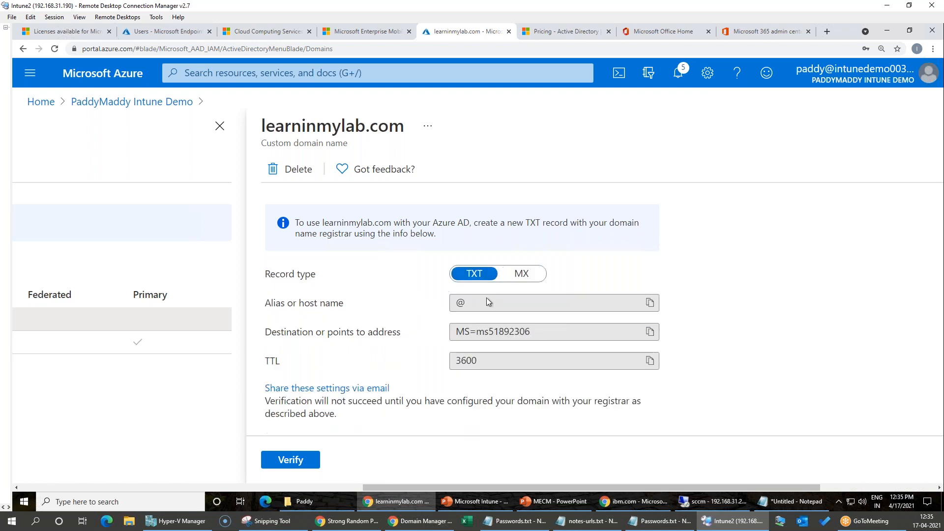
left_click(426, 523)
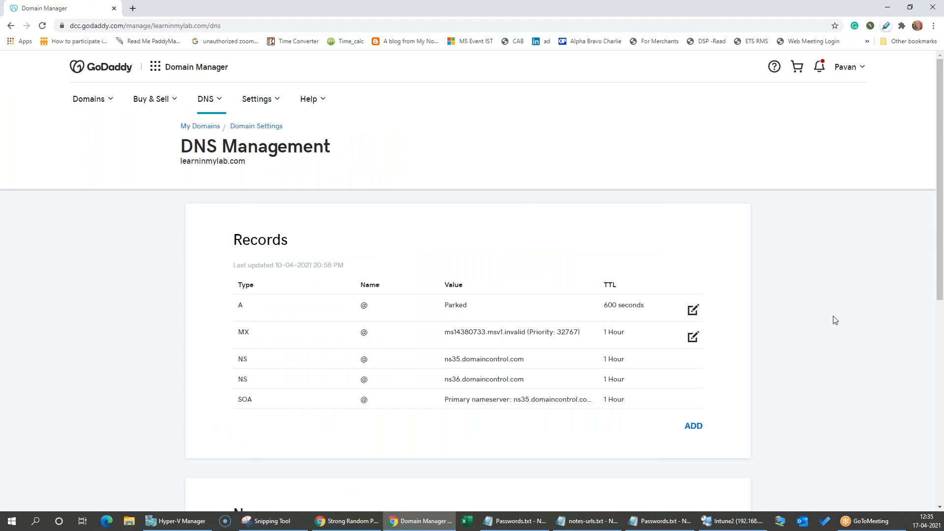
- Scroll down the learninmylab.com DNS Management page and start adding a new record
left_click_drag(181, 161, 248, 162)
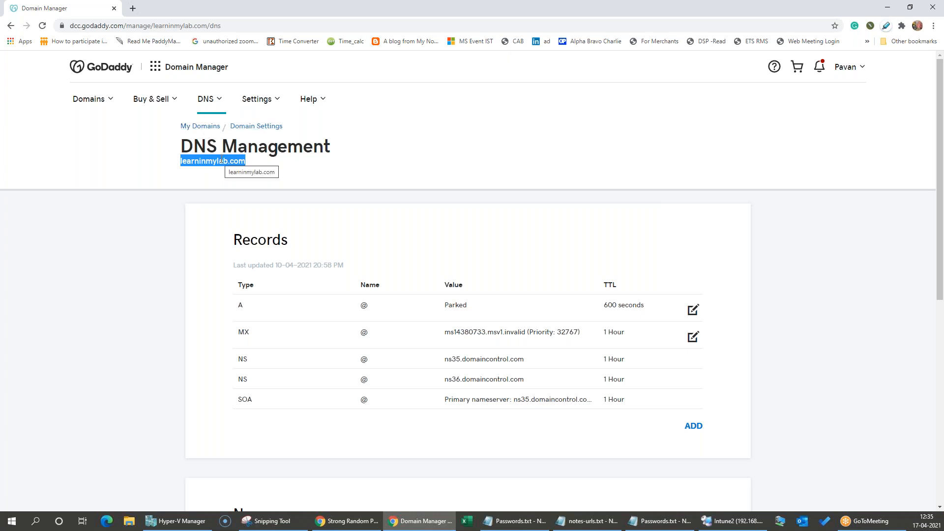
left_click(194, 152)
left_click_drag(193, 152, 416, 156)
left_click(417, 156)
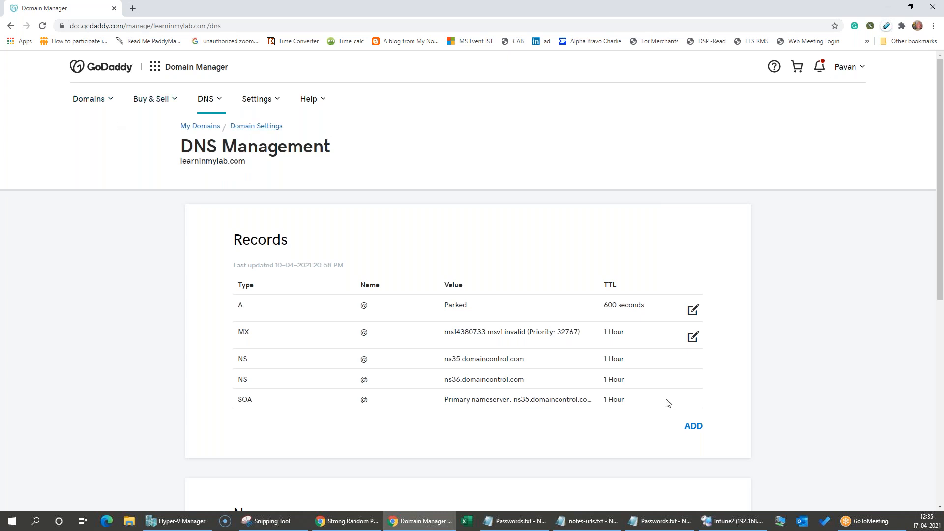
scroll(767, 379, "down", 3)
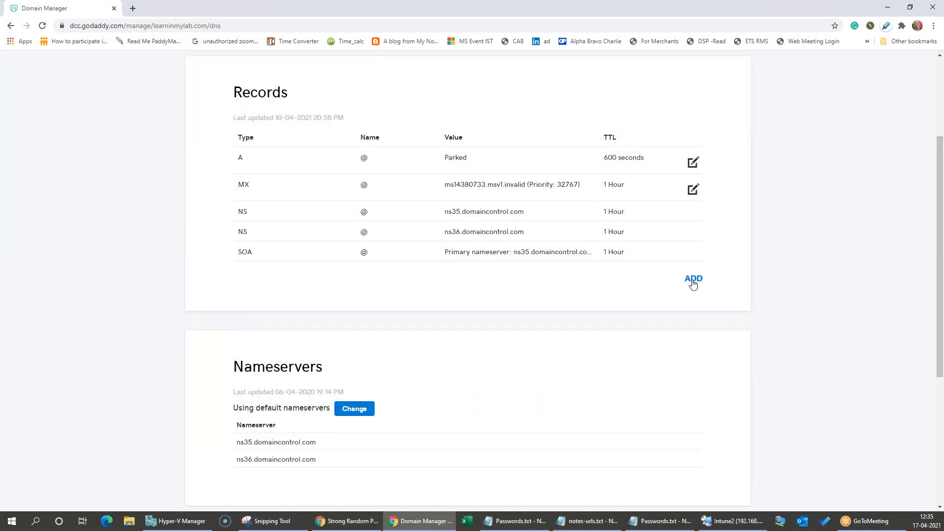
left_click(694, 279)
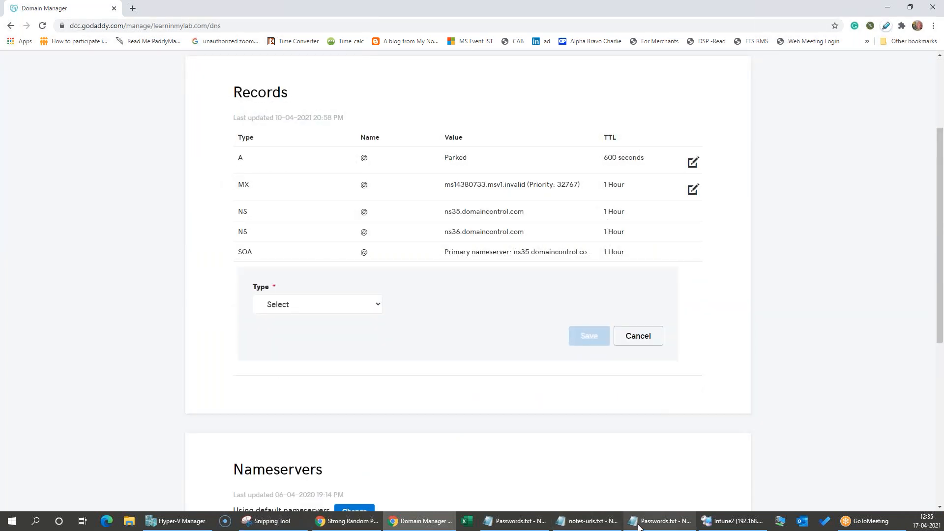
- Compare the record type list with Azure's TXT verification details, which use host @
left_click(325, 312)
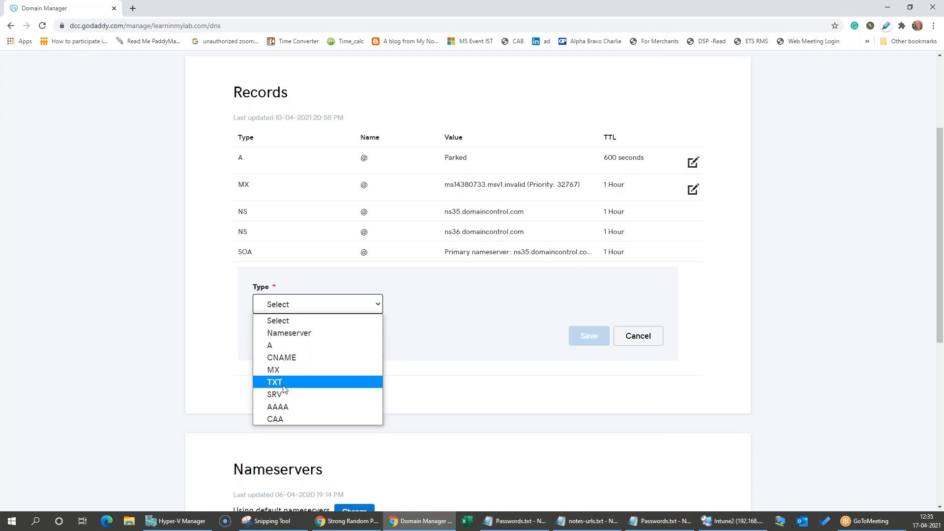
key("Up")
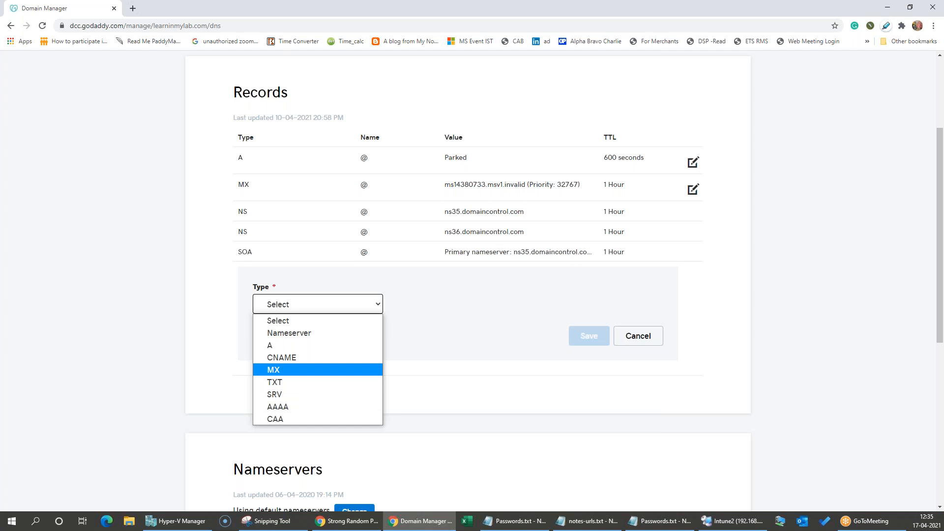
key("alt+Tab")
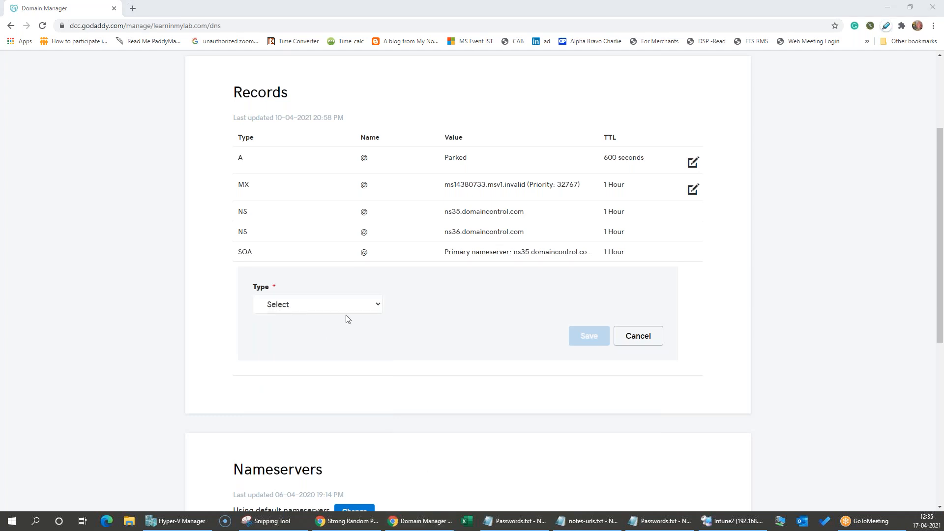
left_click(328, 303)
left_click(733, 521)
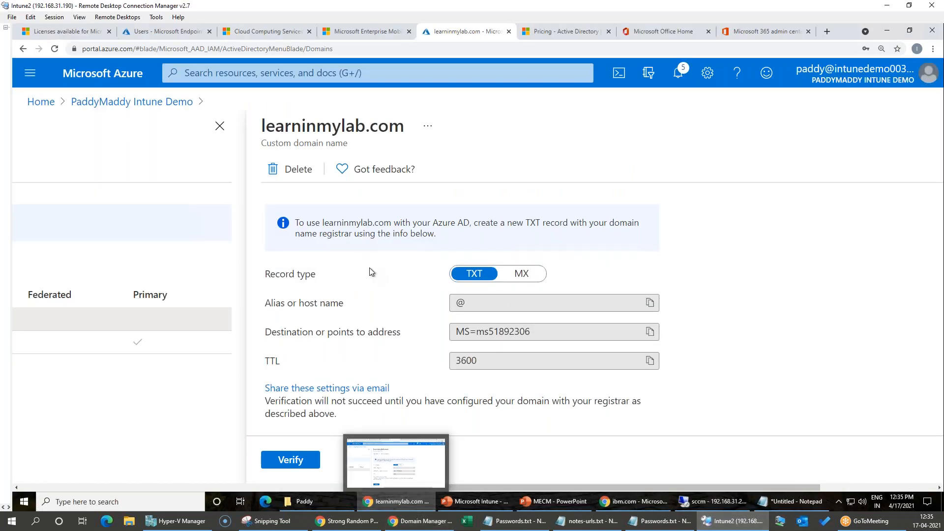
left_click(512, 278)
left_click(474, 274)
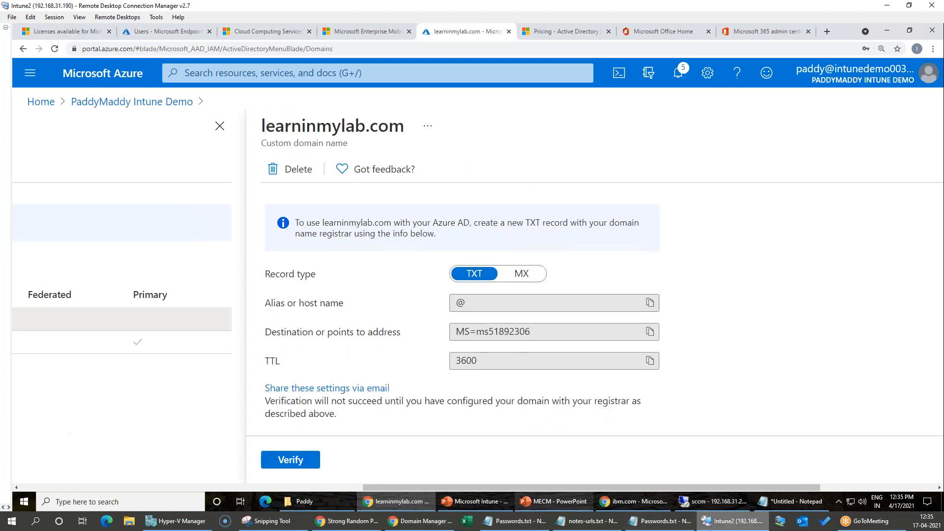
left_click(464, 305)
double_click(467, 303)
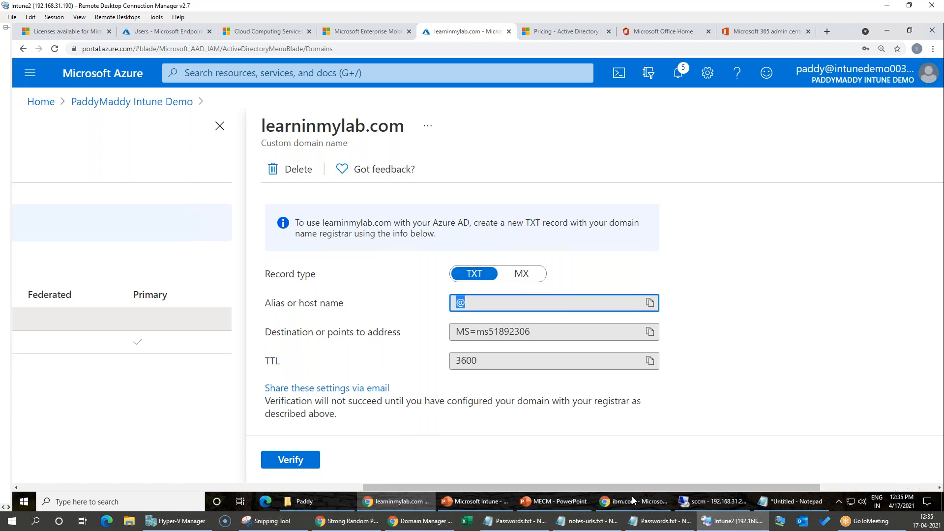
- Set the new GoDaddy record's type to TXT with host @
left_click(416, 521)
left_click(344, 304)
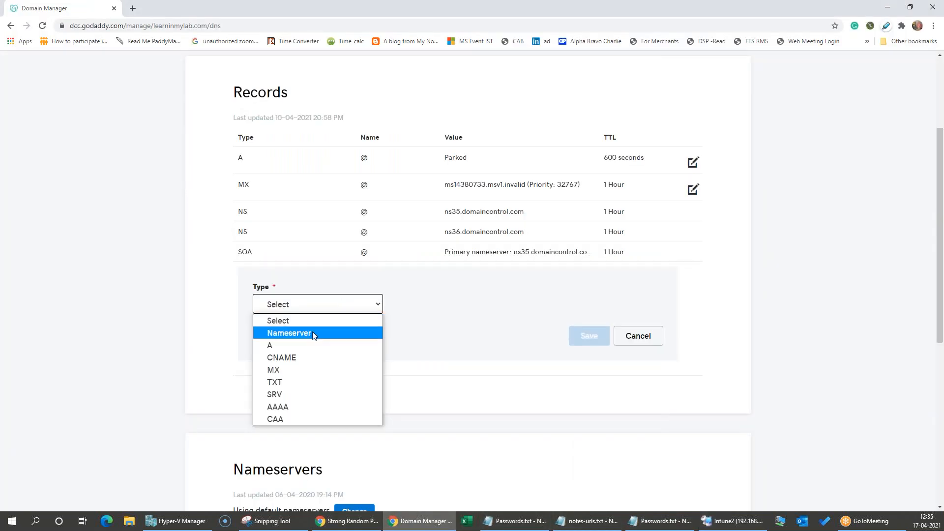
left_click(283, 383)
left_click(458, 303)
type("@")
- Paste MS=ms51892306 from Azure into TXT Value and save the record
left_click(585, 303)
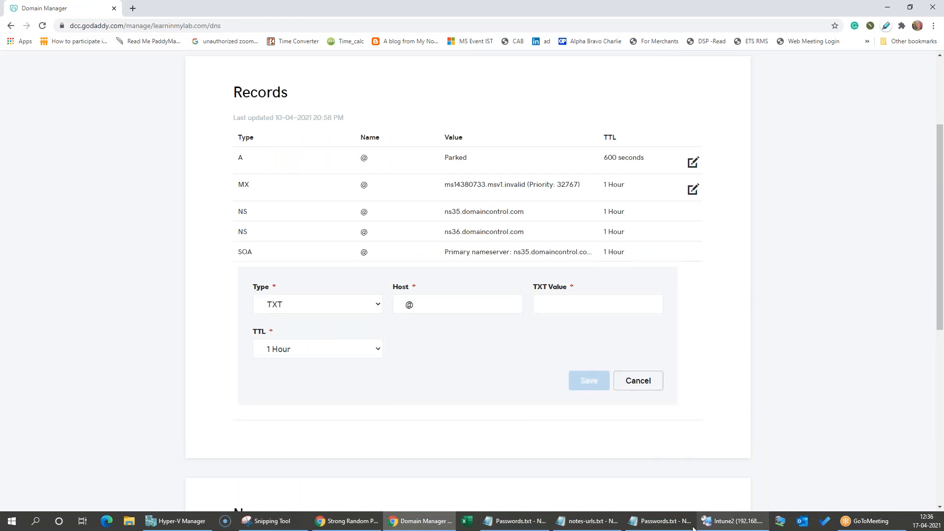
left_click(735, 522)
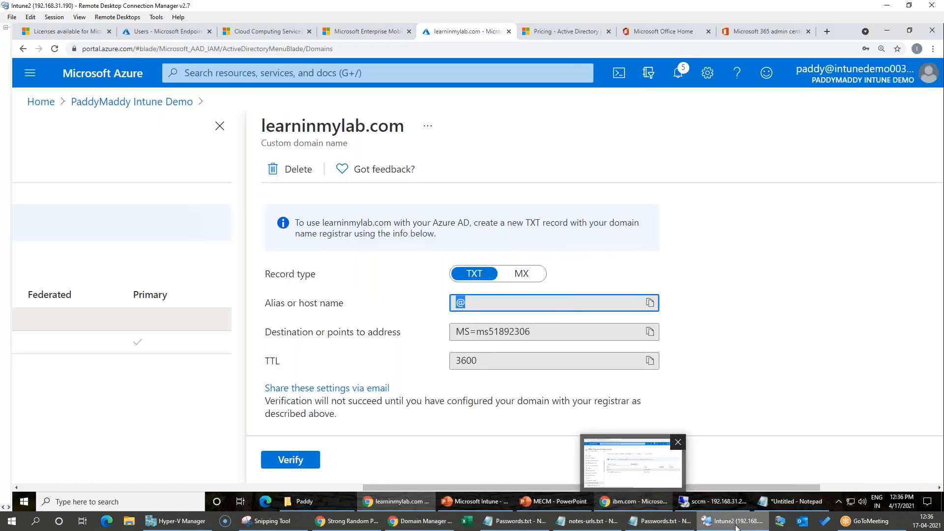
left_click(651, 333)
left_click(741, 529)
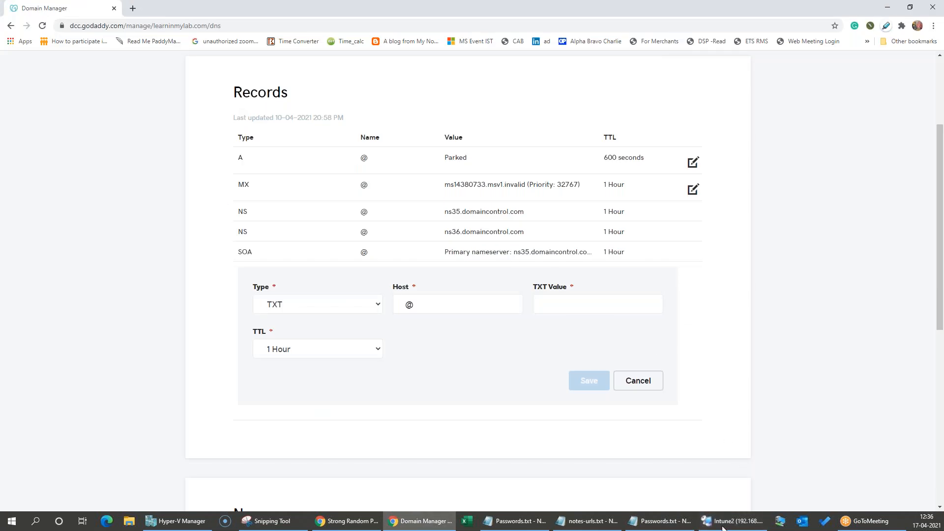
left_click(582, 306)
key("ctrl+v")
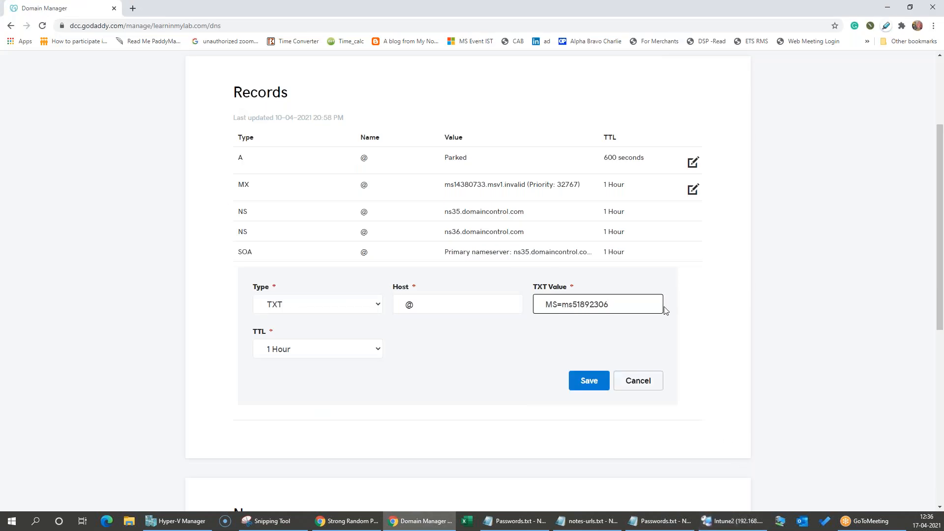
left_click(589, 381)
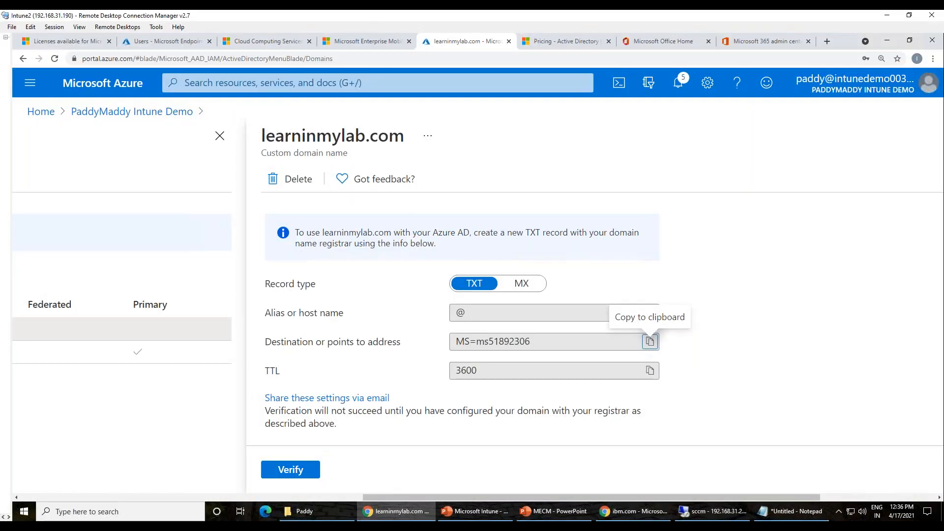
- Scroll the portal blades left back to the Custom domain names list
mouse_move(683, 499)
left_mouse_down()
mouse_move(743, 494)
mouse_move(686, 496)
left_mouse_up()
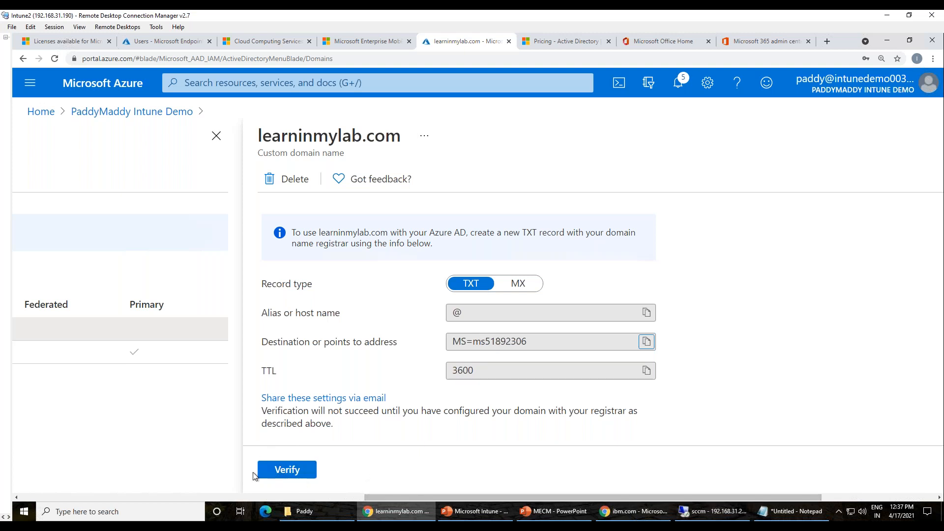
left_click_drag(480, 500, 116, 498)
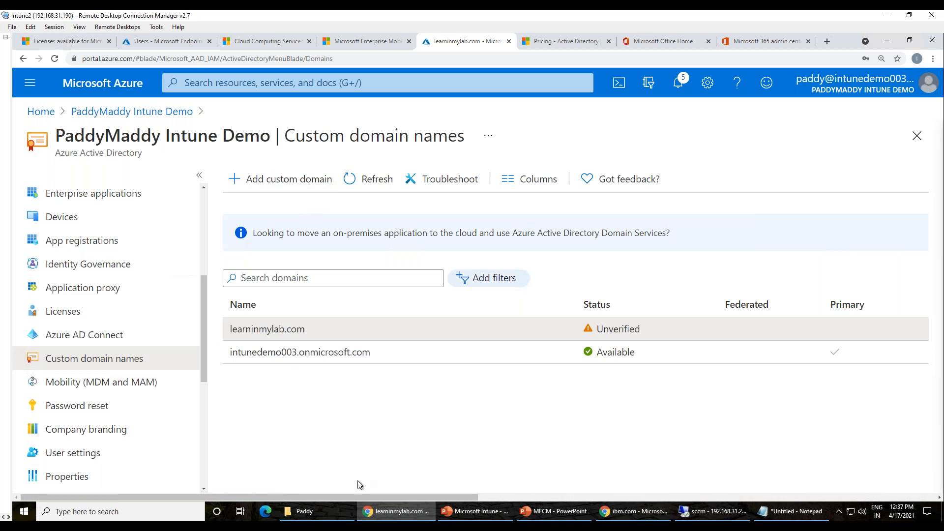
- Run Verify on the learninmylab.com domain blade, then open a new browser tab
left_click_drag(355, 498, 650, 504)
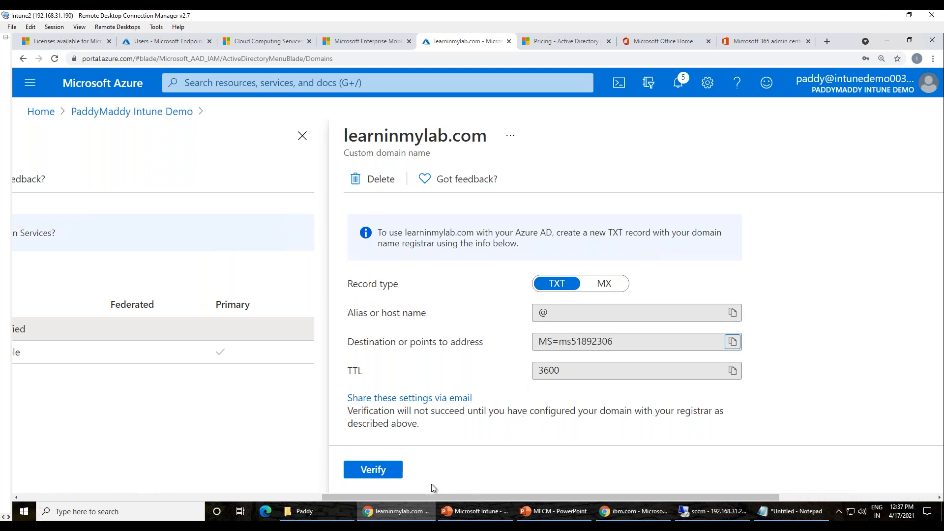
left_click(387, 476)
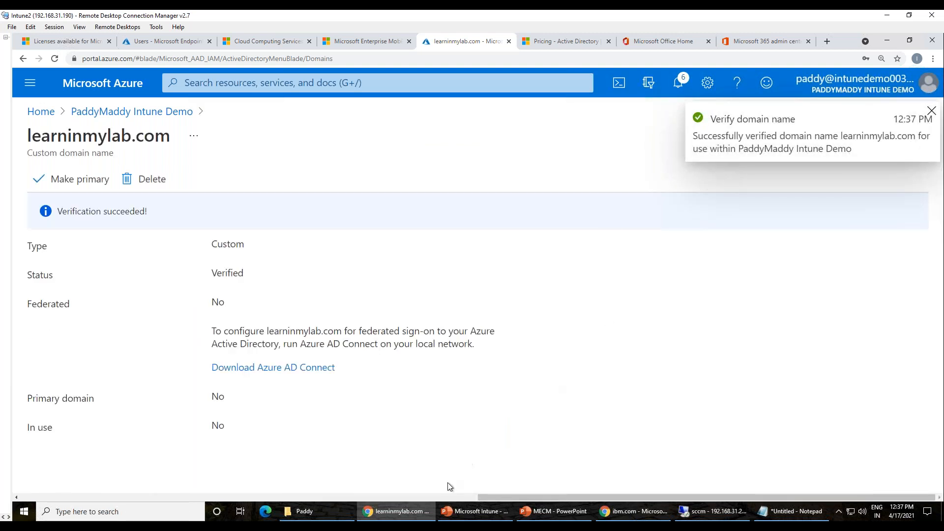
left_click_drag(515, 498, 479, 486)
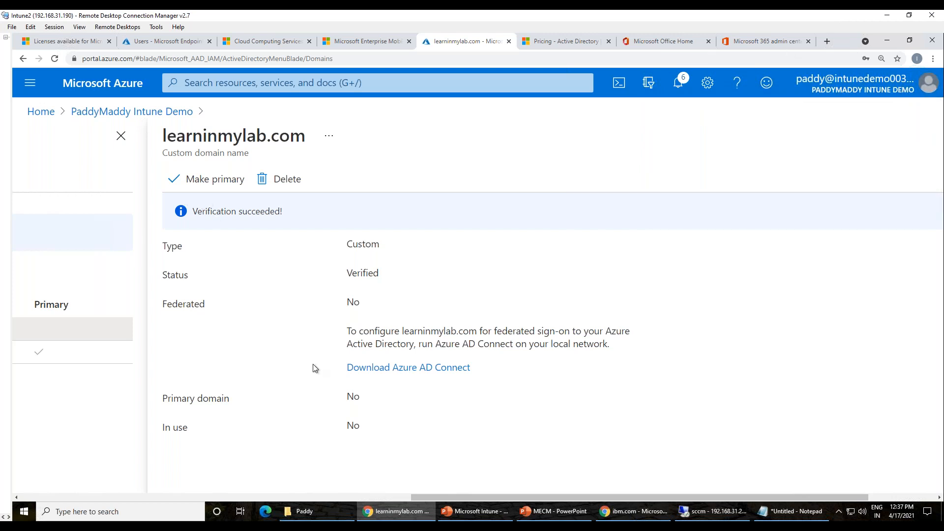
left_click_drag(471, 501, 434, 497)
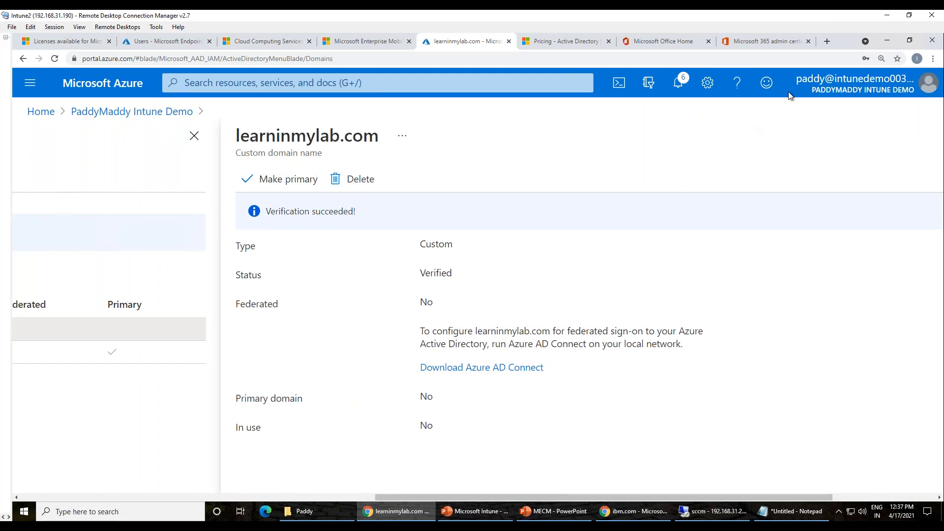
left_click(827, 41)
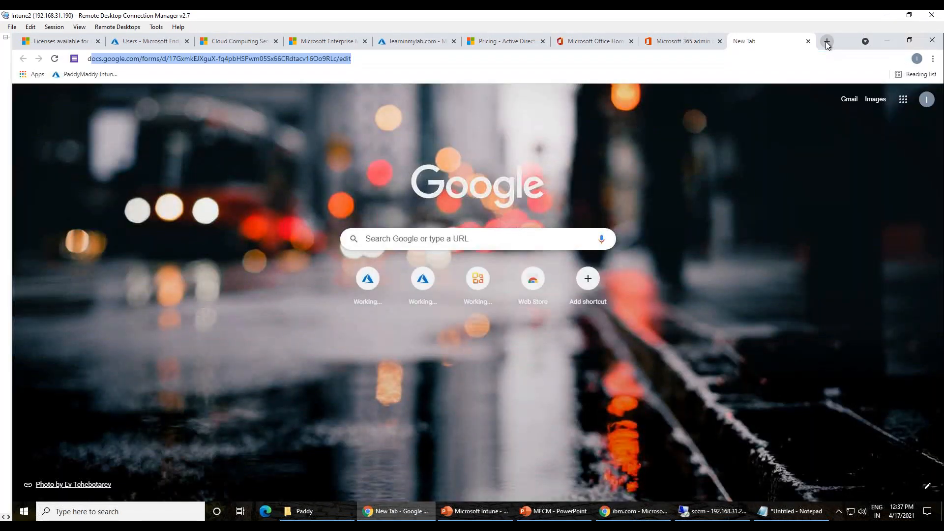
- Search Google for 'dns propagation check' and enter learninmylab in whatsmydns.net's domain box
type("dns pro")
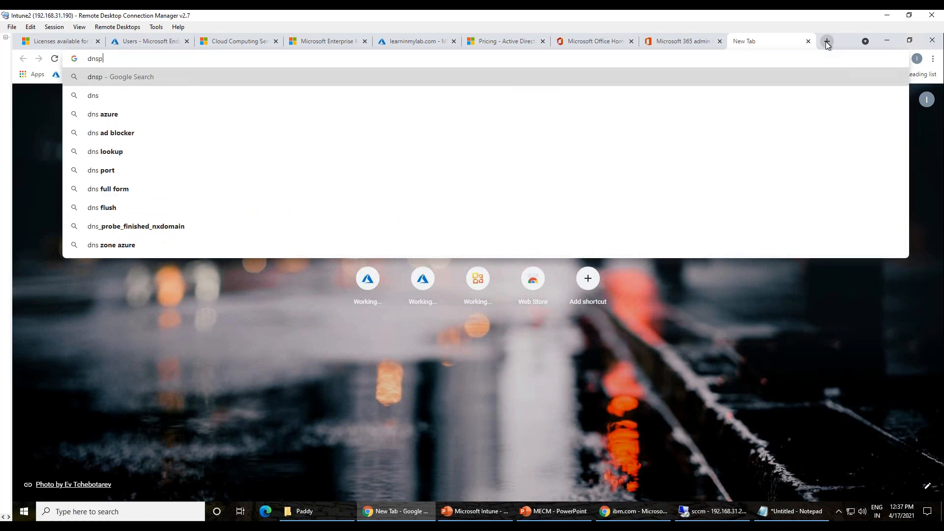
key("Down")
key("Down")
key("Return")
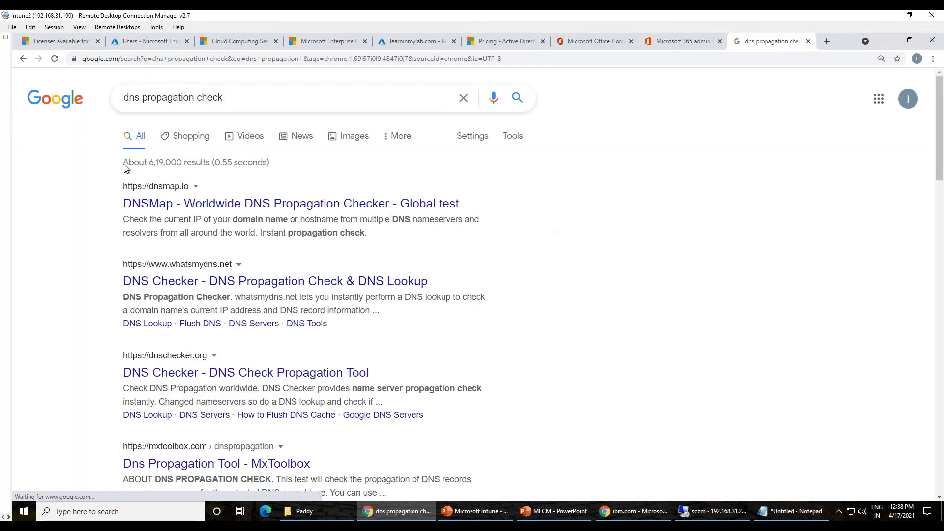
left_click(179, 286)
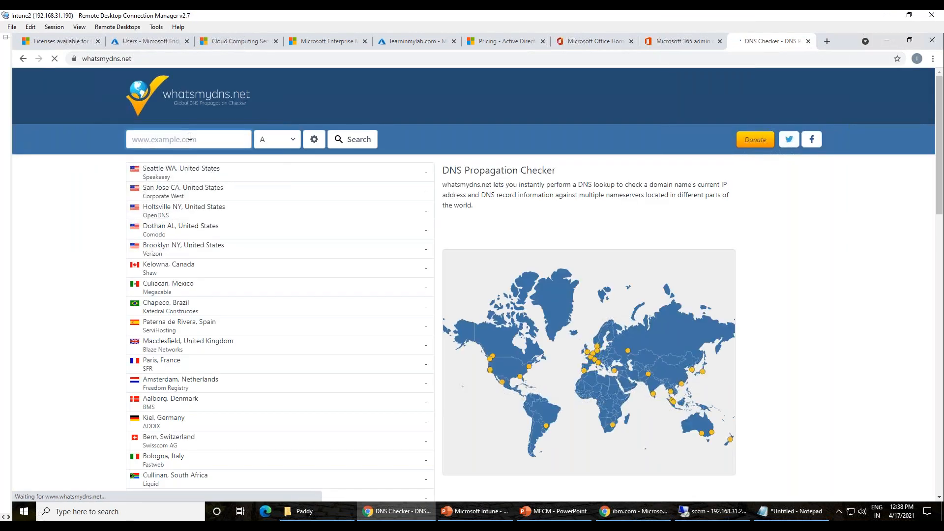
left_click(190, 135)
type("learninmylab.com")
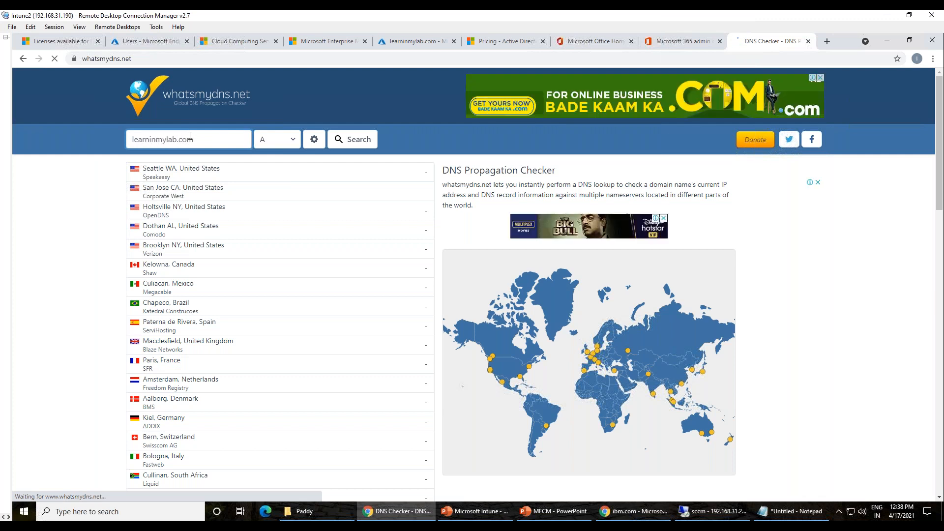
- Look up learninmylab.com's TXT record on whatsmydns.net, running the check twice
left_click(285, 140)
left_click(275, 236)
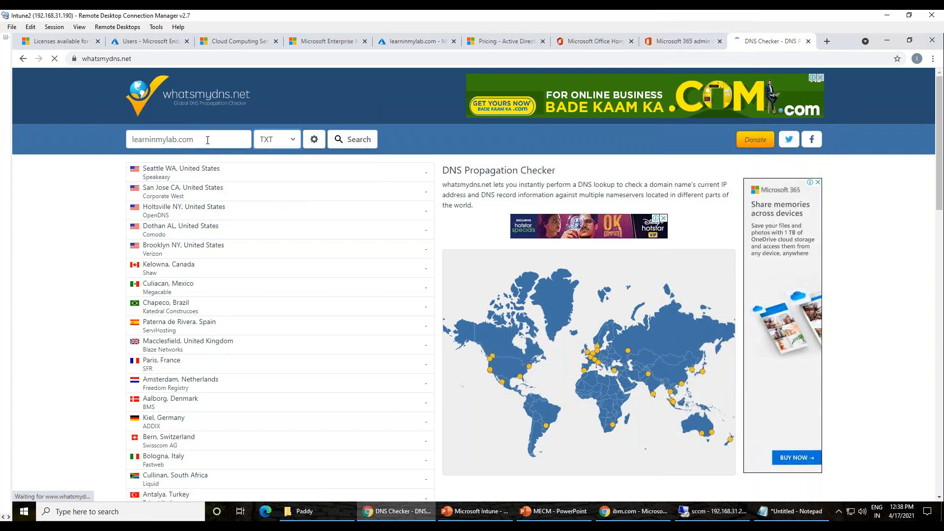
left_click_drag(206, 140, 164, 140)
left_click(363, 147)
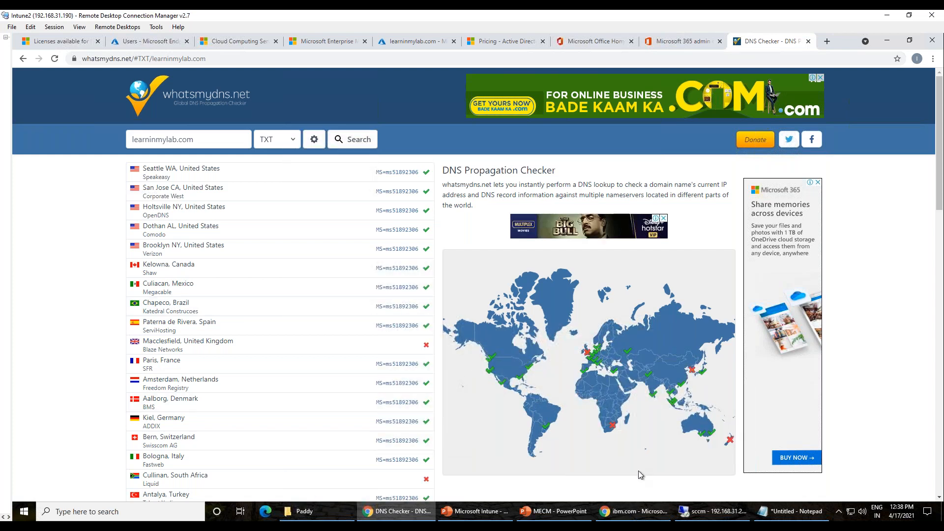
mouse_move(705, 378)
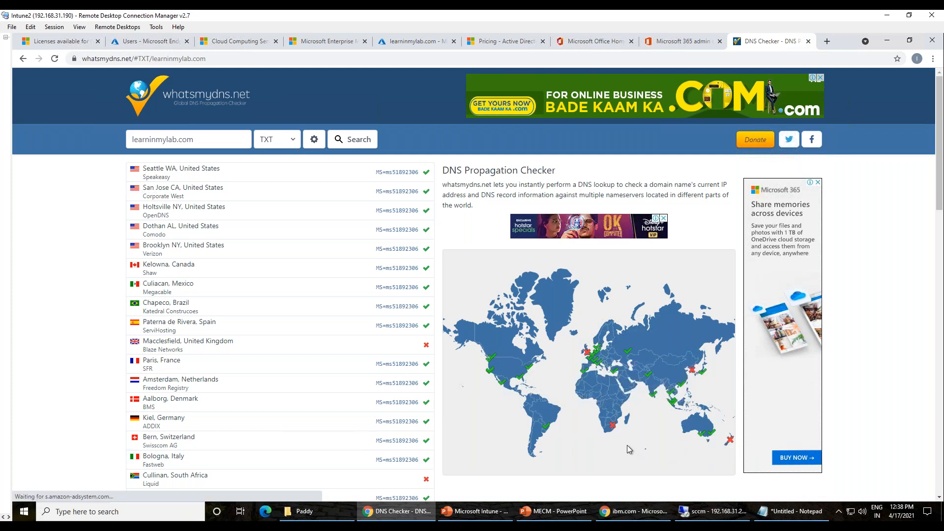
mouse_move(732, 446)
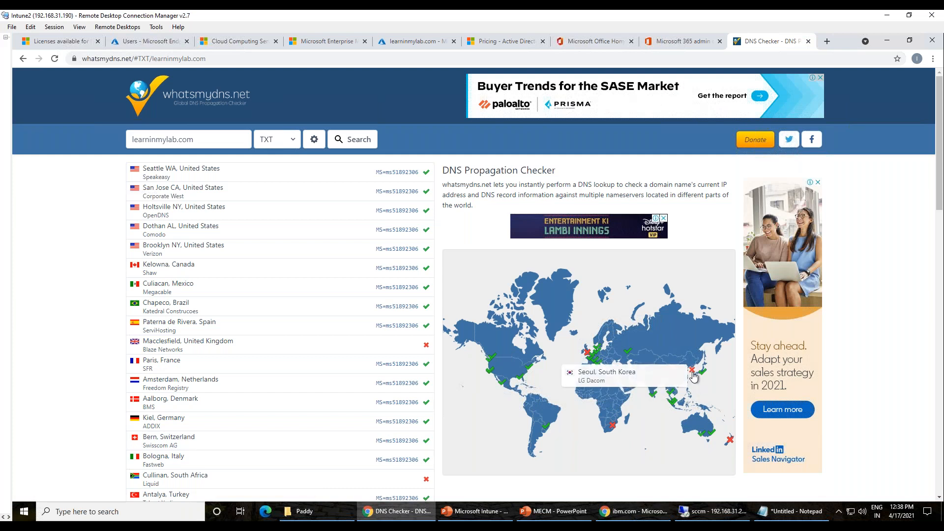
mouse_move(612, 432)
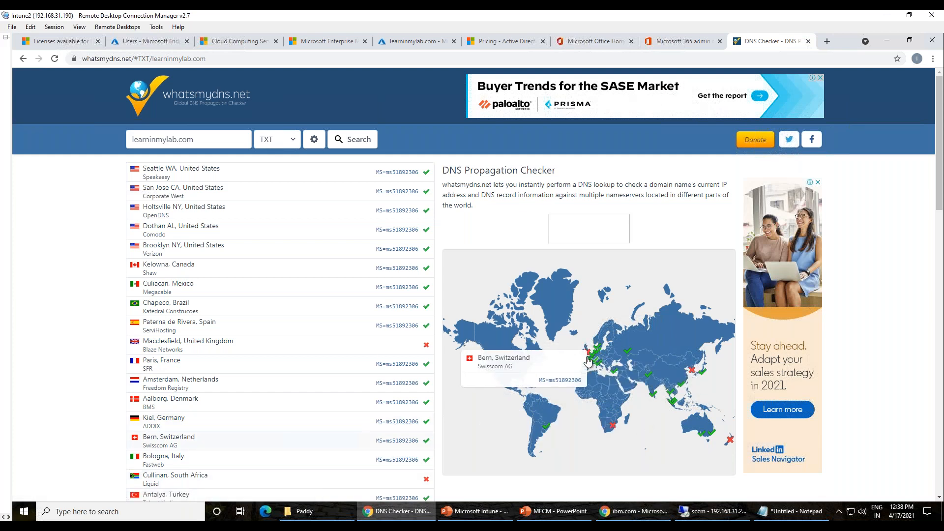
mouse_move(497, 364)
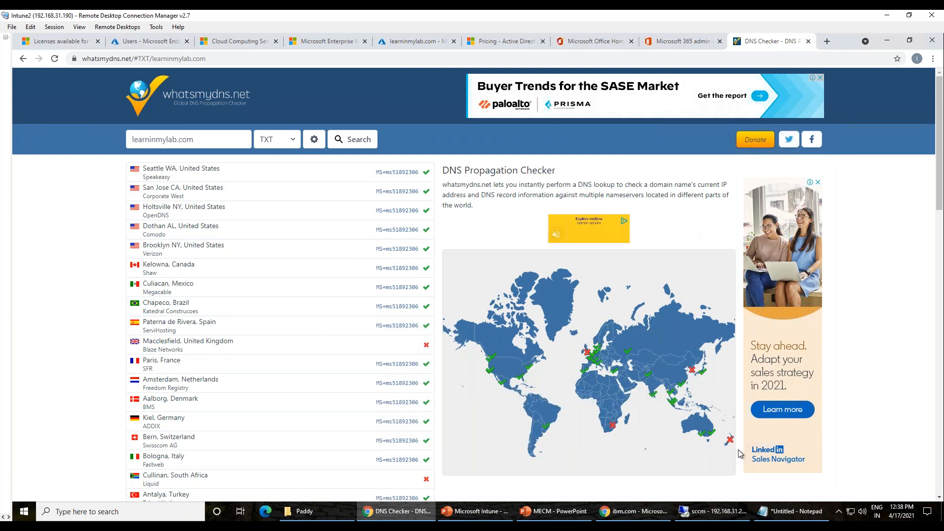
left_click(350, 144)
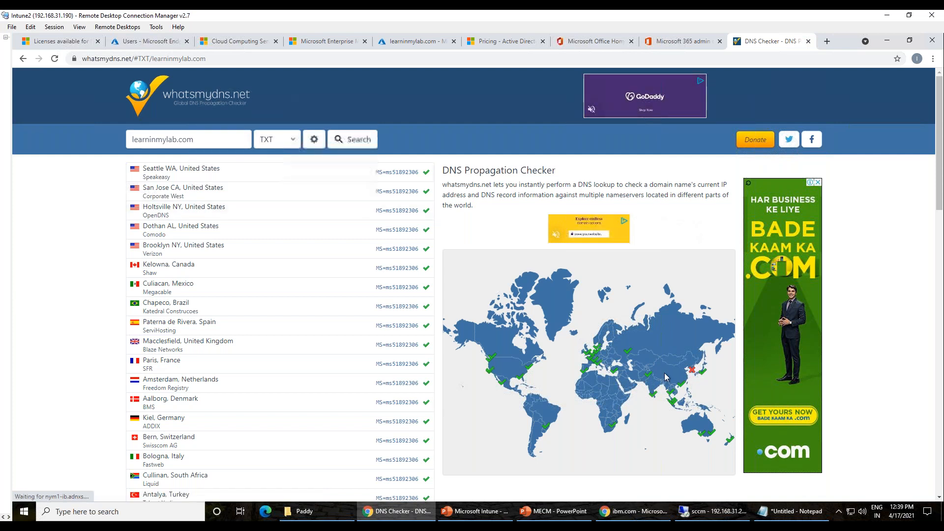
- Check the A record propagation (34.102.136.180), then return to the Azure portal tab
left_click(277, 139)
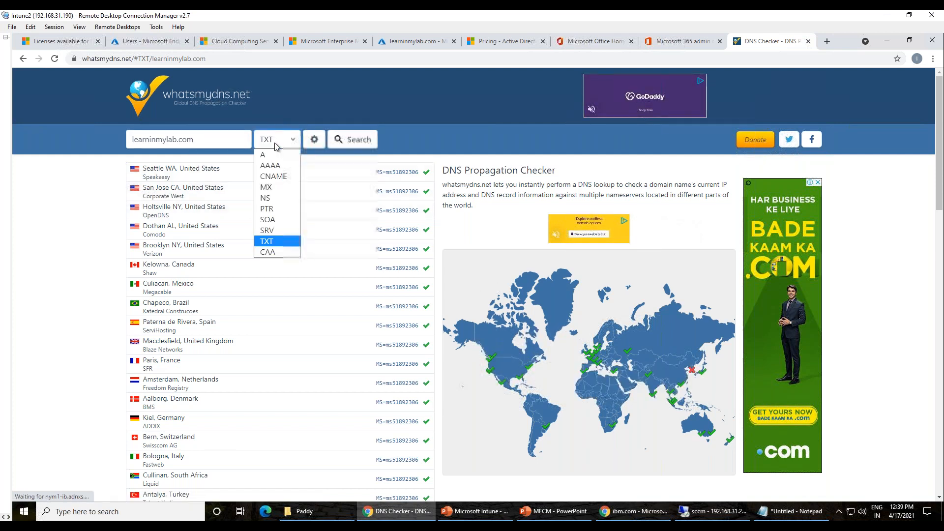
left_click(265, 153)
left_click(344, 142)
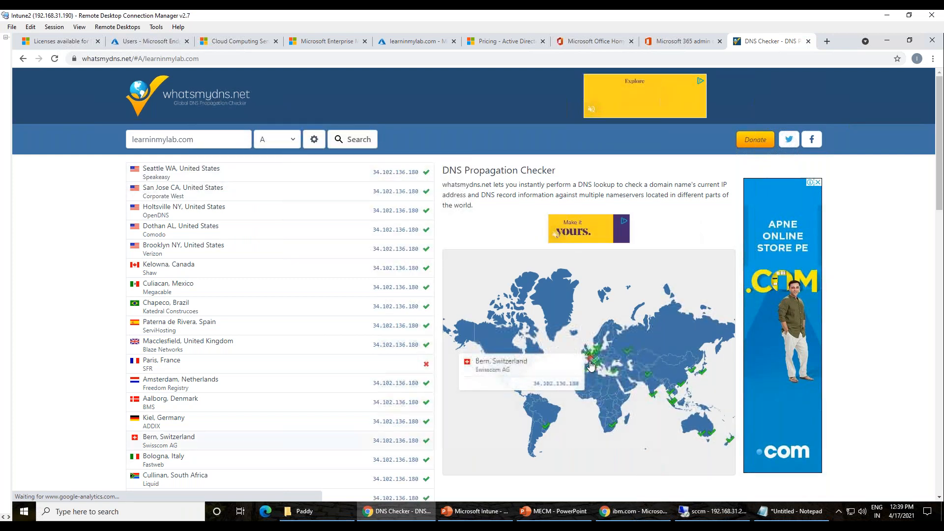
mouse_move(591, 358)
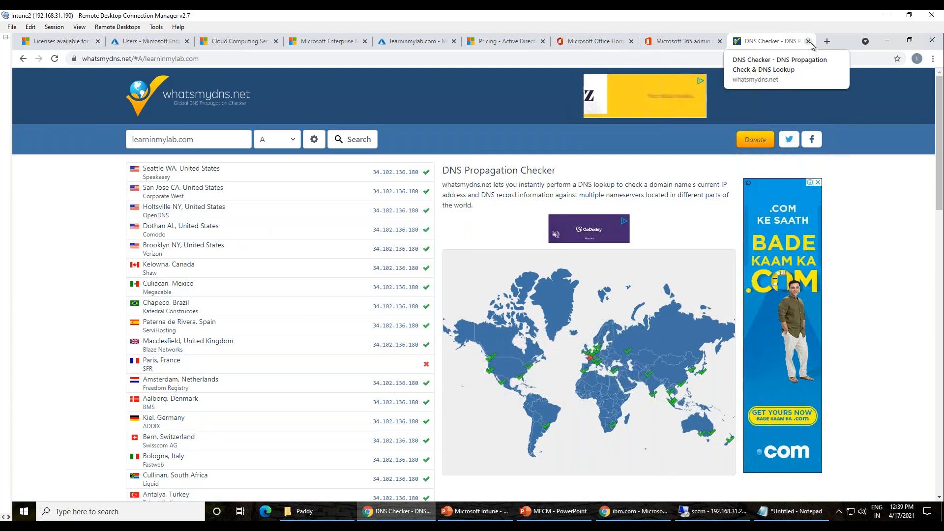
left_click(415, 46)
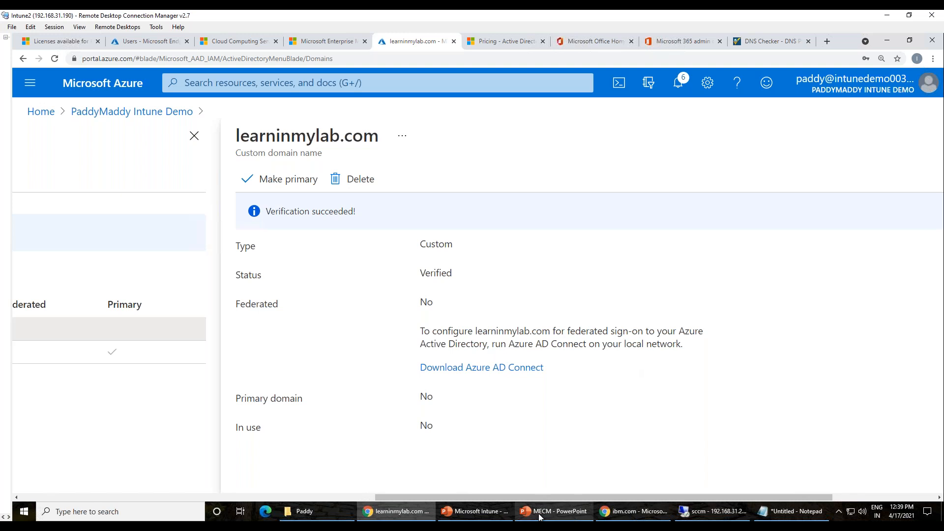
- Scroll the portal blades and select the intunedemo003.onmicrosoft.com row in the domain list
left_click_drag(572, 497, 565, 497)
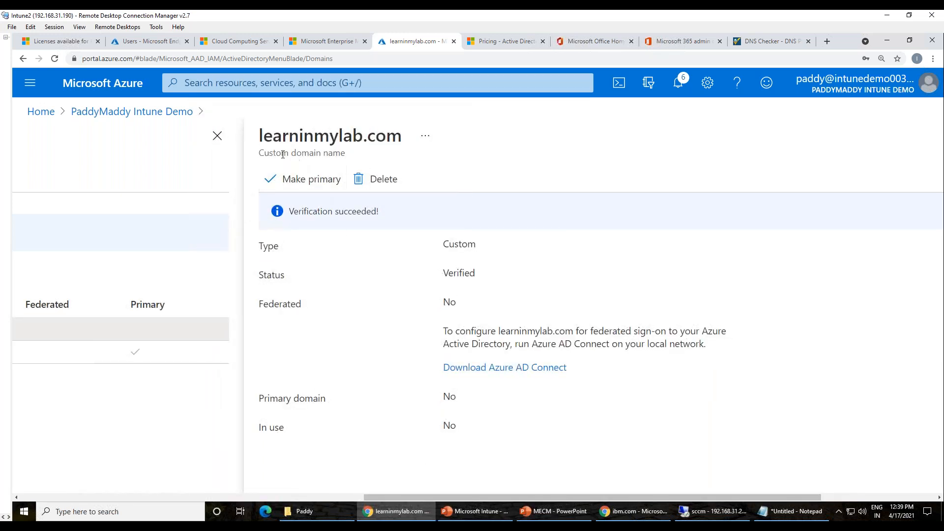
left_click_drag(530, 498, 314, 497)
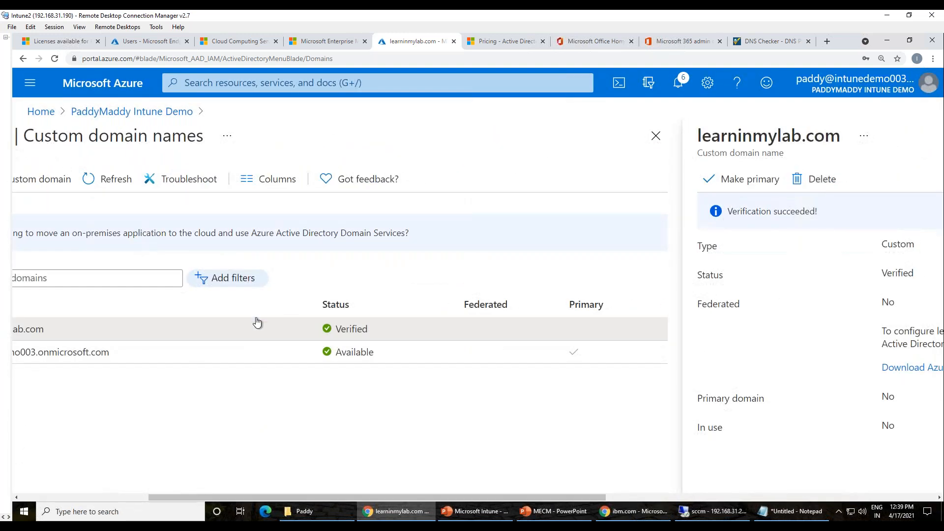
left_click_drag(247, 498, 147, 498)
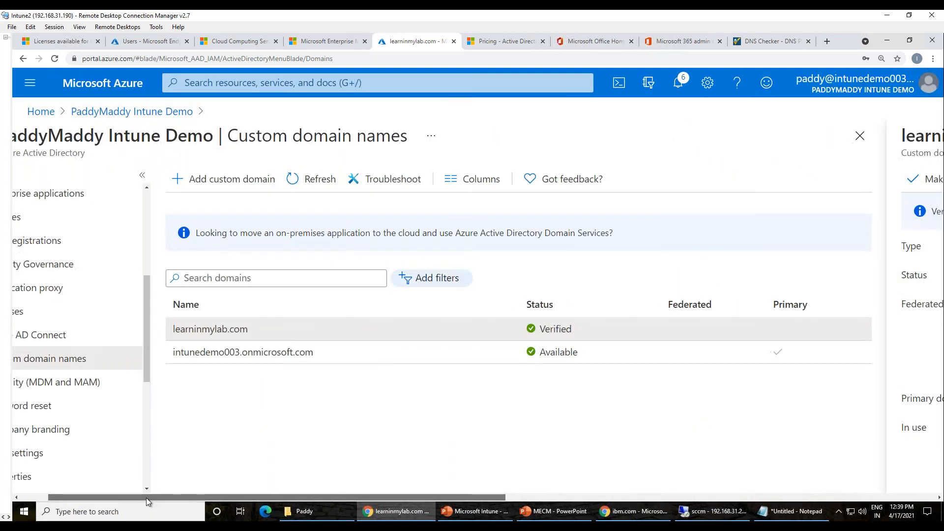
left_click(181, 354)
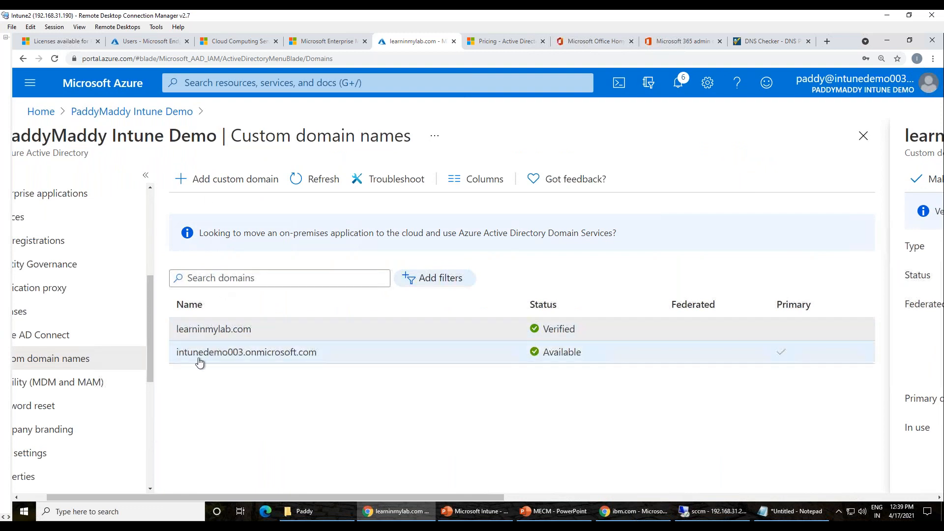
left_click_drag(250, 498, 344, 498)
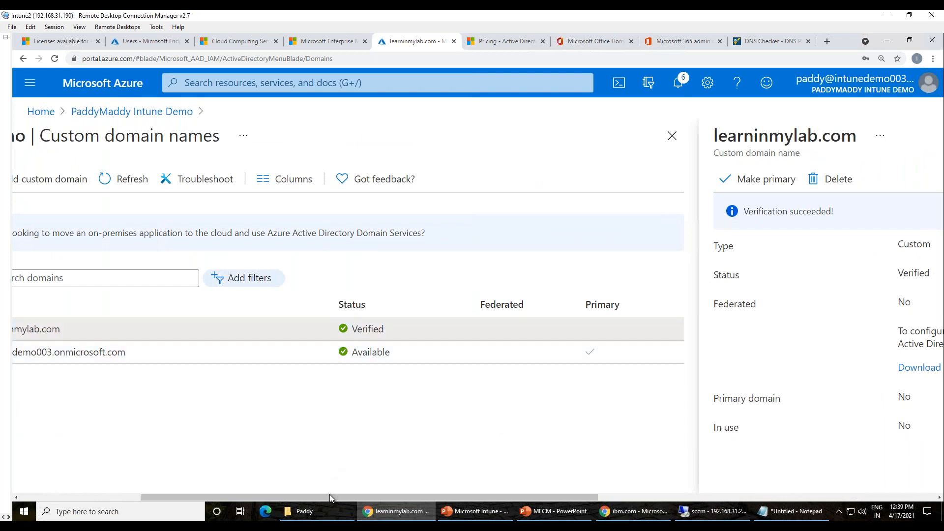
left_click_drag(329, 495, 326, 496)
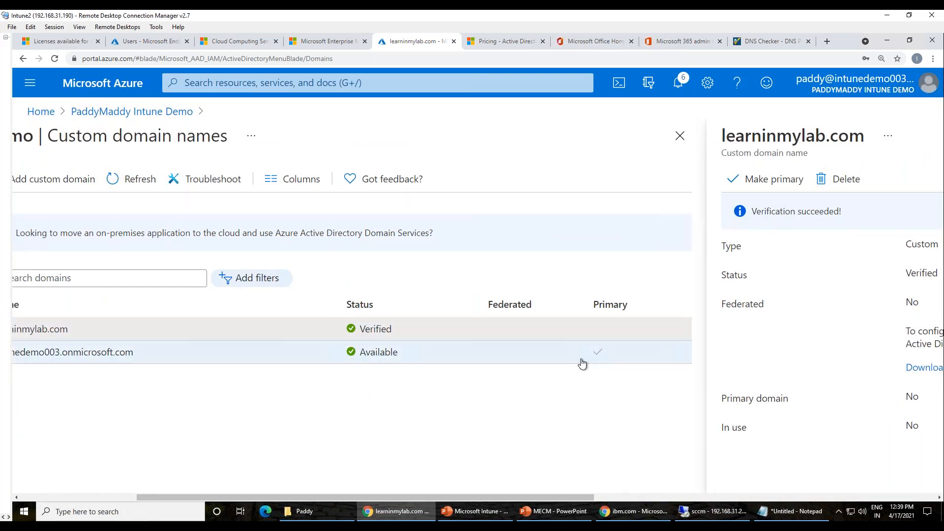
left_click_drag(289, 496, 246, 496)
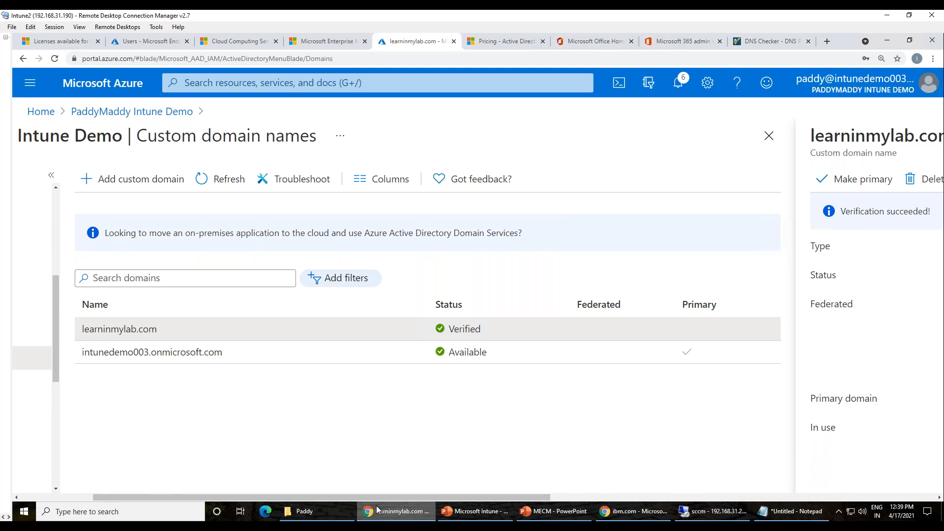
- Check the domain names in Notepad, then scroll to learninmylab.com's Verified details pane
left_click(791, 511)
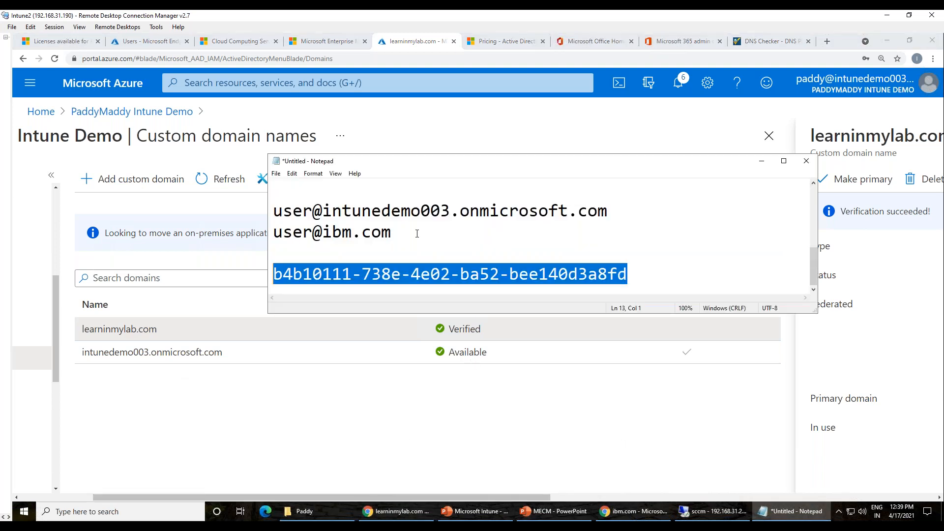
left_click_drag(313, 211, 598, 211)
left_click(664, 424)
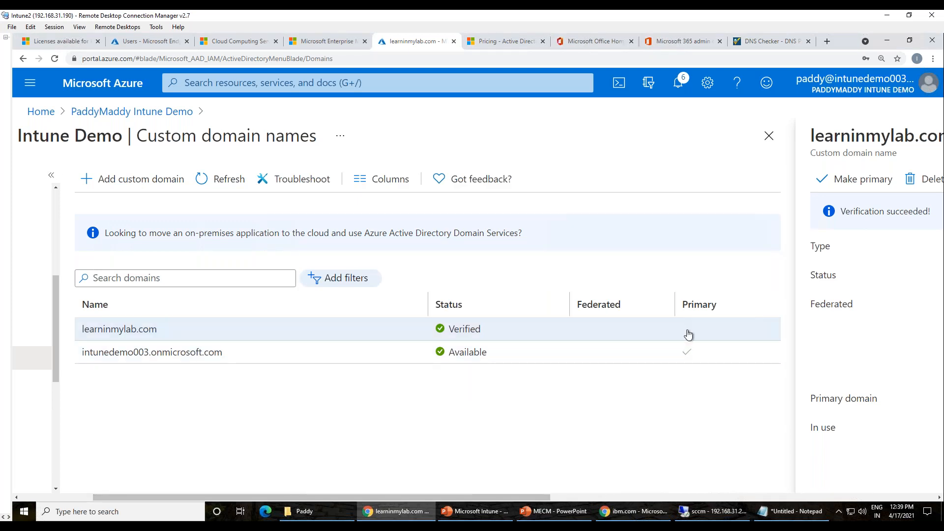
left_click(791, 512)
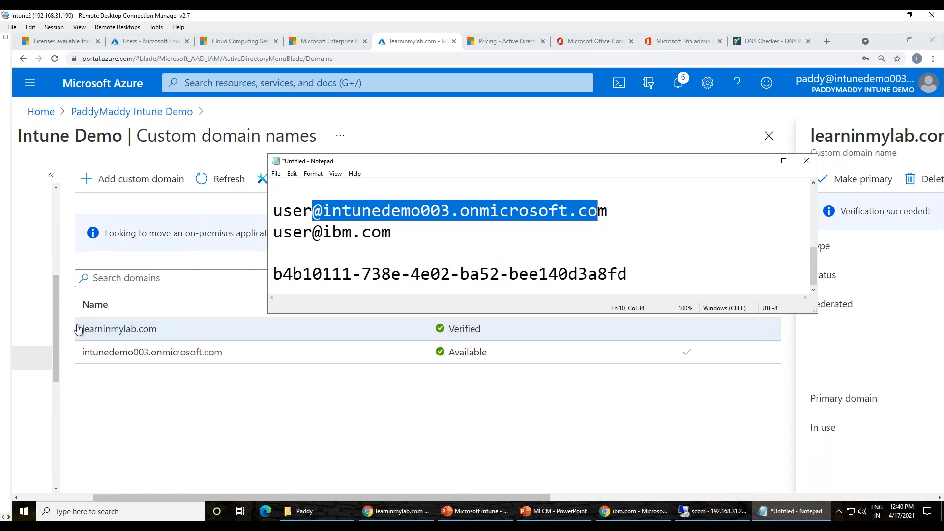
left_click(515, 500)
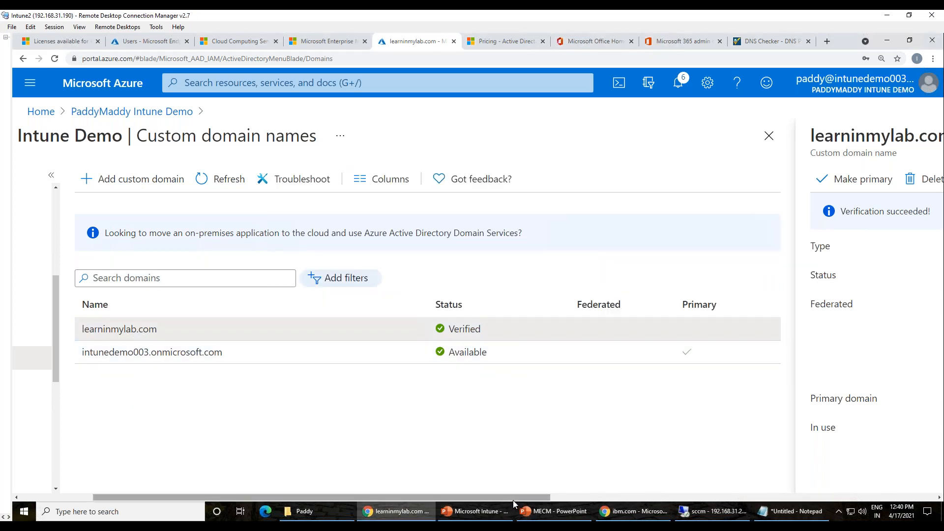
left_click_drag(538, 497, 705, 497)
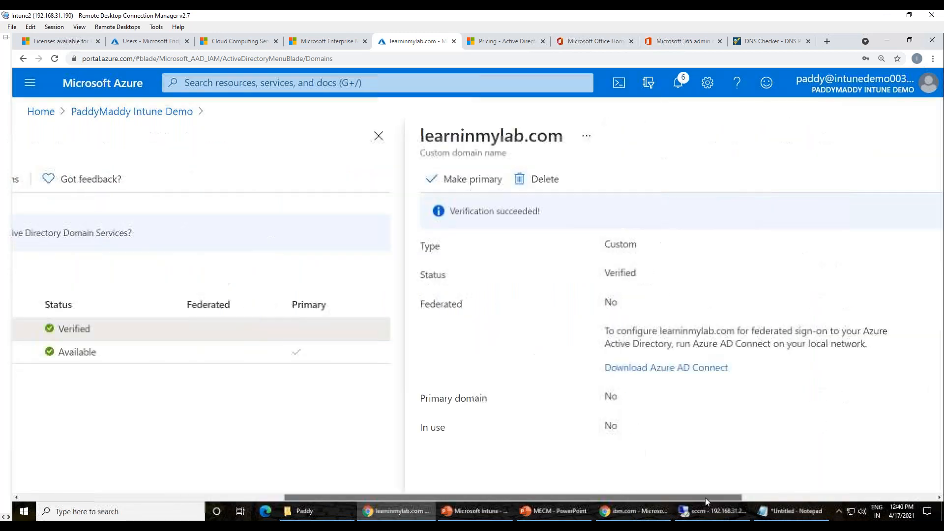
- Confirm learninmylab.com as primary domain, close its details, and open Users
left_click(463, 185)
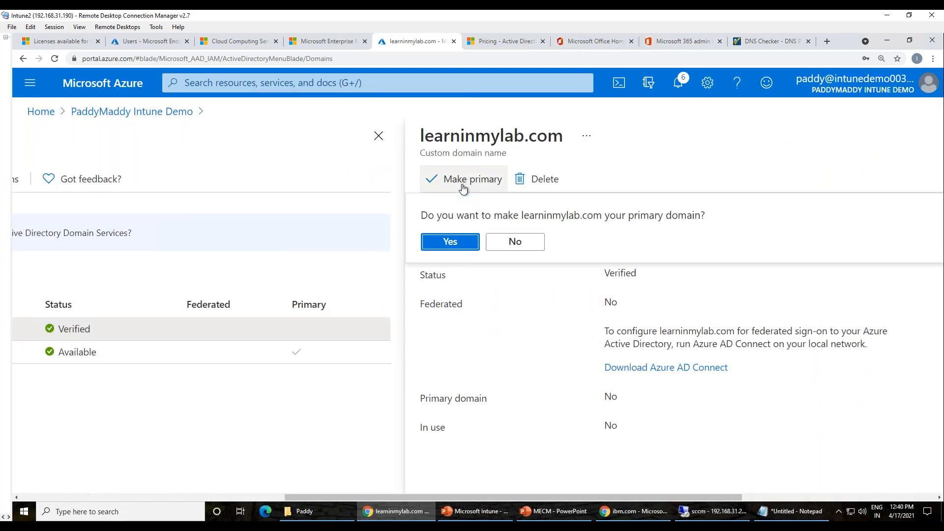
left_click(451, 242)
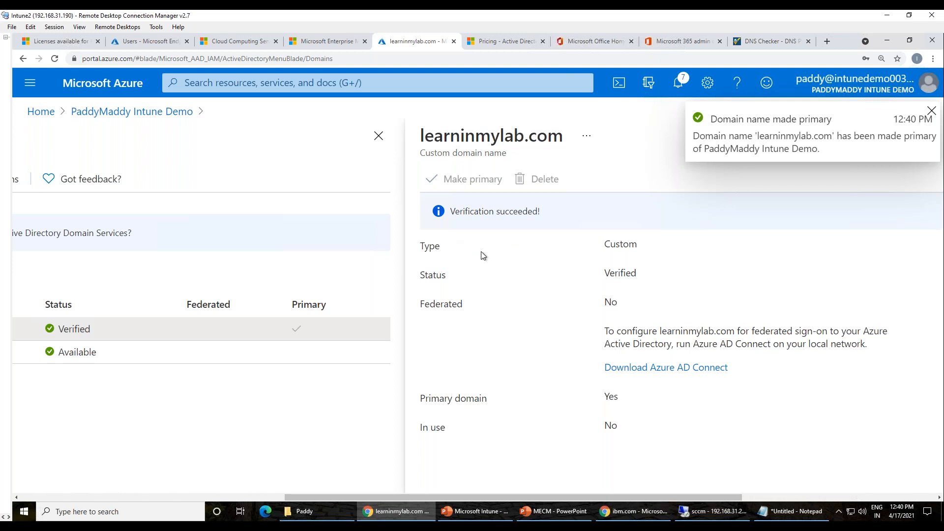
left_click_drag(557, 496, 826, 487)
left_click(932, 111)
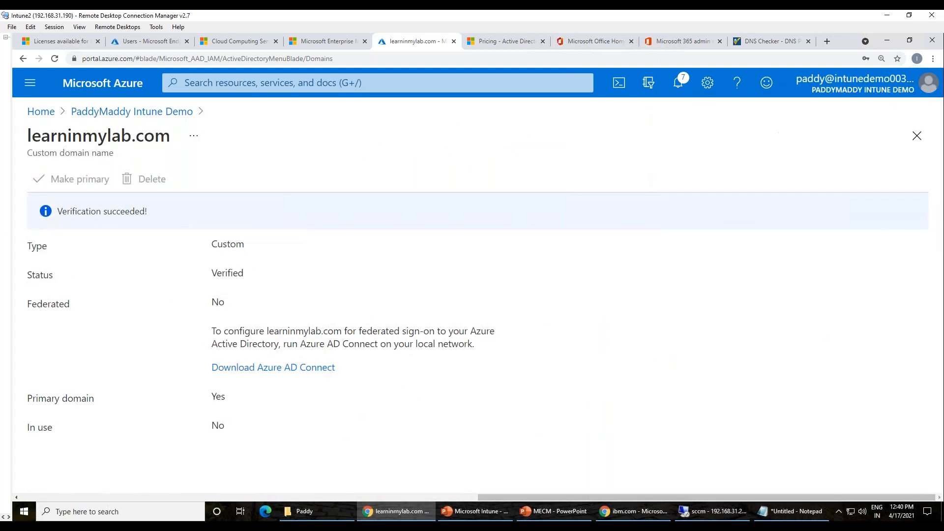
left_click(917, 137)
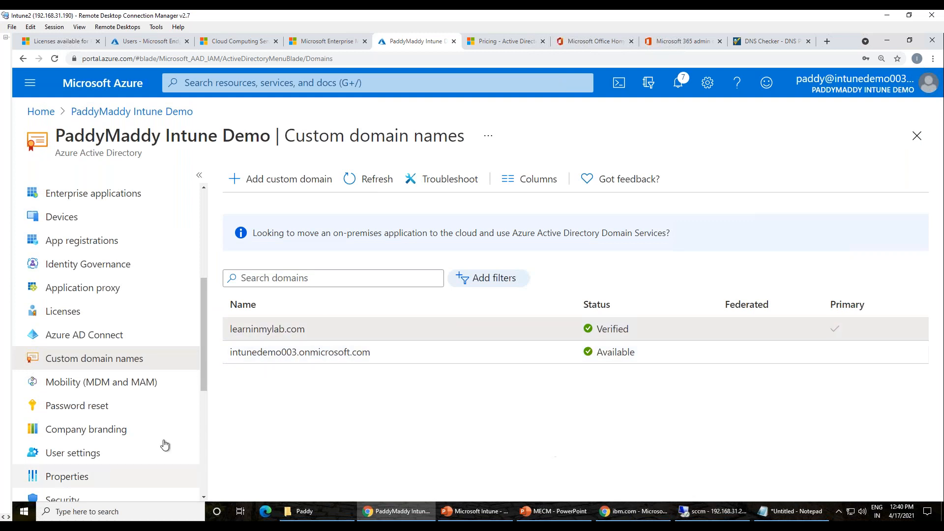
scroll(93, 386, "up", 5)
left_click(57, 320)
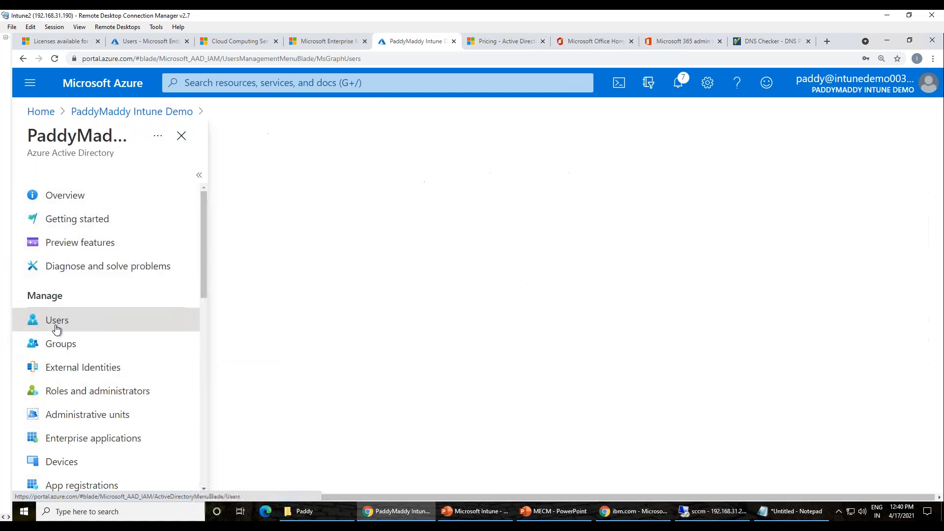
- Start a new user named User1 on the learninmylab.com domain, with display name User1
left_click(256, 178)
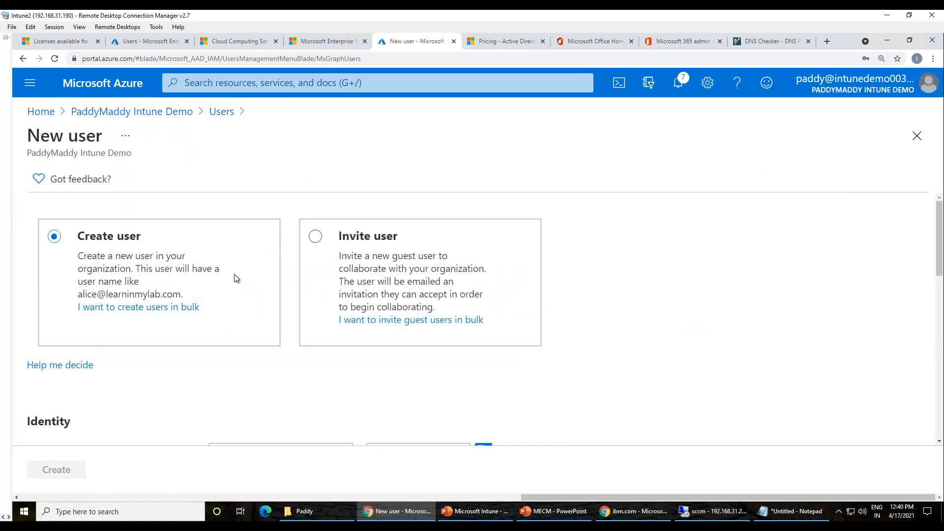
scroll(246, 414, "down", 2)
left_click(256, 352)
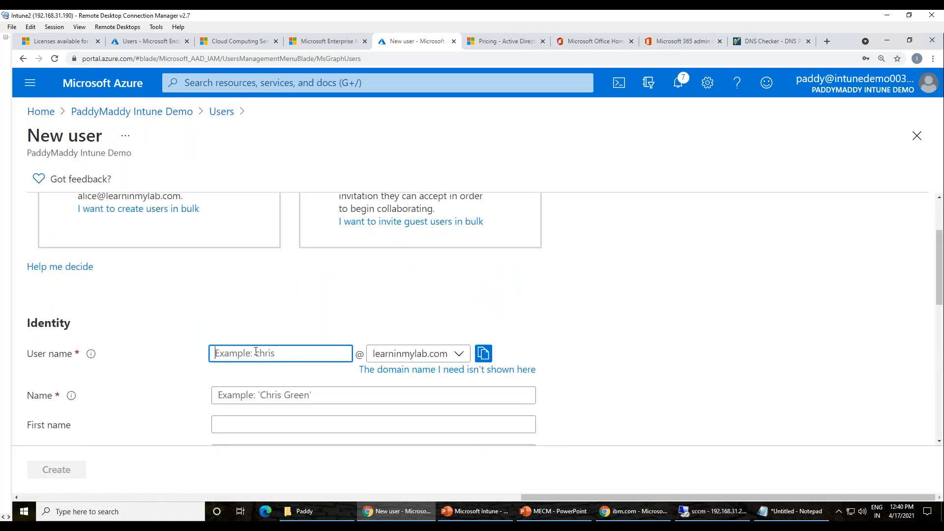
type("User1")
key("Tab")
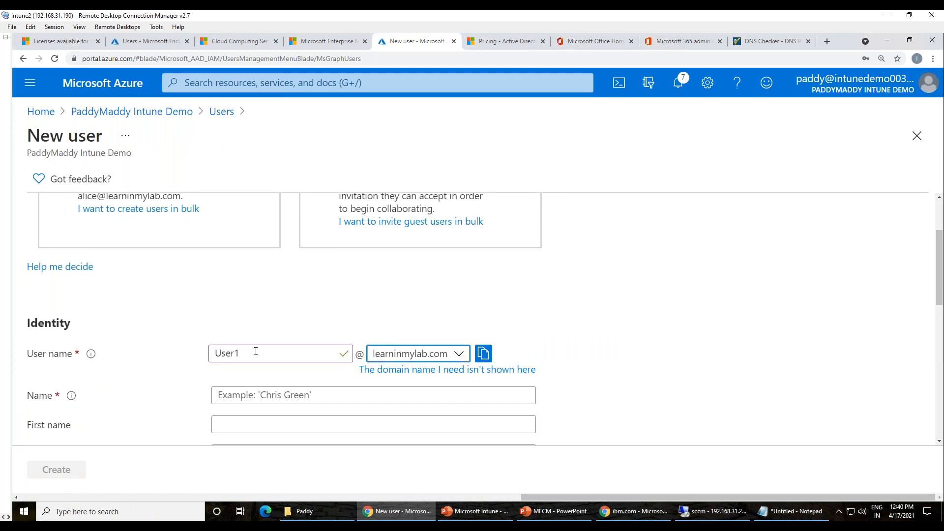
left_click(441, 361)
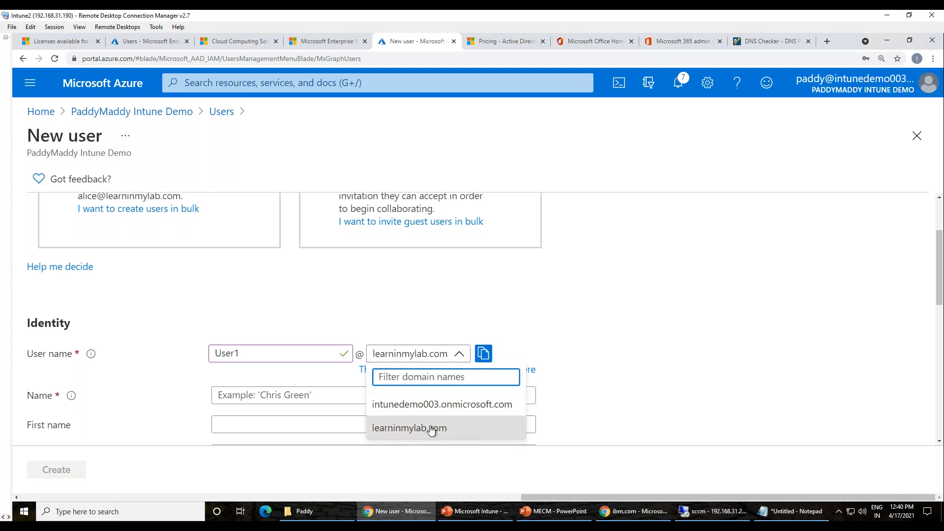
left_click(285, 396)
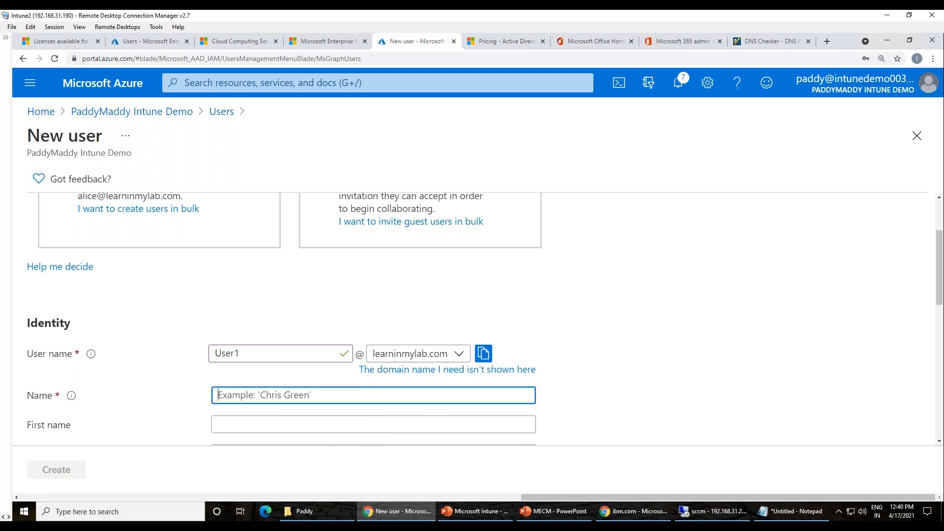
double_click(250, 350)
key("ctrl+c")
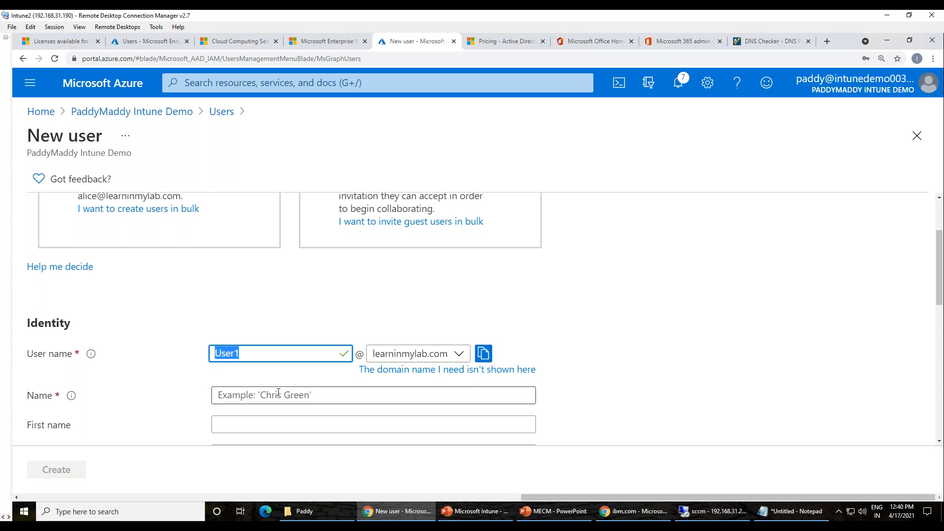
left_click(295, 395)
key("ctrl+v")
- Set the usage location to United States and create the user
scroll(548, 370, "down", 3)
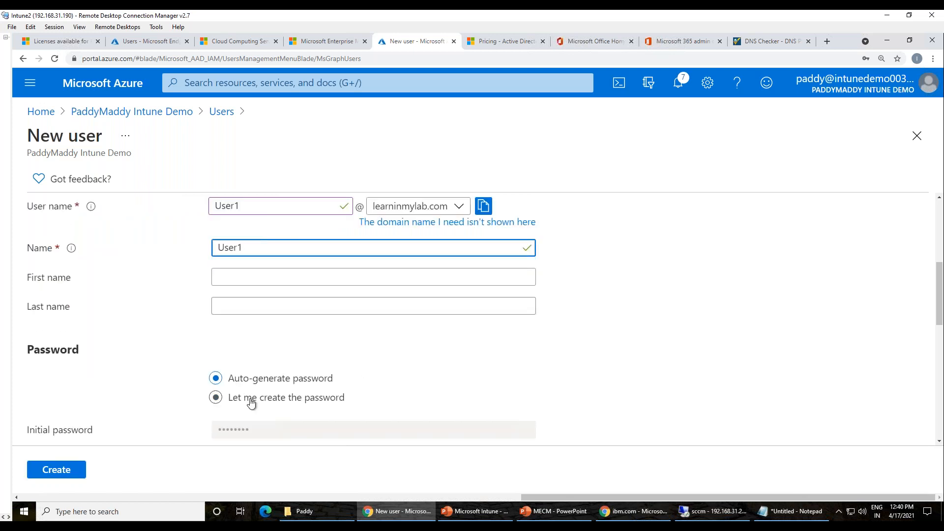
scroll(238, 401, "down", 5)
left_click(320, 390)
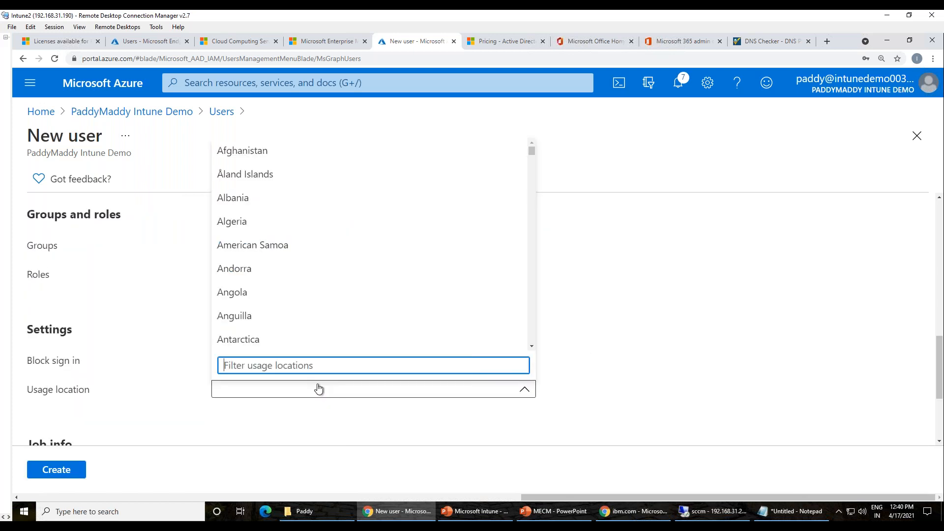
type("united")
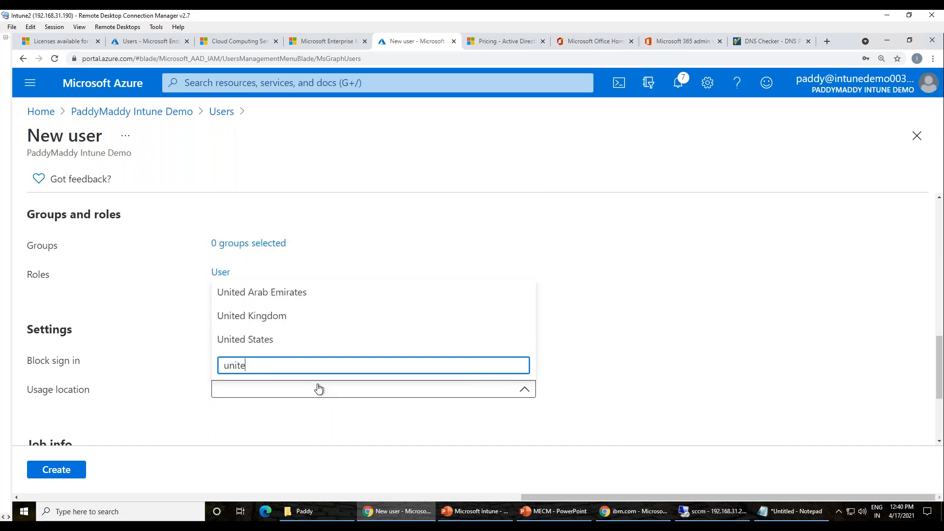
left_click(287, 339)
left_click(58, 471)
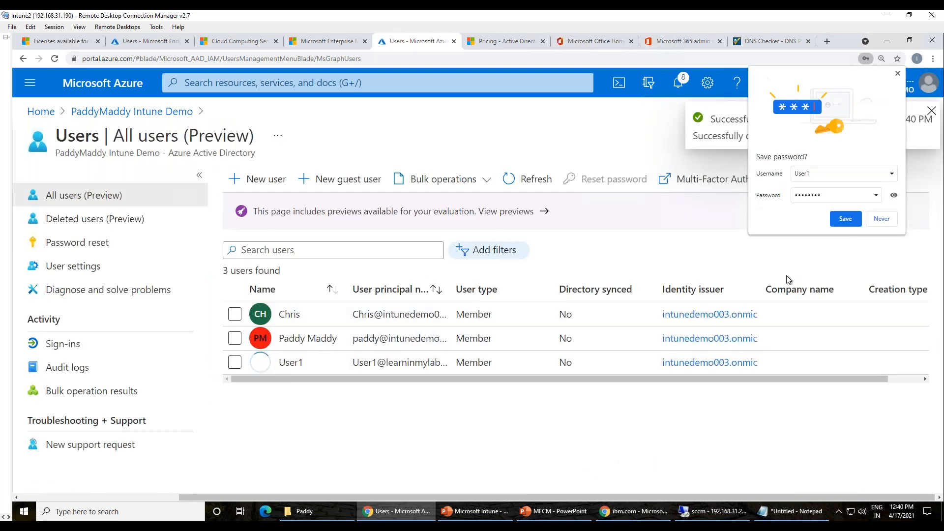
- Open User1's profile and inspect its learninmylab.com user principal name in edit mode
left_click(304, 364)
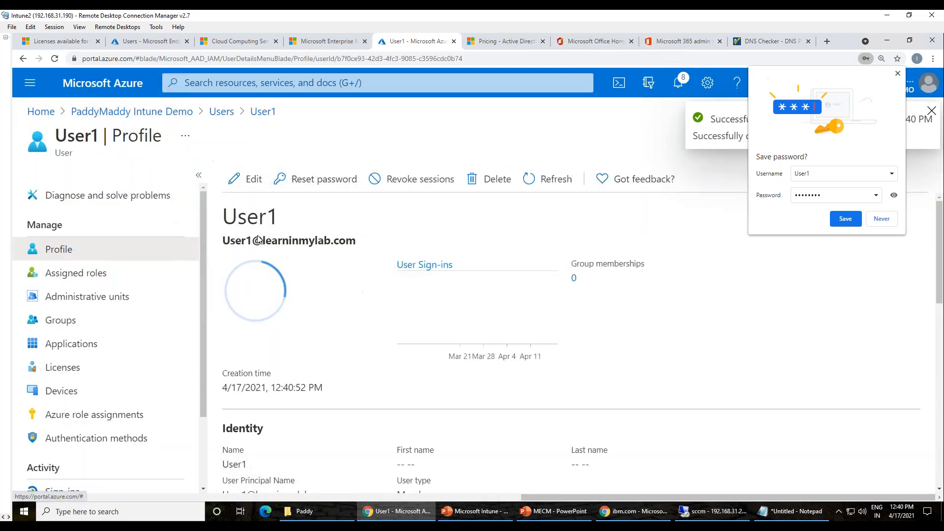
left_click_drag(222, 240, 359, 237)
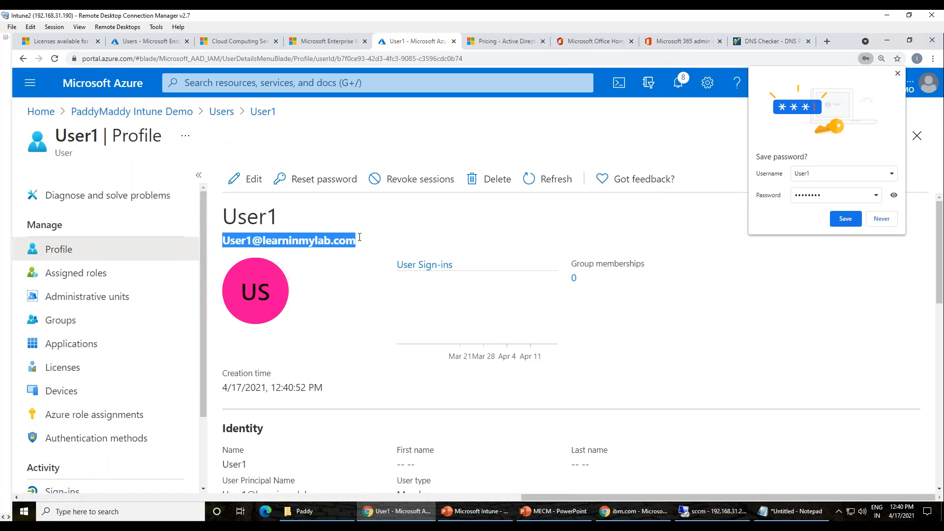
triple_click(243, 245)
left_click(245, 182)
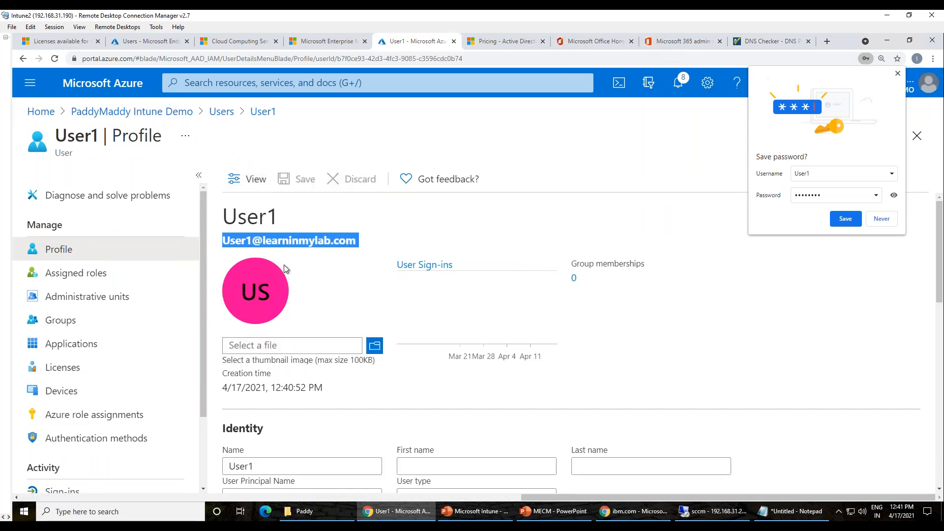
scroll(404, 379, "down", 2)
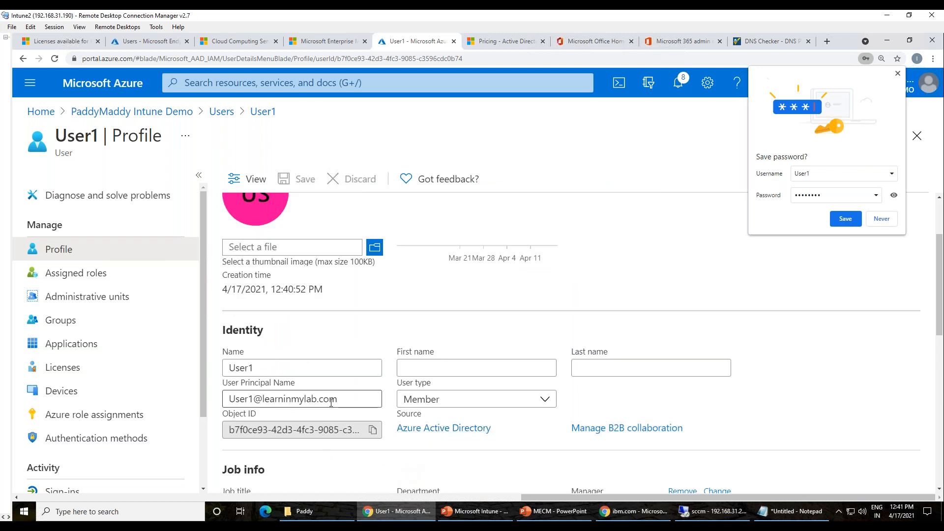
left_click_drag(355, 400, 259, 396)
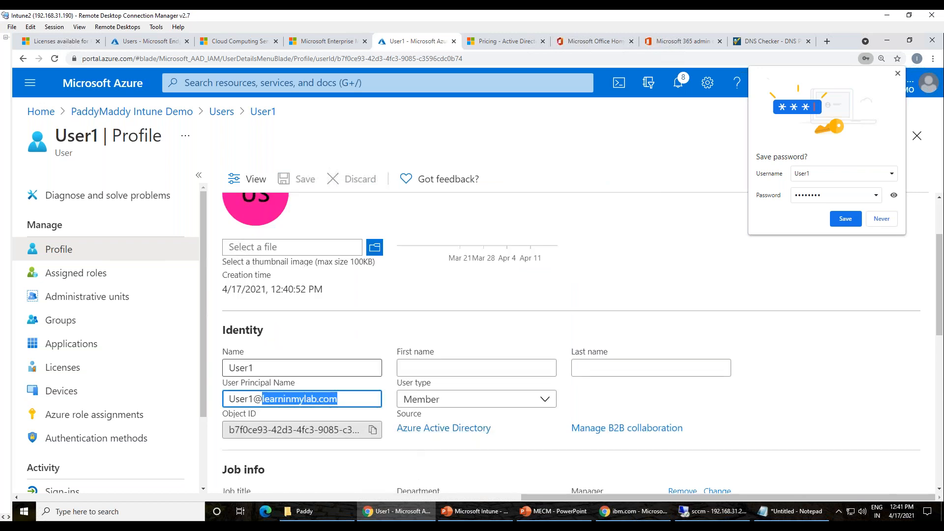
scroll(293, 416, "up", 2)
scroll(293, 416, "down", 2)
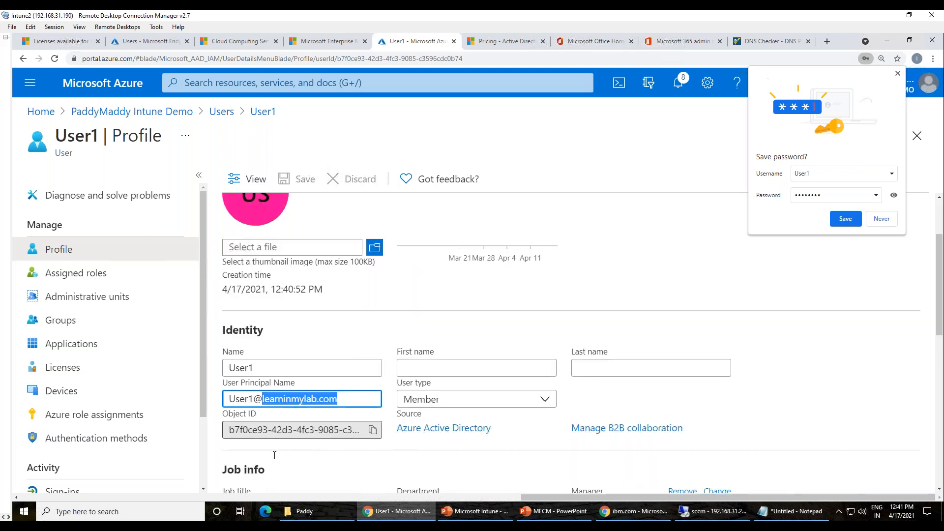
- Compare against the old domain in Notepad, dismiss Chrome's password-save offer, and open the browser menu
left_click(791, 511)
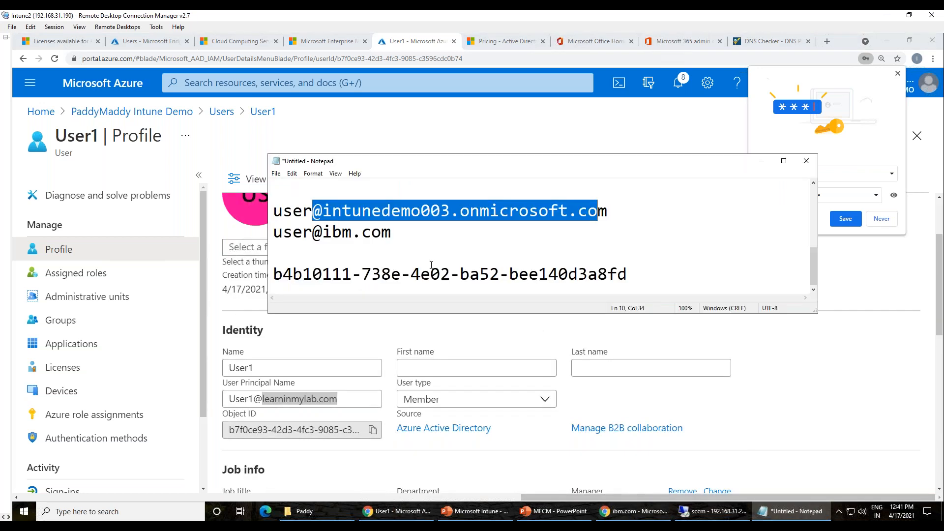
left_click_drag(323, 211, 608, 210)
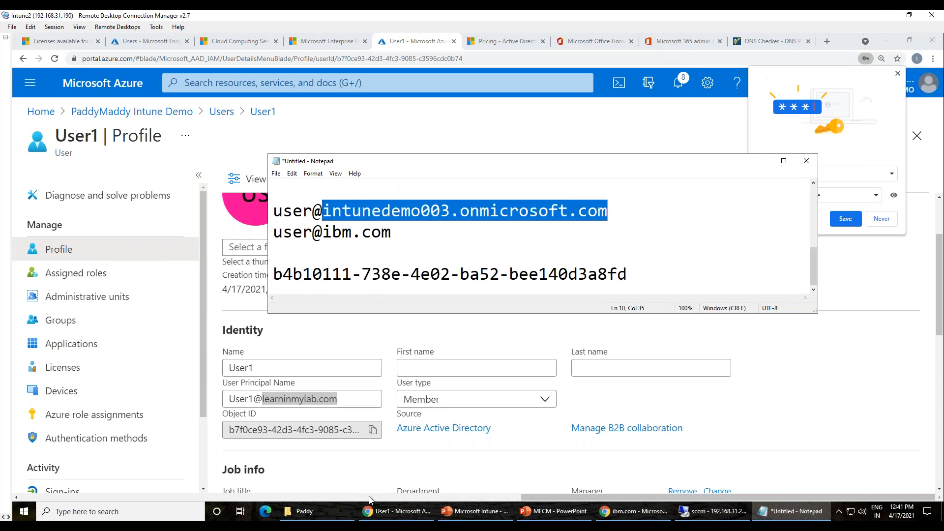
left_click(370, 476)
left_click(894, 197)
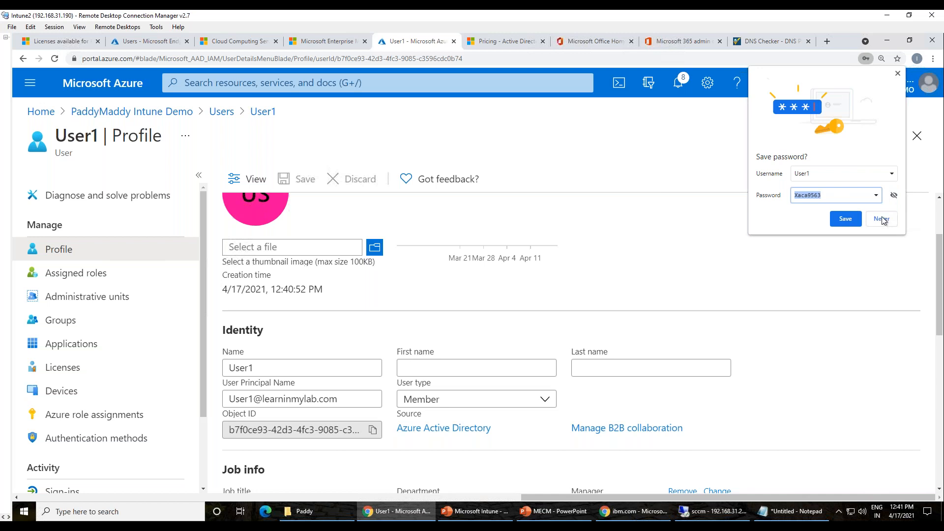
left_click(846, 219)
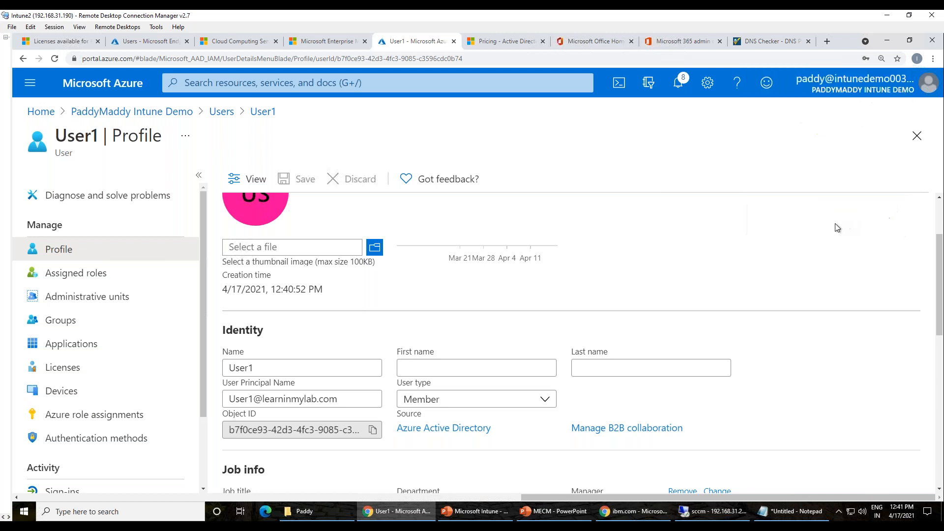
left_click(635, 511)
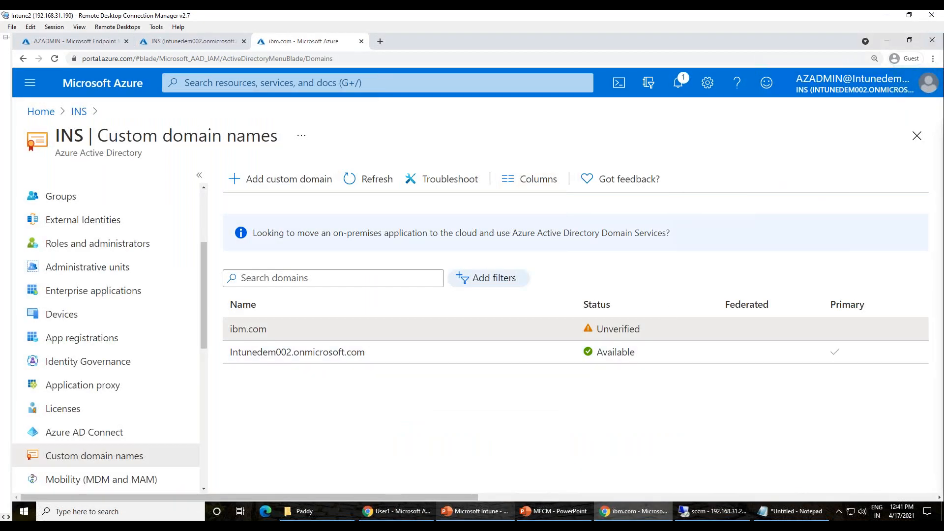
left_click(398, 511)
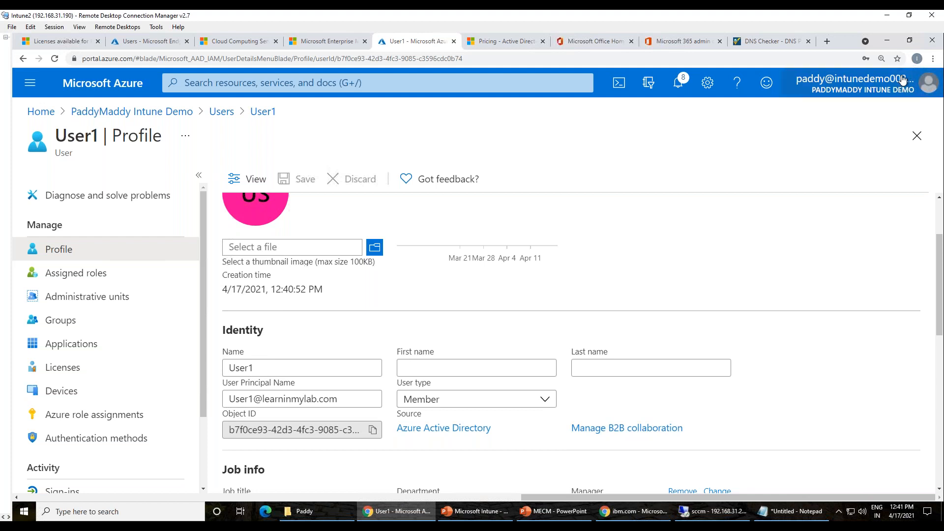
left_click(933, 59)
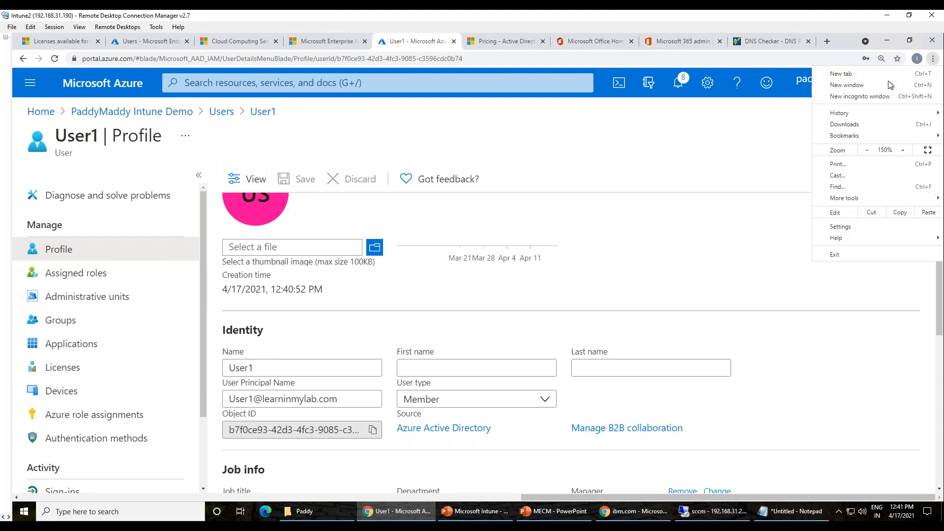
- In an incognito window at portal.azure.com, submit User1's learninmylab.com sign-in name, fixing a domain typo
left_click(860, 96)
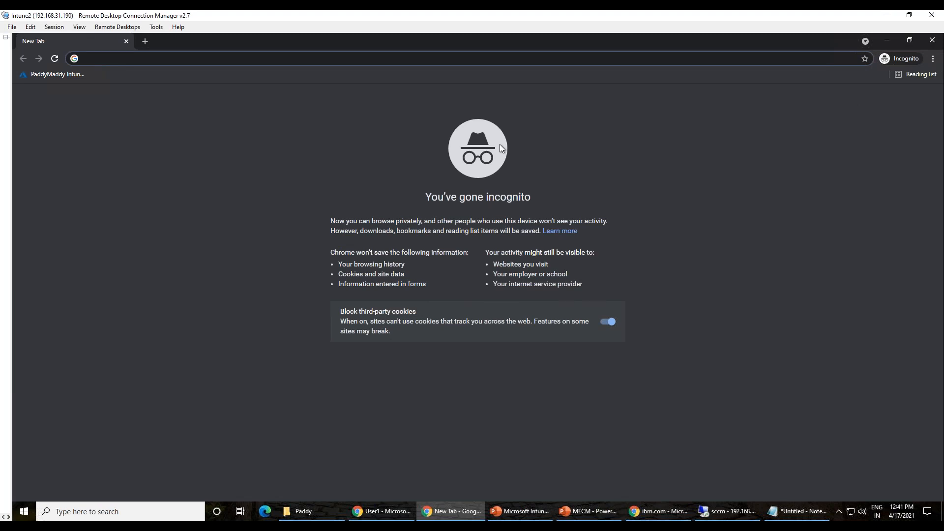
type("portal")
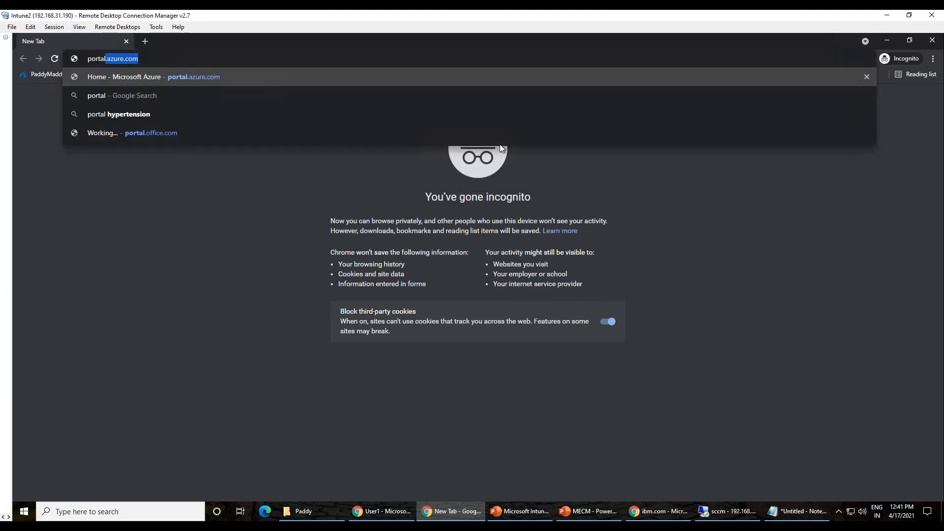
key("Return")
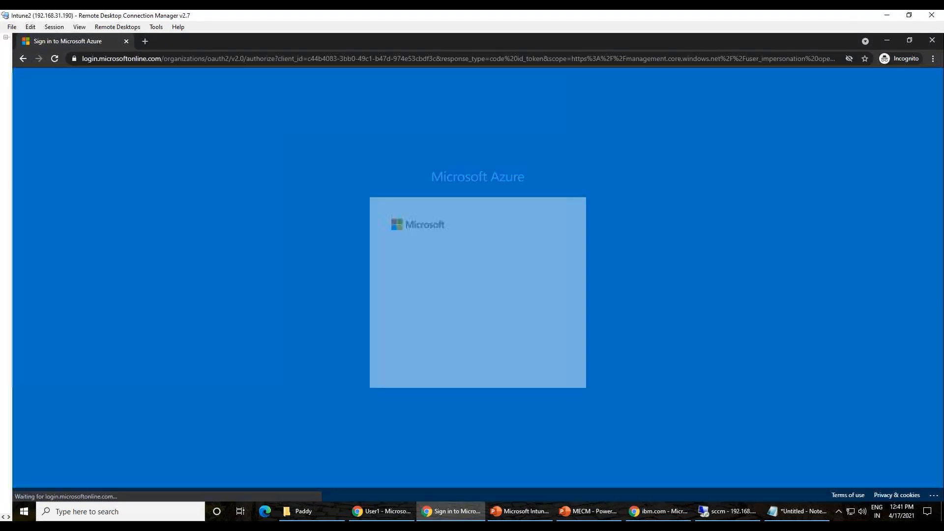
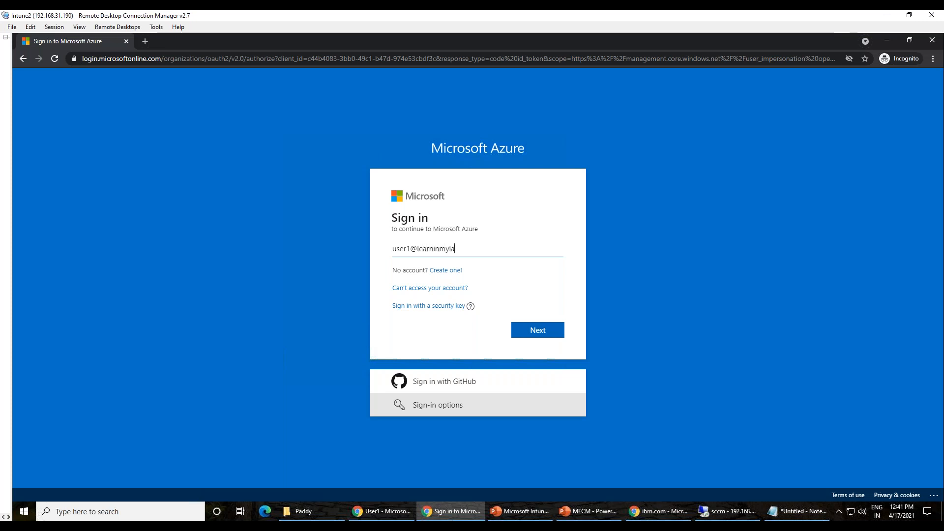
key("Return")
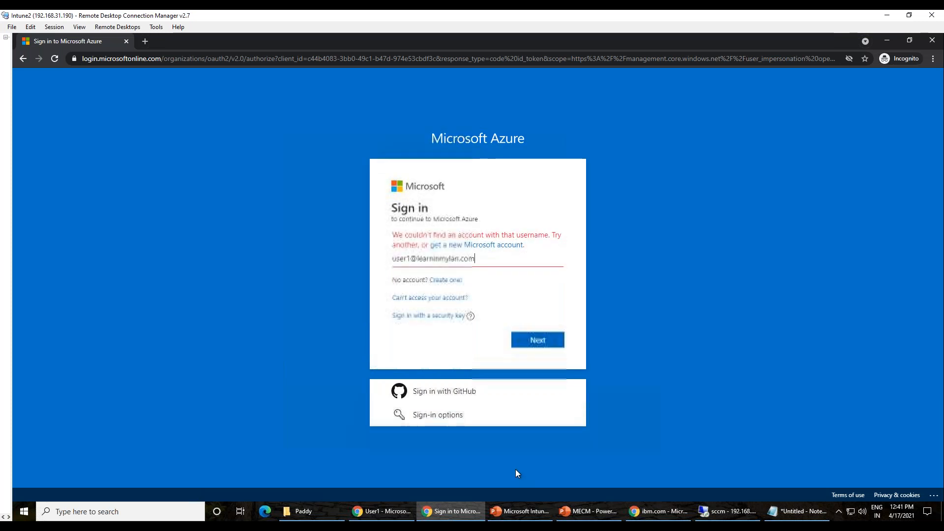
left_click(458, 514)
left_click(458, 514)
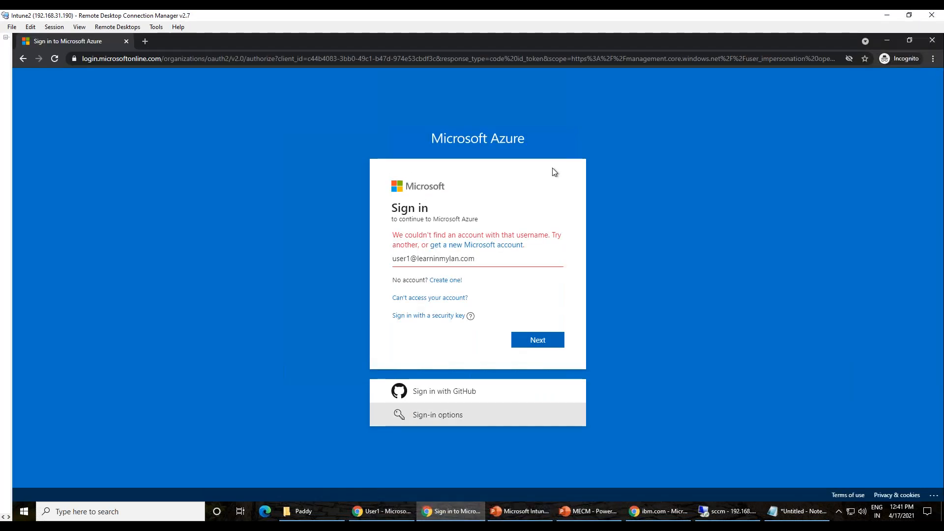
left_click(458, 259)
key("BackSpace")
type("b")
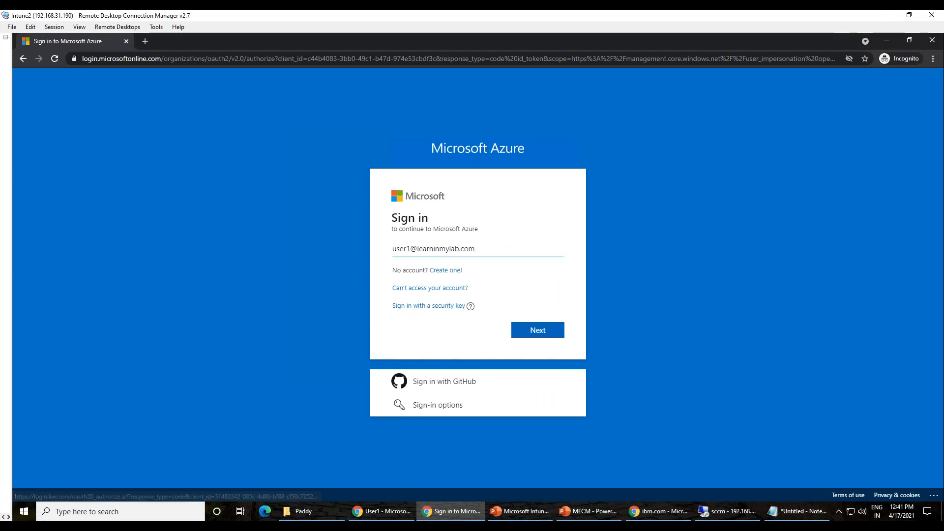
left_click(525, 327)
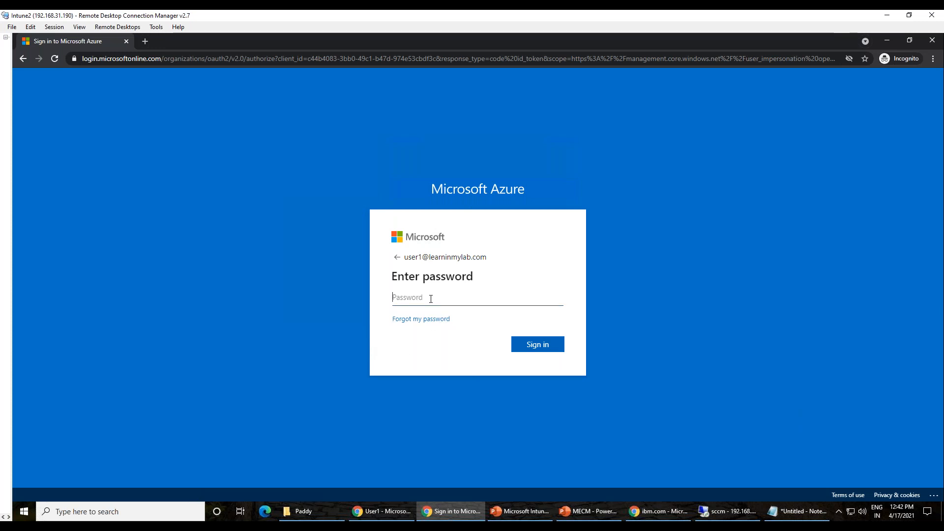
- Sign in with the pasted password, then fill current, new and confirmed passwords and submit
key("ctrl+v")
left_click(537, 344)
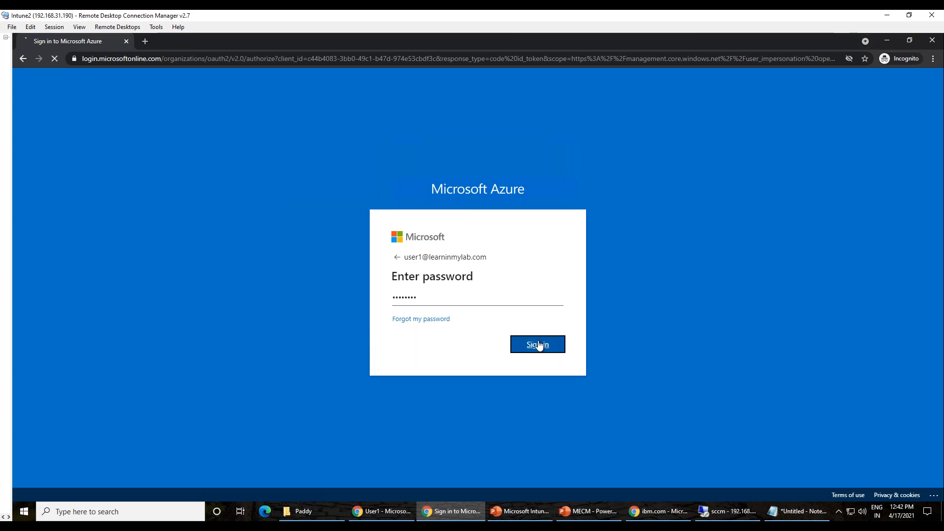
key("ctrl+v")
key("Tab")
key("ctrl+v")
key("Tab")
key("ctrl+v")
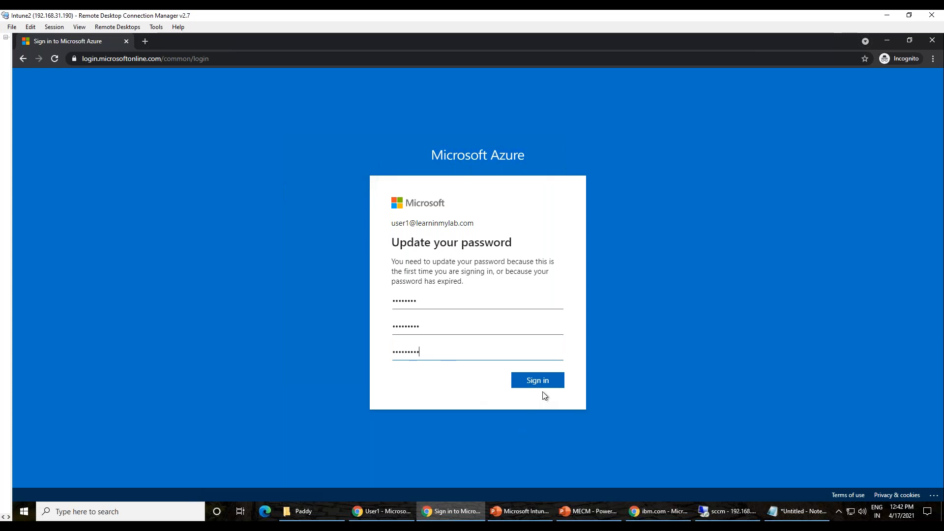
left_click(544, 384)
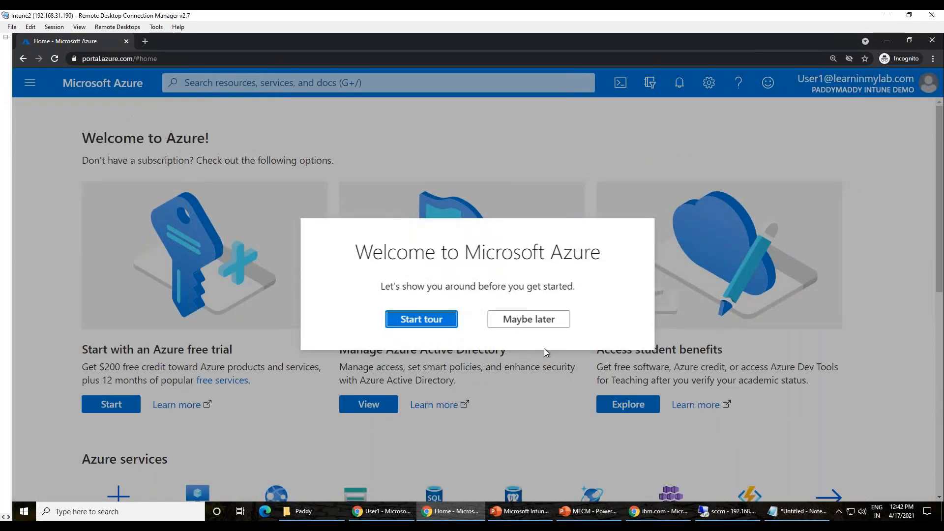
- Dismiss the Azure welcome tour with Maybe later and look over User1's Home page
left_click(529, 320)
scroll(510, 390, "down", 1)
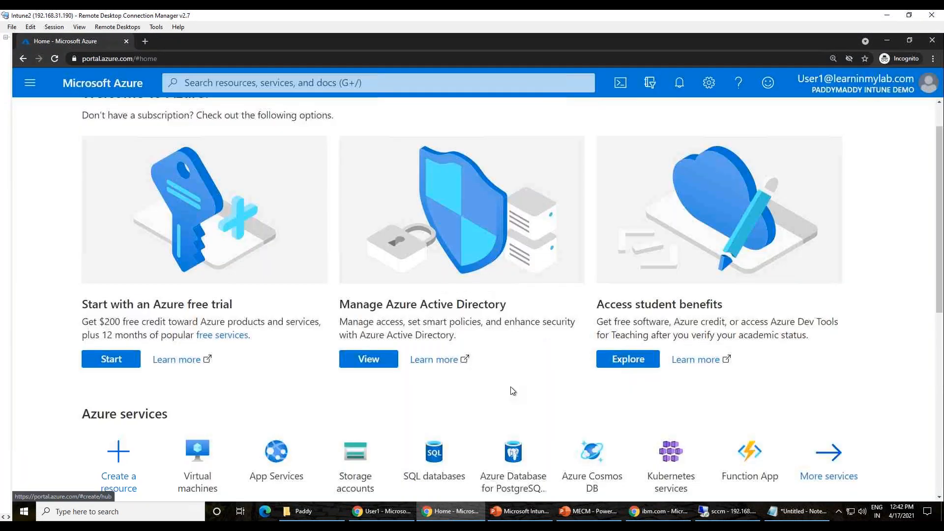
scroll(510, 390, "down", 4)
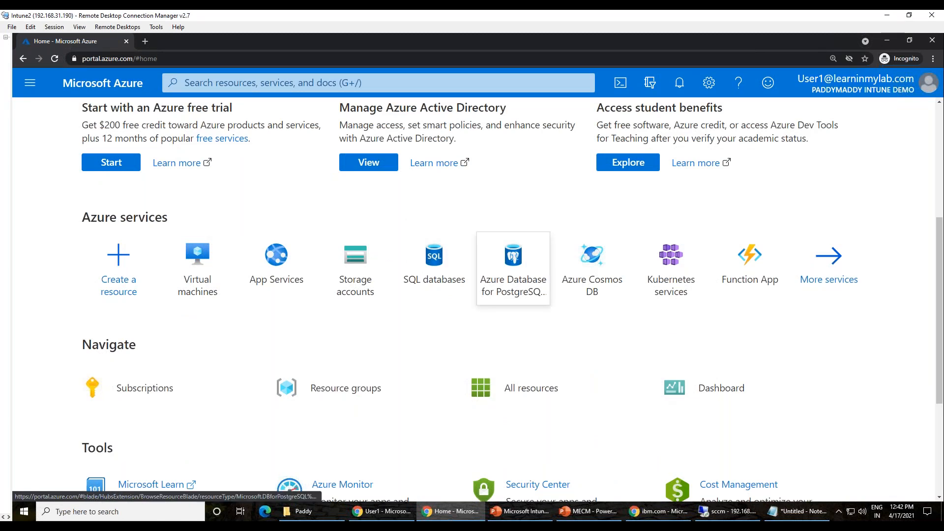
scroll(455, 477, "up", 3)
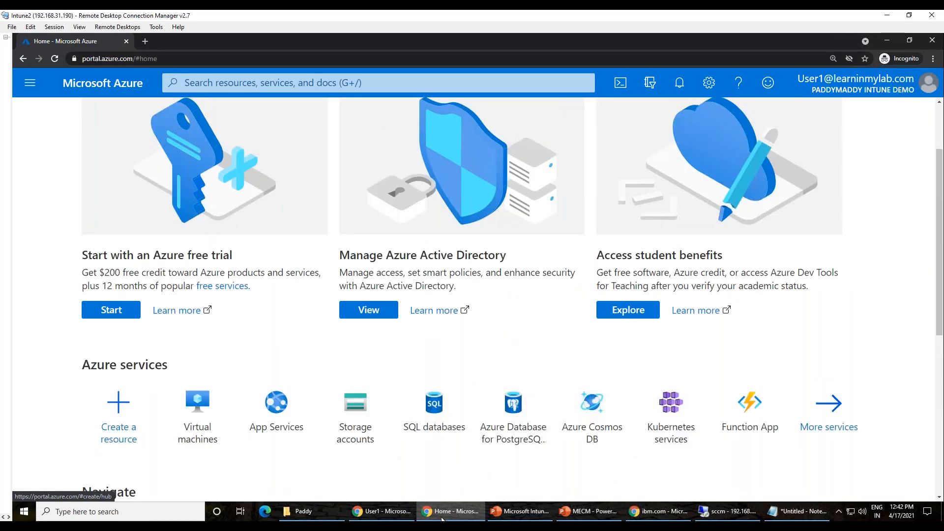
mouse_move(453, 518)
- Return to the admin window and the tenant overview, glancing at the Microsoft 365 and Endpoint Manager tabs
left_click(396, 513)
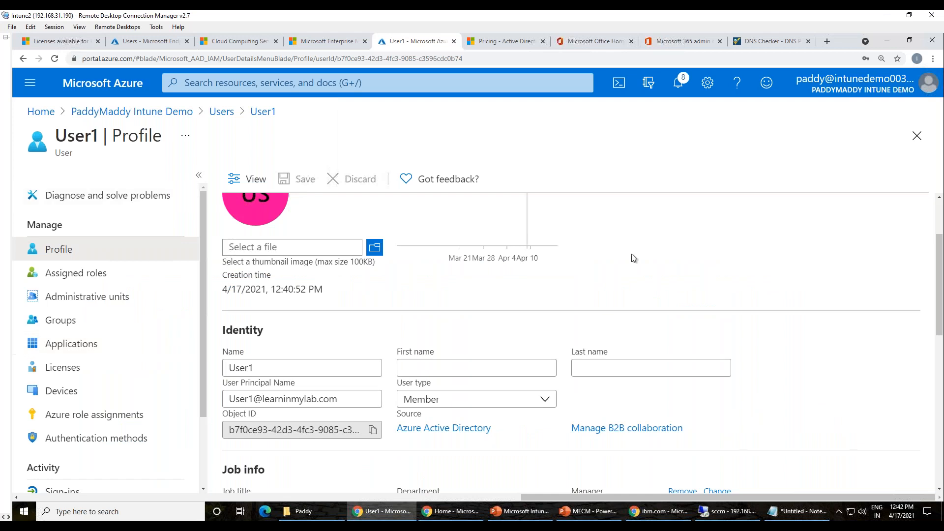
left_click(129, 111)
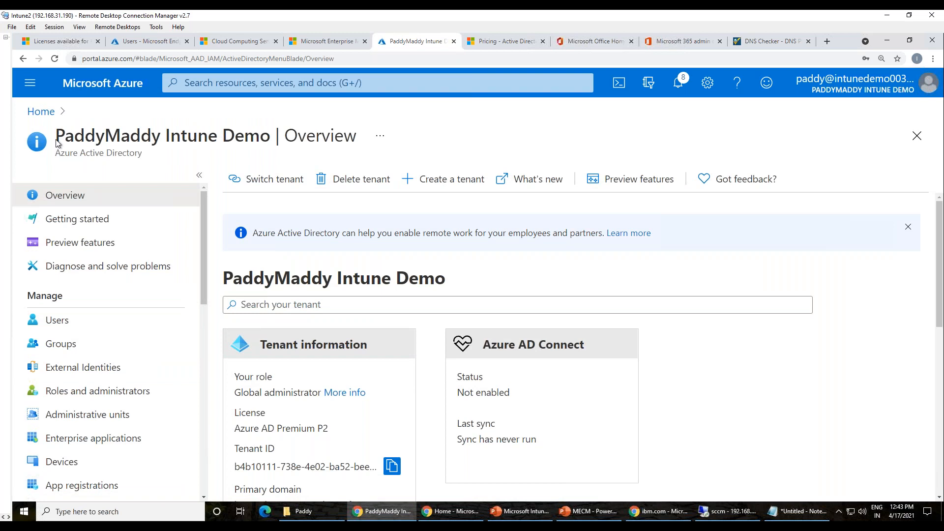
left_click_drag(146, 152, 55, 128)
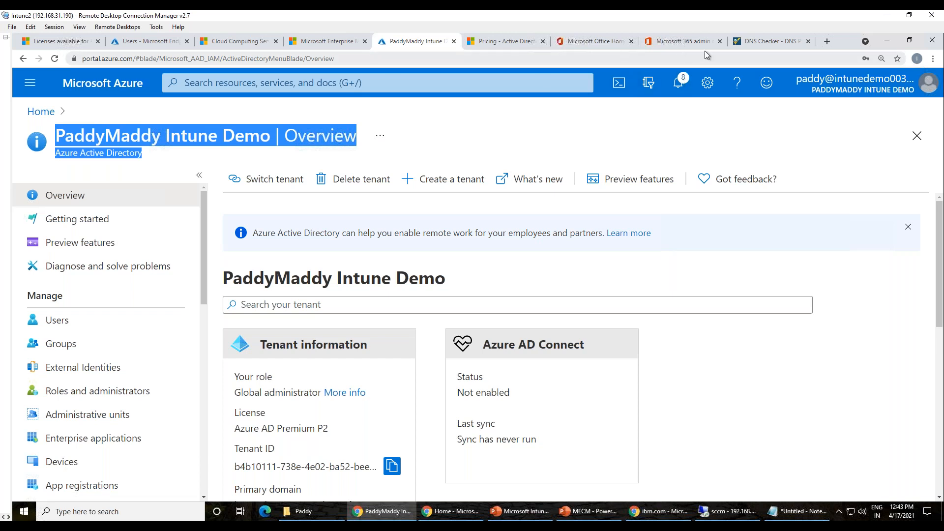
left_click(682, 42)
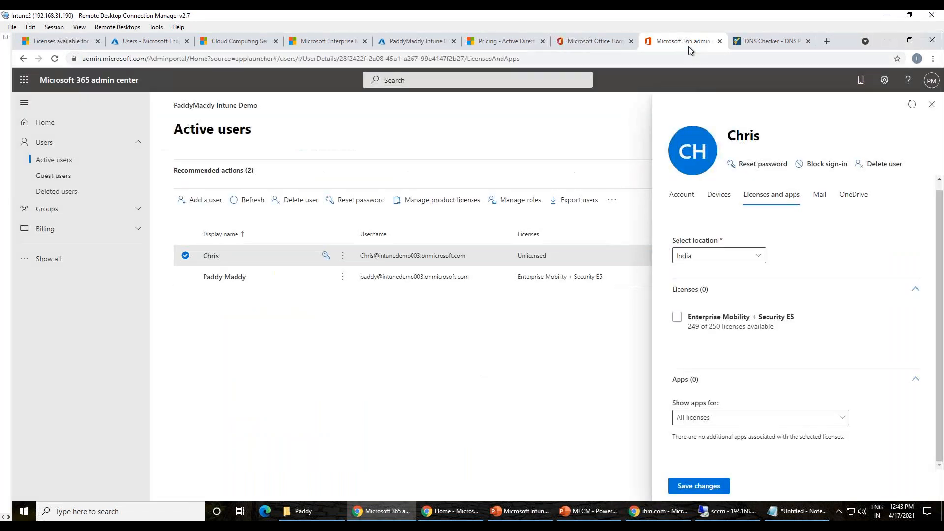
left_click(411, 41)
left_click(164, 43)
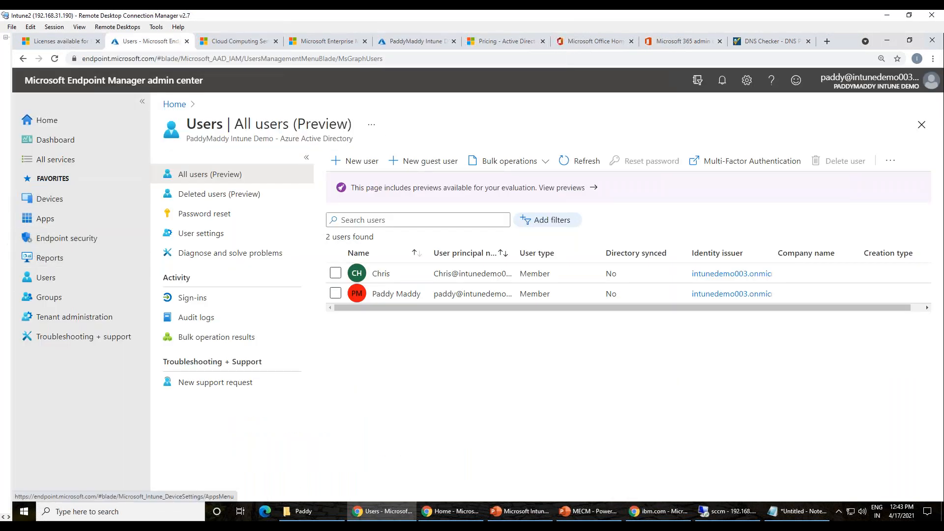
left_click(415, 43)
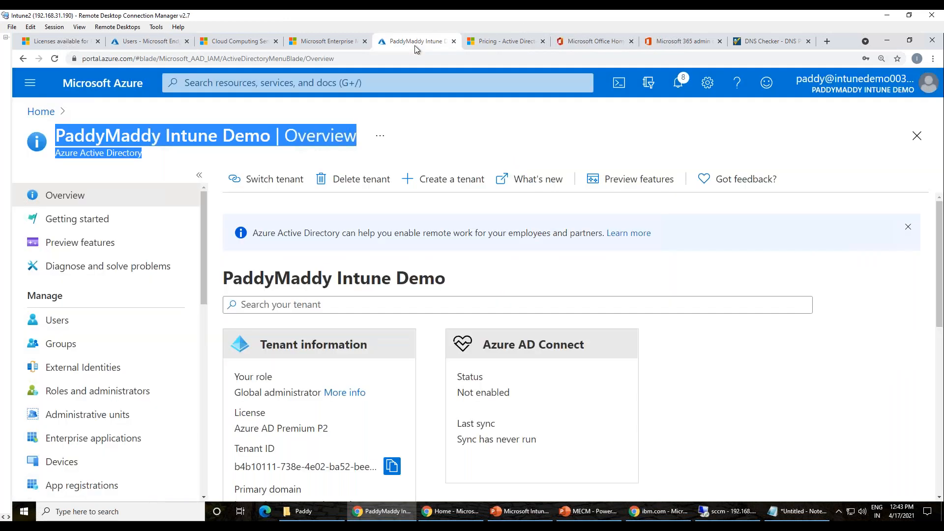
- Show All users, now three including User1, and expand the Bulk operations menu
double_click(216, 141)
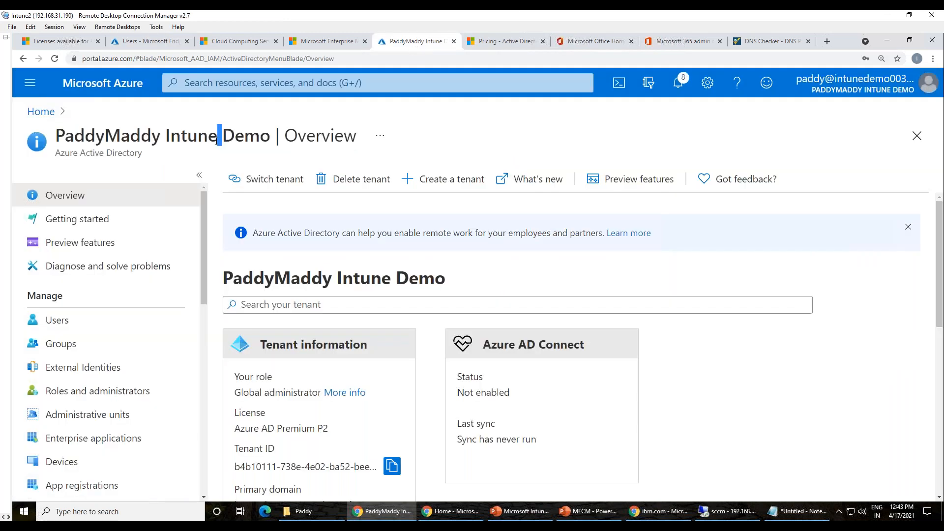
triple_click(102, 138)
double_click(99, 152)
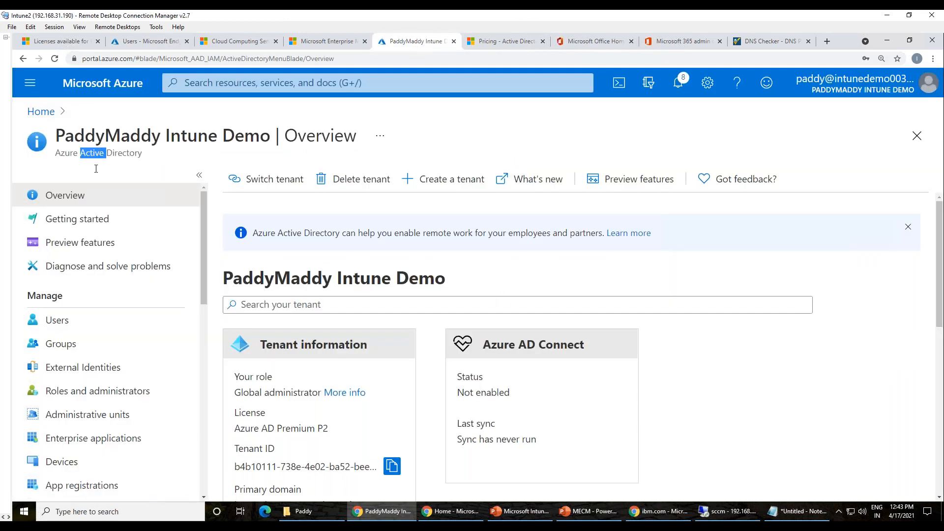
left_click(57, 320)
left_click(423, 180)
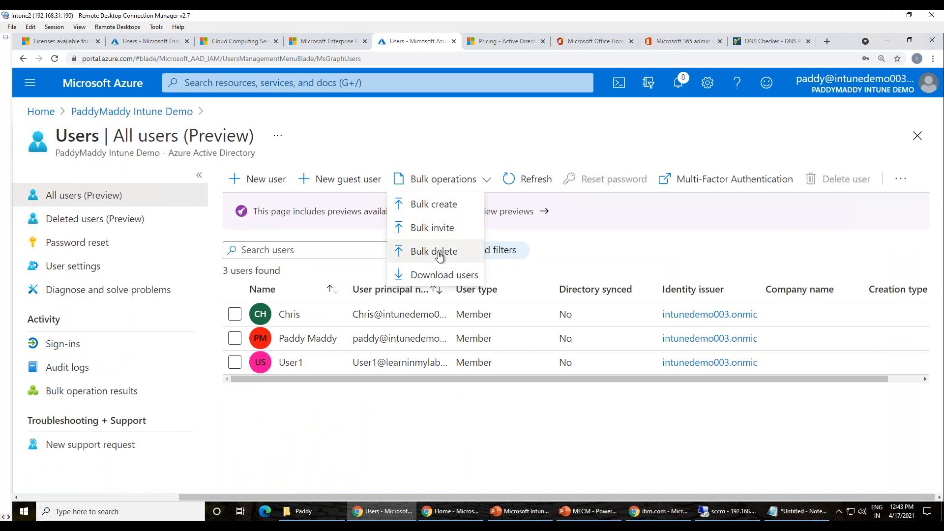
- Download UserCreateTemplate.csv from Bulk create and open it in Excel
left_click(435, 206)
left_click(784, 207)
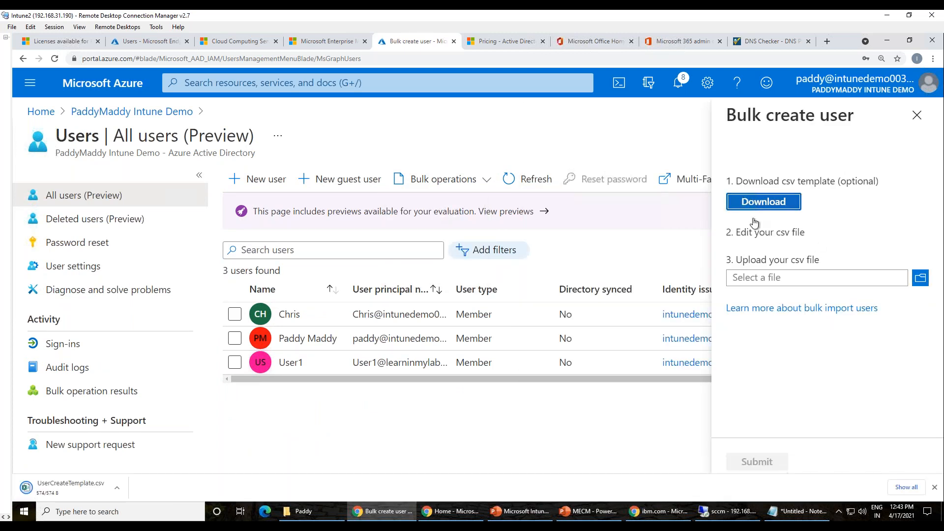
left_click(67, 488)
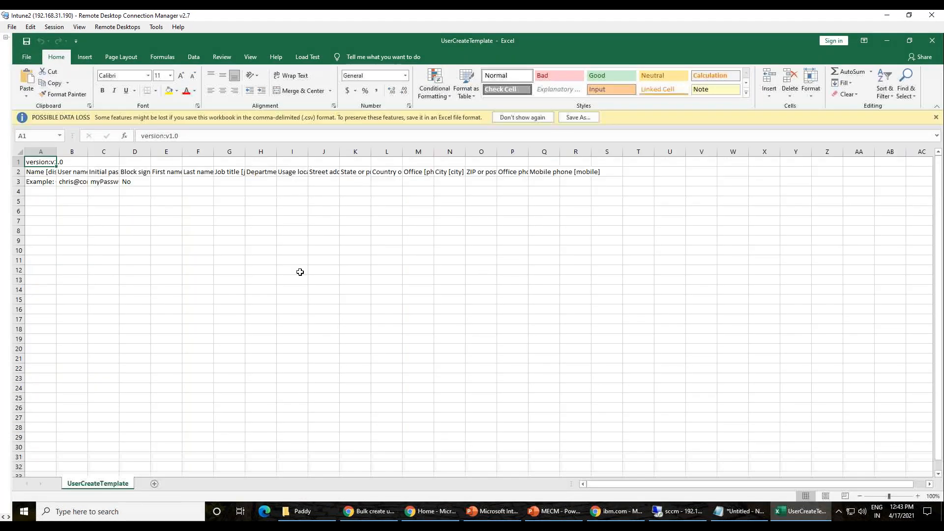
left_click(136, 259)
- Autofit all the template's columns and review the example user's entries
left_click(21, 151)
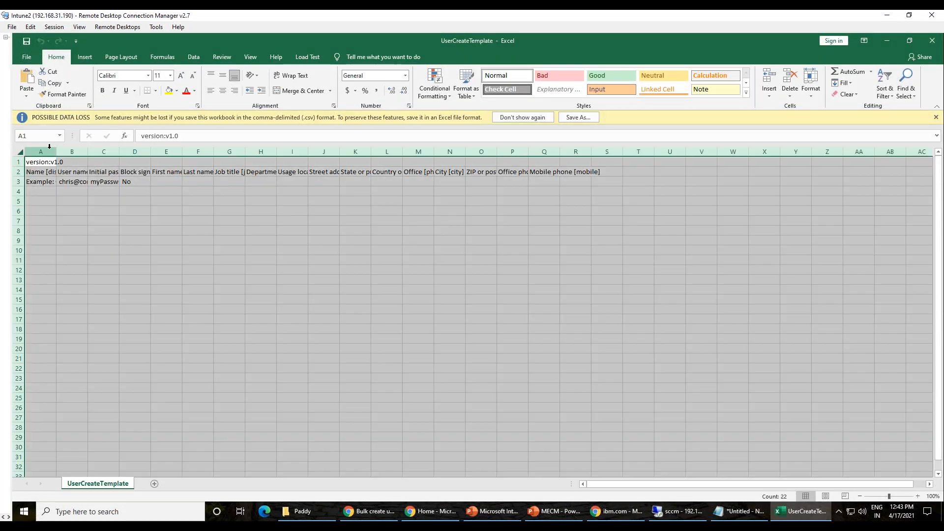
double_click(54, 151)
left_click(206, 241)
left_click(89, 182)
left_click(194, 182)
left_click(290, 190)
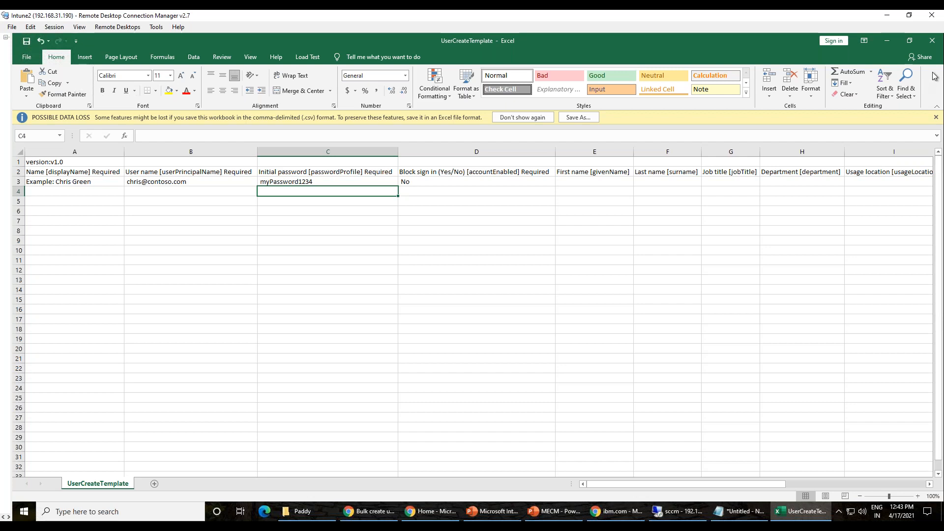
- Close the template without saving and dismiss the Bulk create user pane
left_click(933, 41)
left_click(484, 285)
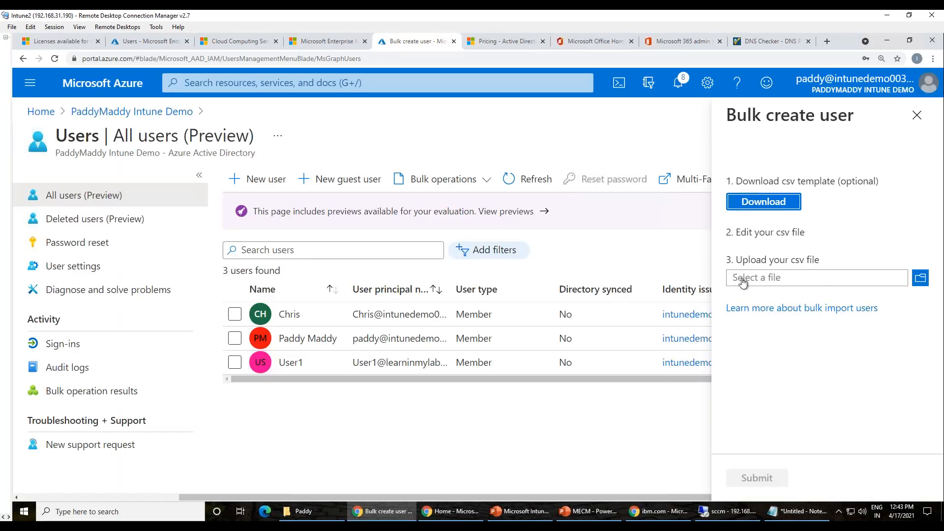
left_click(917, 115)
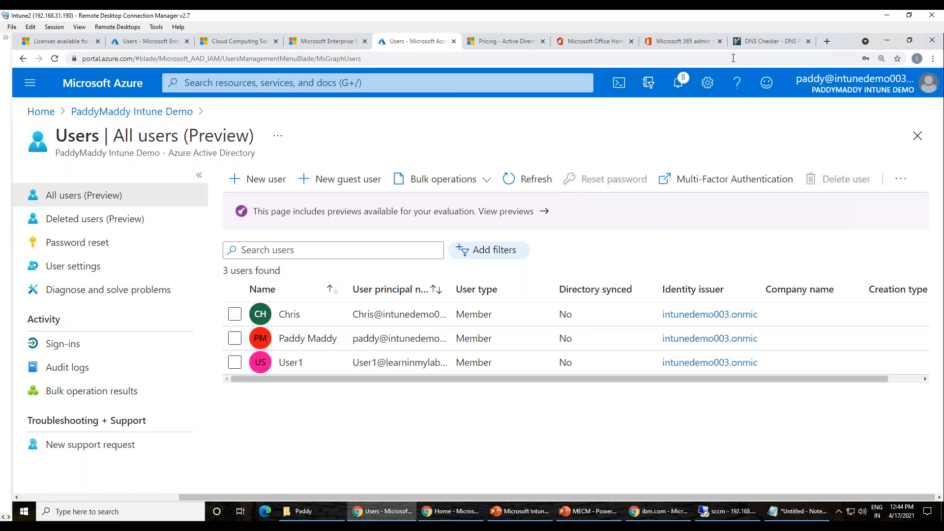
- Close the DNS checker tab and the other tenant's Azure window, returning to the demo tenant's All users list
left_click(808, 41)
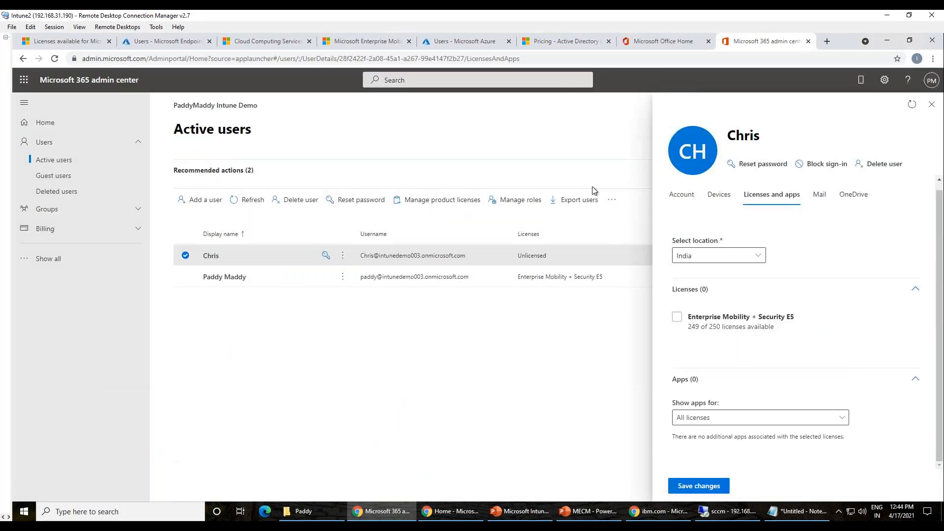
left_click(658, 512)
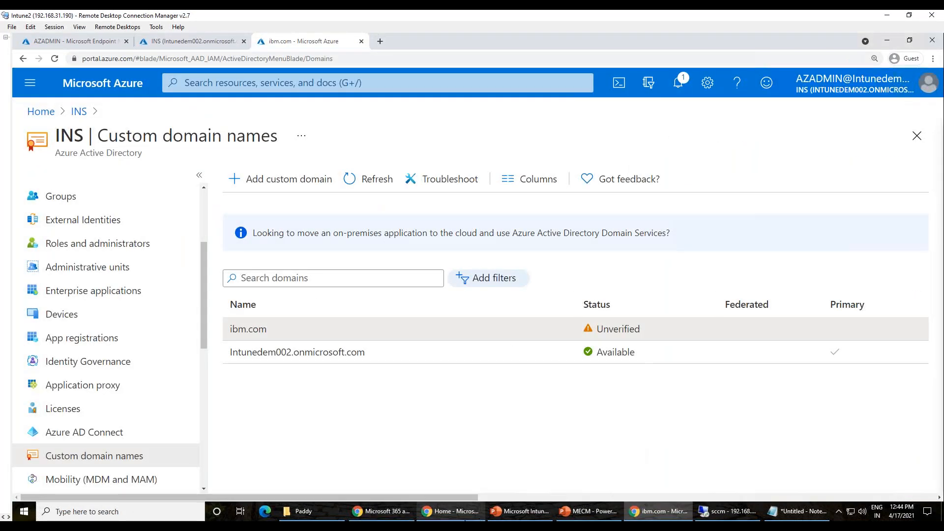
left_click(453, 512)
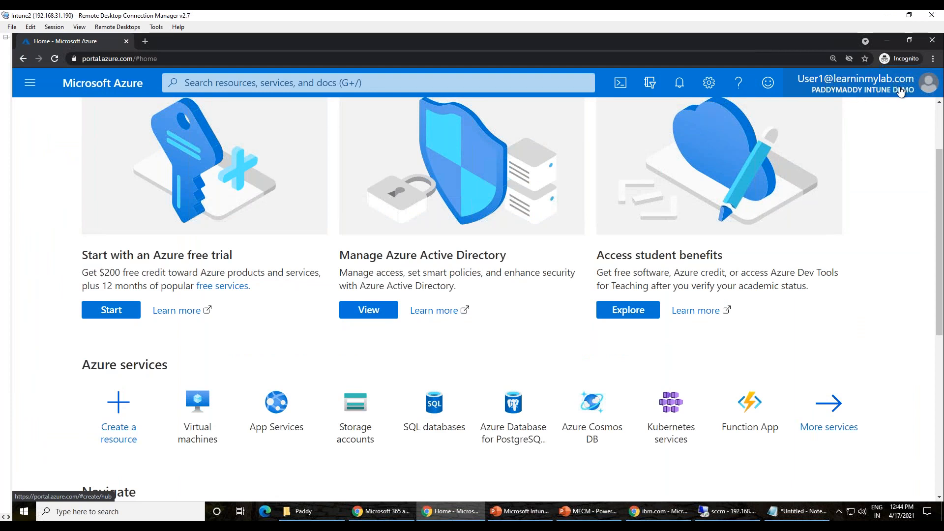
left_click(888, 40)
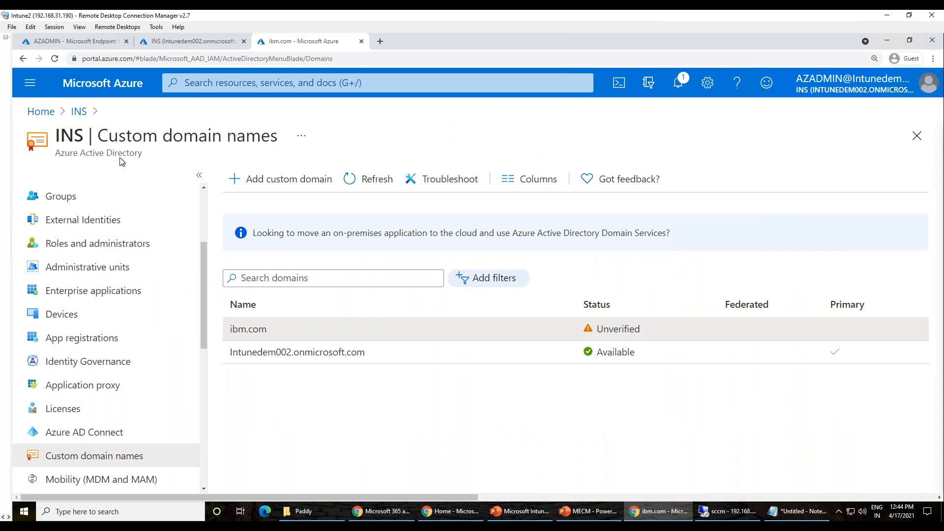
scroll(113, 339, "up", 3)
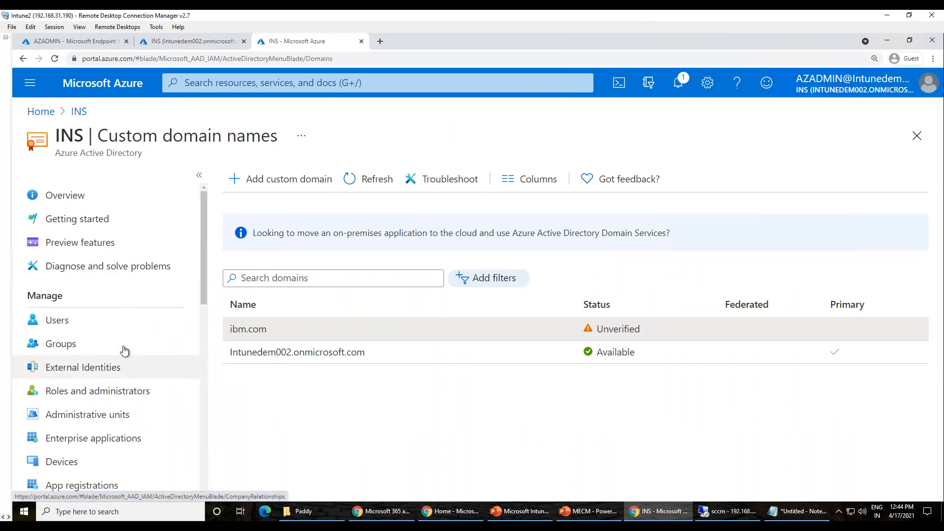
left_click(57, 320)
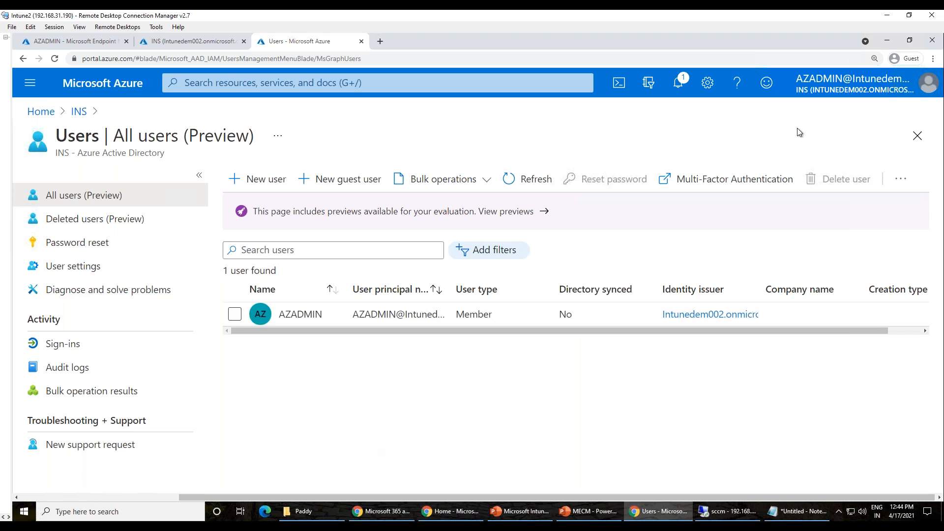
left_click(934, 44)
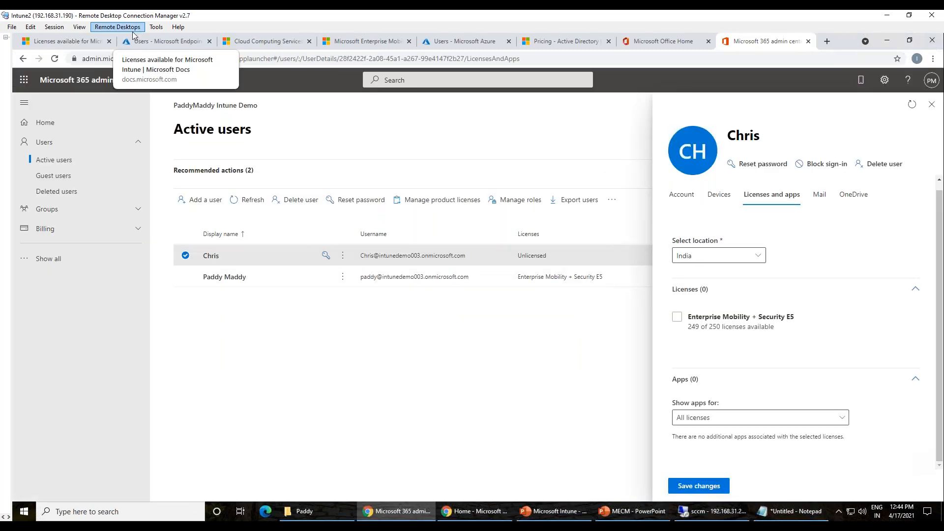
left_click(170, 44)
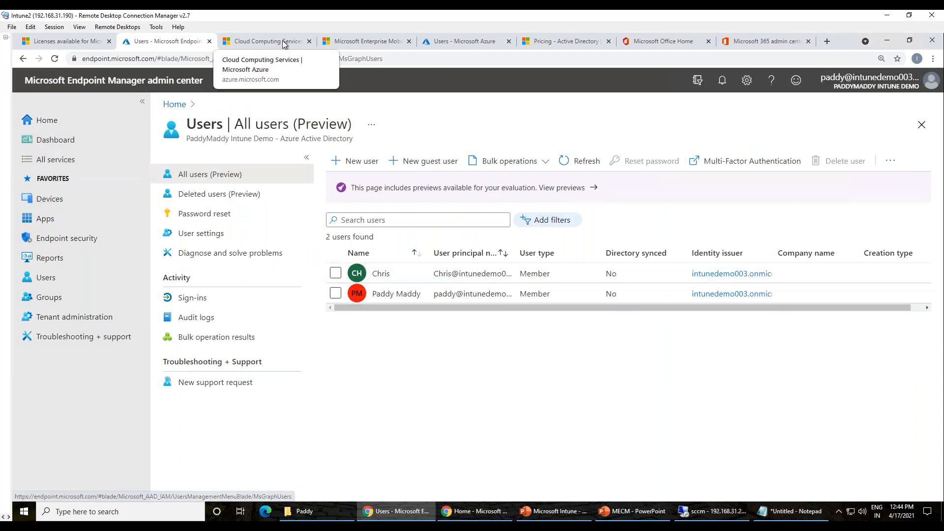
left_click(466, 43)
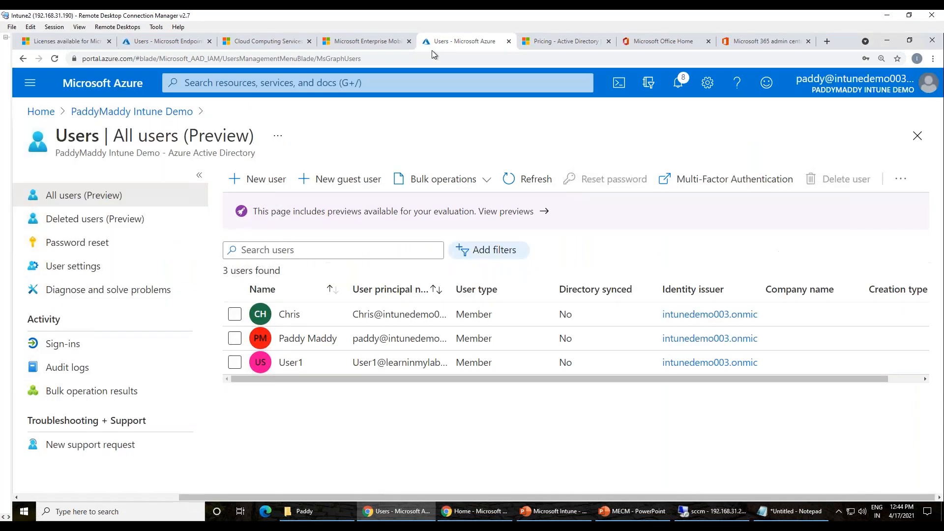
- Open the demo user's profile and put it into edit mode
left_click(295, 316)
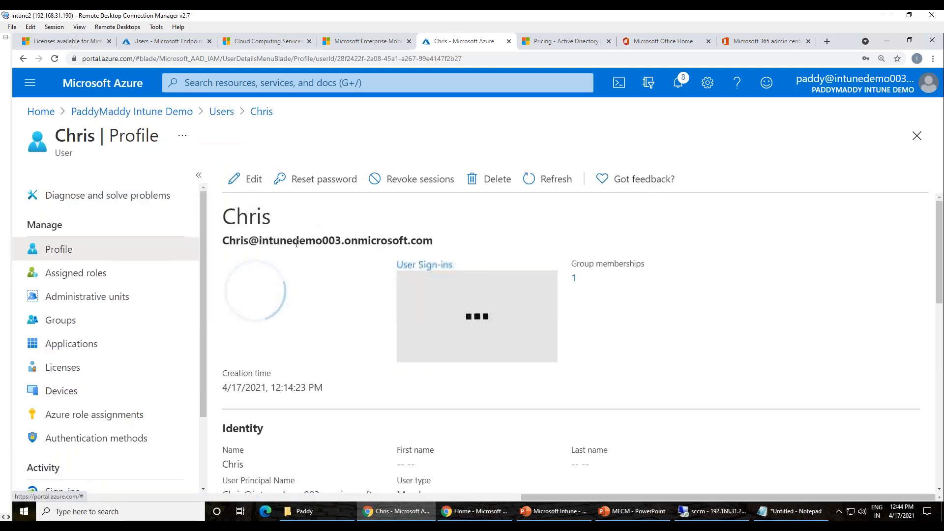
left_click_drag(261, 244, 439, 248)
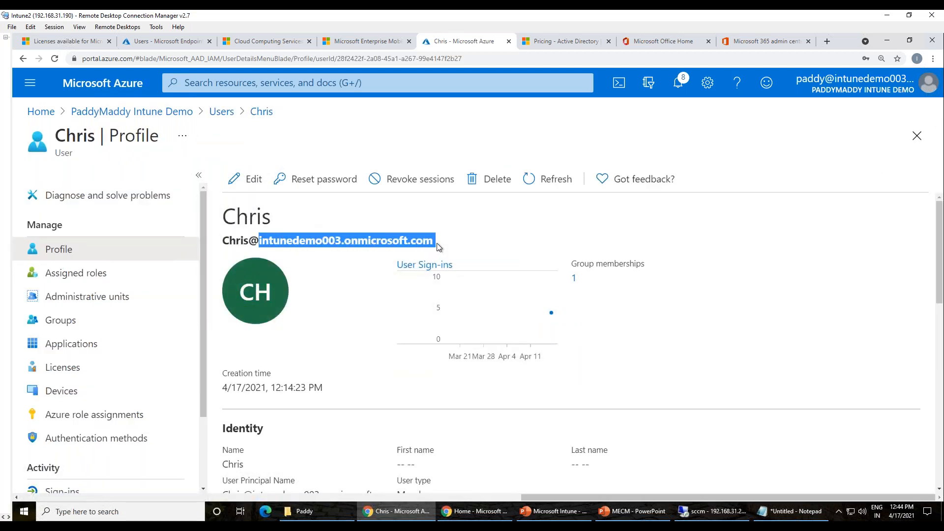
left_click(231, 180)
scroll(334, 426, "down", 3)
left_click(328, 349)
- Replace the UPN domain intunedemo003.onmicrosoft.com with learninmylab.com and save the profile
left_click_drag(259, 350, 529, 355)
left_click(529, 355)
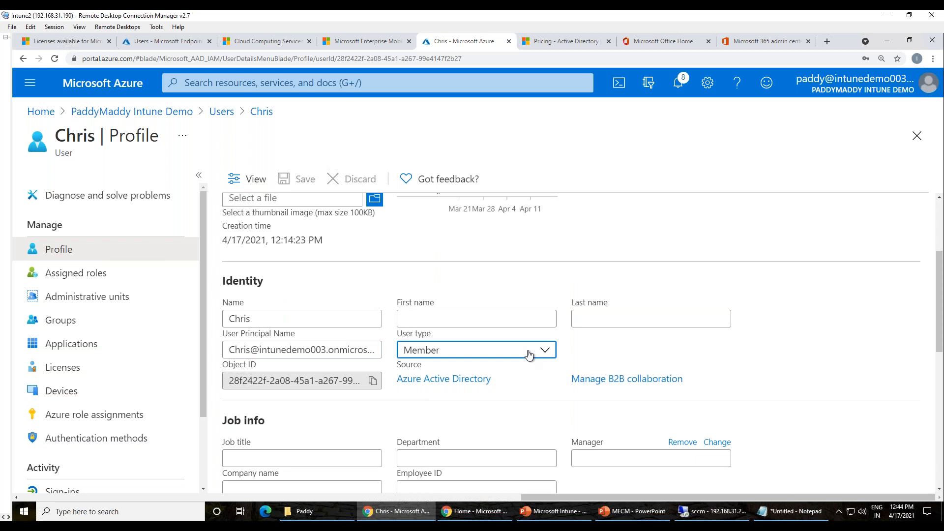
left_click_drag(376, 351, 260, 350)
left_click(328, 349)
key("BackSpace")
key("BackSpace")
key("BackSpace")
key("BackSpace")
key("BackSpace")
key("BackSpace")
key("BackSpace")
key("BackSpace")
key("BackSpace")
key("BackSpace")
key("BackSpace")
key("BackSpace")
key("BackSpace")
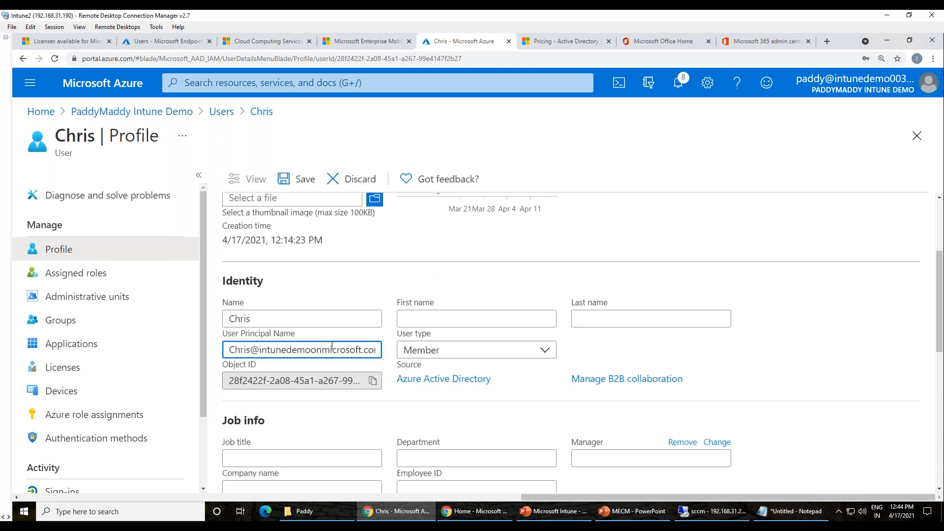
key("Delete")
key("Delete")
key("Delete")
key("Delete")
key("Delete")
key("Delete")
key("Delete")
key("Delete")
key("Delete")
key("Delete")
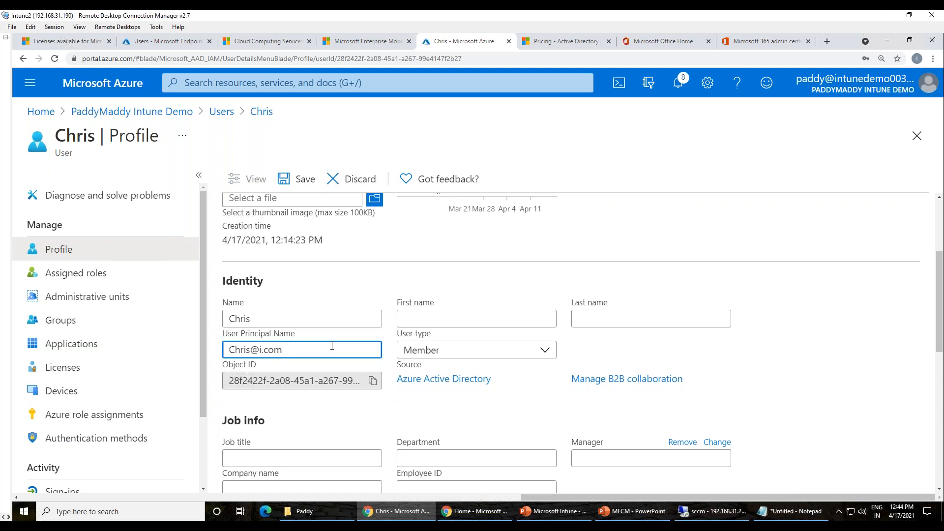
type("learninmylab")
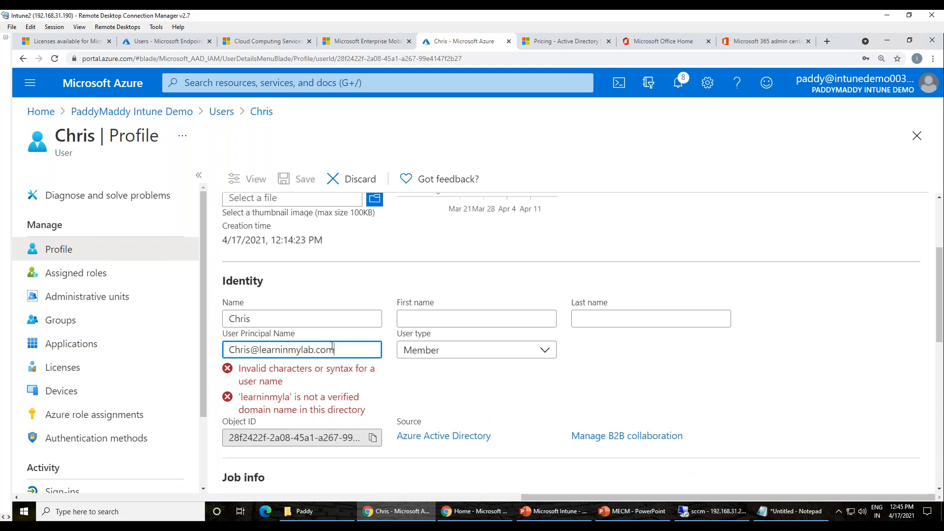
left_click(296, 180)
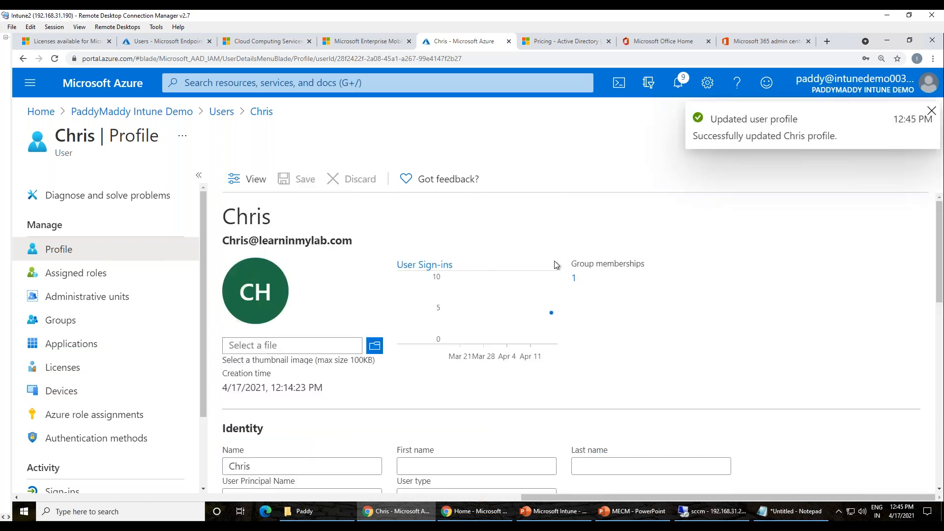
triple_click(271, 243)
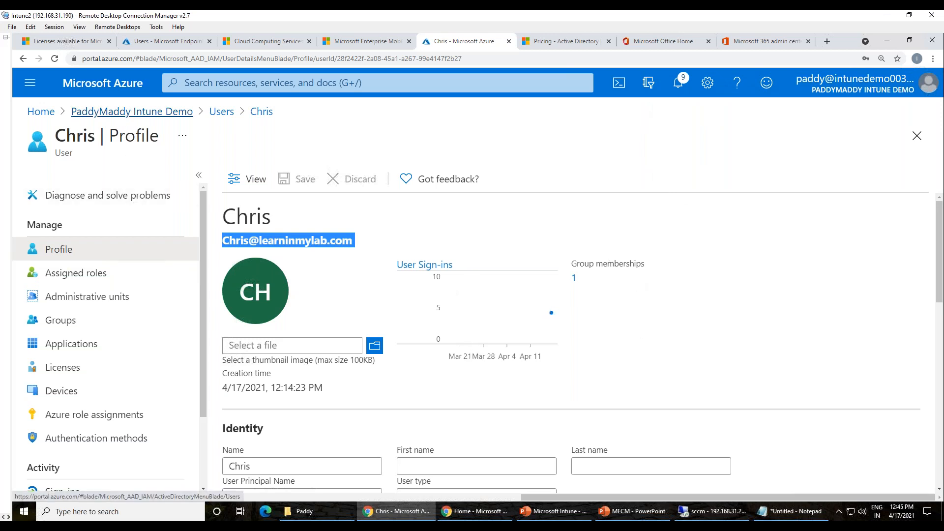
- From the tenant overview, open Company branding (Not configured) and start its configuration
left_click(132, 112)
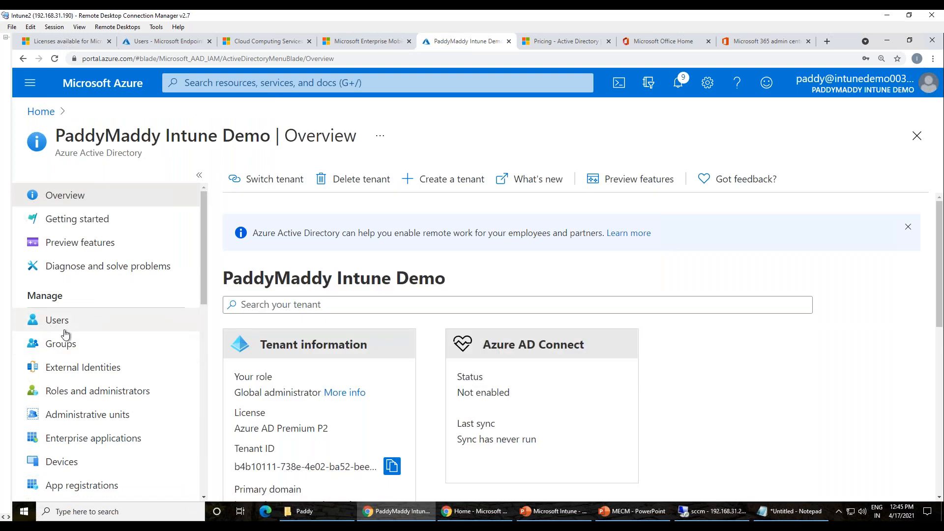
scroll(84, 343, "down", 4)
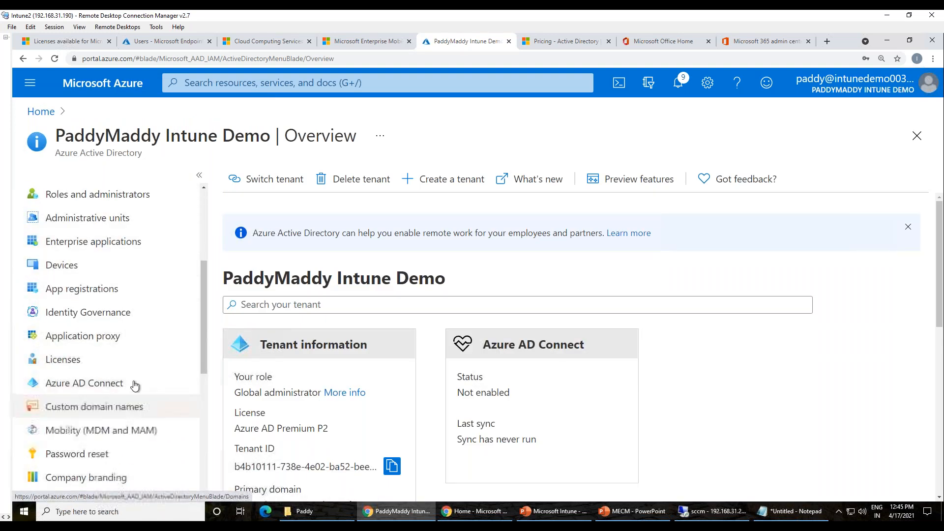
scroll(131, 374, "down", 1)
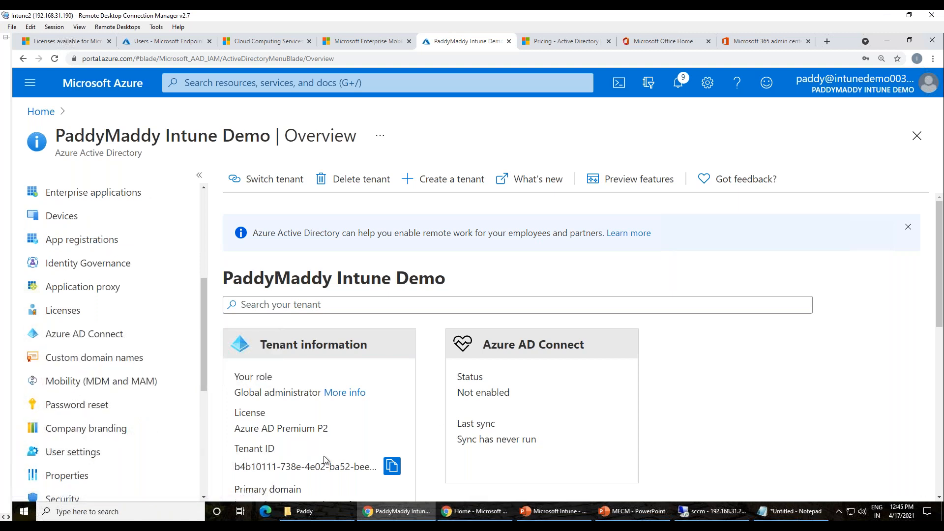
left_click(88, 435)
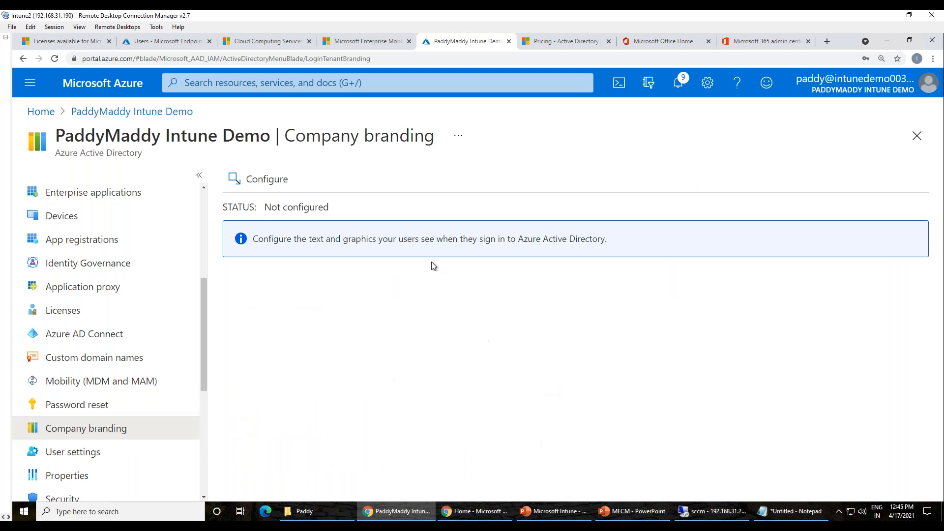
left_click(268, 180)
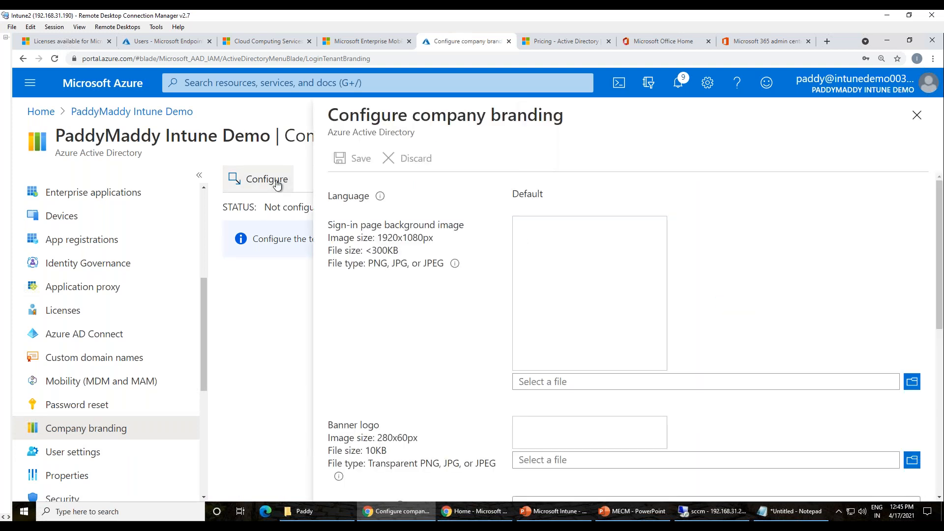
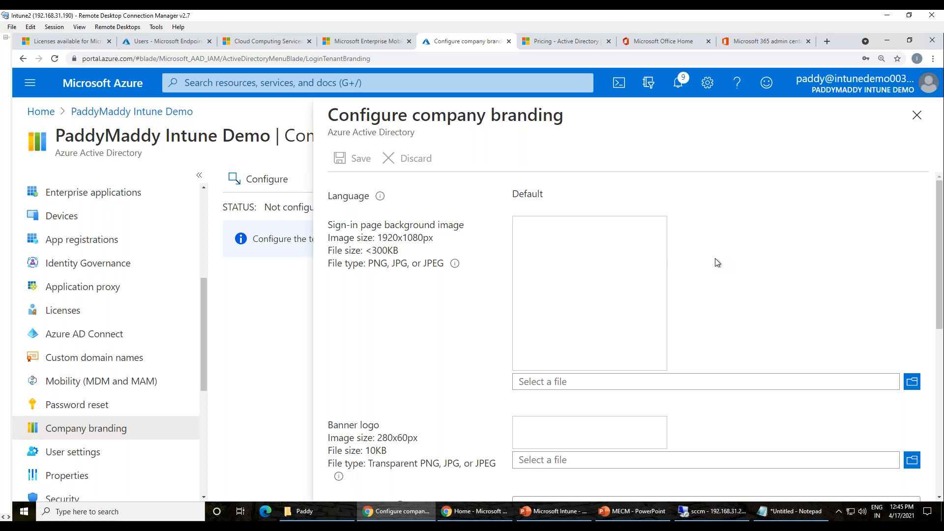
- Switch to the Paddy folder window in File Explorer
left_click(301, 510)
- Open the Logos folder full-screen and preview the square logo image in Photos
double_click(343, 228)
left_click(724, 125)
left_click(230, 121)
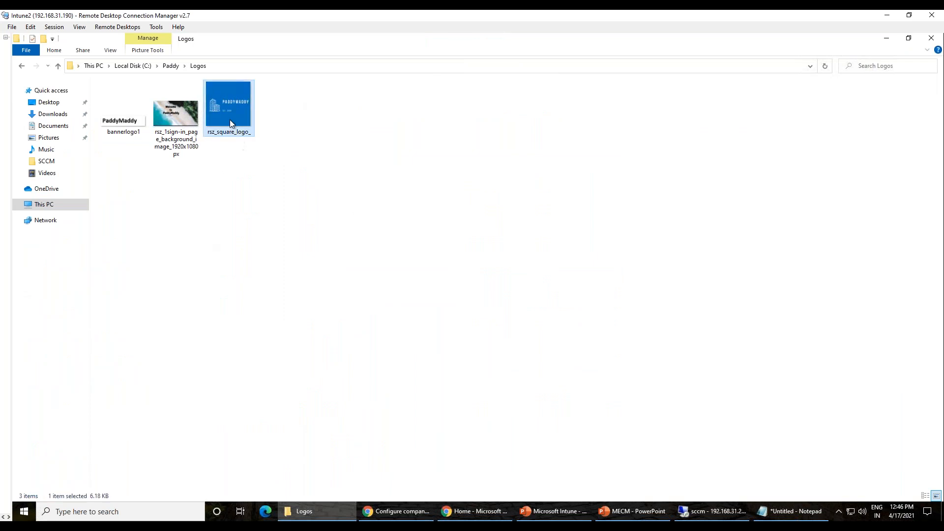
double_click(230, 122)
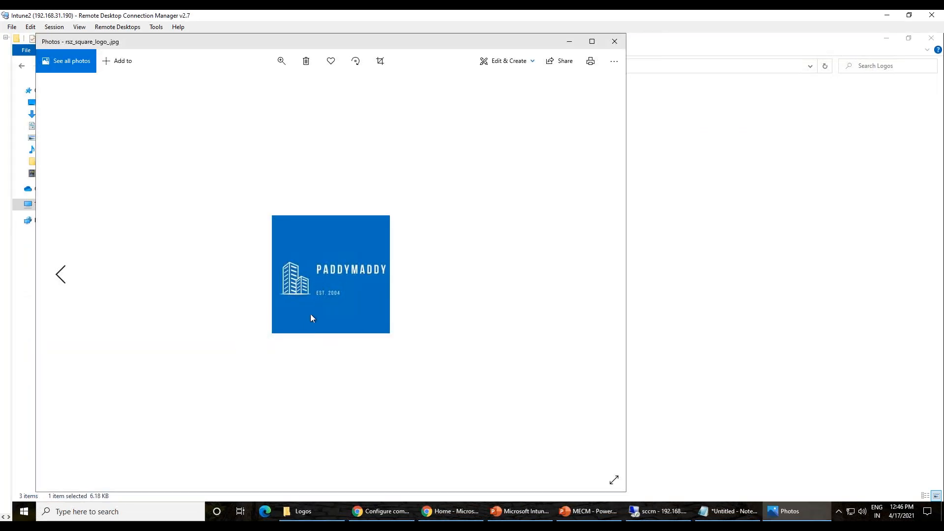
scroll(335, 304, "up", 1)
scroll(335, 270, "down", 1)
scroll(300, 293, "up", 2)
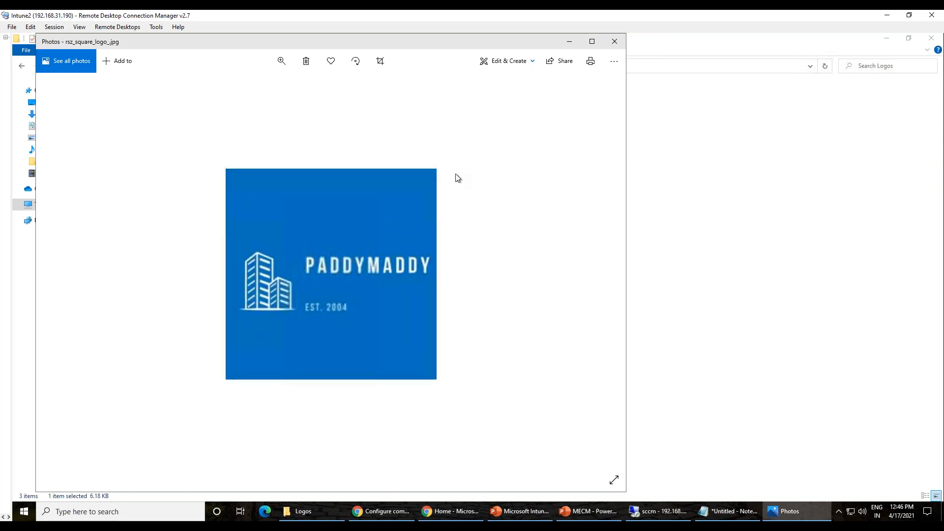
left_click(614, 45)
- Preview the sign-in background and bannerlogo1 images, then minimize File Explorer
double_click(173, 129)
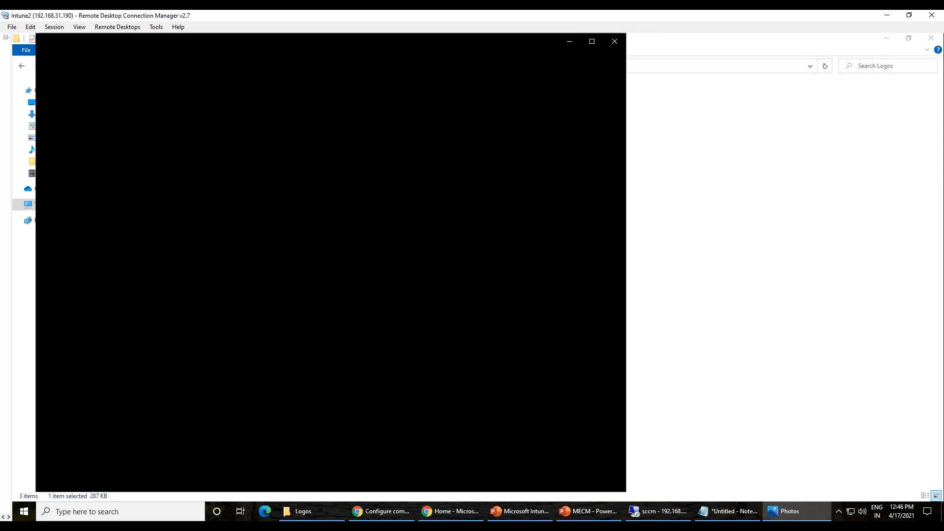
scroll(377, 338, "up", 1)
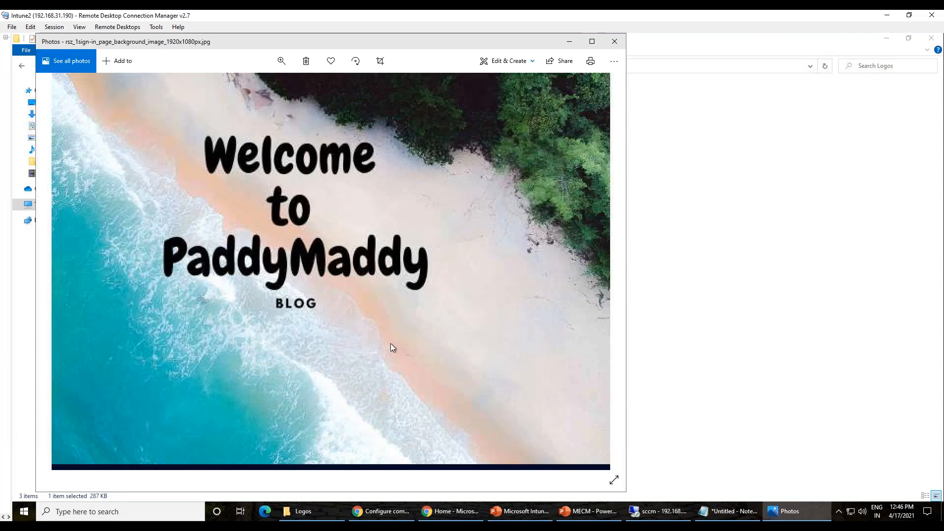
scroll(433, 352, "down", 1)
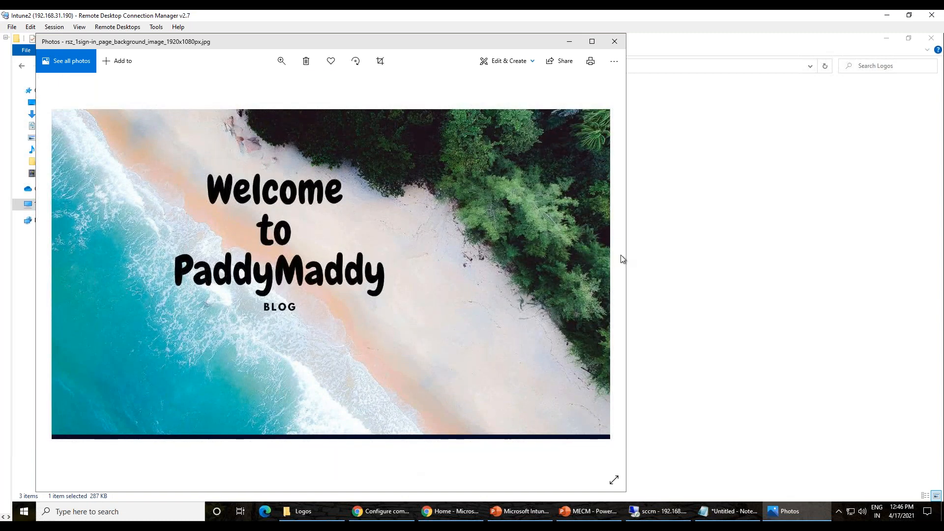
left_click(615, 41)
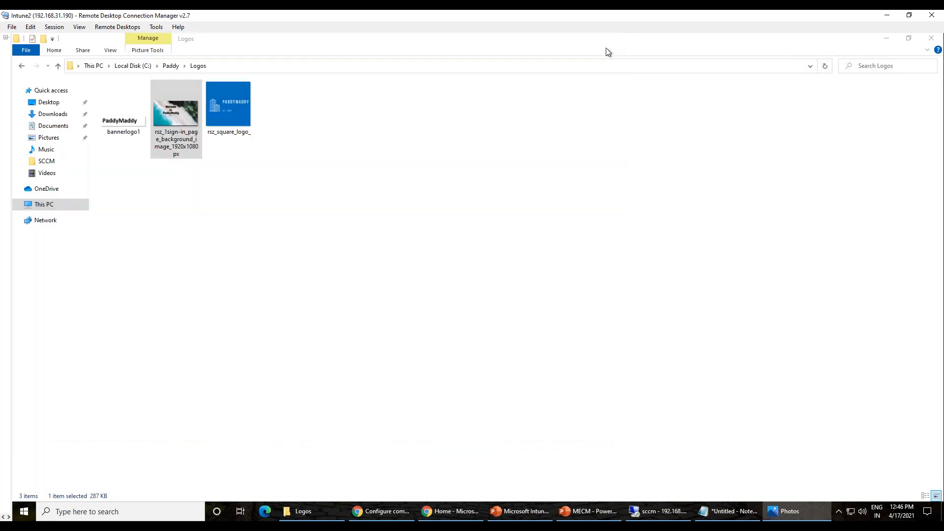
double_click(117, 121)
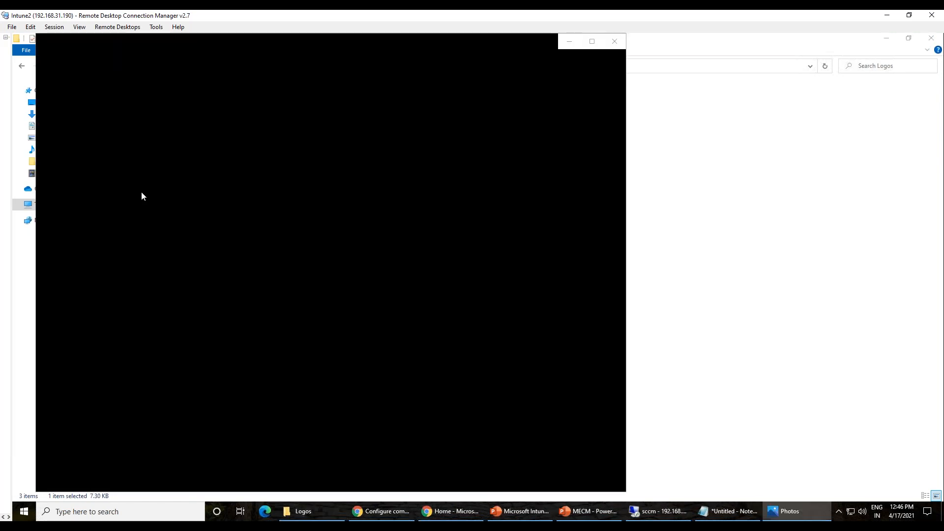
left_click(614, 42)
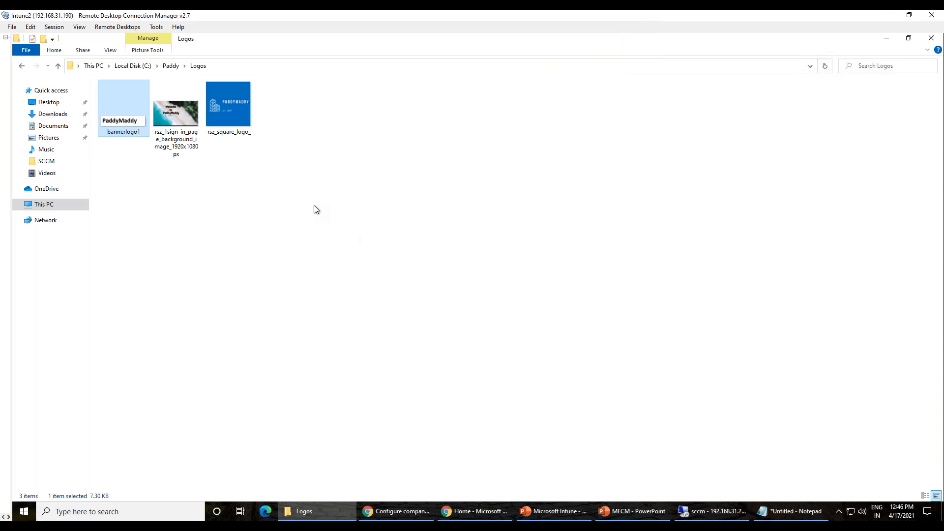
left_click(349, 293)
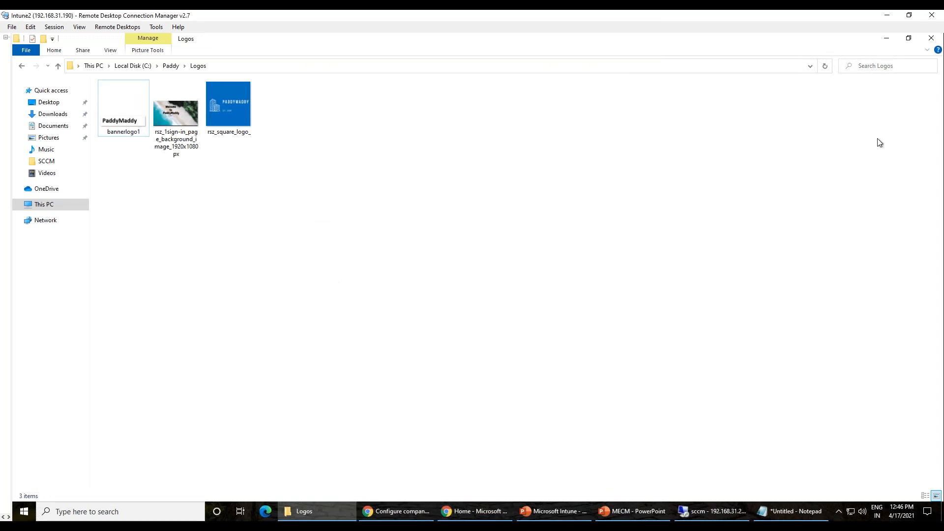
left_click(886, 38)
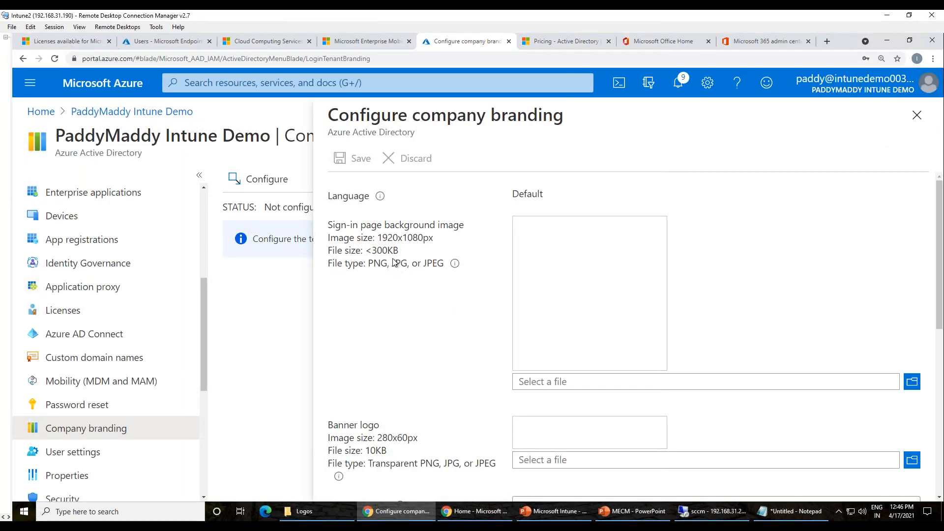
- Highlight the sign-in page background image label and its 1920x1080 size requirement
left_click_drag(333, 225, 457, 230)
left_click(350, 240)
left_click_drag(372, 228, 465, 226)
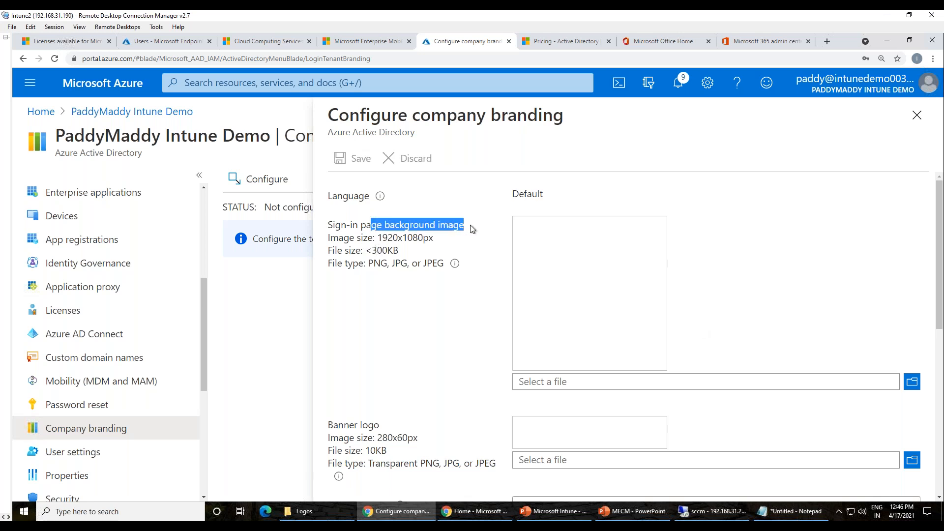
left_click(389, 340)
left_click_drag(382, 240, 420, 242)
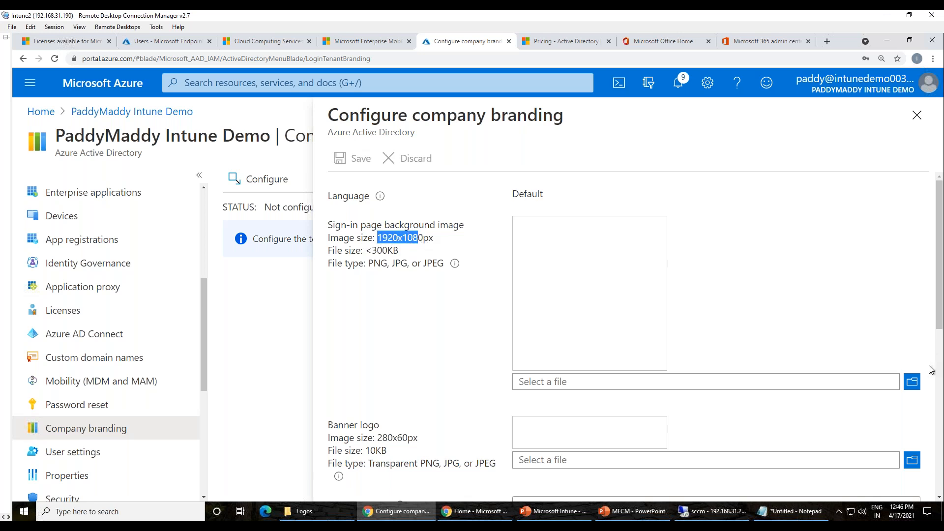
- Upload rsz_1sign-in_page_background_image_1920x1080px.jpg from C:\Paddy\Logos as the sign-in background
left_click(912, 381)
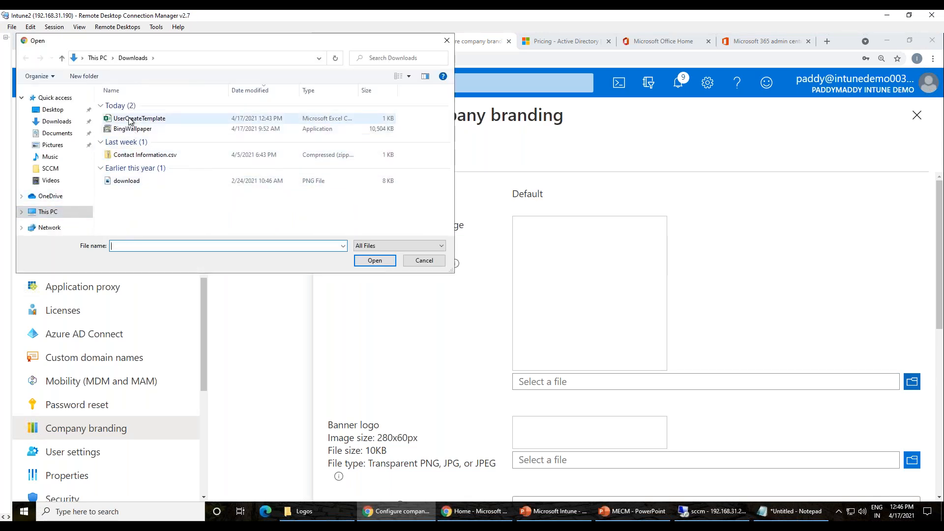
type("c:\\pad")
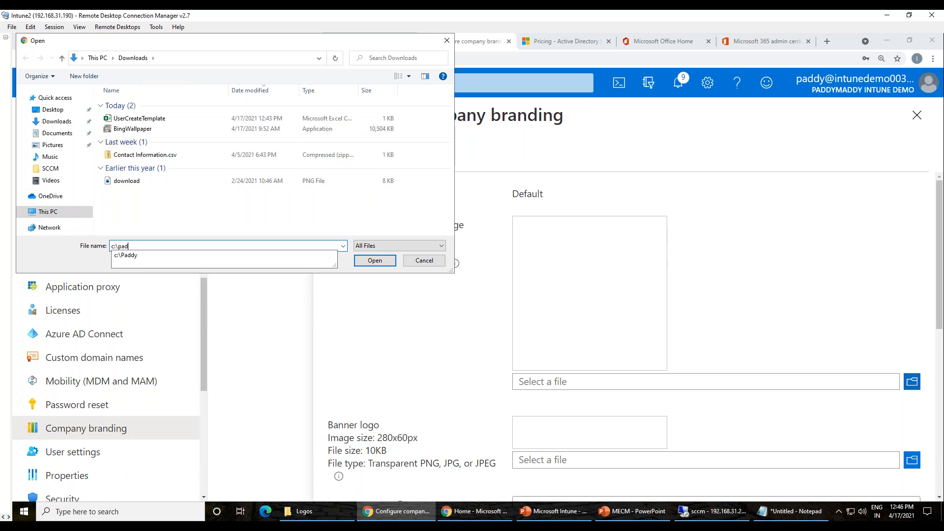
key("Down")
type("\\;lo")
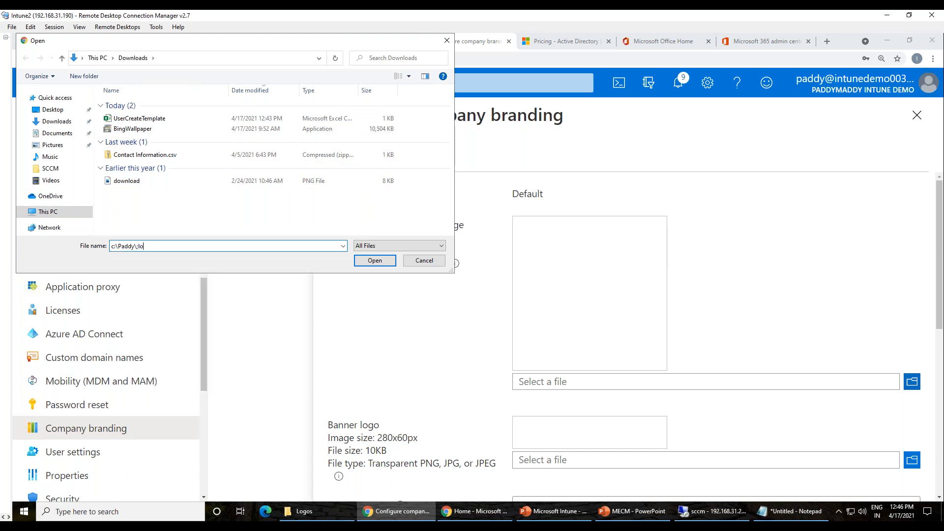
key("BackSpace")
key("BackSpace")
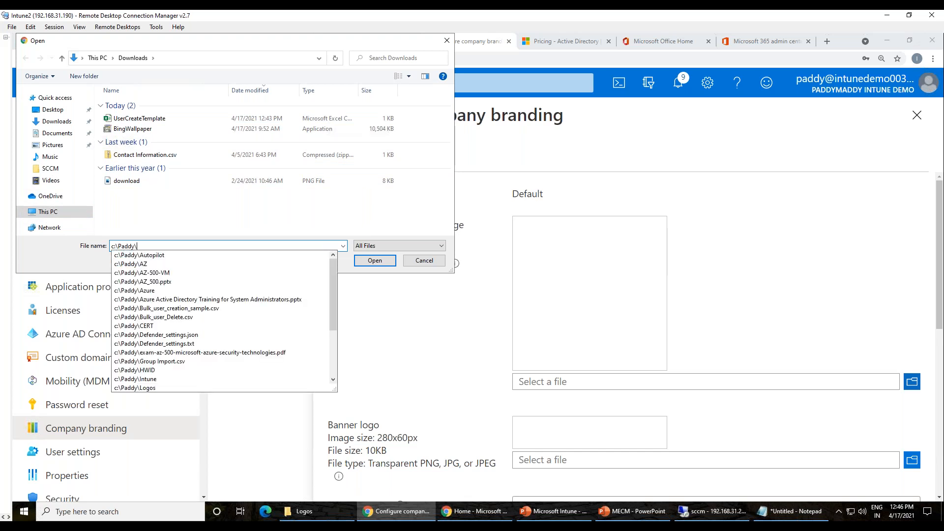
key("Up")
key("Up")
key("Up")
key("Up")
key("Up")
key("Up")
key("Up")
key("Up")
key("Up")
key("Up")
key("Up")
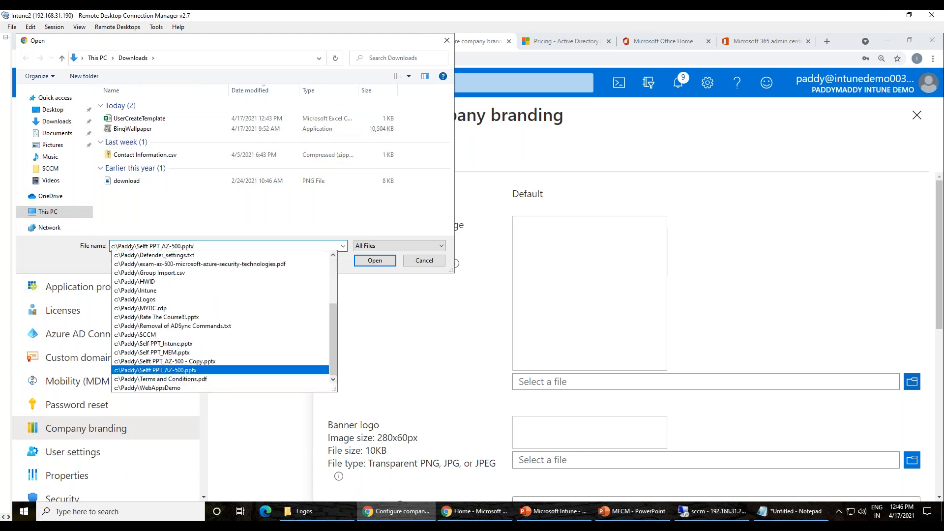
type("\\Paddy\\Logos\\")
key("Return")
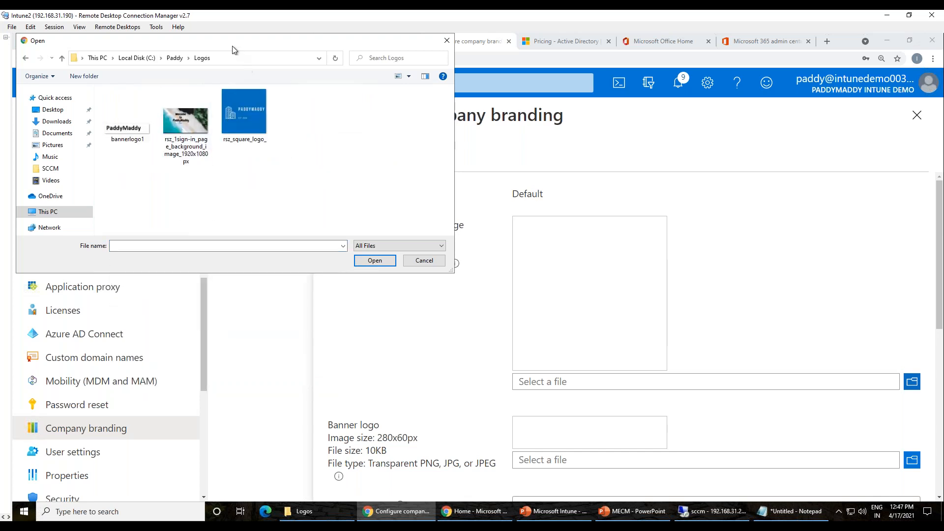
left_click_drag(192, 46, 247, 216)
left_click_drag(361, 397, 424, 264)
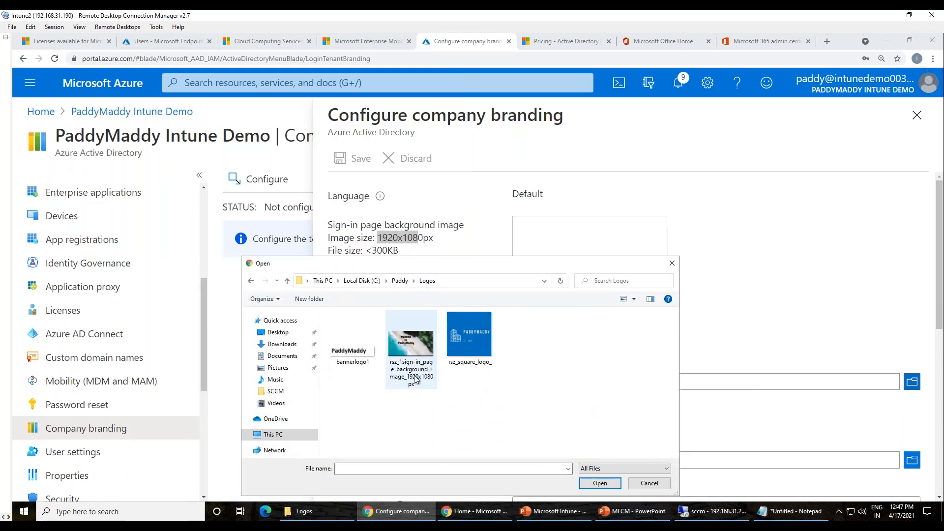
double_click(411, 350)
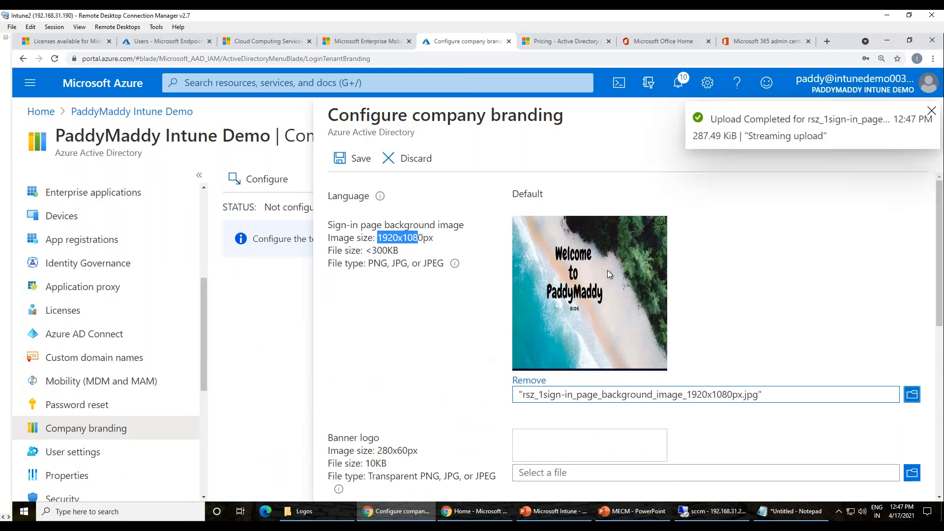
- Upload bannerlogo1.jpg from the Logos folder as the banner logo
scroll(522, 300, "down", 2)
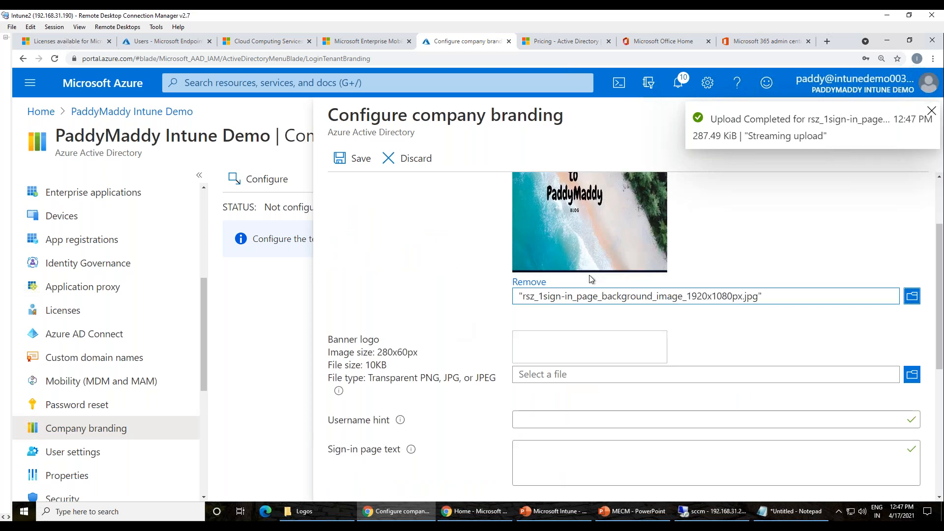
scroll(578, 287, "down", 1)
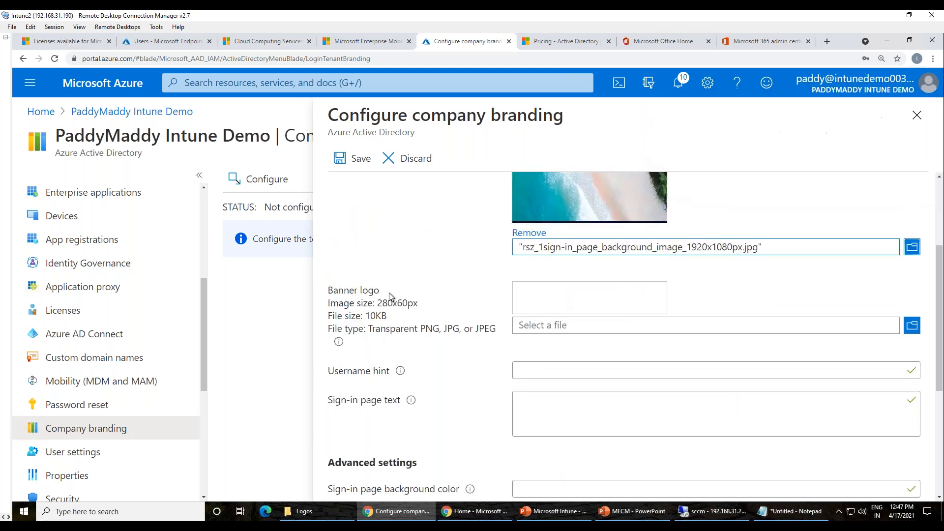
left_click(912, 325)
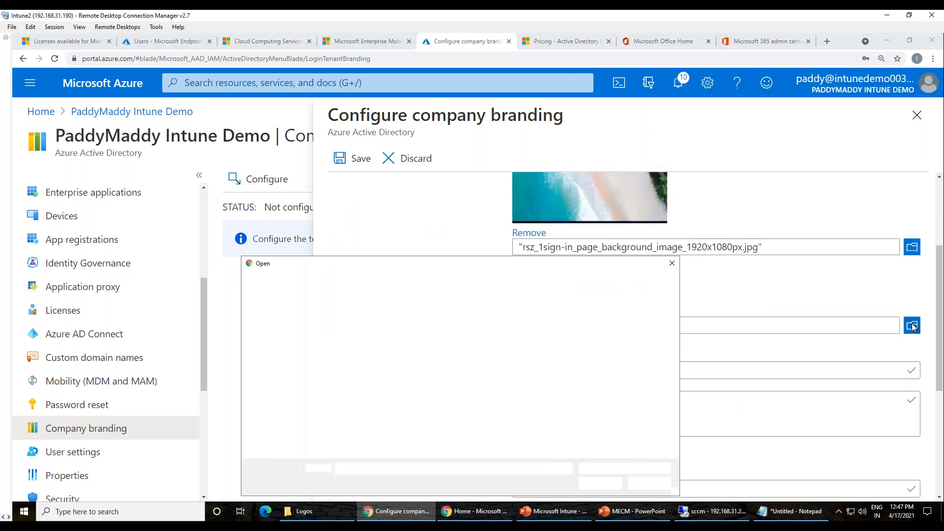
left_click_drag(463, 264, 520, 55)
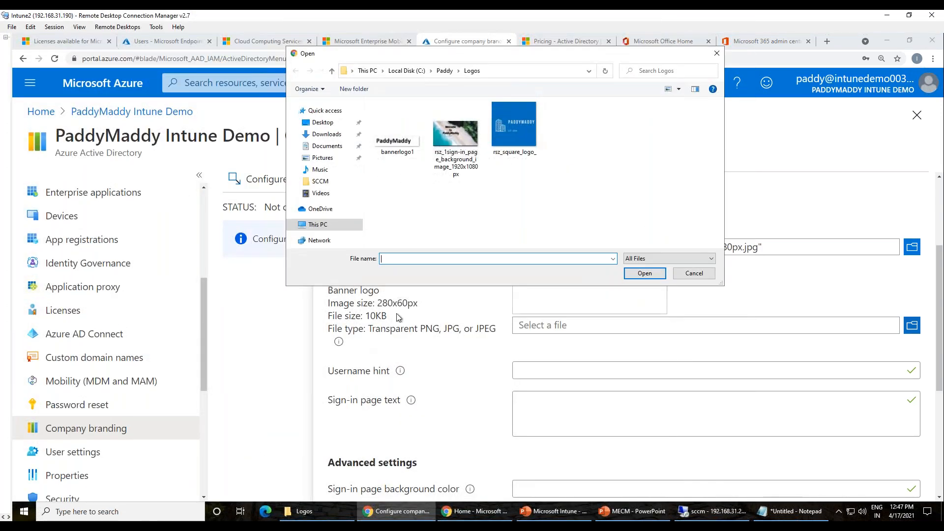
double_click(397, 140)
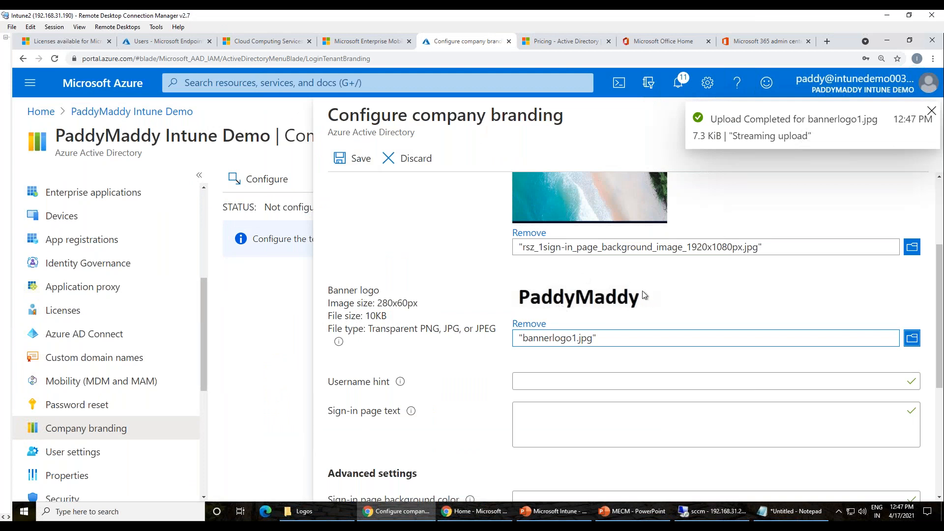
- Enter an example sign-in name as the username hint and copy it into the sign-in page text
scroll(432, 415, "down", 2)
left_click(559, 285)
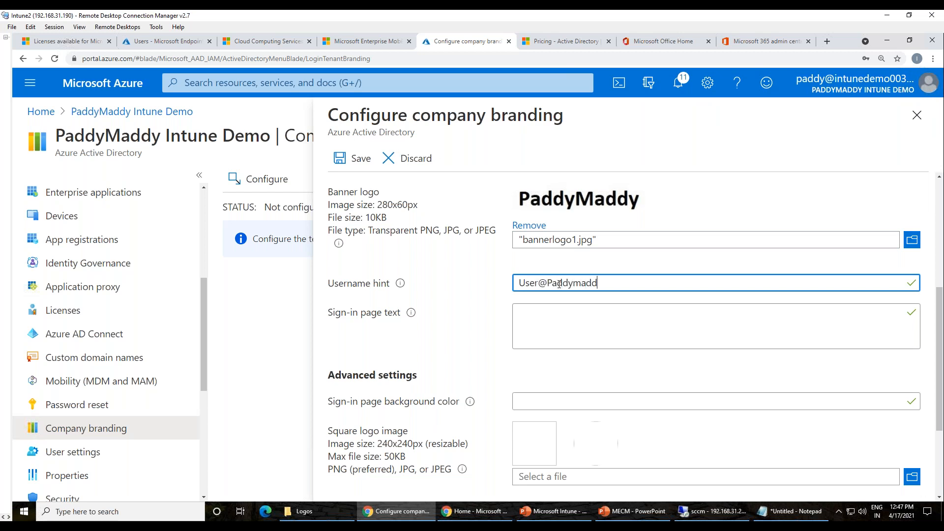
key("BackSpace")
left_click(602, 313)
left_click(614, 284)
key("ctrl+a")
key("ctrl+c")
left_click(618, 333)
key("ctrl+v")
scroll(466, 380, "down", 5)
scroll(424, 326, "up", 5)
scroll(426, 347, "down", 1)
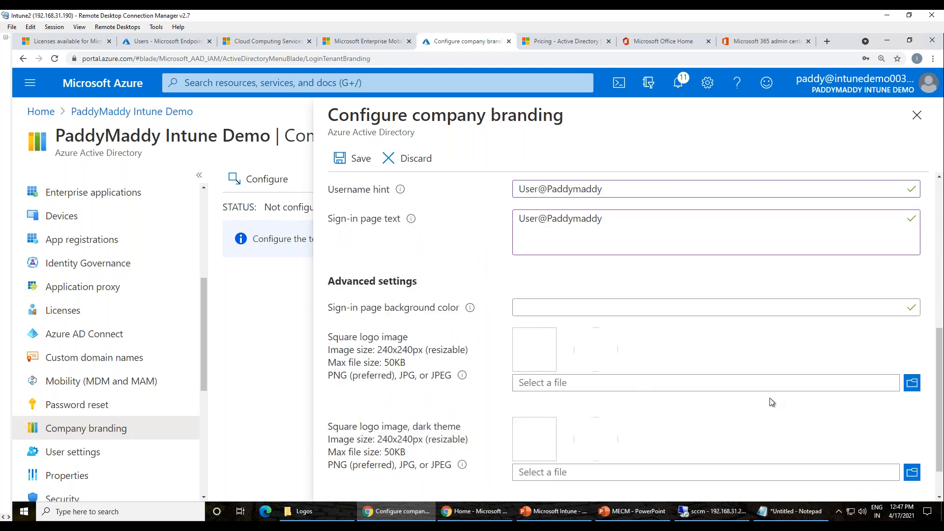
- Set the square logo image to rsz_square_logo_.jpg, replacing the mistakenly chosen beach image
left_click(912, 383)
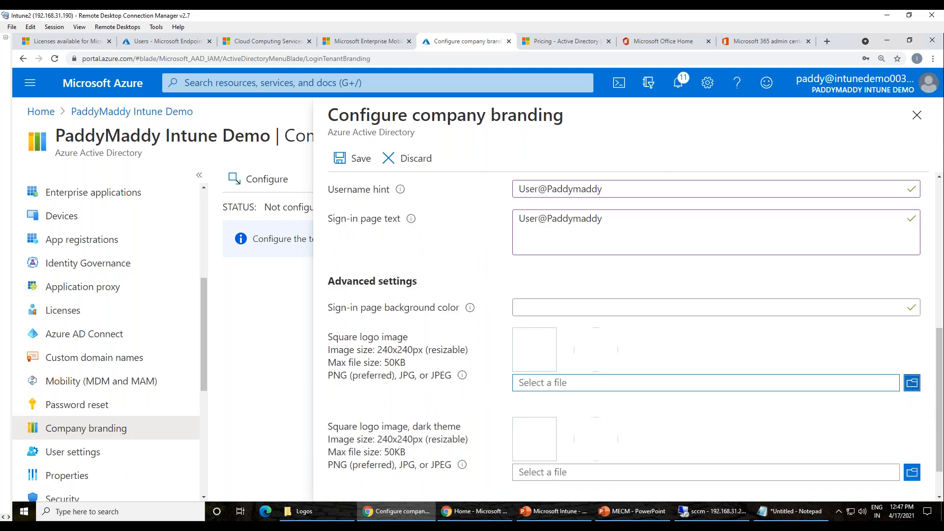
double_click(465, 150)
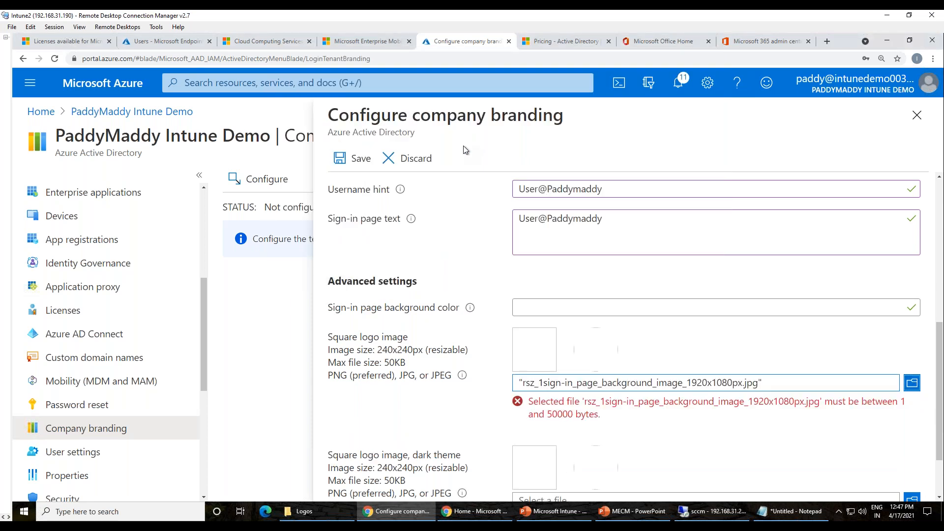
left_click(912, 383)
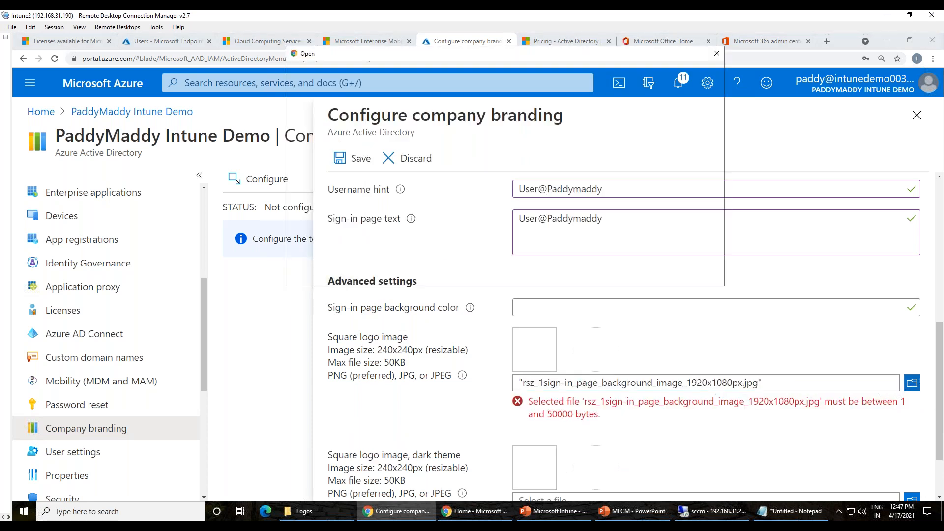
double_click(524, 143)
scroll(462, 379, "down", 1)
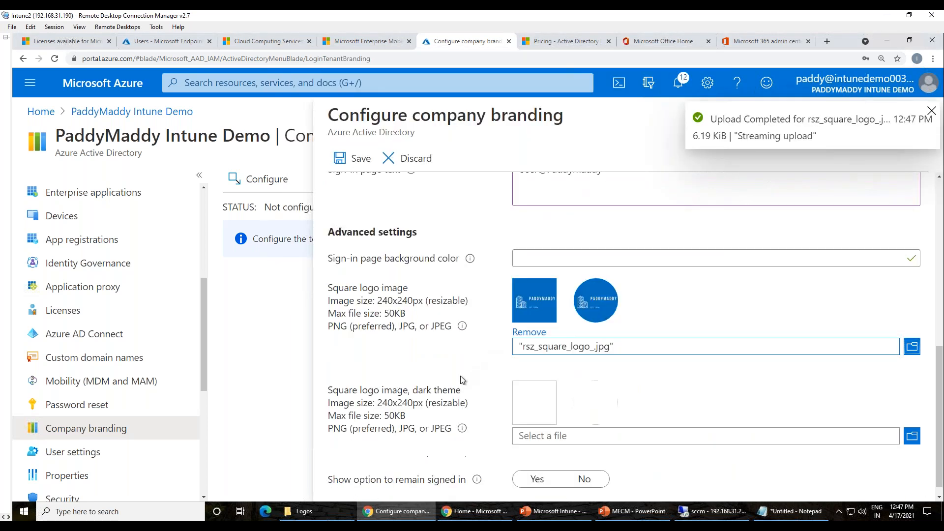
- Set the dark-theme square logo to rsz_square_logo_.jpg, replacing the wrongly picked file
triple_click(450, 446)
left_click(913, 423)
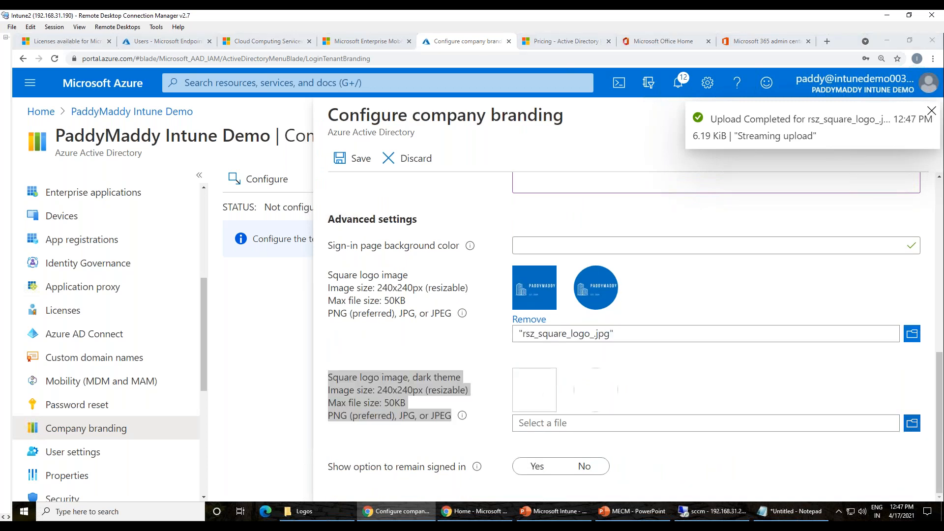
double_click(460, 145)
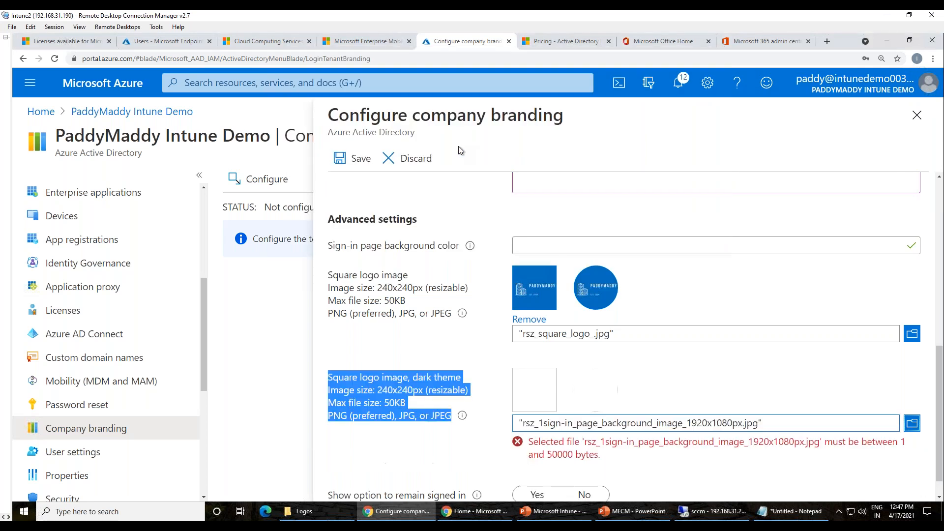
left_click(913, 423)
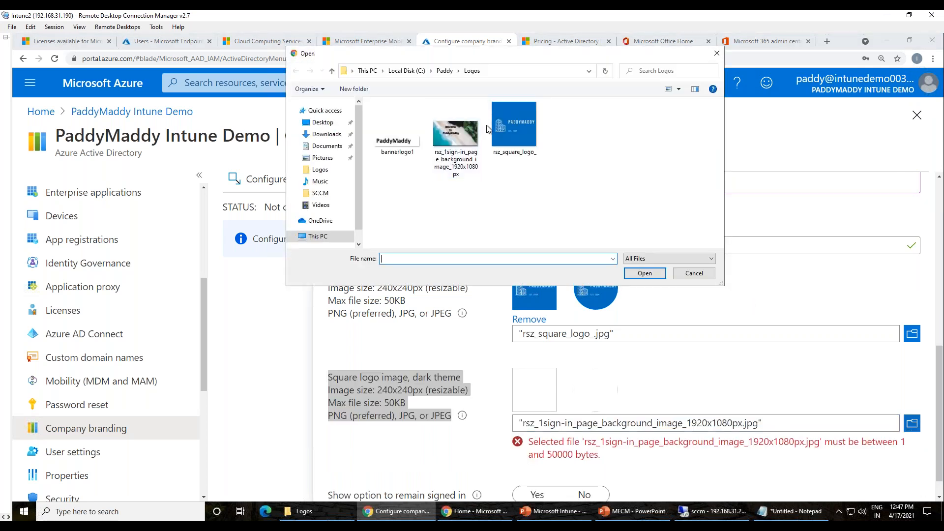
double_click(527, 140)
left_click(403, 438)
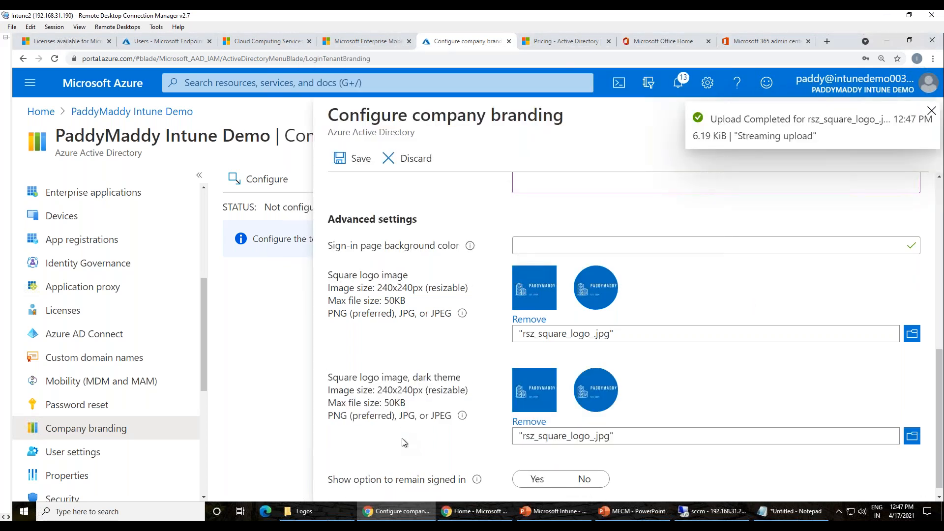
scroll(422, 358, "down", 1)
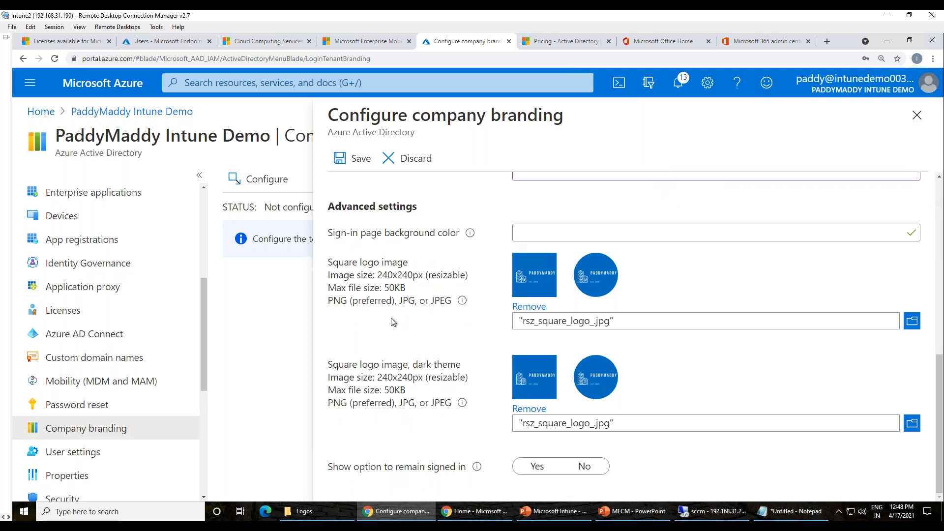
- Set 'Show option to remain signed in' to Yes, save the branding, and close the extra Azure home window
left_click(539, 467)
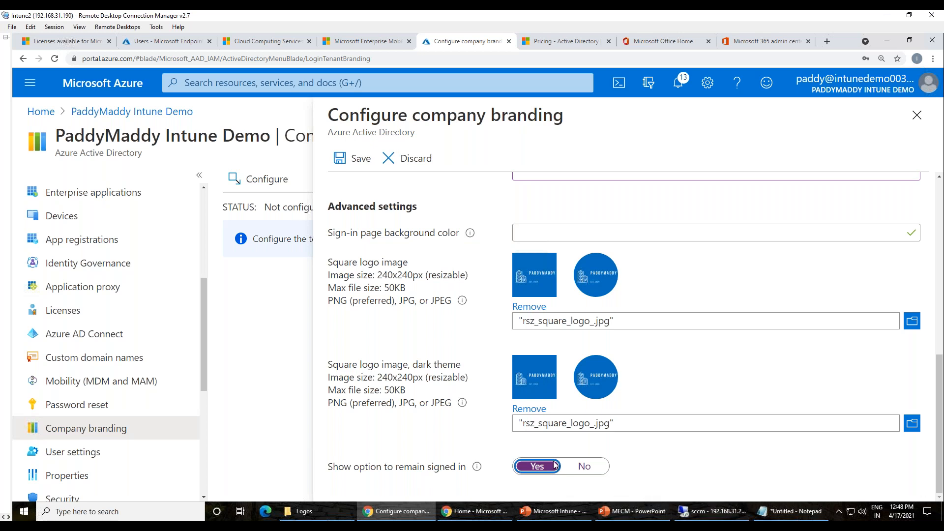
left_click(341, 169)
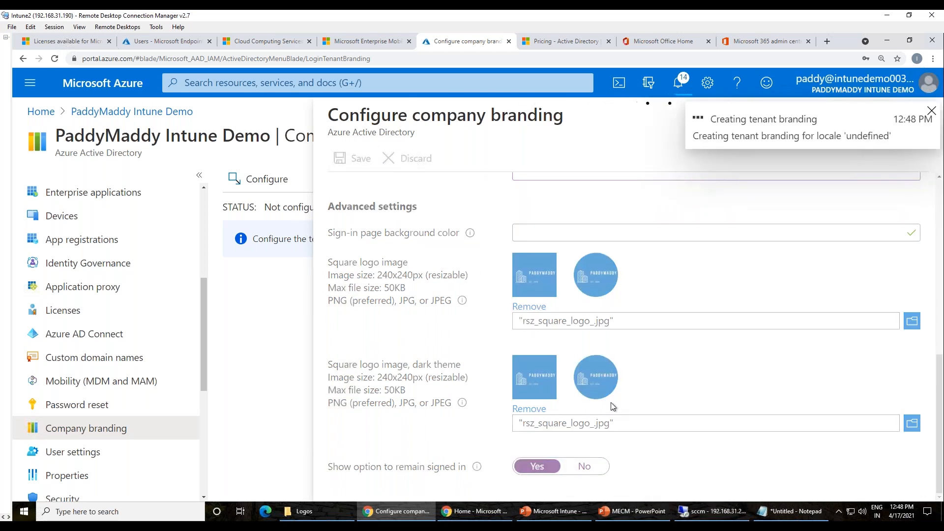
scroll(612, 408, "up", 5)
left_click(483, 512)
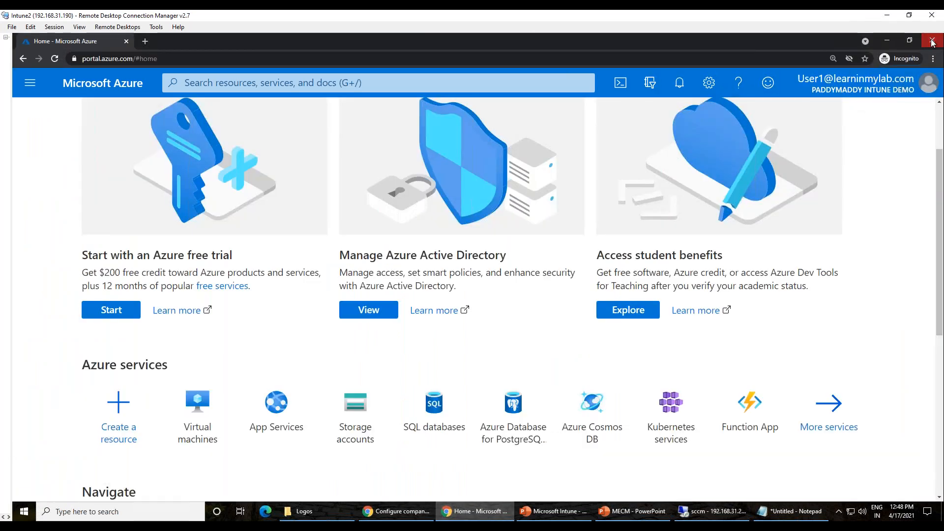
left_click(932, 41)
- In a new incognito window, go to portal.azure.com and submit the test account's e-mail
left_click(933, 59)
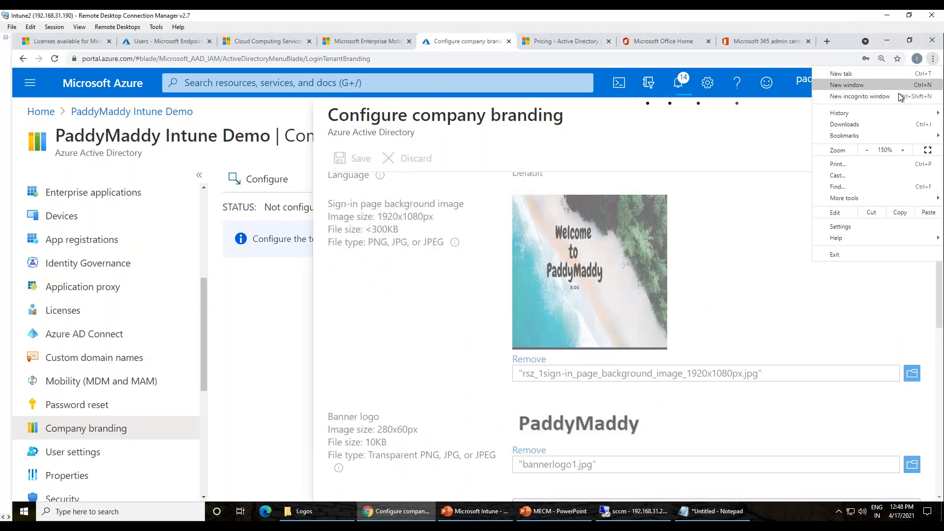
left_click(898, 93)
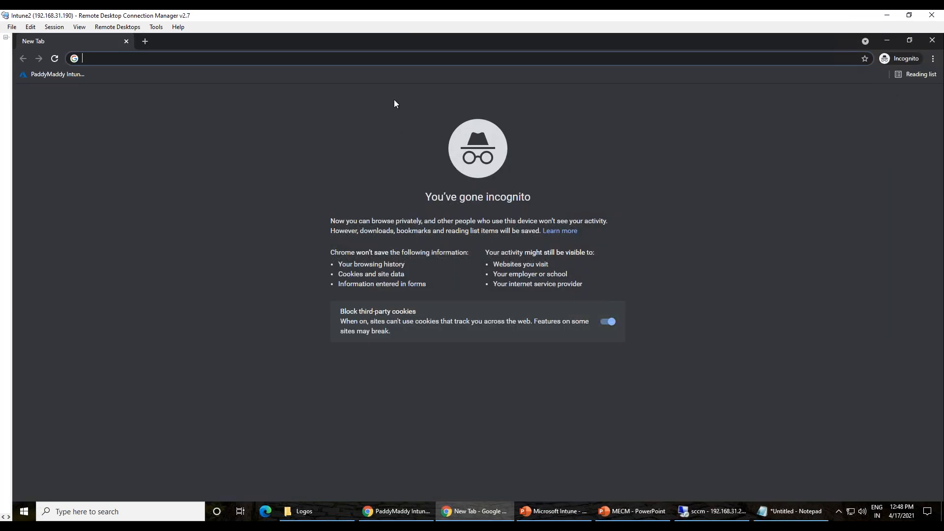
type("porta")
key("Return")
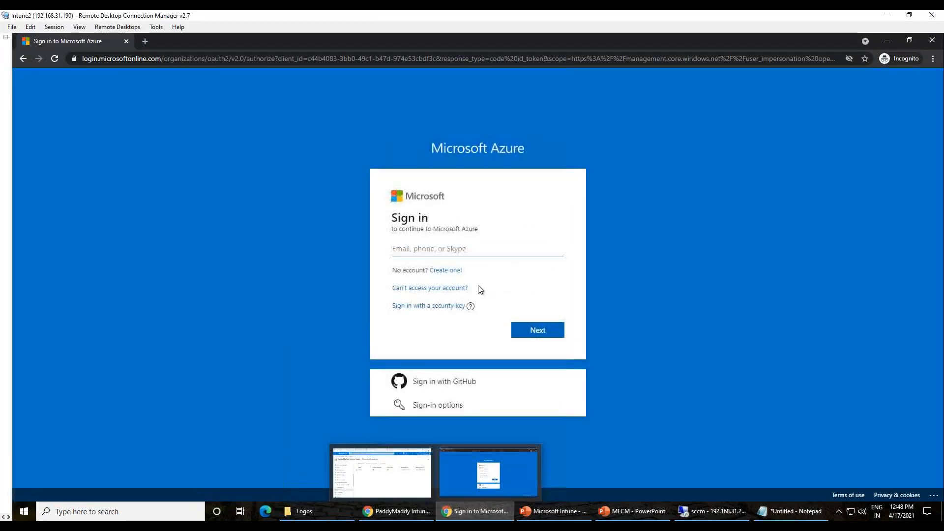
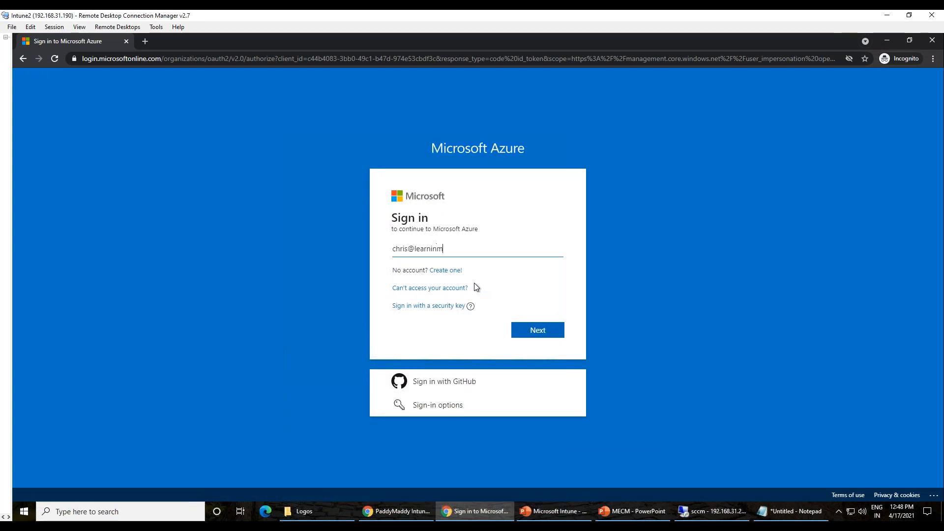
key("Tab")
left_click(535, 328)
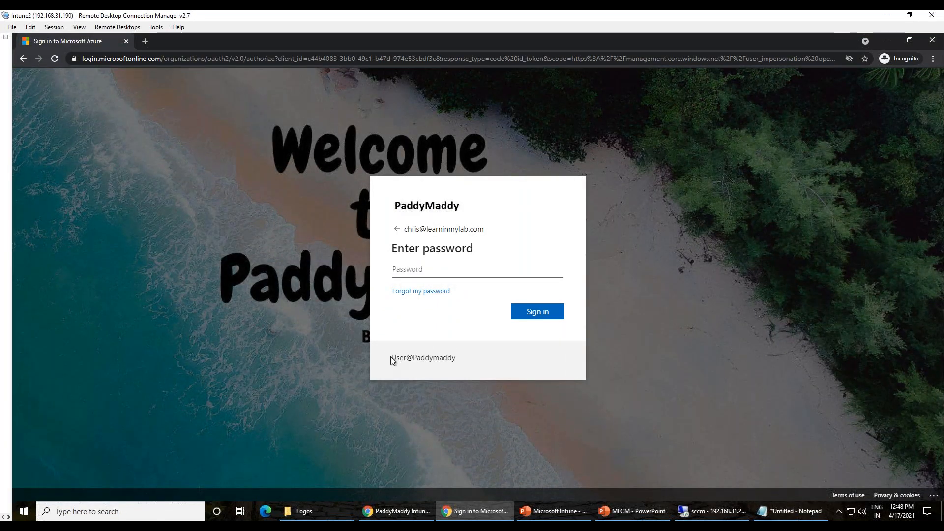
- Select the custom sign-in page text on the branded password page, then return to the branding window
left_click_drag(396, 358, 469, 365)
triple_click(441, 359)
left_click(398, 511)
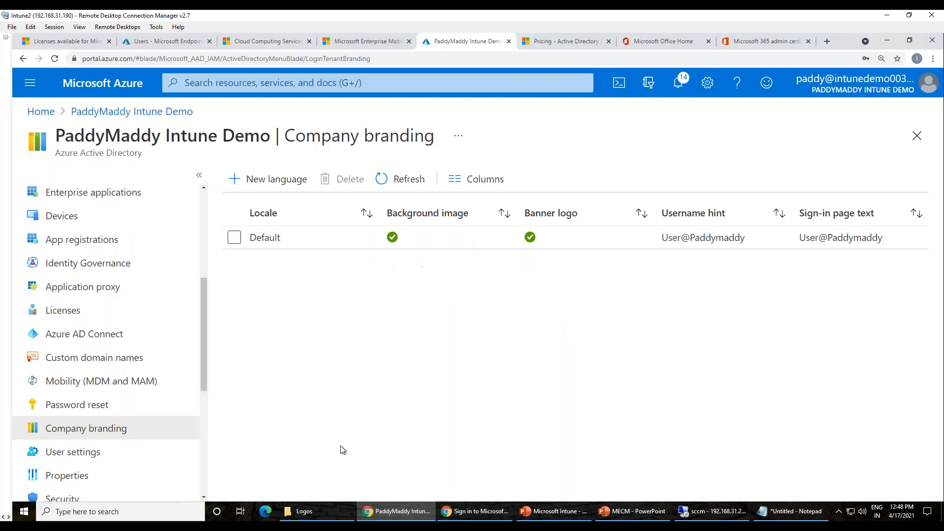
- Open the Default locale branding, inspect its sign-in page text, and return to the incognito window
left_click(302, 240)
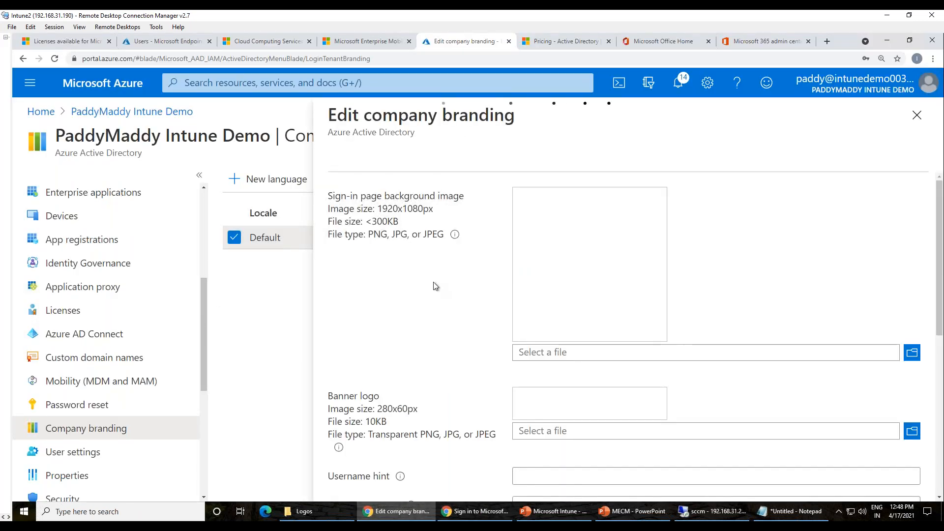
scroll(414, 374, "down", 5)
left_click(626, 249)
left_click_drag(626, 249, 506, 244)
left_click(620, 238)
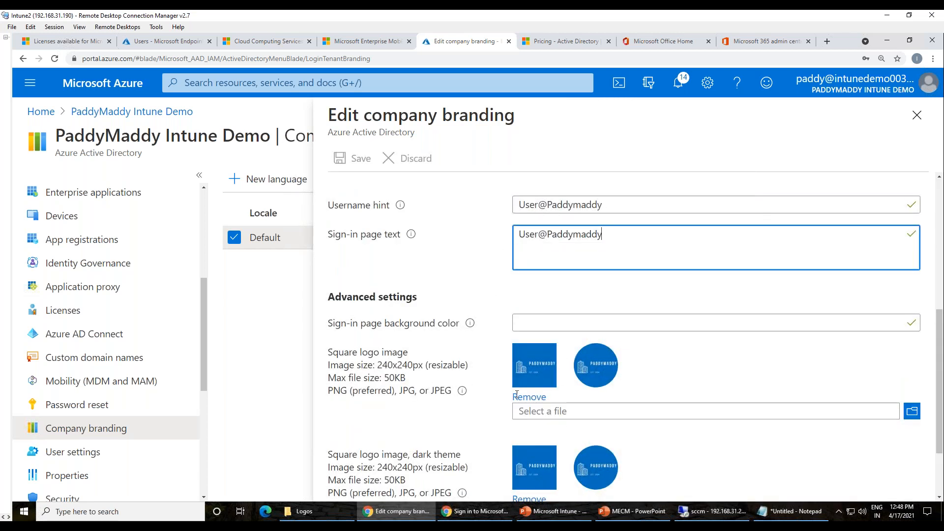
left_click(475, 512)
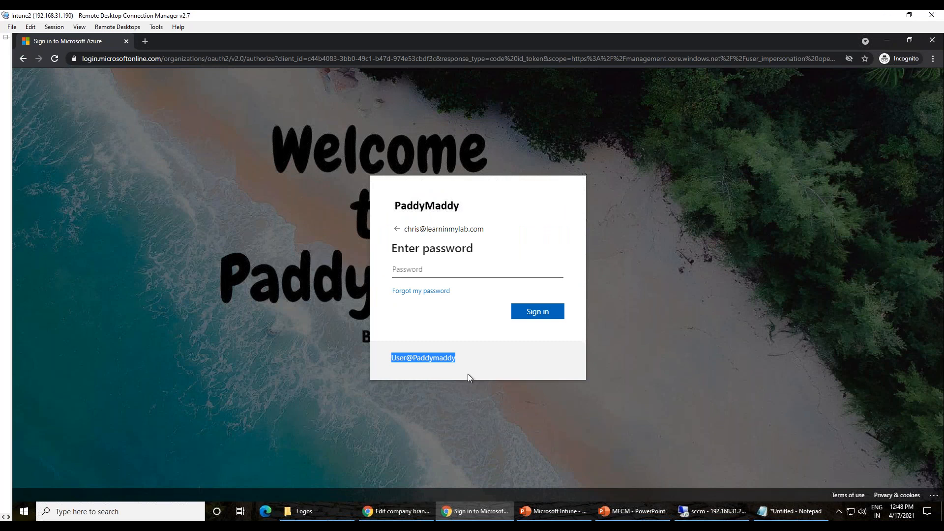
- Focus the password field, briefly check the notes and branding windows, then return to sign-in
left_click(443, 270)
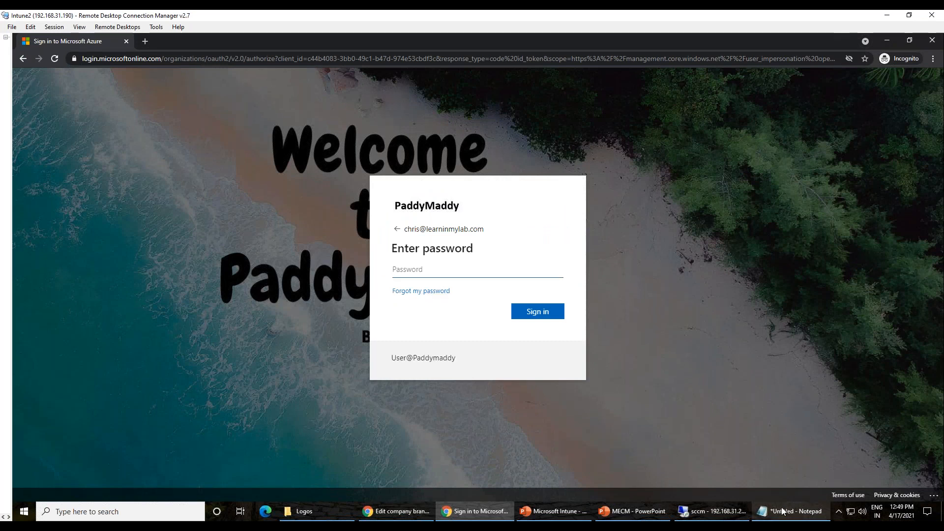
mouse_move(785, 518)
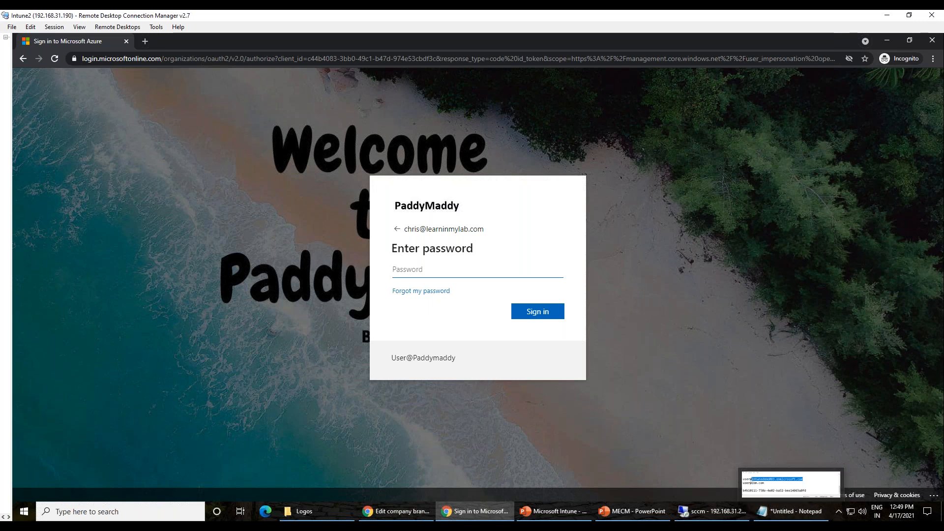
left_click(791, 514)
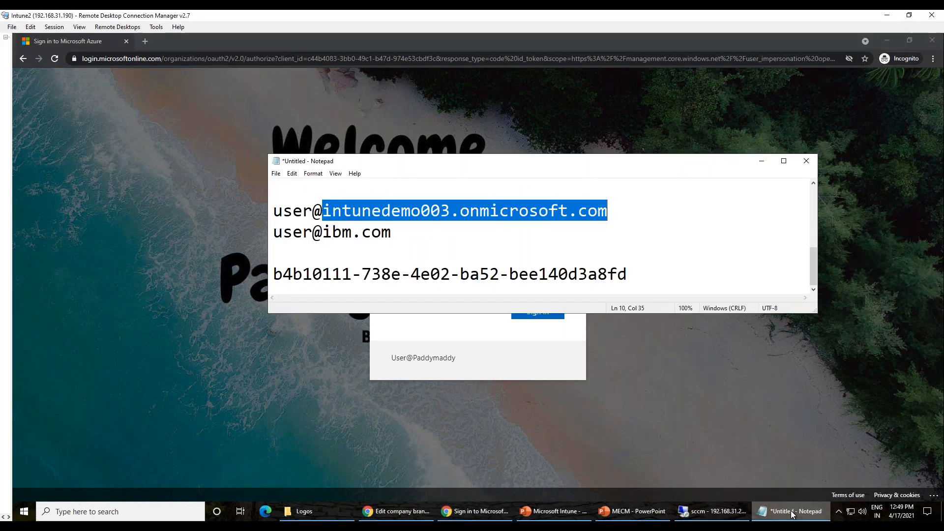
left_click(792, 514)
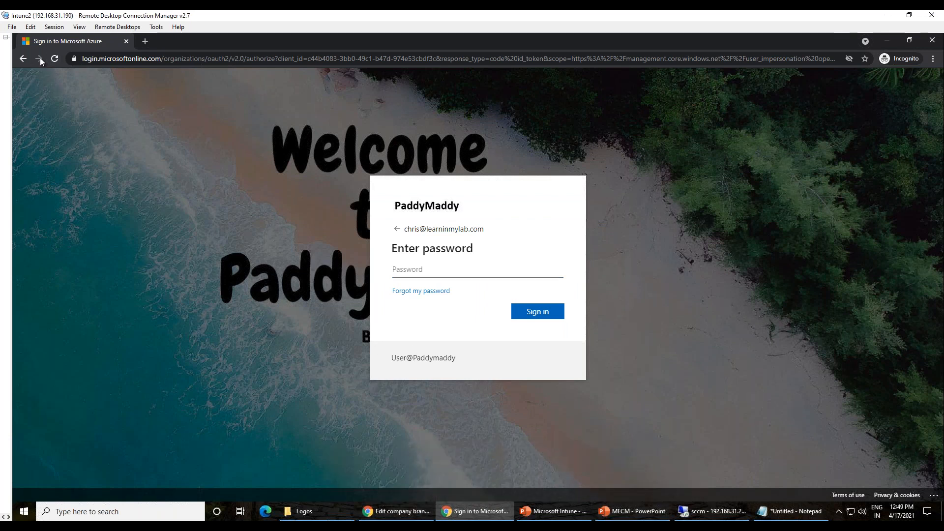
left_click(405, 514)
left_click(475, 512)
- Go back and reload the branded password page, then close the Edit company branding blade
left_click(397, 229)
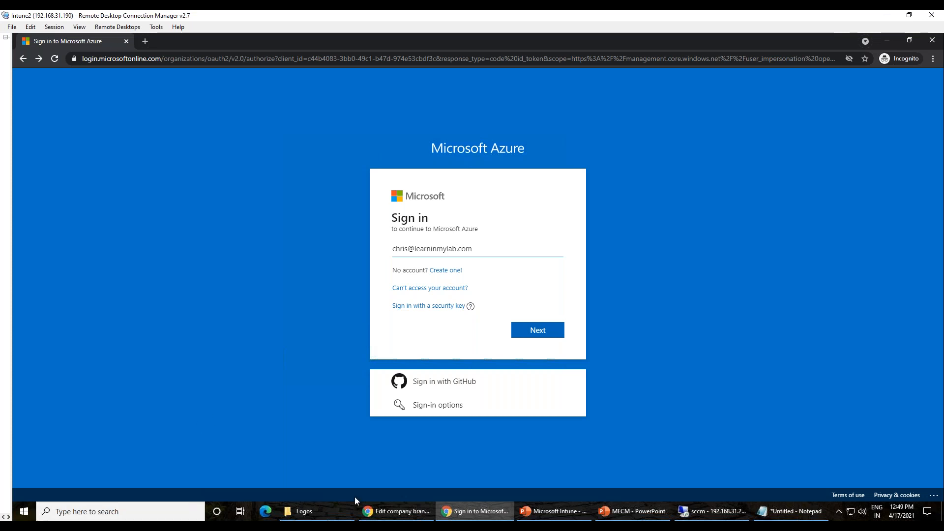
left_click(552, 331)
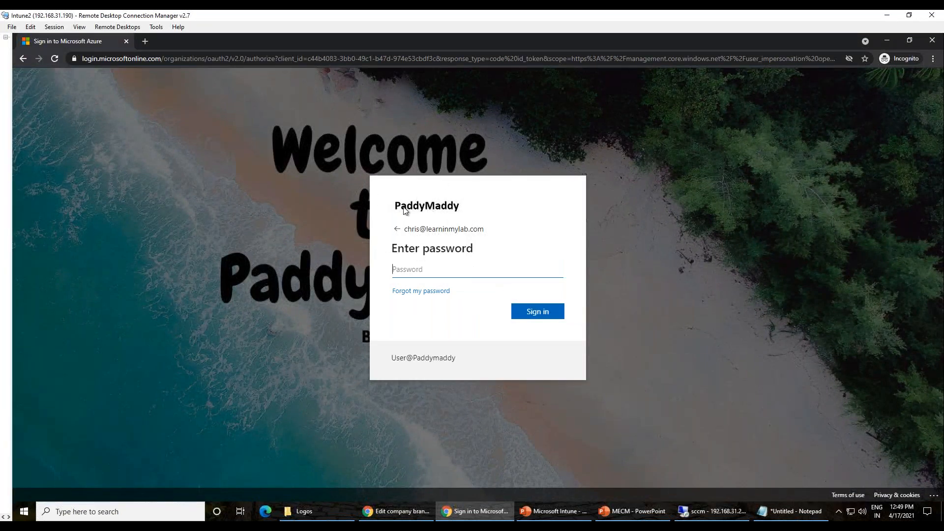
left_click_drag(407, 229, 473, 230)
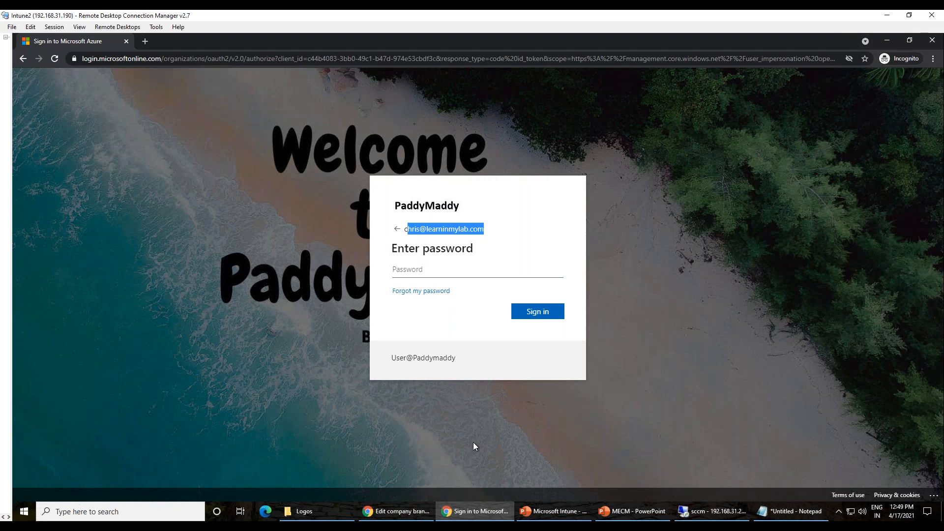
left_click(415, 518)
left_click(920, 118)
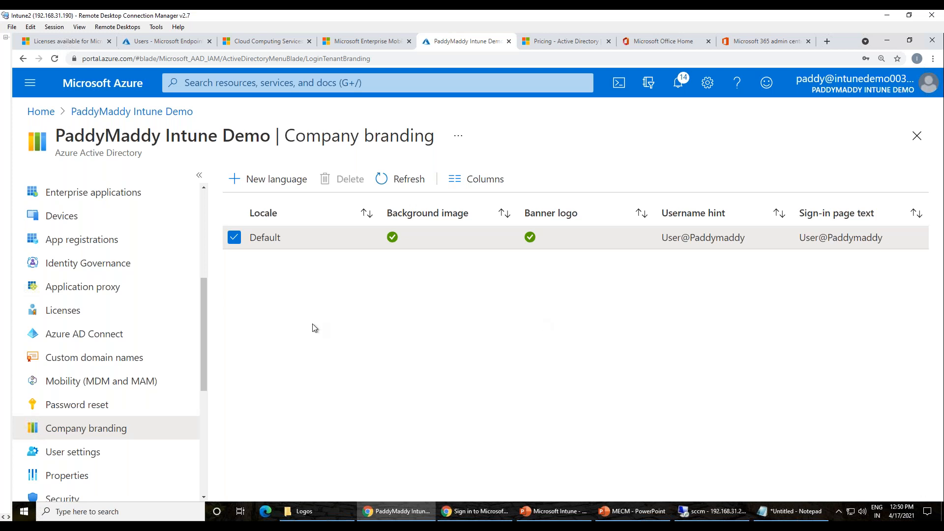
- Start a Deutsch (Deutschland) language branding, then close it and confirm discarding the unsaved edits
left_click(256, 180)
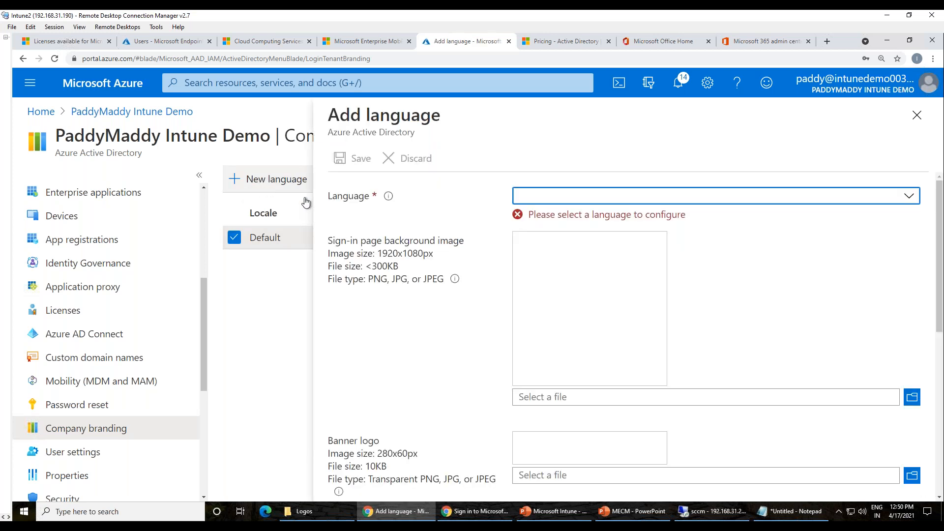
scroll(424, 346, "down", 4)
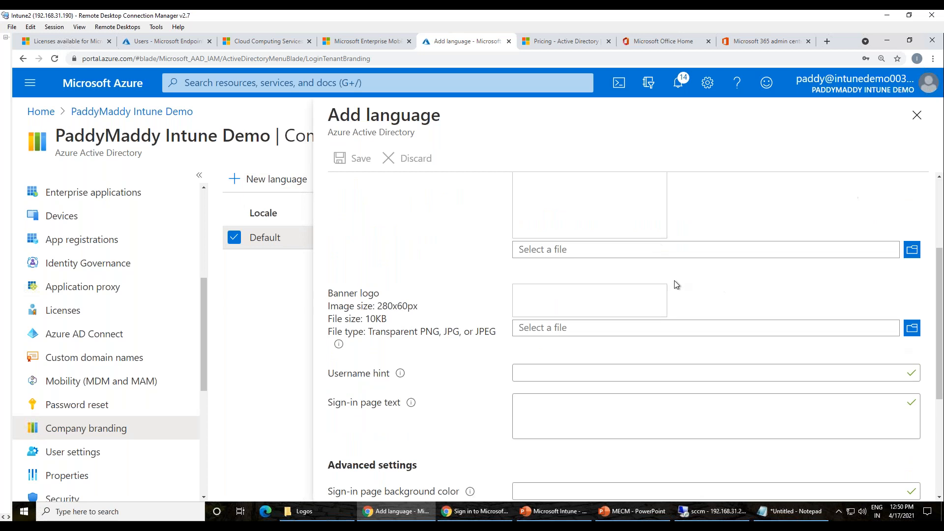
scroll(553, 312, "down", 3)
scroll(474, 389, "up", 7)
left_click(909, 197)
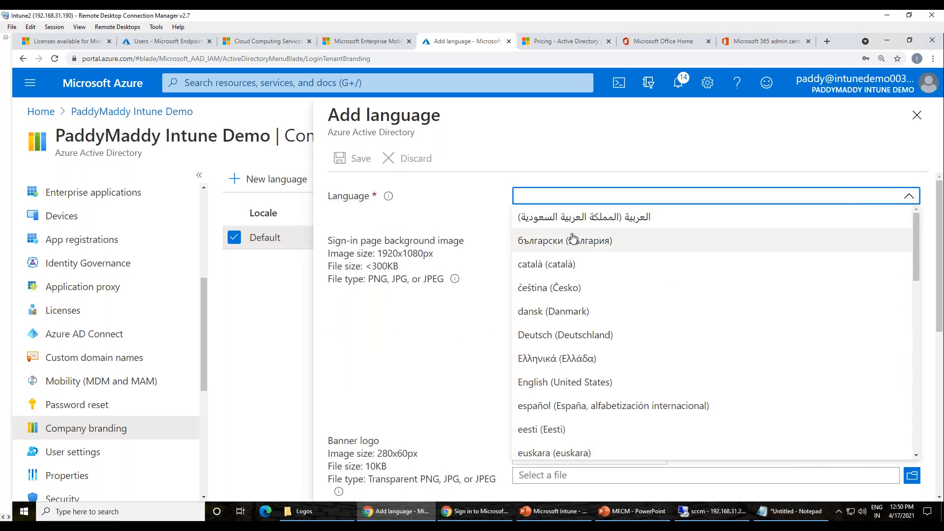
left_click(638, 339)
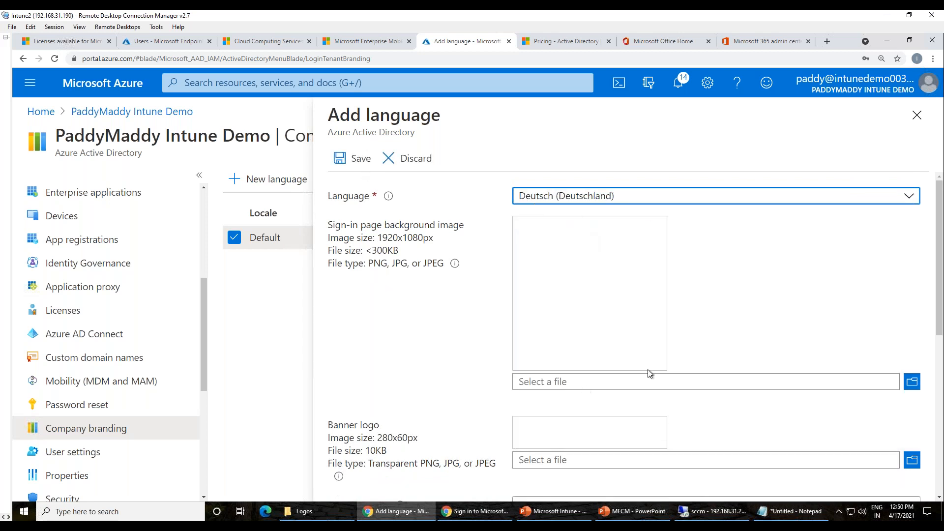
scroll(695, 387, "down", 5)
scroll(695, 387, "up", 5)
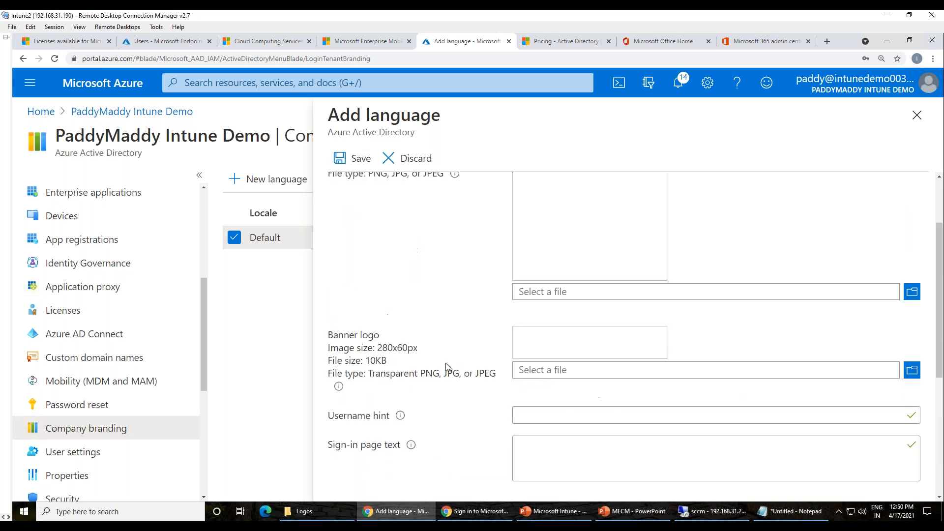
left_click(919, 124)
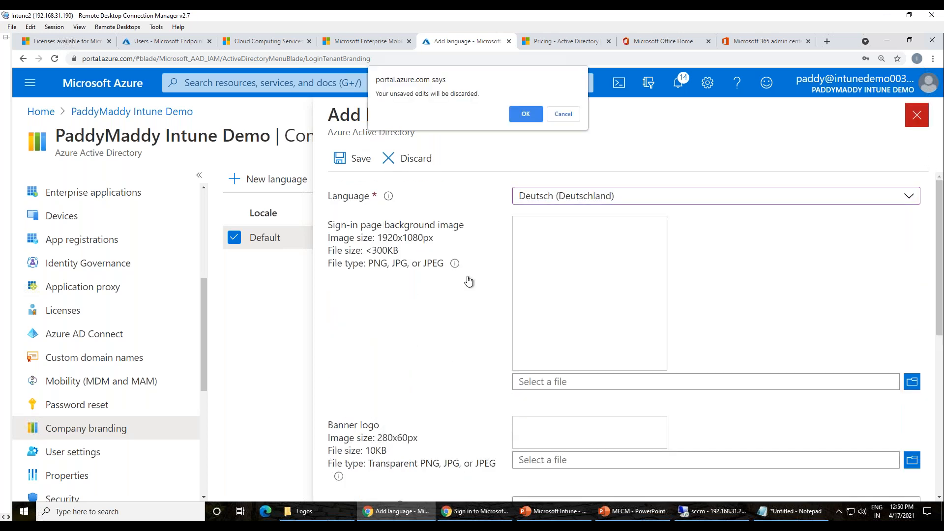
left_click(525, 113)
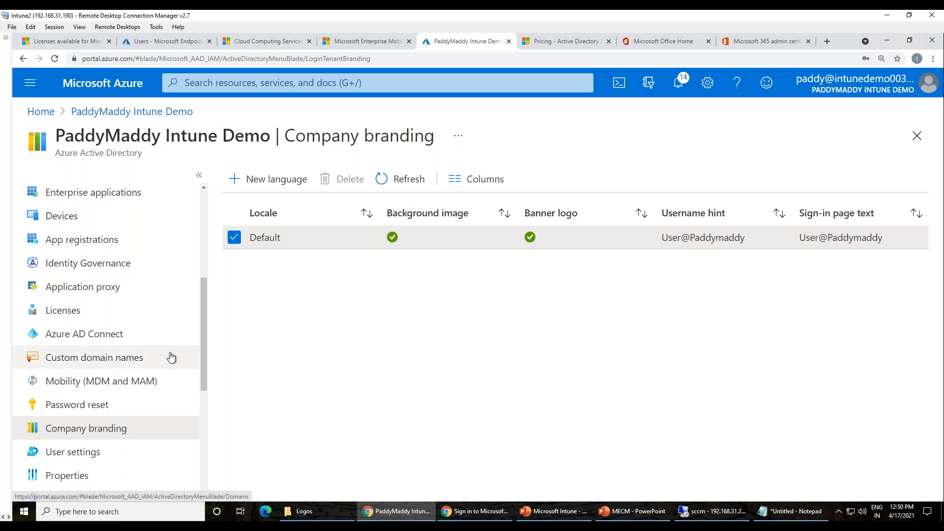
scroll(156, 333, "up", 5)
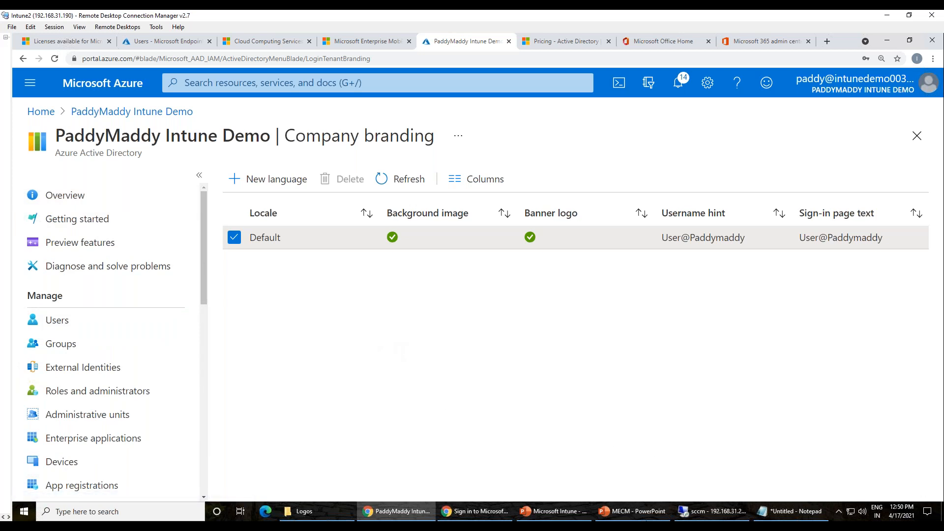
left_click(284, 186)
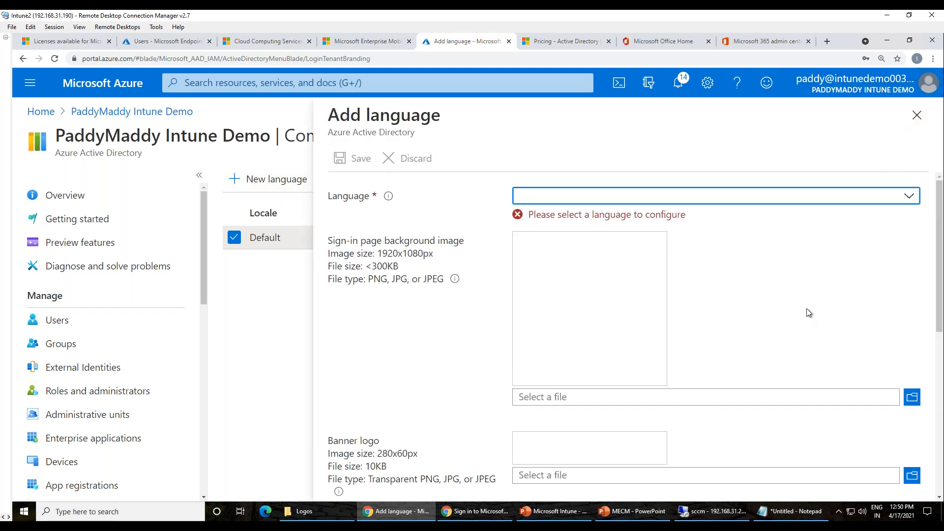
scroll(809, 313, "down", 7)
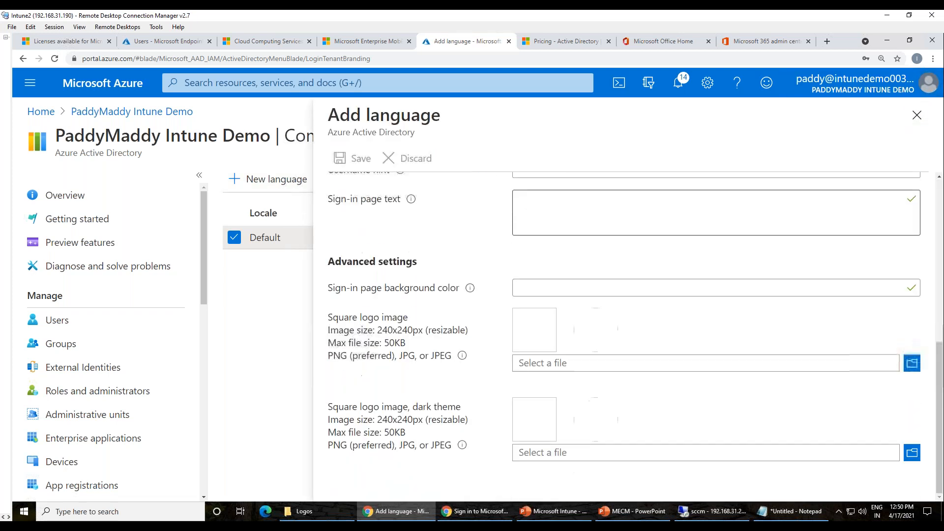
left_click(918, 115)
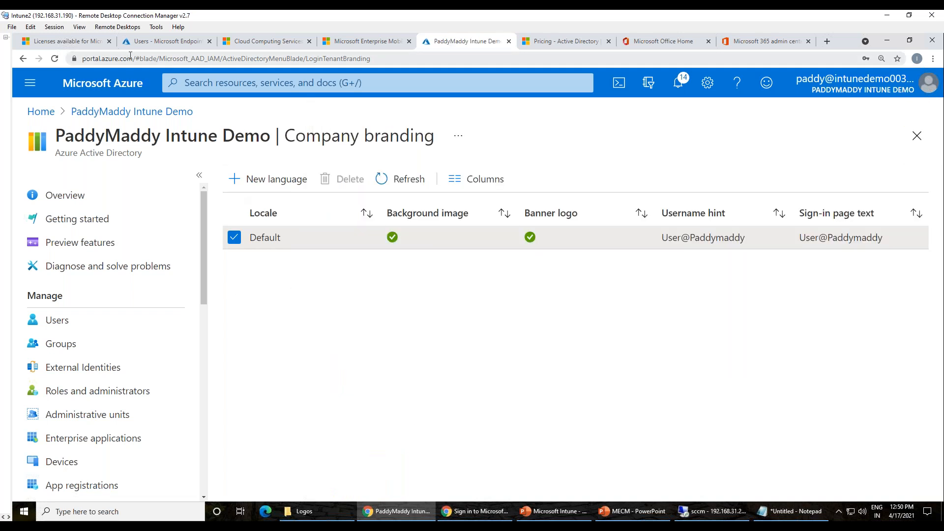
left_click_drag(135, 57, 73, 58)
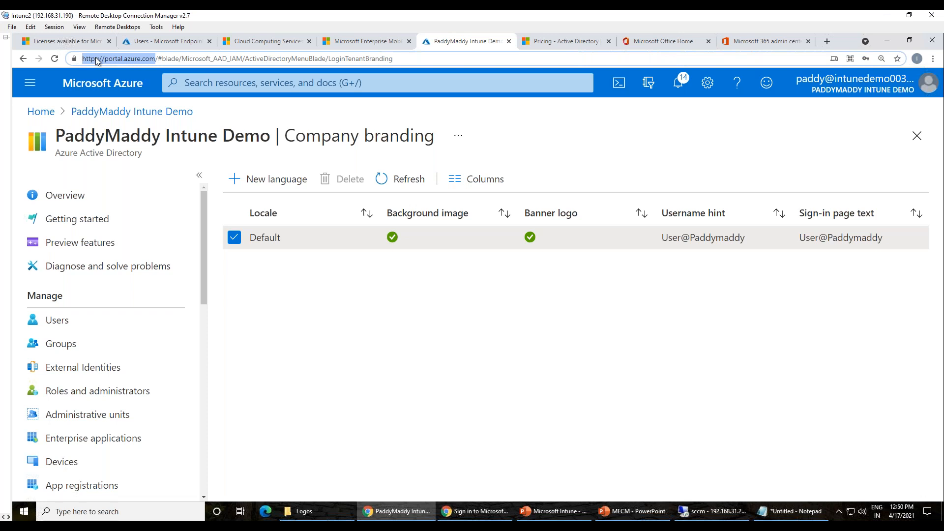
left_click(270, 179)
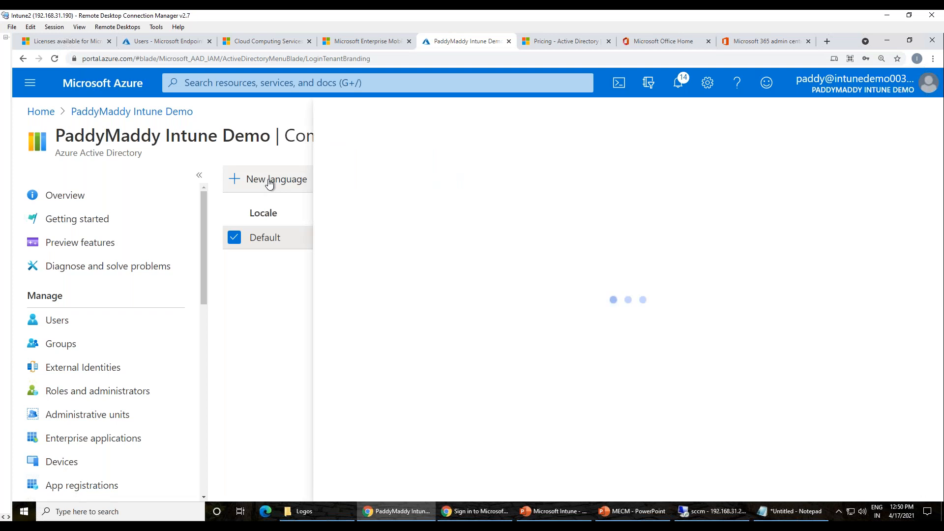
left_click(690, 196)
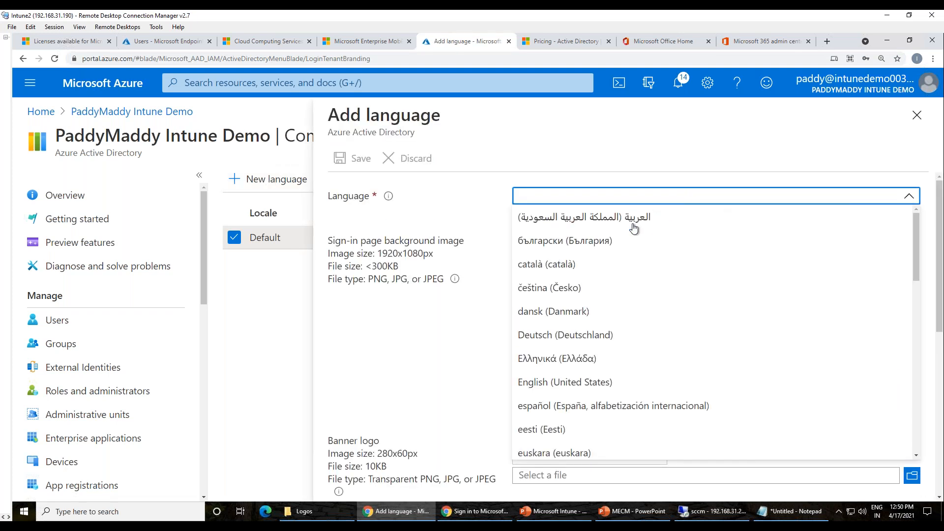
left_click(569, 337)
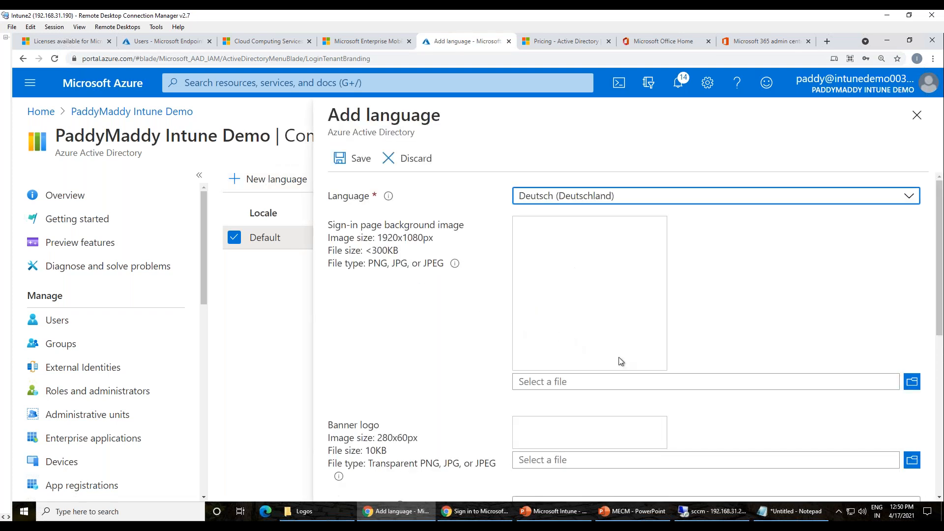
scroll(786, 332, "down", 3)
scroll(786, 332, "up", 3)
left_click(917, 115)
left_click(521, 114)
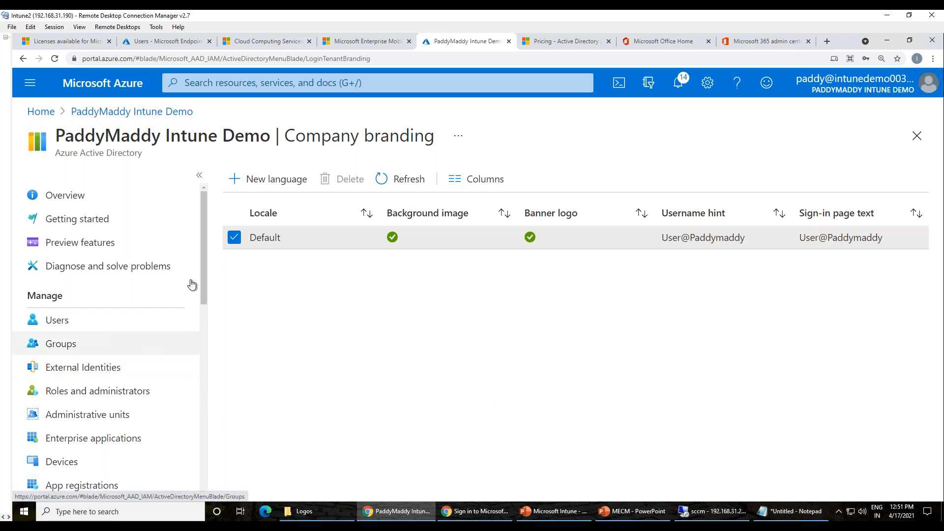
- Go from the tenant overview to Home, then Azure Active Directory's All groups list, showing group Test
left_click_drag(202, 272, 199, 487)
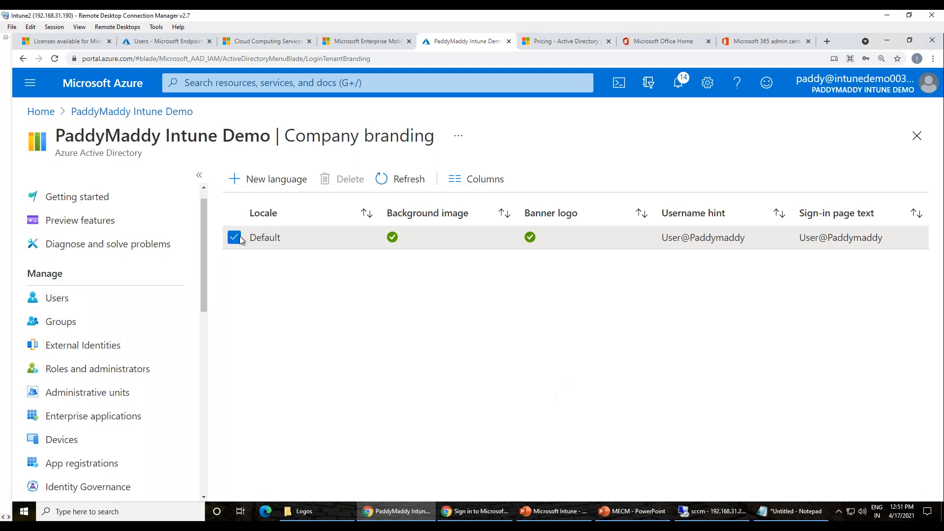
left_click(147, 112)
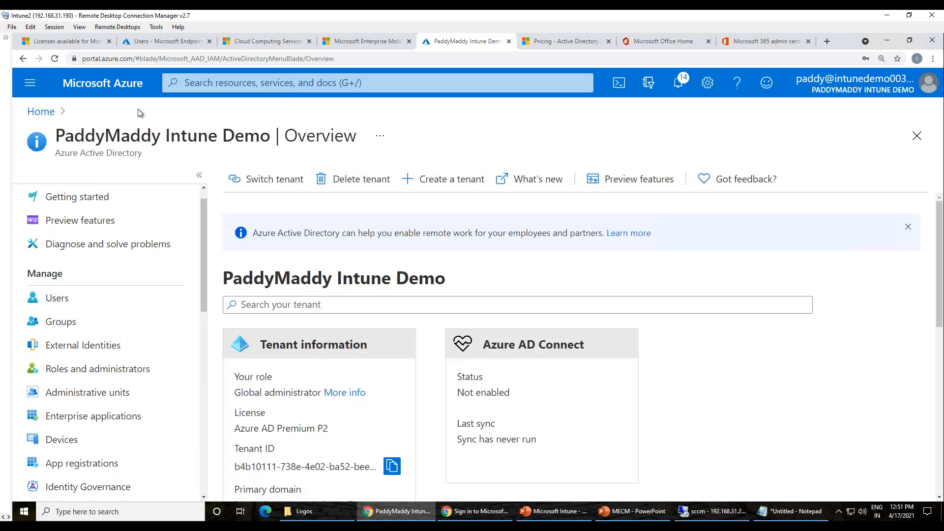
scroll(574, 275, "down", 1)
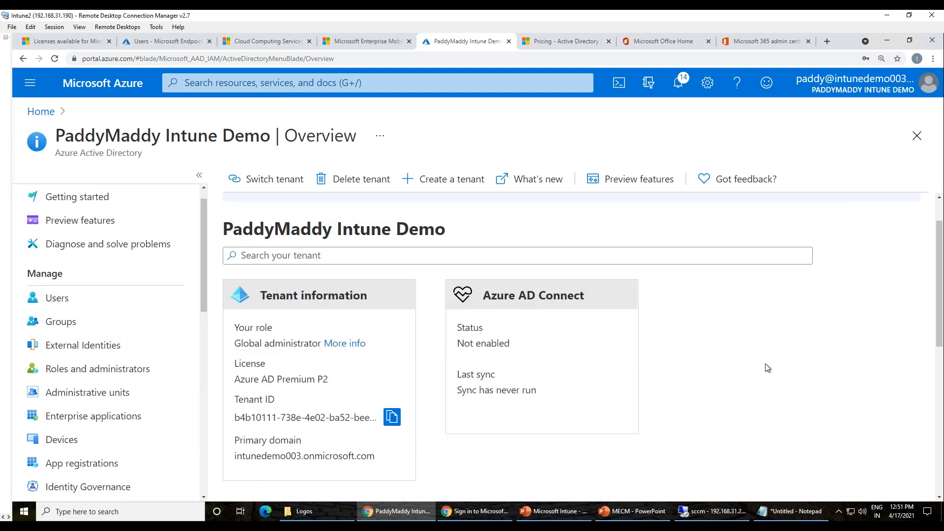
left_click(98, 87)
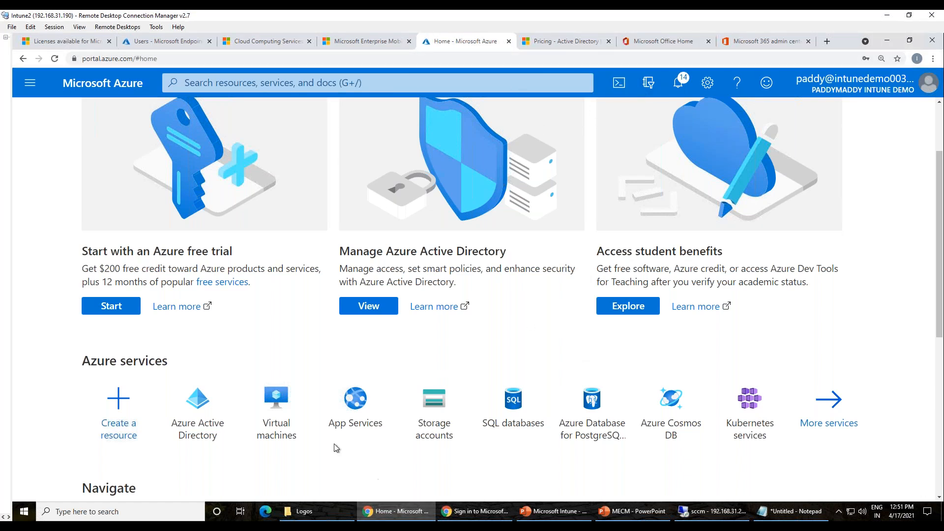
left_click(197, 412)
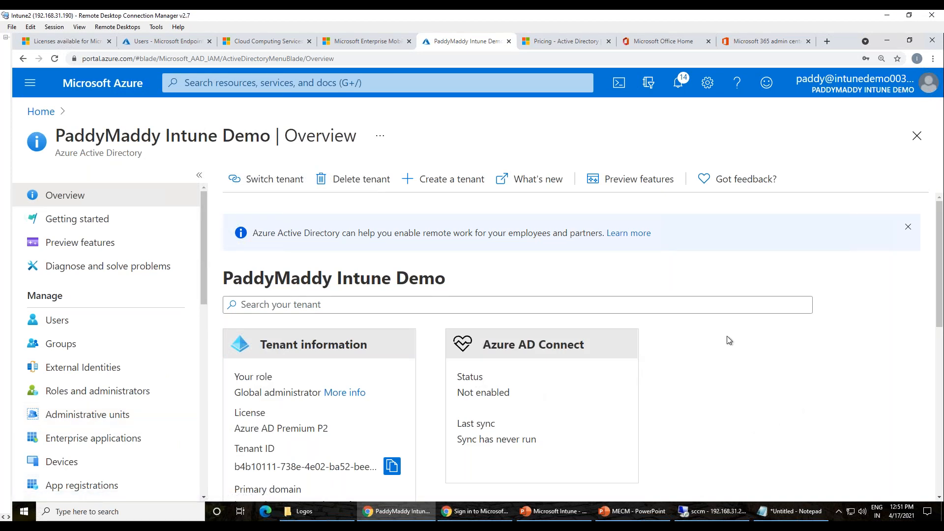
left_click(61, 344)
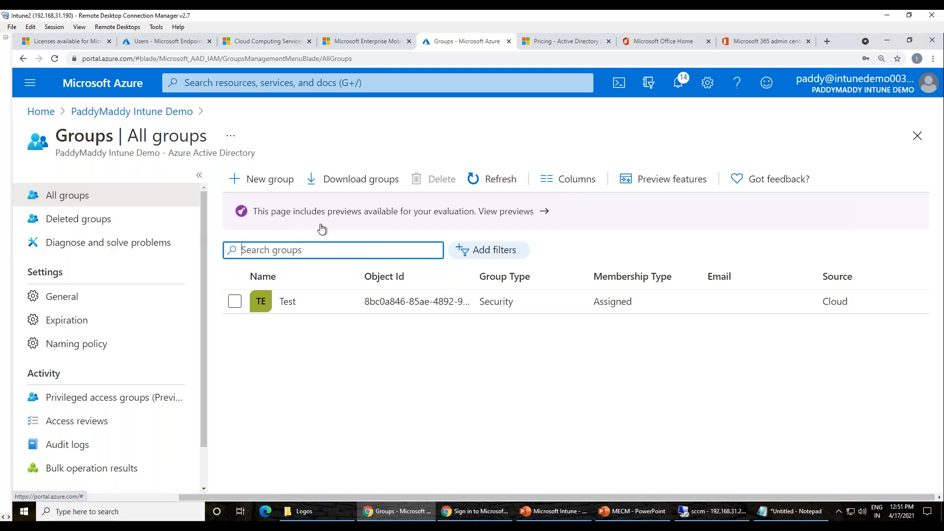
- Start a new group and keep Security as the group type
left_click(249, 182)
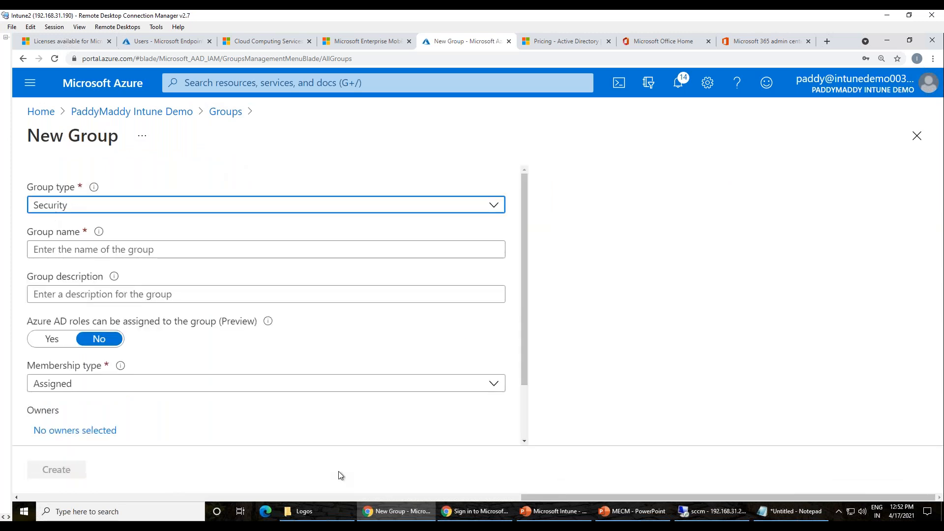
left_click_drag(553, 500, 419, 485)
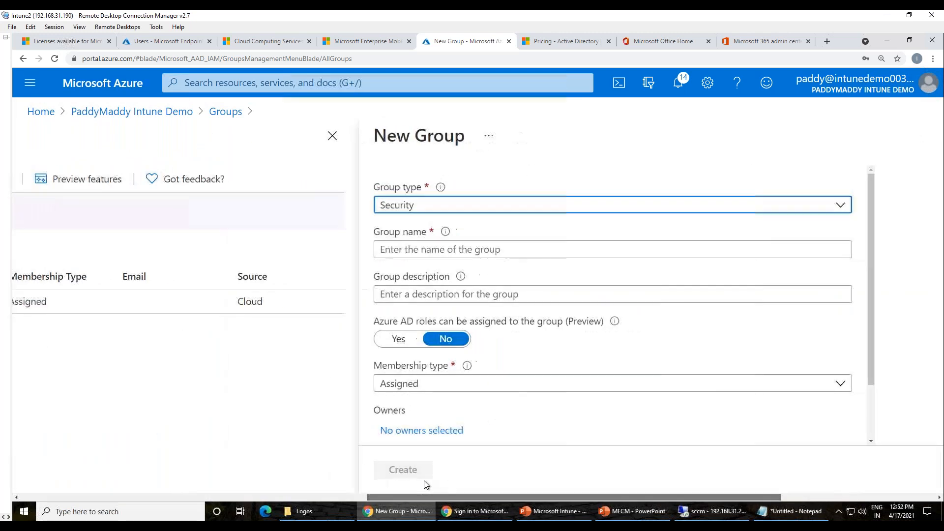
left_click(444, 252)
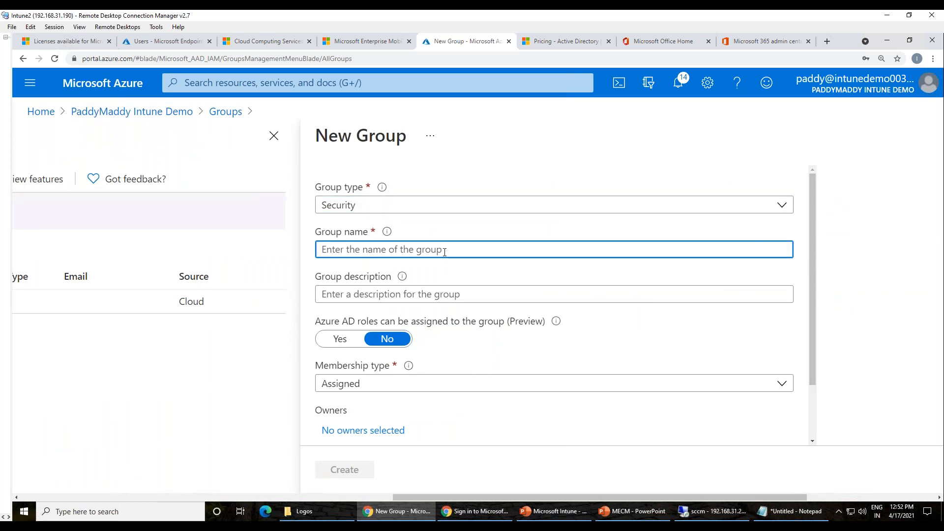
left_click(428, 197)
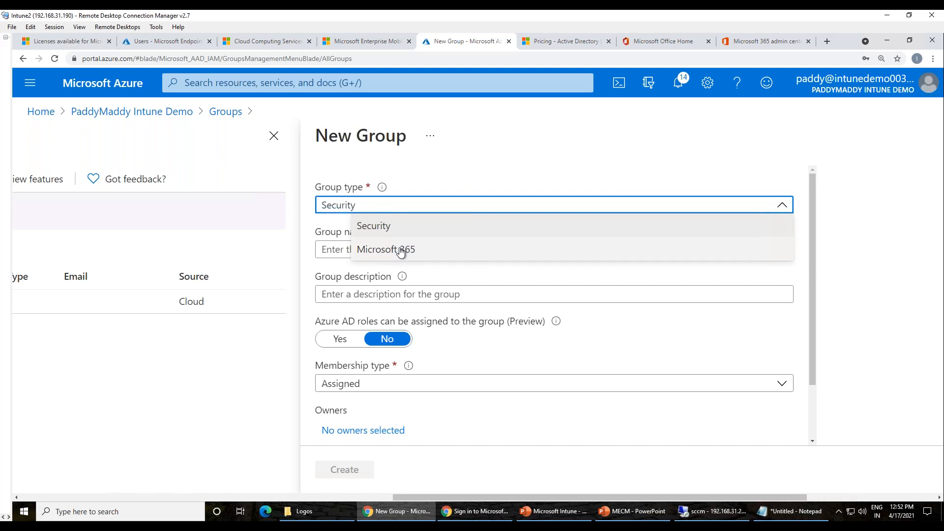
left_click(391, 234)
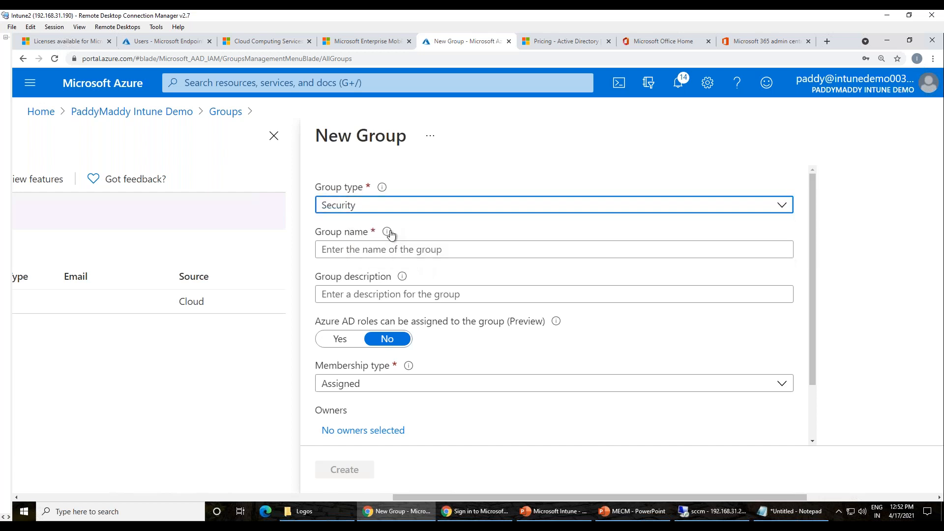
- Enter 'Intune All Users' as the group name and copy it into the description
left_click(417, 254)
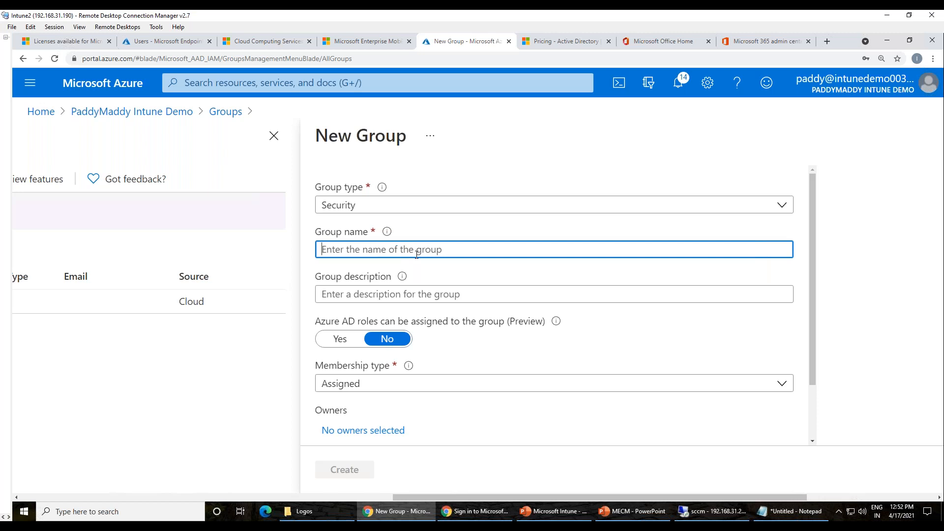
type("Intune")
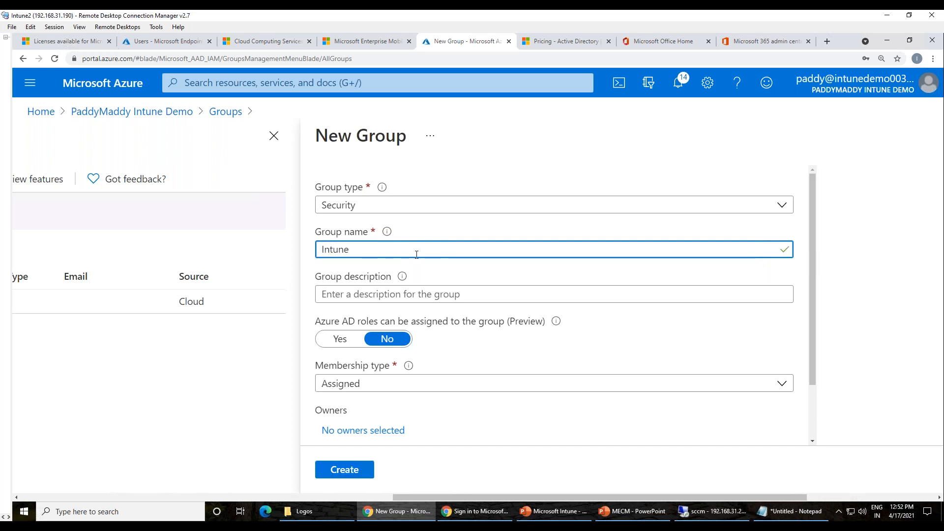
type(" All Users")
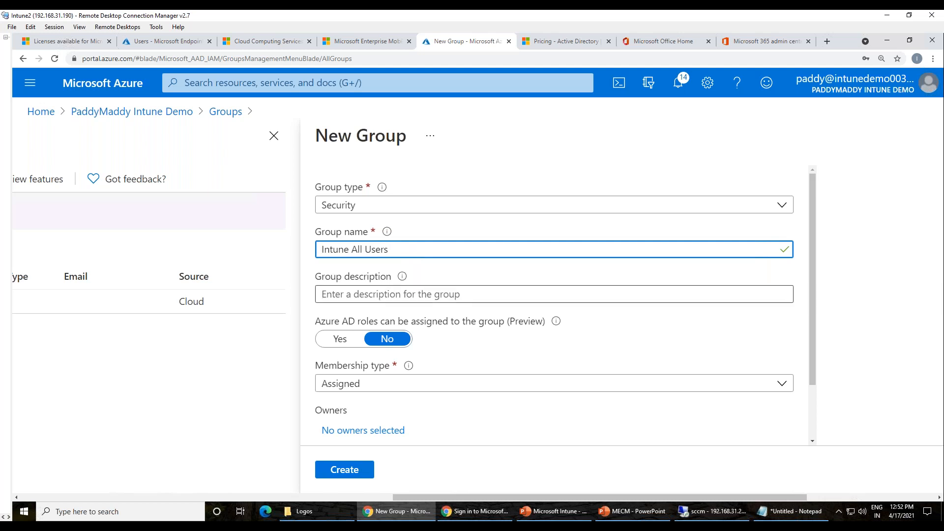
triple_click(407, 247)
key("ctrl+c")
left_click(469, 295)
key("ctrl+v")
left_click(639, 333)
scroll(638, 333, "down", 3)
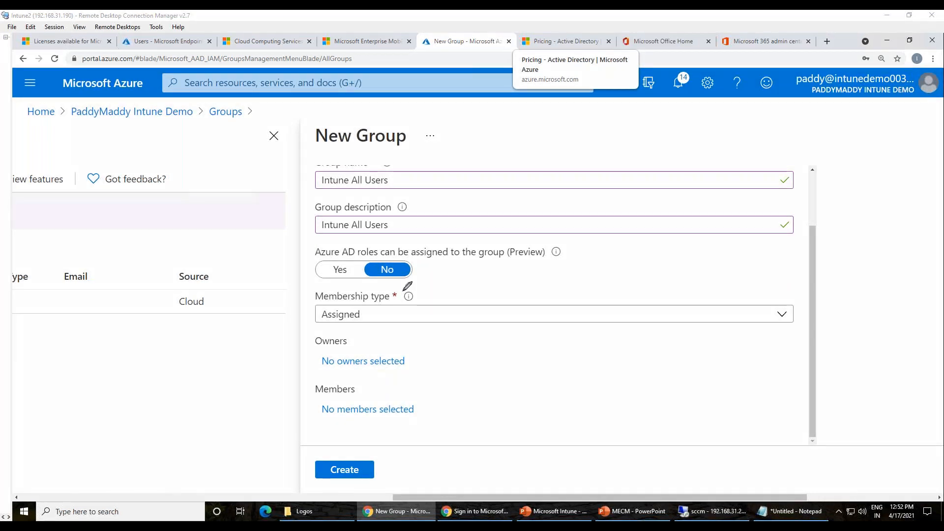
left_click_drag(176, 151, 159, 157)
left_click_drag(165, 195, 74, 278)
mouse_move(42, 287)
left_mouse_down()
mouse_move(50, 318)
mouse_move(103, 290)
left_mouse_up()
left_click_drag(170, 189, 228, 298)
mouse_move(145, 430)
left_mouse_down()
mouse_move(234, 328)
mouse_move(241, 338)
left_mouse_up()
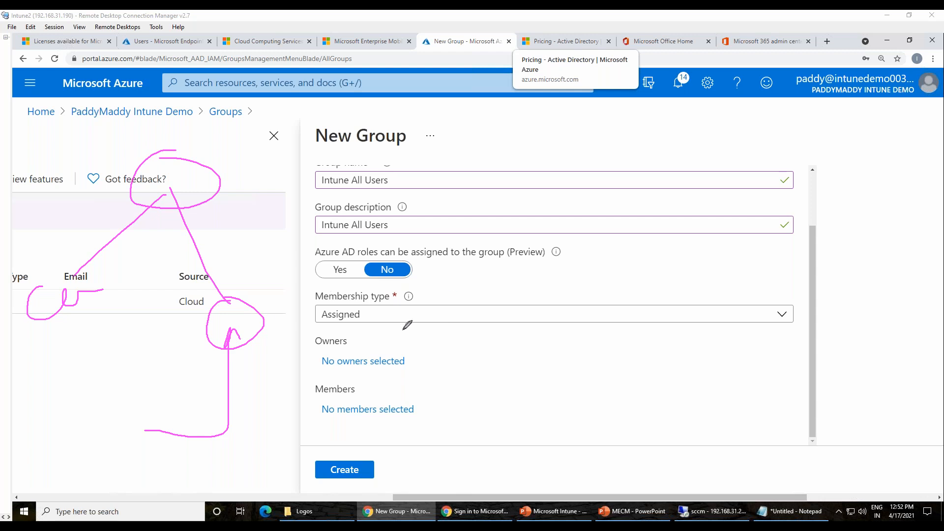
mouse_move(312, 244)
left_mouse_down()
mouse_move(309, 254)
mouse_move(582, 271)
mouse_move(481, 239)
mouse_move(302, 255)
left_mouse_up()
mouse_move(553, 274)
left_mouse_down()
mouse_move(633, 259)
mouse_move(584, 273)
left_mouse_up()
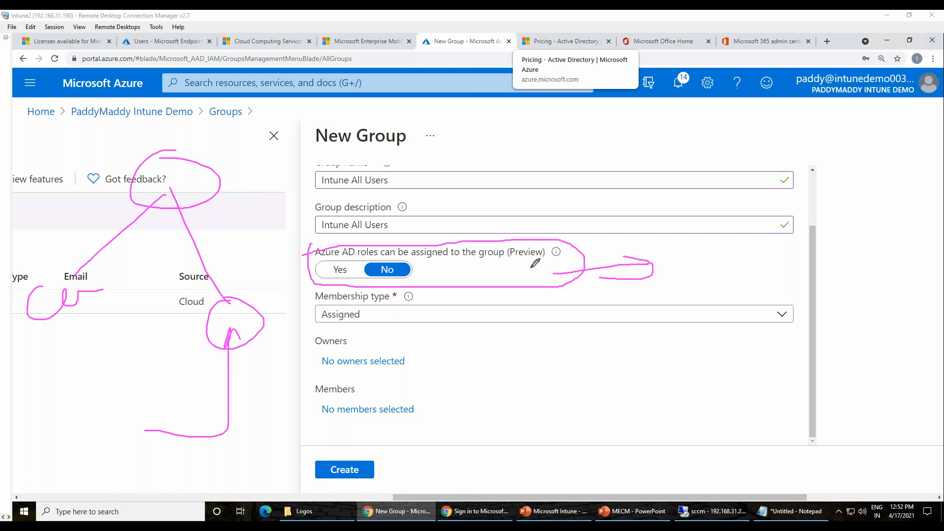
mouse_move(325, 249)
left_mouse_down()
mouse_move(413, 286)
mouse_move(408, 251)
left_mouse_up()
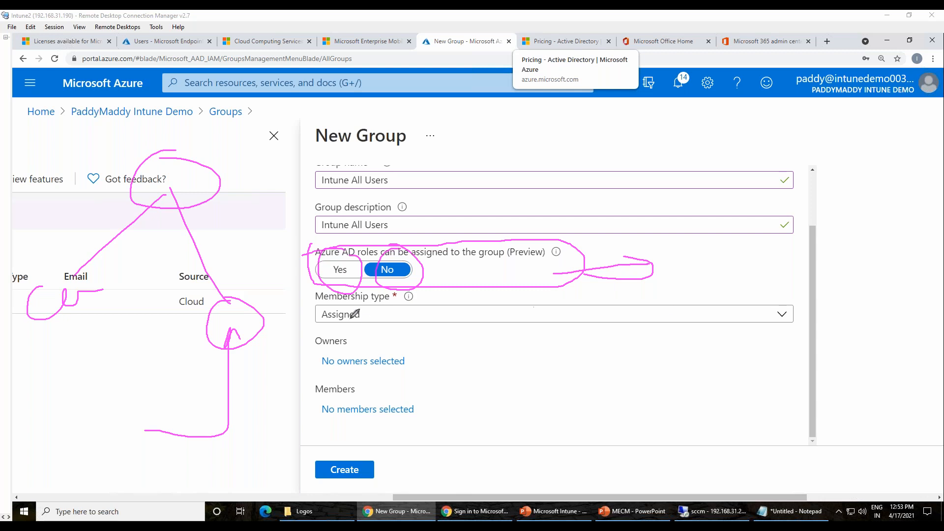
mouse_move(371, 243)
left_mouse_down()
mouse_move(413, 247)
mouse_move(376, 244)
left_mouse_up()
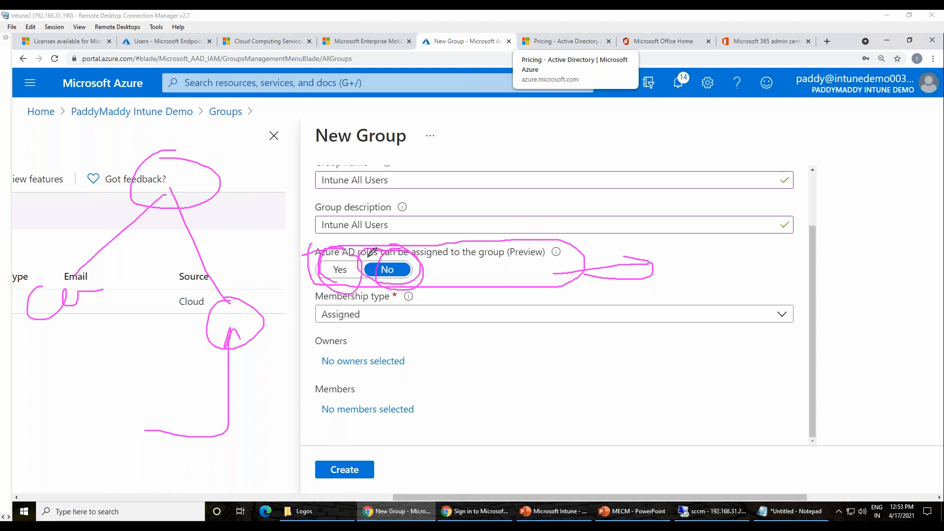
left_click_drag(793, 132, 822, 159)
mouse_move(847, 119)
left_mouse_down()
mouse_move(848, 150)
mouse_move(880, 133)
left_mouse_up()
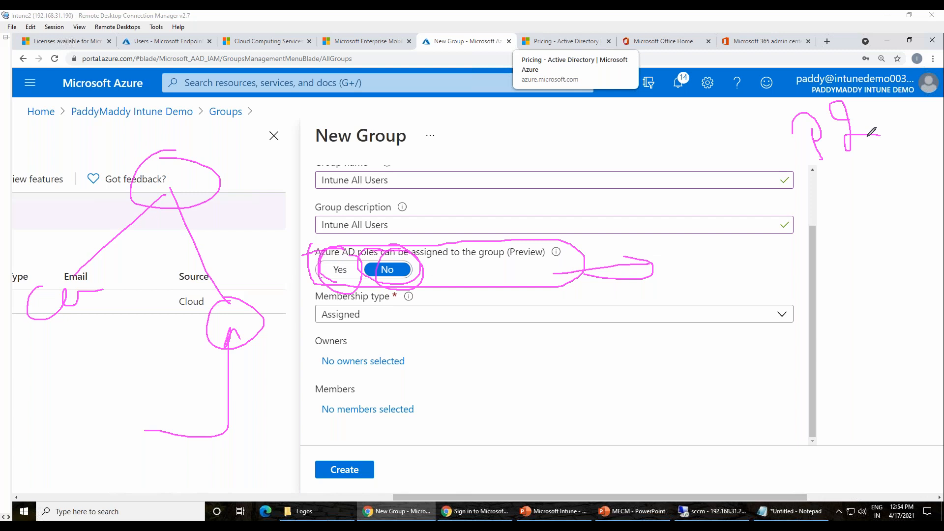
mouse_move(297, 241)
left_mouse_down()
mouse_move(297, 297)
mouse_move(685, 280)
mouse_move(415, 223)
mouse_move(309, 242)
left_mouse_up()
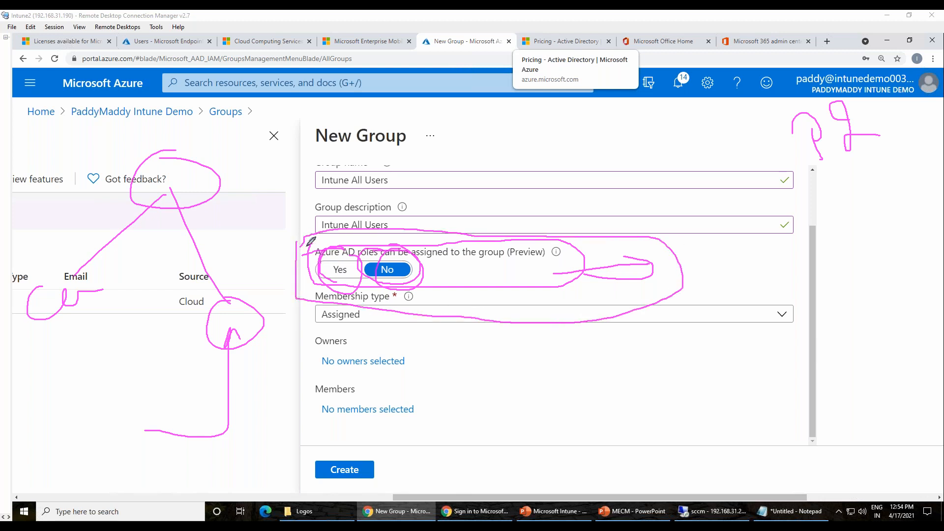
mouse_move(713, 267)
left_mouse_down()
mouse_move(717, 234)
mouse_move(741, 274)
mouse_move(763, 245)
mouse_move(779, 252)
left_mouse_up()
mouse_move(721, 297)
left_mouse_down()
mouse_move(760, 203)
mouse_move(721, 299)
left_mouse_up()
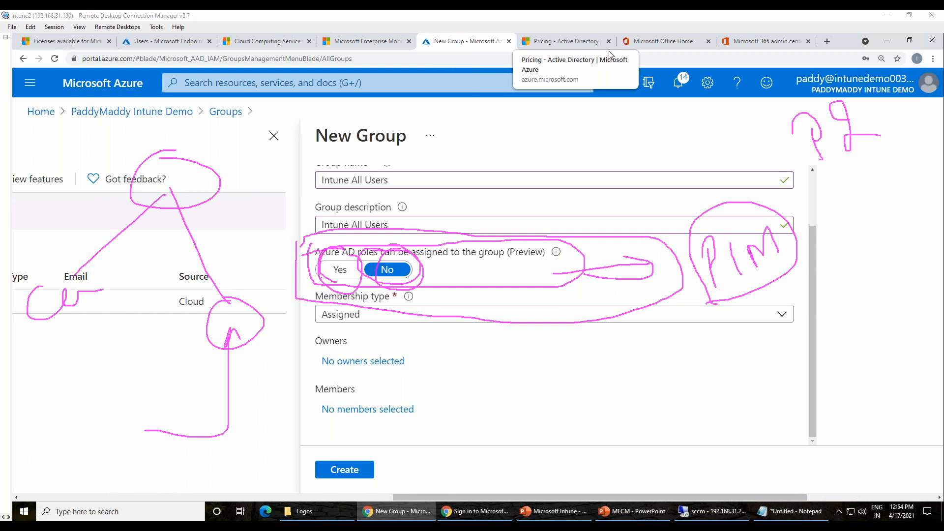
left_click(615, 107)
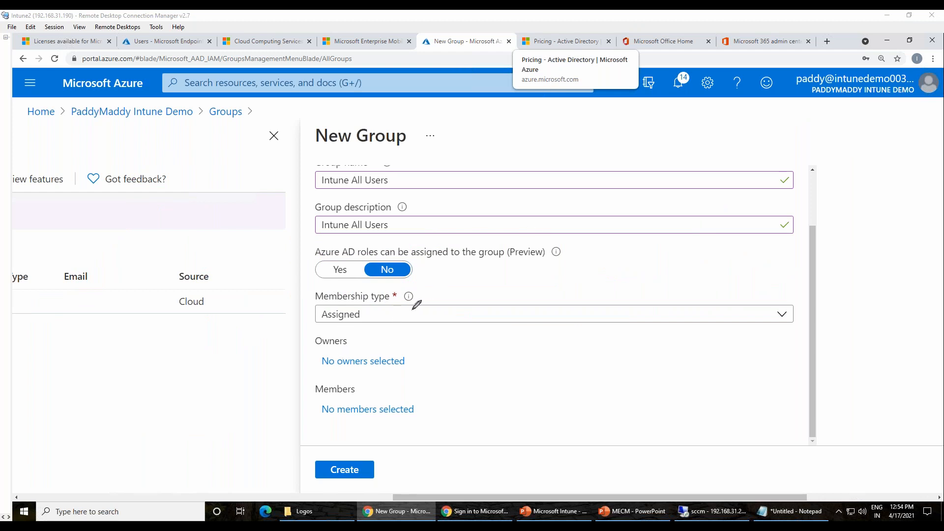
mouse_move(407, 298)
left_mouse_down()
mouse_move(306, 295)
mouse_move(338, 327)
mouse_move(416, 302)
mouse_move(404, 294)
left_mouse_up()
left_click_drag(322, 317, 299, 274)
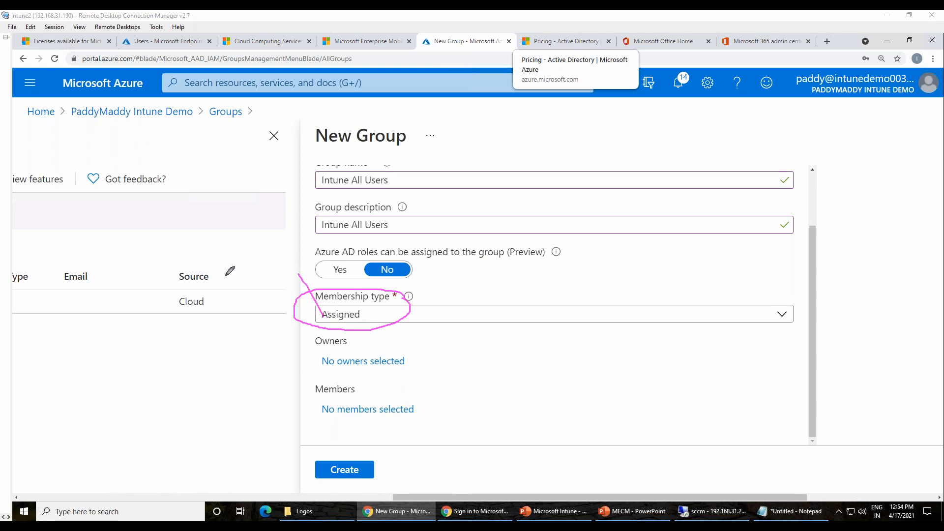
mouse_move(142, 199)
left_mouse_down()
mouse_move(148, 225)
mouse_move(163, 227)
left_mouse_up()
mouse_move(67, 358)
left_mouse_down()
mouse_move(114, 375)
mouse_move(125, 395)
mouse_move(158, 380)
mouse_move(101, 339)
mouse_move(174, 224)
left_mouse_up()
left_click_drag(136, 363, 192, 251)
mouse_move(201, 200)
left_mouse_down()
mouse_move(197, 249)
mouse_move(218, 211)
mouse_move(212, 257)
left_mouse_up()
mouse_move(154, 425)
left_mouse_down()
mouse_move(161, 452)
mouse_move(172, 440)
mouse_move(204, 444)
mouse_move(253, 257)
mouse_move(230, 275)
left_mouse_up()
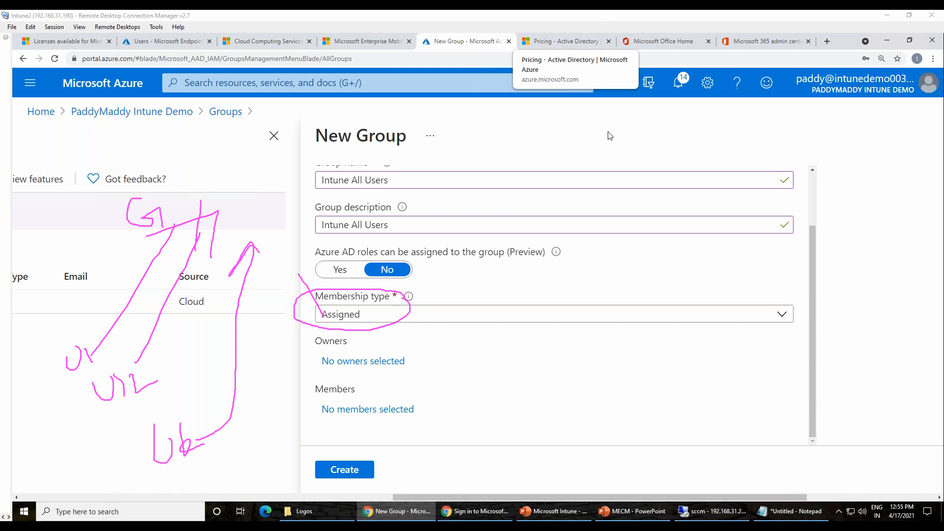
left_click(609, 102)
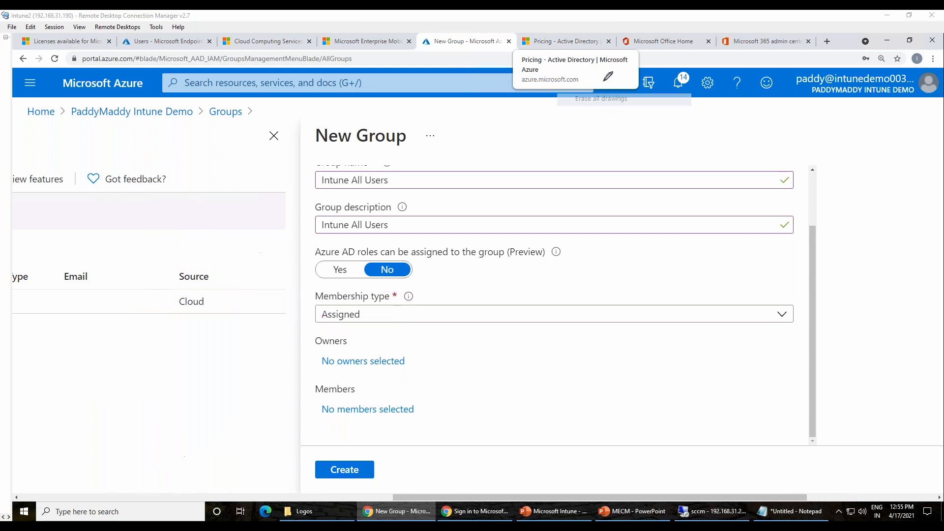
left_click(597, 33)
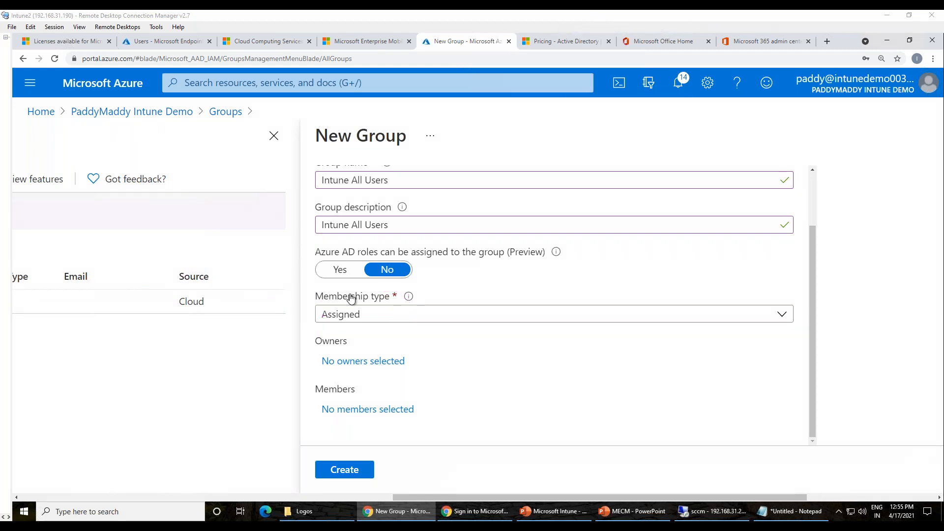
left_click(367, 320)
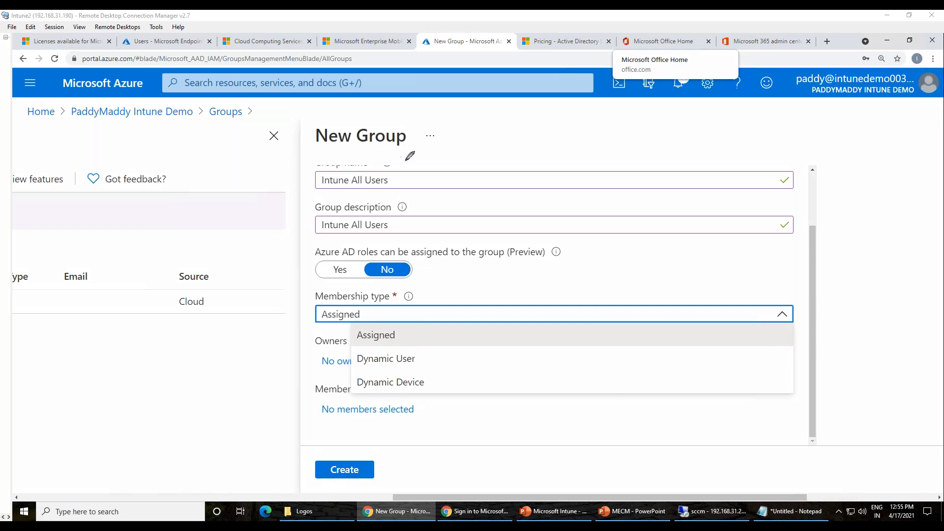
mouse_move(412, 120)
left_mouse_down()
mouse_move(382, 165)
mouse_move(382, 143)
left_mouse_up()
mouse_move(353, 354)
left_mouse_down()
mouse_move(256, 314)
mouse_move(304, 153)
mouse_move(270, 152)
mouse_move(309, 168)
left_mouse_up()
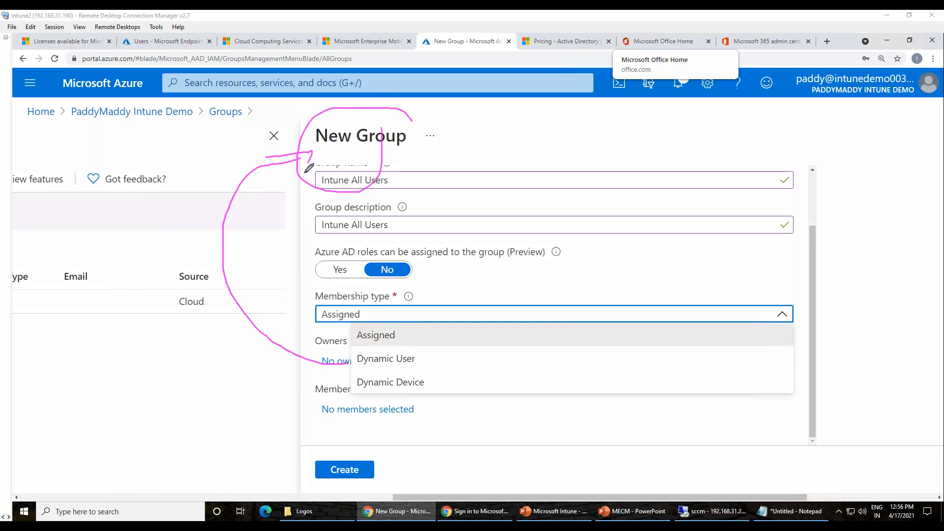
mouse_move(418, 340)
left_mouse_down()
mouse_move(348, 359)
mouse_move(404, 346)
mouse_move(498, 291)
mouse_move(519, 265)
left_mouse_up()
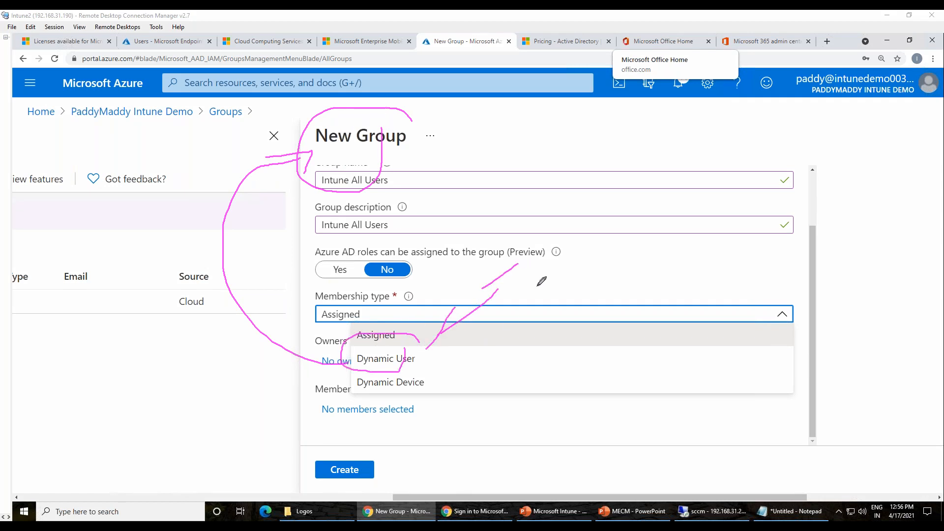
left_click_drag(557, 179, 595, 153)
left_click_drag(556, 212, 611, 173)
mouse_move(562, 268)
left_mouse_down()
mouse_move(591, 274)
mouse_move(615, 231)
left_mouse_up()
left_click_drag(582, 302, 623, 252)
left_click_drag(579, 250, 610, 206)
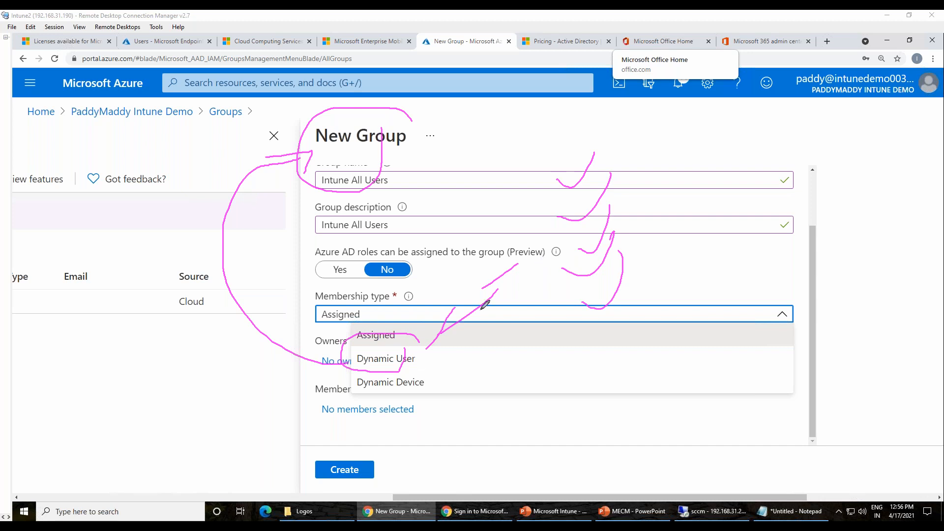
mouse_move(434, 354)
left_mouse_down()
mouse_move(395, 339)
mouse_move(427, 358)
left_mouse_up()
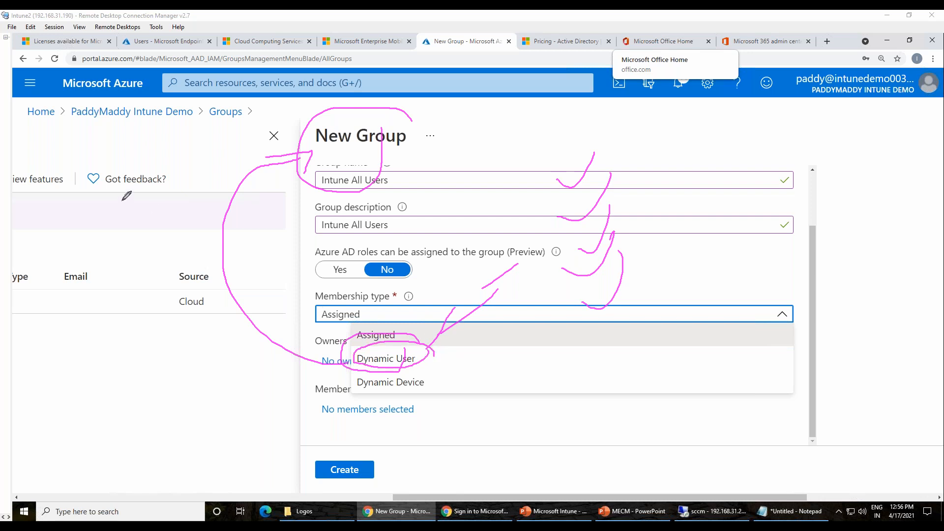
left_click_drag(102, 203, 148, 165)
mouse_move(151, 440)
left_mouse_down()
mouse_move(362, 354)
mouse_move(333, 385)
left_mouse_up()
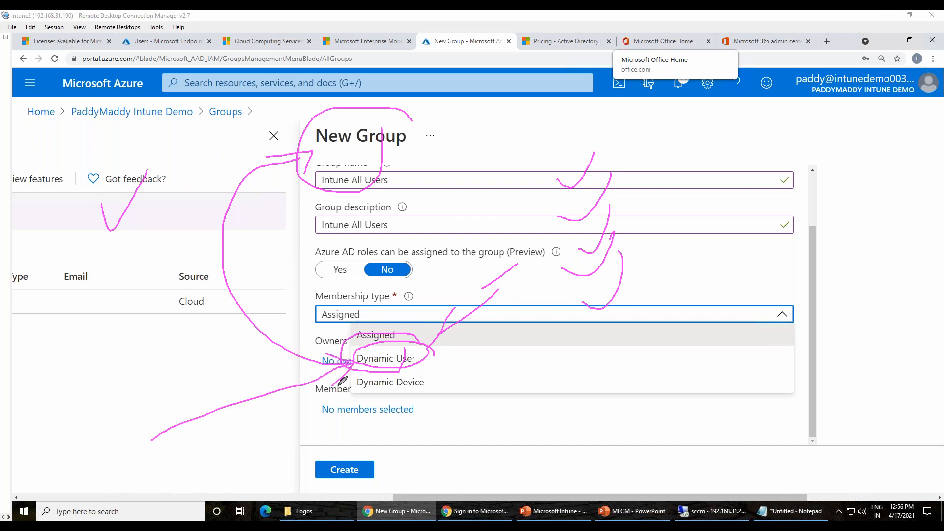
mouse_move(503, 487)
left_mouse_down()
mouse_move(423, 386)
mouse_move(449, 394)
mouse_move(524, 380)
mouse_move(514, 396)
left_mouse_up()
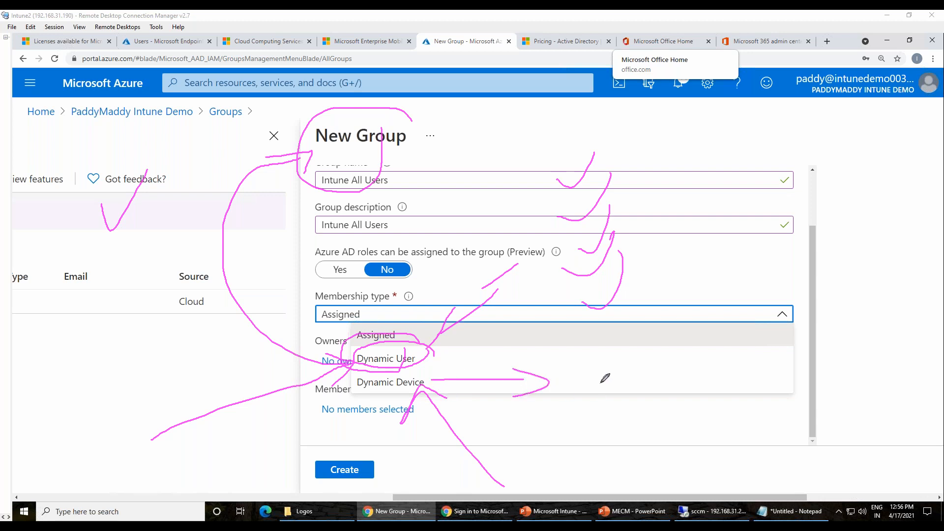
mouse_move(433, 383)
left_mouse_down()
mouse_move(329, 389)
mouse_move(436, 361)
left_mouse_up()
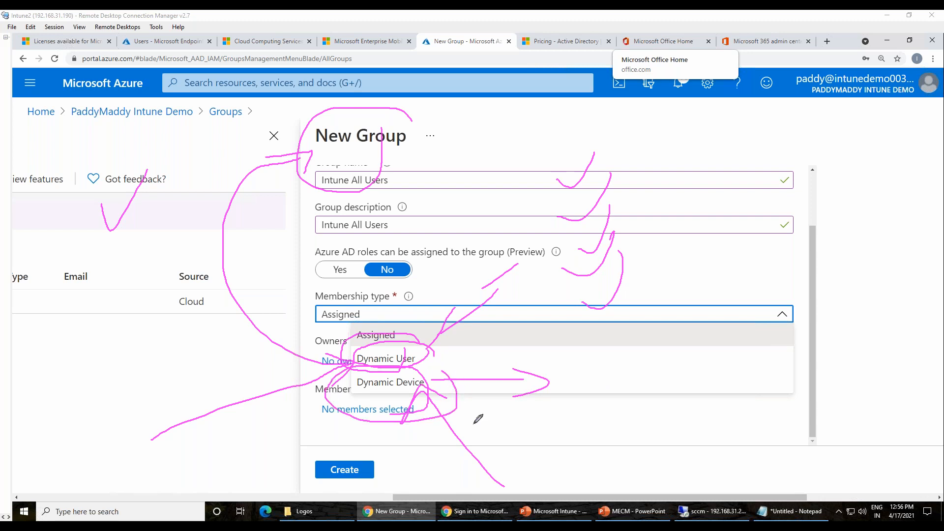
left_click_drag(609, 461, 626, 466)
mouse_move(506, 424)
left_mouse_down()
mouse_move(405, 350)
mouse_move(308, 409)
mouse_move(458, 366)
left_mouse_up()
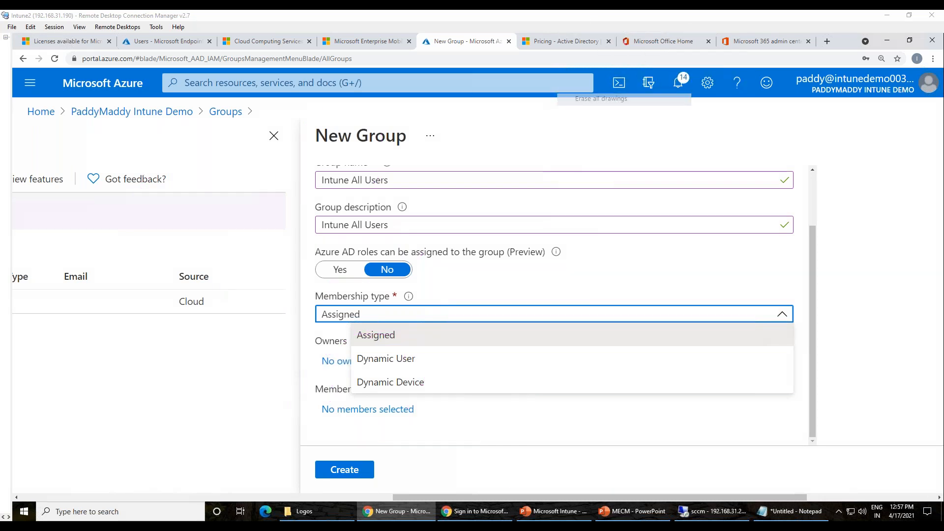
left_click(561, 434)
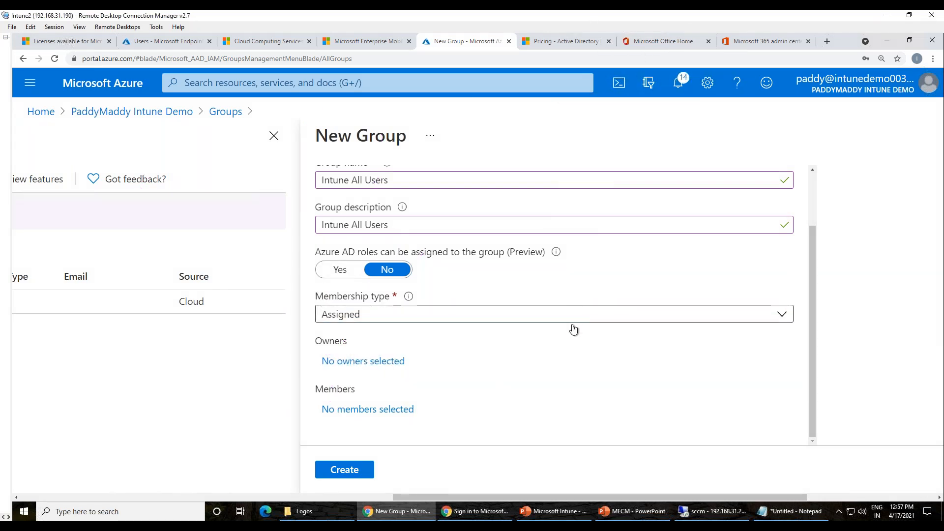
- Set membership type to Dynamic Device and open the dynamic query rule builder
left_click_drag(654, 496, 591, 492)
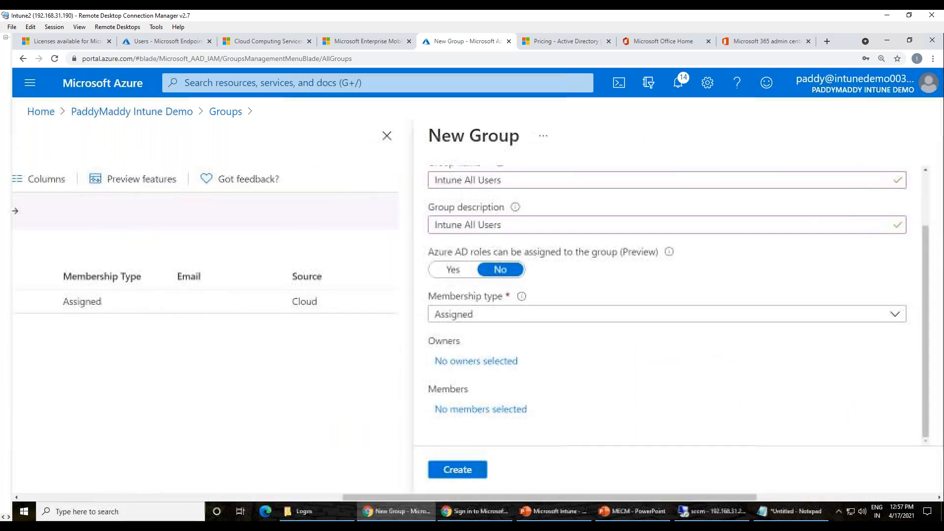
left_click(485, 316)
left_click(499, 382)
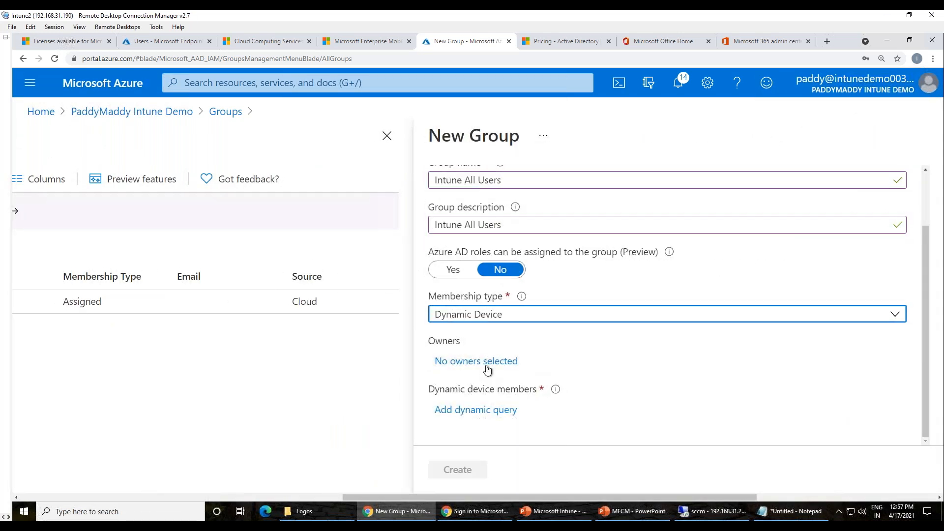
left_click(474, 411)
- Browse the rule's Property and Operator options, then return to the Azure Home page
left_click_drag(665, 497, 628, 495)
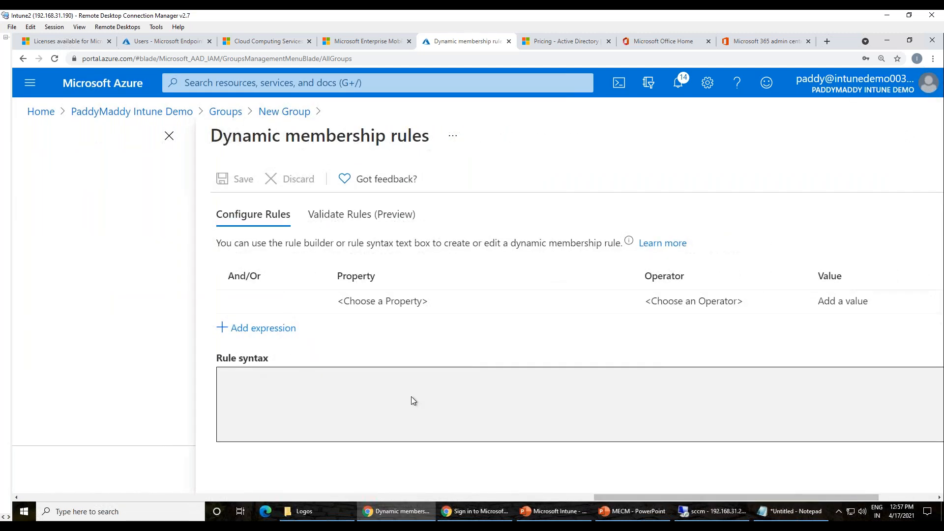
left_click(600, 296)
left_click(599, 294)
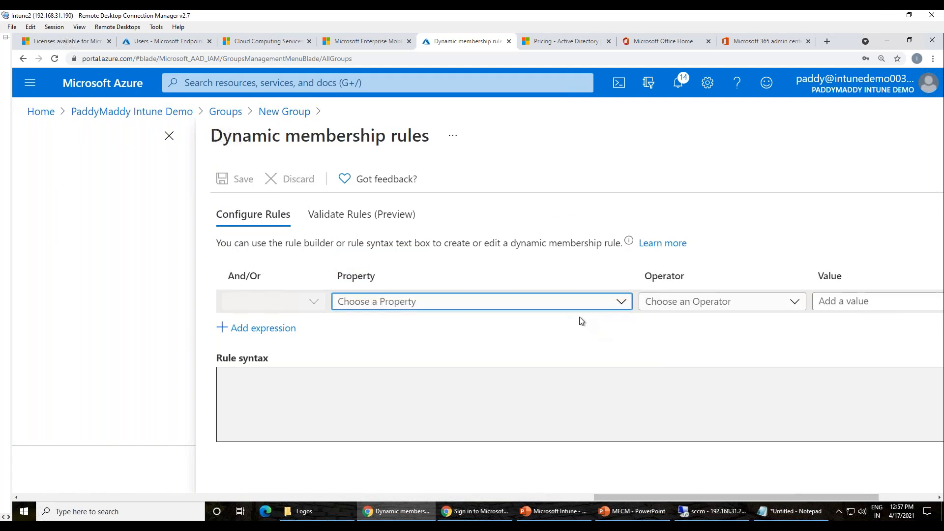
left_click(492, 302)
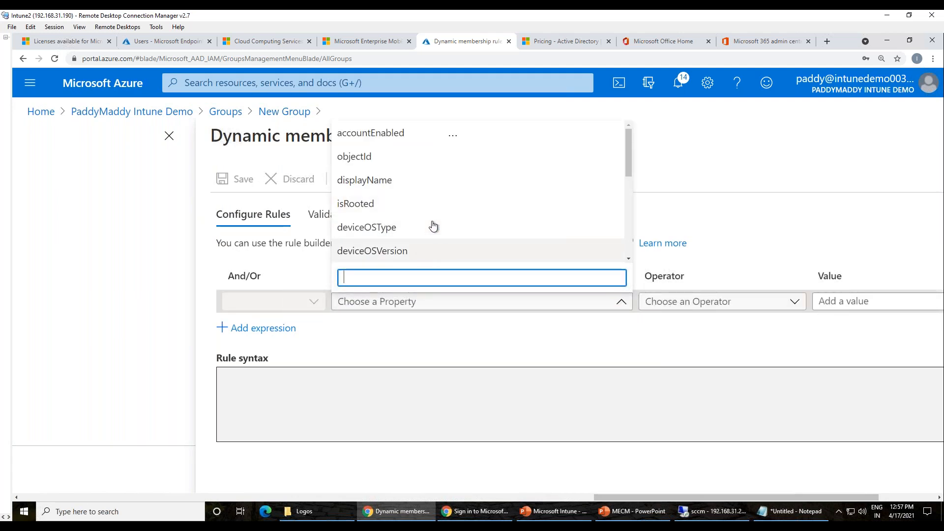
scroll(423, 197, "down", 5)
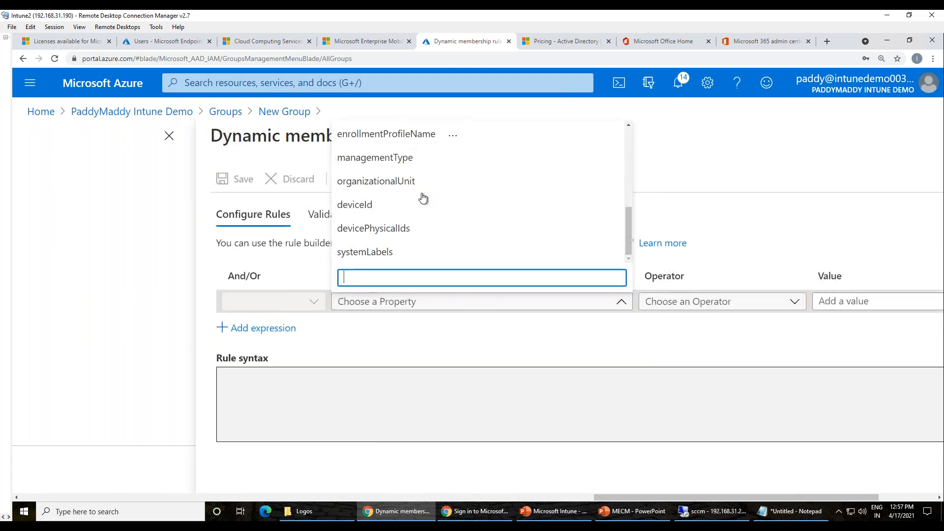
left_click(718, 311)
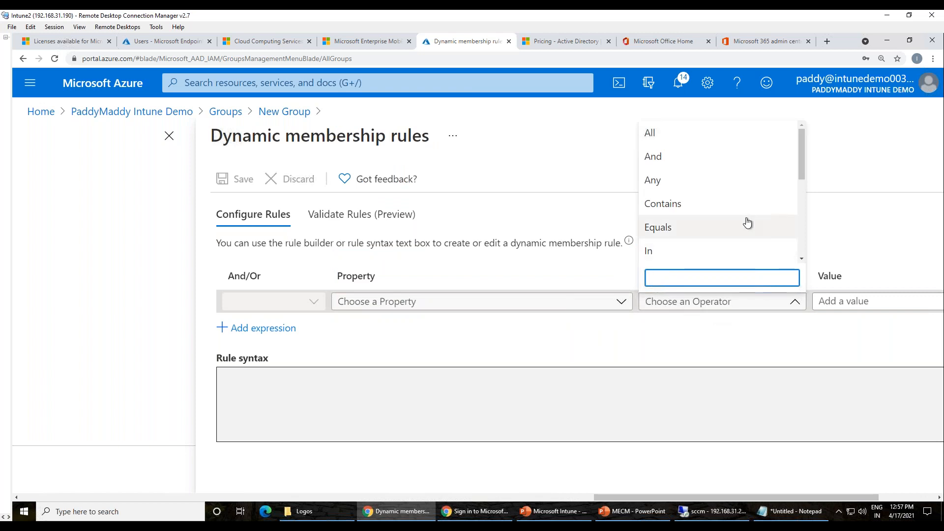
left_click_drag(628, 499, 253, 454)
left_click_drag(248, 458, 11, 455)
left_click(91, 82)
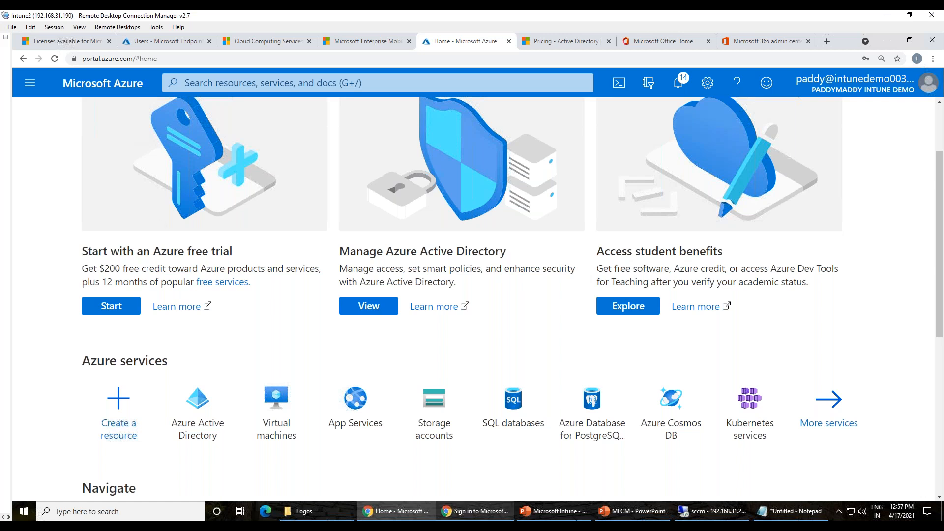
- Switch to the Microsoft Intune PowerPoint deck, select slide 1, then press End
left_click(568, 509)
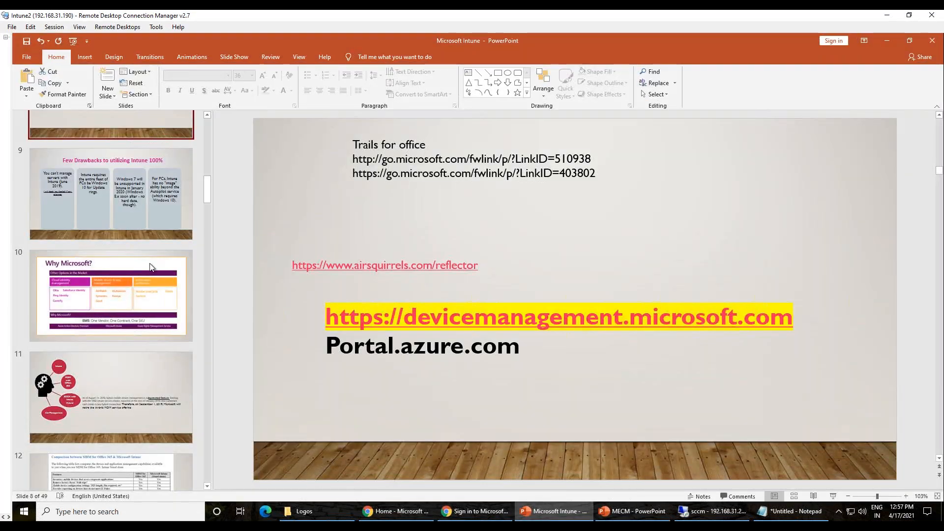
scroll(152, 272, "up", 5)
left_click(127, 149)
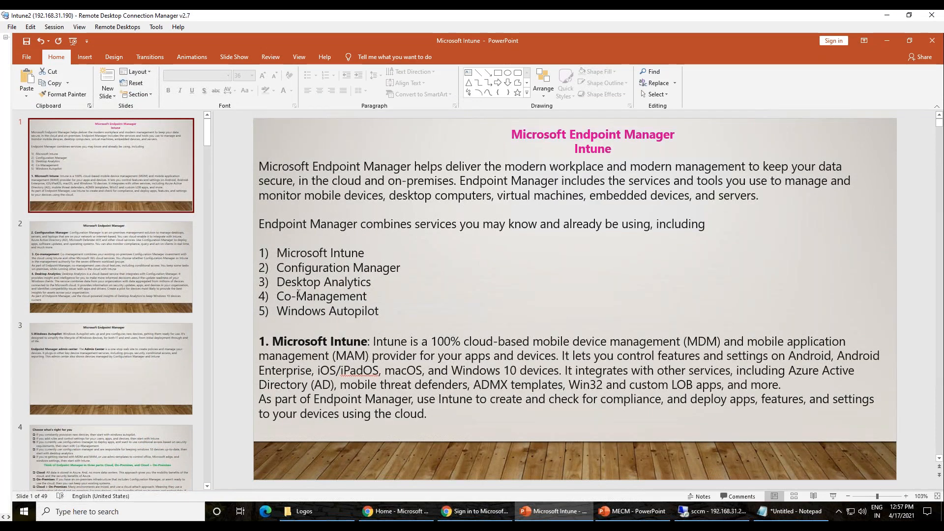
key("End")
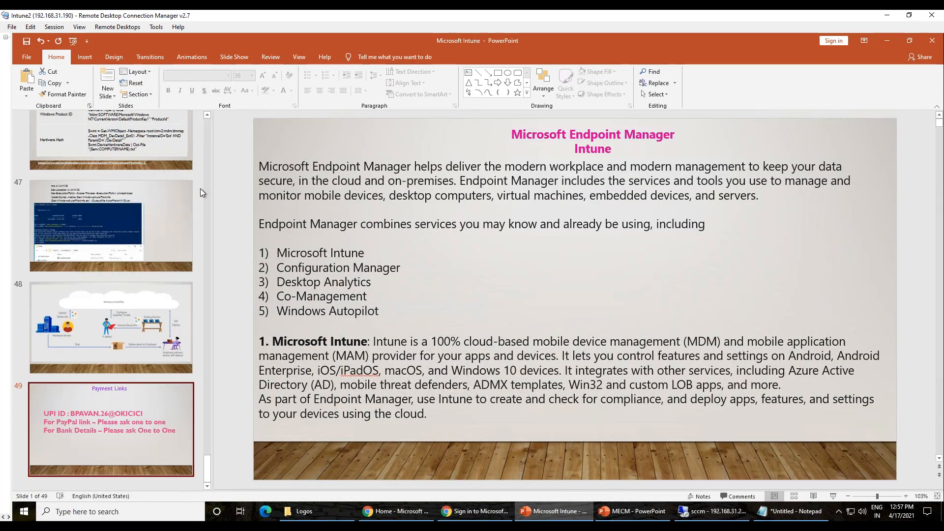
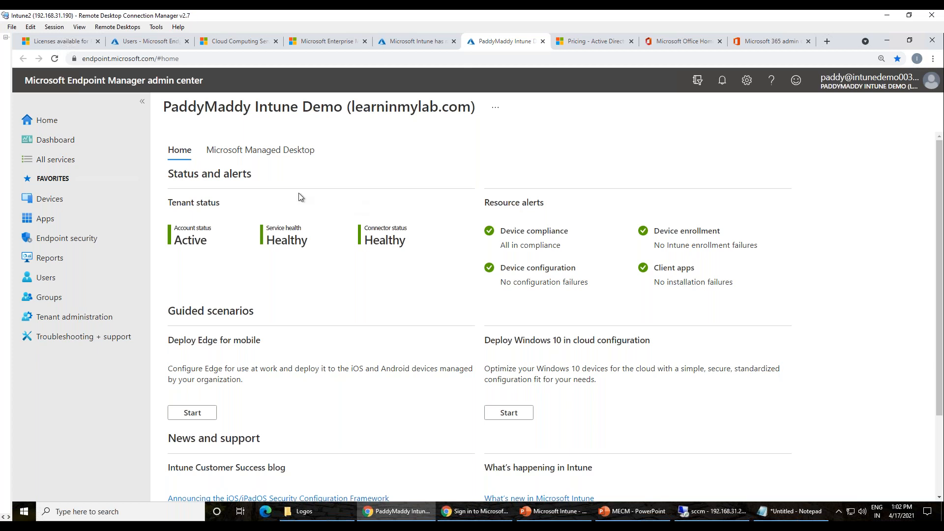
left_click(75, 320)
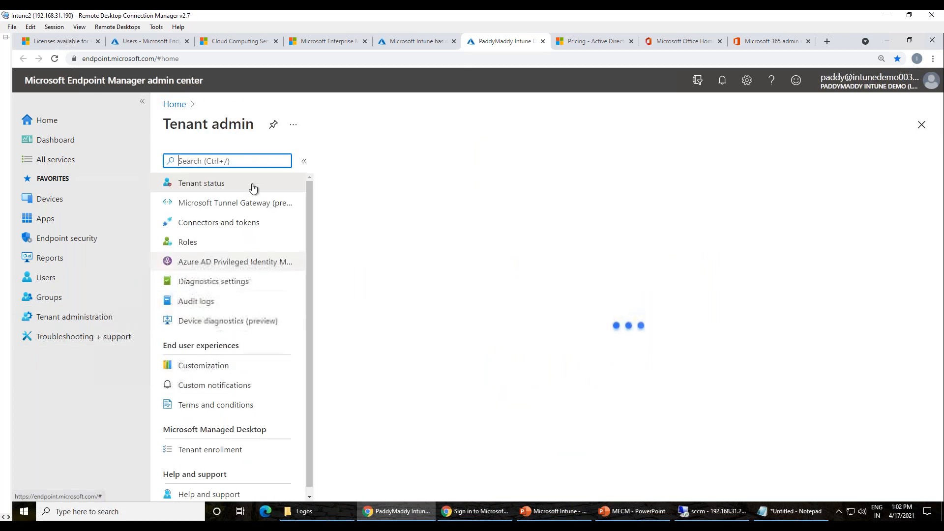
left_click(187, 244)
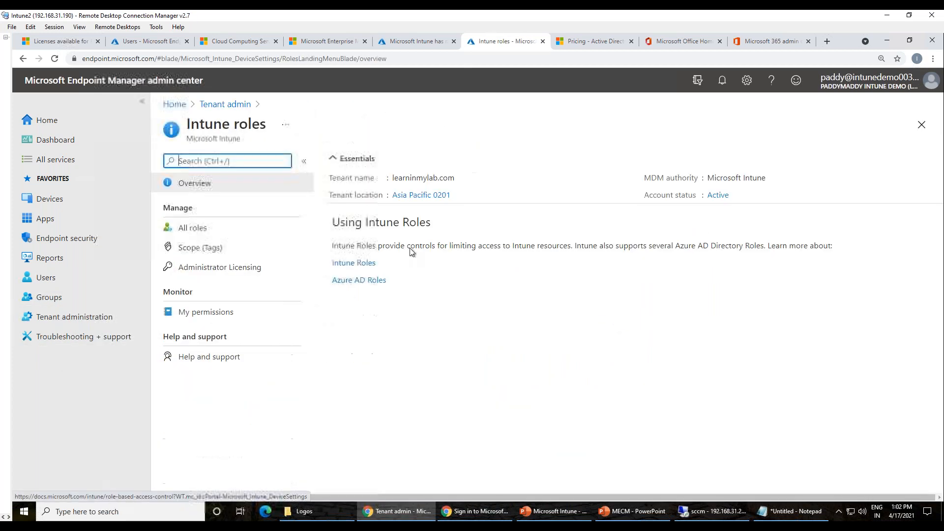
left_click(192, 228)
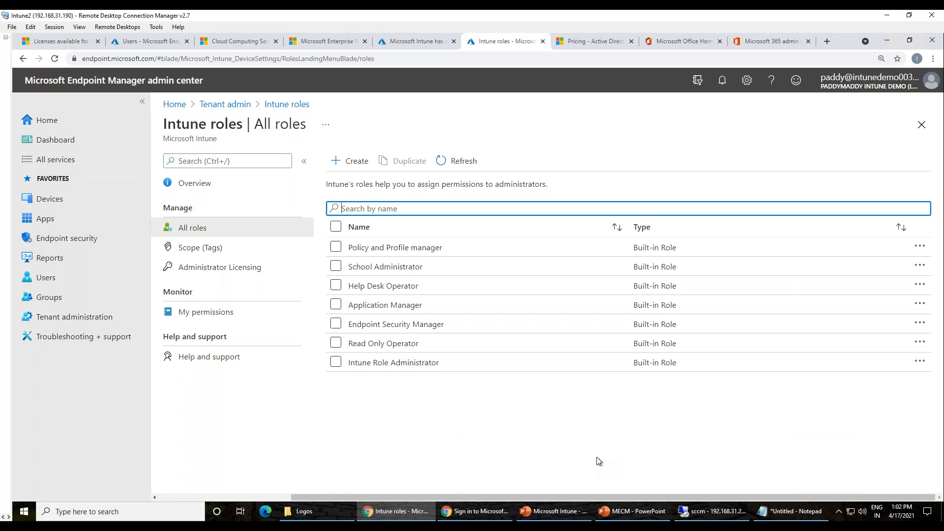
left_click(40, 121)
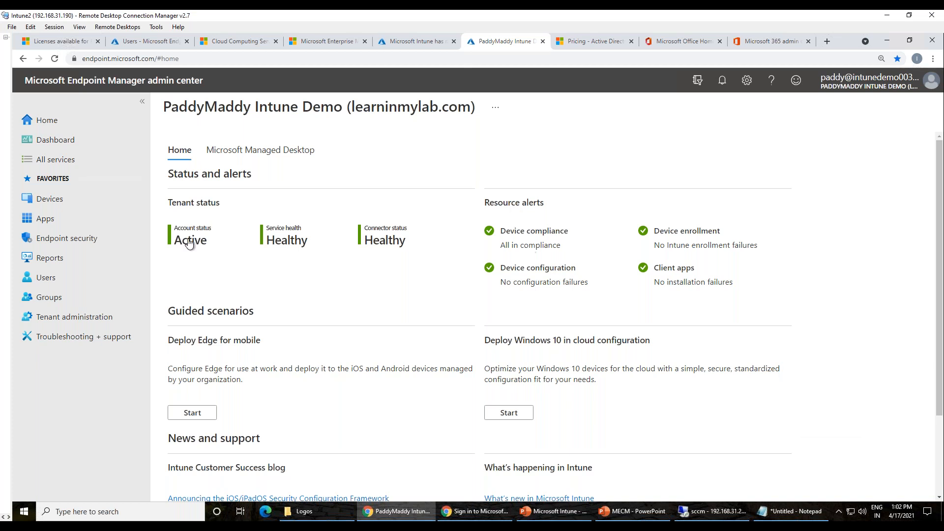
- View the Devices overview (0 Intune enrolled devices), then switch to the SCCM remote session
left_click(54, 198)
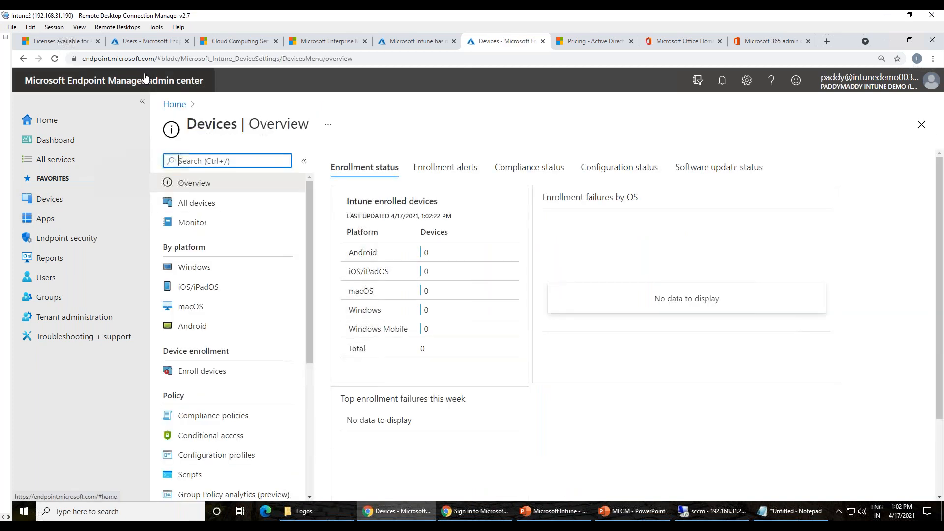
left_click_drag(82, 59, 177, 58)
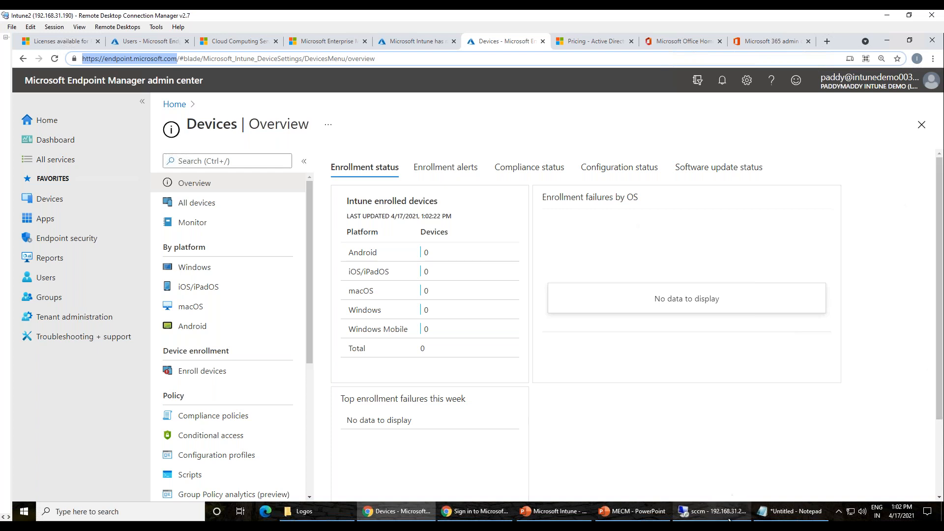
left_click(715, 511)
- List Assets and Compliance devices, sort by Co-managed, and inspect INHYD-CM01 and INHYD-PC01
left_click(43, 407)
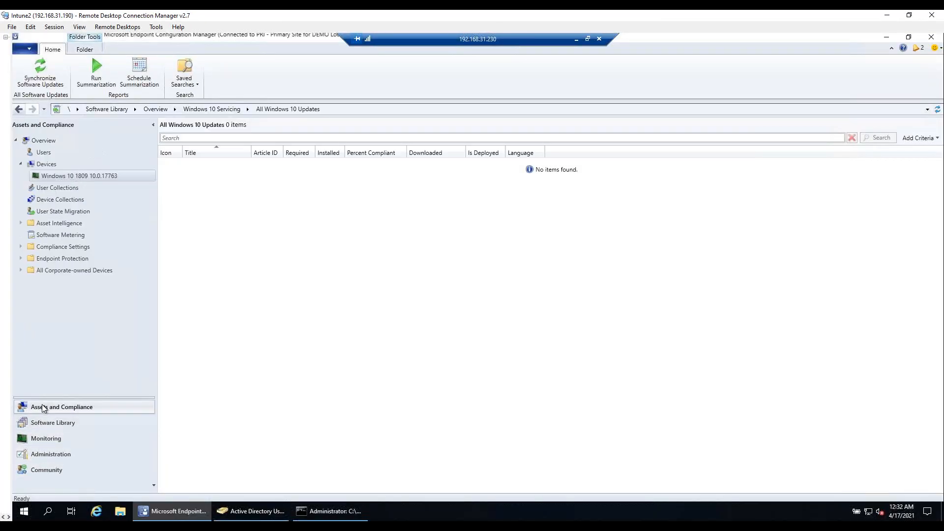
left_click(47, 163)
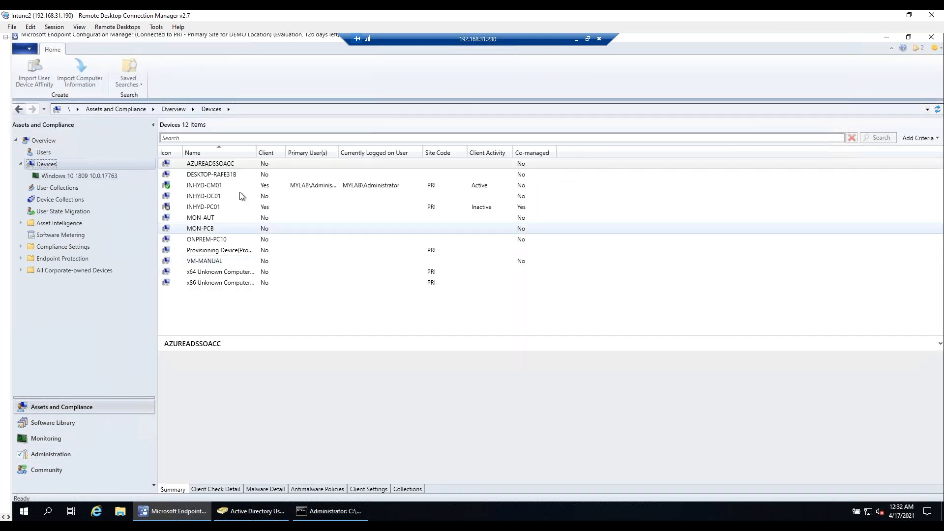
left_click(241, 187)
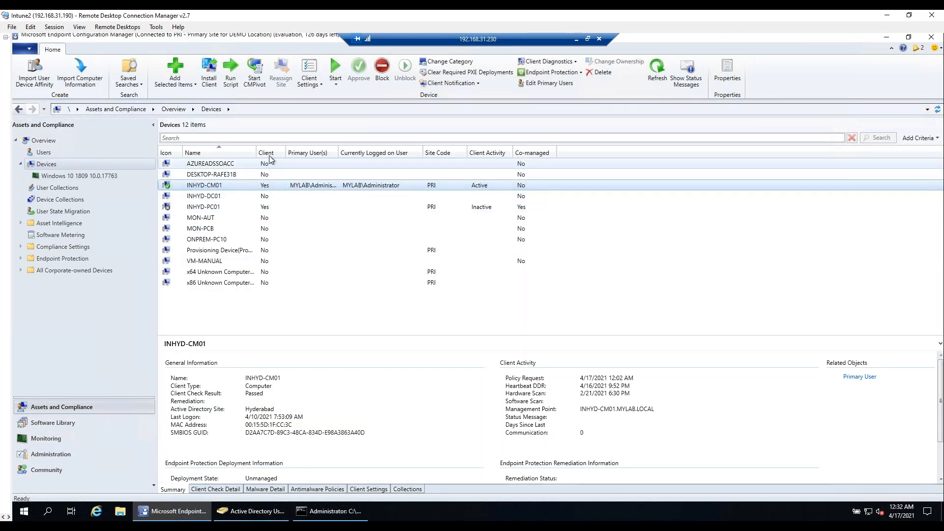
left_click(532, 153)
left_click(526, 283)
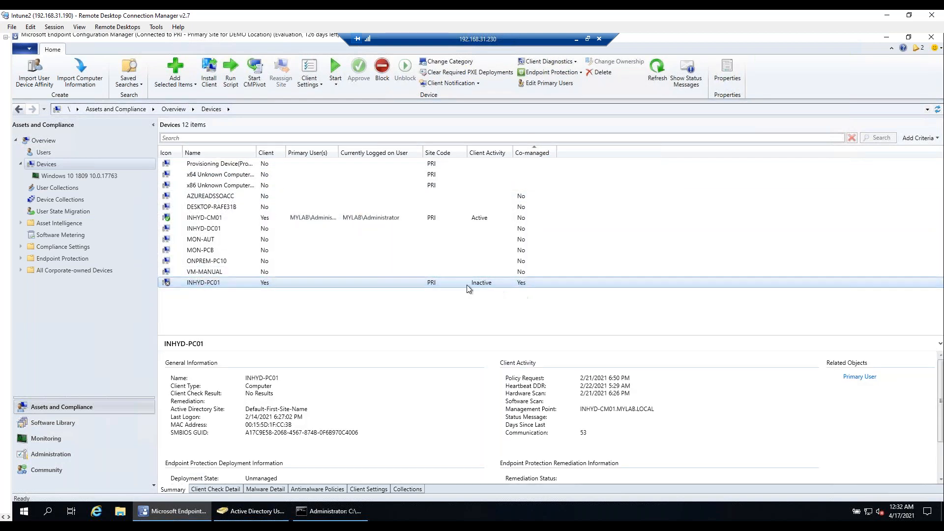
- Select the HKCMHGKU.CLOUDAPP.NET cloud management gateway in Administration and view its properties
left_click(61, 457)
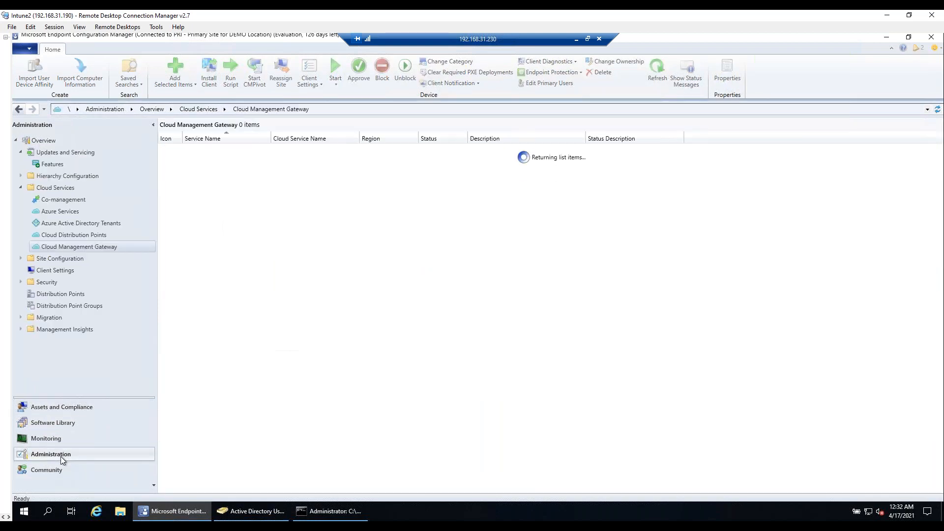
left_click(206, 152)
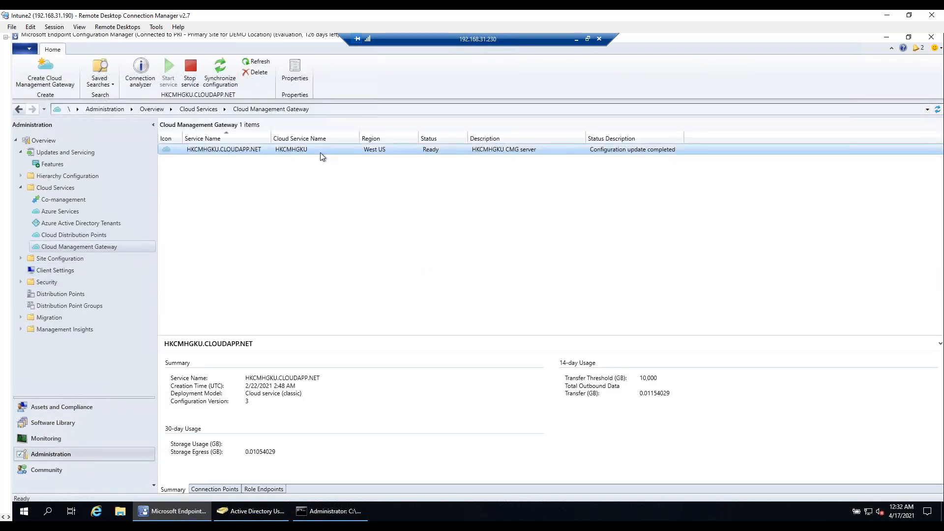
left_click(295, 76)
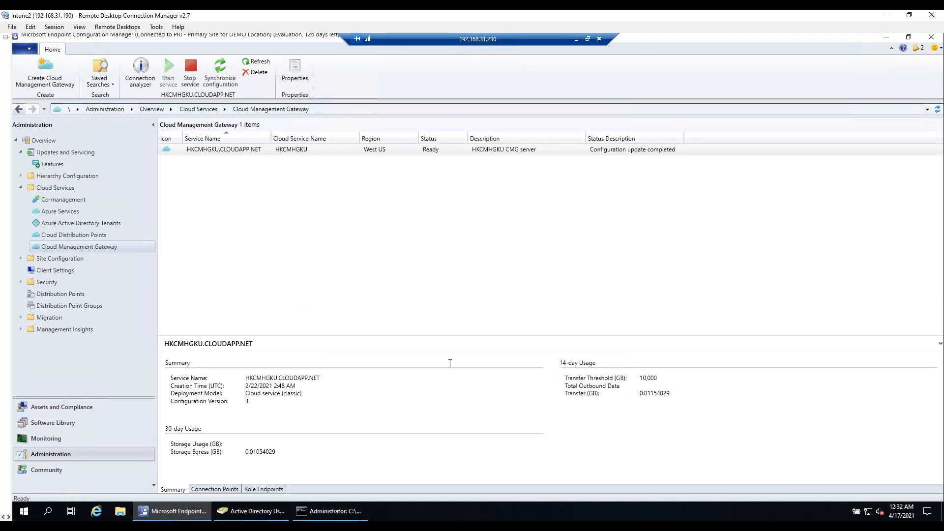
- Select the CMG entry under Cloud Services > Azure Services, then minimize the remote session
left_click(61, 211)
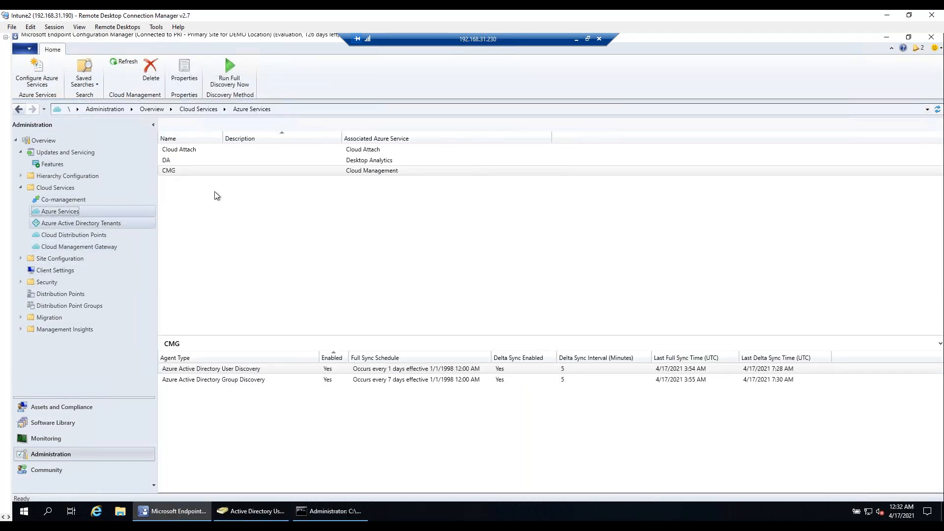
left_click(204, 170)
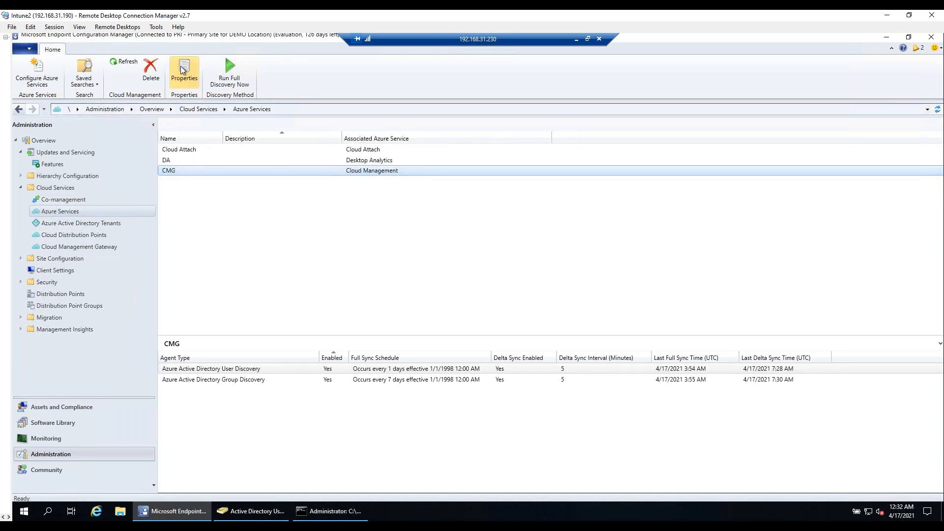
left_click(185, 170)
left_click(575, 41)
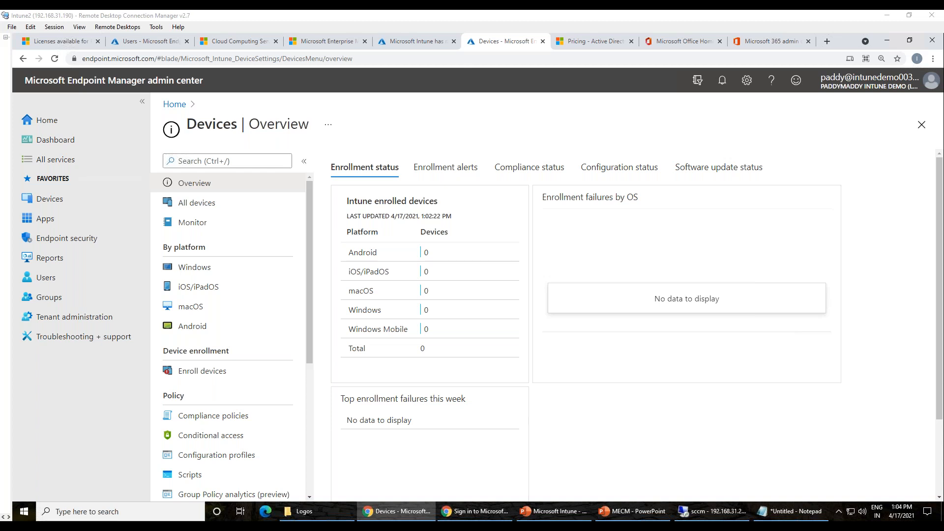
- In the Azure Active Directory overview, highlight the primary domain and view Custom domain names
left_click(419, 42)
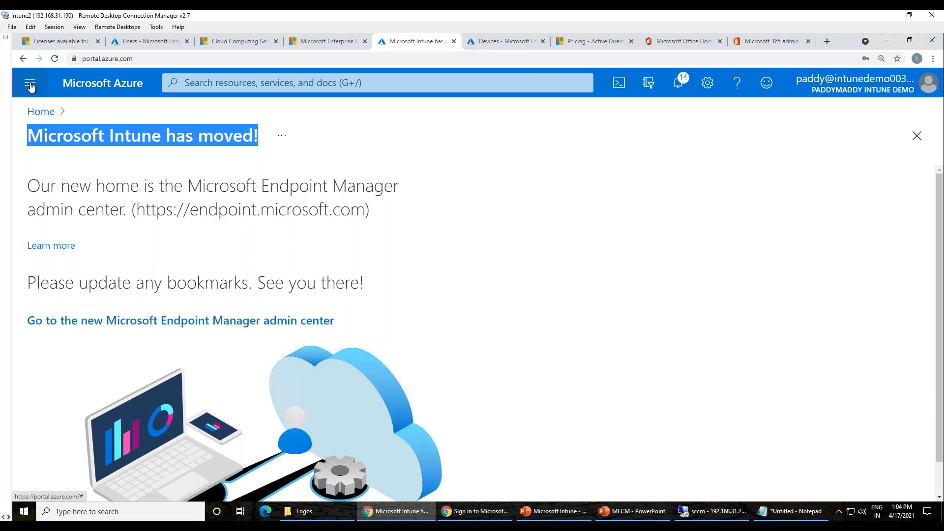
left_click(31, 82)
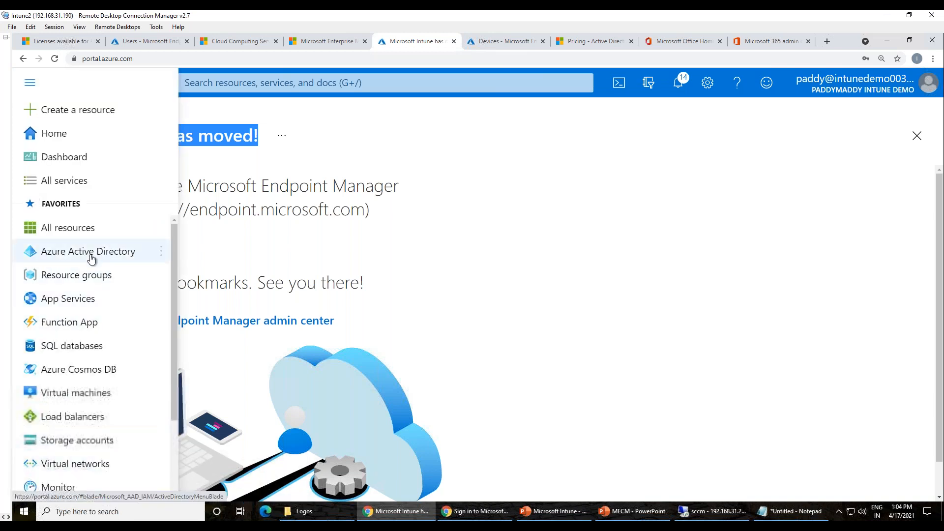
left_click(44, 250)
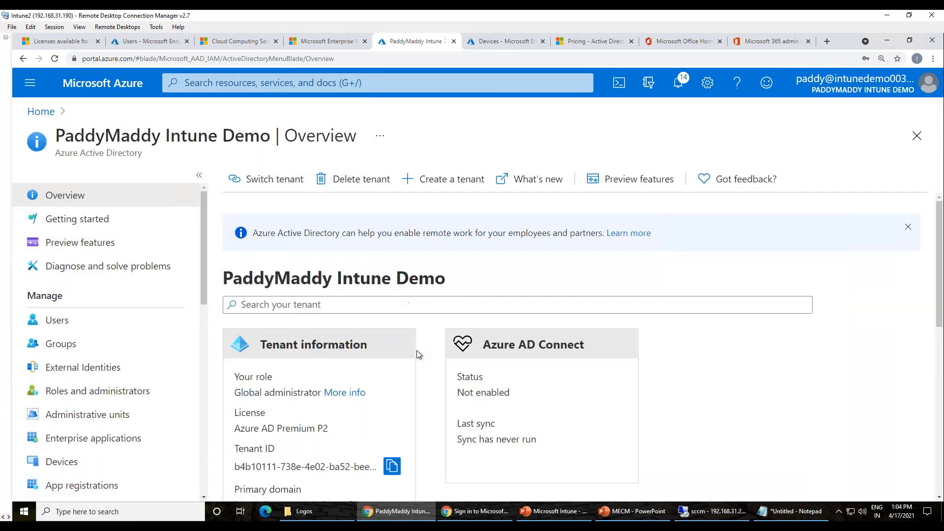
left_click_drag(235, 407, 374, 407)
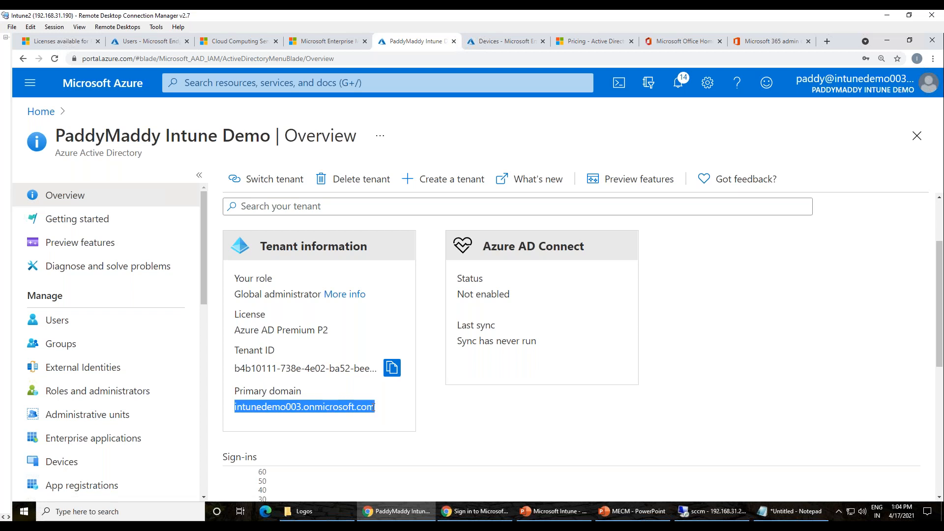
double_click(294, 407)
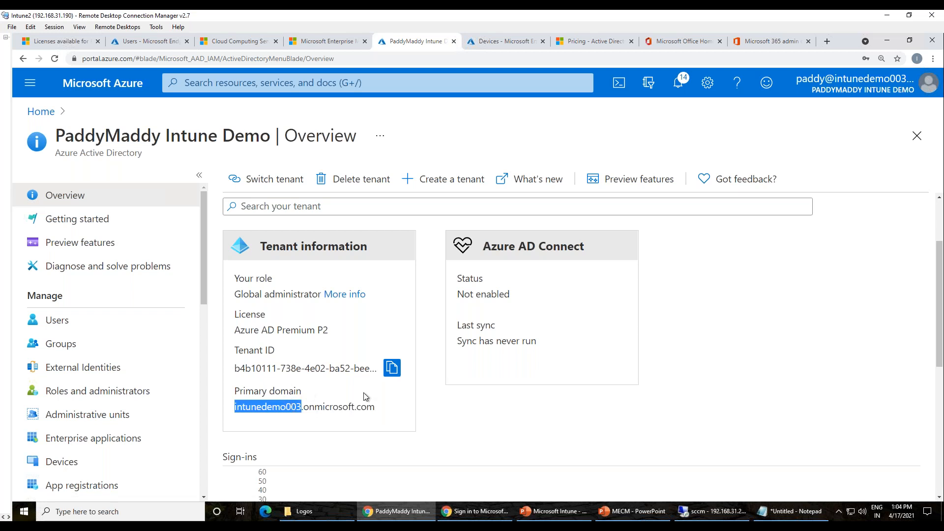
scroll(89, 333, "down", 6)
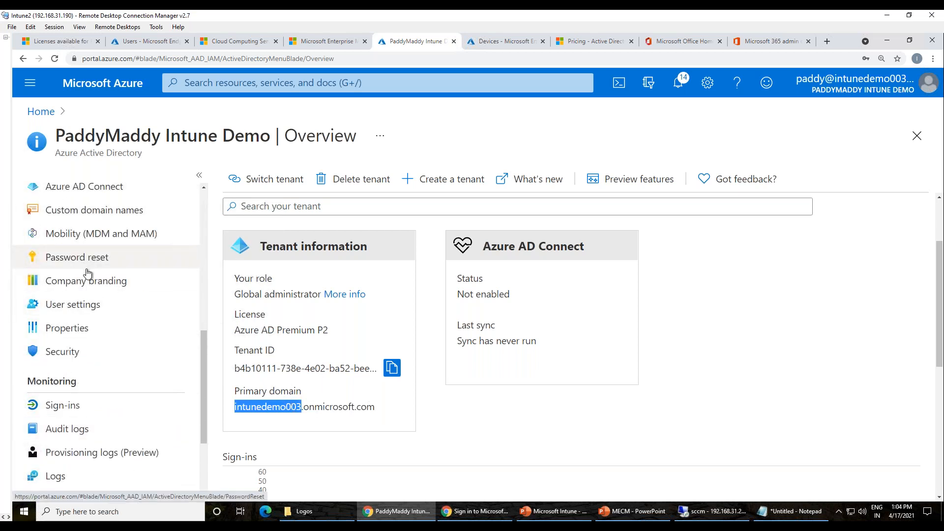
left_click(94, 210)
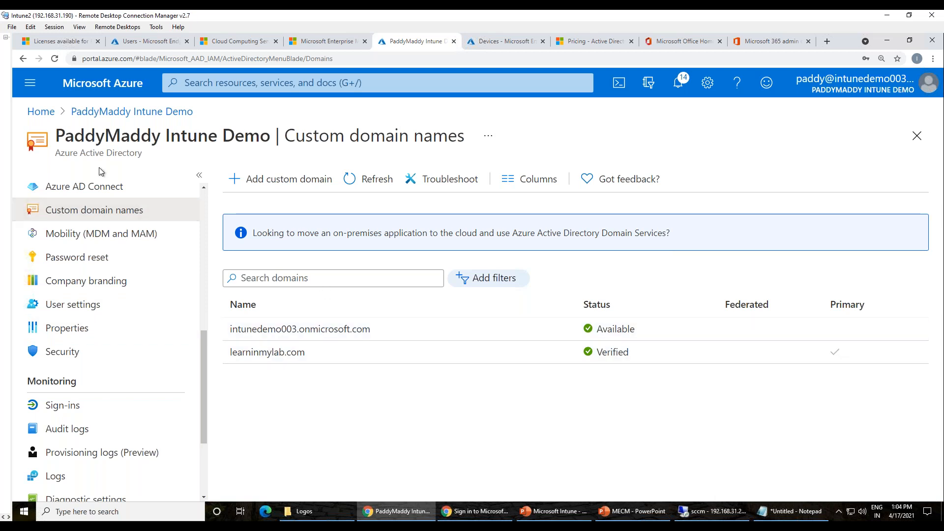
- Back on the overview, highlight the tenant ID and primary domain, then reopen Custom domain names
scroll(92, 223, "up", 10)
left_click(73, 196)
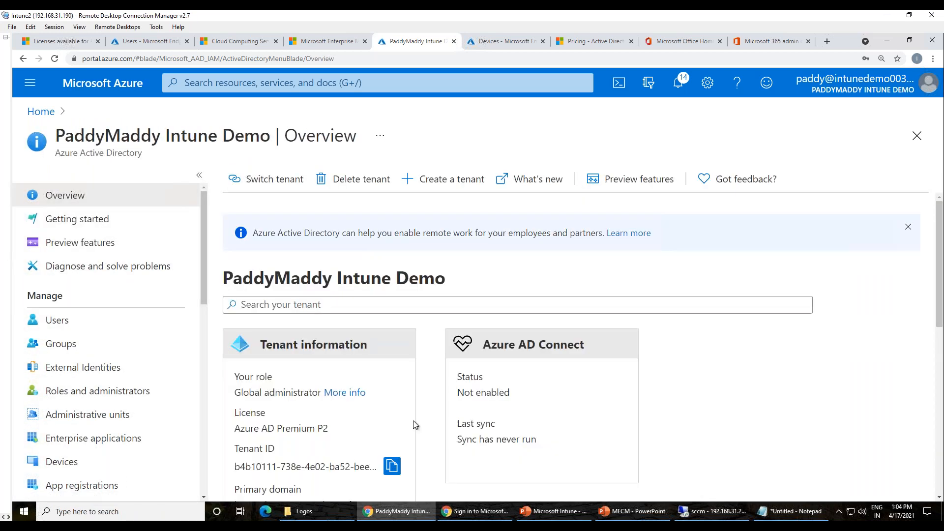
left_click_drag(235, 419, 365, 419)
left_click_drag(235, 457, 301, 461)
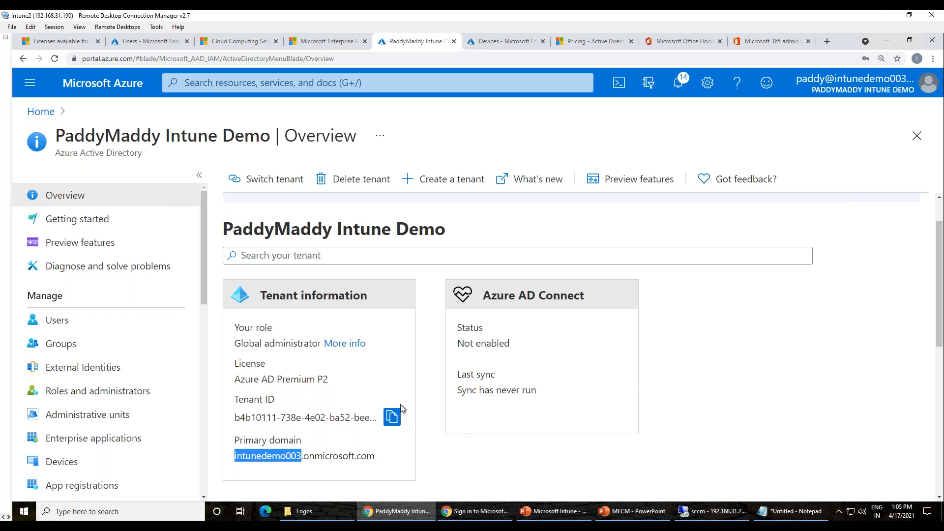
double_click(272, 423)
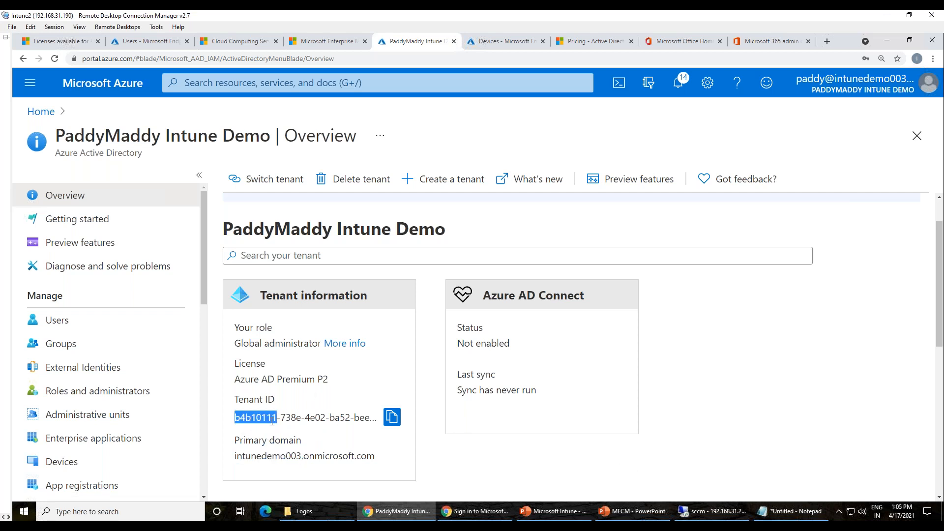
triple_click(272, 423)
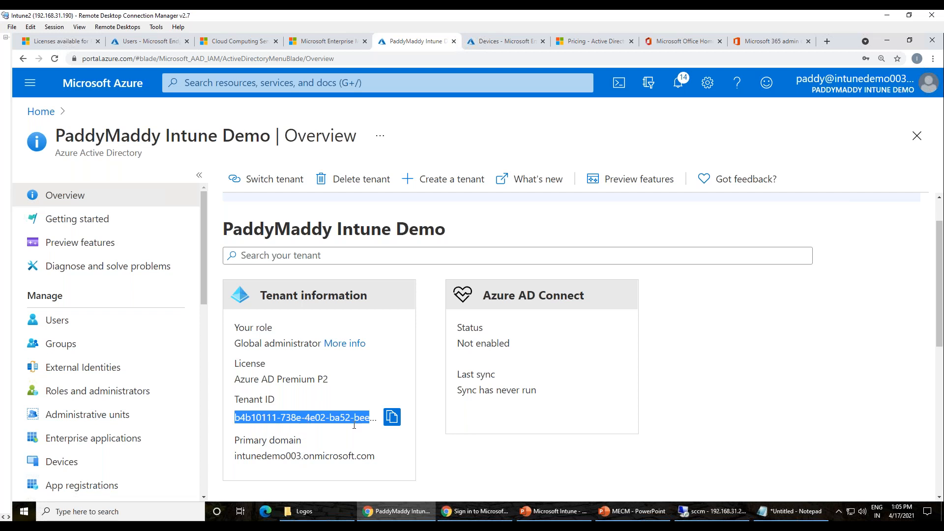
left_click_drag(243, 456, 285, 456)
scroll(120, 431, "down", 3)
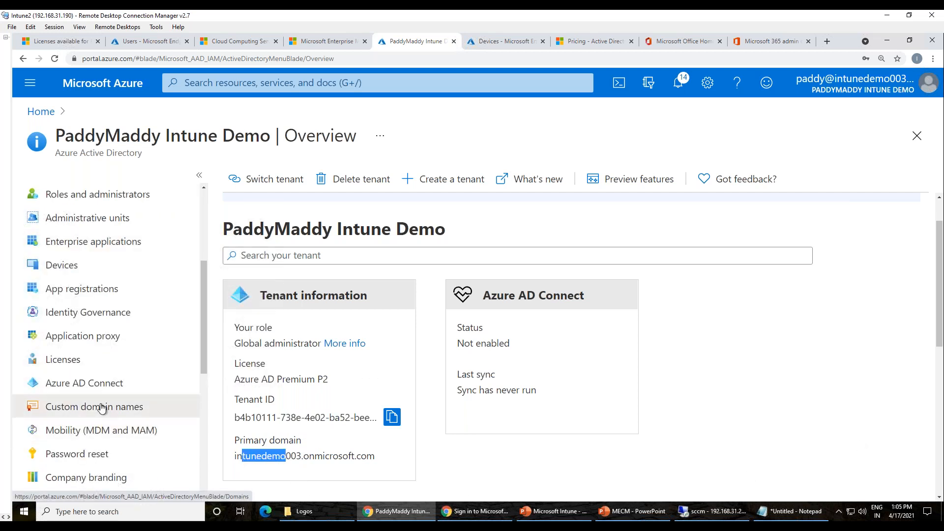
left_click(104, 407)
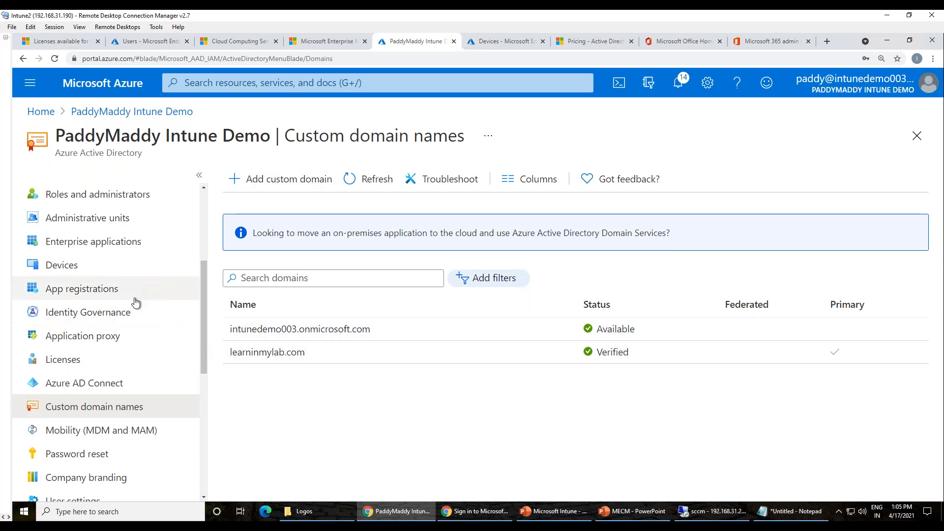
scroll(126, 335, "up", 4)
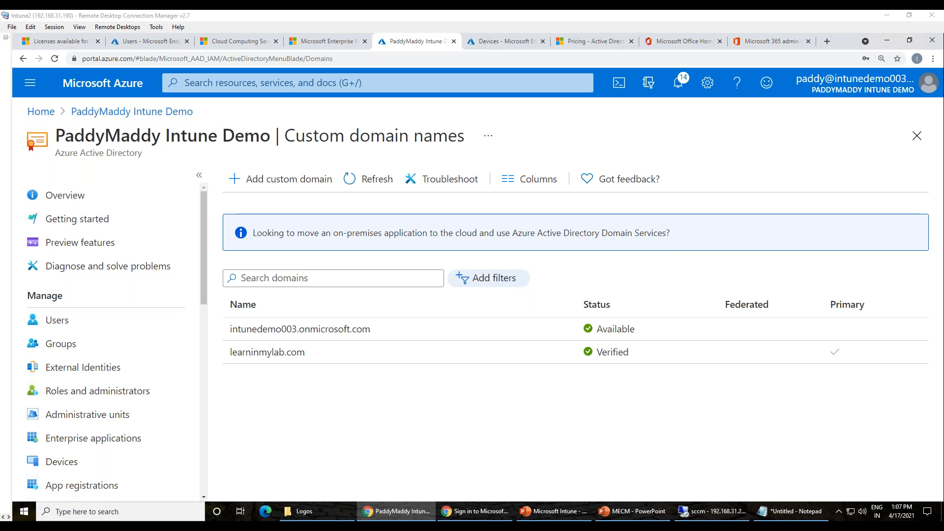
- In a new tab, search YouTube for 'paddymaddy', open the channel and pause its featured video
left_click(828, 44)
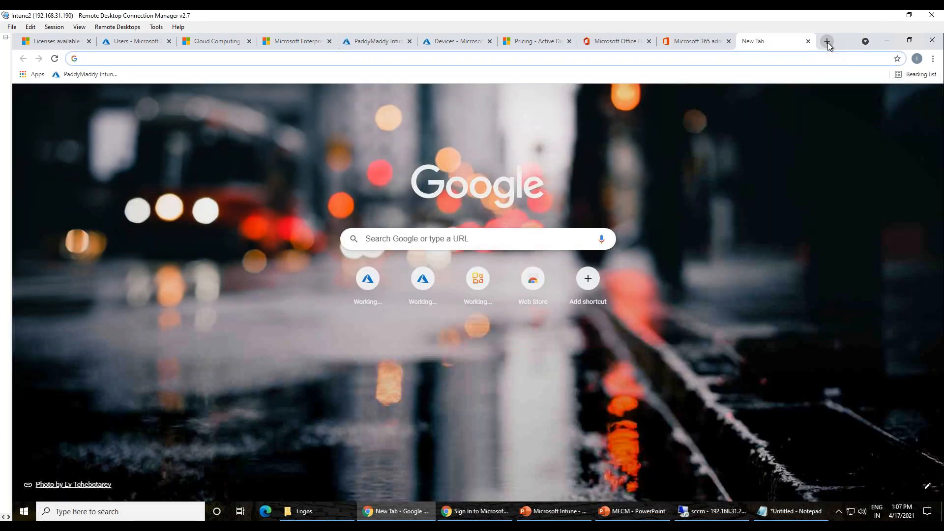
type("youtube")
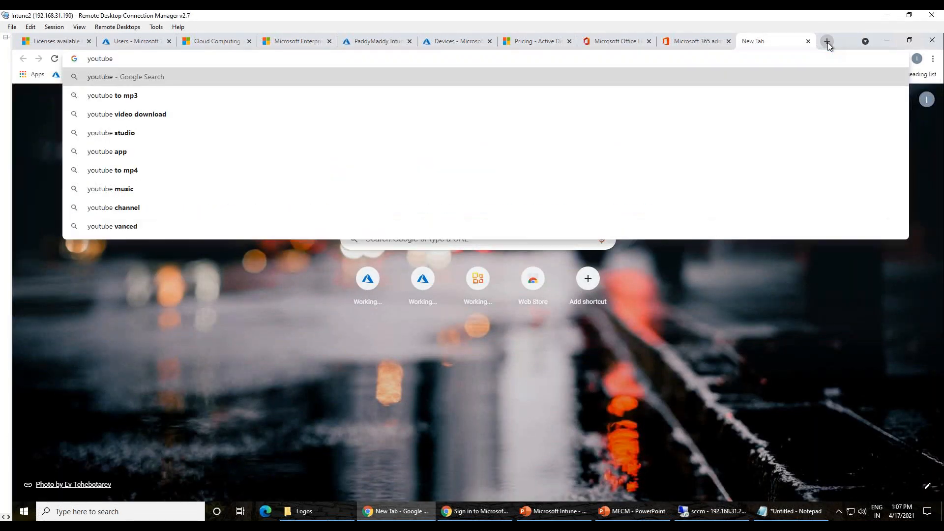
key("Return")
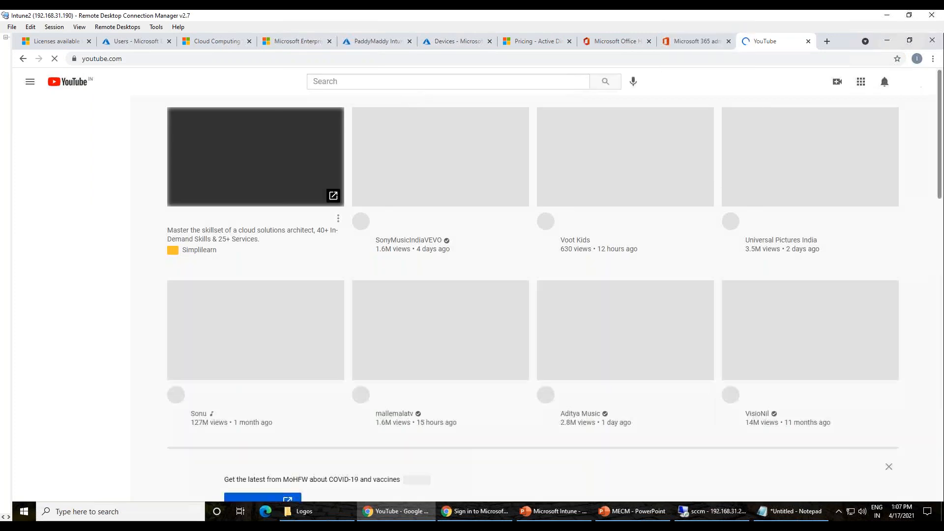
left_click(399, 81)
type("paddy")
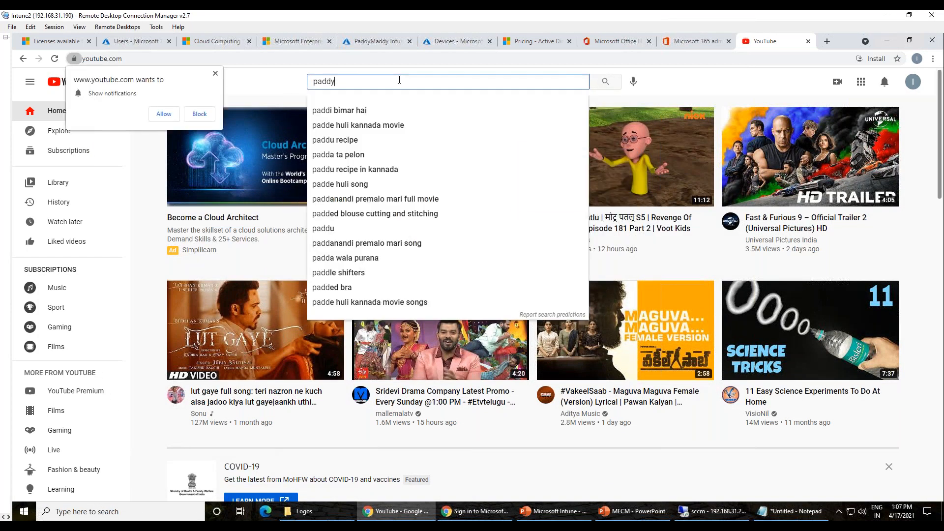
type("maddy")
key("Return")
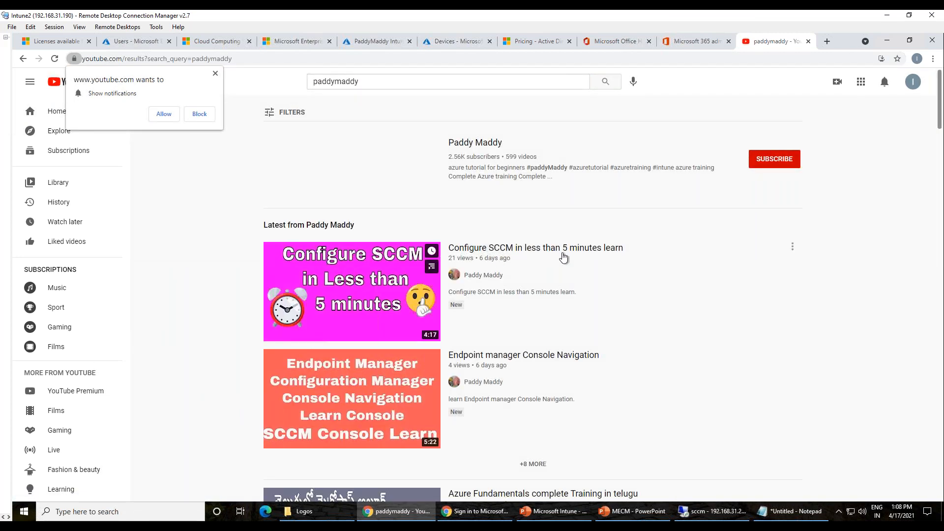
left_click(492, 145)
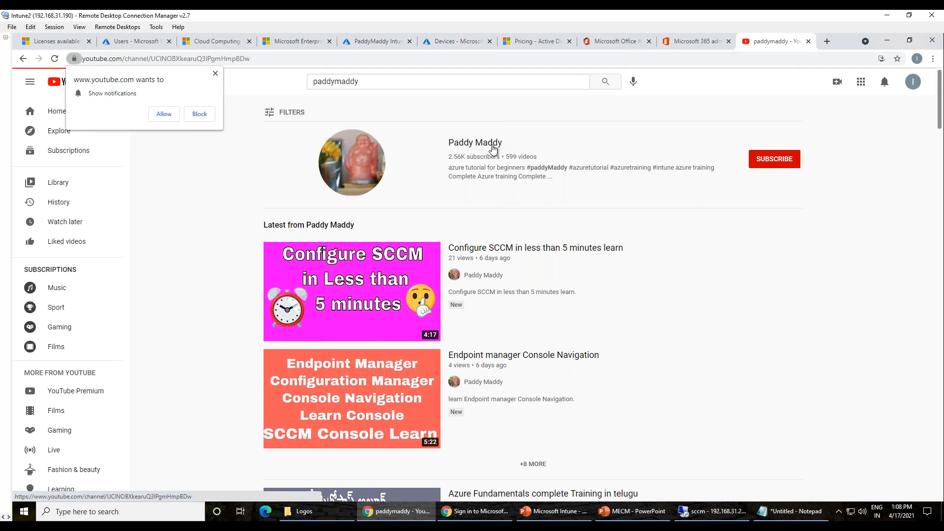
left_click(230, 426)
scroll(504, 290, "down", 1)
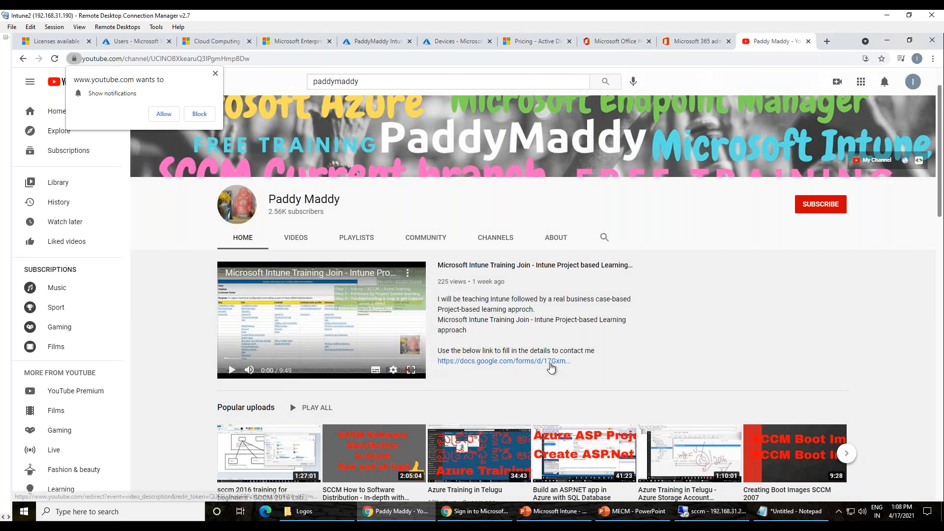
- Open the Contact Information form from the video description, scroll its questions, then minimize and restore Chrome
left_click(551, 363)
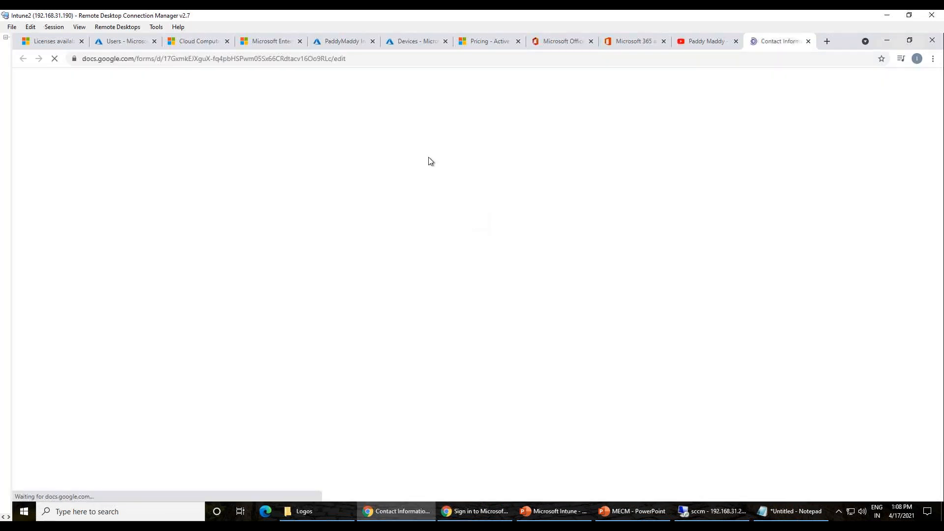
scroll(216, 347, "down", 2)
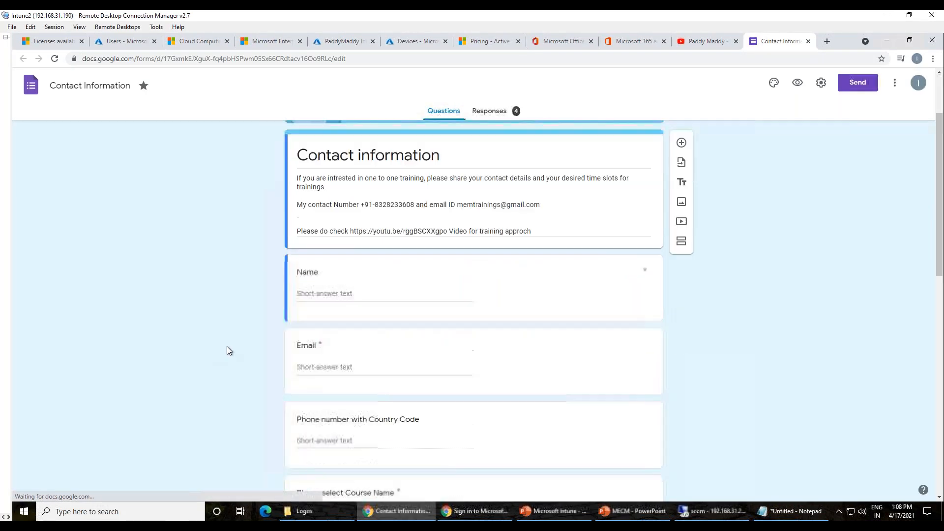
scroll(605, 338, "down", 7)
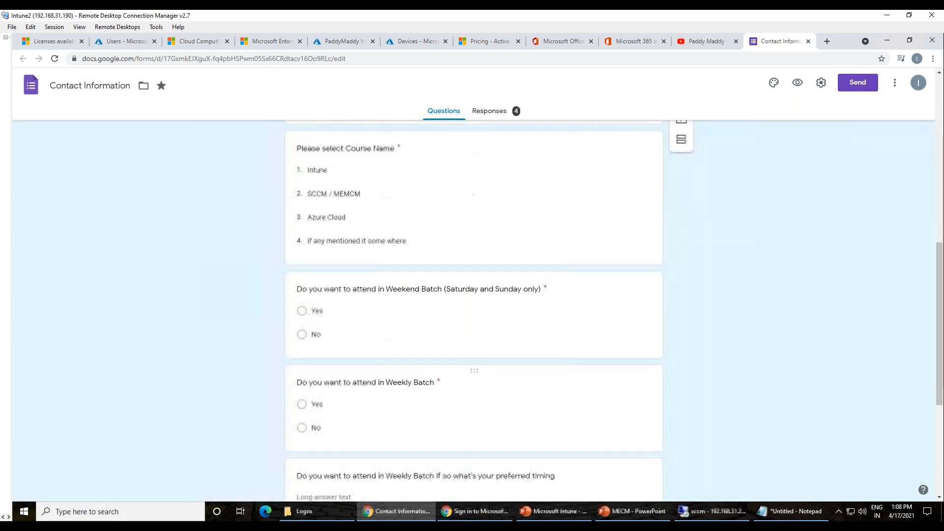
scroll(625, 414, "down", 5)
scroll(623, 407, "up", 8)
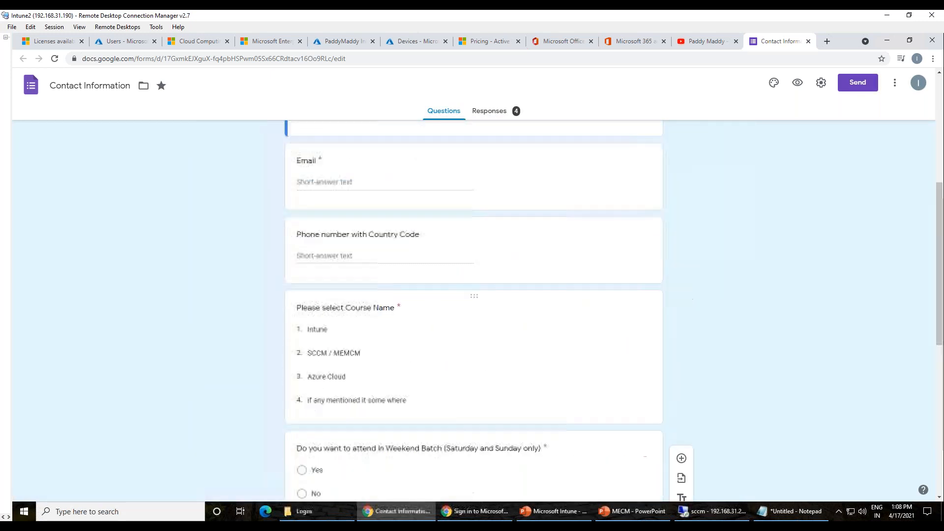
left_click(895, 43)
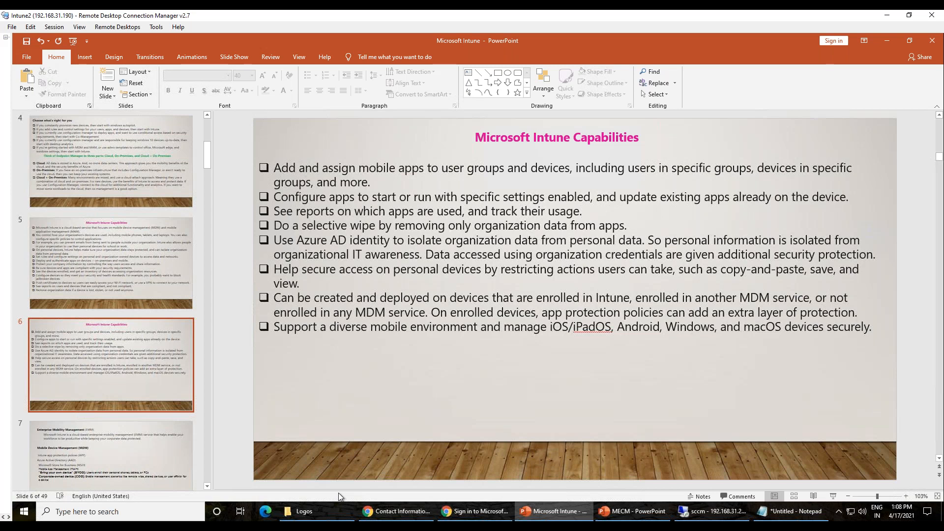
left_click(418, 518)
left_click(382, 472)
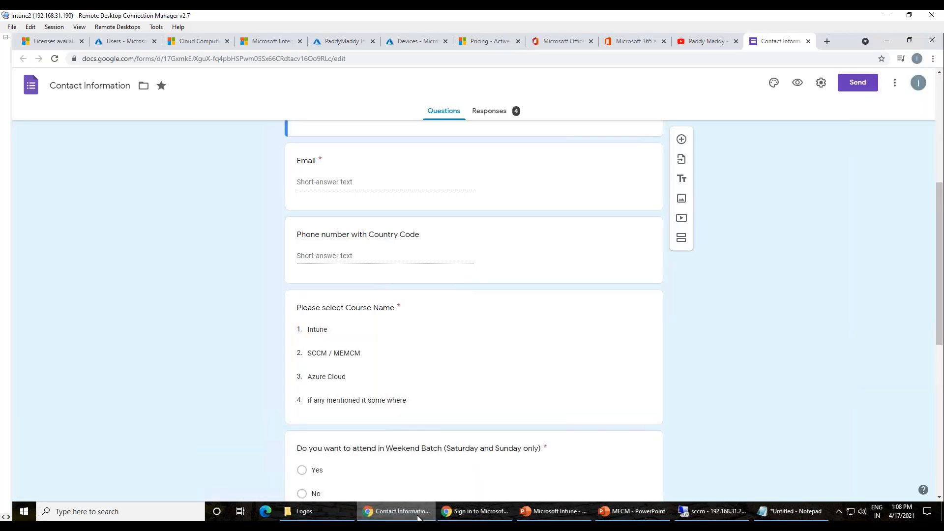
- Under Apps > All apps, add a new app of type Windows app (Win32)
left_click(124, 42)
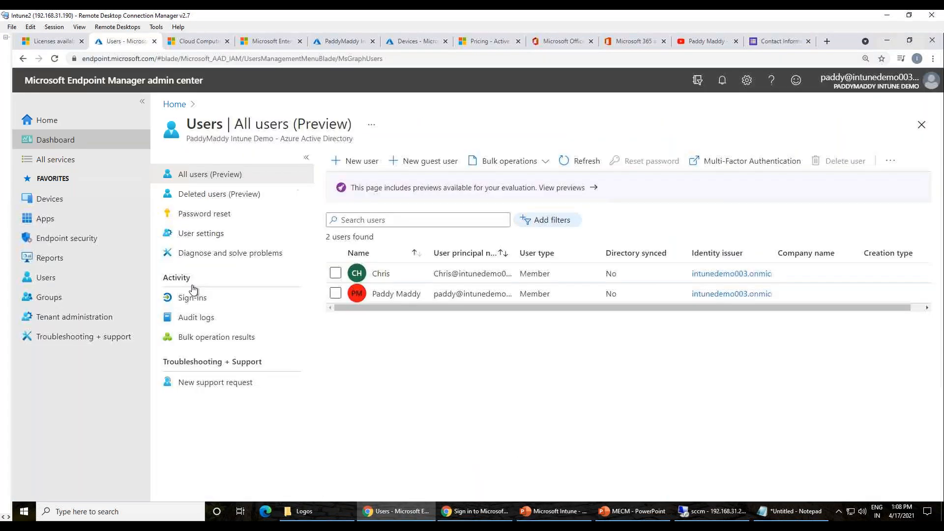
left_click(56, 206)
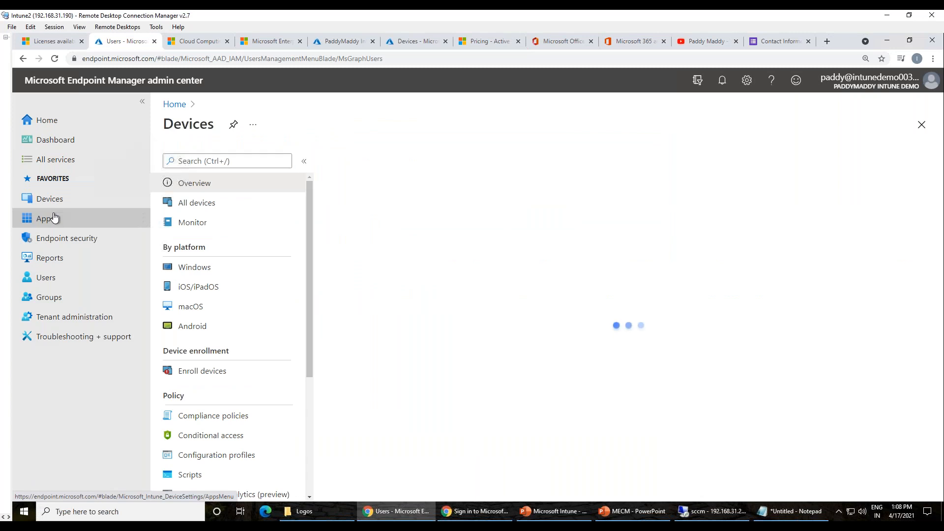
left_click(56, 218)
left_click(243, 205)
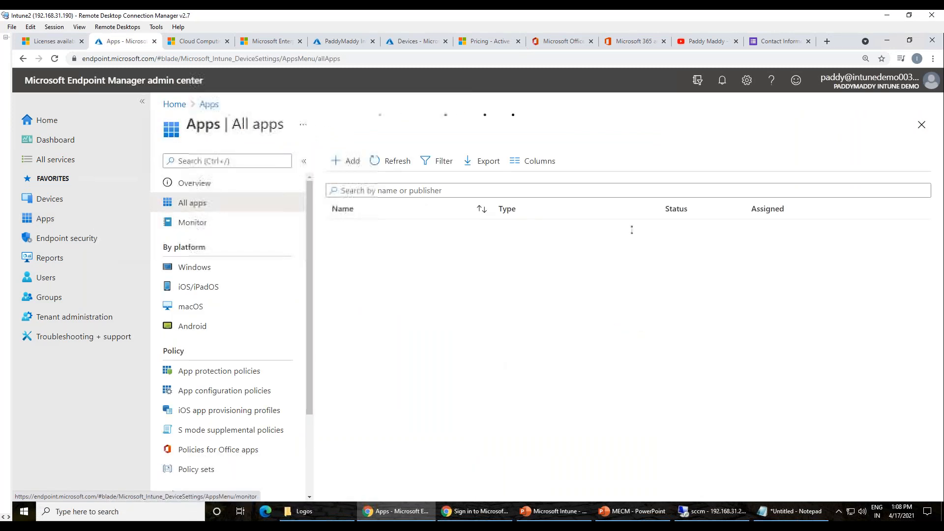
left_click(347, 161)
left_click(920, 167)
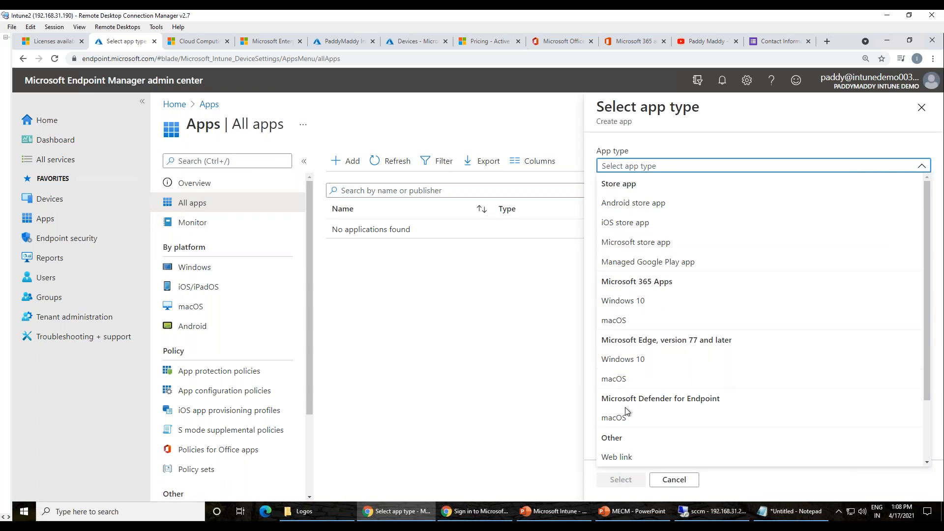
scroll(628, 369, "down", 2)
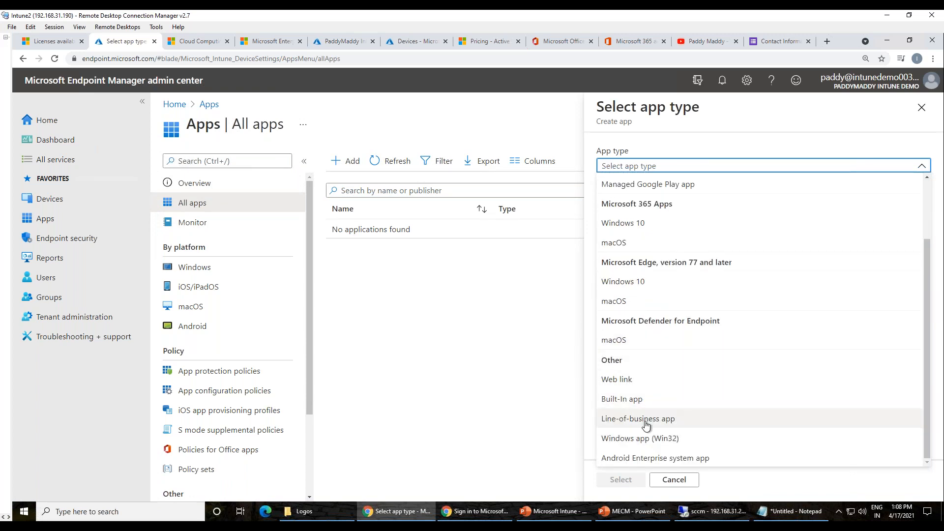
left_click(674, 443)
left_click(621, 482)
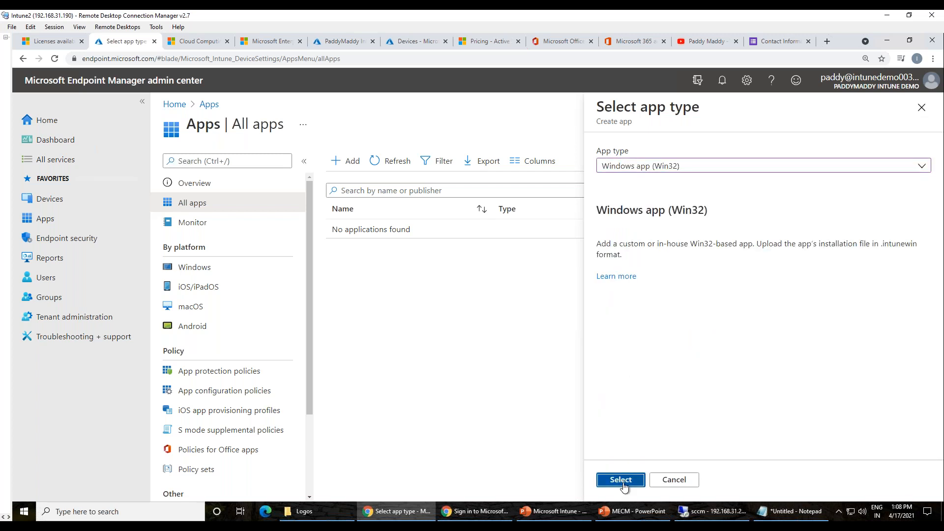
- Open the app package file picker, cancel without choosing a file, and close the pane
left_click(382, 198)
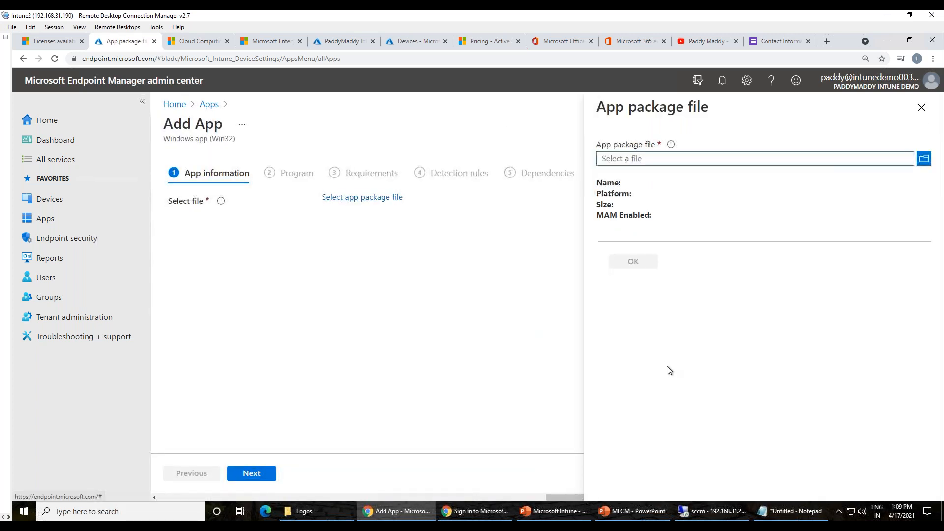
left_click(797, 158)
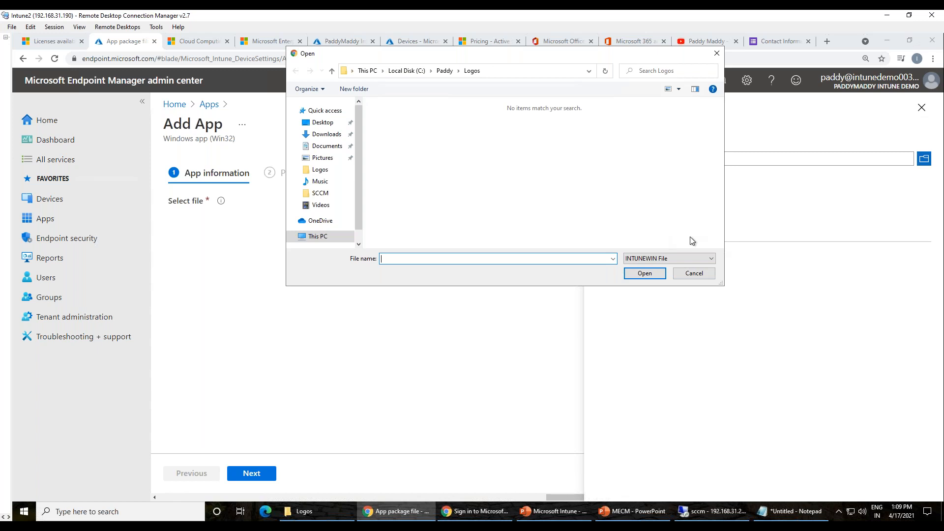
left_click(694, 273)
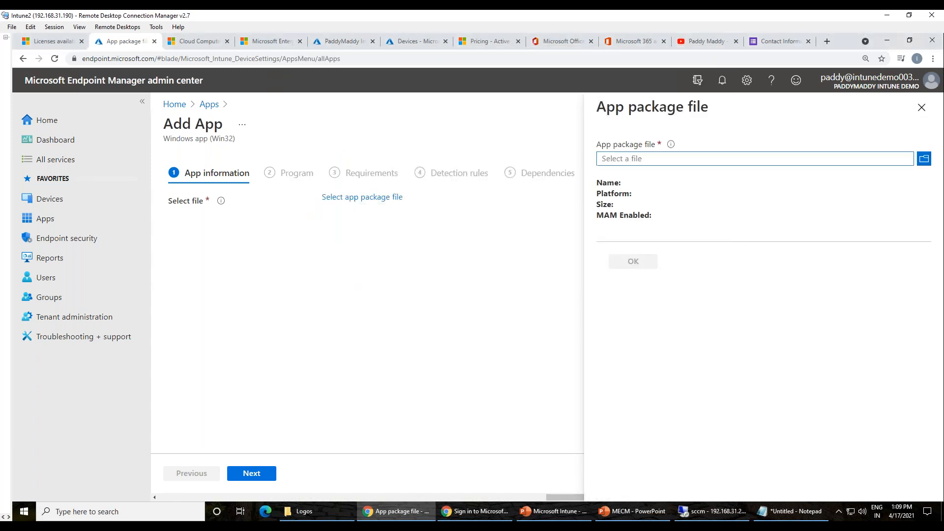
left_click(921, 107)
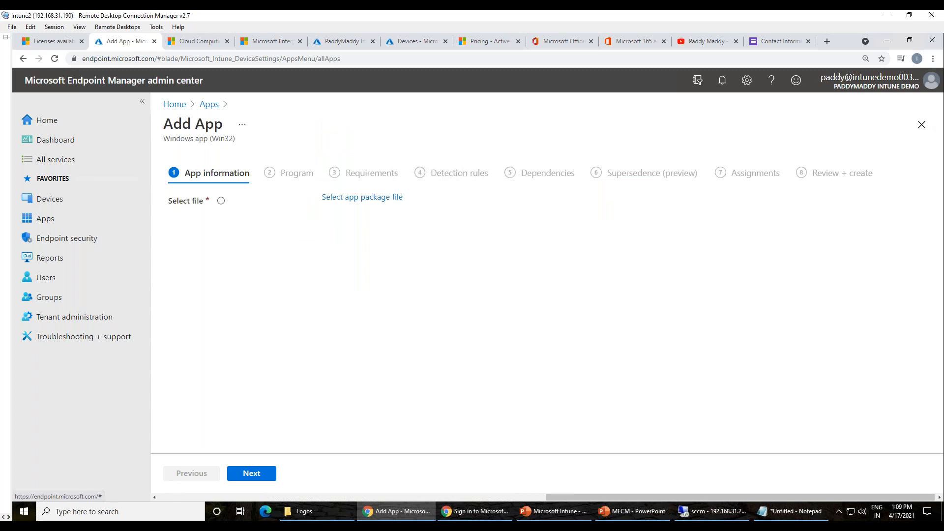